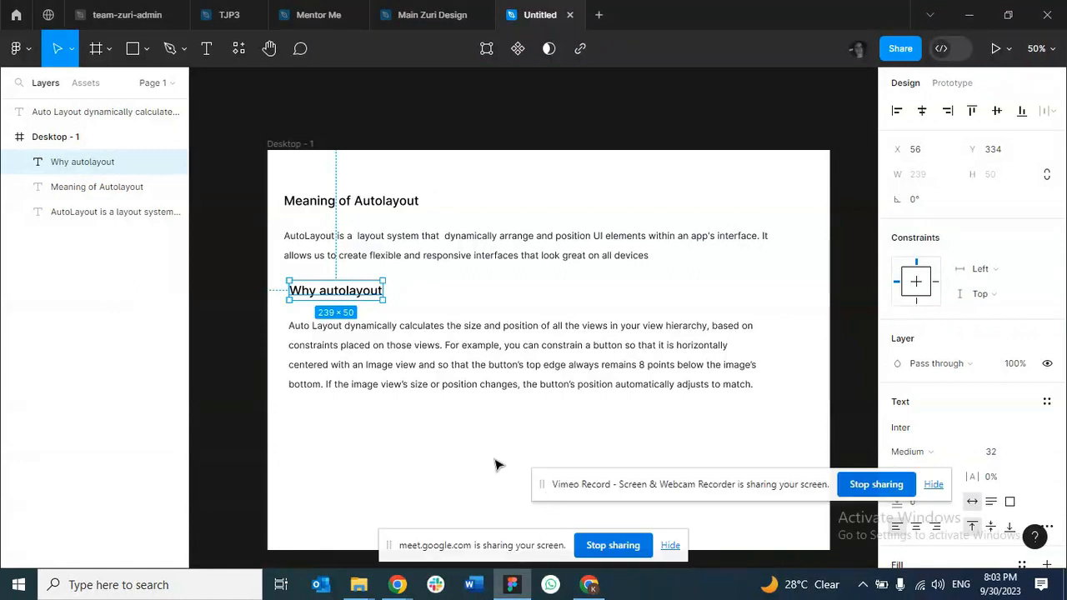
Reposition the Desktop - 1 frame to X -865, Y -500 and line up the lower paragraph under Why autolayout at X -805, Y -56.
{"action": "key", "text": "Escape"}
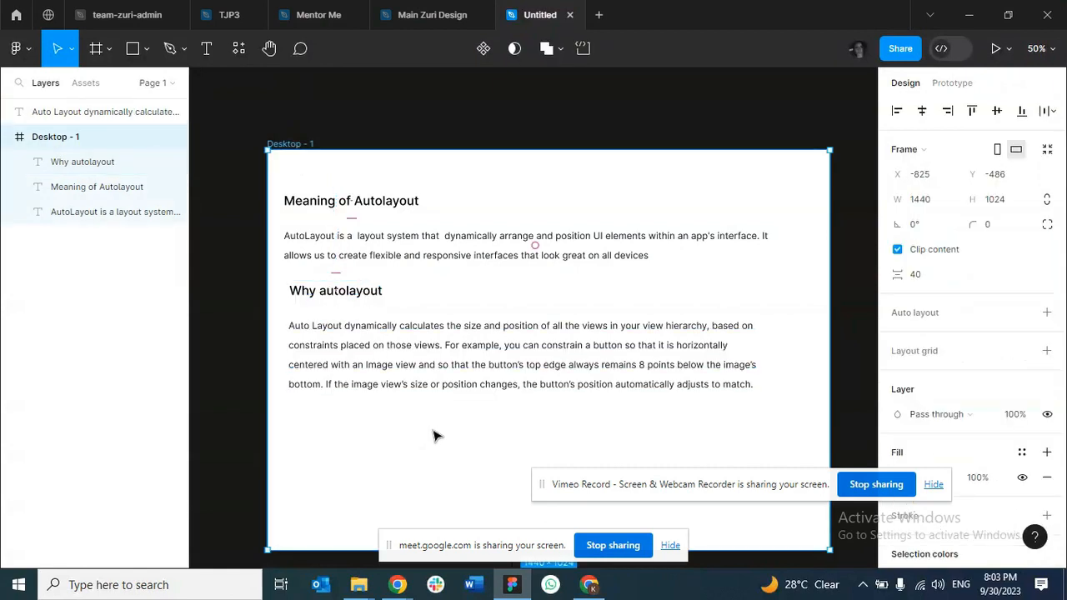
{"action": "mouse_move", "coordinate": [428, 428]}
{"action": "left_mouse_down"}
{"action": "mouse_move", "coordinate": [385, 405]}
{"action": "mouse_move", "coordinate": [389, 419]}
{"action": "mouse_move", "coordinate": [423, 433]}
{"action": "left_mouse_up"}
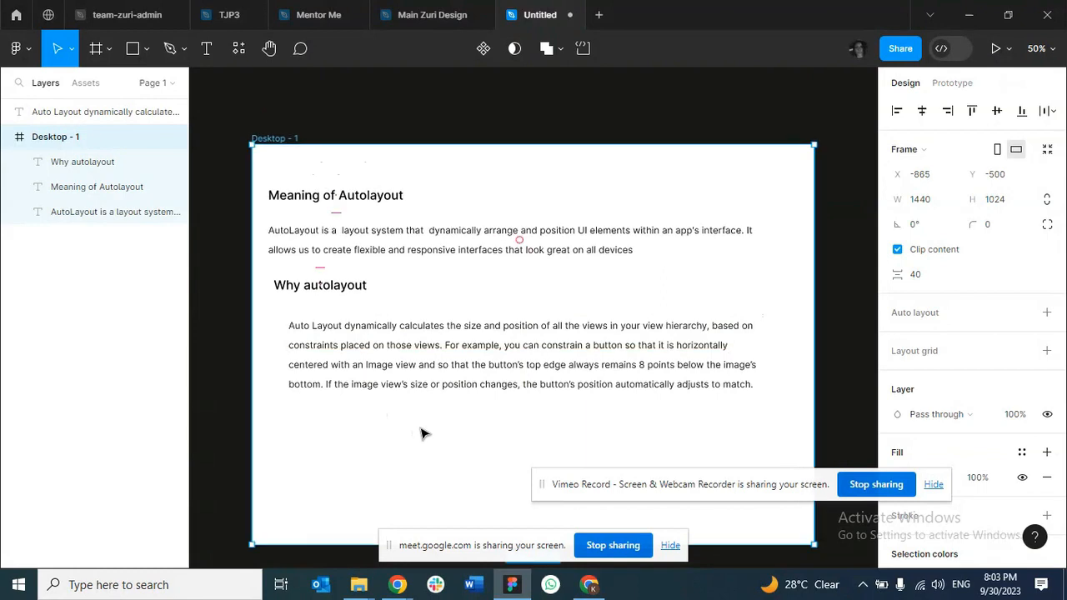
{"action": "left_click", "coordinate": [442, 370]}
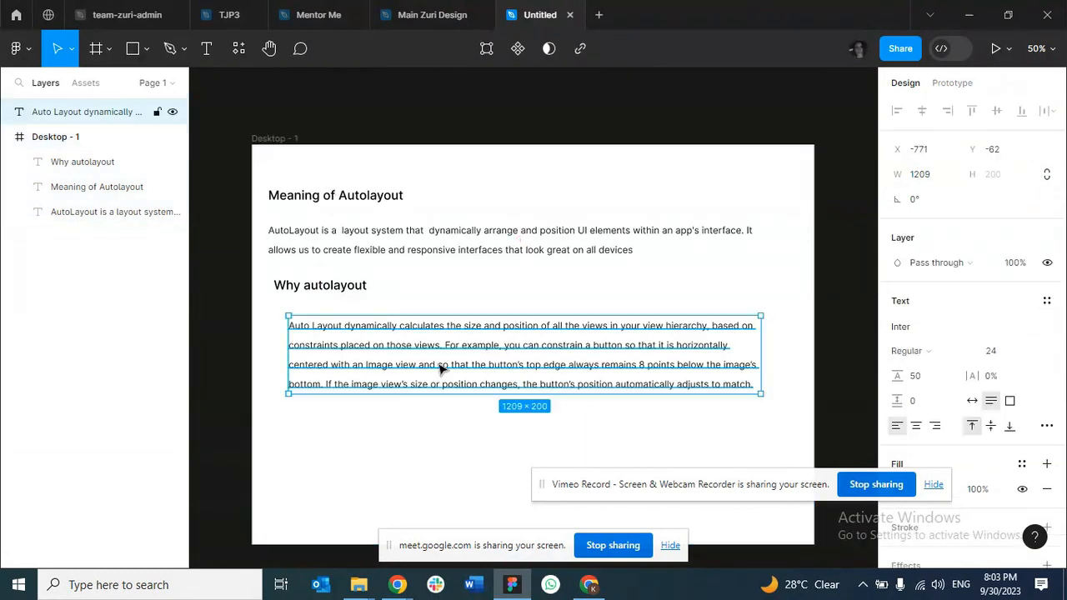
{"action": "left_click_drag", "start_coordinate": [442, 369], "coordinate": [427, 371]}
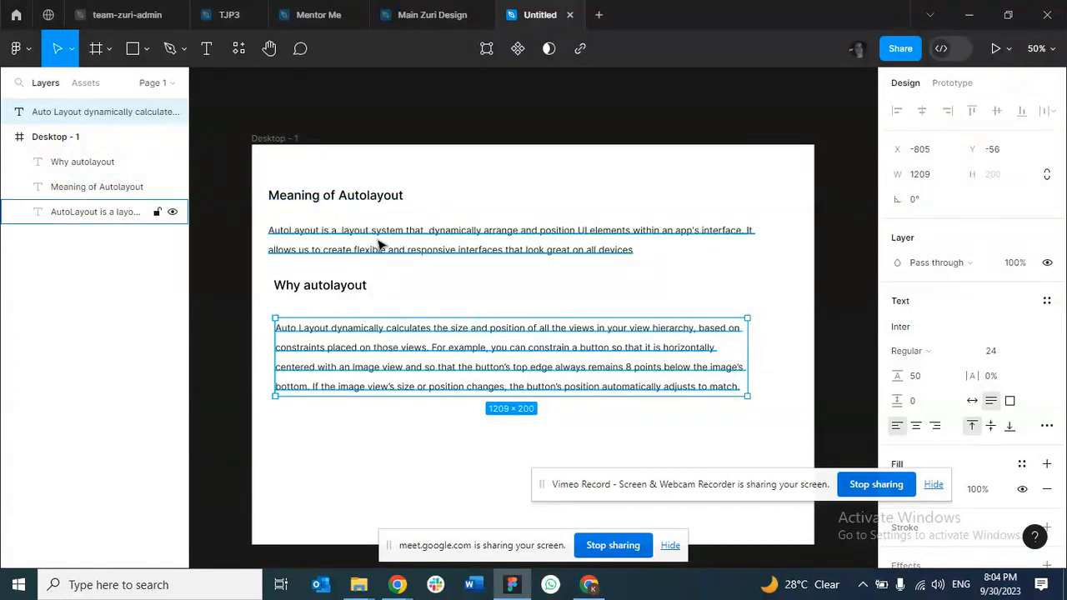
Move the Meaning of Autolayout heading across the frame to X 580 and back to X 42, Y 90.
{"action": "left_click", "coordinate": [336, 200]}
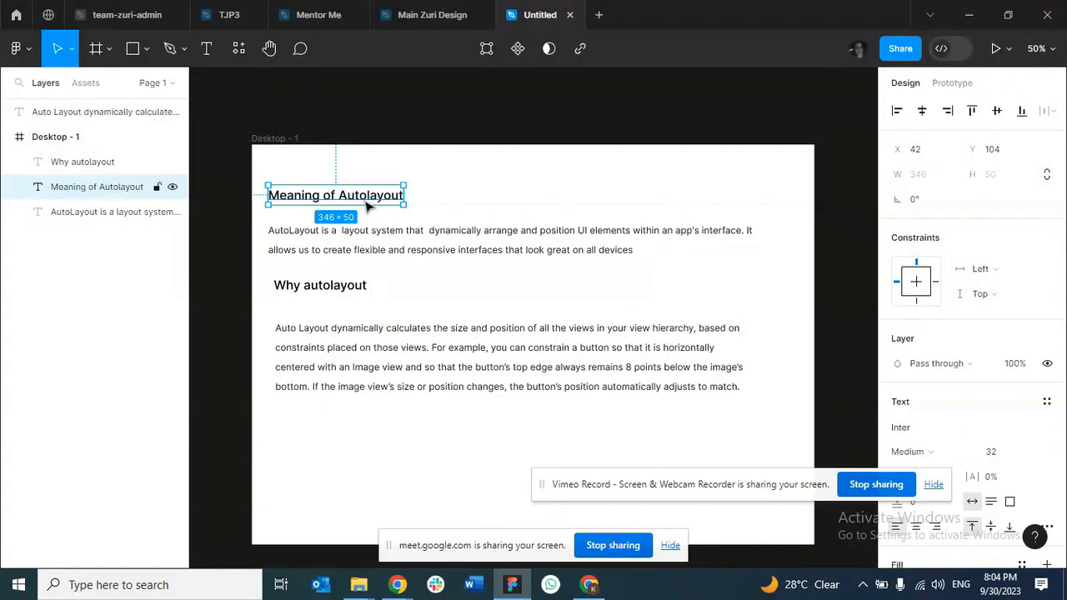
{"action": "left_click_drag", "start_coordinate": [366, 206], "coordinate": [576, 196]}
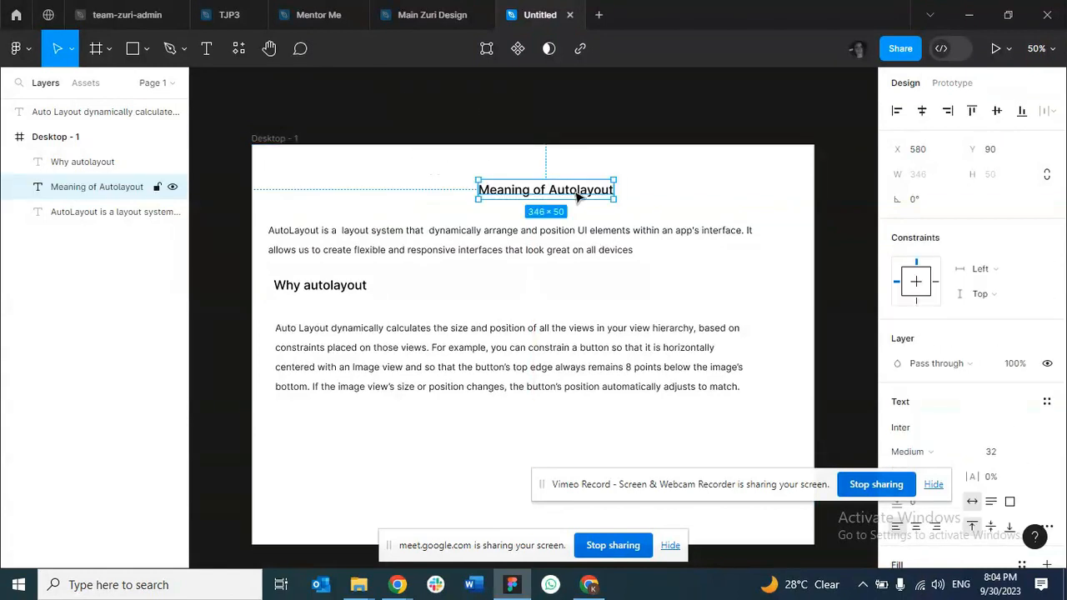
{"action": "left_click_drag", "start_coordinate": [576, 197], "coordinate": [367, 196]}
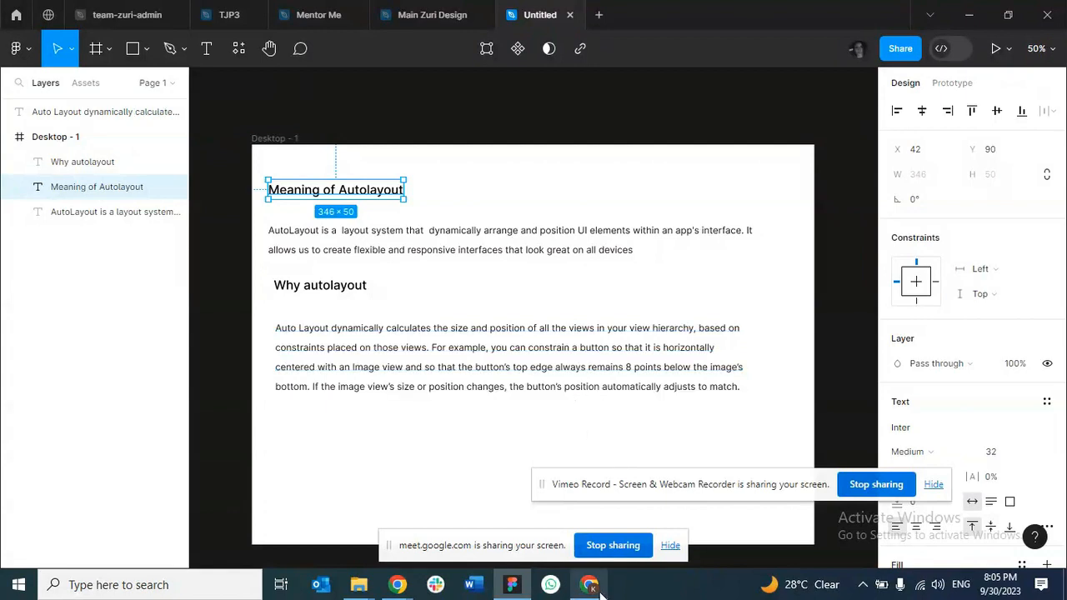
Switch to the Fitness Blender page in Chrome and expand its Community menu for a screen capture.
{"action": "mouse_move", "coordinate": [590, 584]}
{"action": "left_click", "coordinate": [581, 535]}
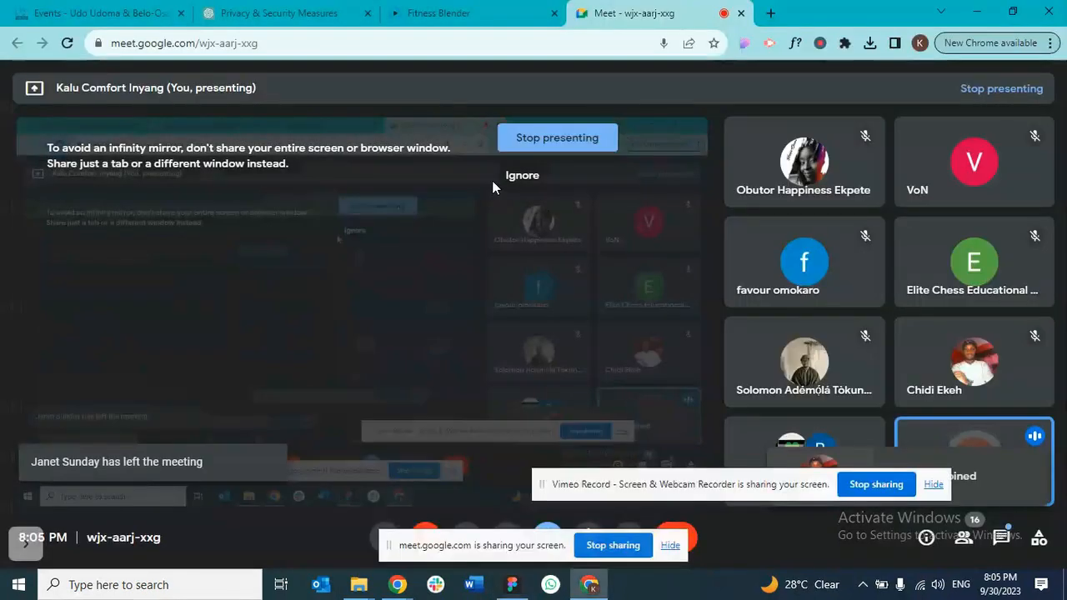
{"action": "left_click", "coordinate": [434, 13]}
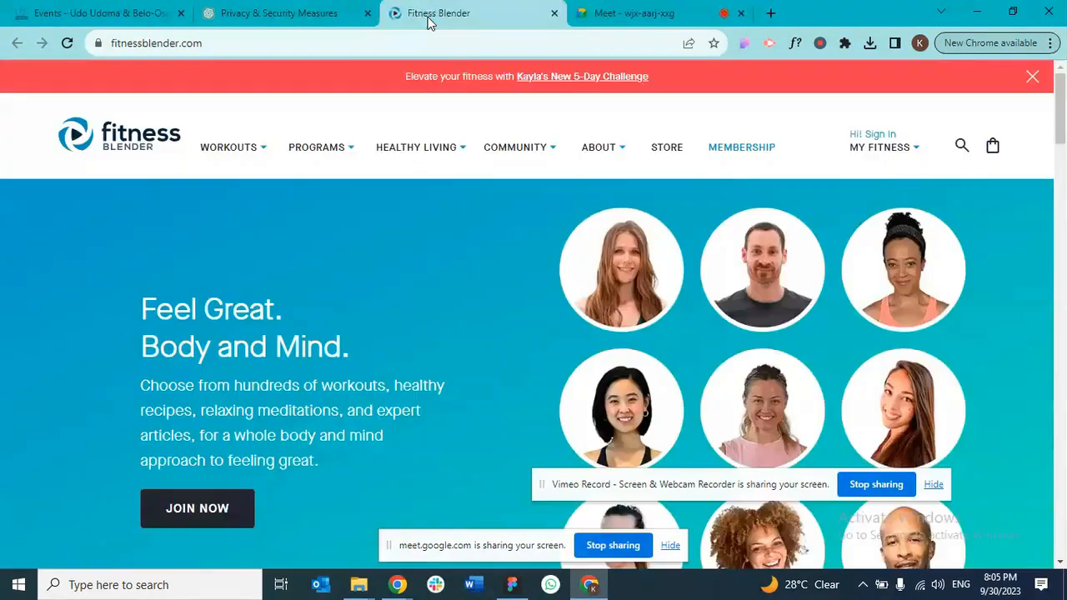
{"action": "mouse_move", "coordinate": [509, 142]}
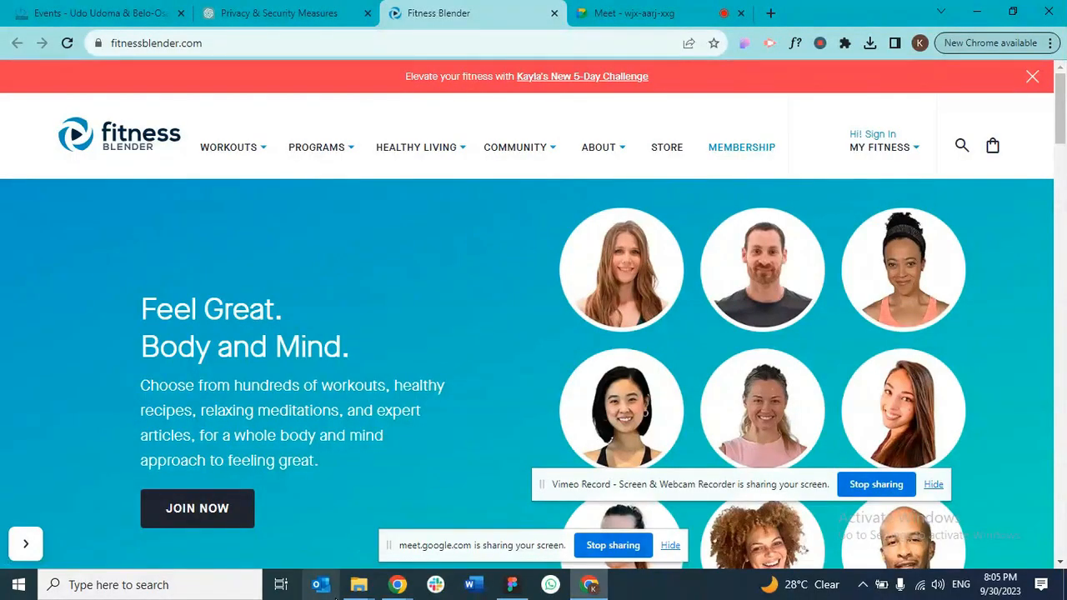
Open the Screenshots folder in File Explorer and bring the image Screenshot (180) into the Figma file.
{"action": "mouse_move", "coordinate": [350, 581]}
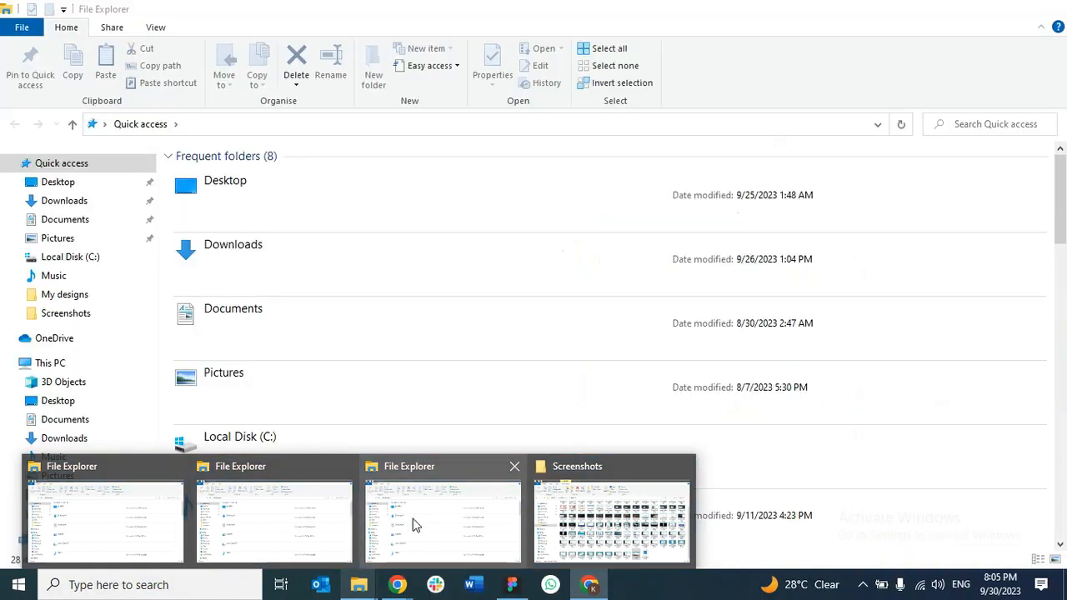
{"action": "mouse_move", "coordinate": [559, 521]}
{"action": "left_click", "coordinate": [559, 522]}
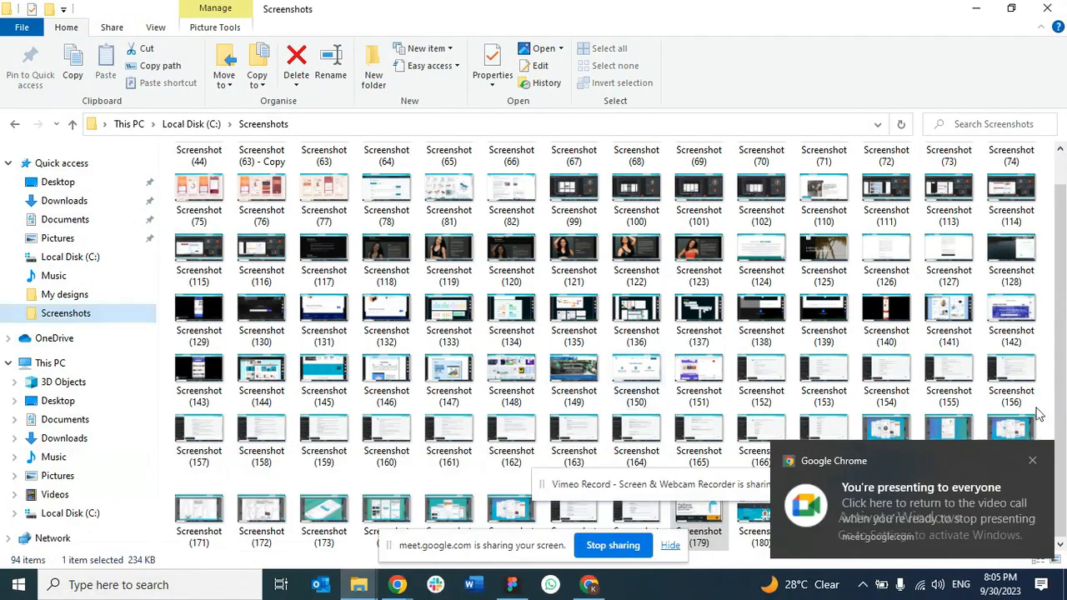
{"action": "left_click", "coordinate": [1032, 461]}
{"action": "left_click", "coordinate": [775, 537]}
{"action": "left_click_drag", "start_coordinate": [778, 542], "coordinate": [750, 140]}
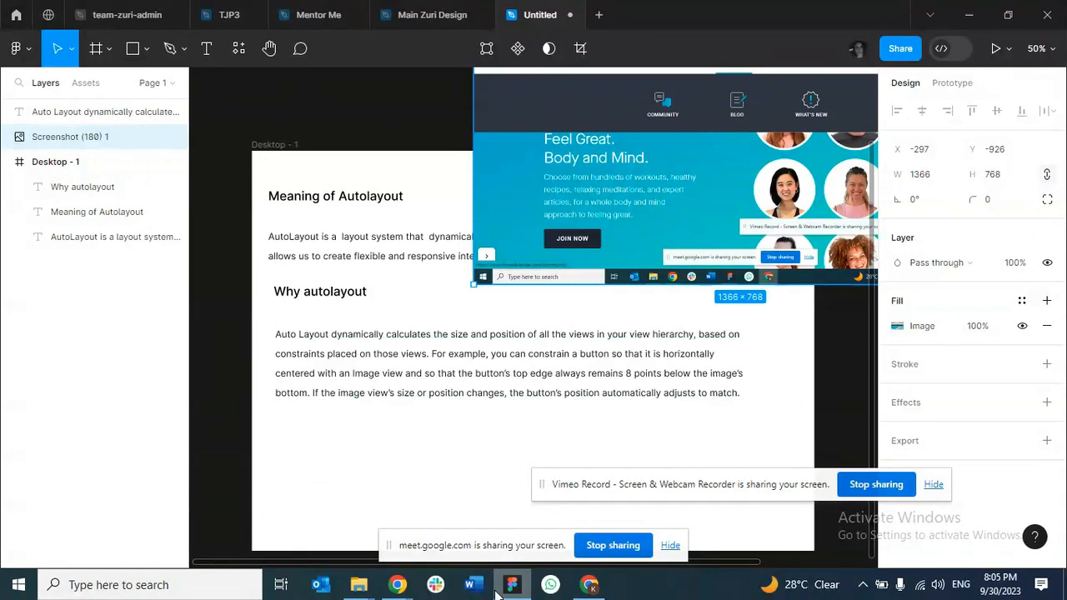
Place the imported screenshot beside the Desktop - 1 frame at X 601, Y -500.
{"action": "left_click_drag", "start_coordinate": [714, 564], "coordinate": [865, 528]}
{"action": "left_click_drag", "start_coordinate": [552, 140], "coordinate": [763, 305]}
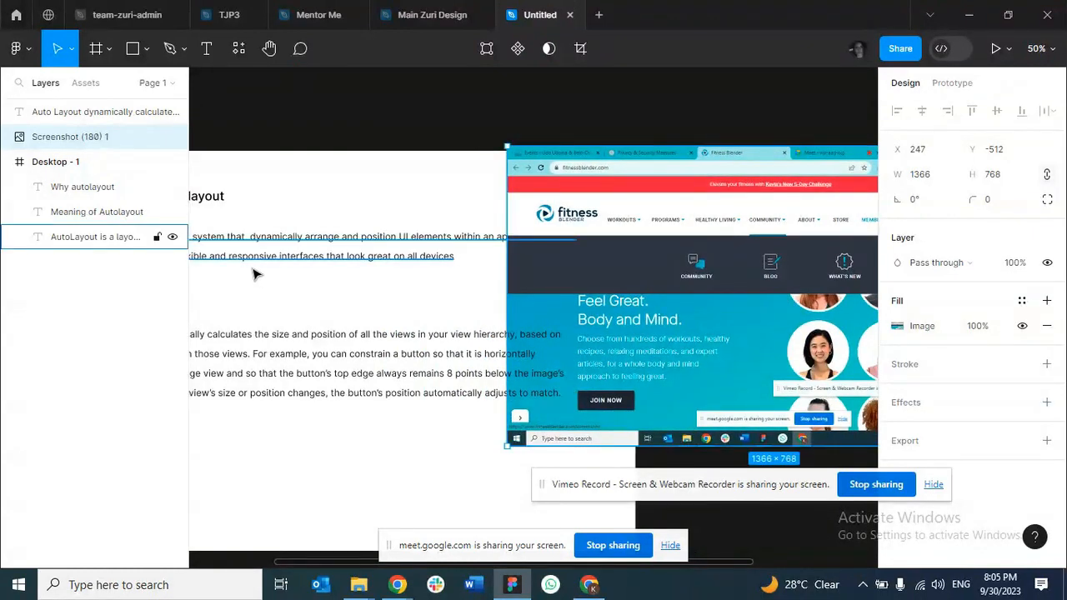
{"action": "left_click_drag", "start_coordinate": [360, 561], "coordinate": [562, 546]}
{"action": "left_click_drag", "start_coordinate": [430, 333], "coordinate": [527, 327]}
{"action": "left_click_drag", "start_coordinate": [711, 563], "coordinate": [785, 561]}
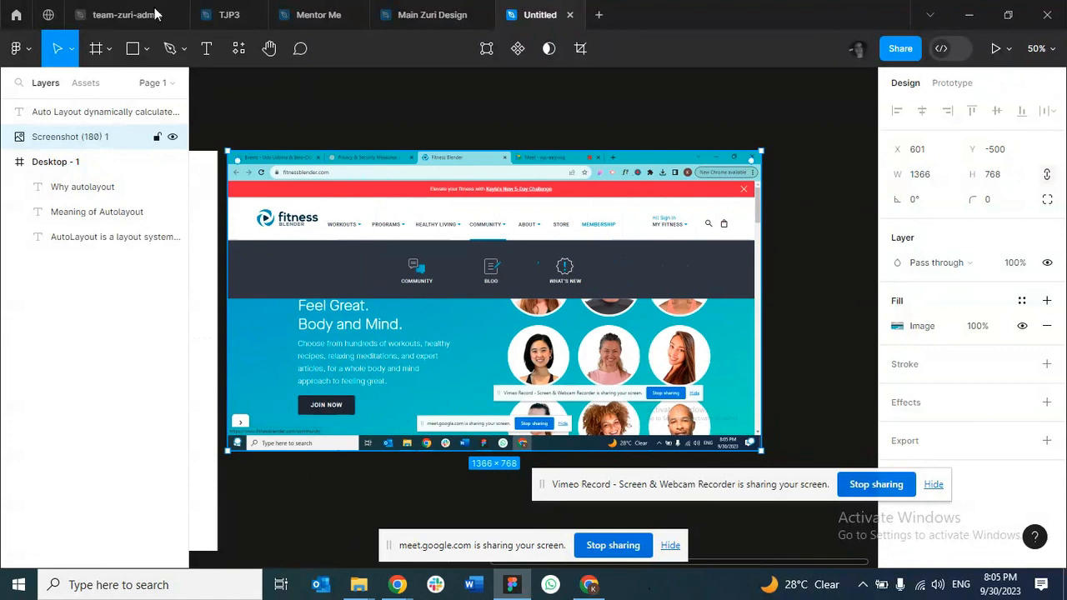
Add a new frame beside the screenshot using the Desktop 1440 × 1024 preset.
{"action": "left_click", "coordinate": [98, 53]}
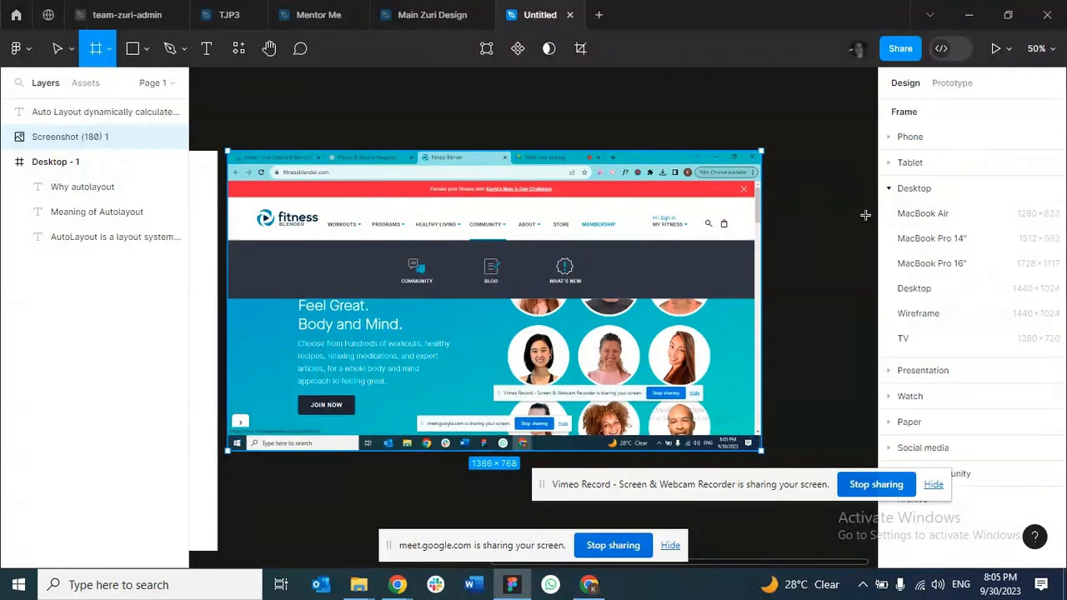
{"action": "left_click", "coordinate": [954, 288]}
{"action": "mouse_move", "coordinate": [738, 293]}
{"action": "left_mouse_down"}
{"action": "mouse_move", "coordinate": [733, 362]}
{"action": "mouse_move", "coordinate": [528, 476]}
{"action": "mouse_move", "coordinate": [447, 506]}
{"action": "mouse_move", "coordinate": [400, 497]}
{"action": "mouse_move", "coordinate": [408, 505]}
{"action": "mouse_move", "coordinate": [728, 291]}
{"action": "mouse_move", "coordinate": [736, 314]}
{"action": "left_mouse_up"}
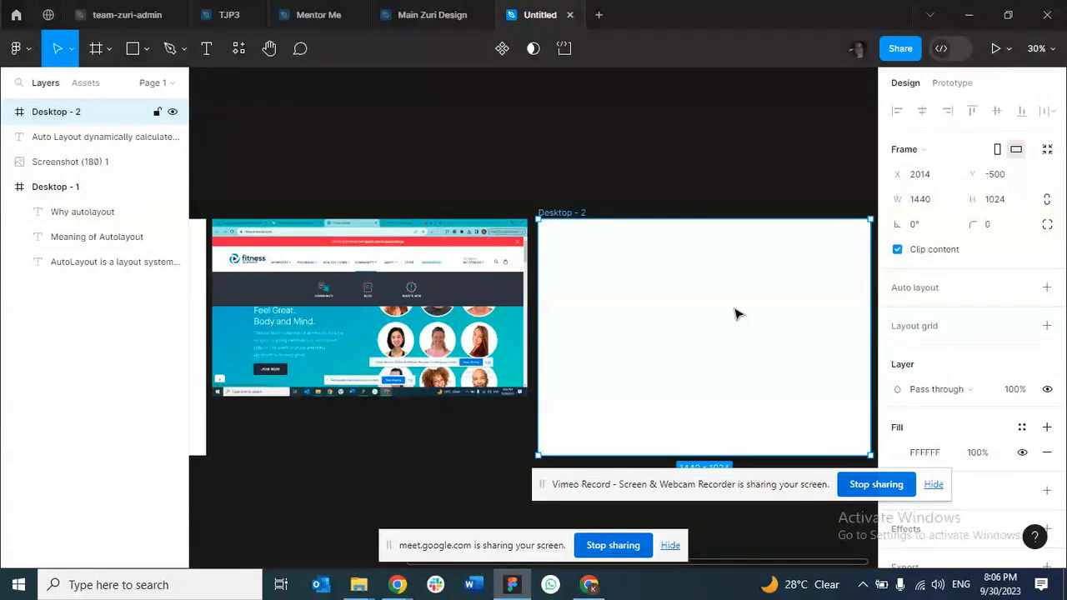
Add a layout grid to the Desktop - 2 frame and change its type to Columns.
{"action": "left_click_drag", "start_coordinate": [722, 562], "coordinate": [740, 562]}
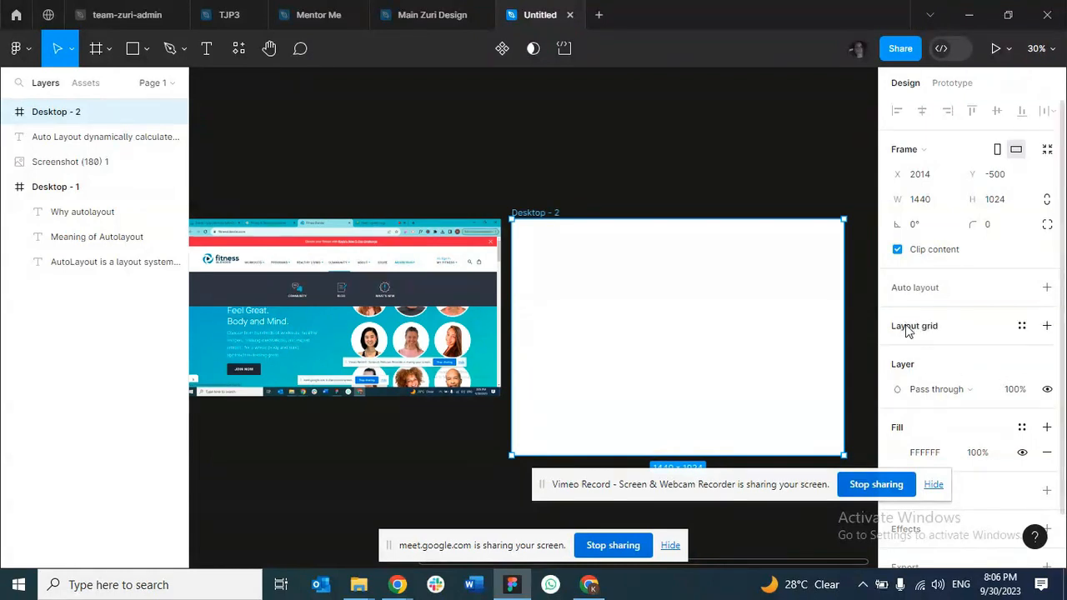
{"action": "left_click", "coordinate": [1047, 326]}
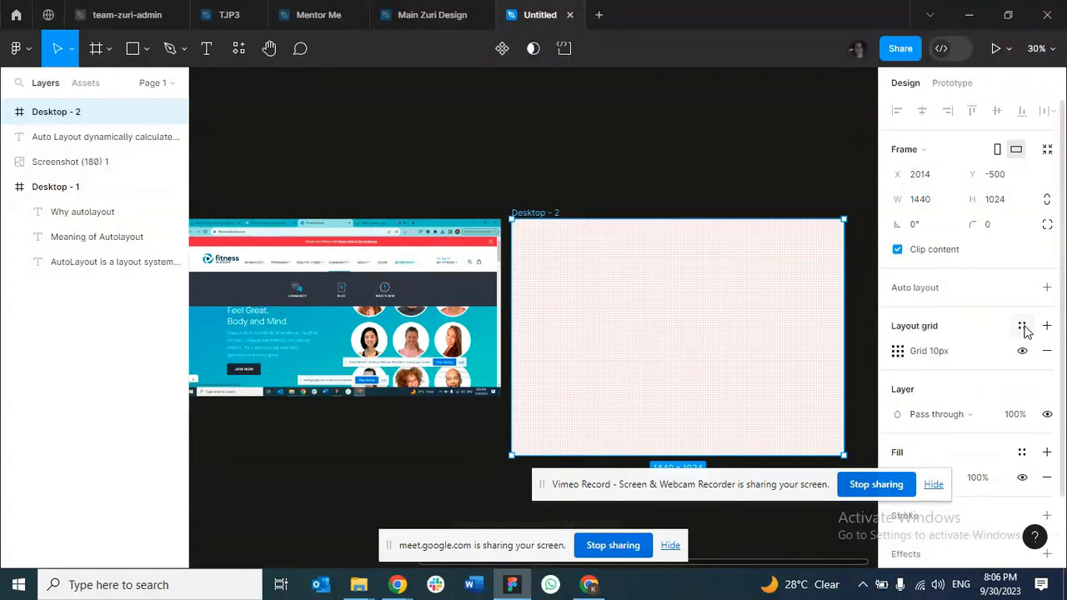
{"action": "left_click", "coordinate": [897, 352]}
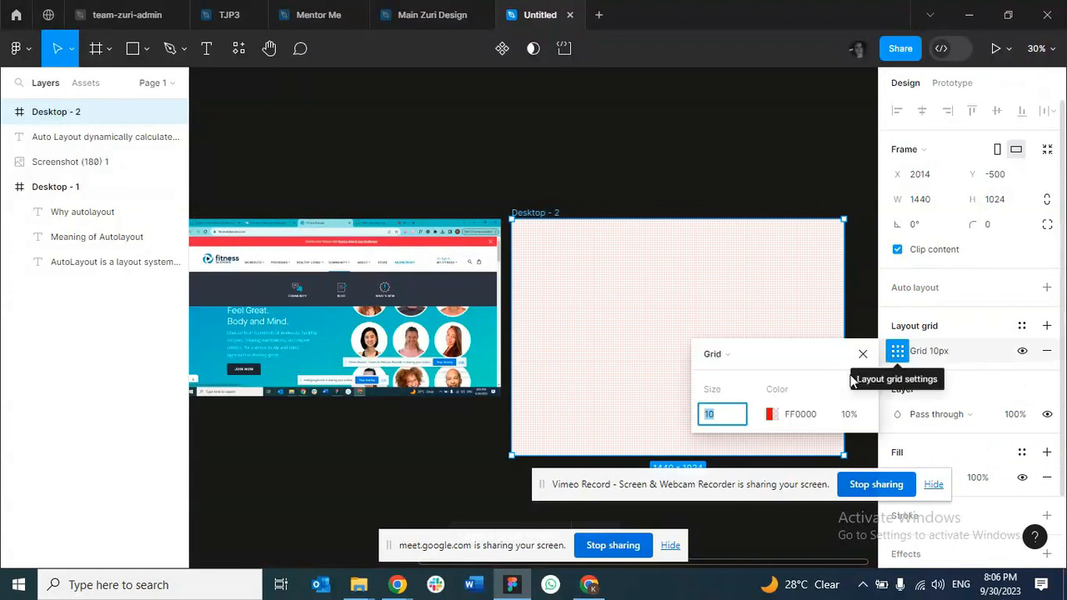
{"action": "left_click", "coordinate": [754, 355]}
{"action": "left_click", "coordinate": [758, 375]}
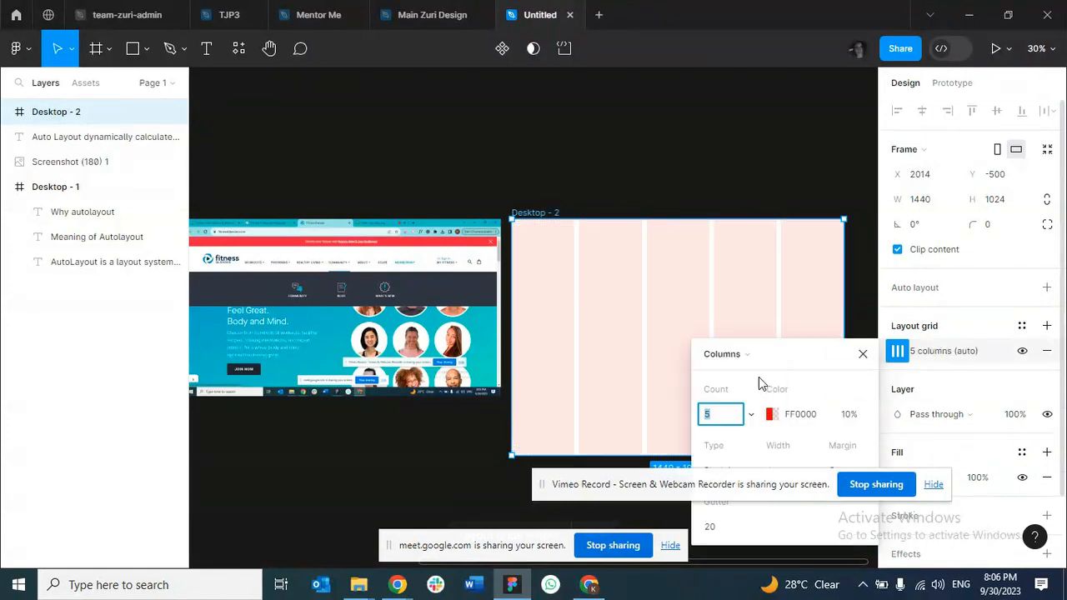
Configure the column grid on Desktop - 2 with a count of 12, a gutter of 24 and a margin of 100.
{"action": "left_click", "coordinate": [725, 421]}
{"action": "type", "text": "12"}
{"action": "left_click", "coordinate": [715, 527]}
{"action": "type", "text": "24"}
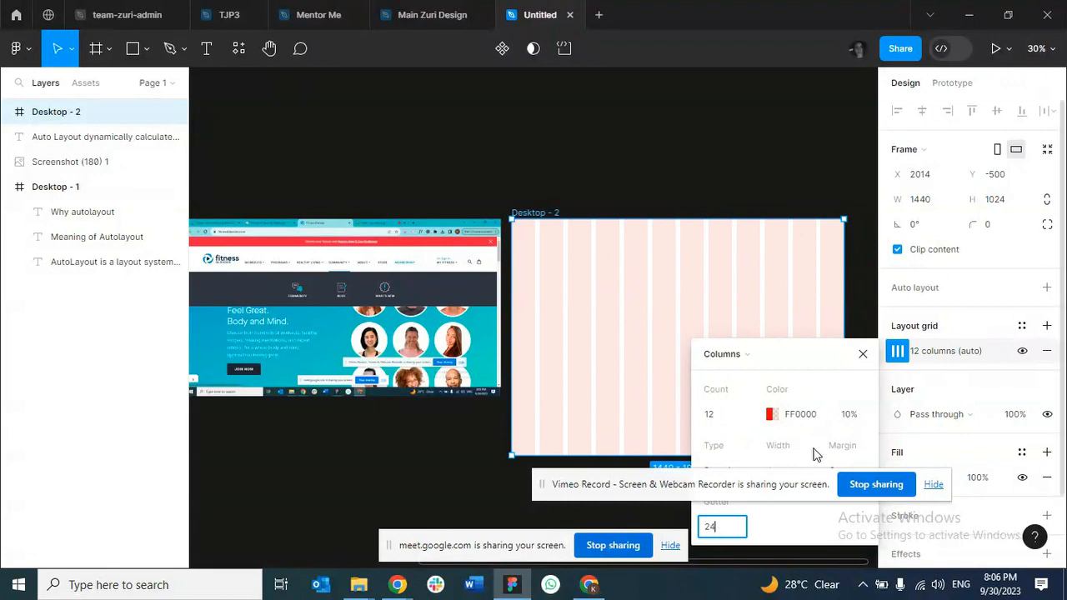
{"action": "left_click_drag", "start_coordinate": [825, 487], "coordinate": [819, 536]}
{"action": "left_click", "coordinate": [835, 473]}
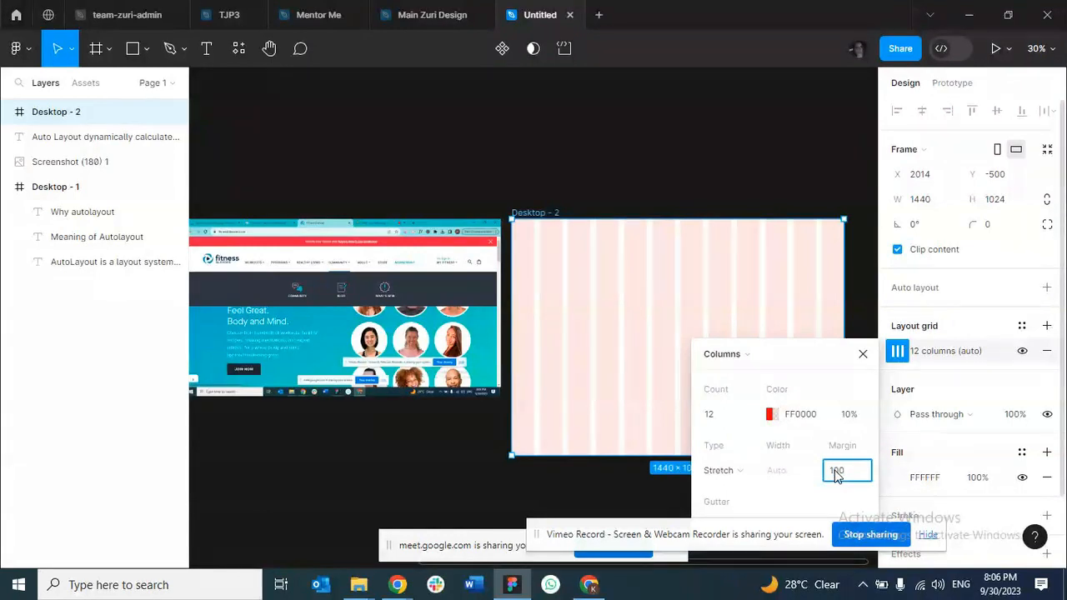
{"action": "key", "text": "Return"}
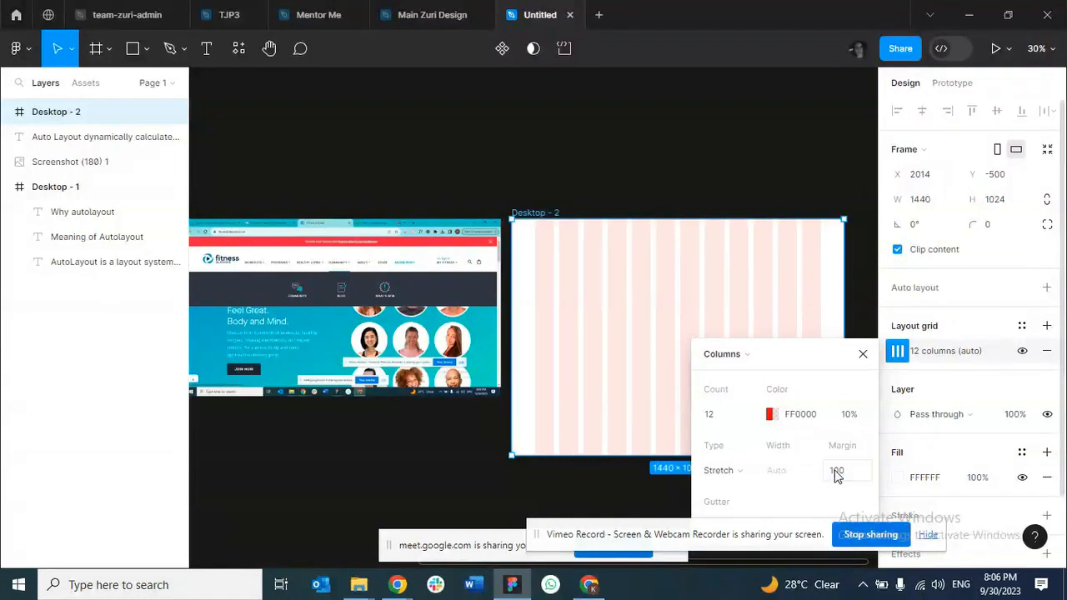
{"action": "left_click", "coordinate": [863, 354]}
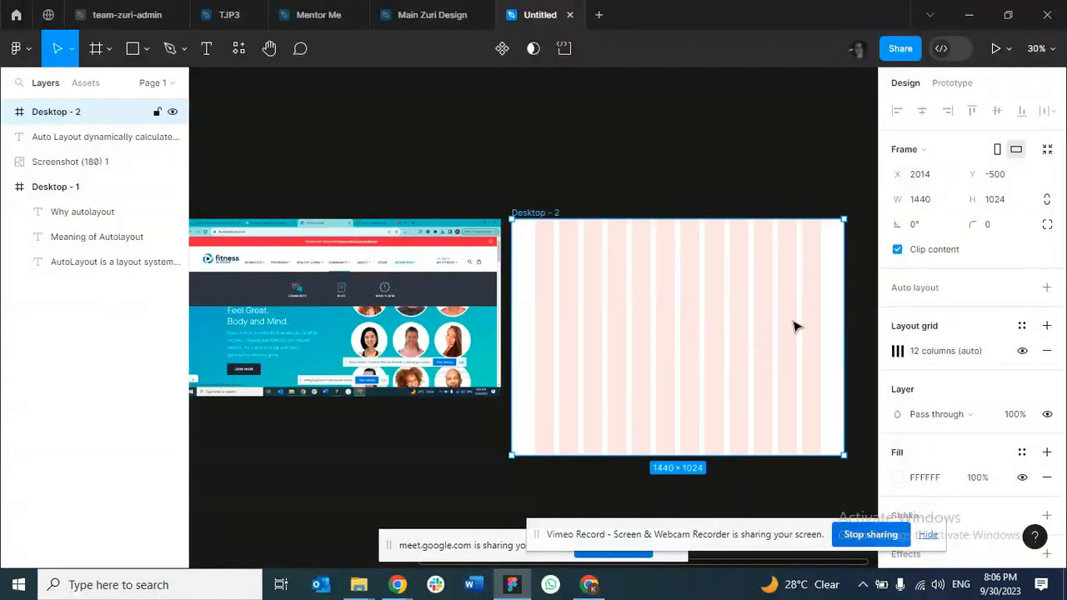
Set the column grid's margin to 40, then try narrowing Desktop - 2 to 1413 wide and undo that resize.
{"action": "left_click", "coordinate": [896, 351]}
{"action": "left_click", "coordinate": [846, 471]}
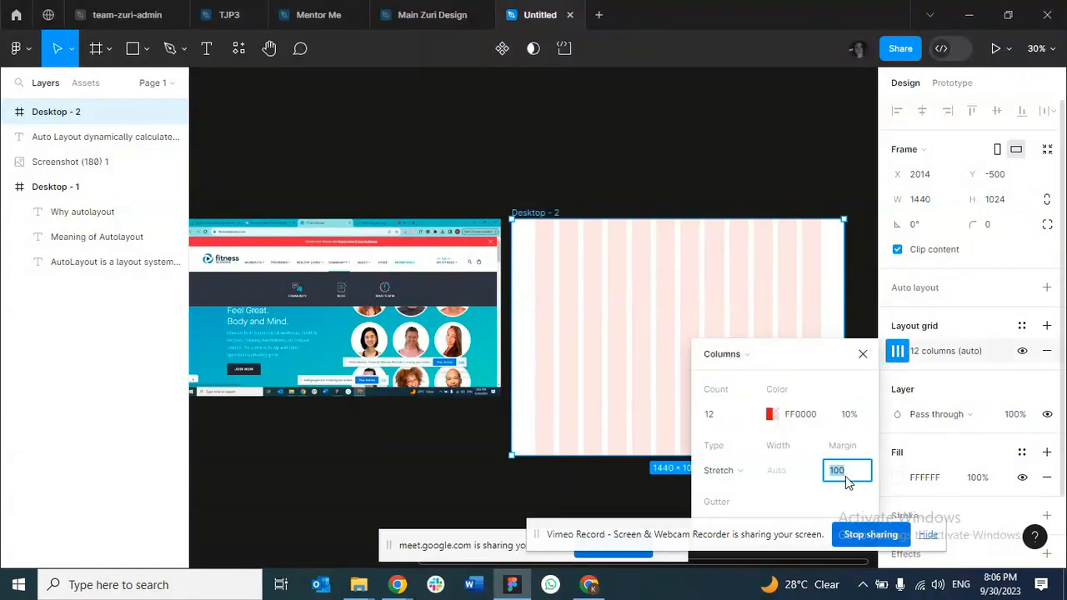
{"action": "type", "text": "40"}
{"action": "key", "text": "Return"}
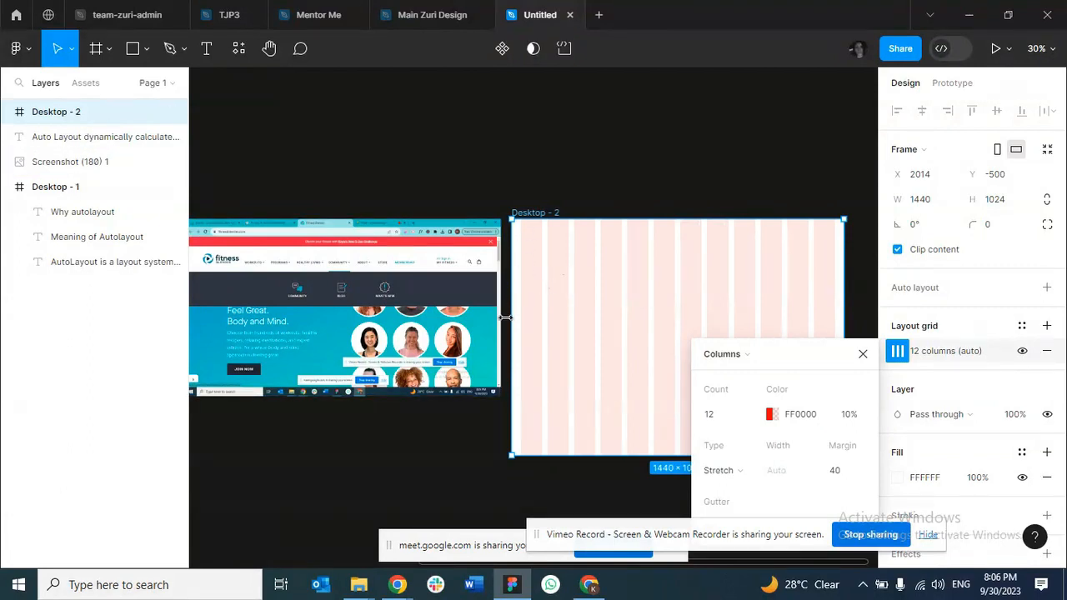
{"action": "left_click_drag", "start_coordinate": [511, 287], "coordinate": [517, 288]}
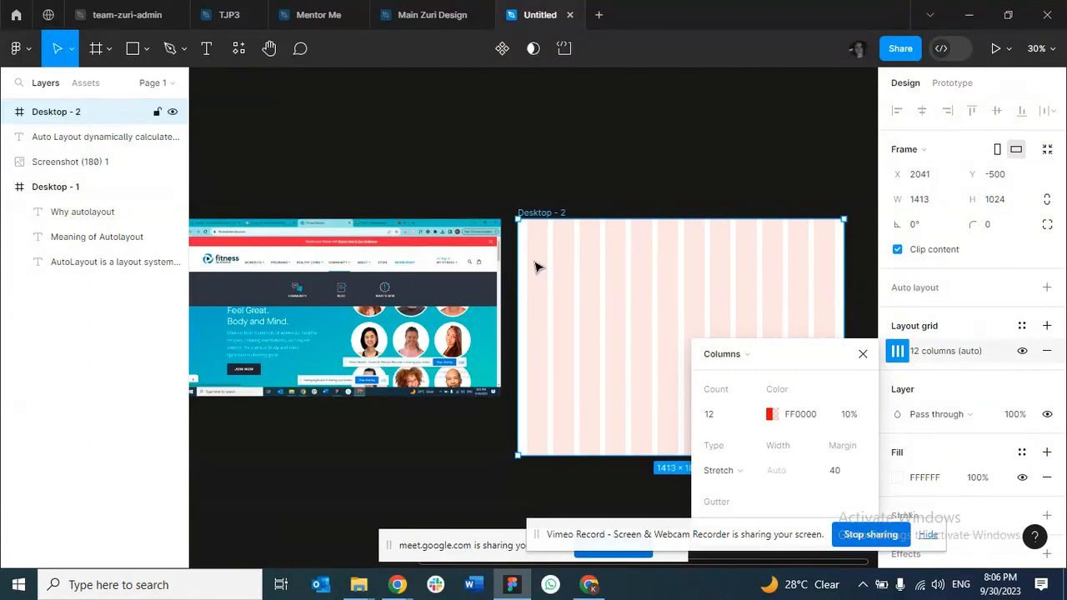
{"action": "key", "text": "ctrl+z"}
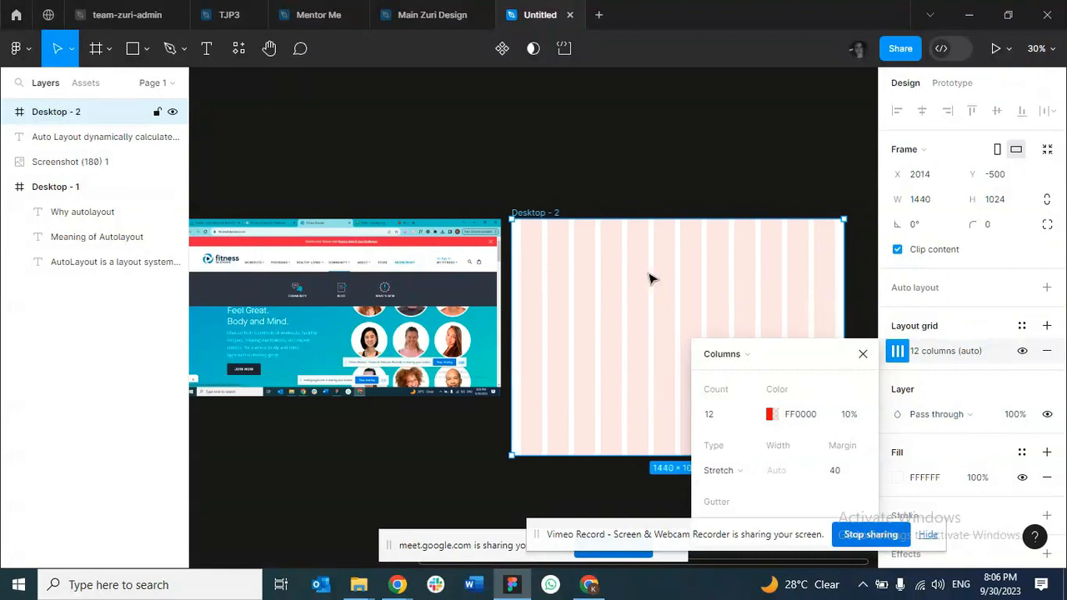
Restore the column grid's margin to 100 on the Desktop - 2 frame.
{"action": "left_click", "coordinate": [849, 477]}
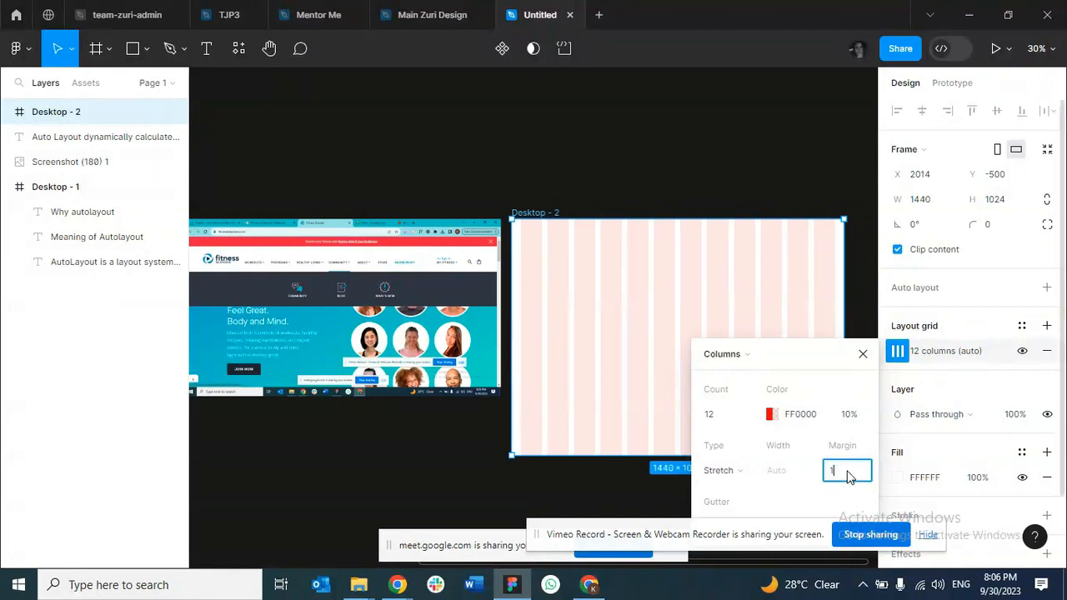
{"action": "key", "text": "Return"}
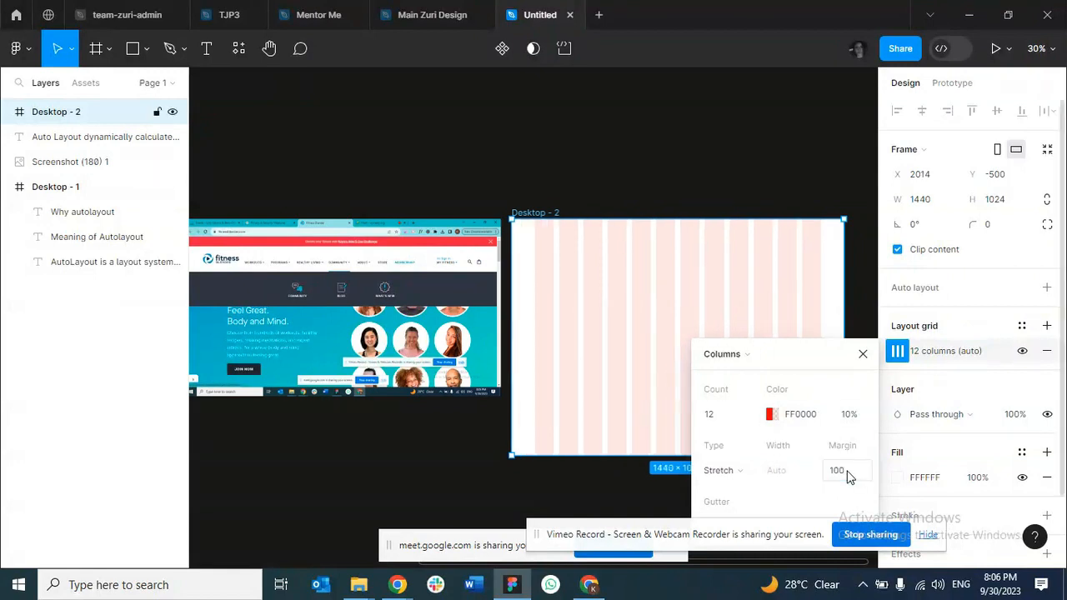
{"action": "left_click", "coordinate": [862, 354]}
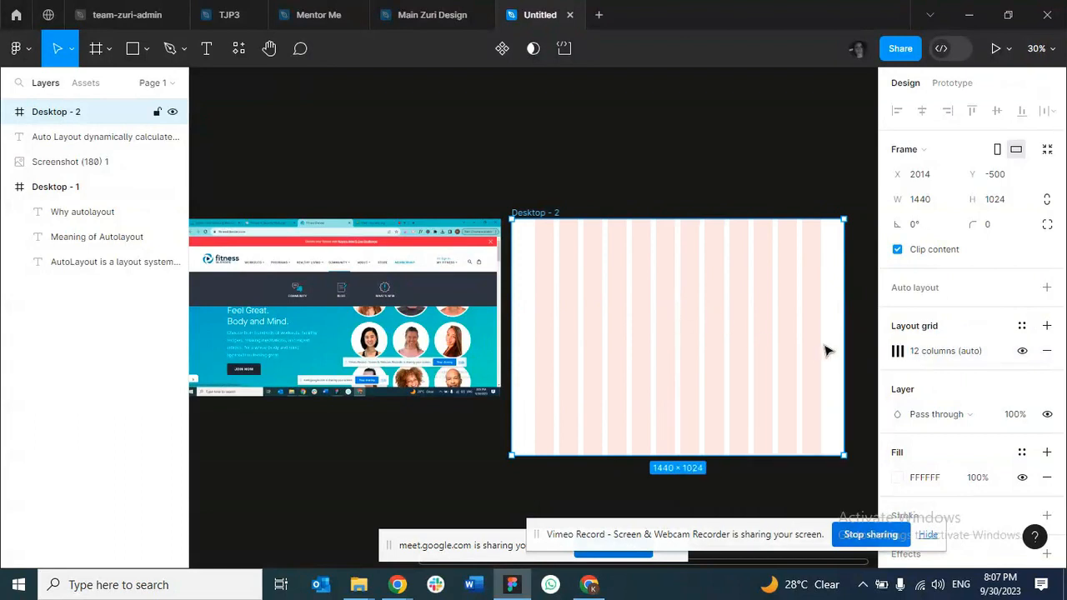
Reopen the layout grid settings of Desktop - 2 and look at the available grid types.
{"action": "left_click", "coordinate": [898, 353]}
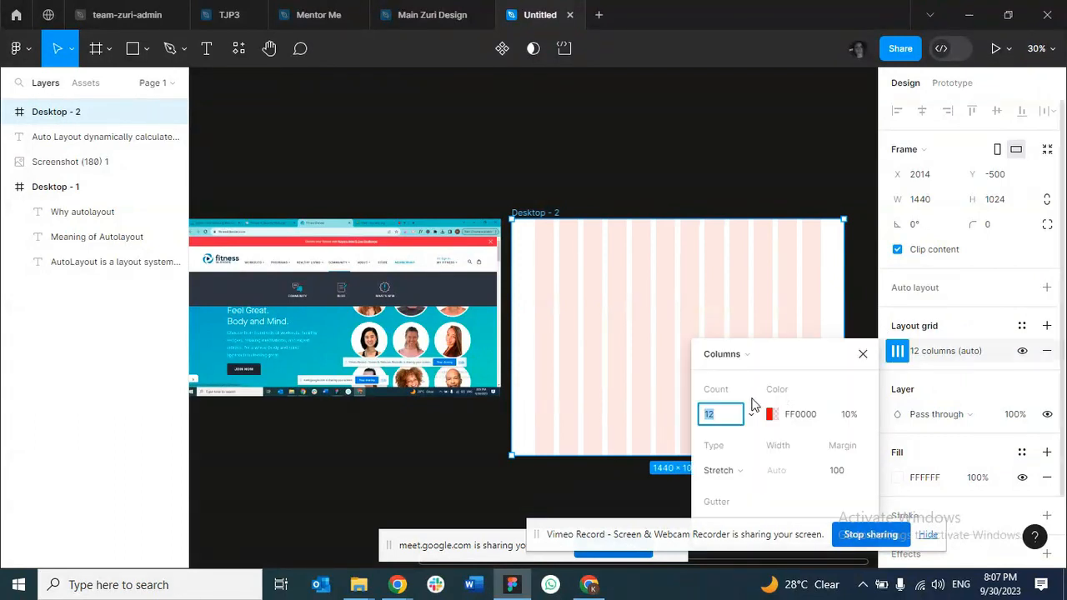
{"action": "left_click", "coordinate": [766, 355]}
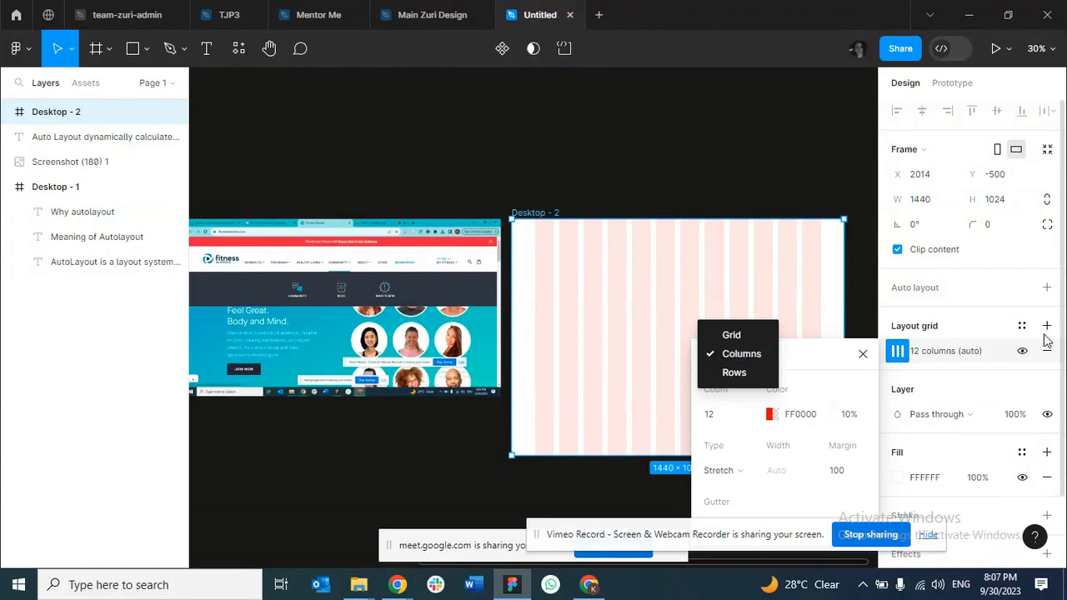
{"action": "key", "text": "Escape"}
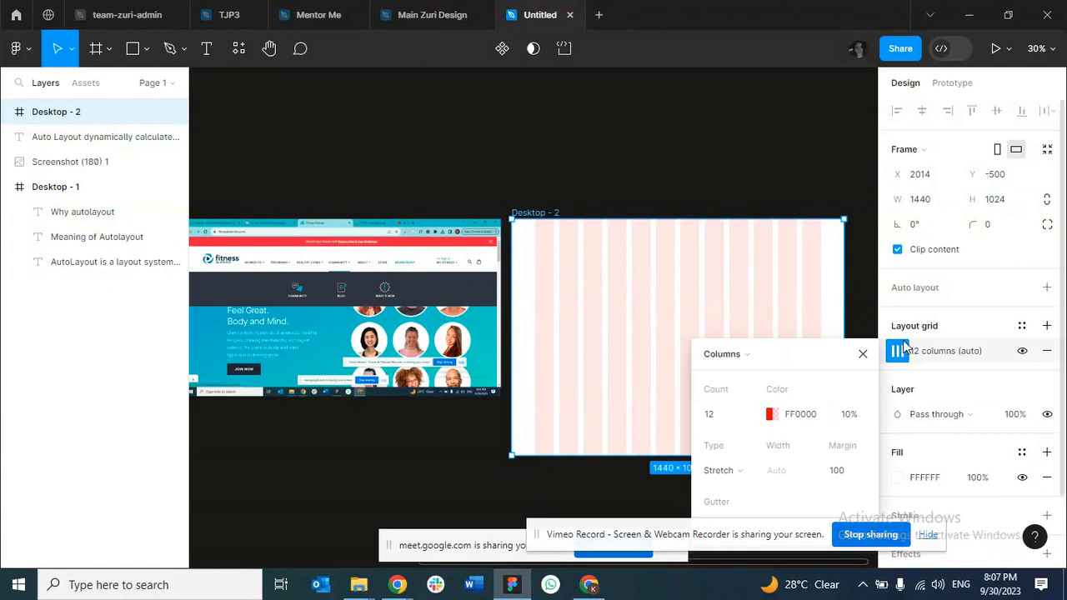
Close the layout grid settings, view the canvas at 50% zoom and select the Fitness Blender screenshot.
{"action": "left_click", "coordinate": [860, 301]}
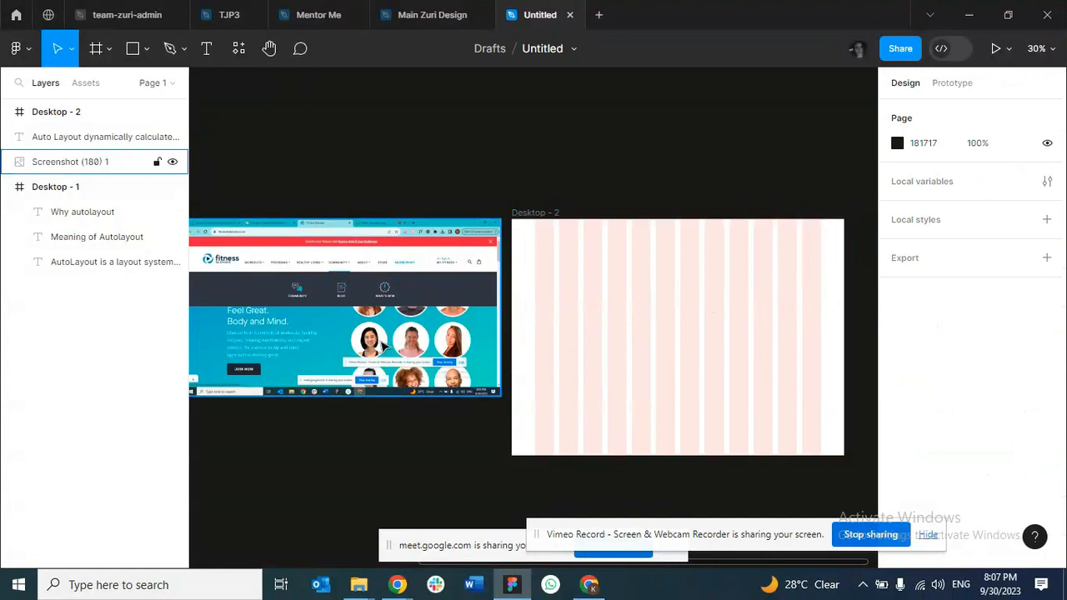
{"action": "left_click", "coordinate": [1036, 49]}
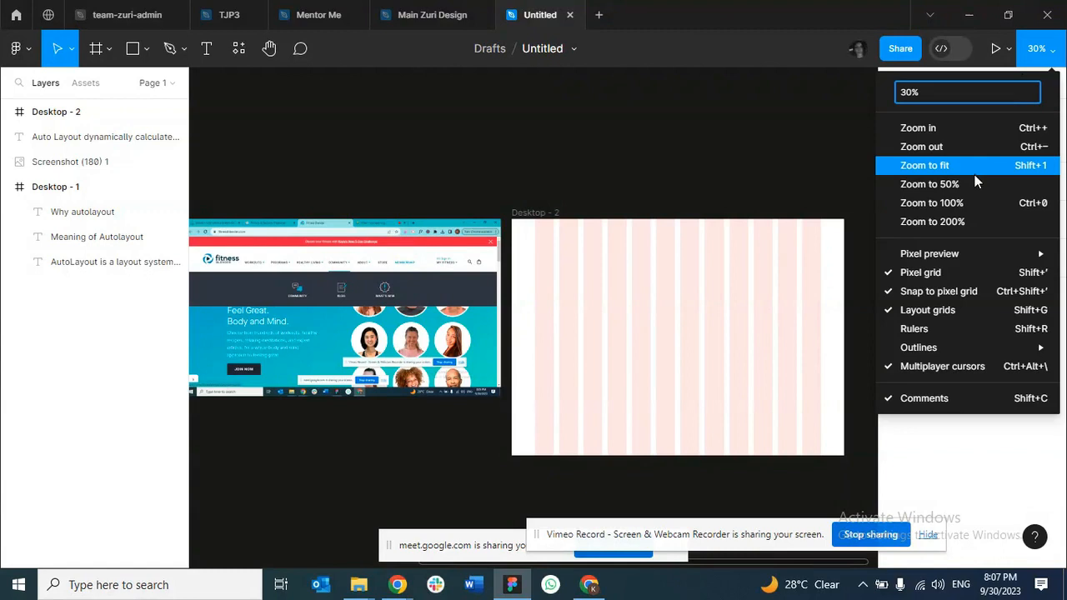
{"action": "left_click", "coordinate": [929, 184]}
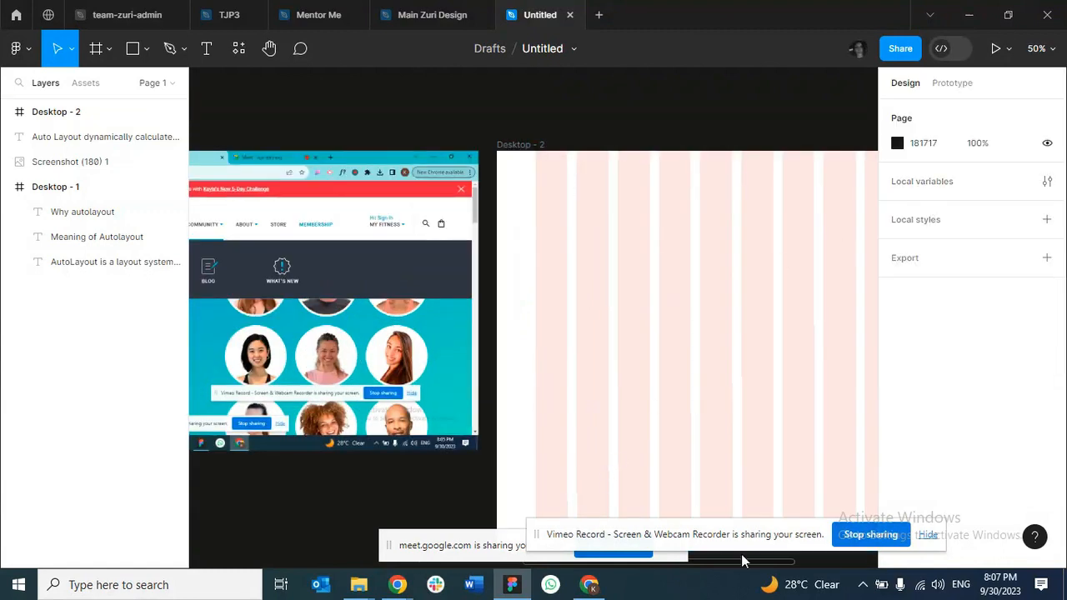
{"action": "left_click_drag", "start_coordinate": [748, 561], "coordinate": [620, 572]}
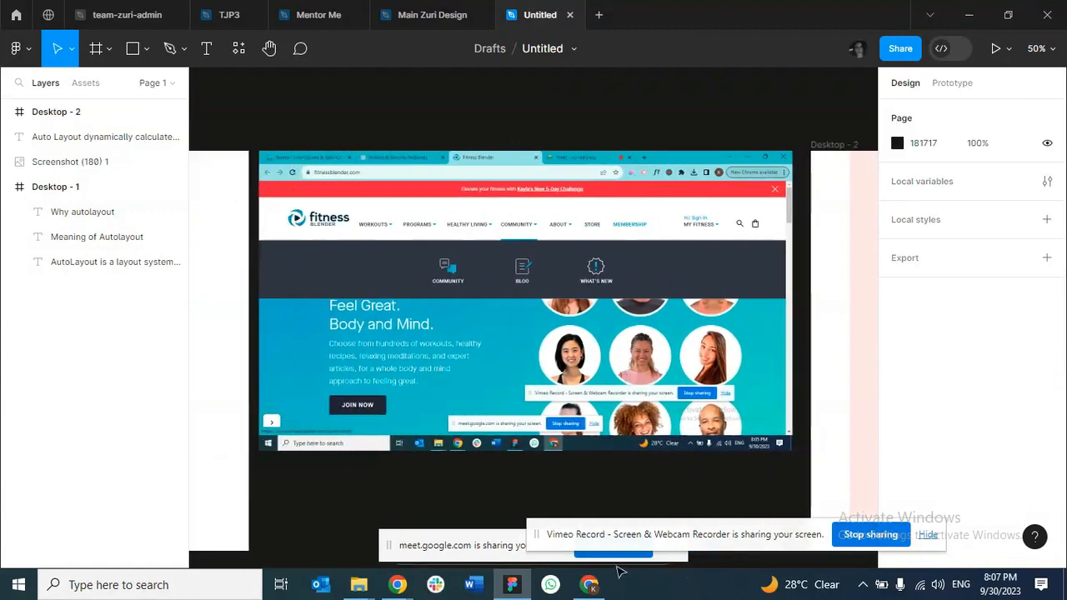
{"action": "left_click", "coordinate": [338, 222]}
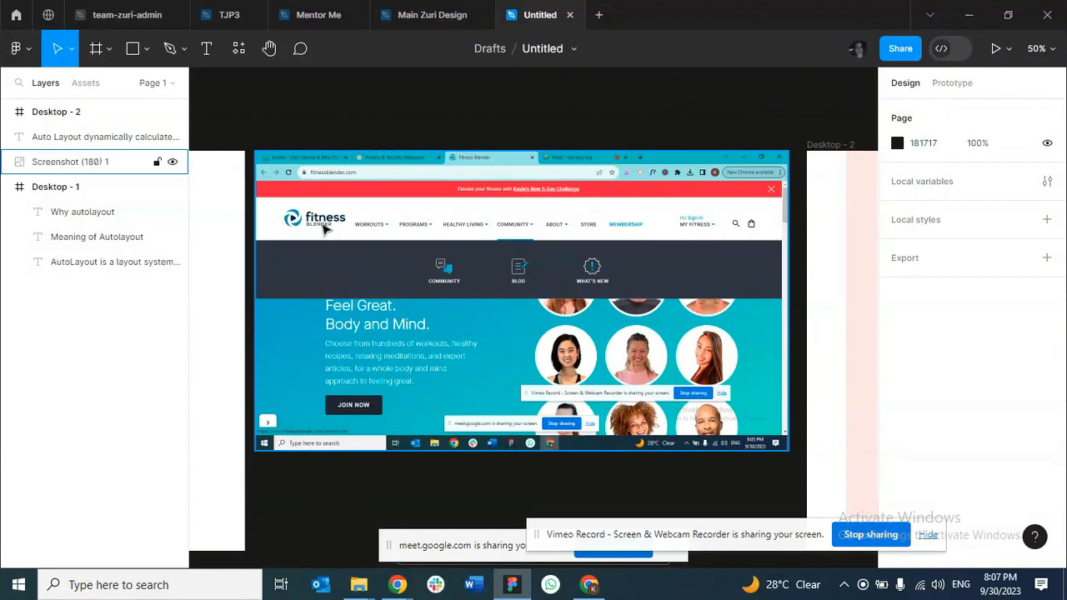
{"action": "left_click", "coordinate": [325, 229]}
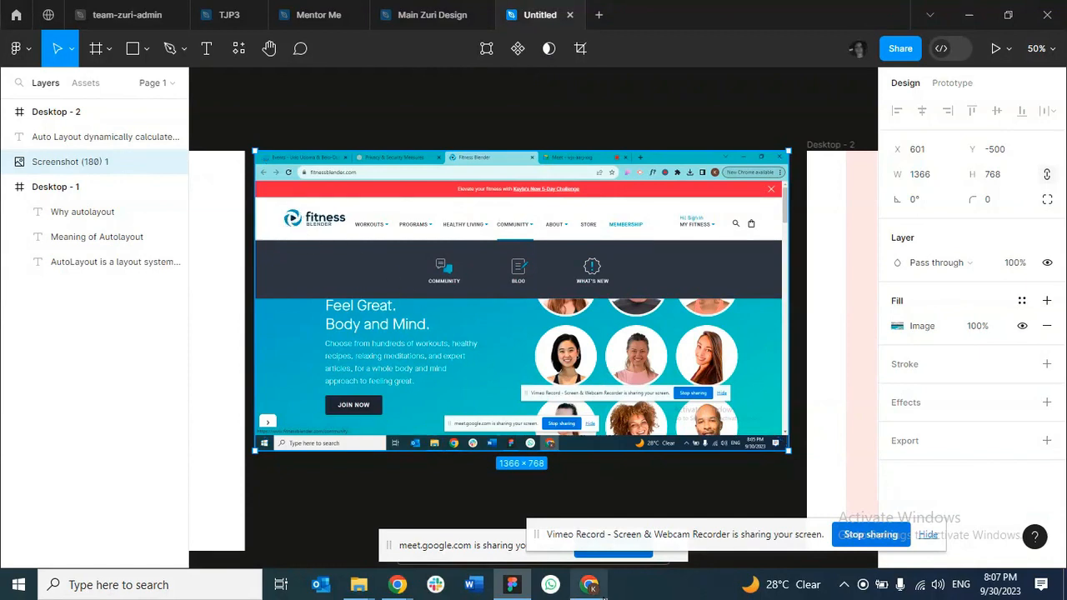
Switch to Chrome and inspect the size and typeface of the Fitness Blender logo with the CSS Peeper extension.
{"action": "mouse_move", "coordinate": [588, 584]}
{"action": "left_click", "coordinate": [587, 537]}
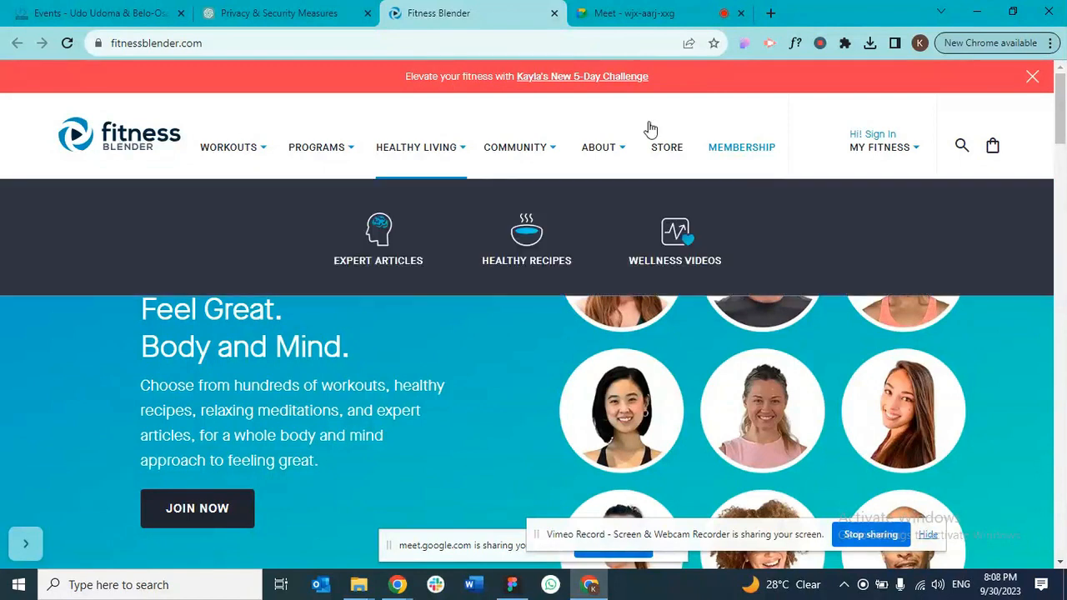
{"action": "left_click", "coordinate": [742, 43]}
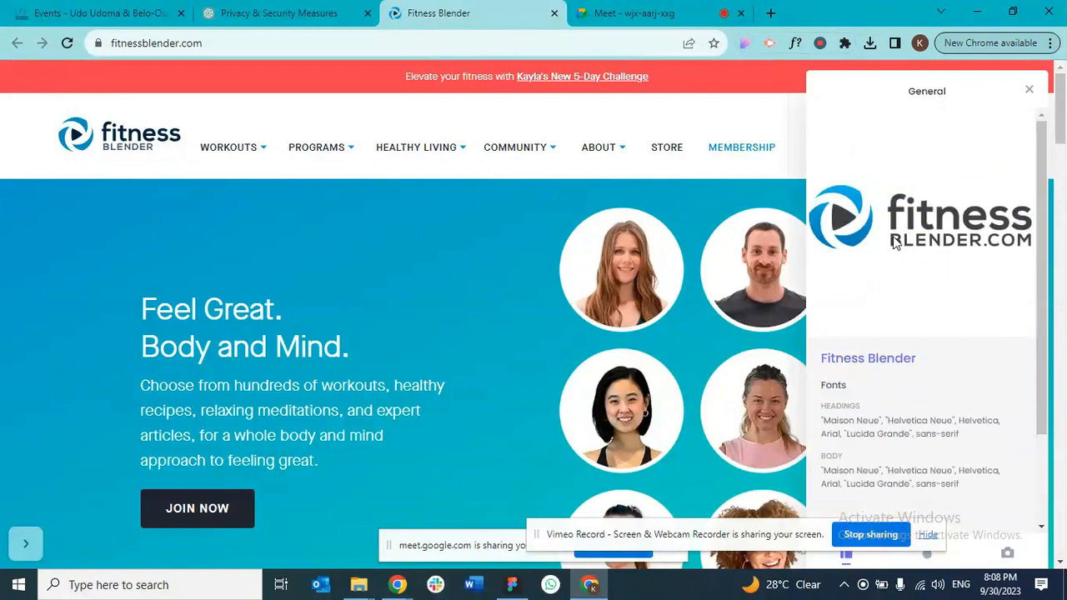
{"action": "left_click_drag", "start_coordinate": [698, 537], "coordinate": [707, 566]}
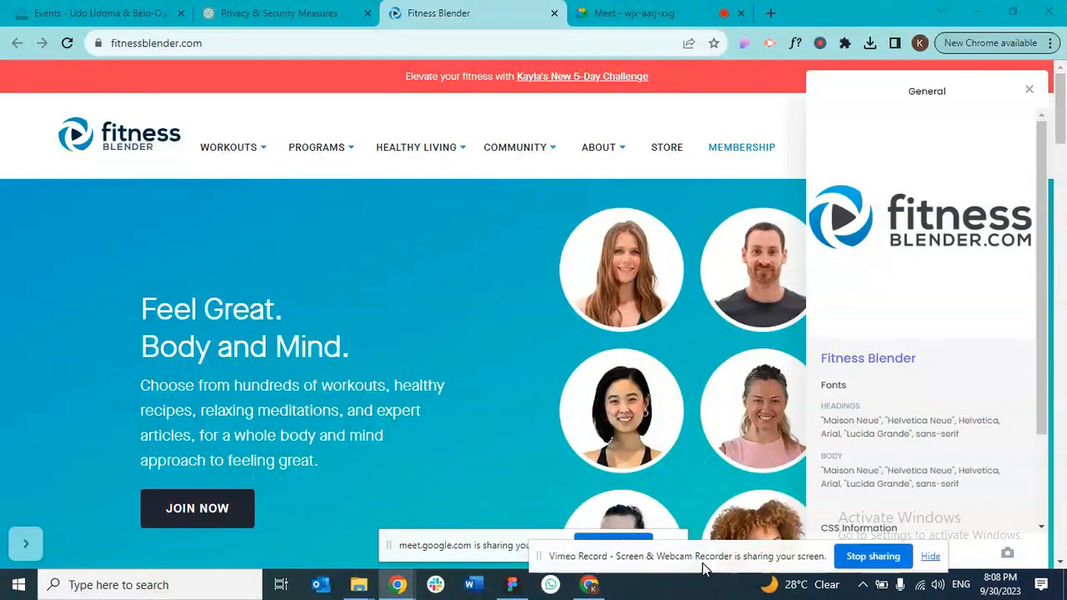
{"action": "scroll", "coordinate": [921, 276], "scroll_direction": "down", "scroll_amount": 3}
{"action": "scroll", "coordinate": [921, 275], "scroll_direction": "up", "scroll_amount": 3}
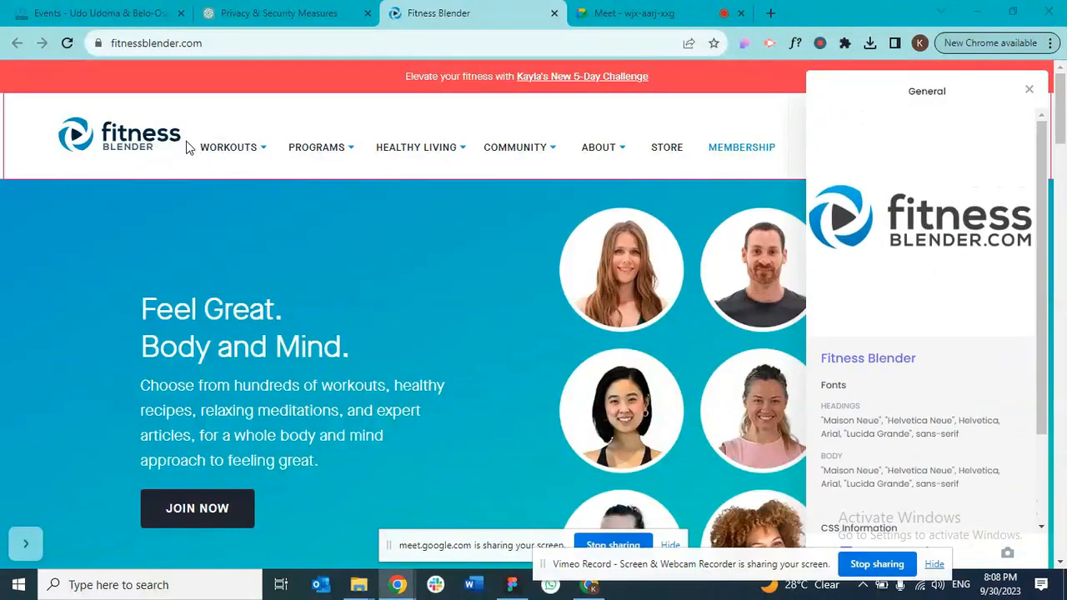
{"action": "left_click", "coordinate": [117, 148]}
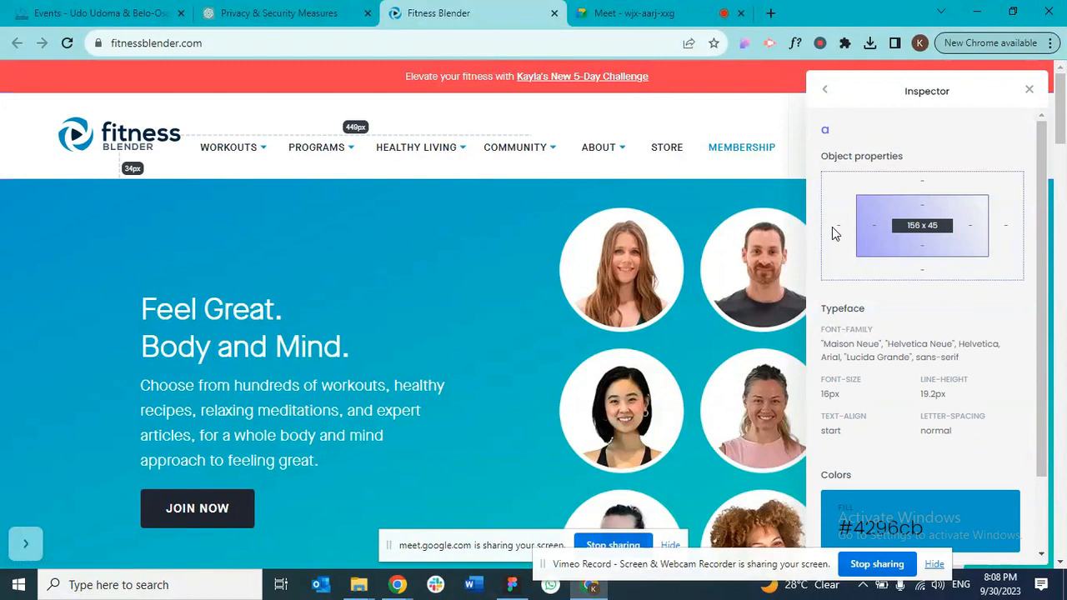
{"action": "left_click", "coordinate": [1030, 90]}
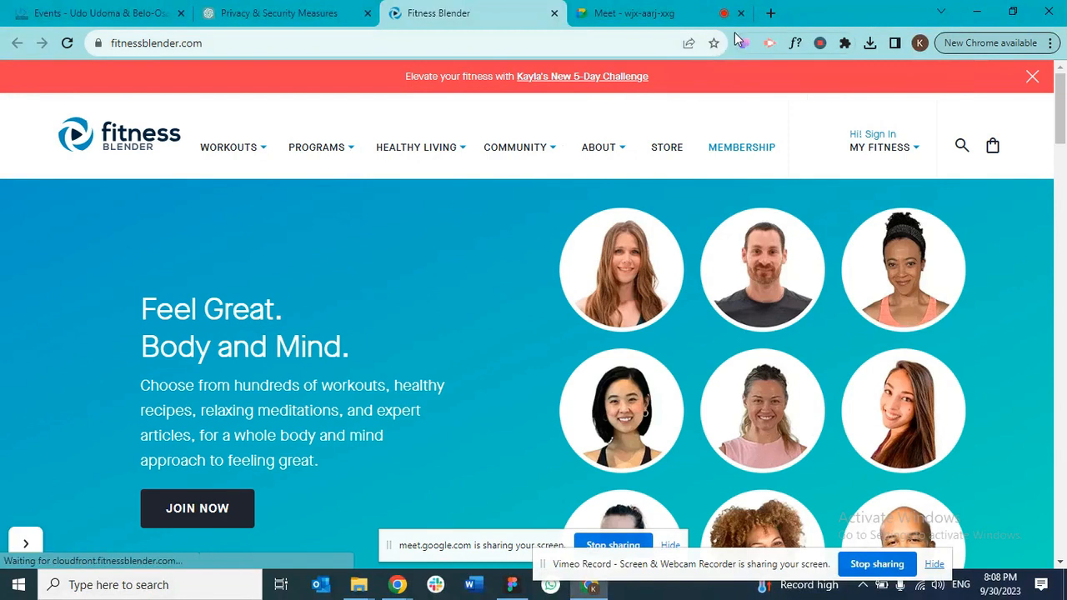
Reopen CSS Peeper on the Fitness Blender page and look through its overview of fonts and CSS information.
{"action": "left_click", "coordinate": [745, 44]}
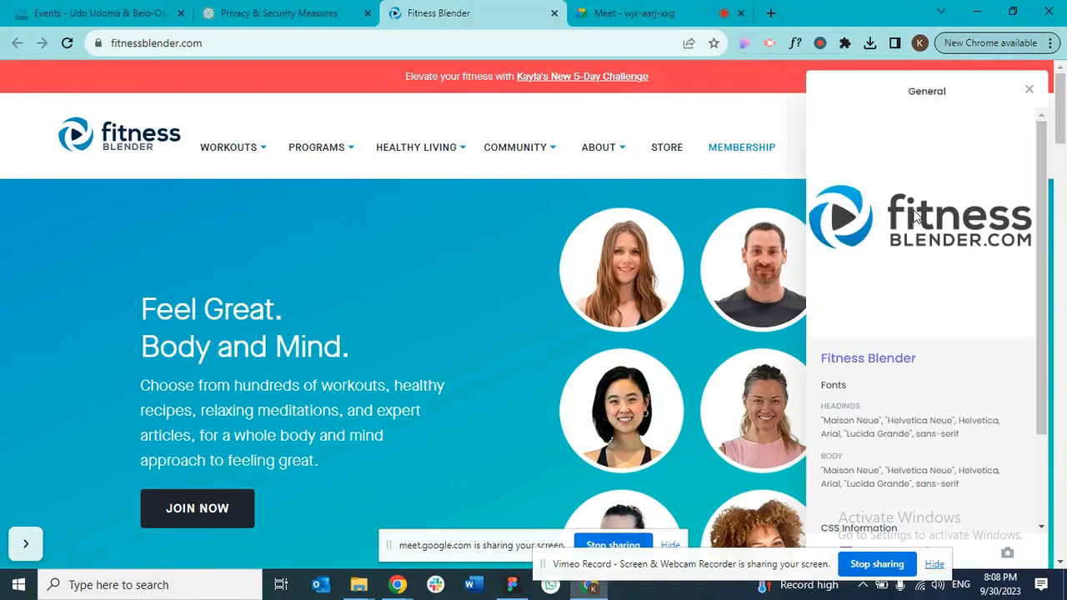
{"action": "scroll", "coordinate": [934, 354], "scroll_direction": "down", "scroll_amount": 2}
{"action": "scroll", "coordinate": [934, 354], "scroll_direction": "up", "scroll_amount": 2}
{"action": "scroll", "coordinate": [934, 354], "scroll_direction": "down", "scroll_amount": 2}
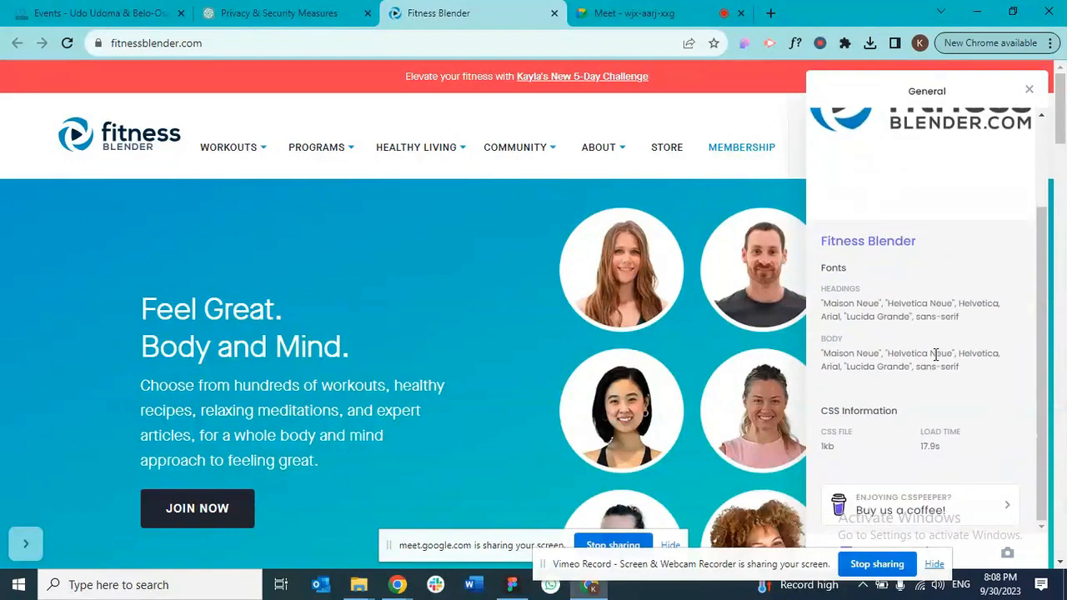
{"action": "scroll", "coordinate": [923, 351], "scroll_direction": "up", "scroll_amount": 2}
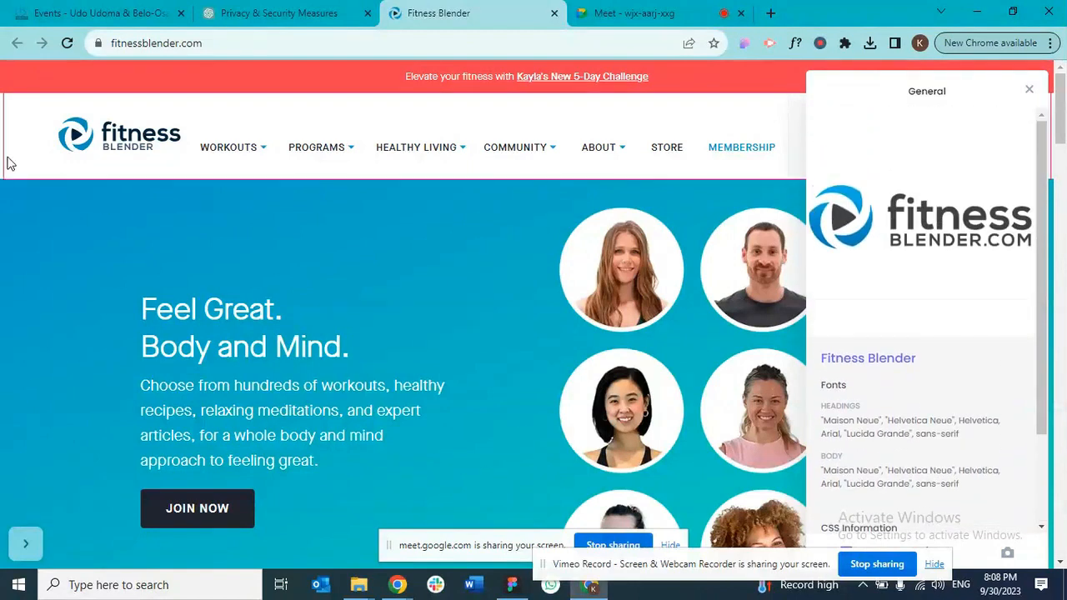
Inspect the logo area and header container of the Fitness Blender page for their dimensions, padding and typeface.
{"action": "left_click", "coordinate": [92, 140]}
{"action": "left_click", "coordinate": [110, 133]}
{"action": "left_click", "coordinate": [110, 134]}
{"action": "left_click", "coordinate": [110, 134]}
{"action": "left_click", "coordinate": [110, 134]}
{"action": "left_click", "coordinate": [110, 133]}
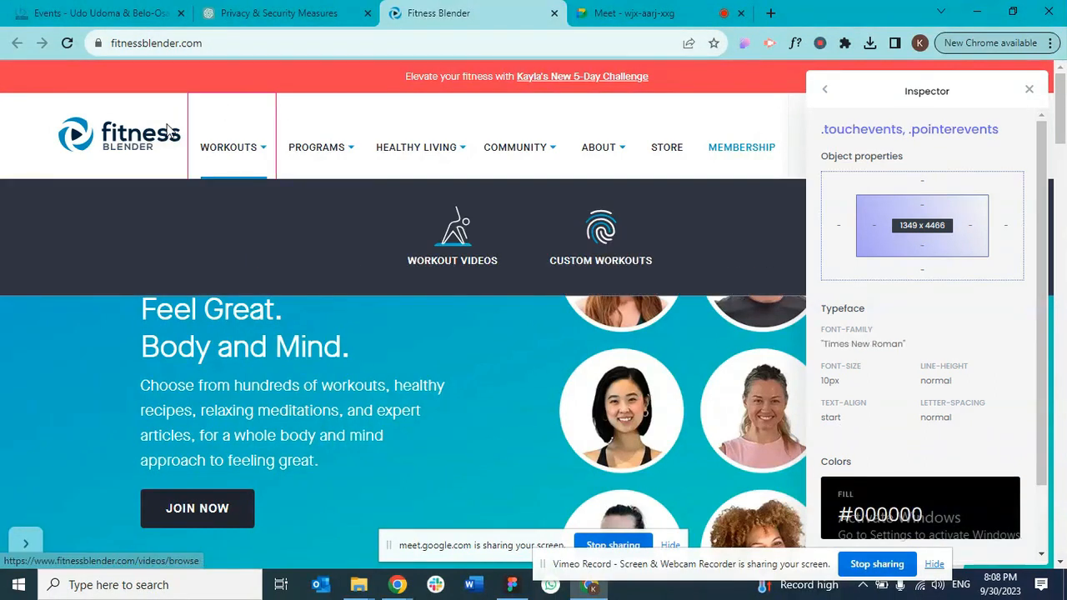
{"action": "left_click", "coordinate": [151, 135]}
{"action": "left_click", "coordinate": [151, 135]}
{"action": "left_click", "coordinate": [152, 135]}
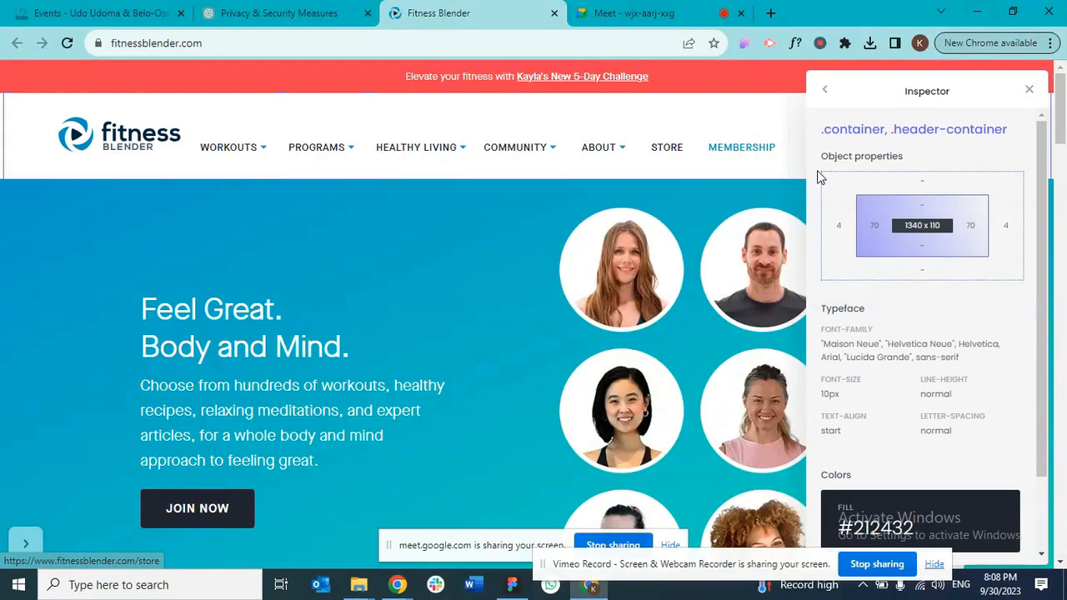
{"action": "left_click", "coordinate": [771, 14]}
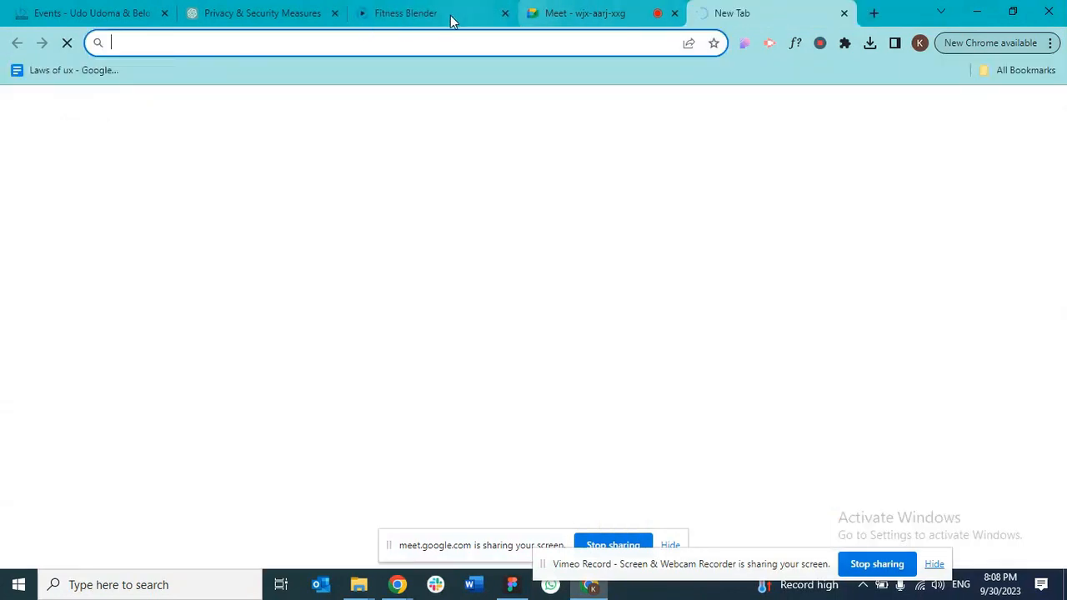
{"action": "left_click", "coordinate": [408, 14]}
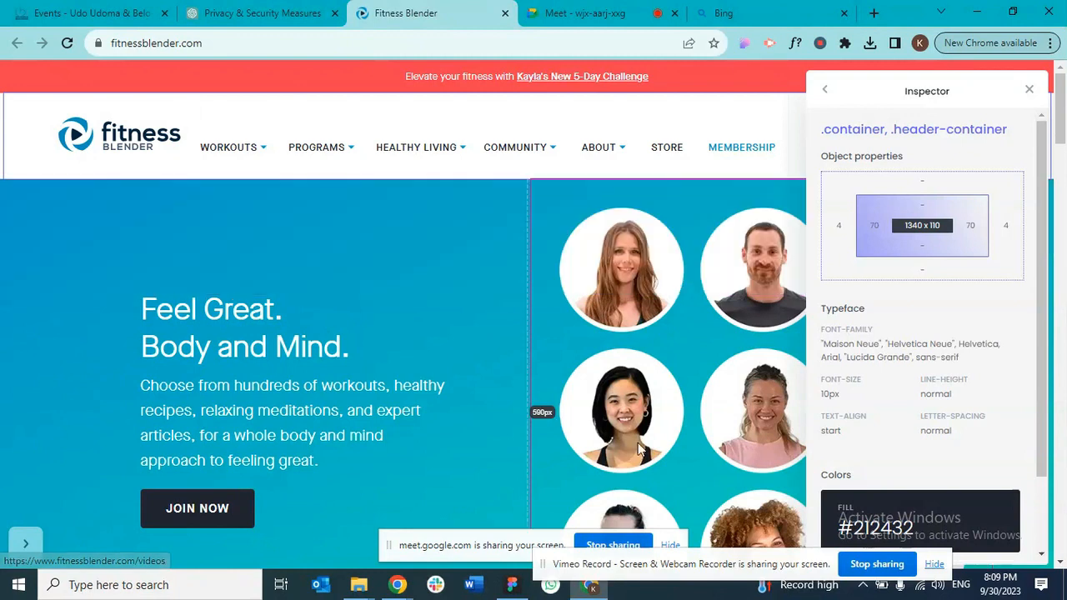
Switch back to Figma, hide the meet.google.com sharing notice and bring Desktop - 2 into view beside the screenshot.
{"action": "mouse_move", "coordinate": [512, 584]}
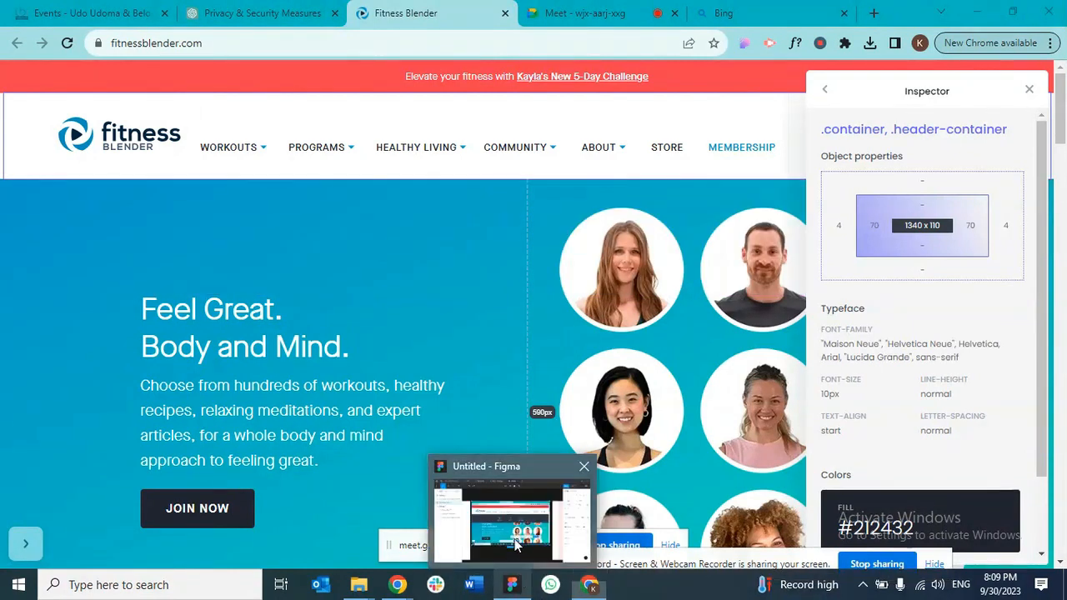
{"action": "left_click", "coordinate": [517, 543]}
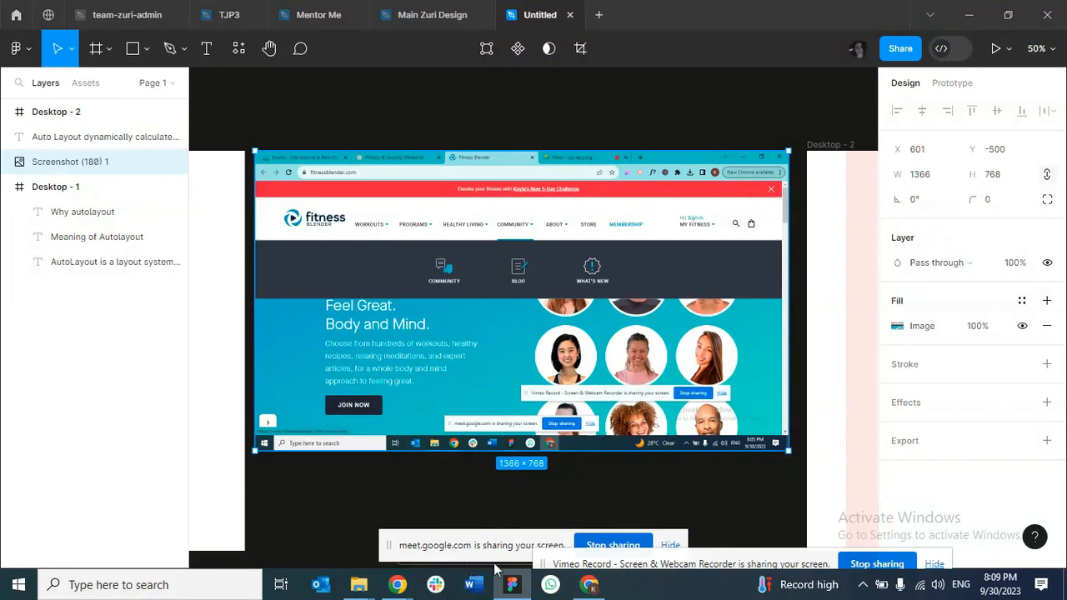
{"action": "left_click_drag", "start_coordinate": [664, 560], "coordinate": [827, 506]}
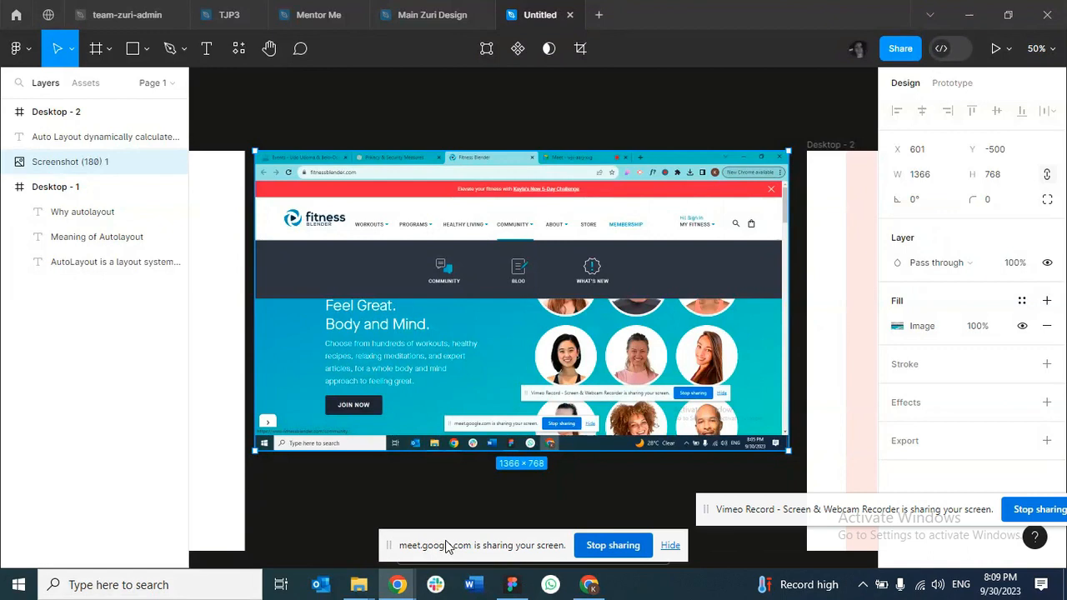
{"action": "left_click_drag", "start_coordinate": [482, 555], "coordinate": [341, 564]}
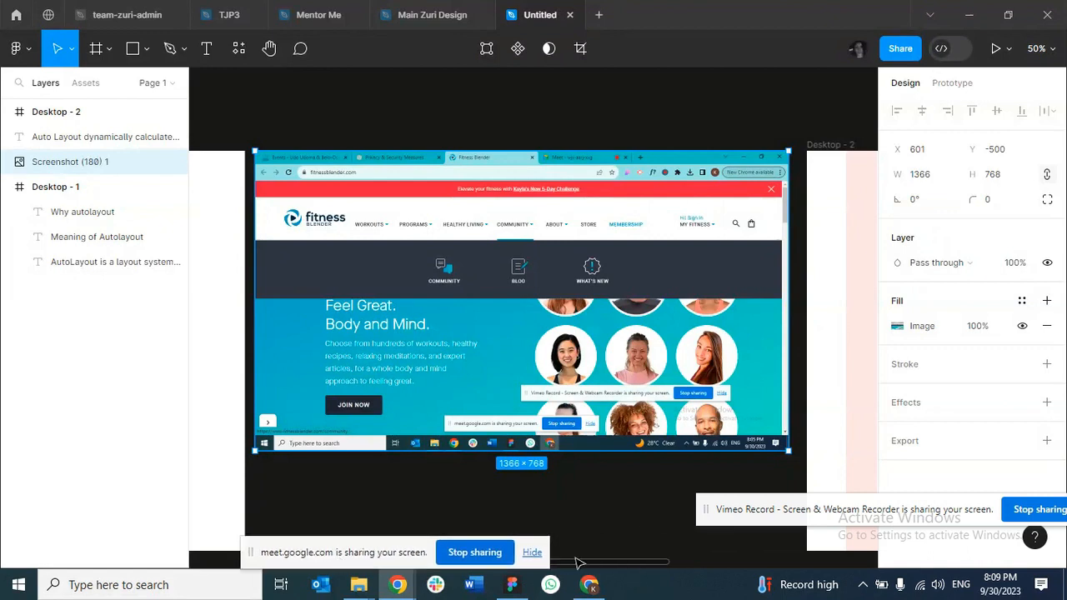
{"action": "left_click", "coordinate": [531, 553]}
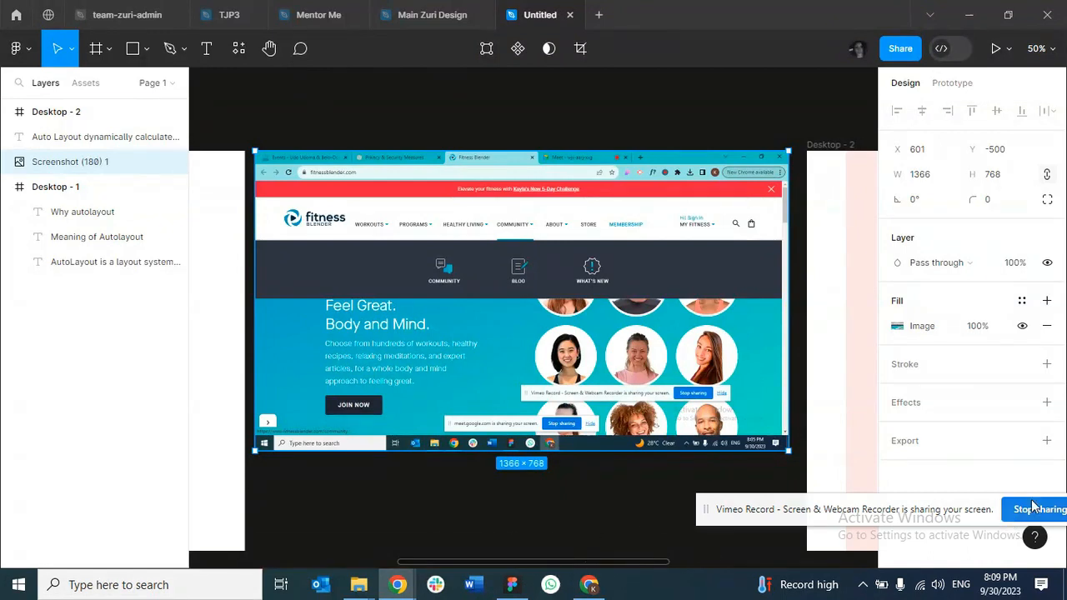
{"action": "left_click", "coordinate": [513, 518]}
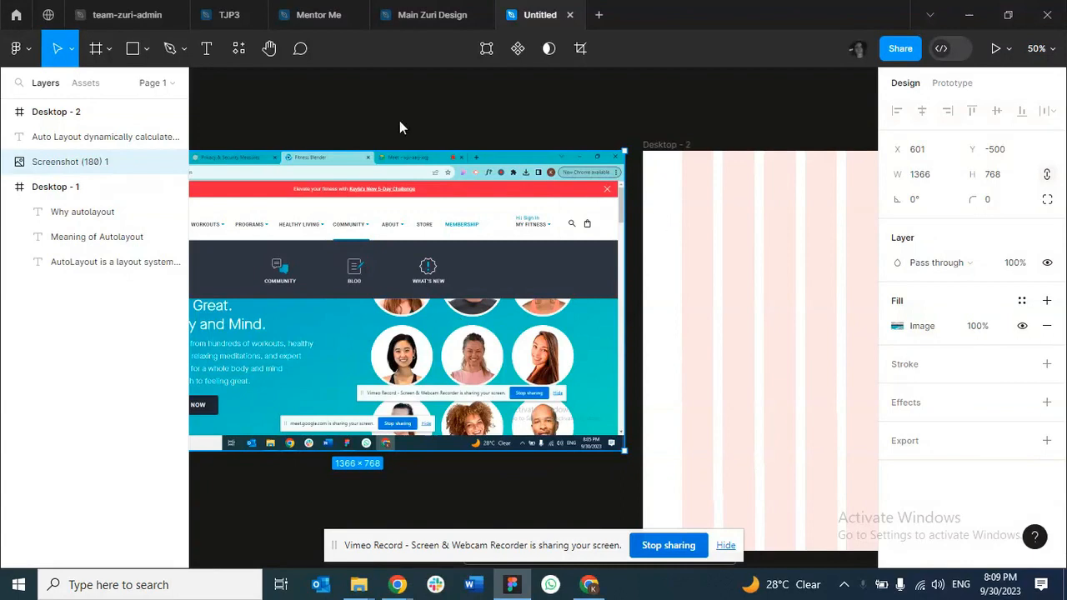
Add the text "Fitness" near the upper left of the Desktop - 2 frame, starting in the first grid column.
{"action": "left_click", "coordinate": [206, 49]}
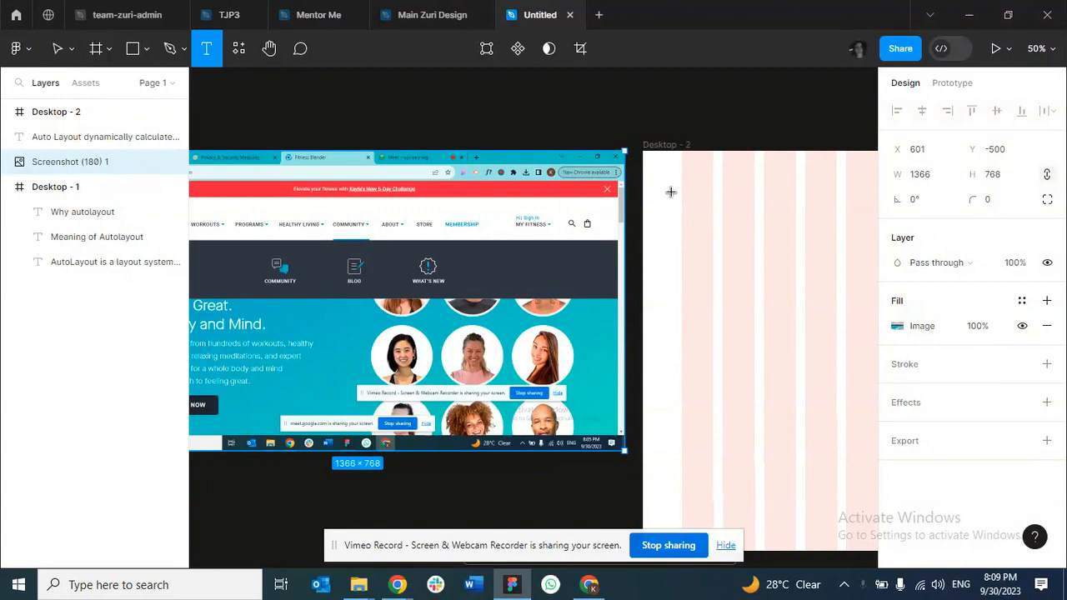
{"action": "left_click", "coordinate": [704, 191]}
{"action": "type", "text": "F"}
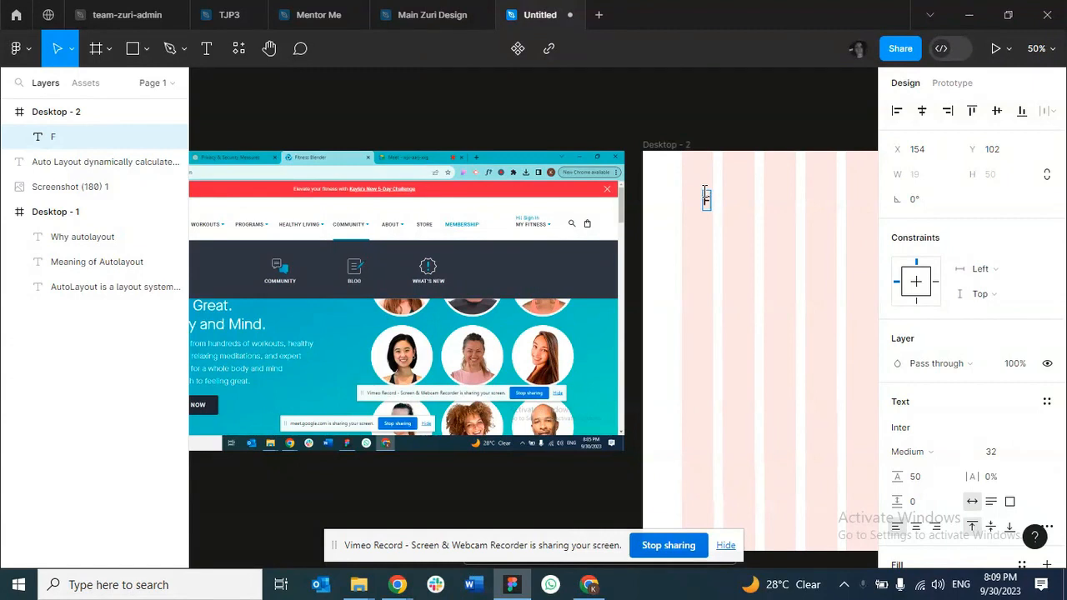
{"action": "left_click", "coordinate": [722, 550]}
{"action": "left_click_drag", "start_coordinate": [703, 564], "coordinate": [676, 570]}
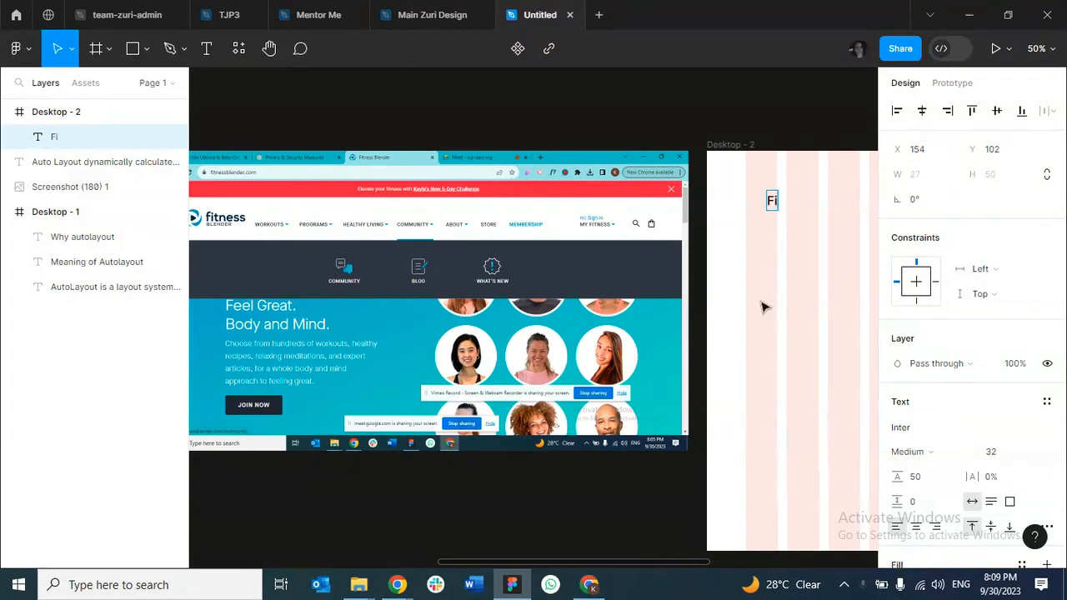
{"action": "type", "text": "ness"}
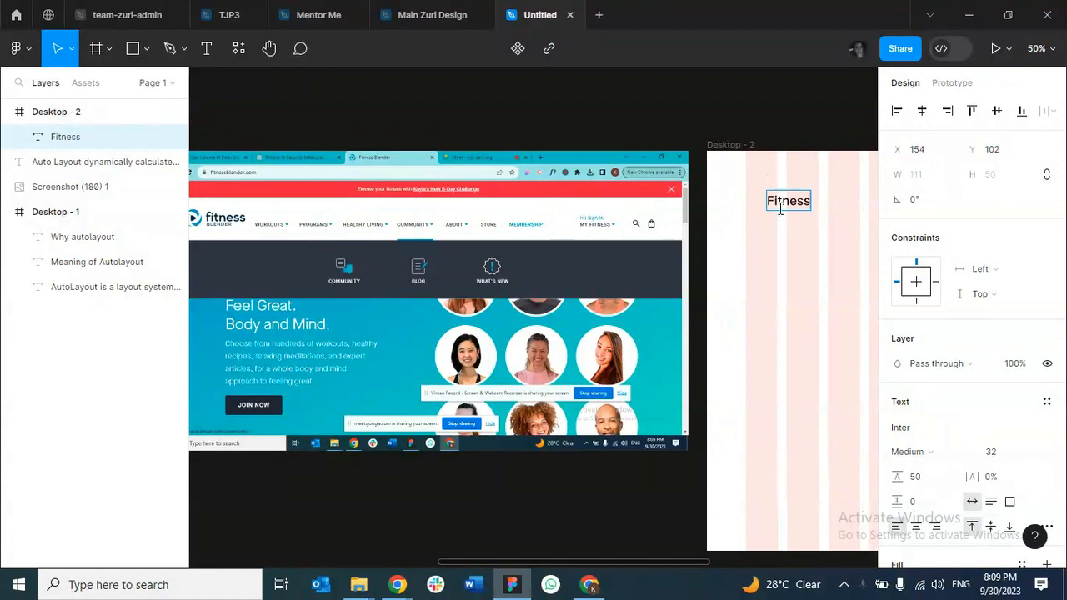
{"action": "key", "text": "Escape"}
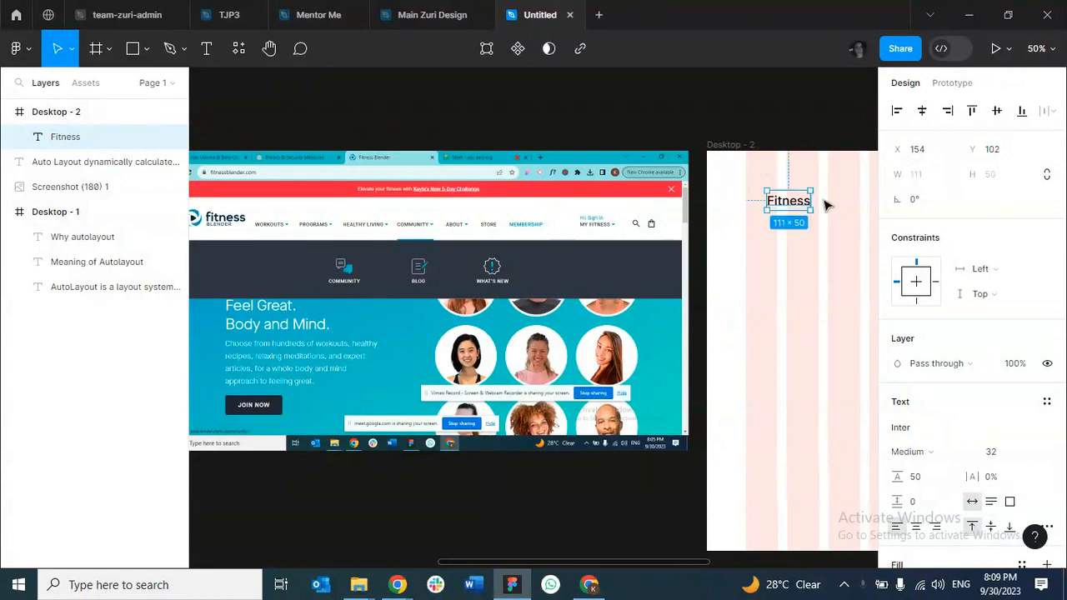
Add "BLENDER" as a second line below "Fitness" in the same text layer.
{"action": "double_click", "coordinate": [800, 208]}
{"action": "left_click", "coordinate": [811, 200]}
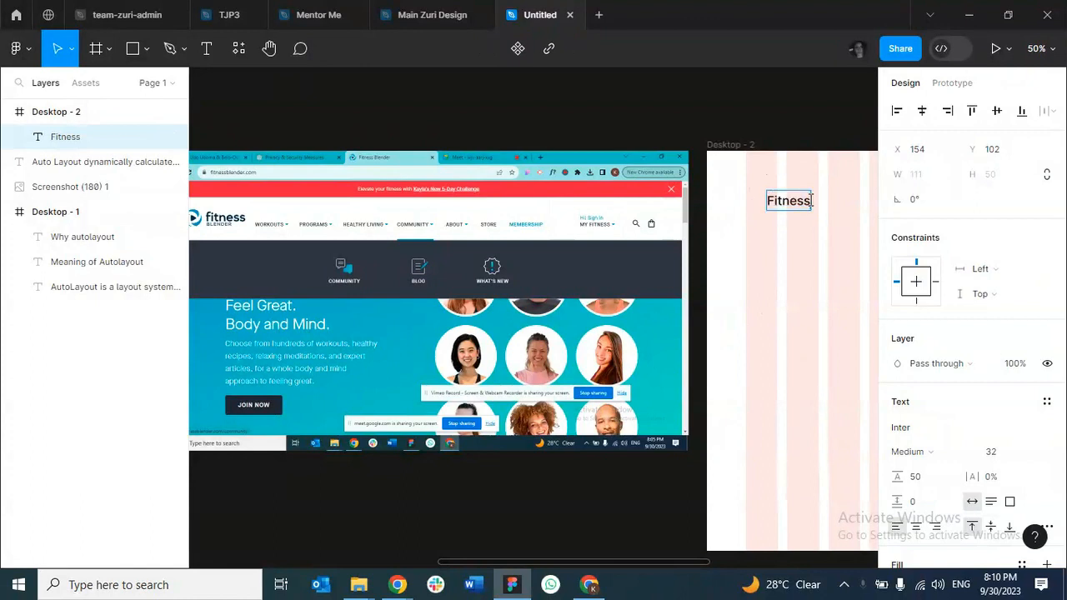
{"action": "key", "text": "Return"}
{"action": "type", "text": "NDER"}
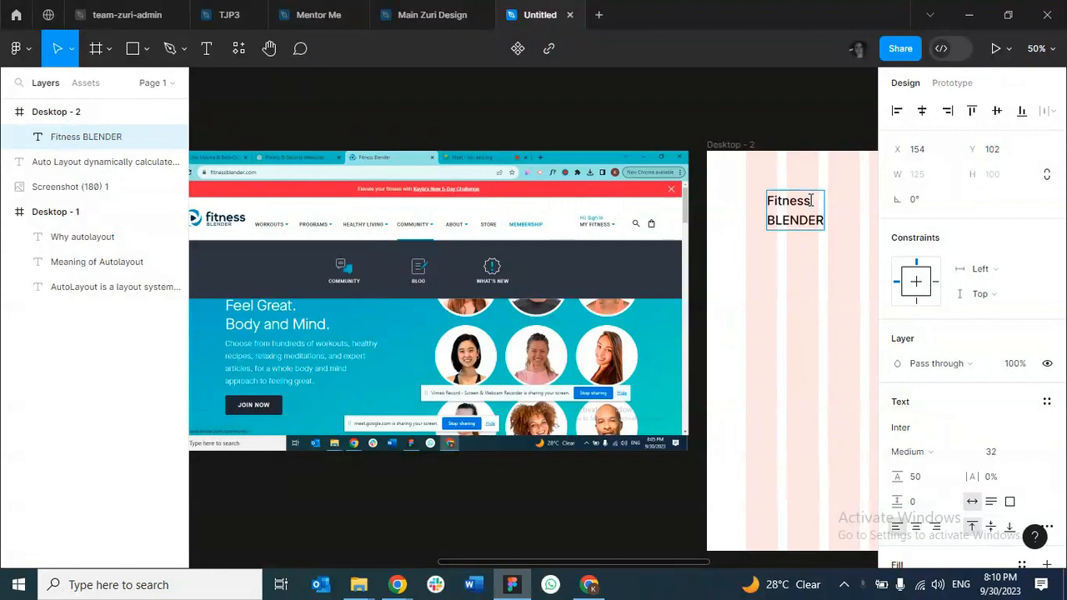
{"action": "key", "text": "Escape"}
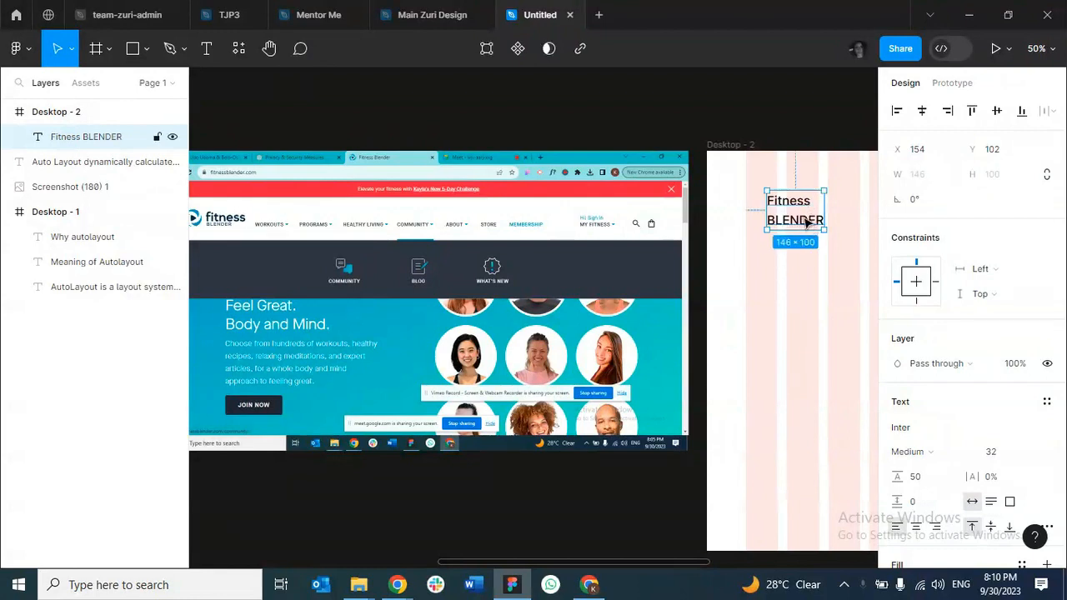
Reduce the line height of the "Fitness BLENDER" text layer to 38.
{"action": "double_click", "coordinate": [817, 220]}
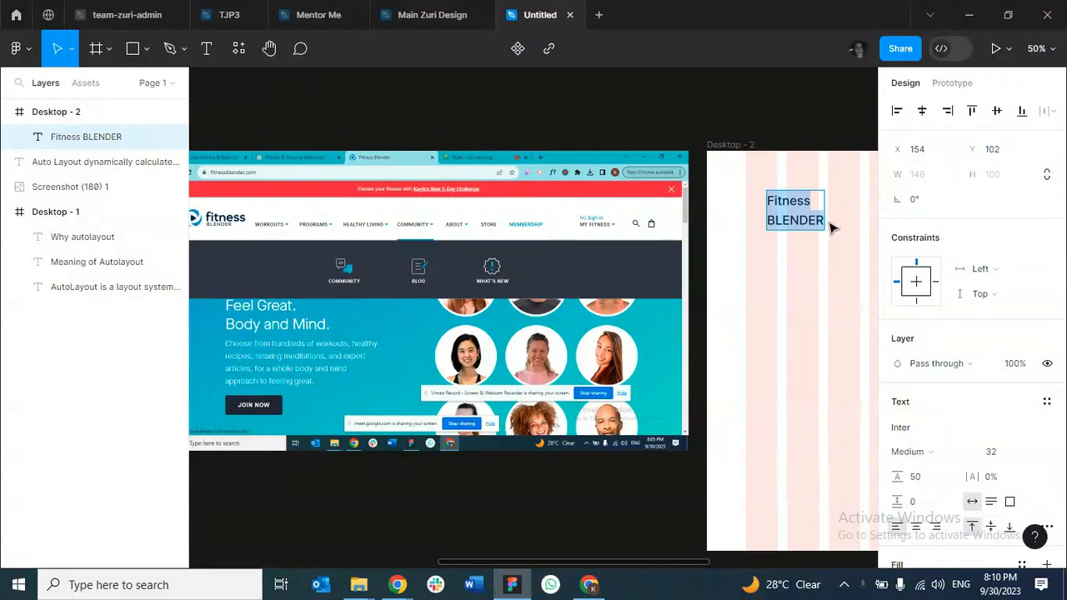
{"action": "key", "text": "Escape"}
{"action": "left_click", "coordinate": [914, 479]}
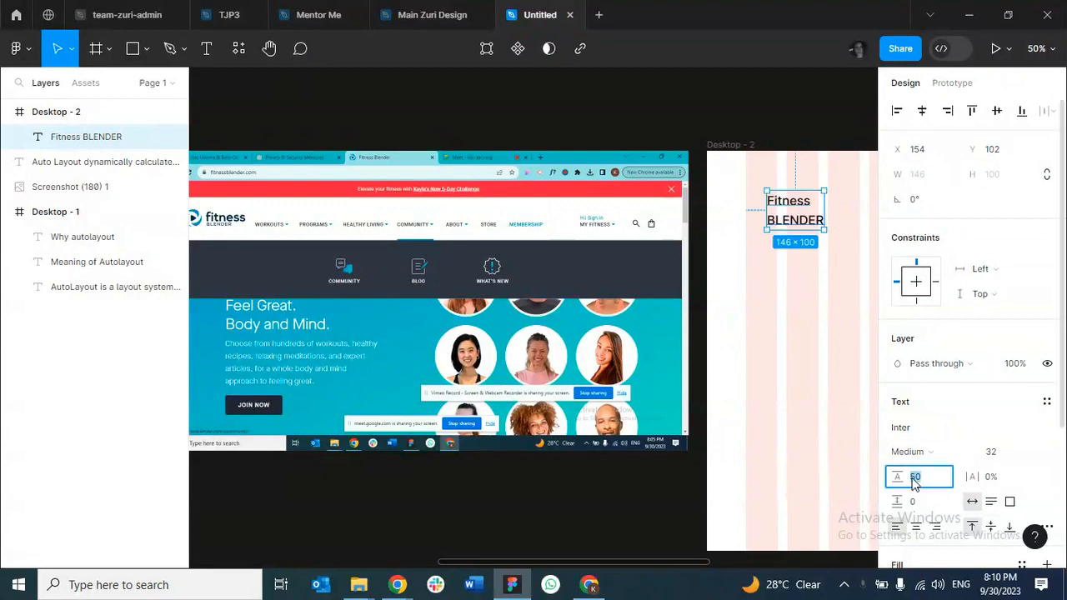
{"action": "left_click_drag", "start_coordinate": [899, 478], "coordinate": [885, 476]}
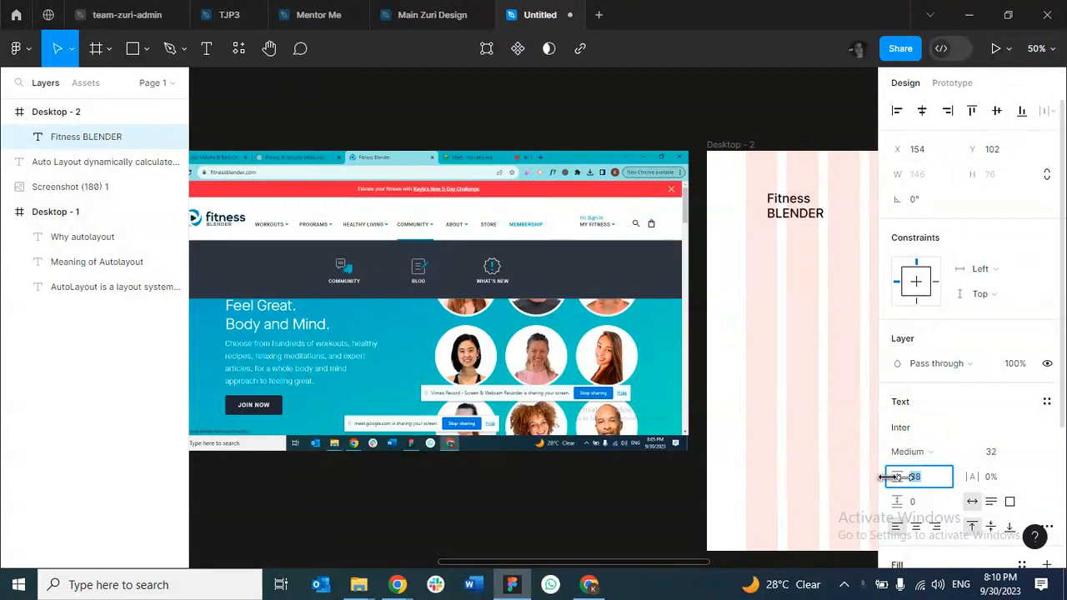
Recolor only the "BLENDER" line of the logo text with the dark grey fill 272727.
{"action": "double_click", "coordinate": [815, 214]}
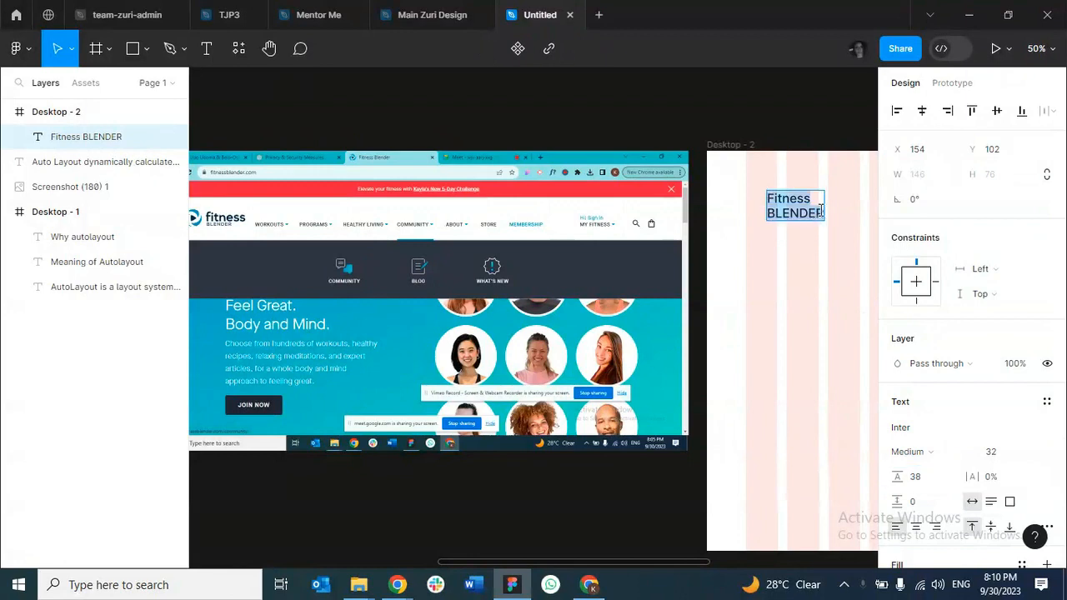
{"action": "left_click_drag", "start_coordinate": [823, 212], "coordinate": [765, 213]}
{"action": "scroll", "coordinate": [971, 445], "scroll_direction": "down", "scroll_amount": 3}
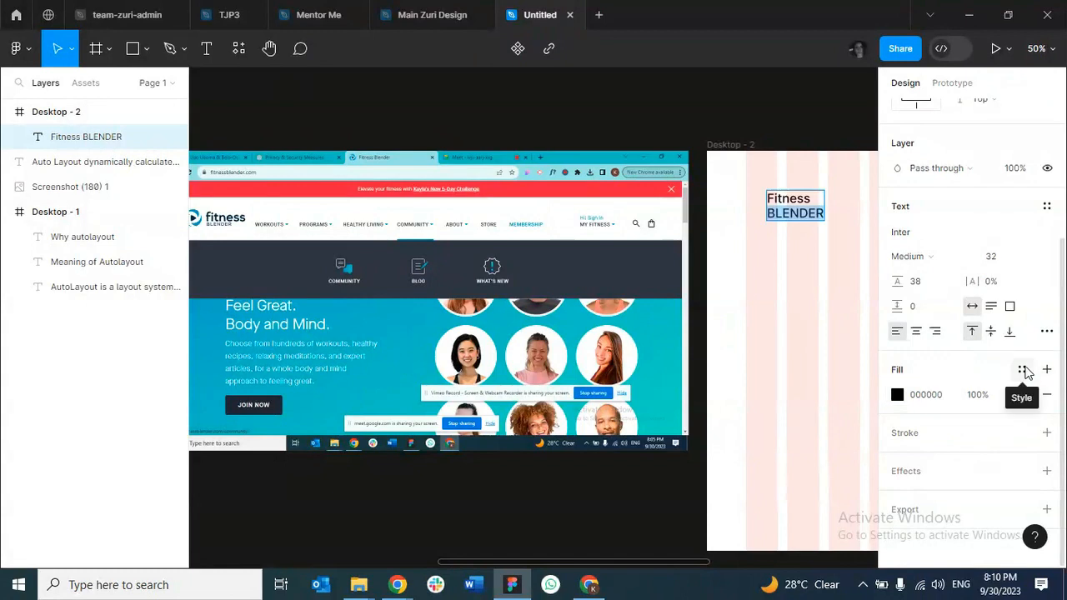
{"action": "scroll", "coordinate": [1024, 367], "scroll_direction": "up", "scroll_amount": 3}
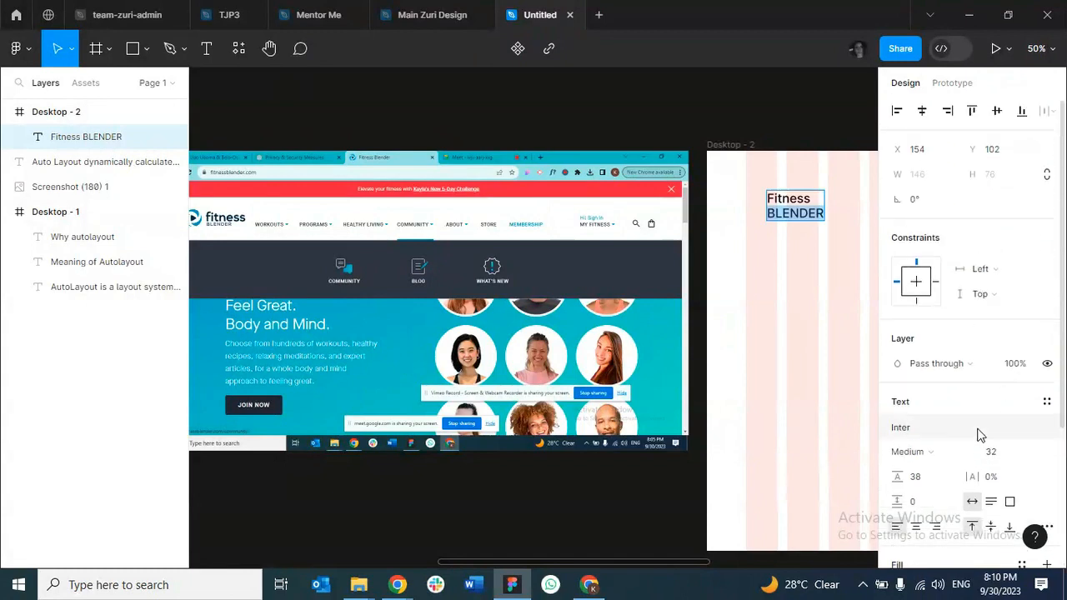
{"action": "scroll", "coordinate": [1009, 450], "scroll_direction": "down", "scroll_amount": 3}
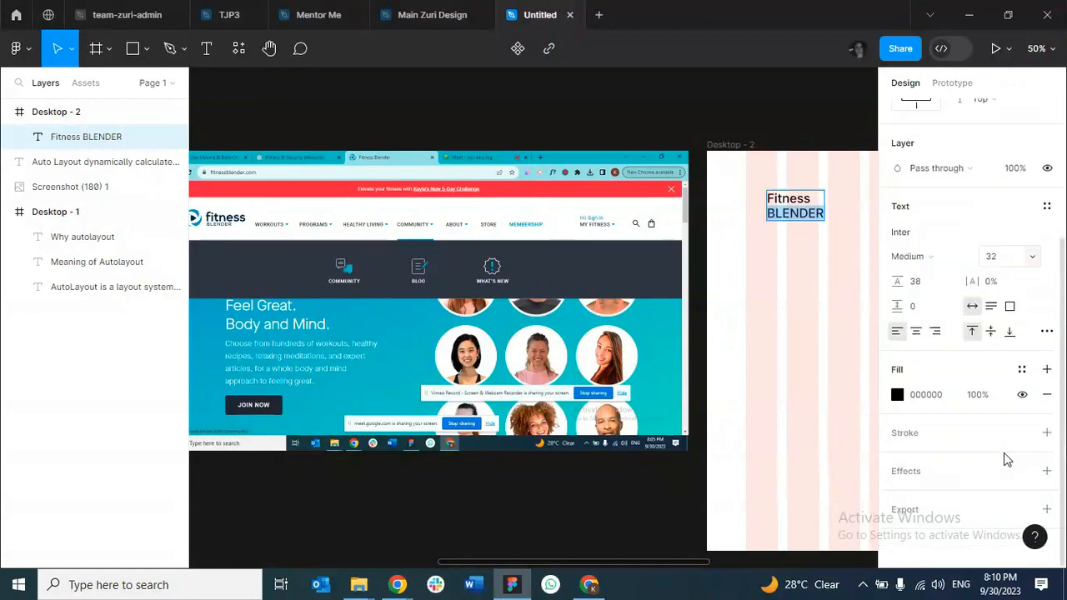
{"action": "left_click", "coordinate": [1021, 371]}
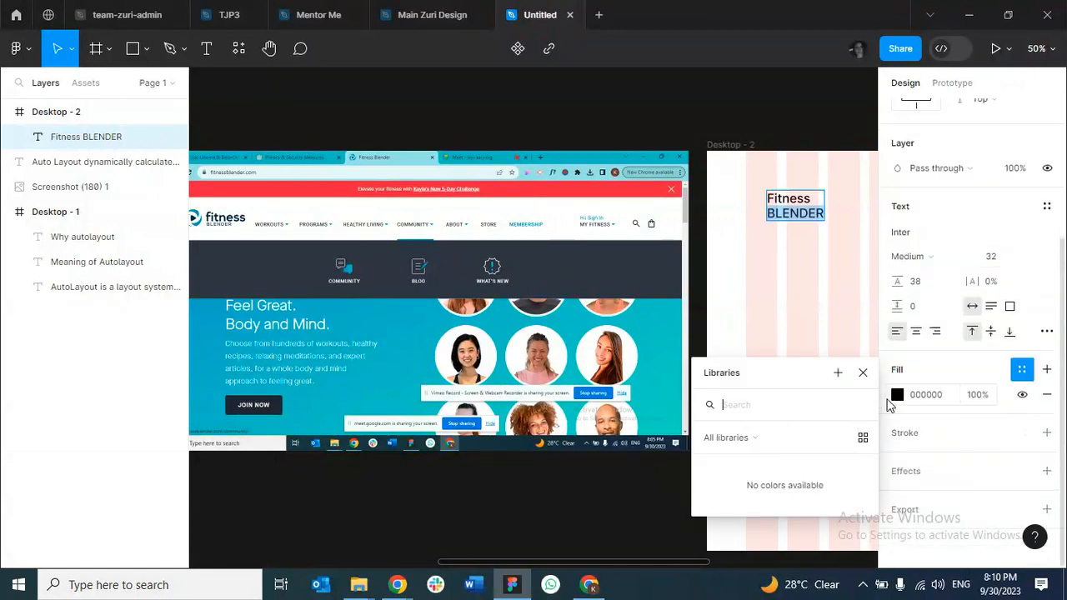
{"action": "left_click", "coordinate": [898, 395]}
{"action": "left_click_drag", "start_coordinate": [691, 351], "coordinate": [692, 329]}
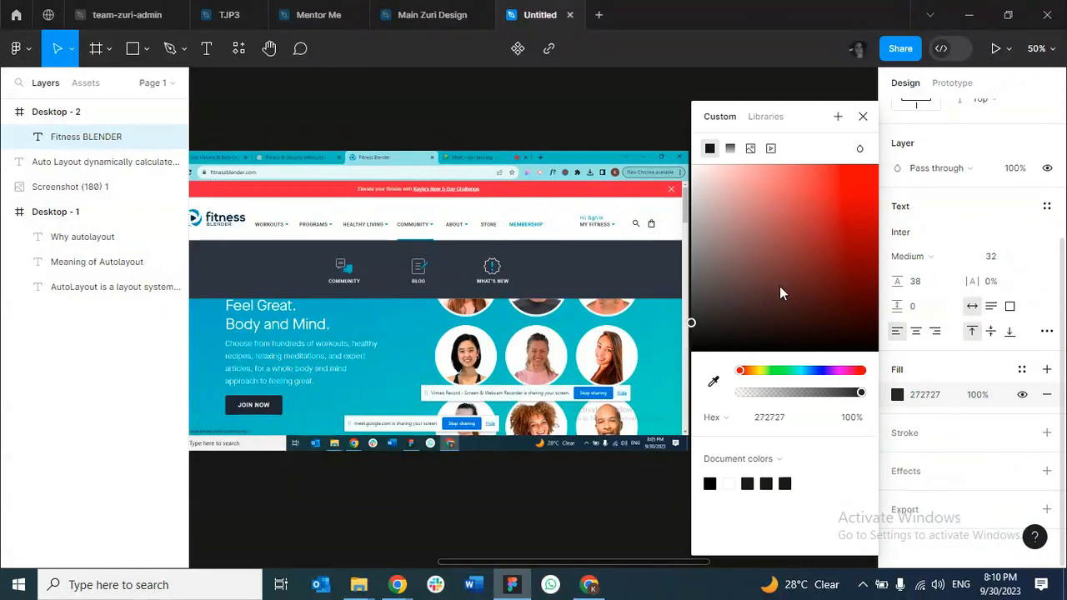
{"action": "left_click", "coordinate": [862, 116]}
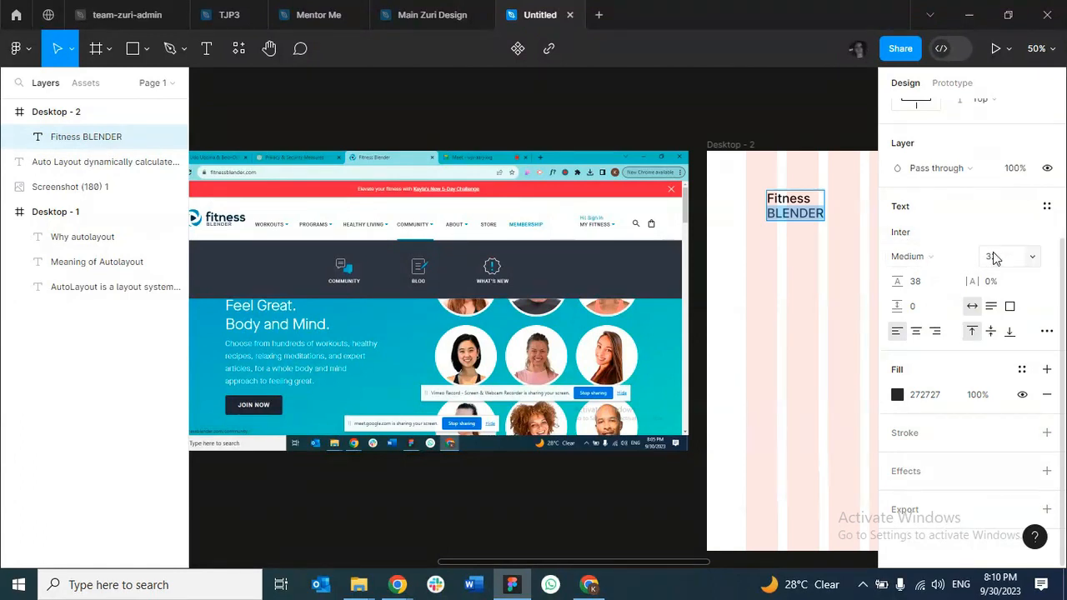
Reduce the font size of the "BLENDER" line to 20.
{"action": "left_click", "coordinate": [1033, 261]}
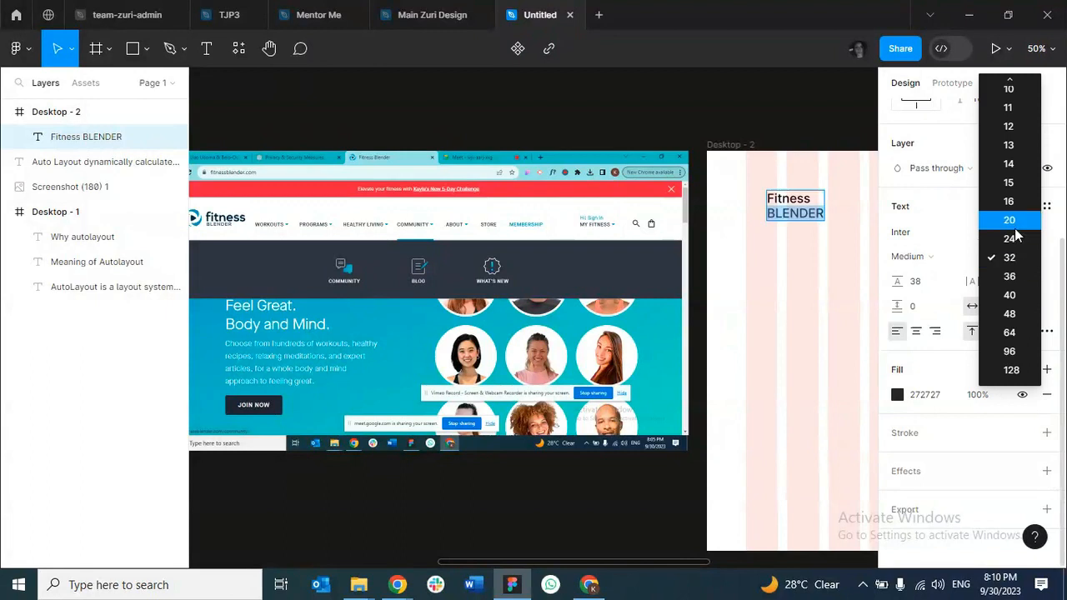
{"action": "left_click", "coordinate": [1017, 238]}
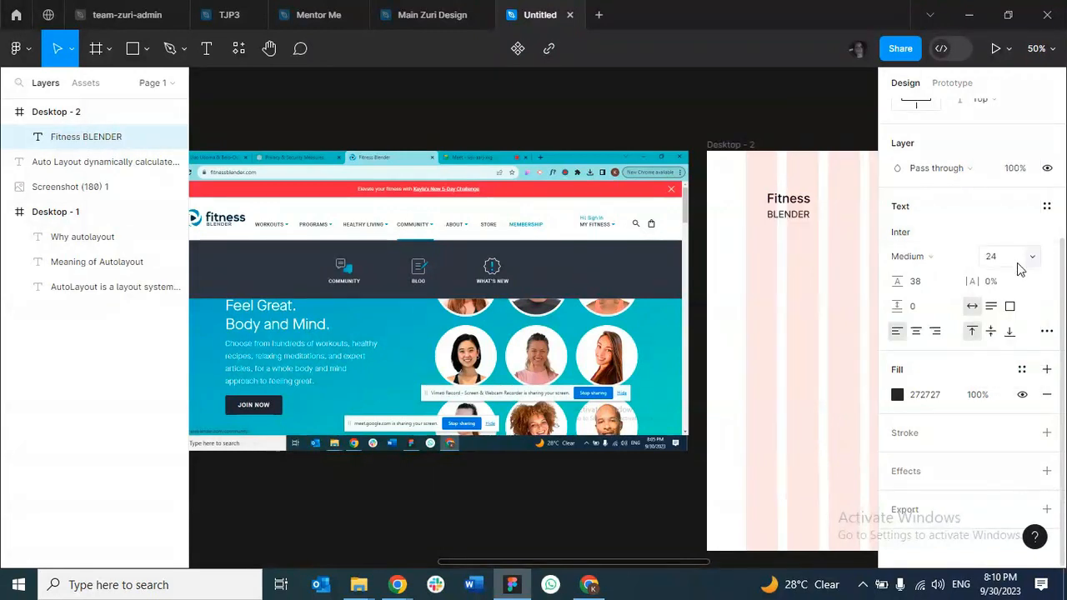
{"action": "left_click", "coordinate": [1030, 256]}
{"action": "left_click", "coordinate": [1024, 237]}
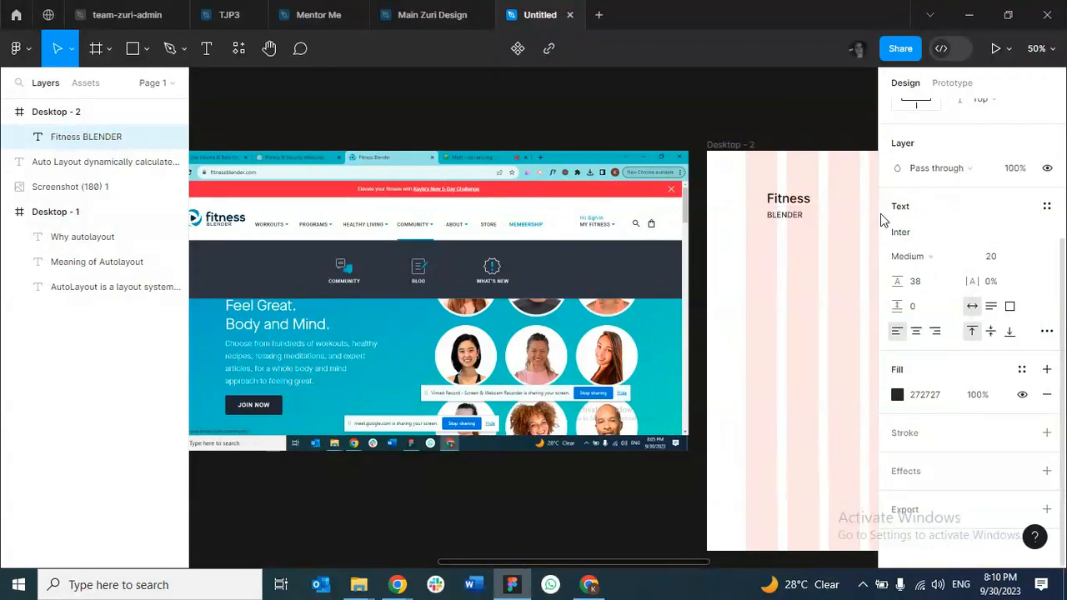
Set the fill of the word "Fitness" in the logo text to 272727.
{"action": "left_click_drag", "start_coordinate": [809, 197], "coordinate": [758, 196]}
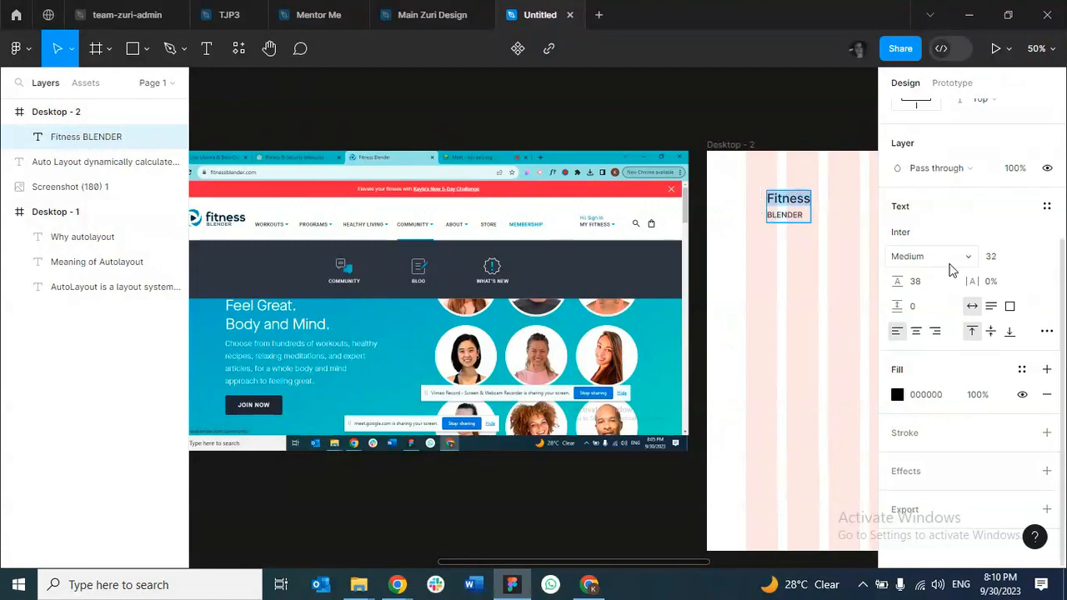
{"action": "left_click", "coordinate": [942, 397]}
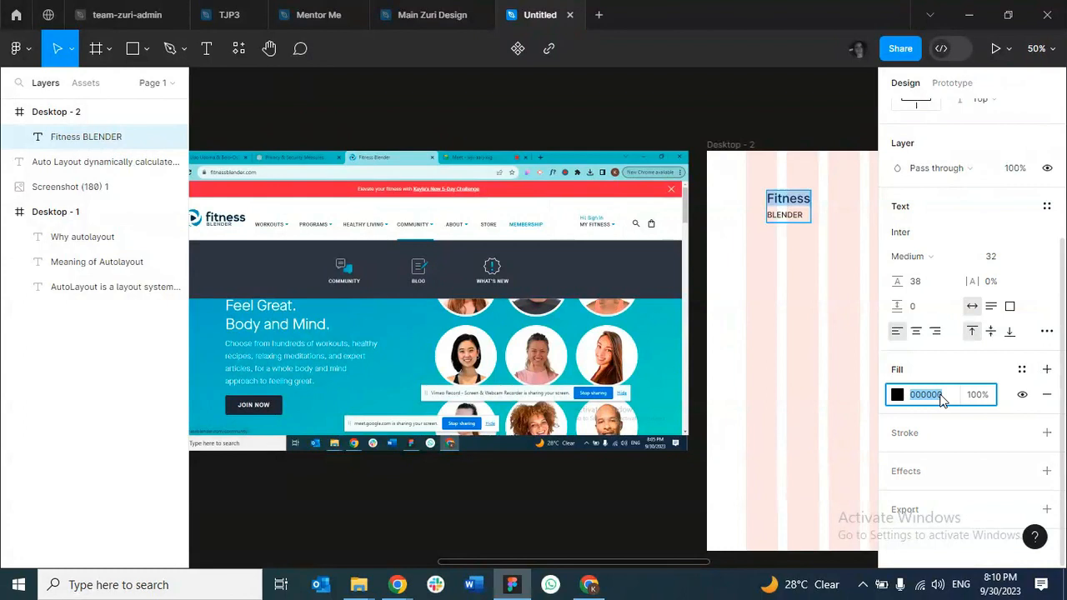
{"action": "type", "text": "272727"}
{"action": "key", "text": "Return"}
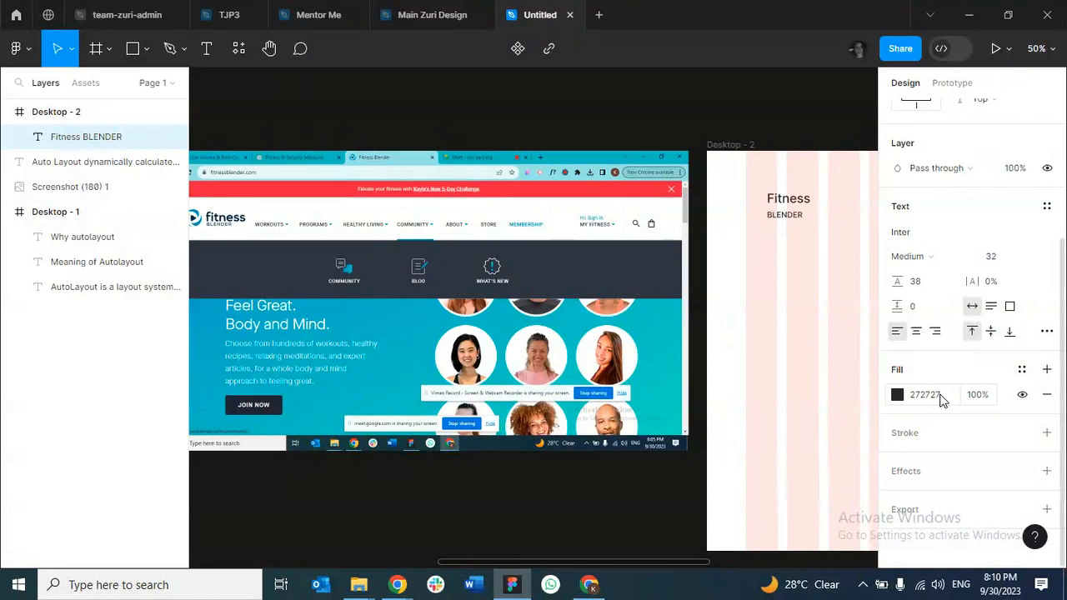
Make "Fitness" Semi Bold and tighten the whole logo text's line height to 31.
{"action": "left_click", "coordinate": [943, 257]}
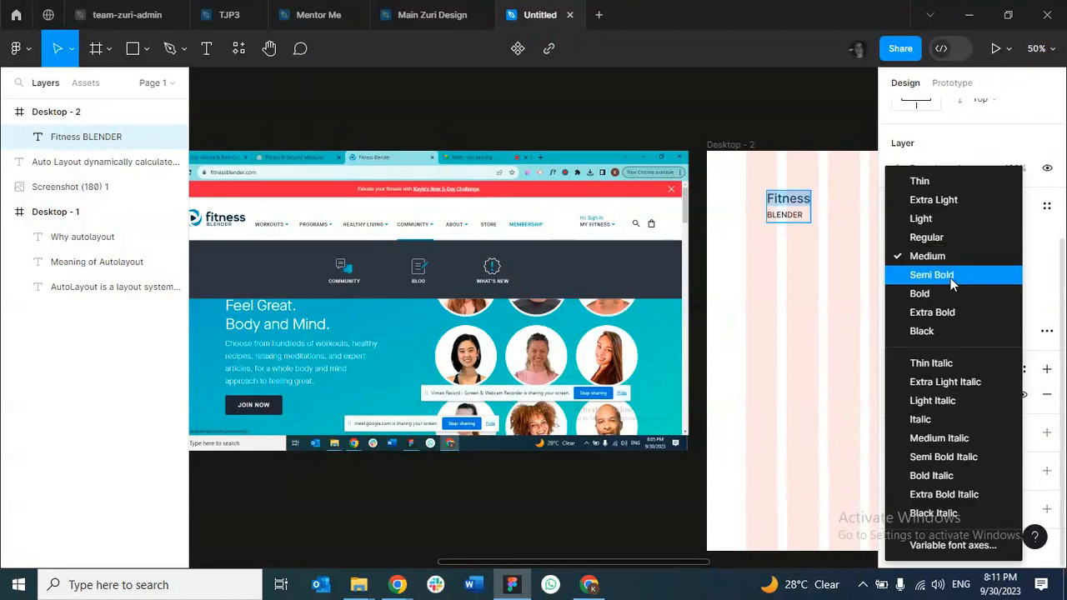
{"action": "left_click", "coordinate": [950, 277]}
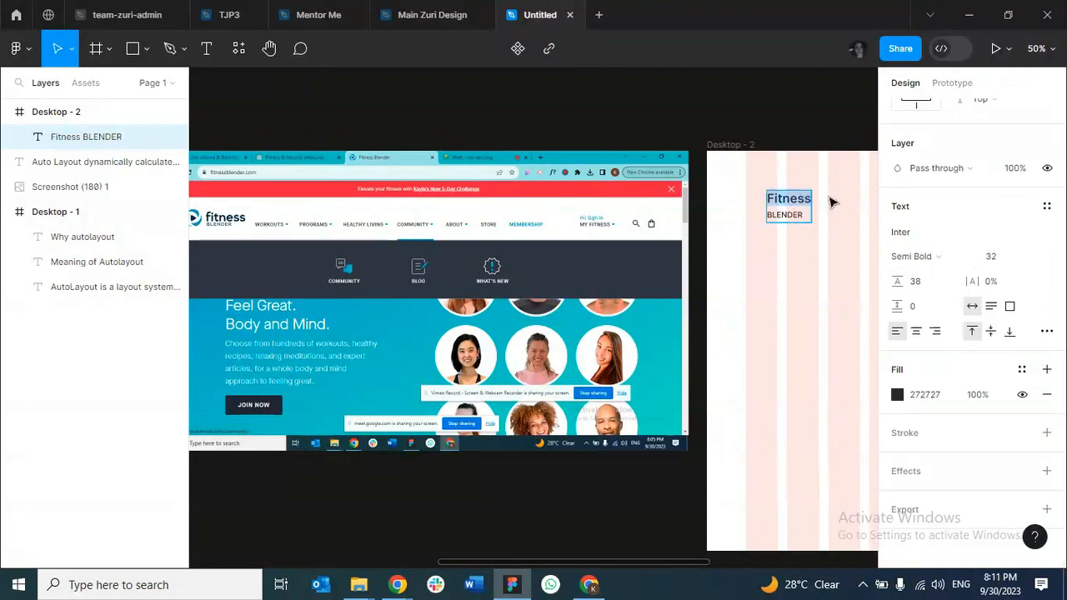
{"action": "key", "text": "Escape"}
{"action": "left_click_drag", "start_coordinate": [894, 293], "coordinate": [881, 285]}
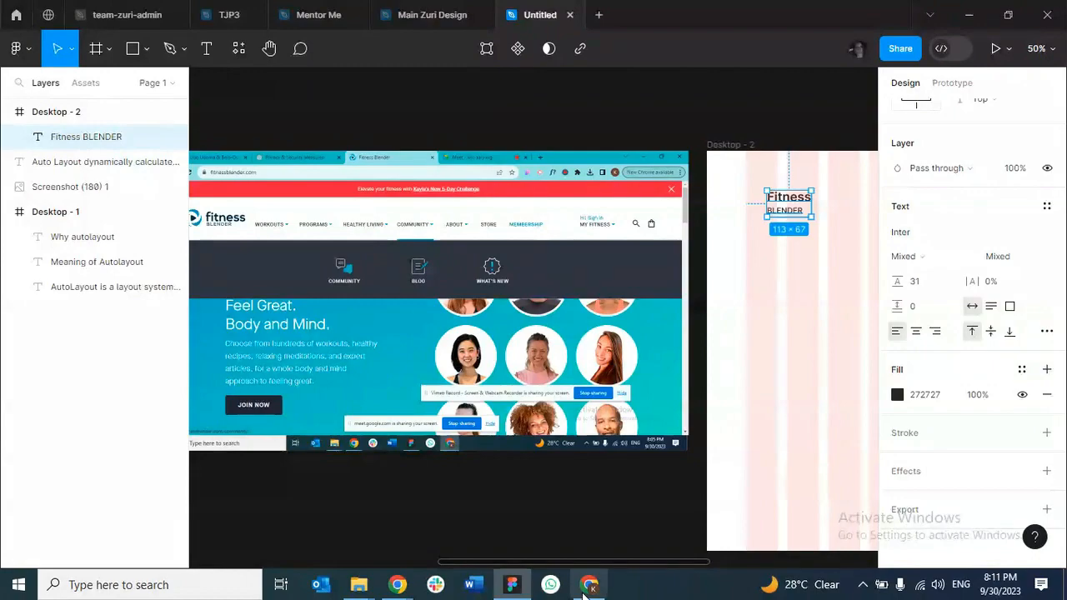
Switch to the Fitness Blender page in Chrome and examine the header's typeface, colors and navigation items.
{"action": "left_click", "coordinate": [589, 521]}
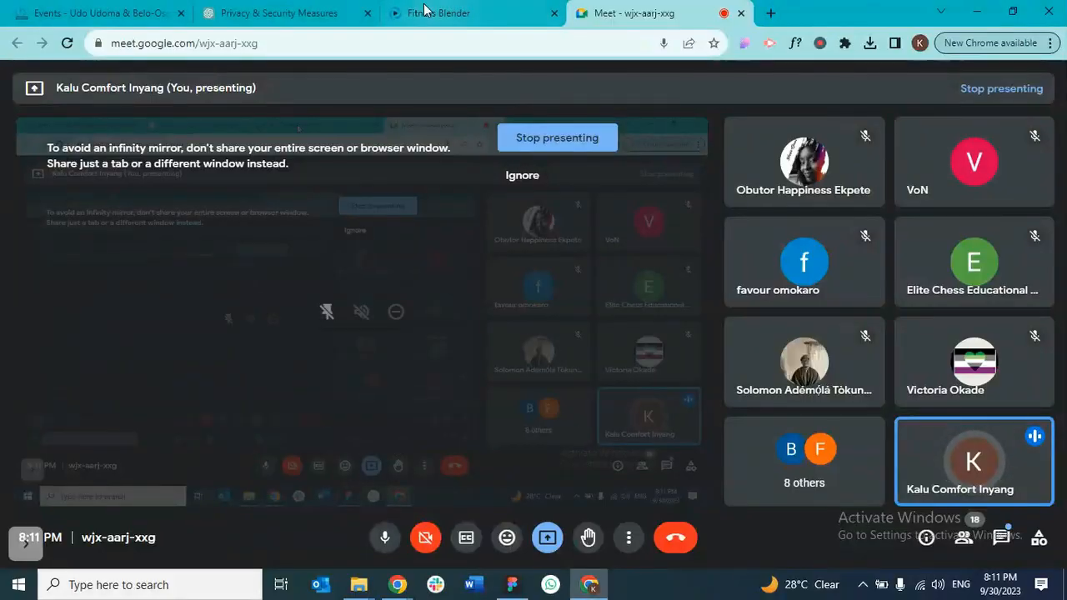
{"action": "left_click", "coordinate": [449, 18]}
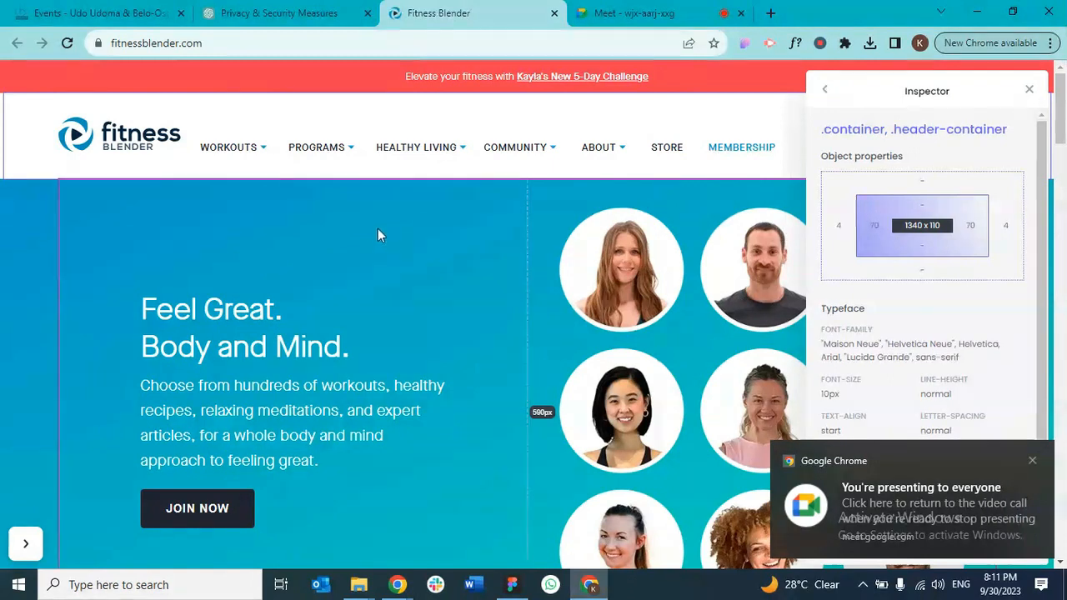
{"action": "scroll", "coordinate": [885, 268], "scroll_direction": "down", "scroll_amount": 1}
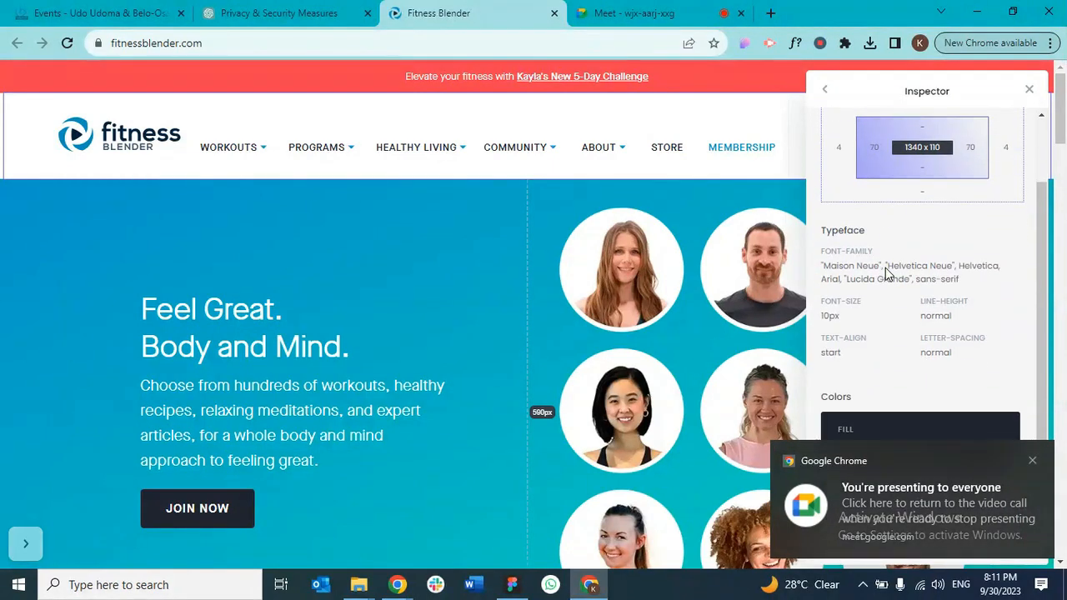
{"action": "scroll", "coordinate": [893, 272], "scroll_direction": "down", "scroll_amount": 1}
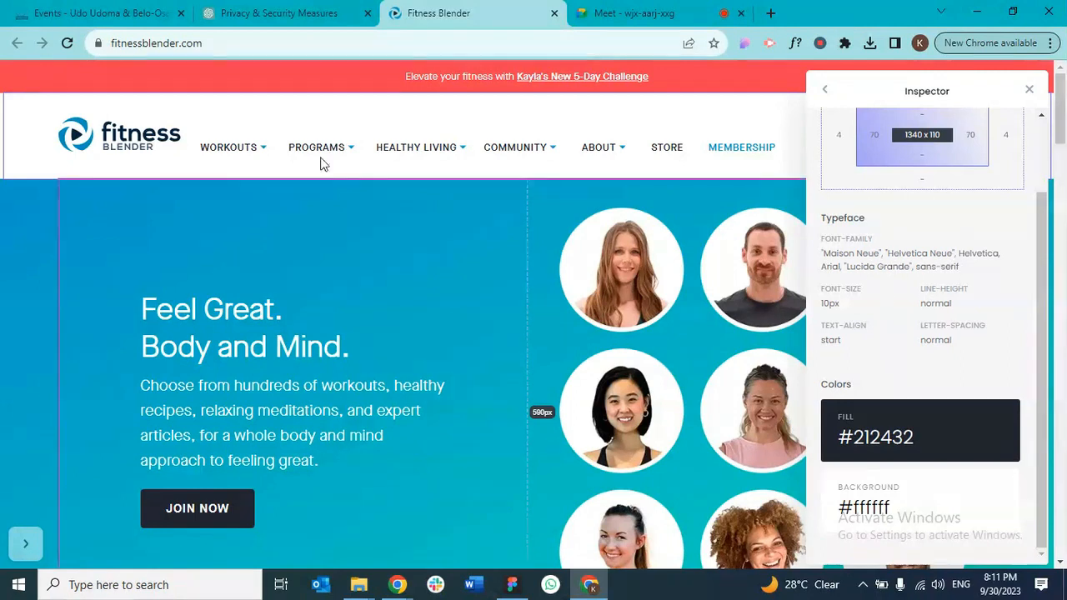
{"action": "left_click", "coordinate": [216, 147]}
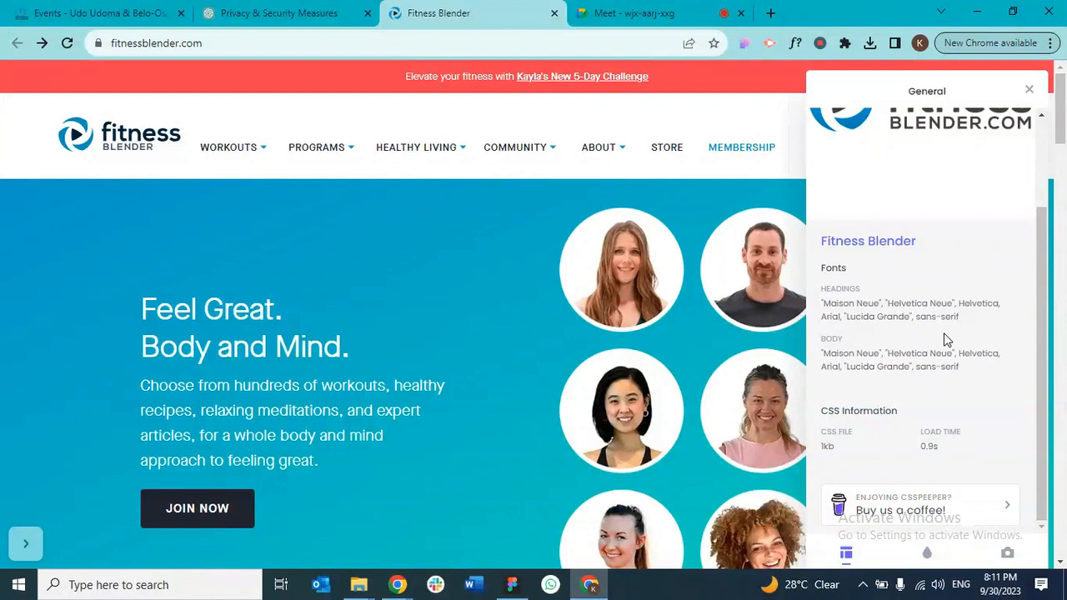
{"action": "mouse_move", "coordinate": [321, 150]}
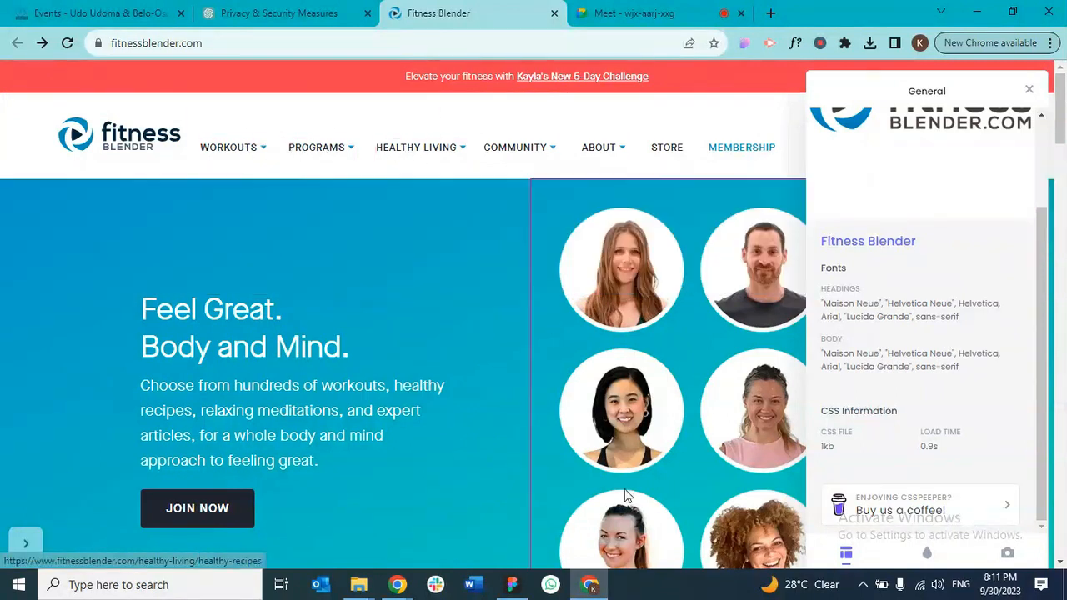
Switch back to Figma and duplicate the logo text, placing the copy beside the original at about X 311, Y 108.
{"action": "mouse_move", "coordinate": [515, 583]}
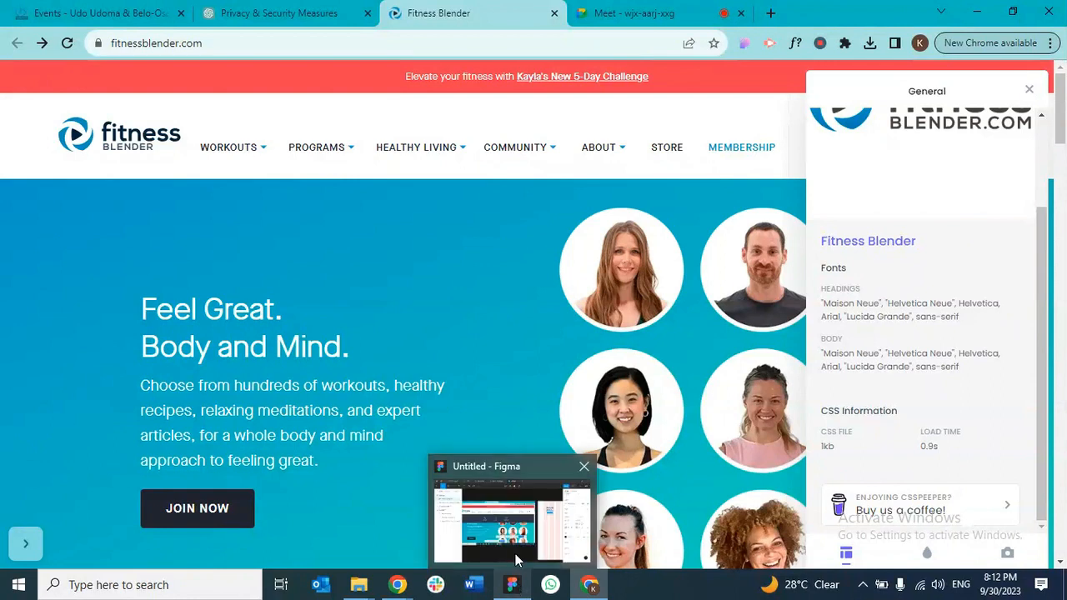
{"action": "left_click", "coordinate": [515, 560]}
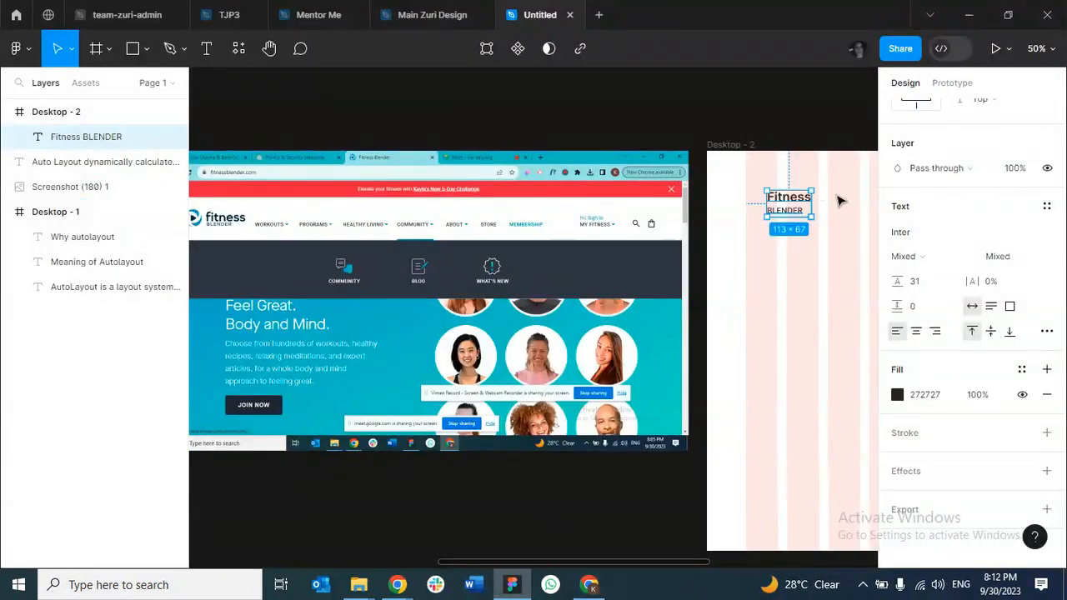
{"action": "left_click", "coordinate": [838, 200]}
{"action": "left_click", "coordinate": [800, 211]}
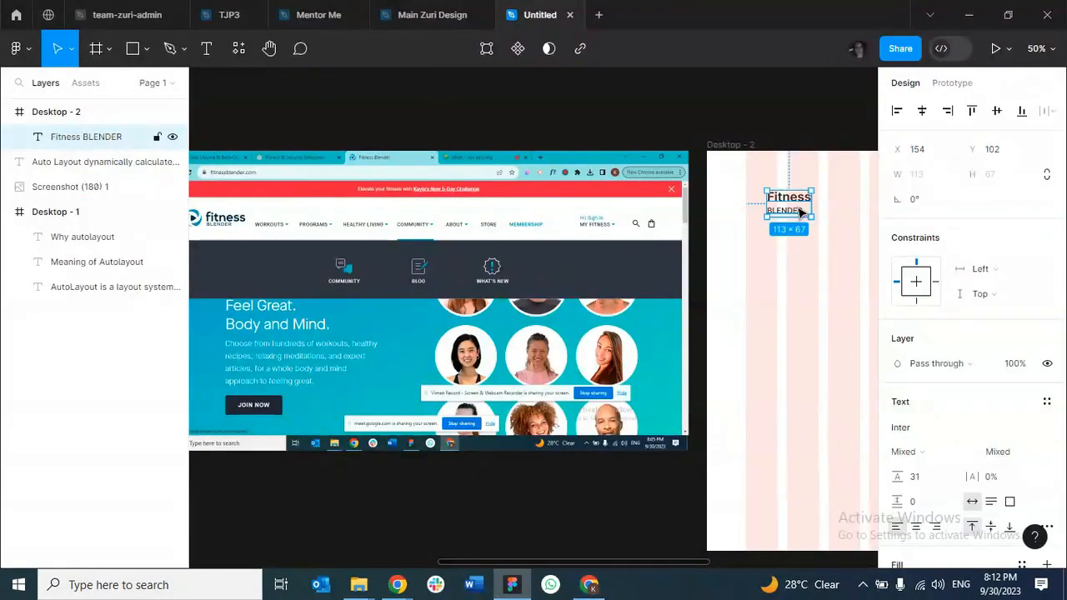
{"action": "key", "text": "ctrl+d"}
{"action": "left_click_drag", "start_coordinate": [800, 212], "coordinate": [846, 215]}
{"action": "left_click_drag", "start_coordinate": [583, 562], "coordinate": [642, 562]}
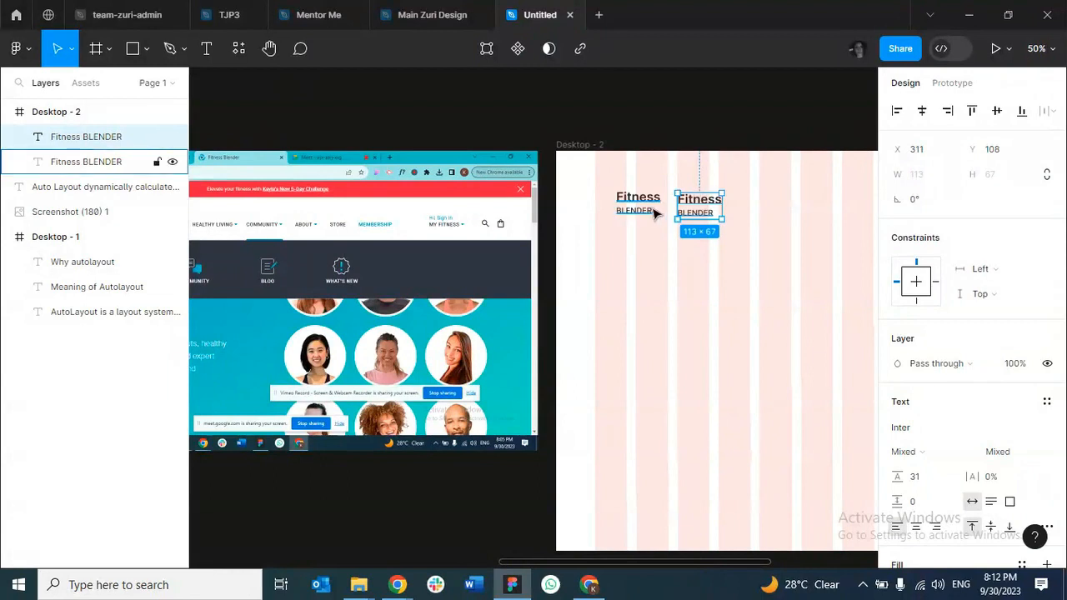
Choose Inter as the font family for the duplicated text layer.
{"action": "left_click", "coordinate": [1045, 402]}
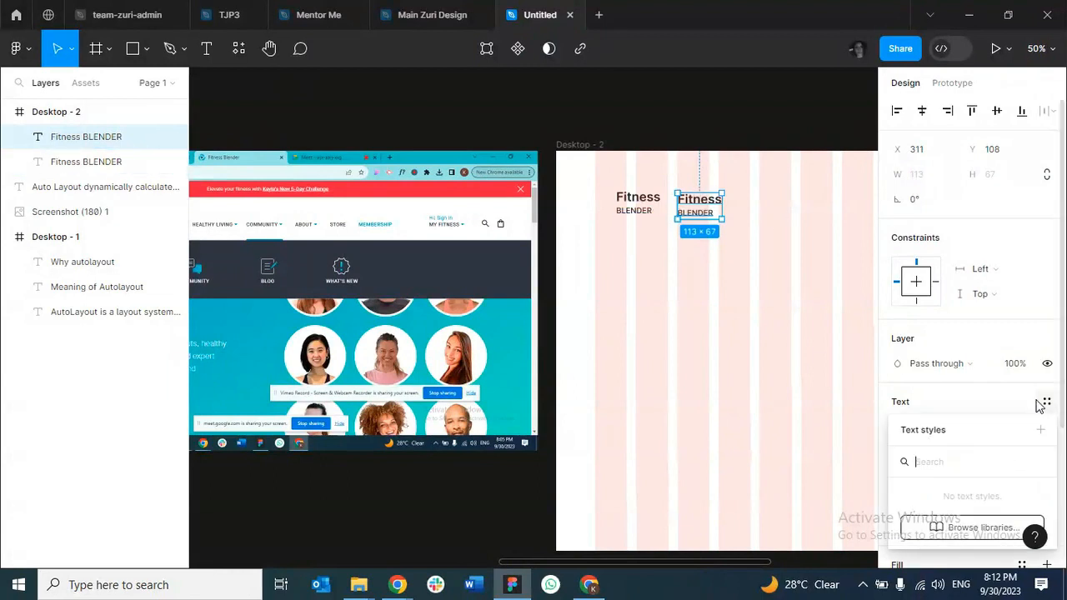
{"action": "left_click", "coordinate": [1003, 407]}
{"action": "left_click", "coordinate": [992, 428]}
{"action": "type", "text": "INTE"}
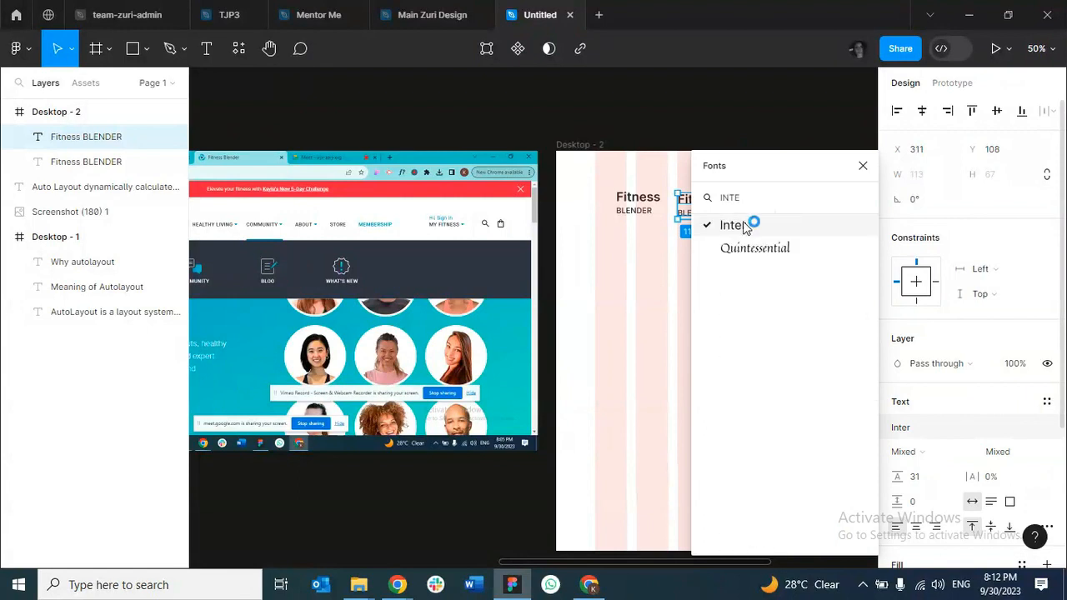
{"action": "left_click", "coordinate": [737, 224]}
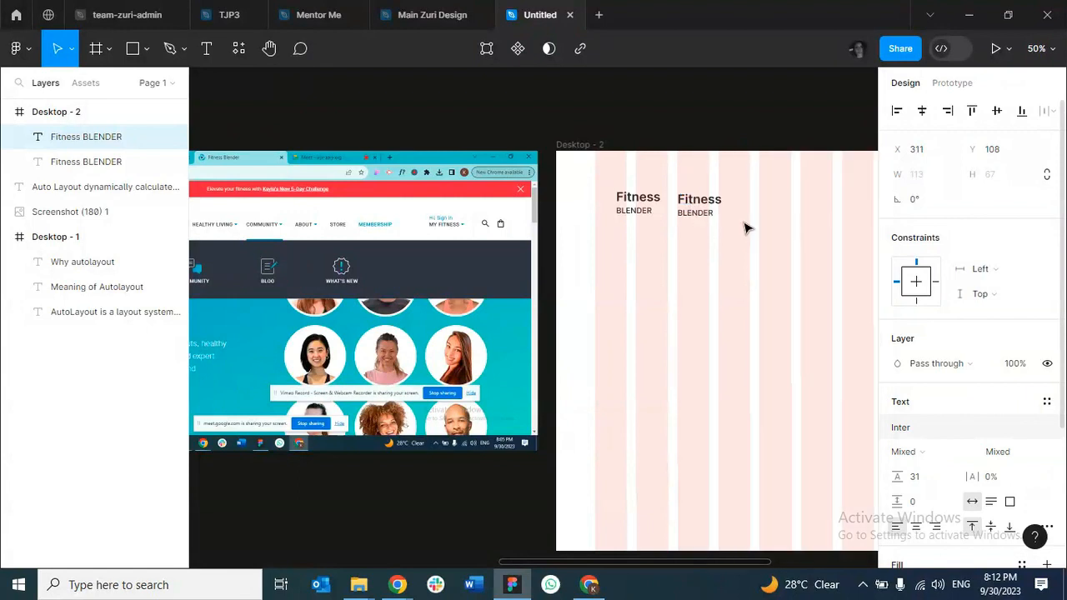
Replace the duplicated layer's text with "WORKOUTS" as the first navigation item.
{"action": "double_click", "coordinate": [704, 214]}
{"action": "left_click", "coordinate": [716, 210]}
{"action": "key", "text": "BackSpace"}
{"action": "key", "text": "BackSpace"}
{"action": "key", "text": "BackSpace"}
{"action": "key", "text": "BackSpace"}
{"action": "key", "text": "BackSpace"}
{"action": "key", "text": "BackSpace"}
{"action": "key", "text": "BackSpace"}
{"action": "key", "text": "BackSpace"}
{"action": "key", "text": "BackSpace"}
{"action": "key", "text": "BackSpace"}
{"action": "key", "text": "BackSpace"}
{"action": "key", "text": "BackSpace"}
{"action": "key", "text": "BackSpace"}
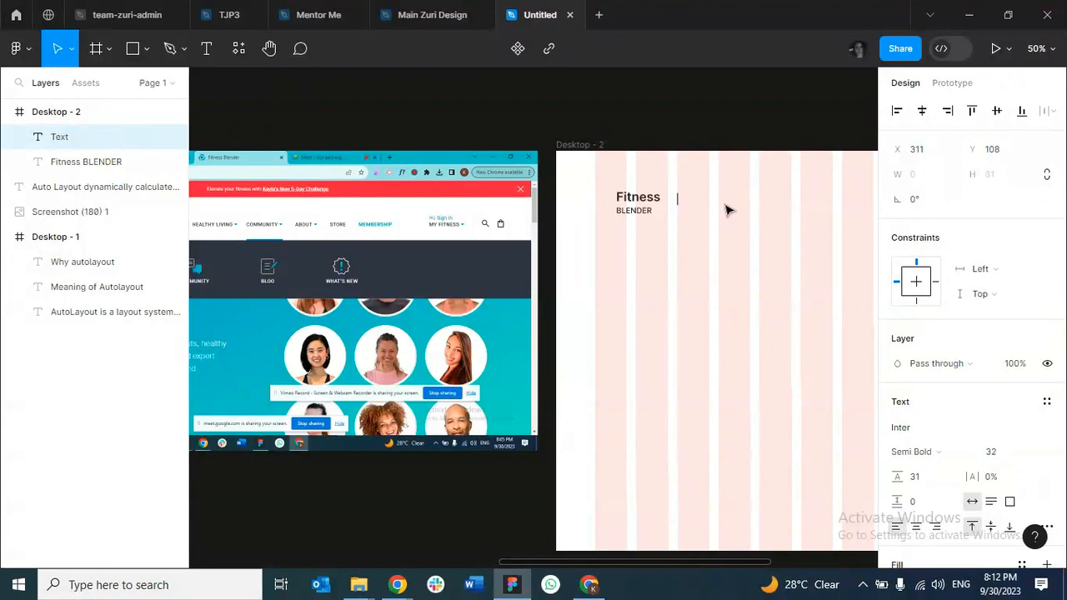
{"action": "type", "text": "w"}
{"action": "key", "text": "BackSpace"}
{"action": "type", "text": "WORKOU"}
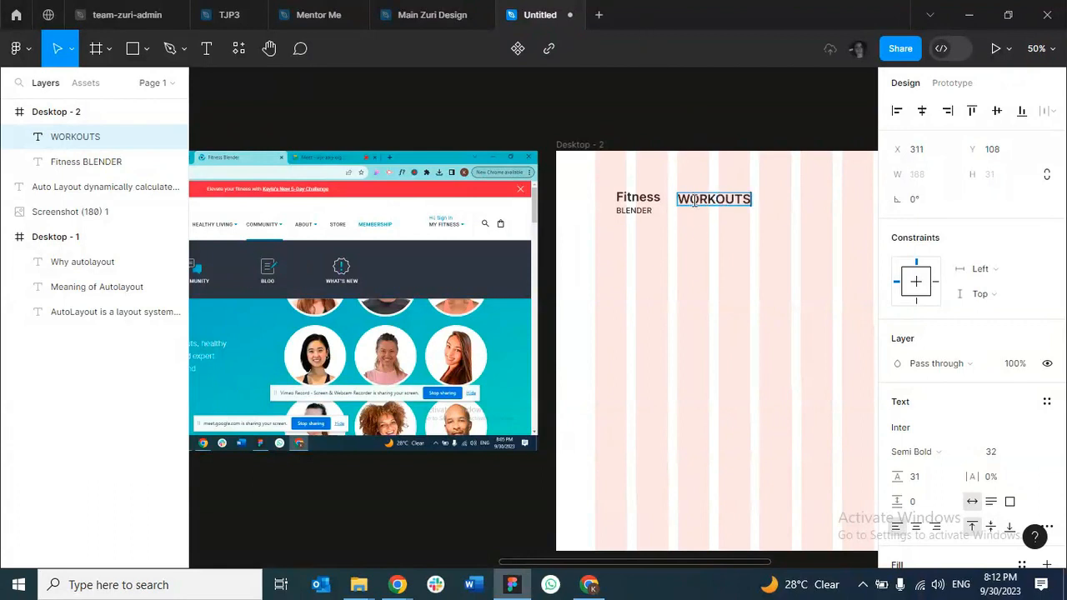
{"action": "type", "text": "TS"}
{"action": "key", "text": "Escape"}
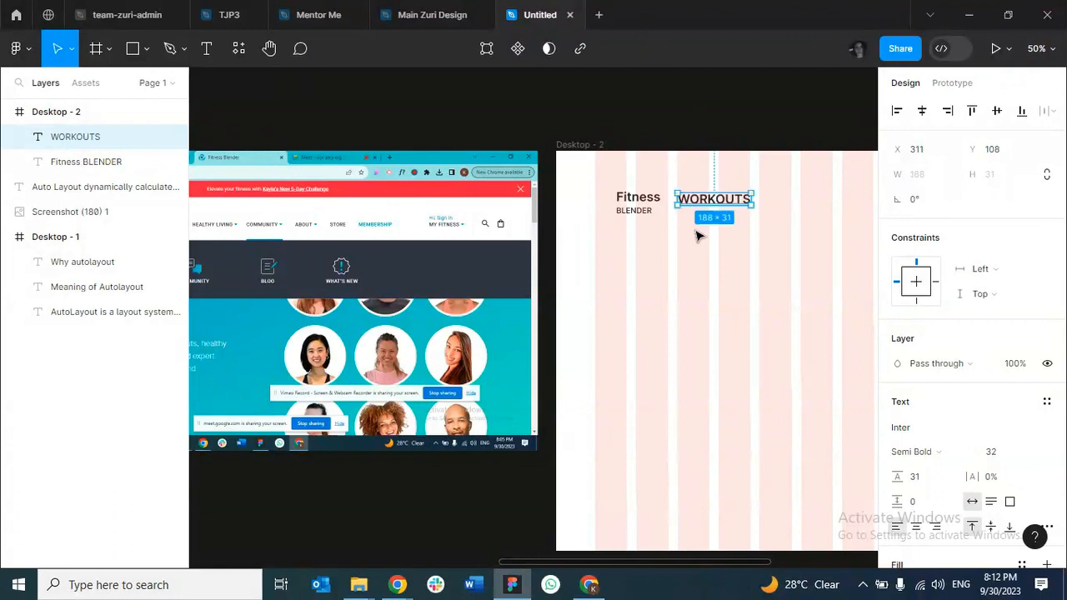
Search the font list for a sans typeface for the WORKOUTS text, trying "SANSE" and "SAN-S".
{"action": "left_click", "coordinate": [907, 431]}
{"action": "type", "text": "SANSE"}
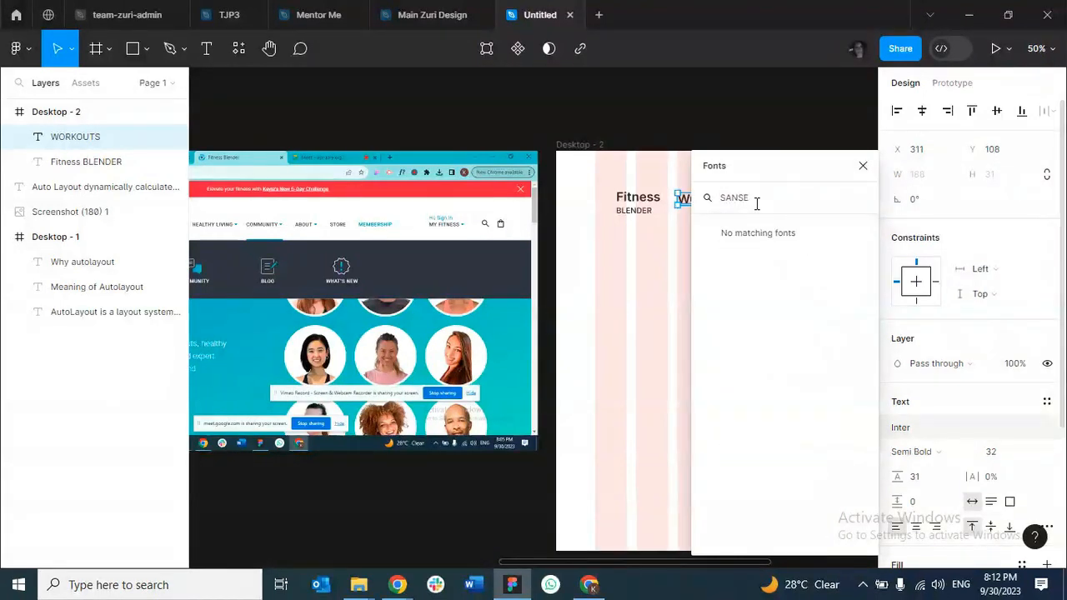
{"action": "key", "text": "BackSpace"}
{"action": "key", "text": "BackSpace"}
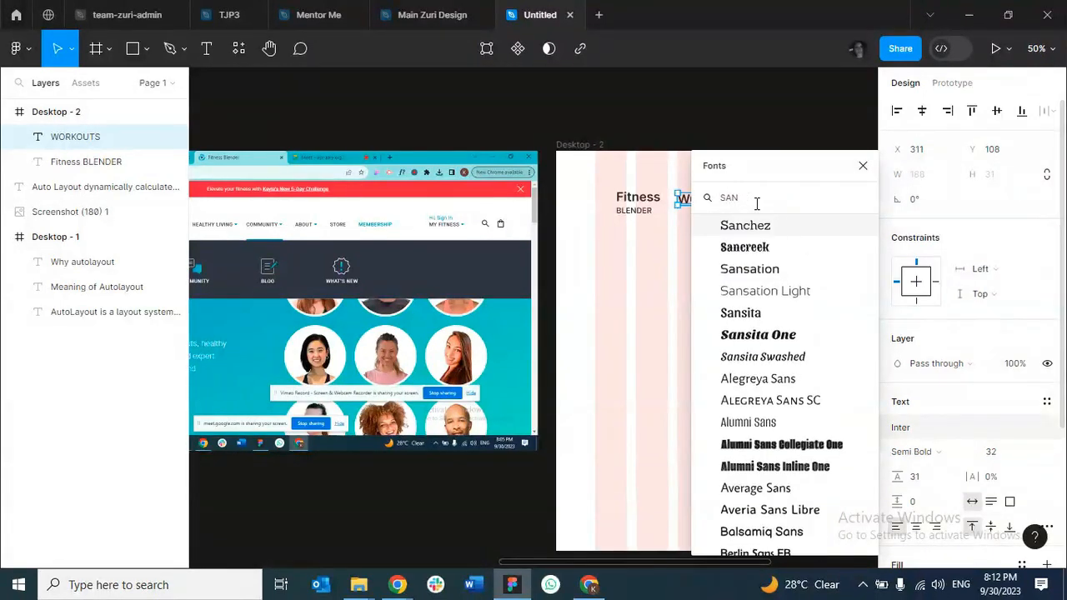
{"action": "type", "text": "-S"}
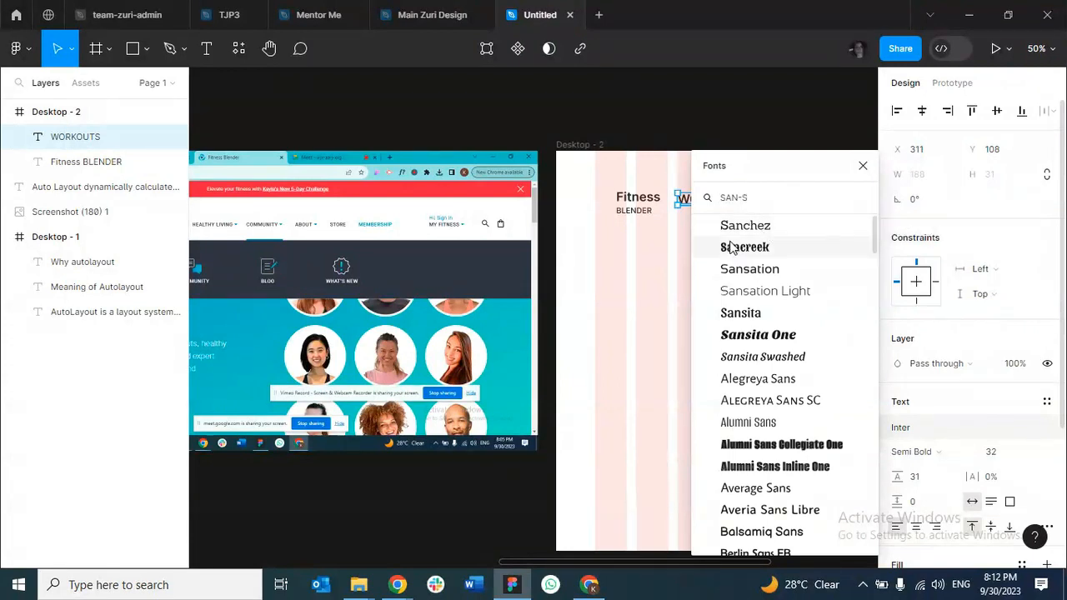
{"action": "key", "text": "BackSpace"}
{"action": "key", "text": "BackSpace"}
{"action": "key", "text": "BackSpace"}
{"action": "key", "text": "BackSpace"}
{"action": "key", "text": "BackSpace"}
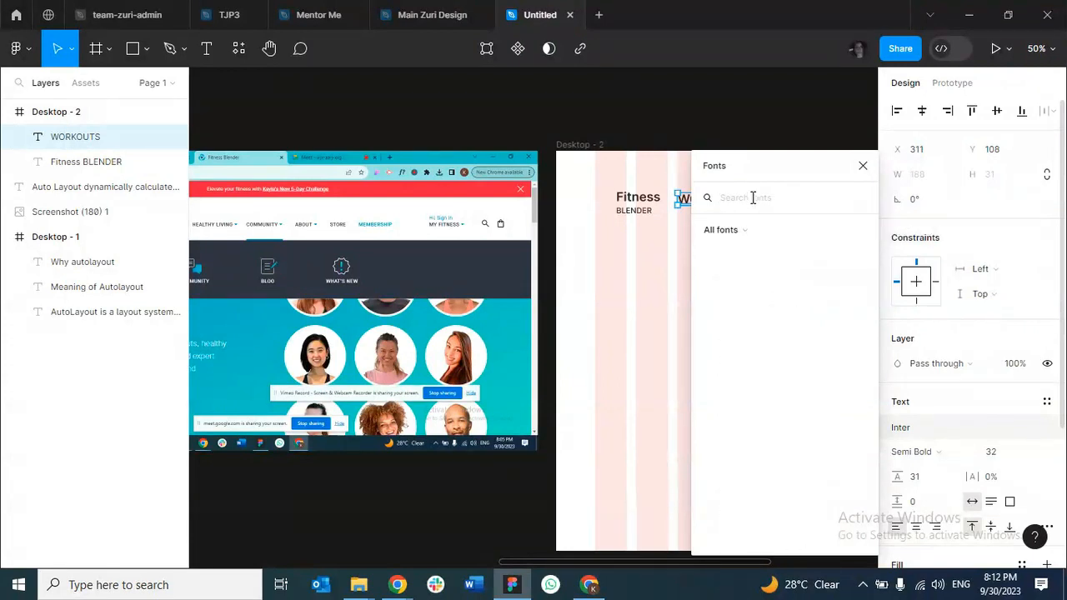
Search the font list for "hEA" and close it without choosing a font.
{"action": "type", "text": "hE"}
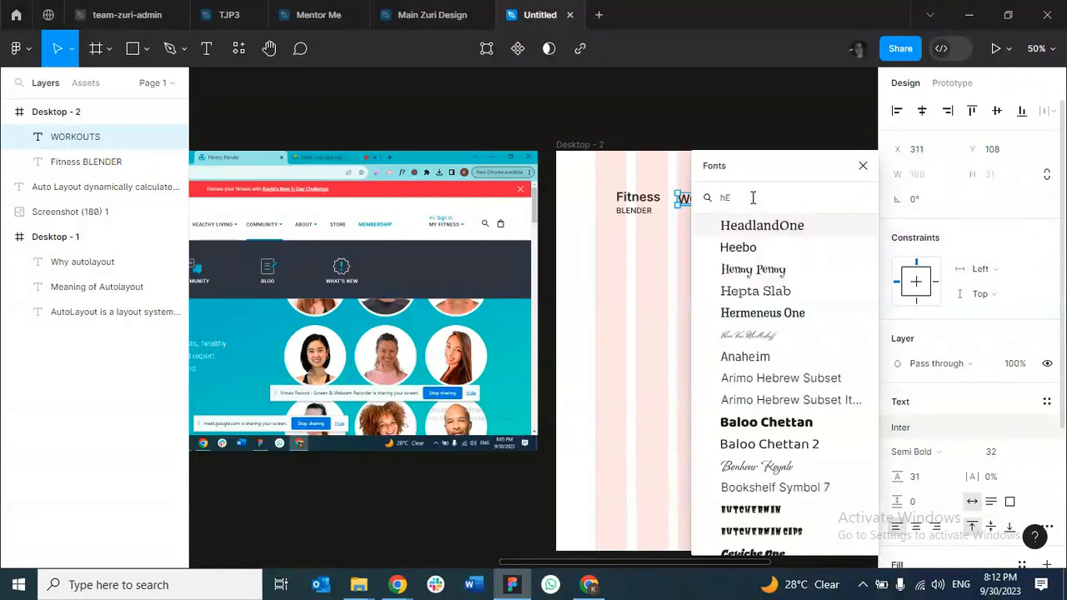
{"action": "type", "text": "A"}
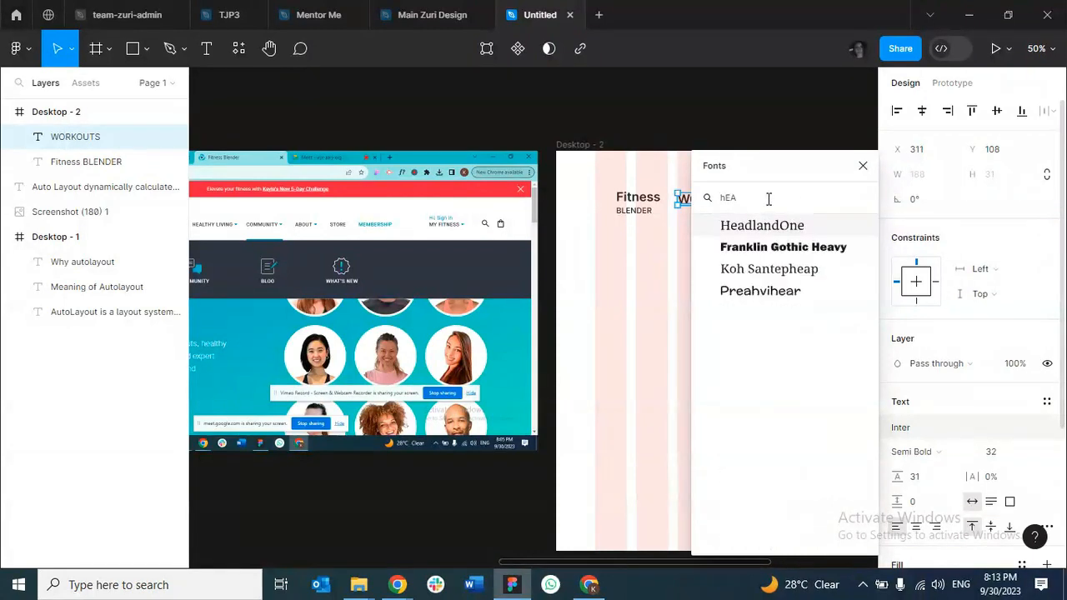
{"action": "key", "text": "BackSpace"}
{"action": "key", "text": "BackSpace"}
{"action": "key", "text": "BackSpace"}
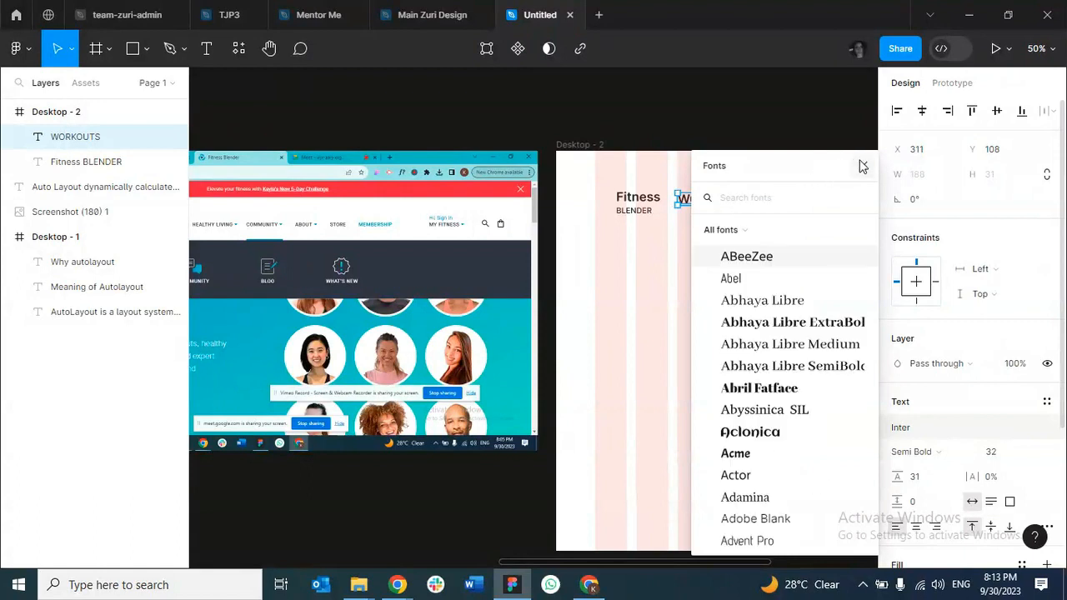
{"action": "left_click", "coordinate": [862, 165]}
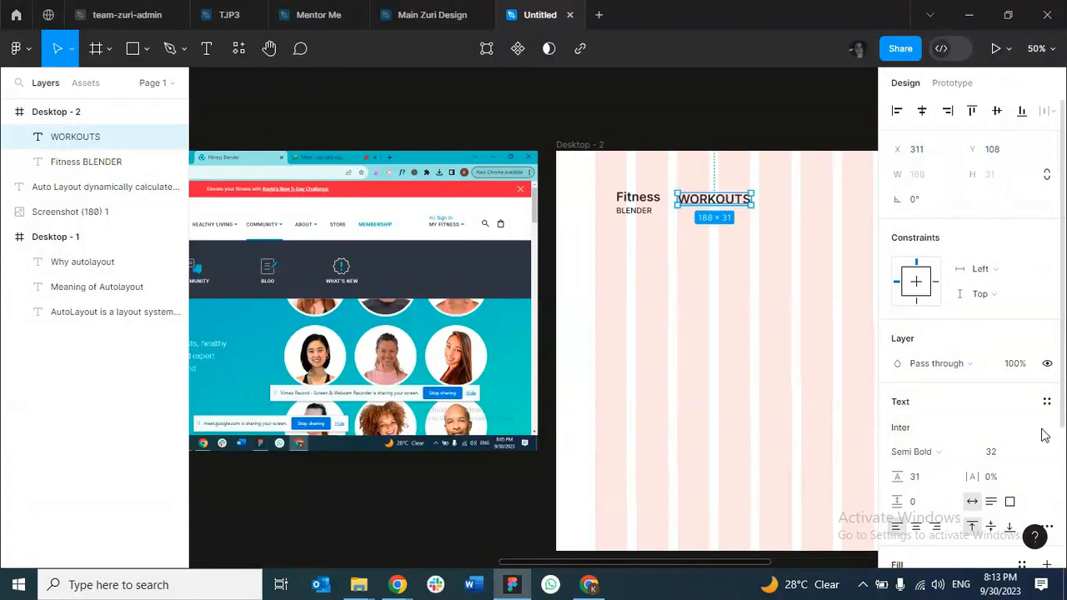
Reduce the WORKOUTS text to font size 20 and reposition it at about X 345, Y 120.
{"action": "left_click", "coordinate": [1032, 452]}
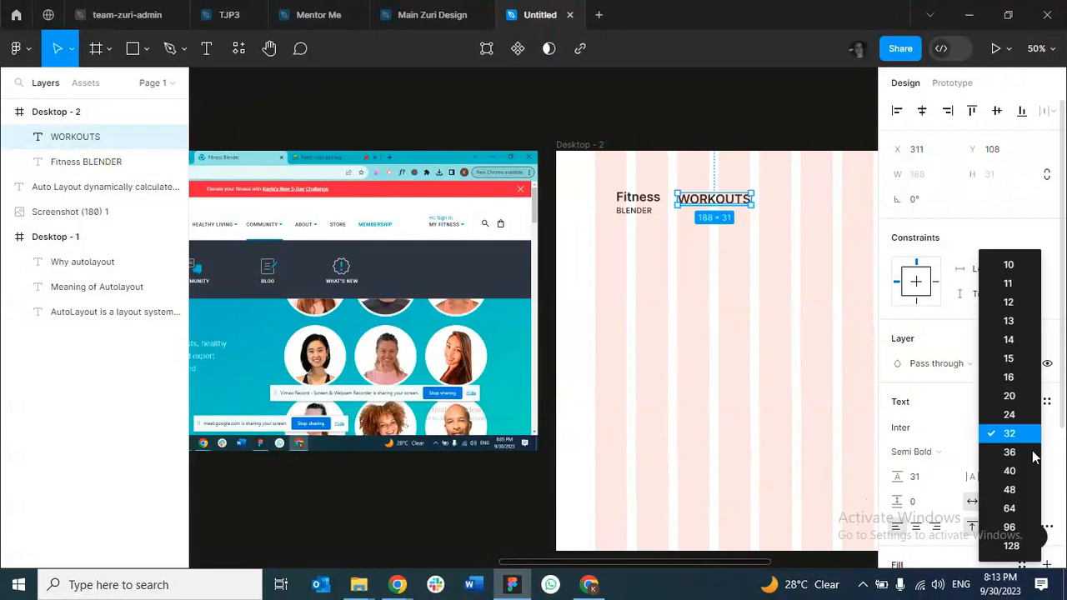
{"action": "left_click", "coordinate": [1008, 414]}
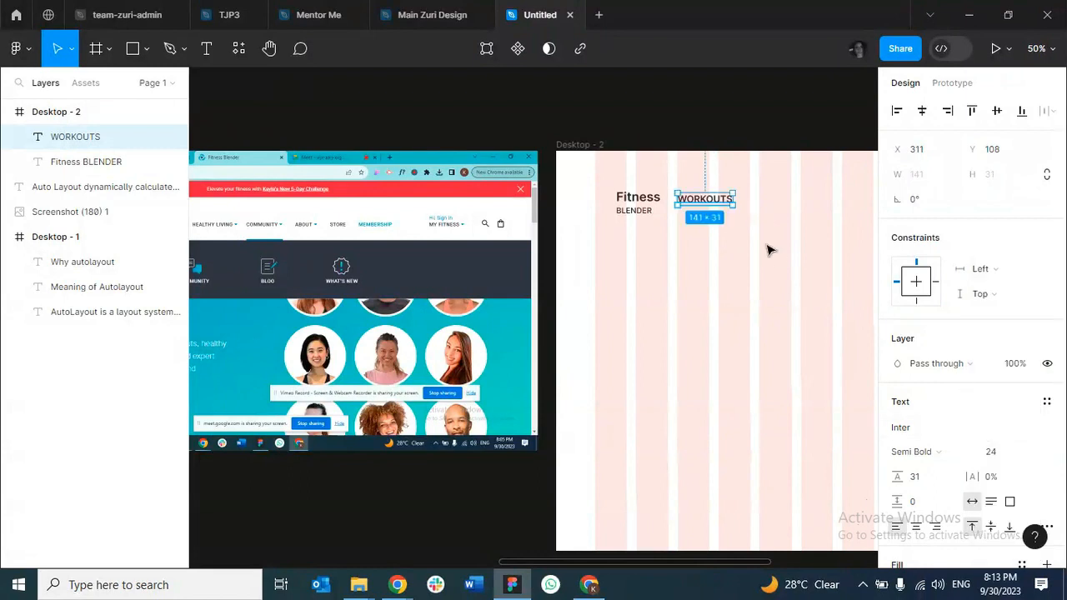
{"action": "left_click_drag", "start_coordinate": [707, 202], "coordinate": [721, 207]}
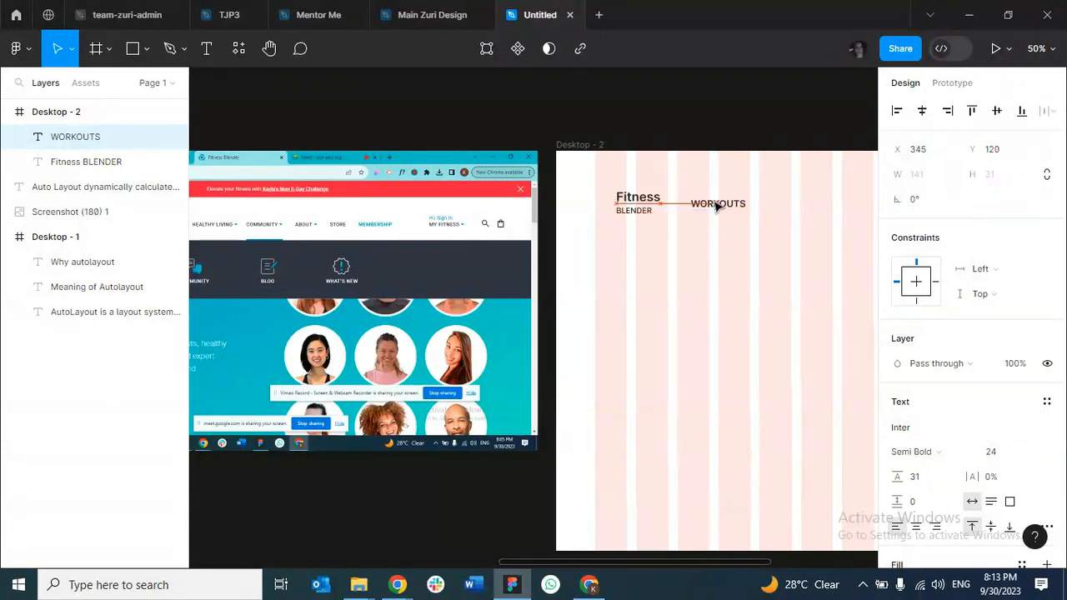
{"action": "left_click", "coordinate": [1031, 452]}
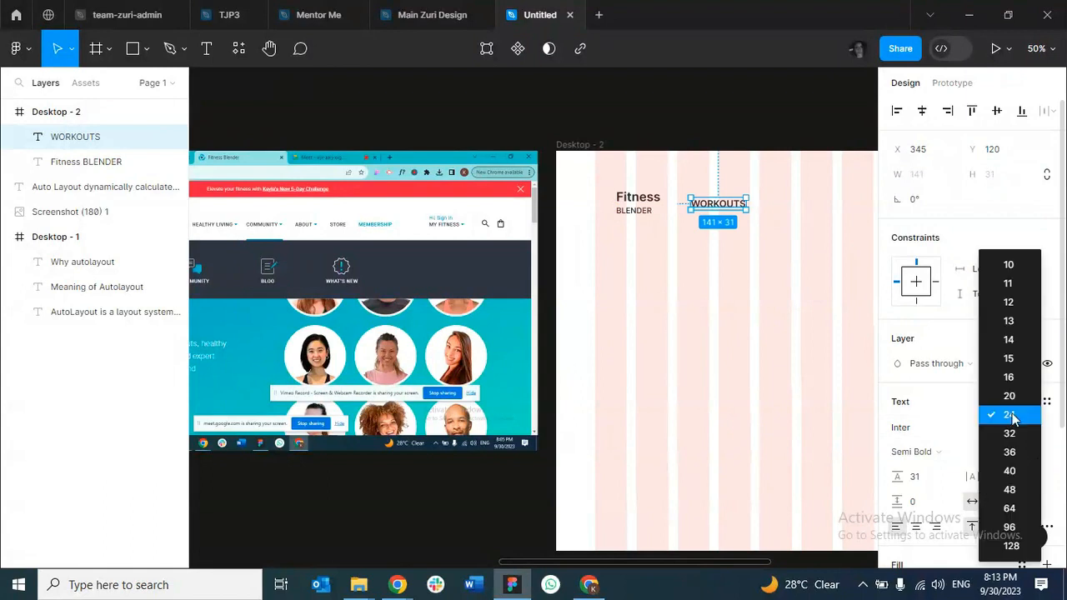
{"action": "left_click", "coordinate": [1009, 391]}
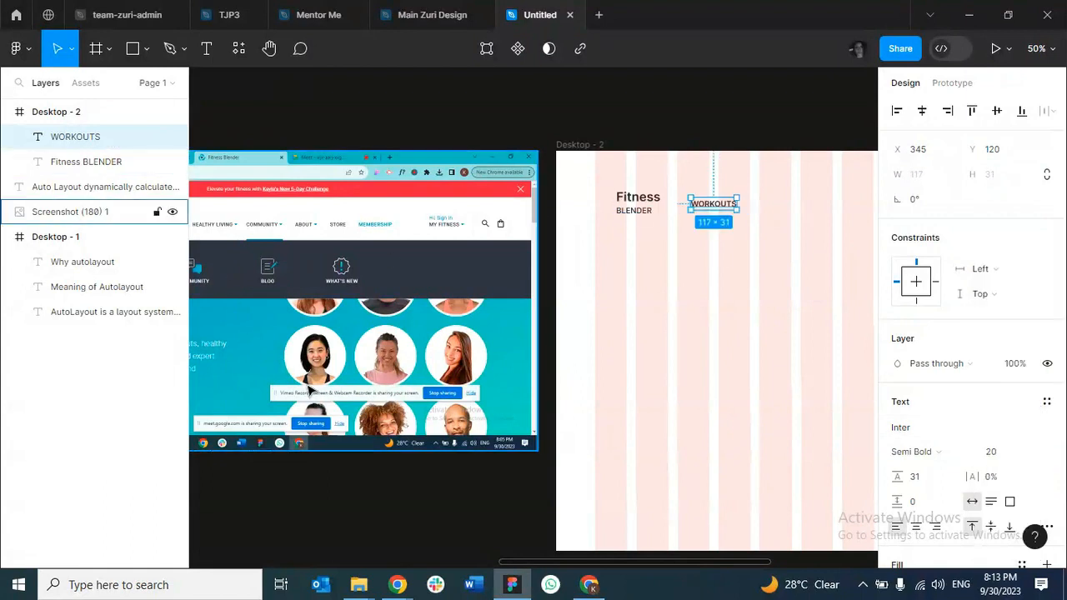
Draw a triangle about 72 × 72 with the Polygon tool below the logo text in Desktop - 2.
{"action": "left_click_drag", "start_coordinate": [538, 564], "coordinate": [495, 558]}
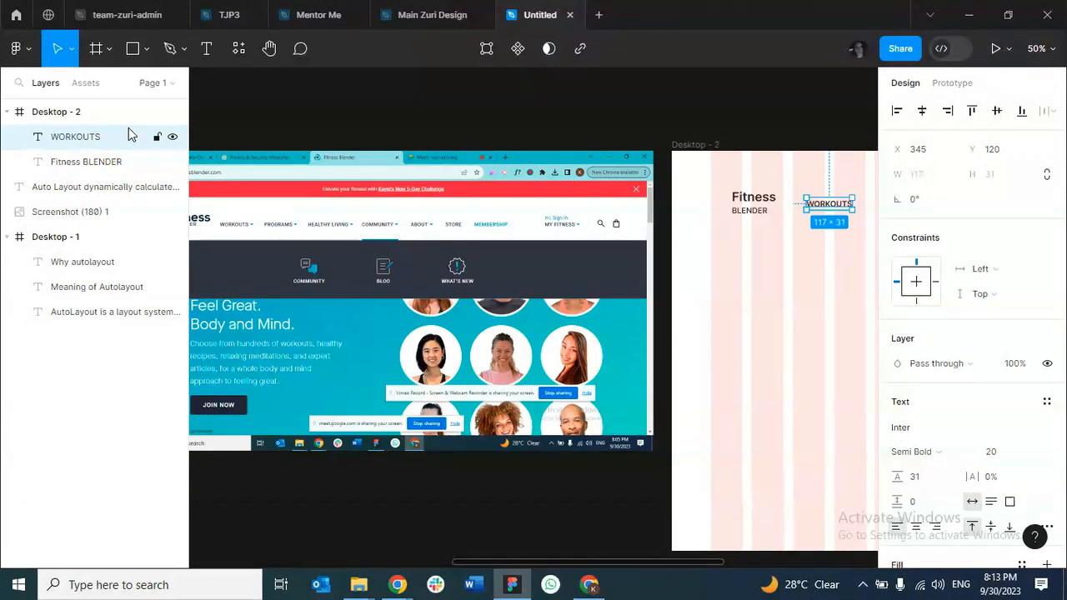
{"action": "left_click", "coordinate": [146, 48]}
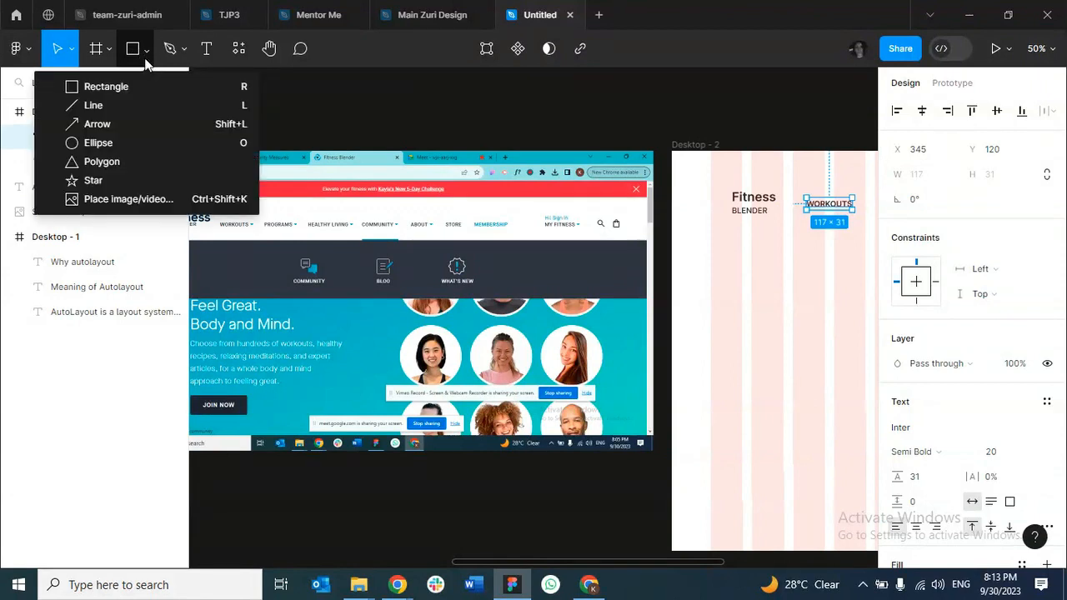
{"action": "left_click", "coordinate": [107, 166]}
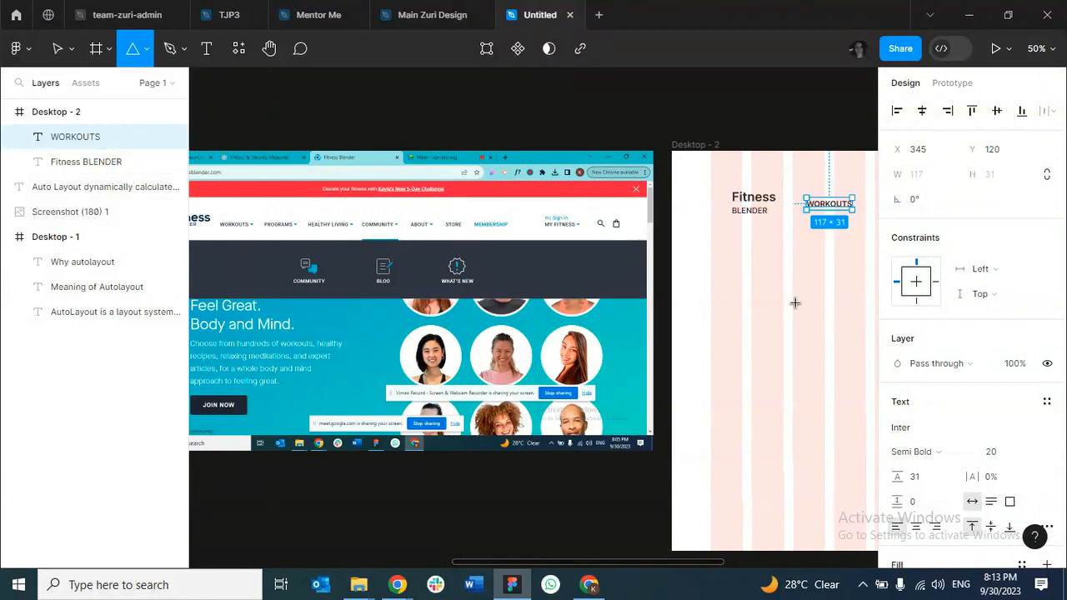
{"action": "left_click_drag", "start_coordinate": [766, 289], "coordinate": [795, 318]}
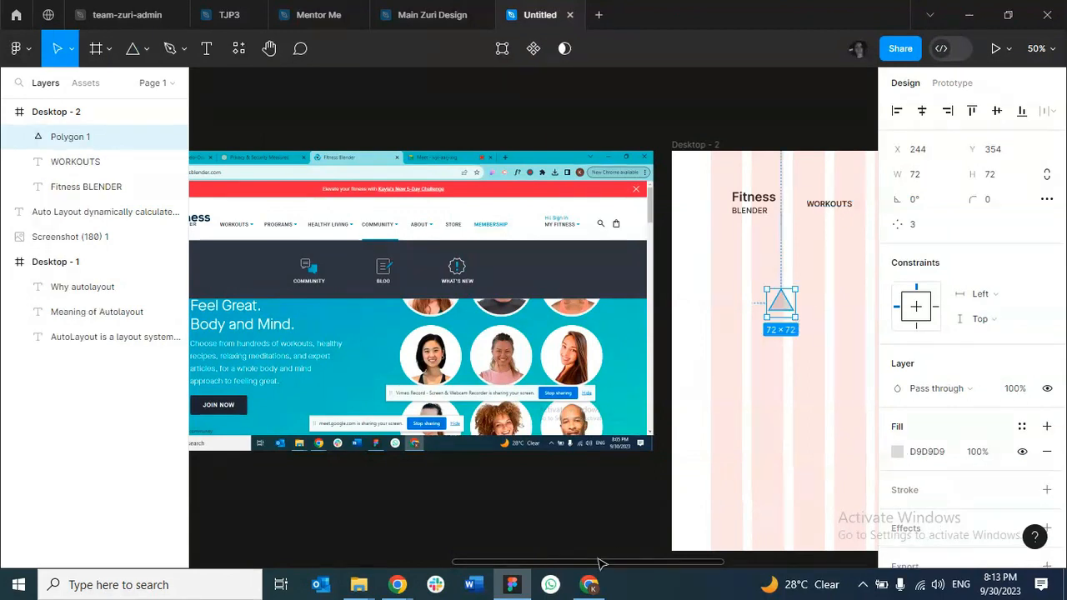
Rotate the triangle to about -178° so that it points downward like a dropdown arrow.
{"action": "left_click_drag", "start_coordinate": [604, 567], "coordinate": [609, 564]}
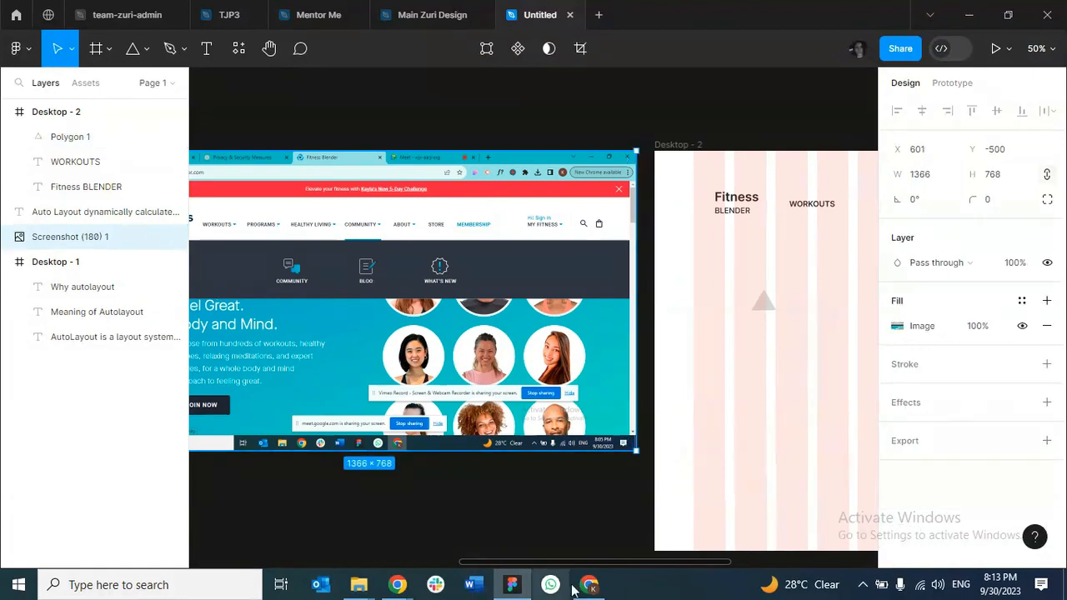
{"action": "left_click_drag", "start_coordinate": [583, 564], "coordinate": [624, 564]}
{"action": "left_click", "coordinate": [669, 302]}
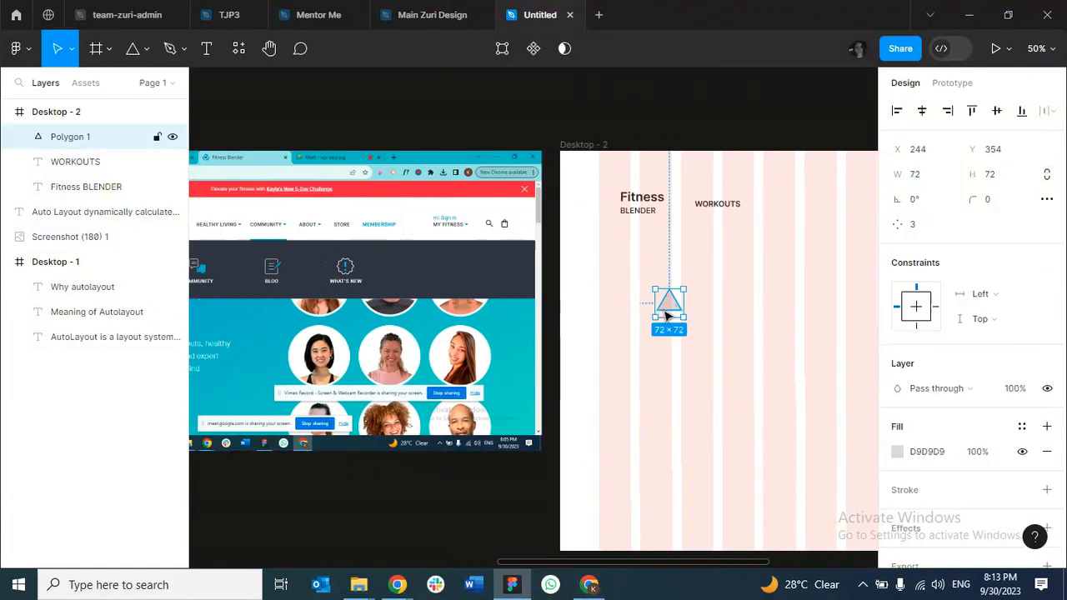
{"action": "left_click_drag", "start_coordinate": [690, 327], "coordinate": [642, 279]}
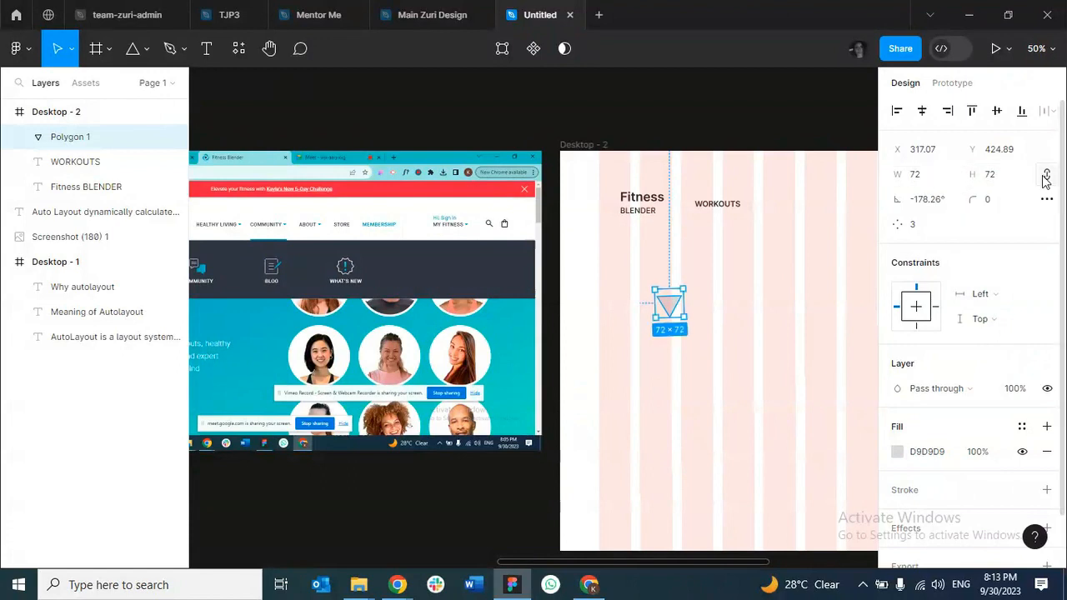
Resize the triangle to 20 × 20 and reduce it further to 16 × 16.
{"action": "left_click", "coordinate": [921, 177]}
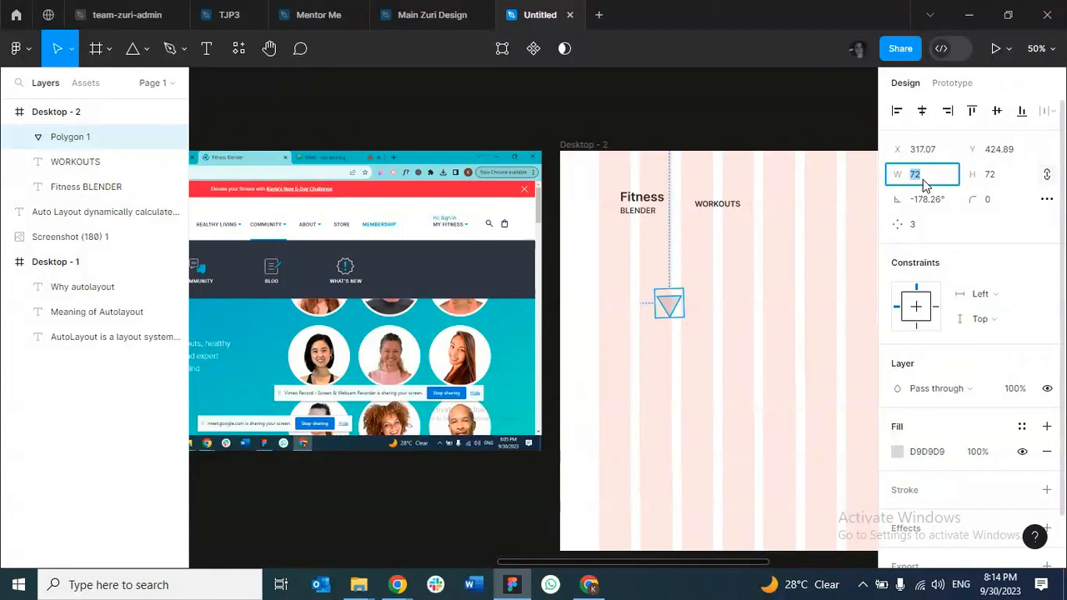
{"action": "type", "text": "20"}
{"action": "key", "text": "Return"}
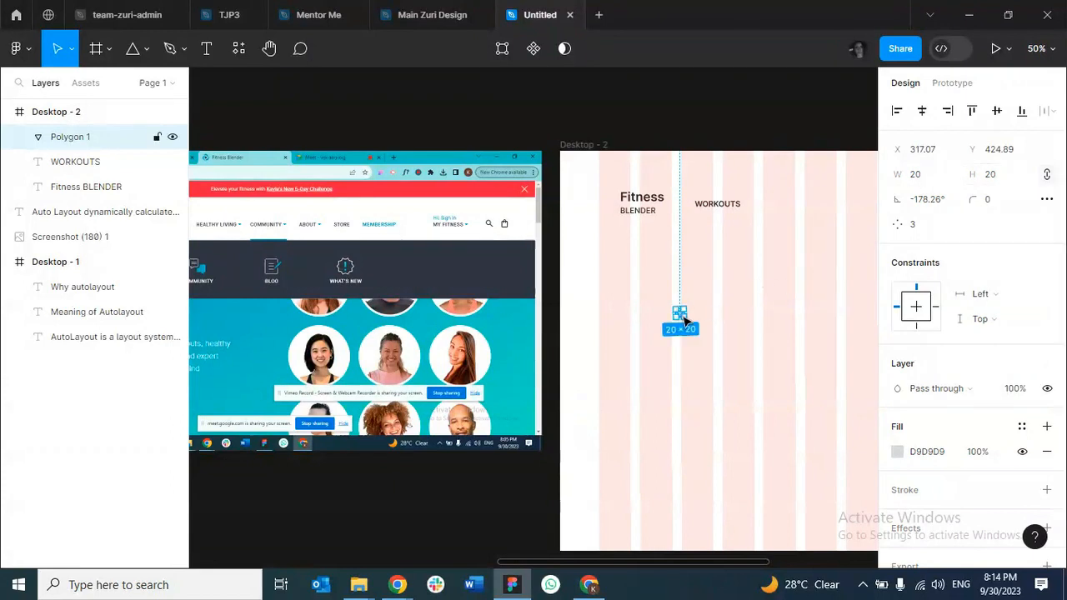
{"action": "left_click", "coordinate": [737, 306]}
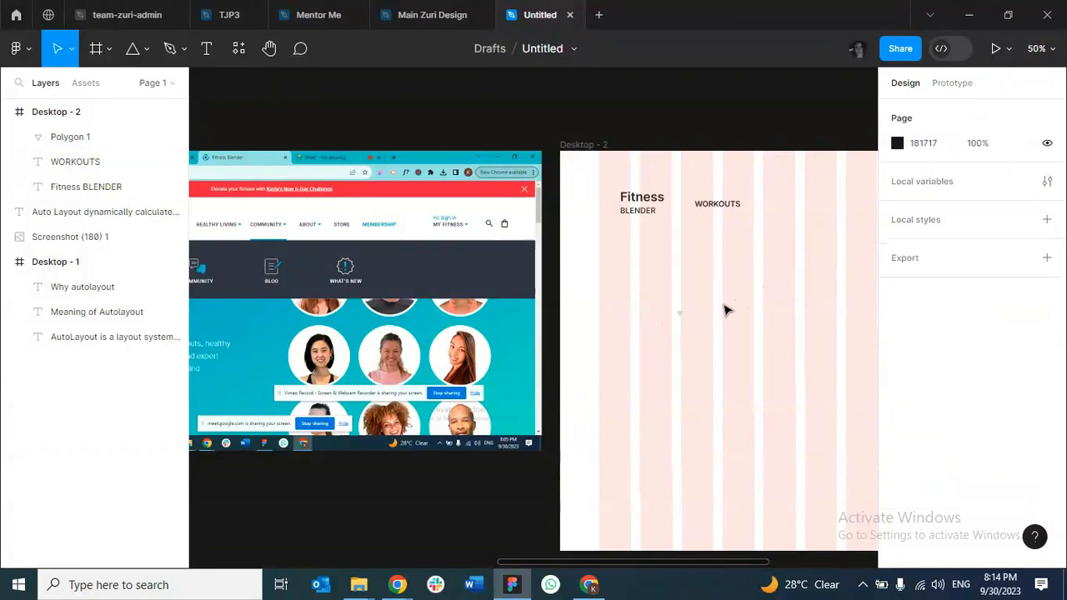
{"action": "left_click", "coordinate": [679, 313]}
{"action": "left_click", "coordinate": [936, 176]}
{"action": "type", "text": "16"}
{"action": "key", "text": "Return"}
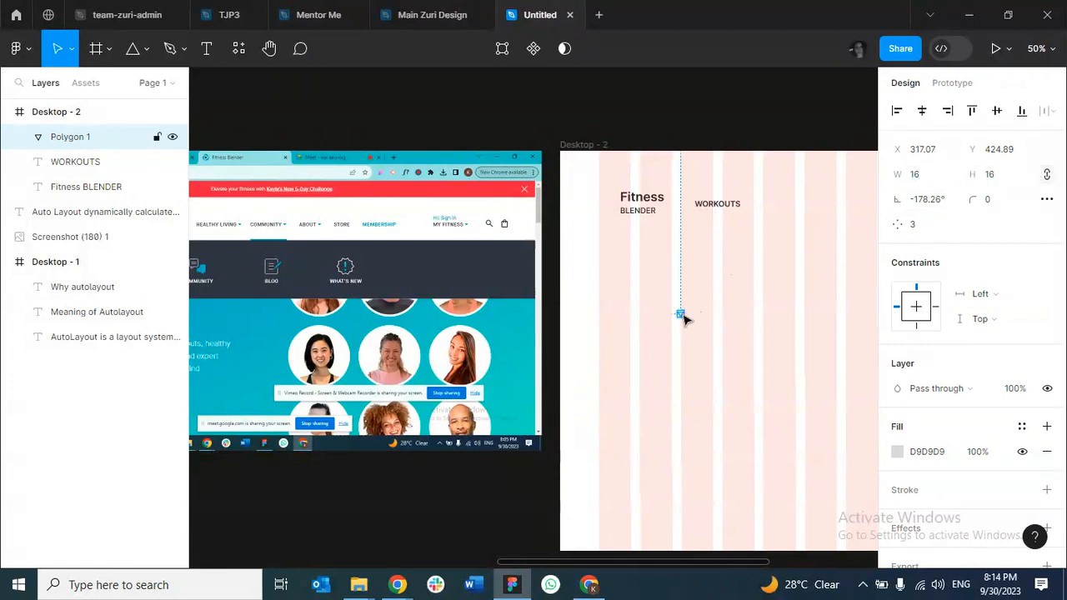
Move the triangle beside the WORKOUTS text and set its position to X 490, Y 142.
{"action": "left_click_drag", "start_coordinate": [680, 315], "coordinate": [750, 204]}
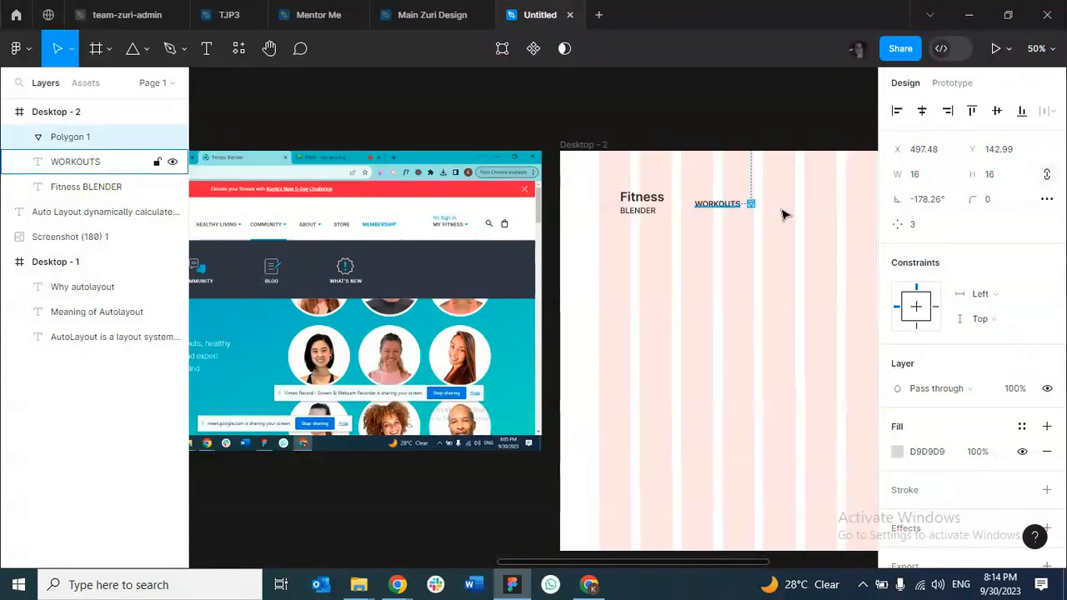
{"action": "left_click", "coordinate": [929, 153]}
{"action": "type", "text": "490"}
{"action": "left_click", "coordinate": [1015, 150]}
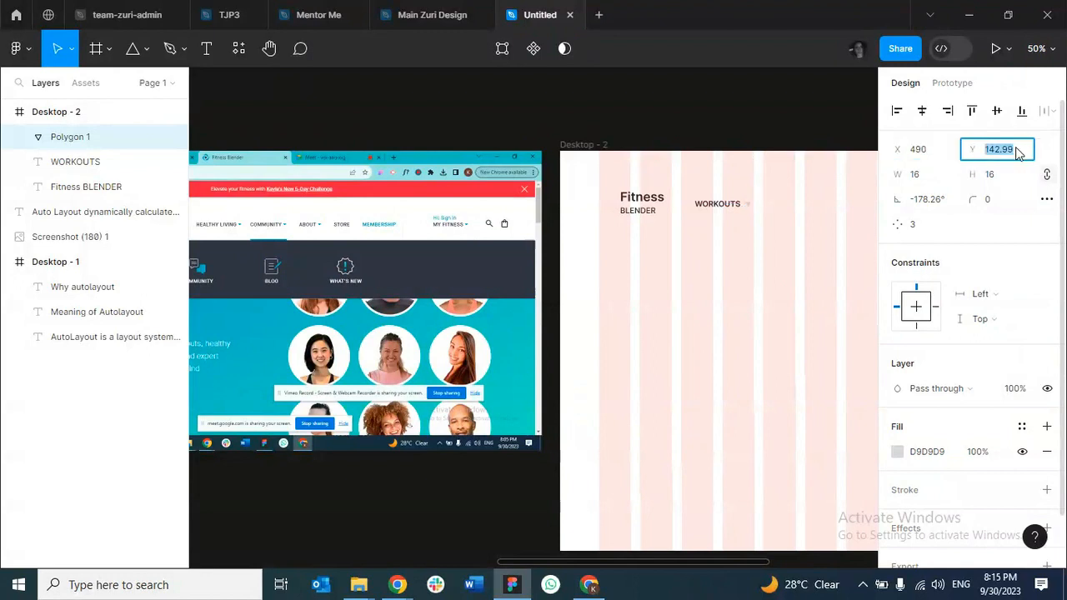
{"action": "type", "text": "142"}
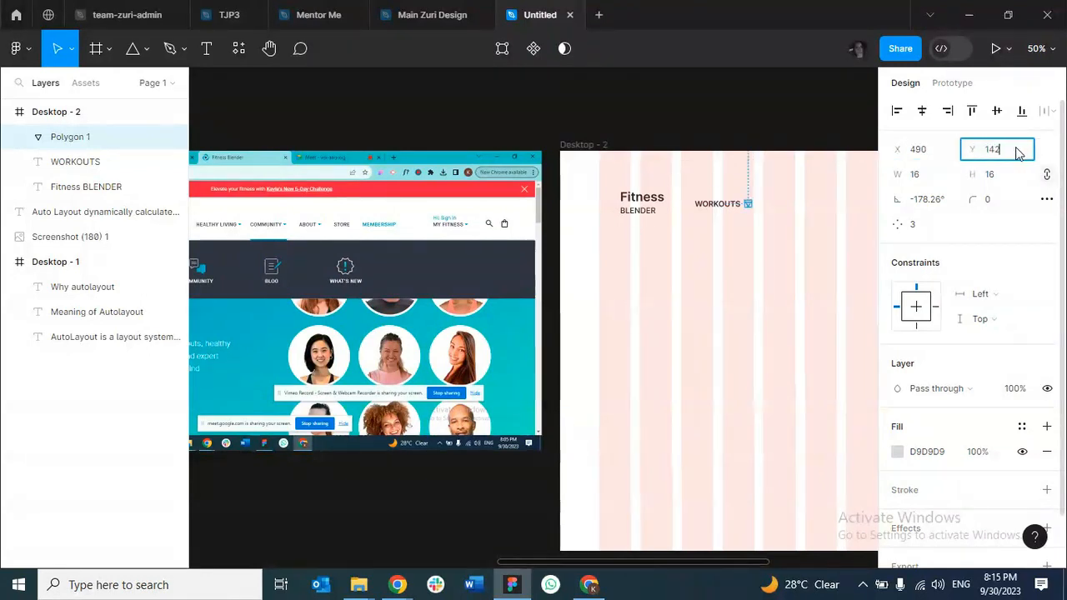
{"action": "key", "text": "Return"}
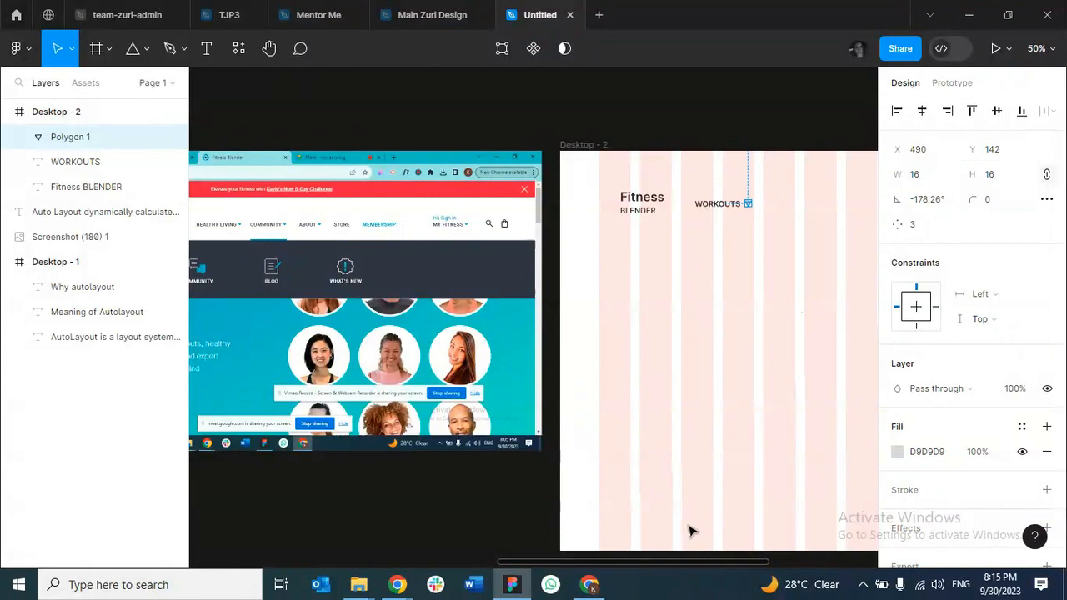
Fill the triangle with the turquoise 00B4C9 sampled from the website screenshot's hero background, and deselect it.
{"action": "scroll", "coordinate": [673, 564], "scroll_direction": "left", "scroll_amount": 3}
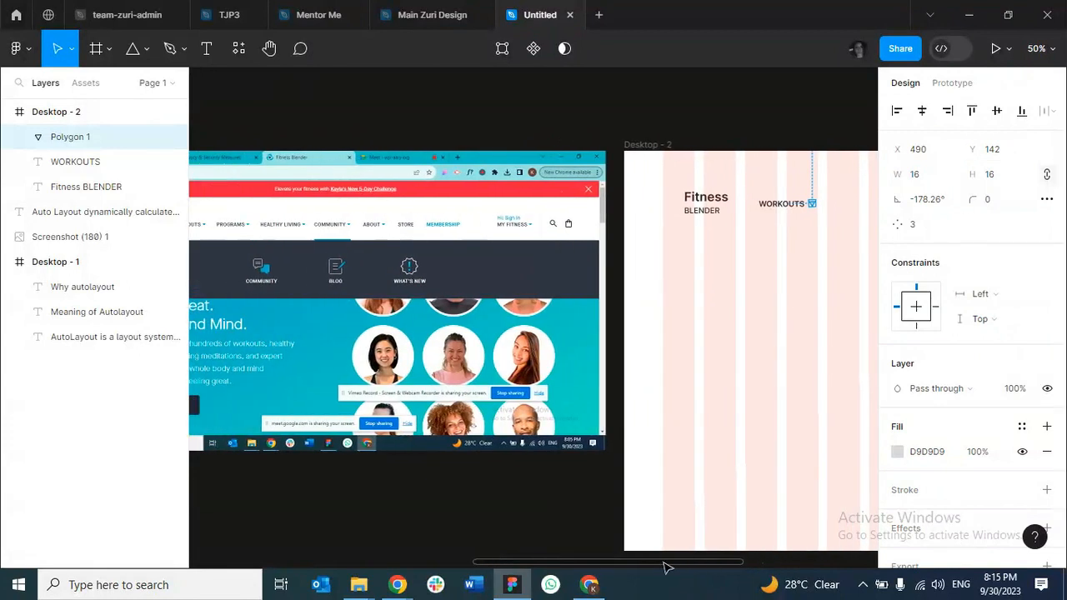
{"action": "scroll", "coordinate": [673, 565], "scroll_direction": "right", "scroll_amount": 2}
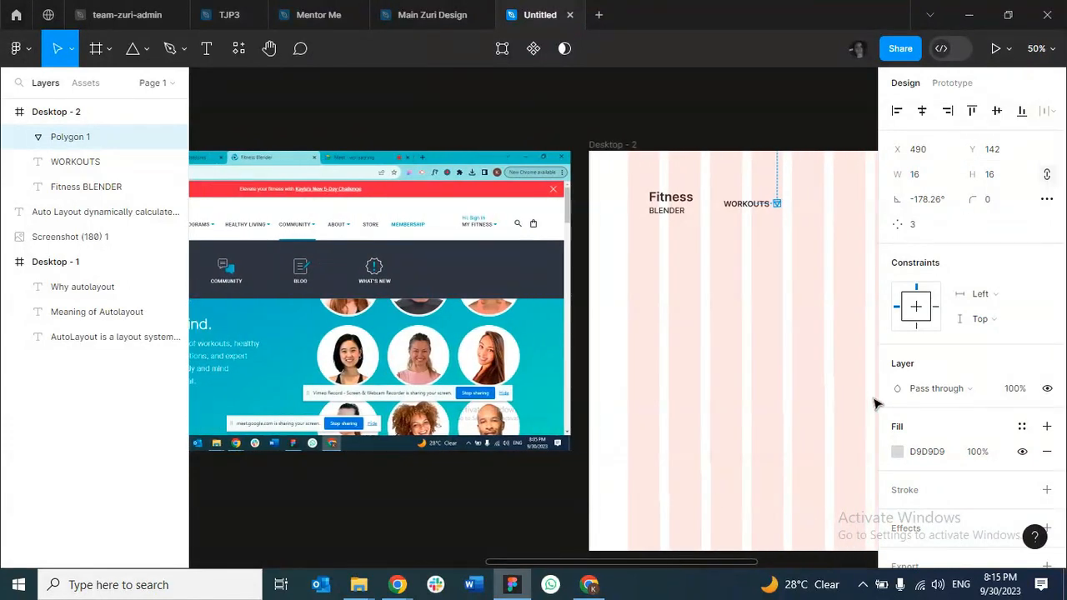
{"action": "left_click", "coordinate": [896, 453]}
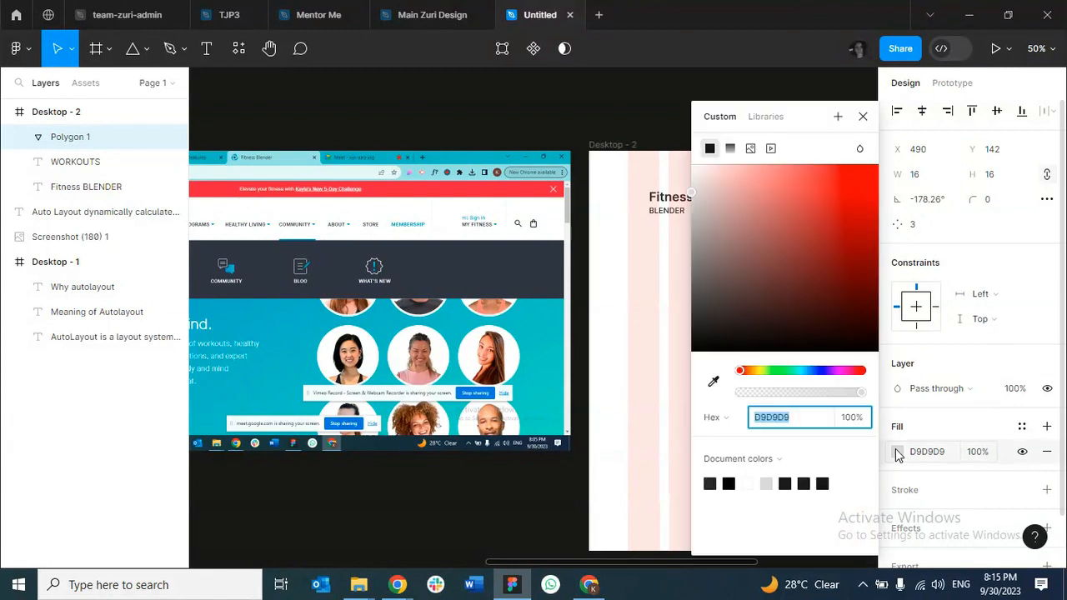
{"action": "left_click", "coordinate": [713, 385]}
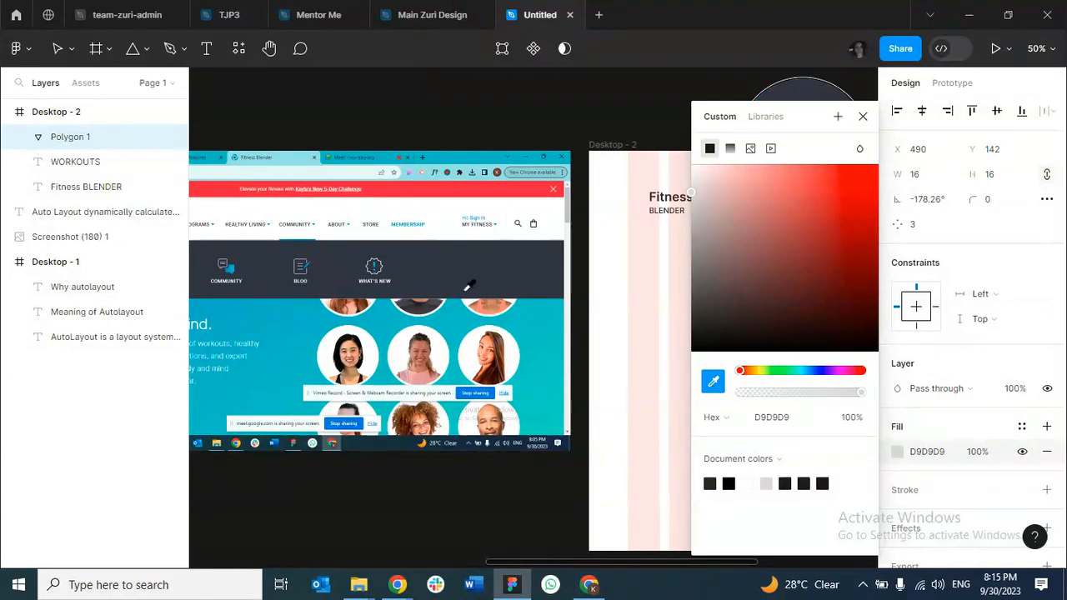
{"action": "left_click", "coordinate": [264, 312]}
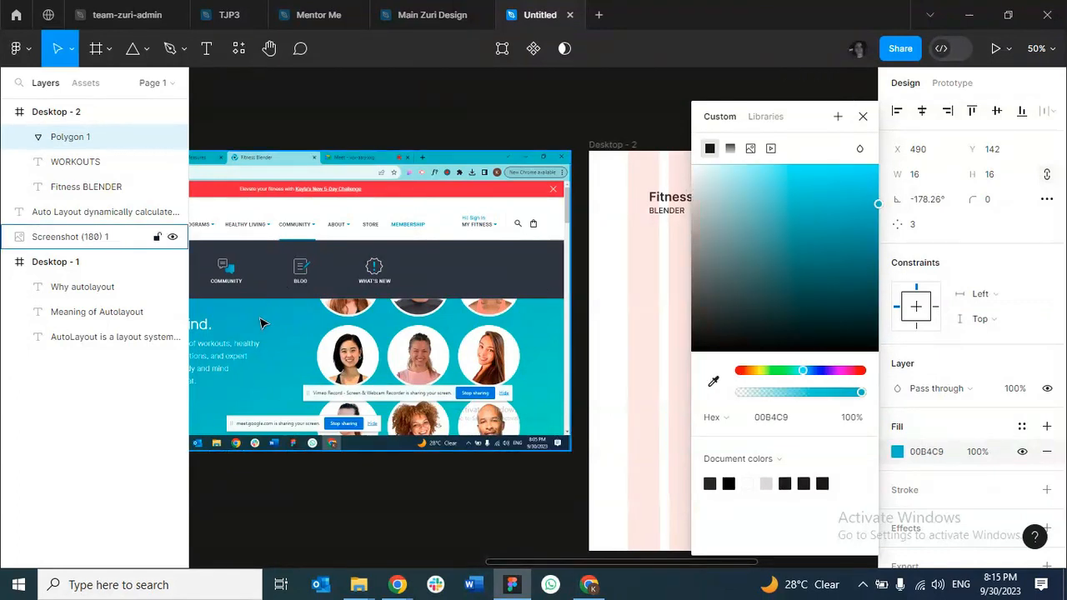
{"action": "left_click", "coordinate": [860, 116]}
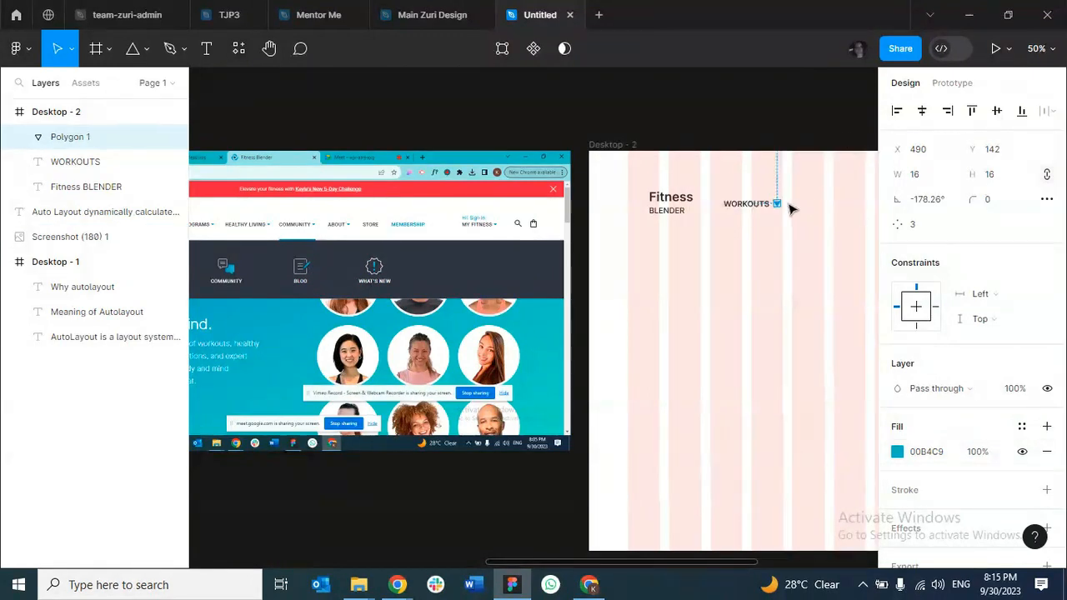
{"action": "left_click", "coordinate": [781, 219]}
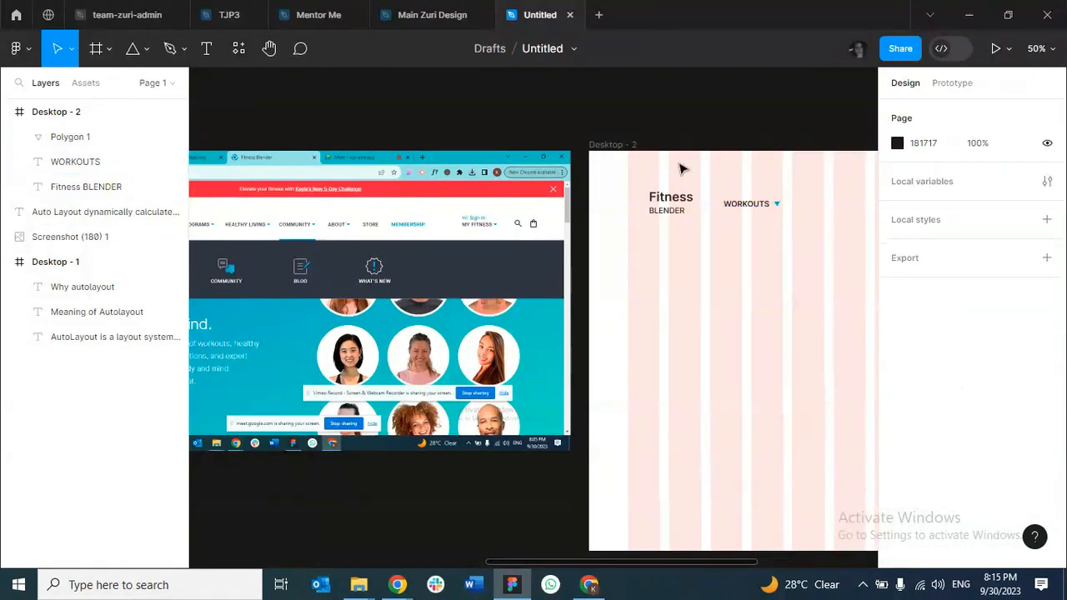
Move the Fitness BLENDER logo text left to X 100 so that it lines up with the first grid column.
{"action": "left_click", "coordinate": [679, 197]}
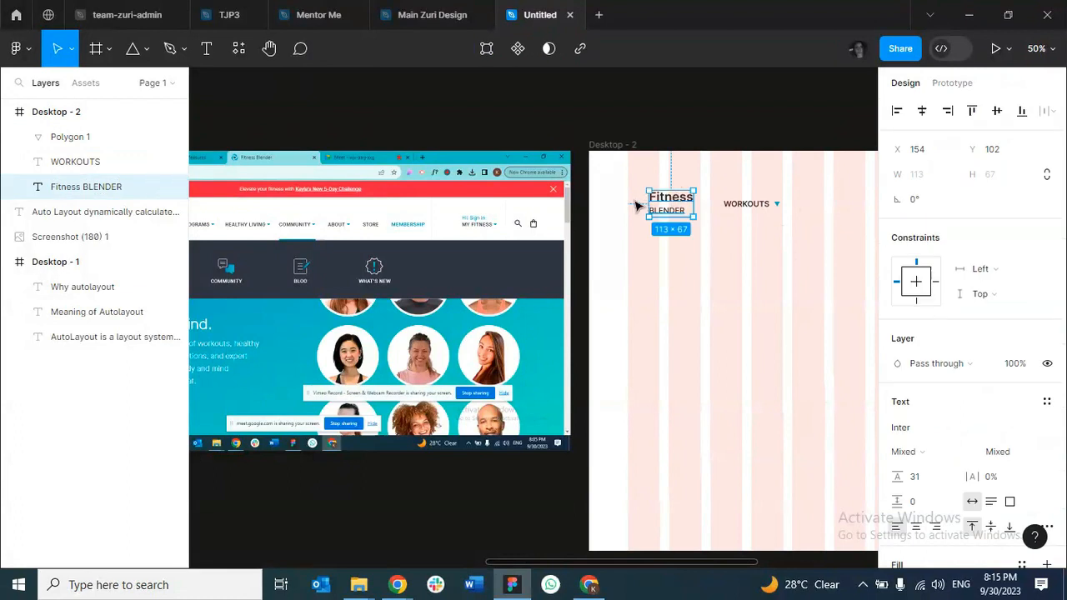
{"action": "key", "text": "alt"}
{"action": "key", "text": "alt+Left"}
{"action": "key", "text": "alt+Left"}
{"action": "key", "text": "alt+Left"}
{"action": "key", "text": "alt+Left"}
{"action": "key", "text": "alt+Left"}
{"action": "key", "text": "alt+Left"}
{"action": "key", "text": "alt+Left"}
{"action": "key", "text": "alt+Left"}
{"action": "key", "text": "alt+Left"}
{"action": "key", "text": "alt+Left"}
{"action": "key", "text": "alt+Left"}
{"action": "key", "text": "alt+Left"}
{"action": "key", "text": "alt+Left"}
{"action": "key", "text": "alt+Left"}
{"action": "key", "text": "alt+Left"}
{"action": "key", "text": "alt+Left"}
{"action": "key", "text": "alt+Left"}
{"action": "key", "text": "alt+Left"}
{"action": "key", "text": "alt+Left"}
{"action": "key", "text": "alt+Left"}
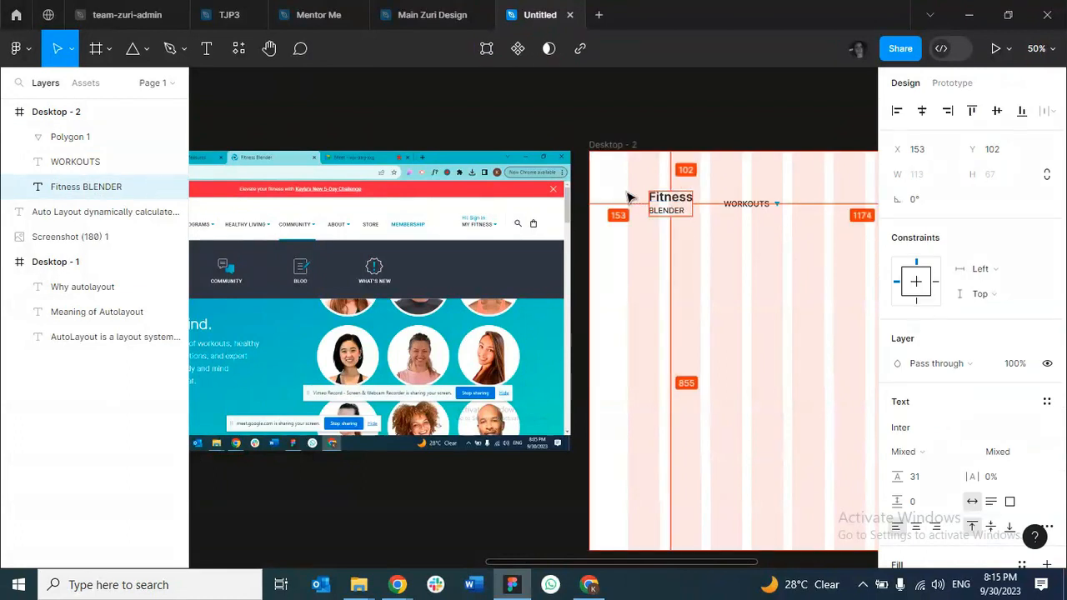
{"action": "key", "text": "alt+Left"}
{"action": "key", "text": "alt+Left"}
{"action": "key", "text": "alt+Left"}
{"action": "key", "text": "alt+Left"}
{"action": "key", "text": "alt+Left"}
{"action": "key", "text": "alt+Left"}
{"action": "key", "text": "alt+Left"}
{"action": "key", "text": "alt+Left"}
{"action": "key", "text": "alt+Left"}
{"action": "key", "text": "alt+Left"}
{"action": "key", "text": "alt+Left"}
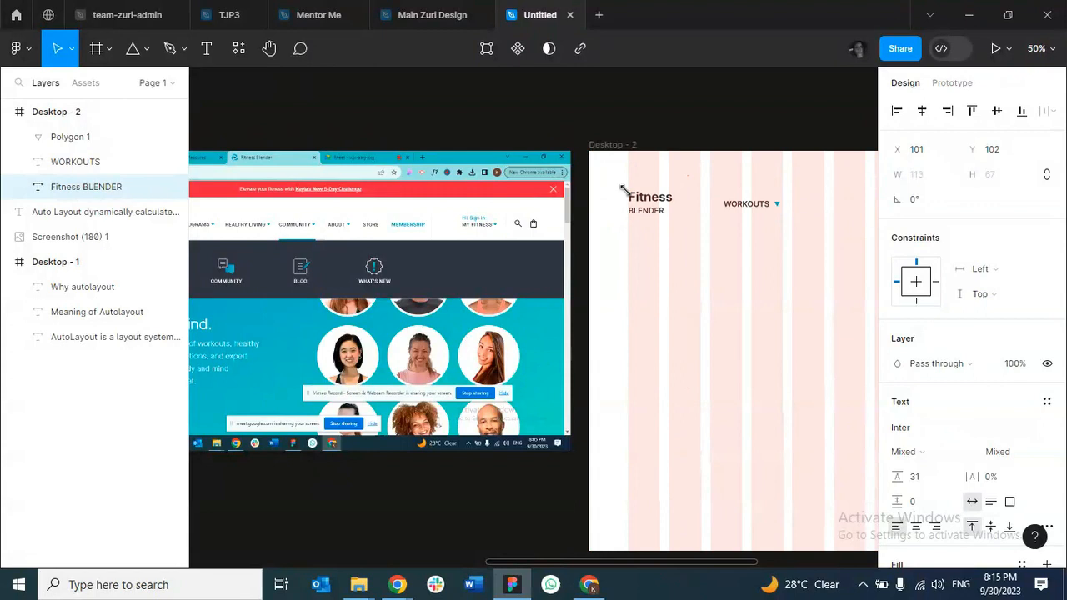
{"action": "key", "text": "alt"}
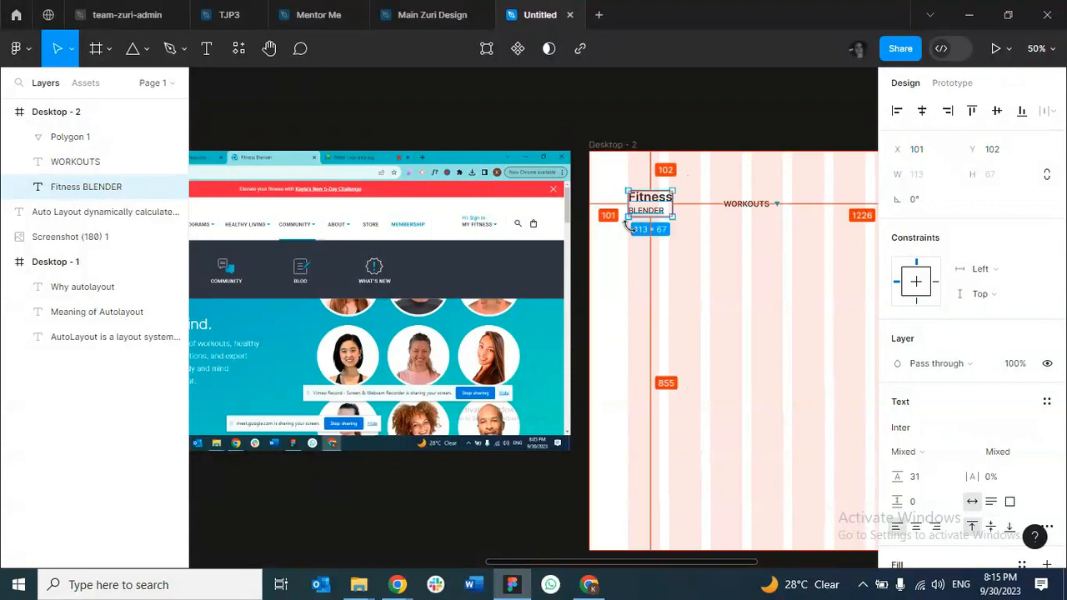
{"action": "key", "text": "Left"}
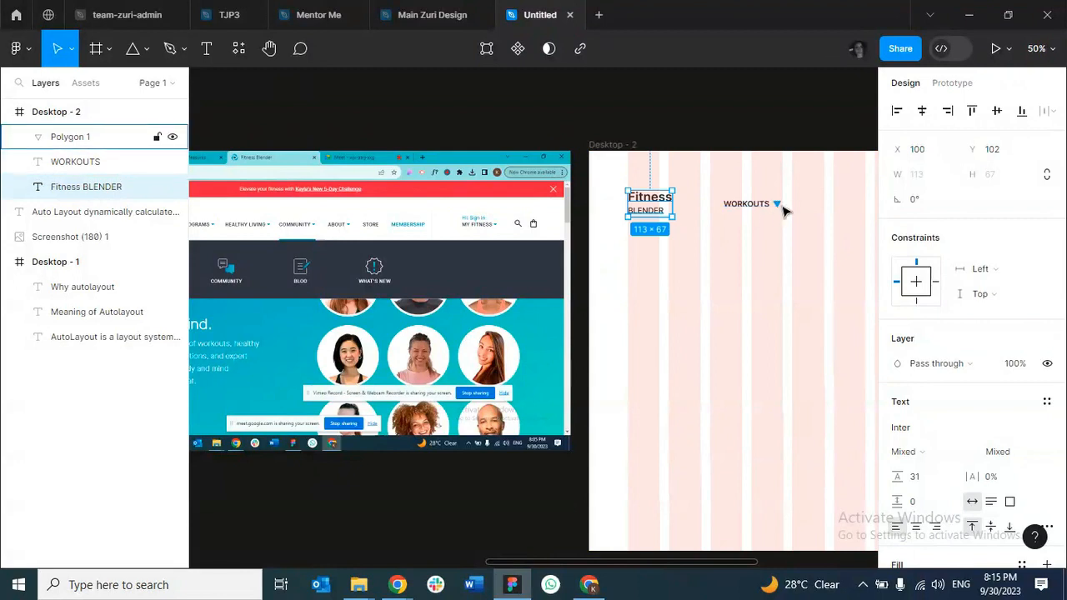
Resize the turquoise triangle beside the WORKOUTS text to 12 × 12.
{"action": "left_click", "coordinate": [781, 208]}
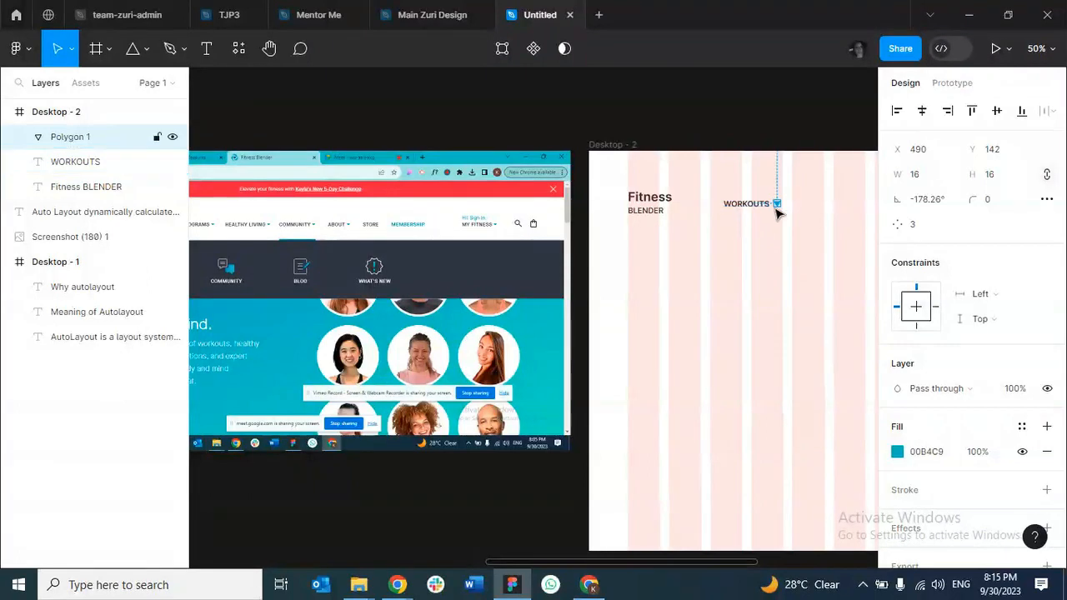
{"action": "left_click", "coordinate": [1022, 427]}
{"action": "left_click", "coordinate": [918, 178]}
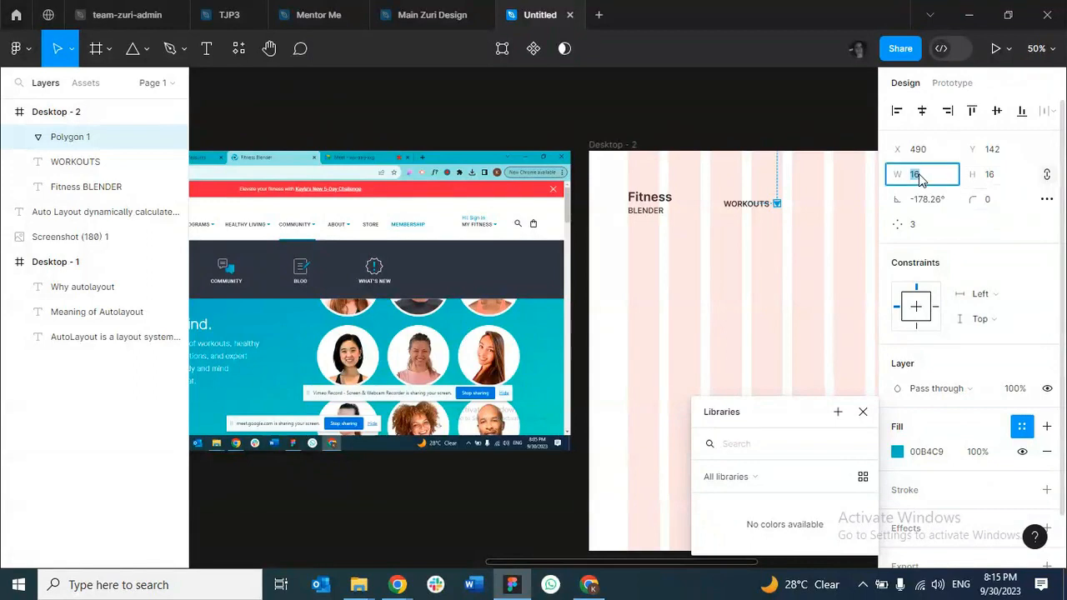
{"action": "type", "text": "17"}
{"action": "type", "text": "8"}
{"action": "key", "text": "Return"}
{"action": "left_click", "coordinate": [921, 177]}
{"action": "type", "text": "12"}
{"action": "key", "text": "Return"}
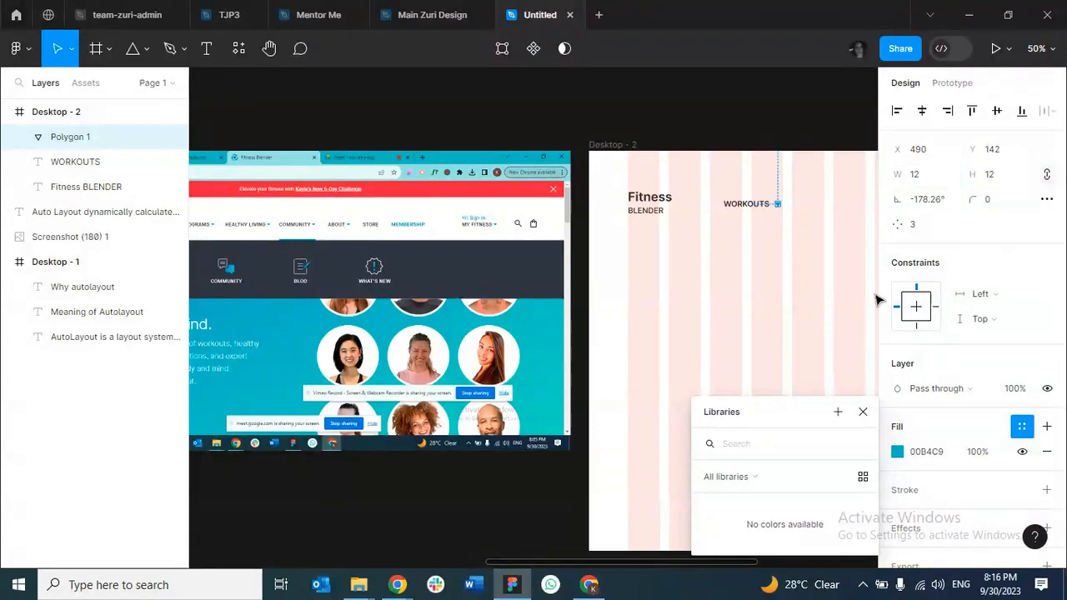
Set the size of the triangle beside WORKOUTS to 14 × 14 and deselect it.
{"action": "left_click", "coordinate": [824, 262]}
{"action": "left_click", "coordinate": [778, 206]}
{"action": "left_click", "coordinate": [921, 176]}
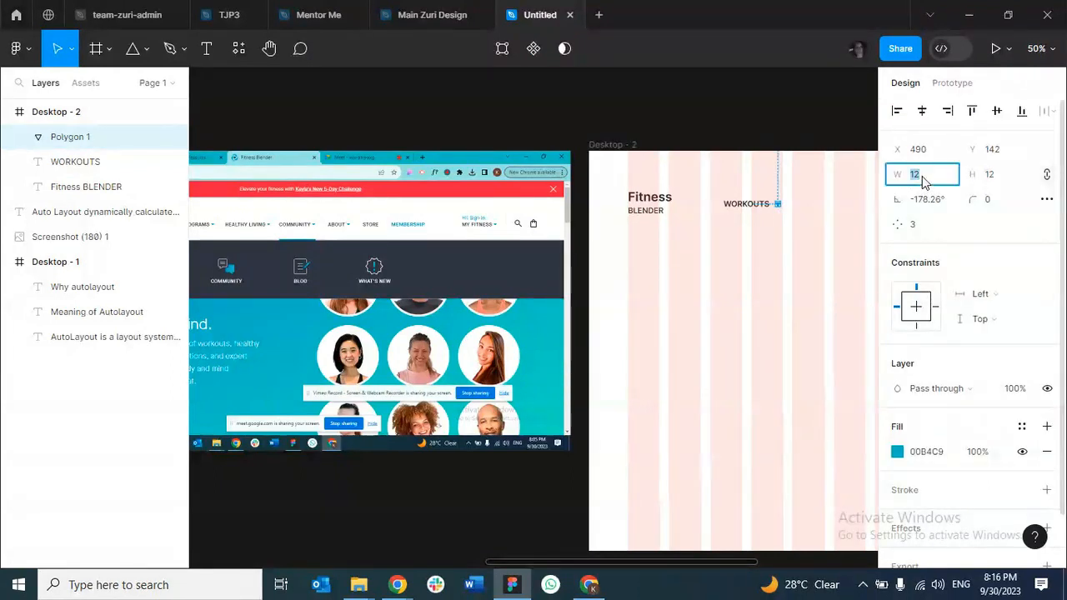
{"action": "type", "text": "14"}
{"action": "key", "text": "Return"}
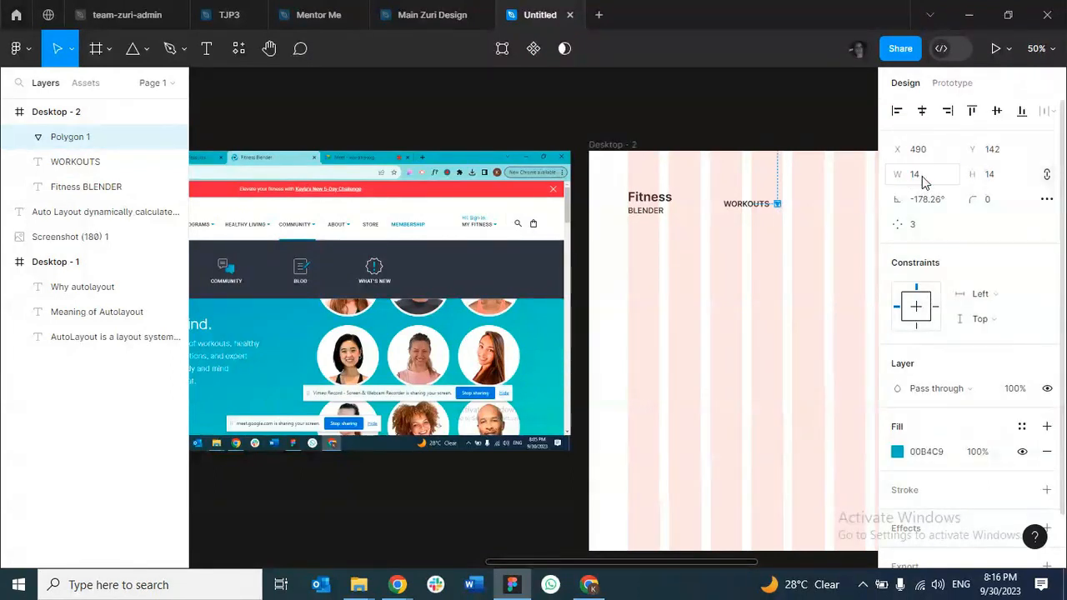
{"action": "left_click", "coordinate": [777, 209]}
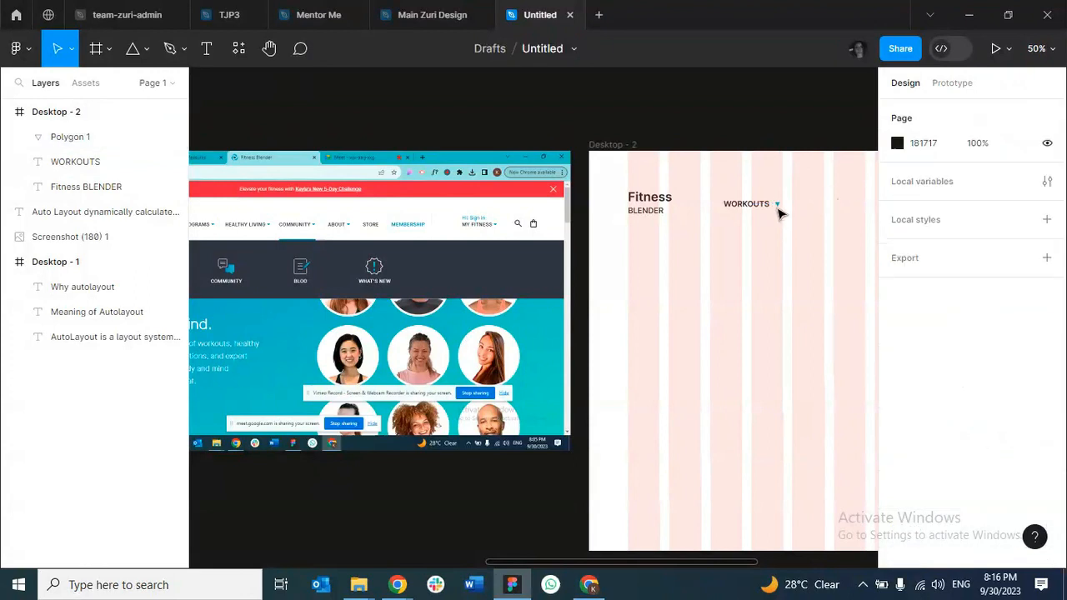
{"action": "left_click", "coordinate": [773, 206]}
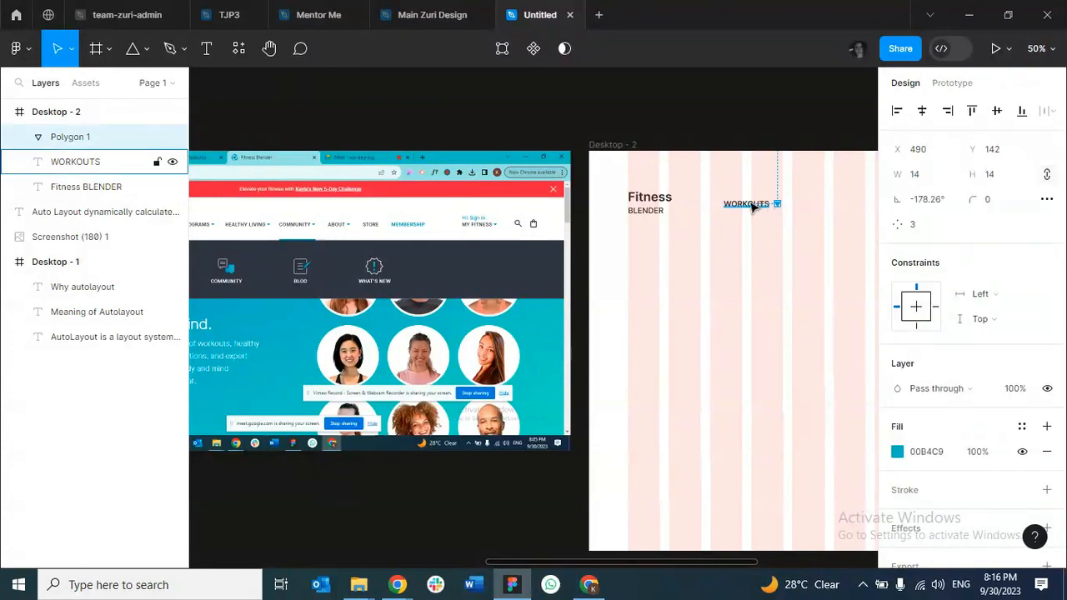
{"action": "left_click_drag", "start_coordinate": [753, 209], "coordinate": [802, 213]}
{"action": "key", "text": "ctrl+z"}
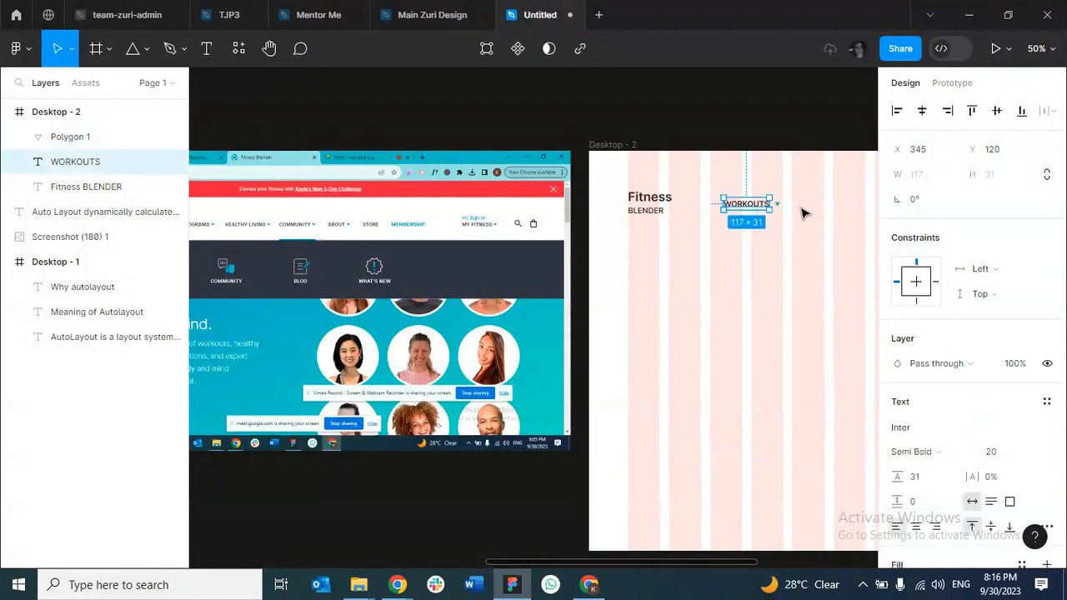
{"action": "key", "text": "Escape"}
Try adding auto layout to the WORKOUTS text and its triangle, and undo it.
{"action": "left_click", "coordinate": [748, 214]}
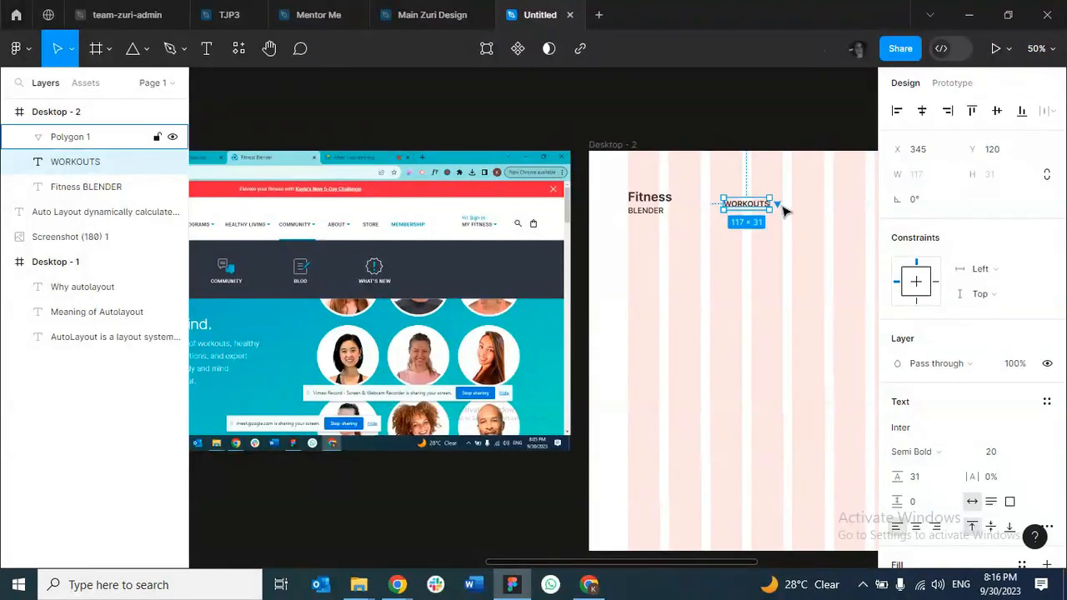
{"action": "left_click", "coordinate": [779, 205], "text": "shift"}
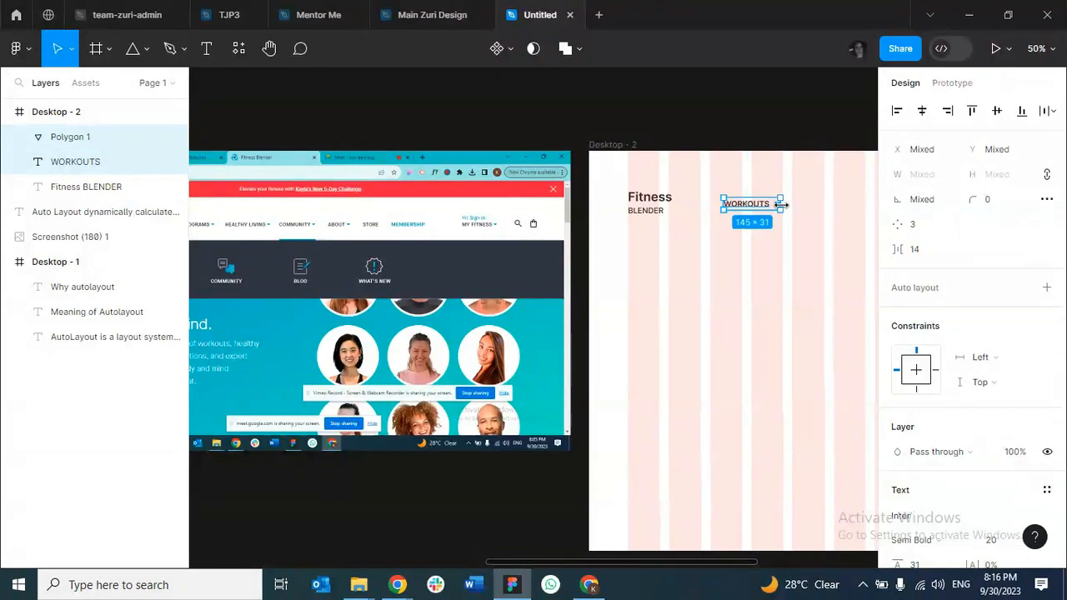
{"action": "key", "text": "shift+a"}
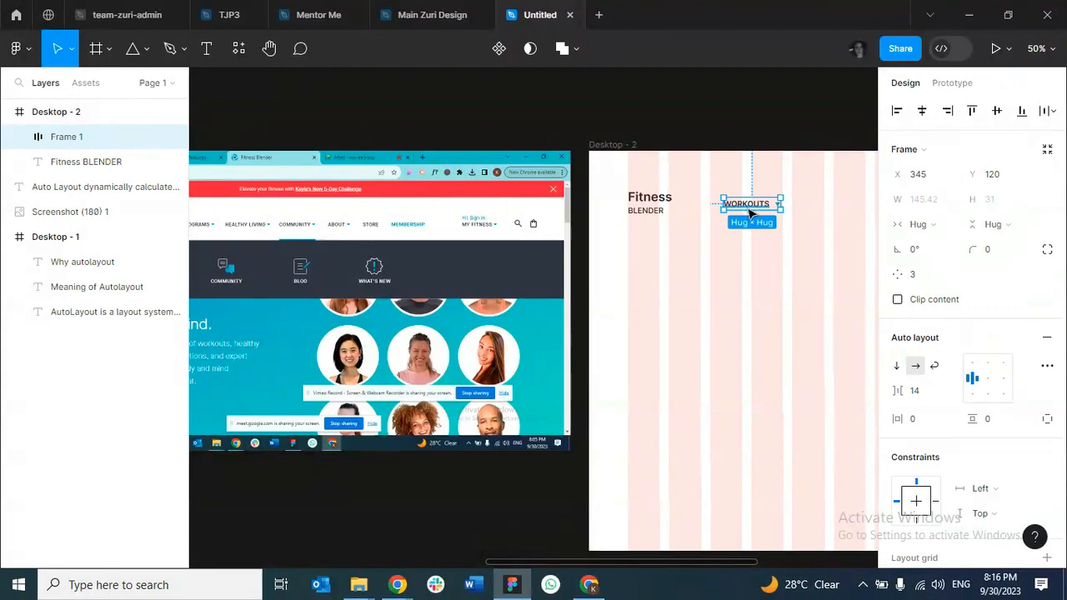
{"action": "key", "text": "ctrl+z"}
{"action": "key", "text": "Escape"}
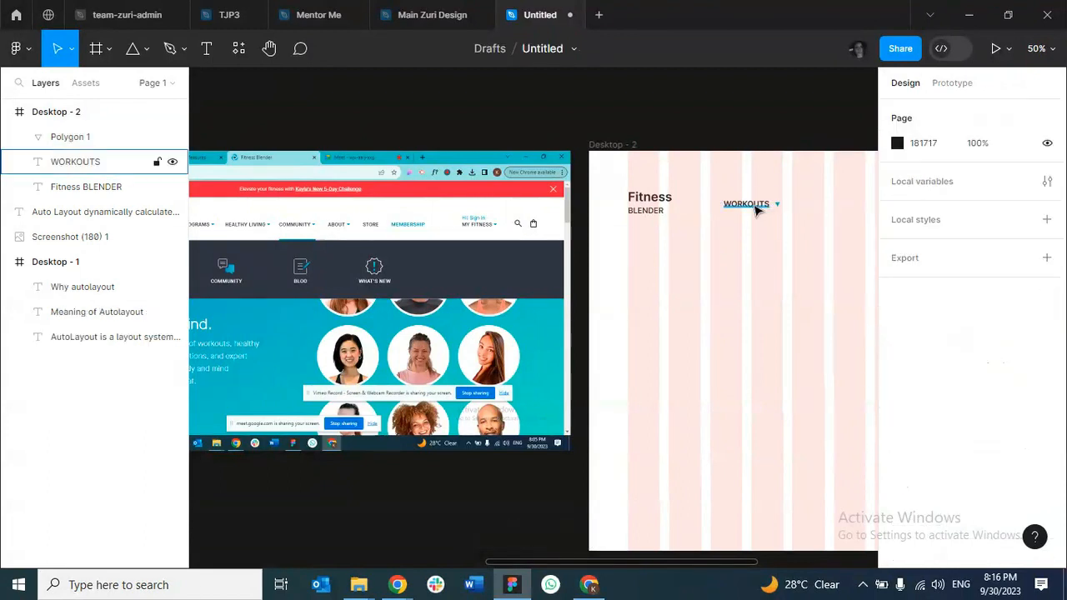
Select the WORKOUTS text together with its triangle and add auto layout to them.
{"action": "left_click", "coordinate": [757, 210]}
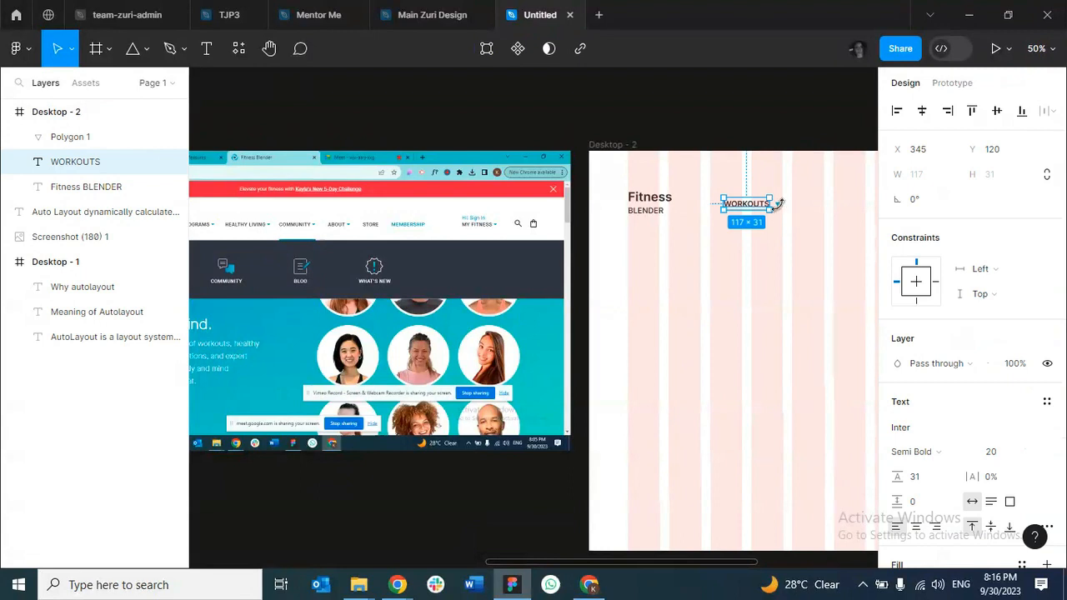
{"action": "left_click", "coordinate": [776, 205], "text": "shift"}
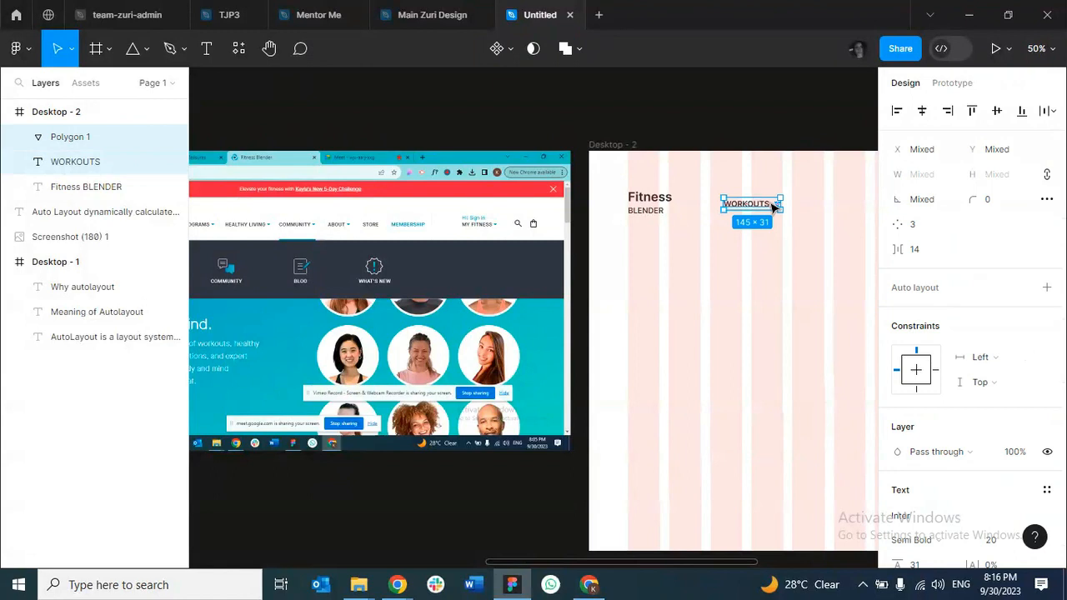
{"action": "right_click", "coordinate": [772, 208]}
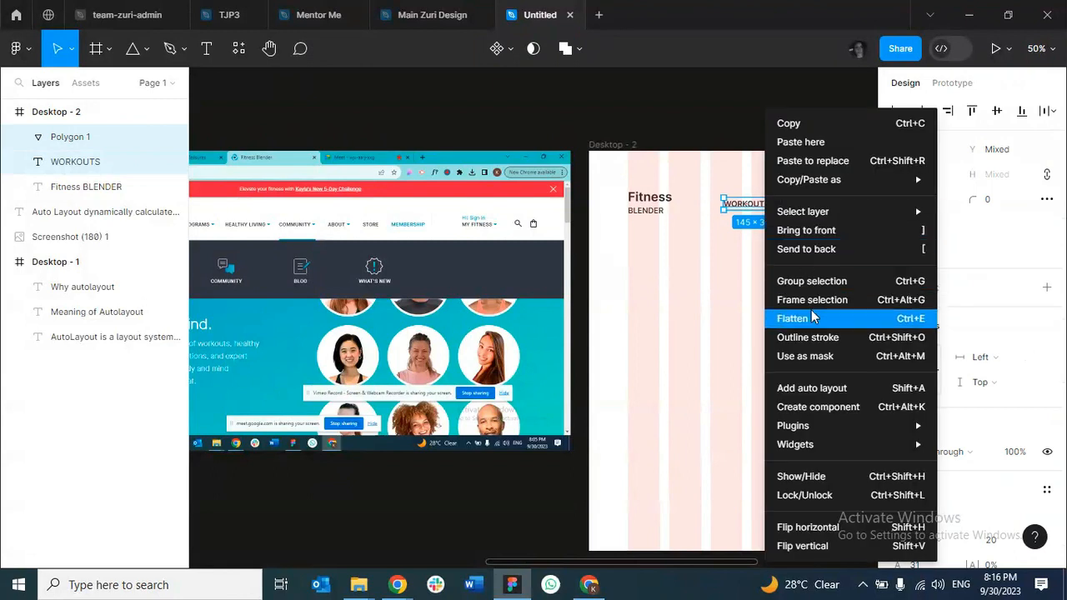
{"action": "left_click", "coordinate": [817, 389]}
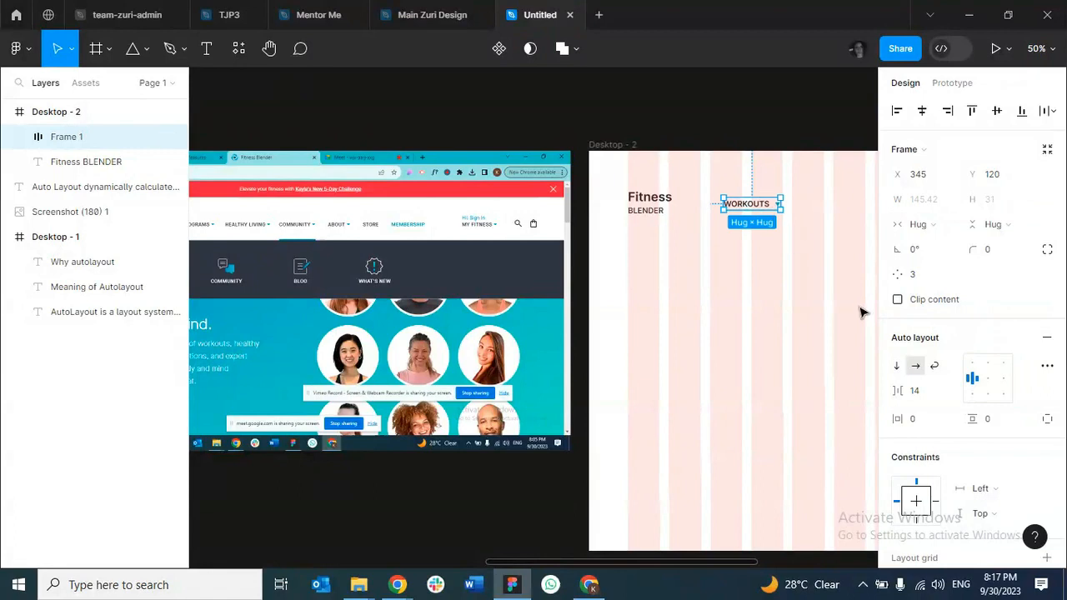
Set the horizontal and vertical padding of the WORKOUTS auto layout frame to 8 and deselect it.
{"action": "left_click", "coordinate": [921, 424]}
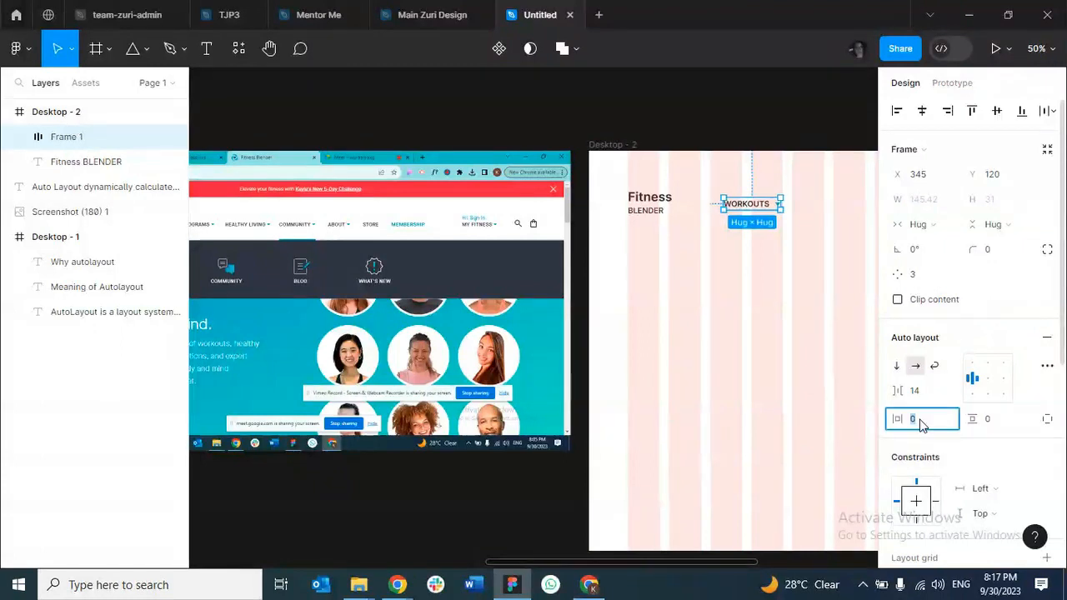
{"action": "type", "text": "8"}
{"action": "key", "text": "Tab"}
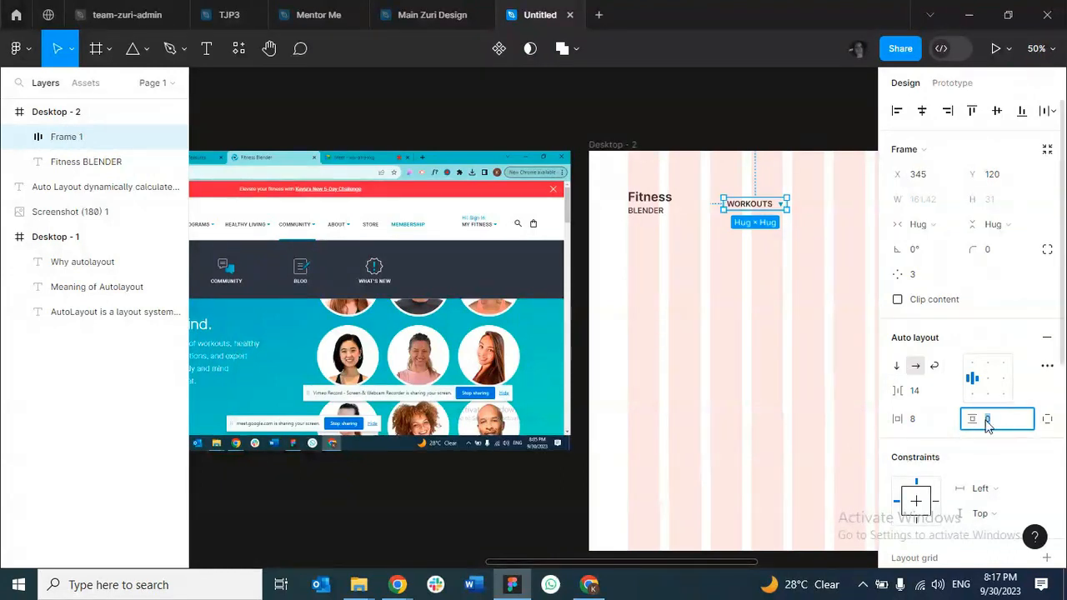
{"action": "type", "text": "8"}
{"action": "key", "text": "Return"}
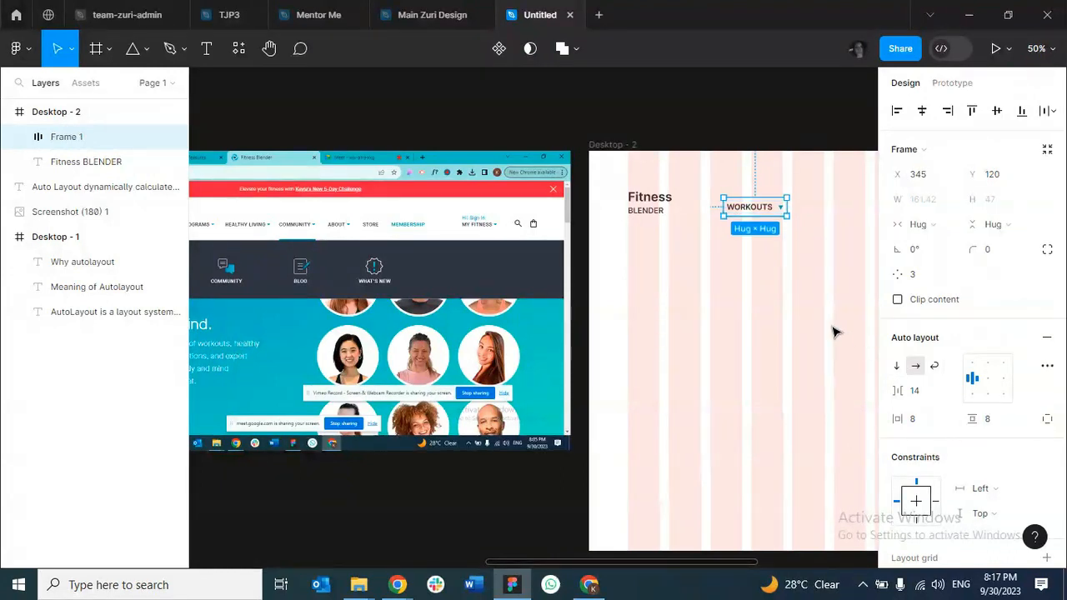
{"action": "left_click", "coordinate": [772, 273]}
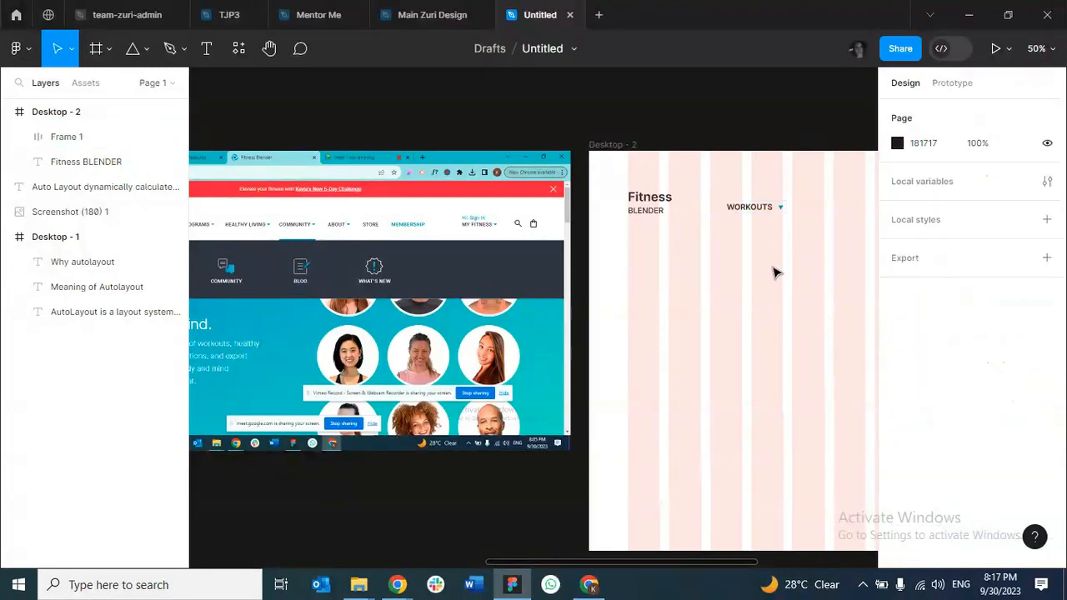
Add a black 000000 inside stroke of weight 1 to the WORKOUTS auto layout frame and deselect it.
{"action": "left_click", "coordinate": [773, 214]}
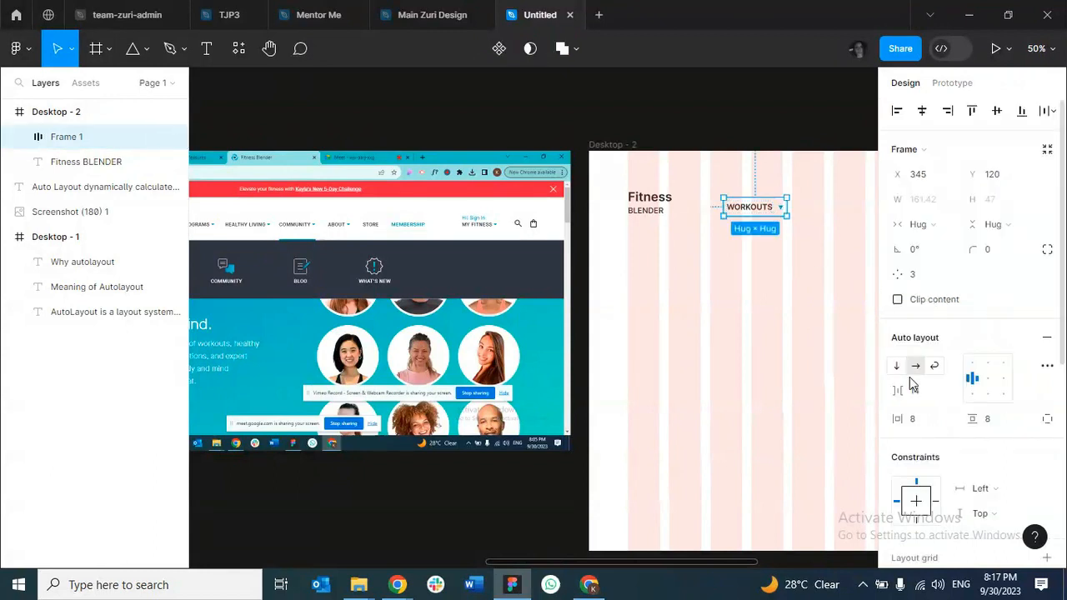
{"action": "scroll", "coordinate": [922, 403], "scroll_direction": "down", "scroll_amount": 3}
{"action": "scroll", "coordinate": [967, 450], "scroll_direction": "down", "scroll_amount": 2}
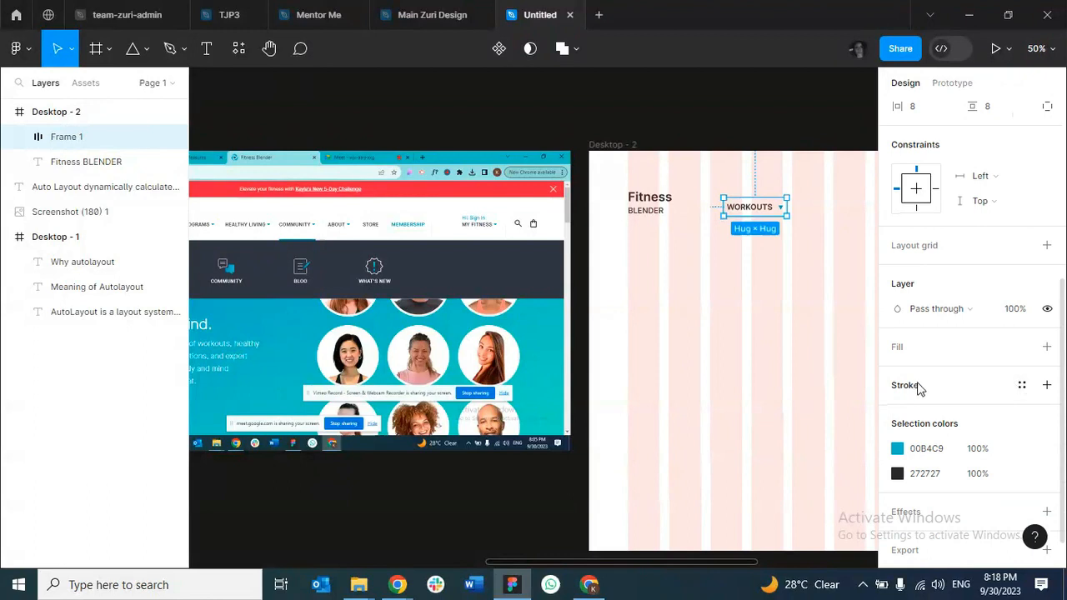
{"action": "left_click", "coordinate": [1022, 387]}
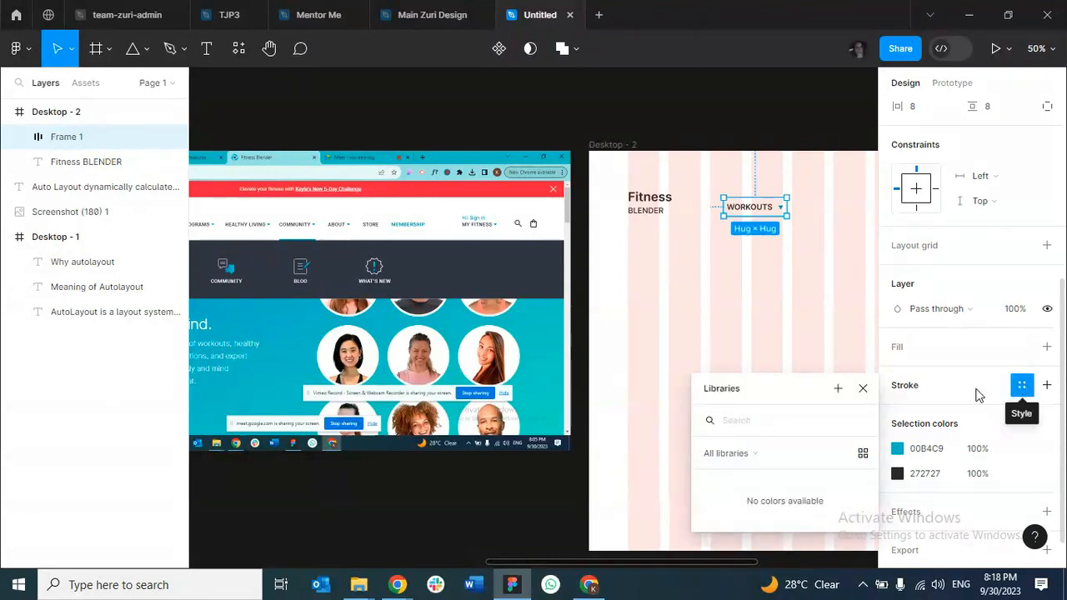
{"action": "left_click", "coordinate": [906, 393]}
{"action": "left_click", "coordinate": [908, 390]}
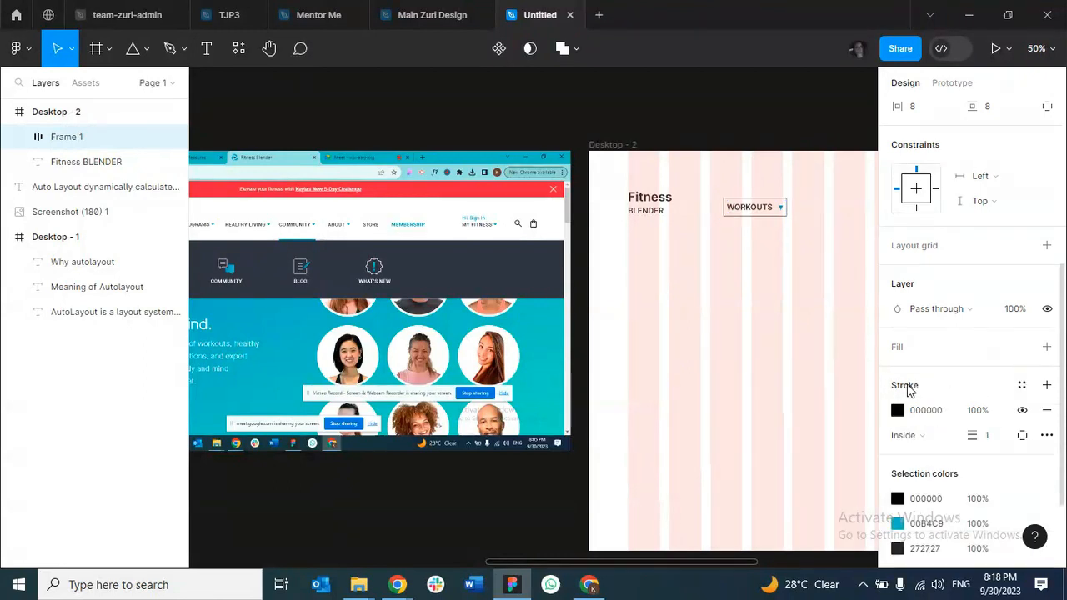
{"action": "left_click", "coordinate": [757, 269]}
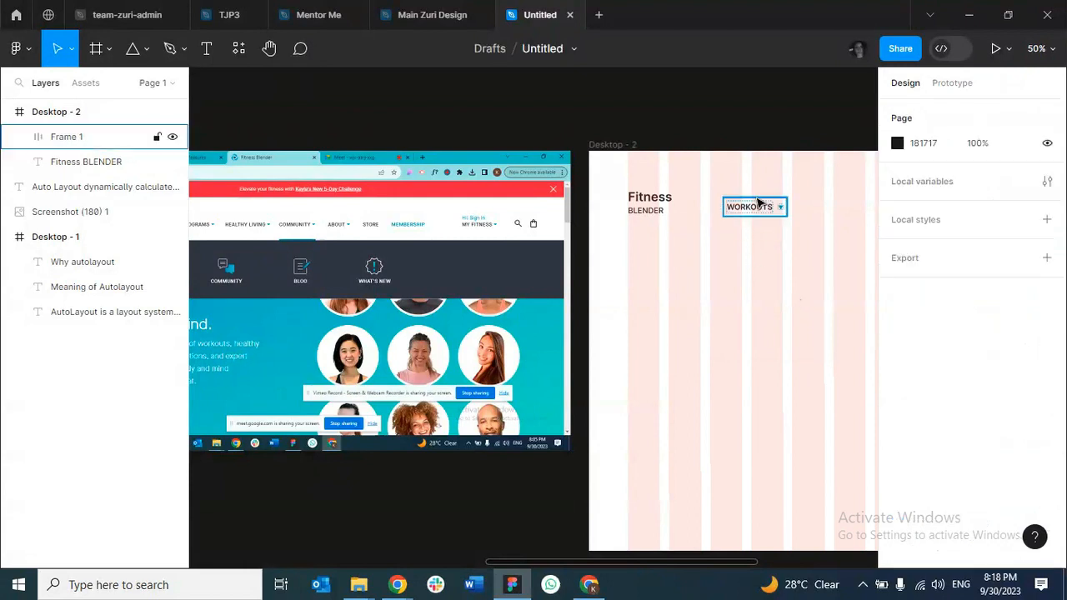
Set the horizontal and vertical padding of the WORKOUTS auto layout frame to 24.
{"action": "left_click", "coordinate": [768, 210]}
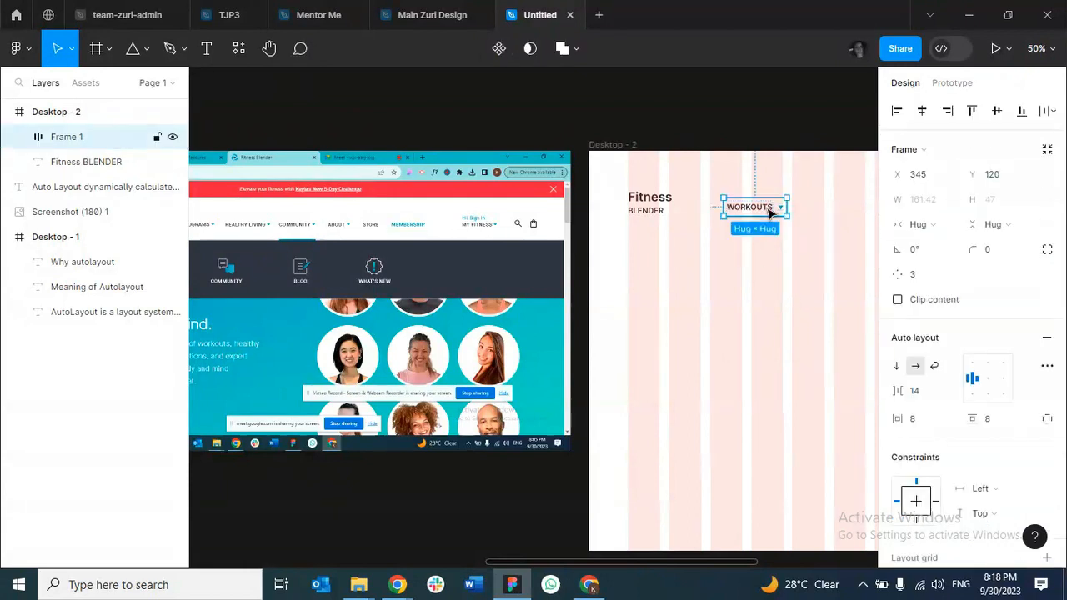
{"action": "left_click", "coordinate": [920, 419]}
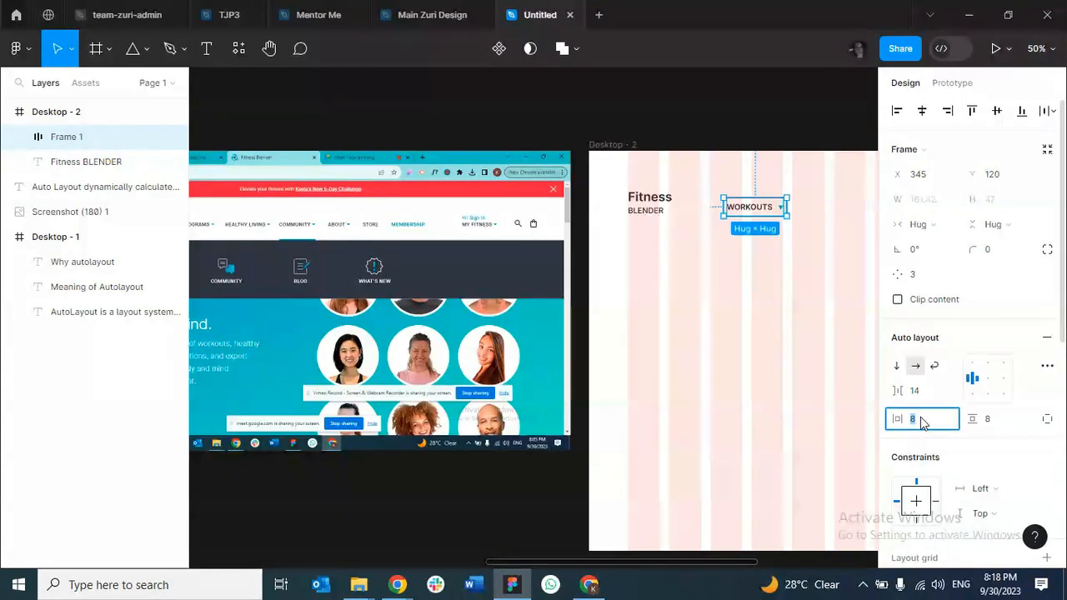
{"action": "type", "text": "24"}
{"action": "key", "text": "Return"}
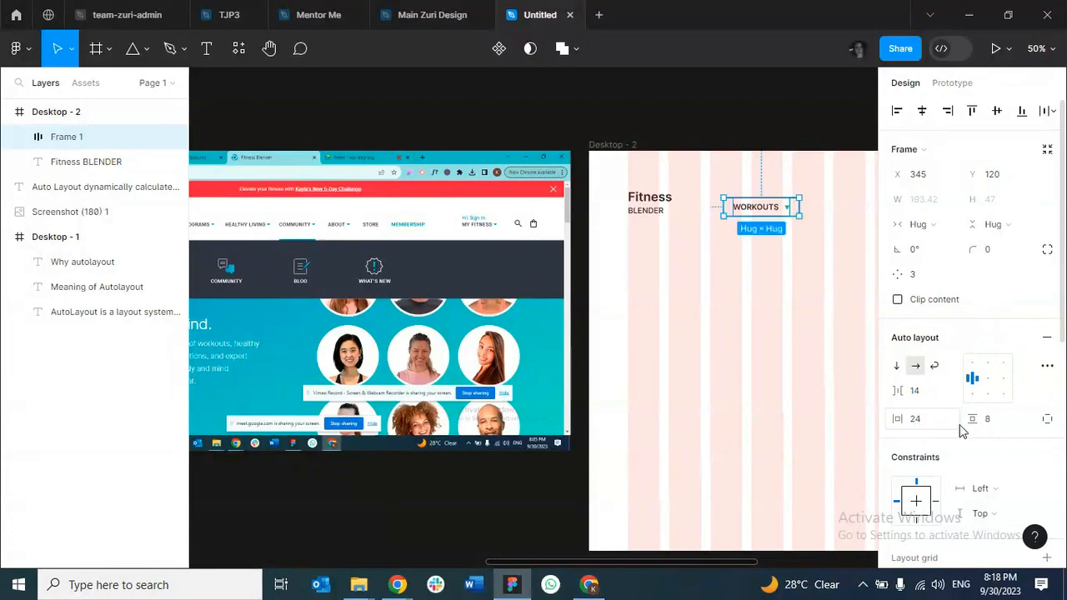
{"action": "left_click", "coordinate": [993, 425]}
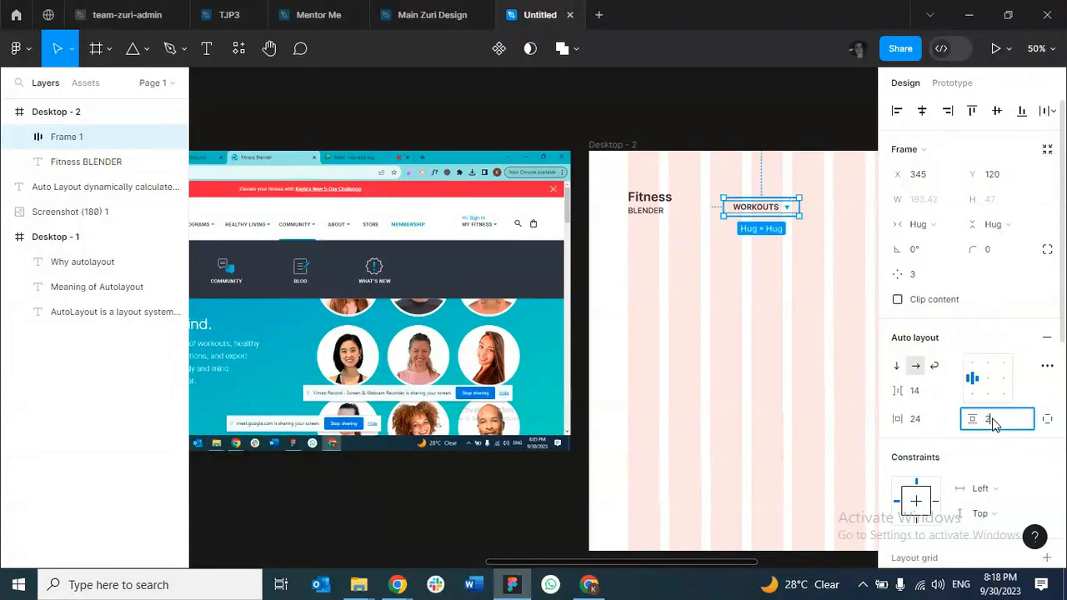
{"action": "key", "text": "Return"}
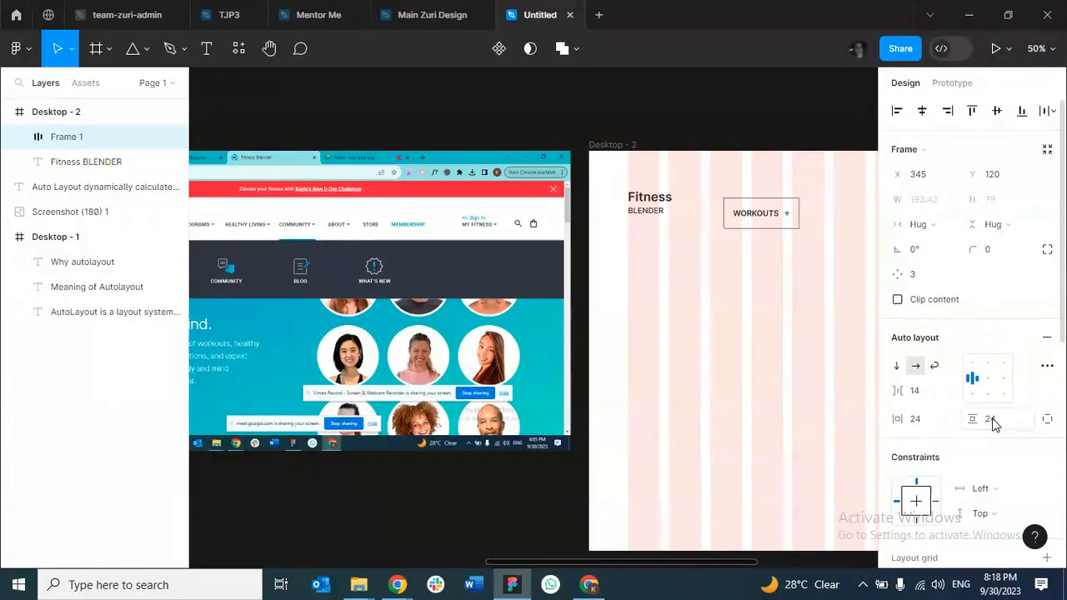
Try centre, top-left and bottom-left alignments on the WORKOUTS auto layout frame, restore left-centre alignment and deselect it.
{"action": "left_click", "coordinate": [792, 284]}
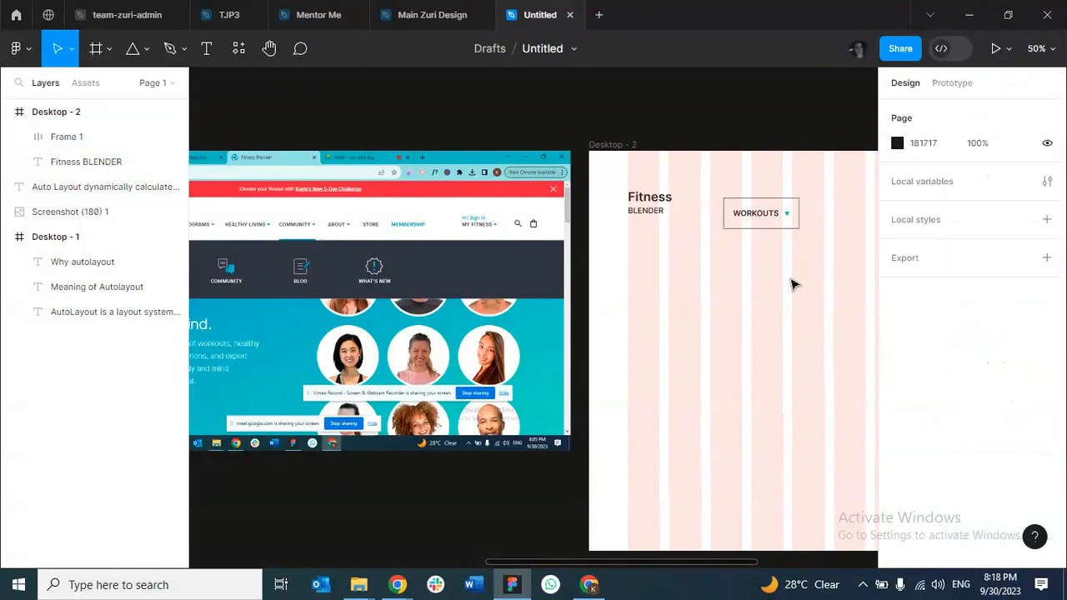
{"action": "left_click", "coordinate": [762, 223]}
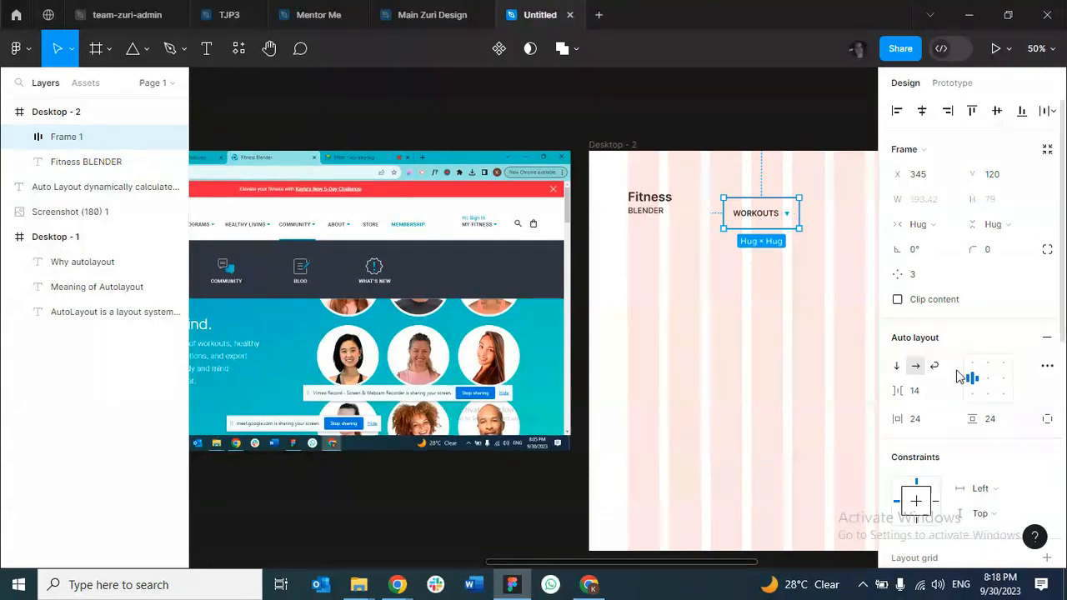
{"action": "left_click", "coordinate": [988, 380]}
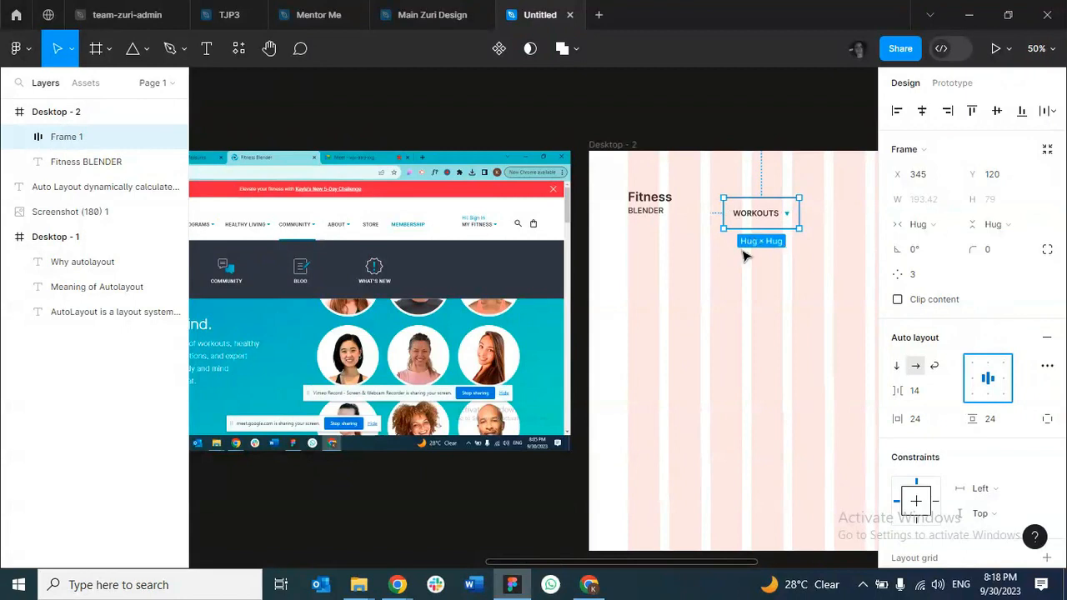
{"action": "left_click", "coordinate": [979, 372]}
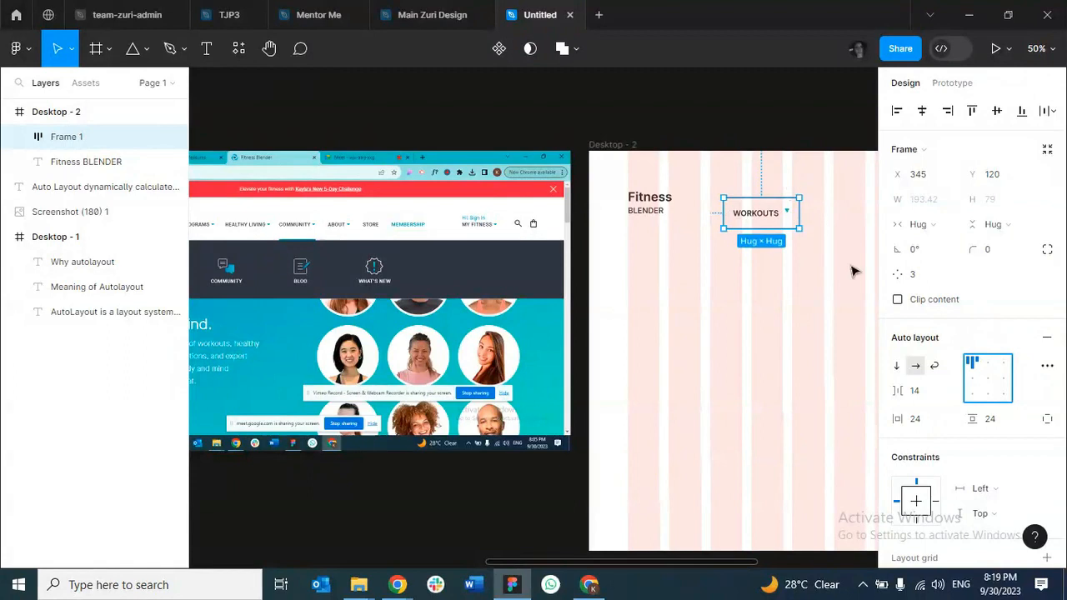
{"action": "left_click", "coordinate": [969, 378]}
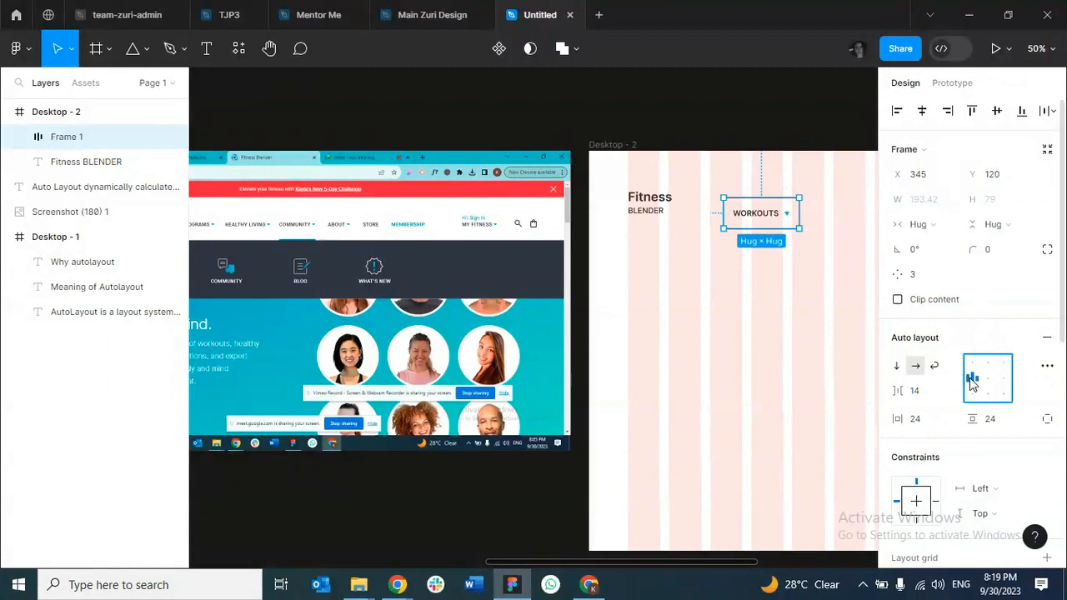
{"action": "left_click", "coordinate": [979, 401]}
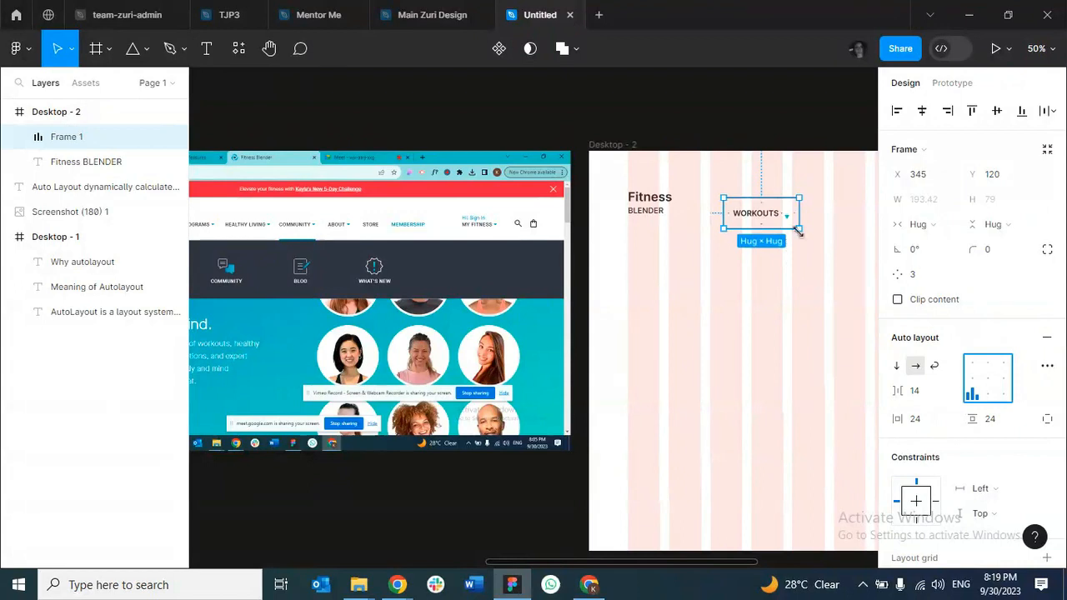
{"action": "left_click", "coordinate": [973, 381]}
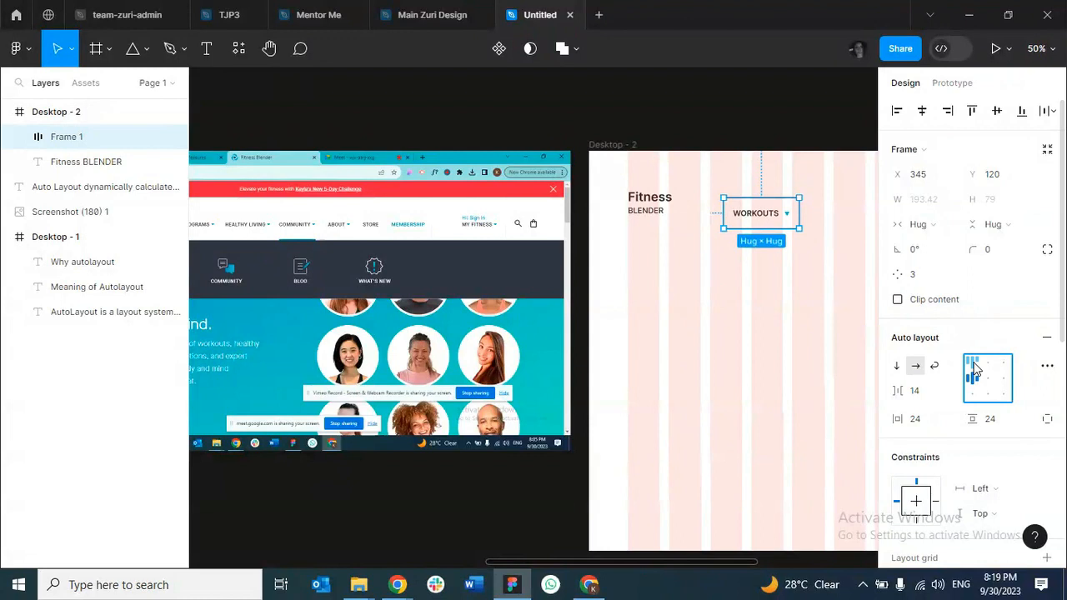
{"action": "left_click", "coordinate": [973, 365]}
{"action": "left_click", "coordinate": [976, 390]}
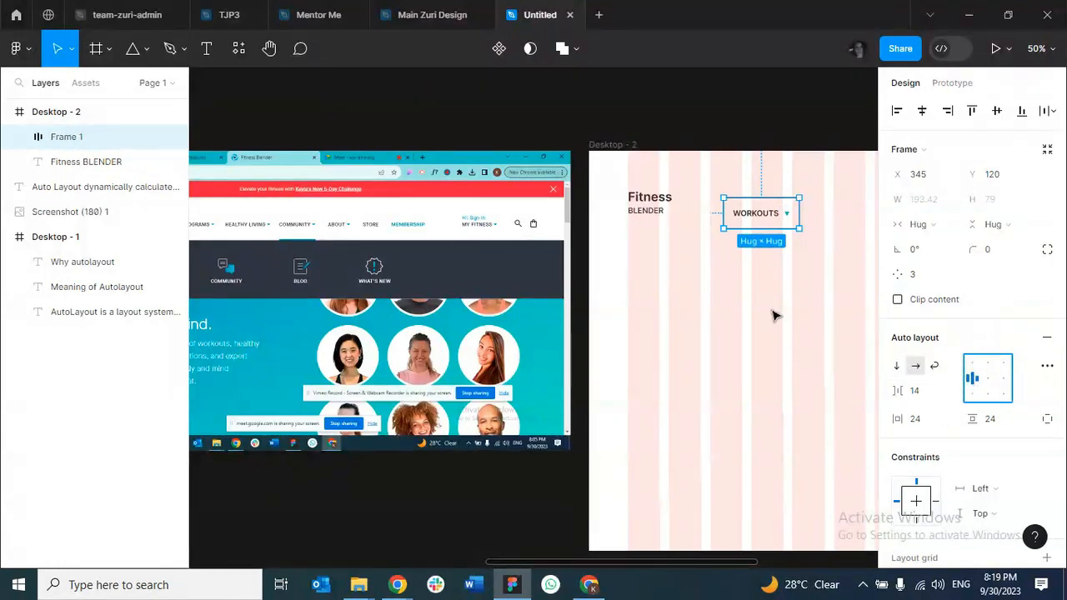
{"action": "left_click", "coordinate": [766, 266]}
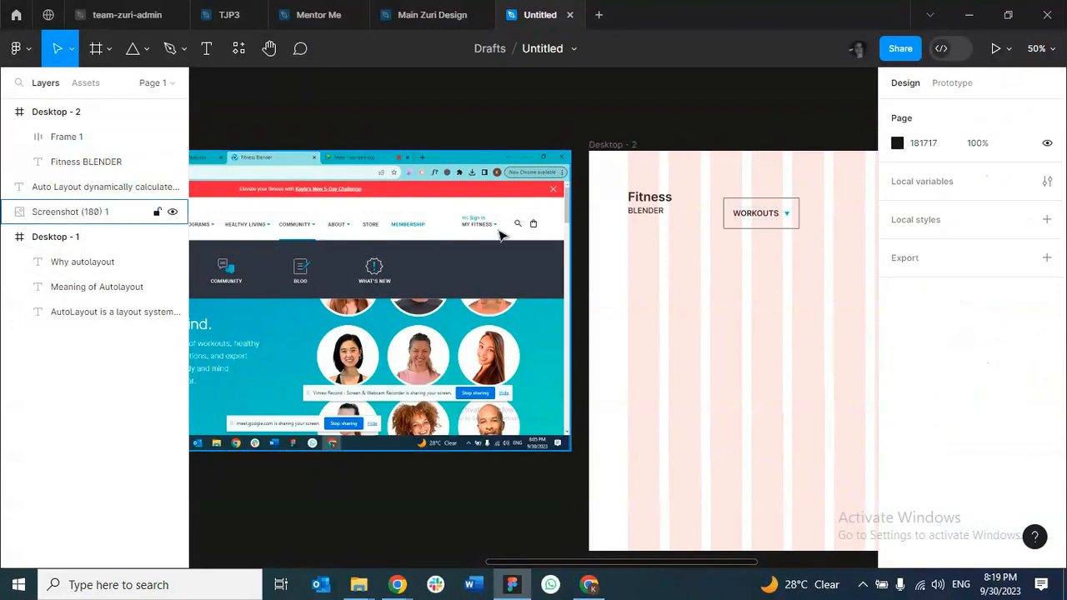
Set the spacing between items in the WORKOUTS auto layout frame to 16.
{"action": "left_click", "coordinate": [761, 222]}
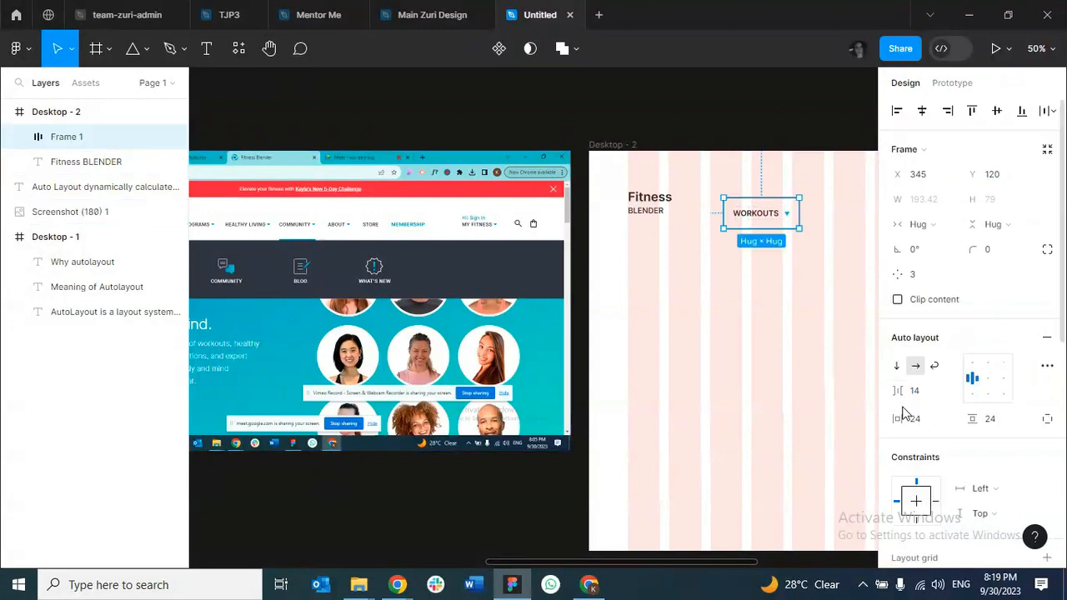
{"action": "scroll", "coordinate": [889, 388], "scroll_direction": "down", "scroll_amount": 3}
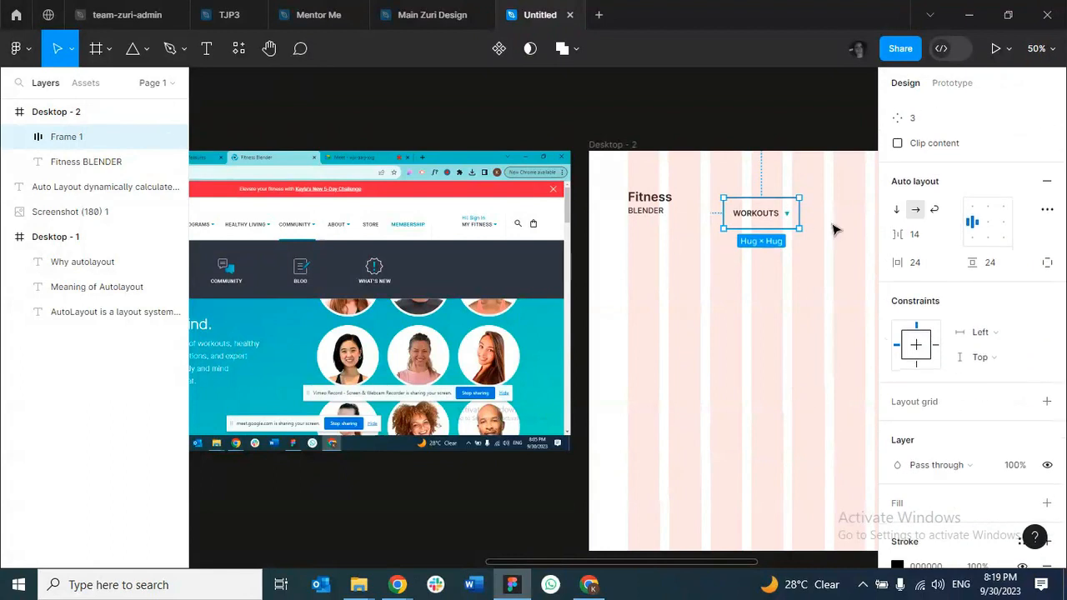
{"action": "left_click", "coordinate": [914, 236]}
{"action": "type", "text": "16"}
{"action": "key", "text": "Return"}
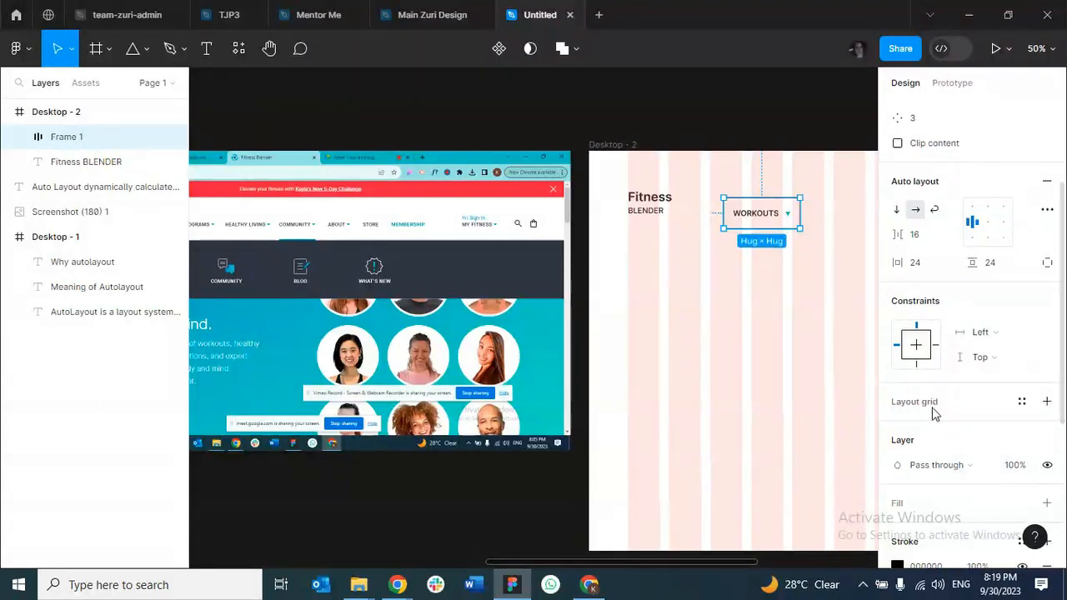
Hide the black stroke of the WORKOUTS auto layout frame and show it again.
{"action": "scroll", "coordinate": [950, 433], "scroll_direction": "down", "scroll_amount": 3}
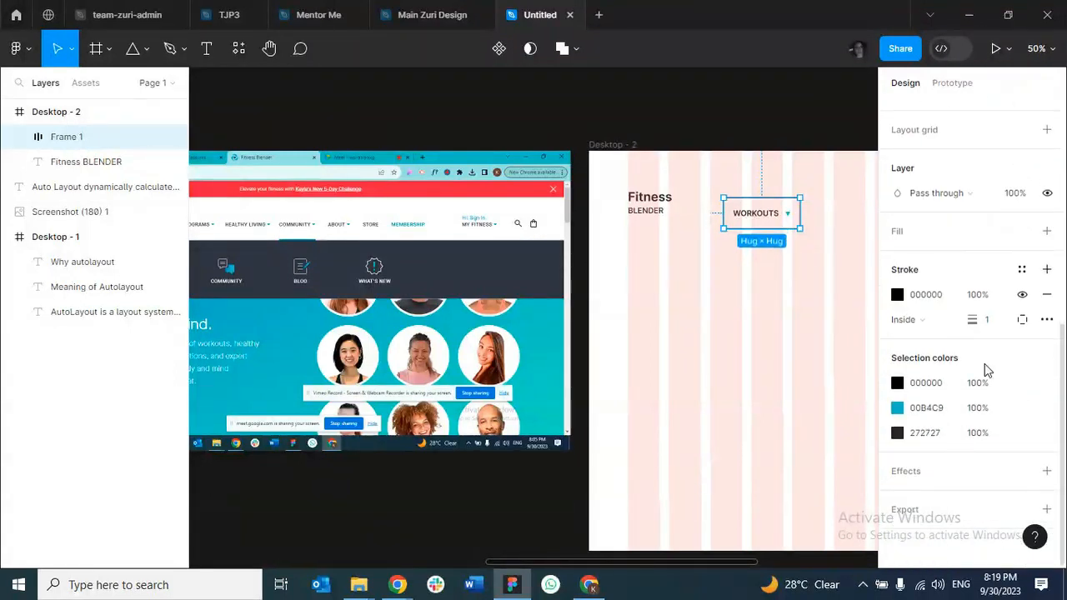
{"action": "left_click", "coordinate": [1022, 295]}
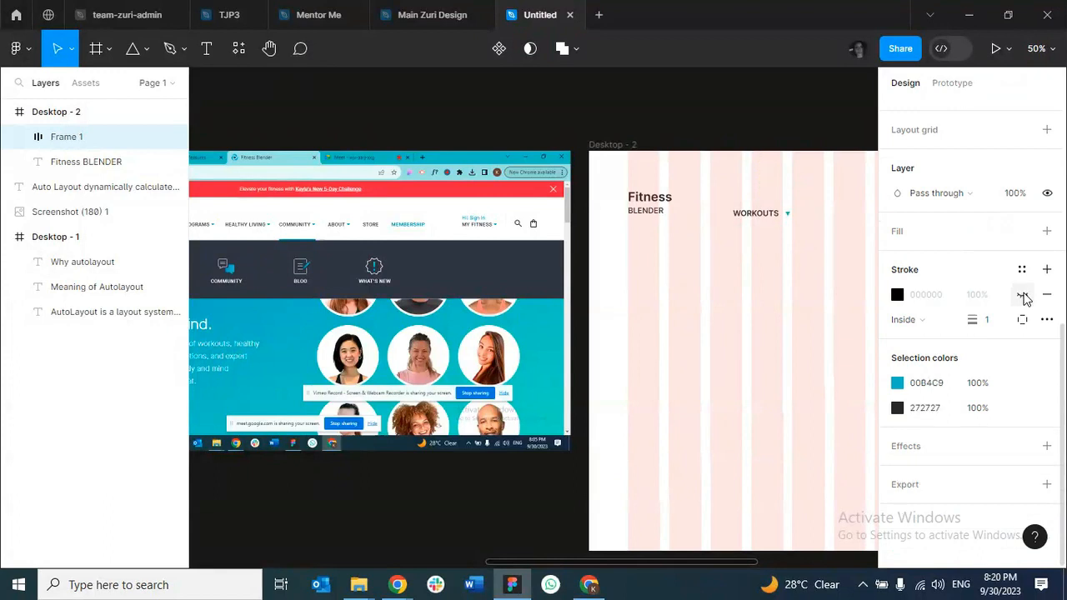
{"action": "right_click", "coordinate": [788, 218]}
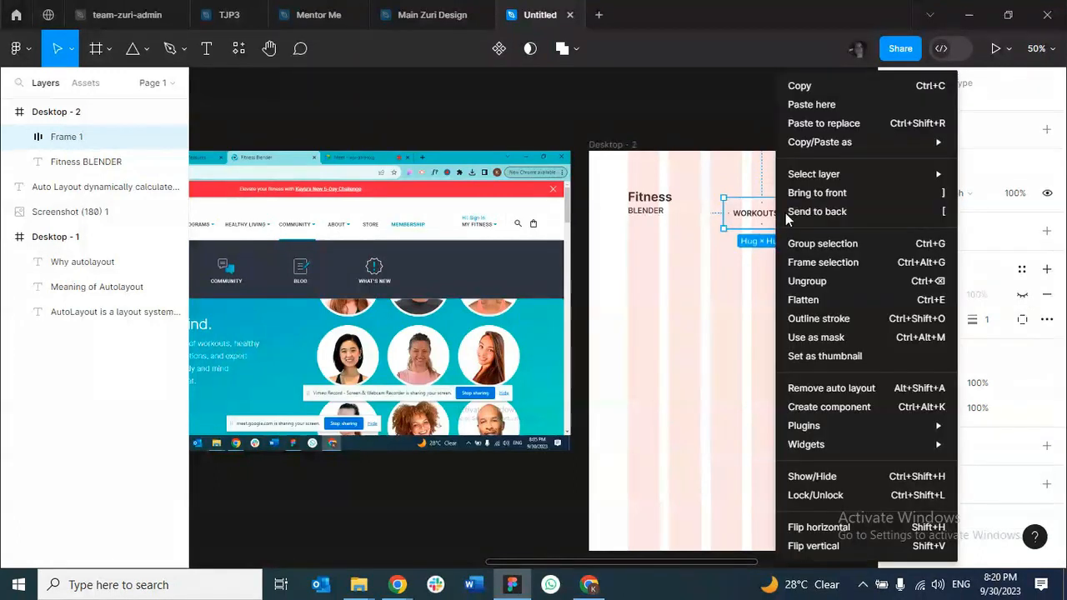
{"action": "left_click", "coordinate": [659, 290]}
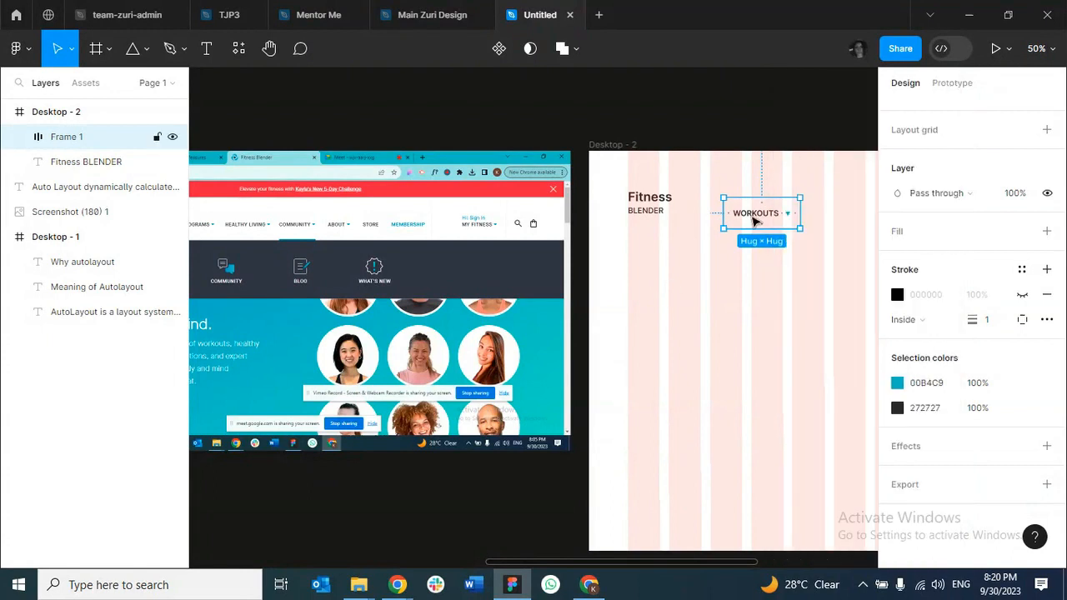
{"action": "left_click", "coordinate": [1021, 294]}
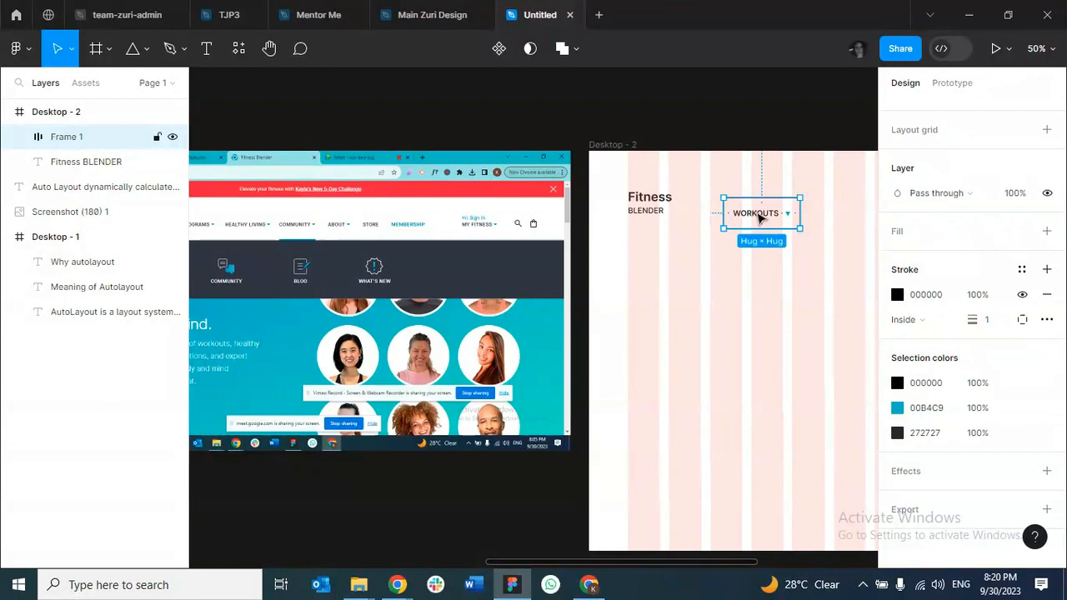
Move the WORKOUTS text and its triangle out of the auto layout frame onto the area below, and select the emptied frame.
{"action": "double_click", "coordinate": [758, 218]}
{"action": "left_click_drag", "start_coordinate": [758, 215], "coordinate": [668, 264]}
{"action": "left_click_drag", "start_coordinate": [736, 215], "coordinate": [733, 280]}
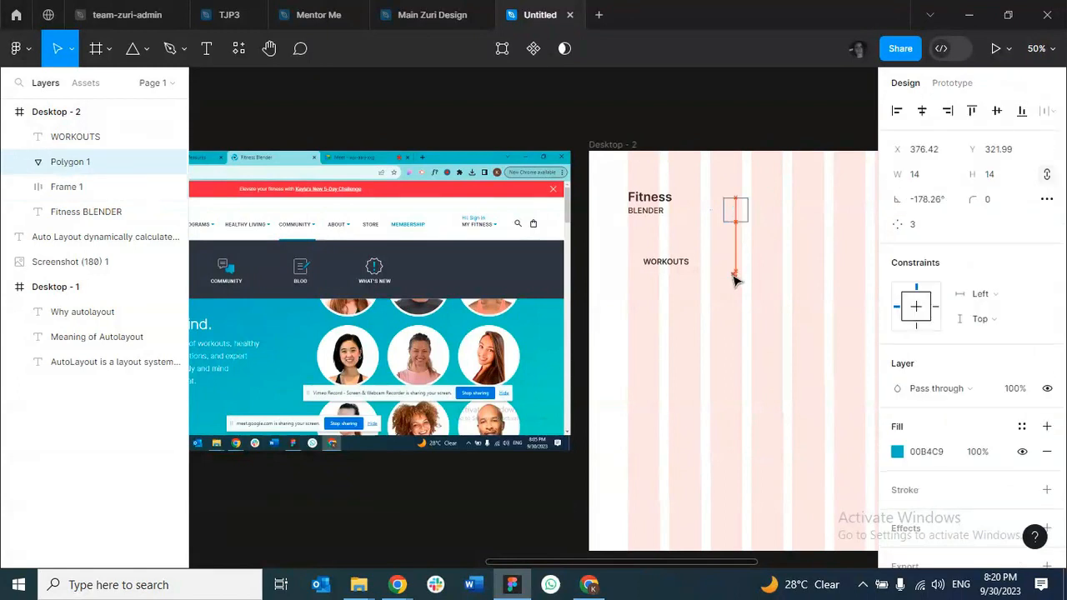
{"action": "left_click", "coordinate": [737, 213]}
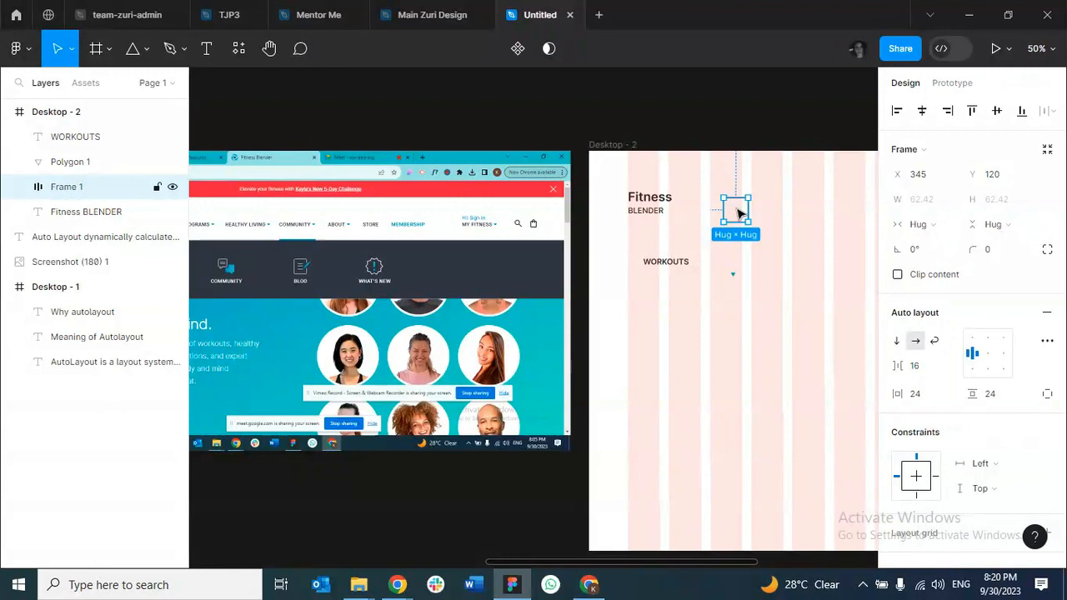
Undo moving the triangle and the WORKOUTS text out of the auto layout frame.
{"action": "key", "text": "ctrl+z"}
{"action": "key", "text": "ctrl+z"}
{"action": "key", "text": "ctrl+z"}
{"action": "key", "text": "ctrl+z"}
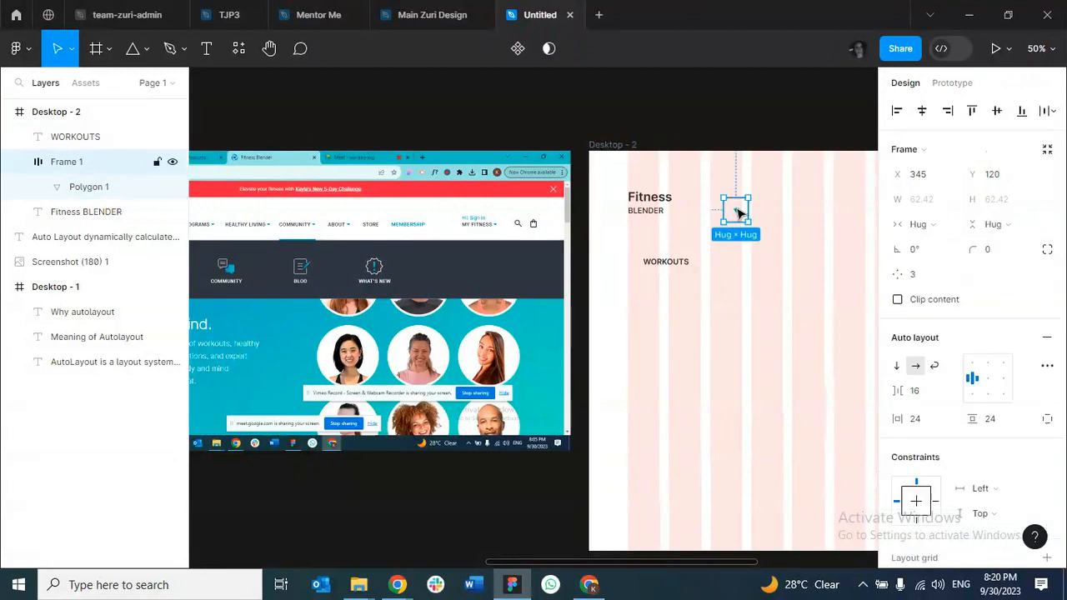
{"action": "key", "text": "ctrl+z"}
{"action": "key", "text": "ctrl+z"}
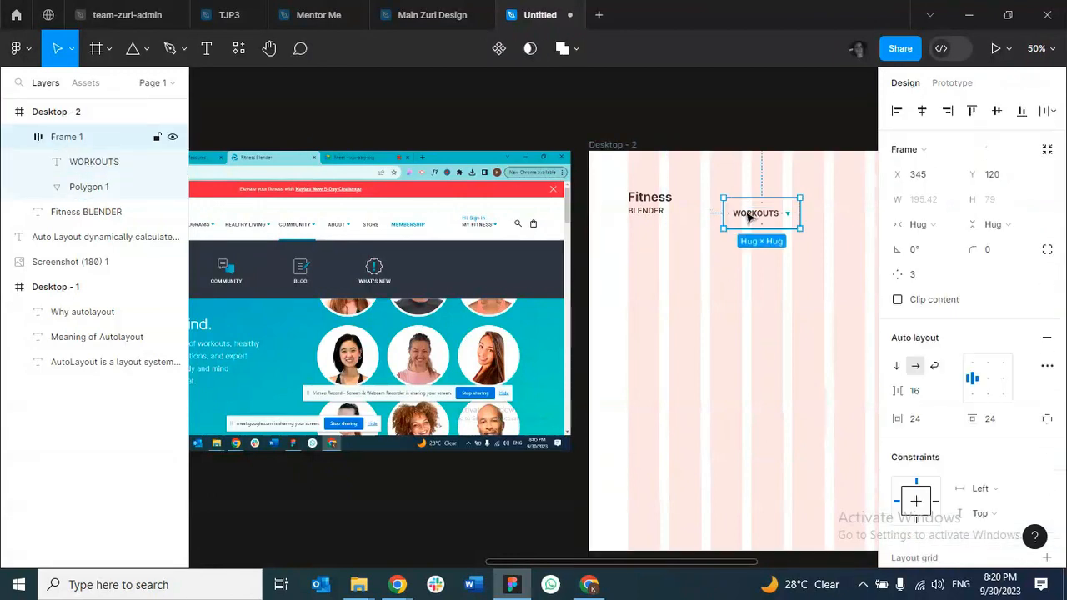
Ungroup the WORKOUTS auto layout frame into its separate text and triangle.
{"action": "left_click", "coordinate": [749, 314]}
{"action": "left_click", "coordinate": [754, 221]}
{"action": "right_click", "coordinate": [760, 217]}
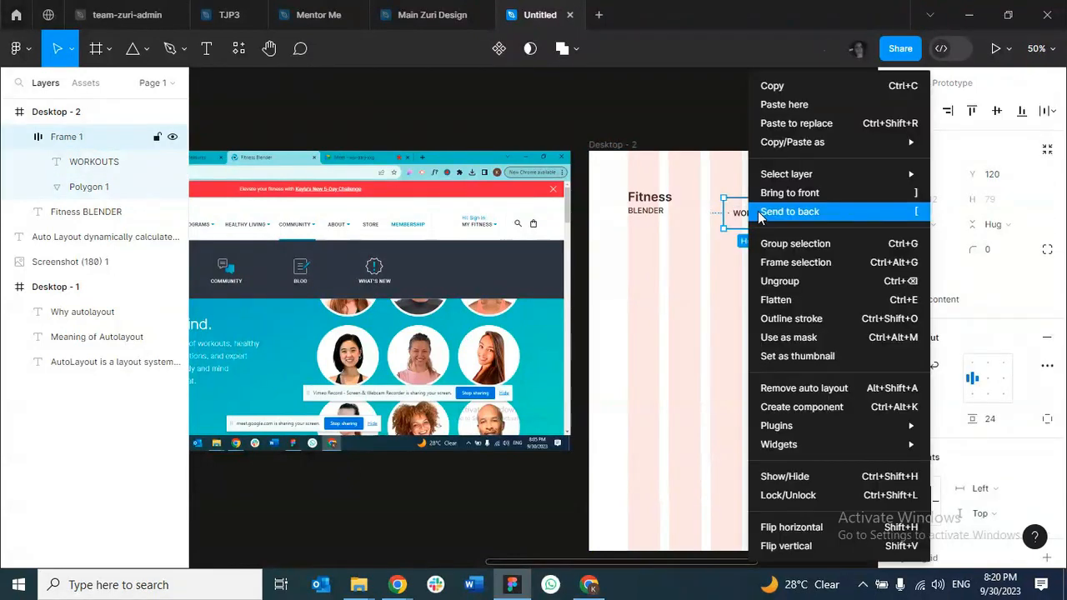
{"action": "left_click", "coordinate": [774, 281]}
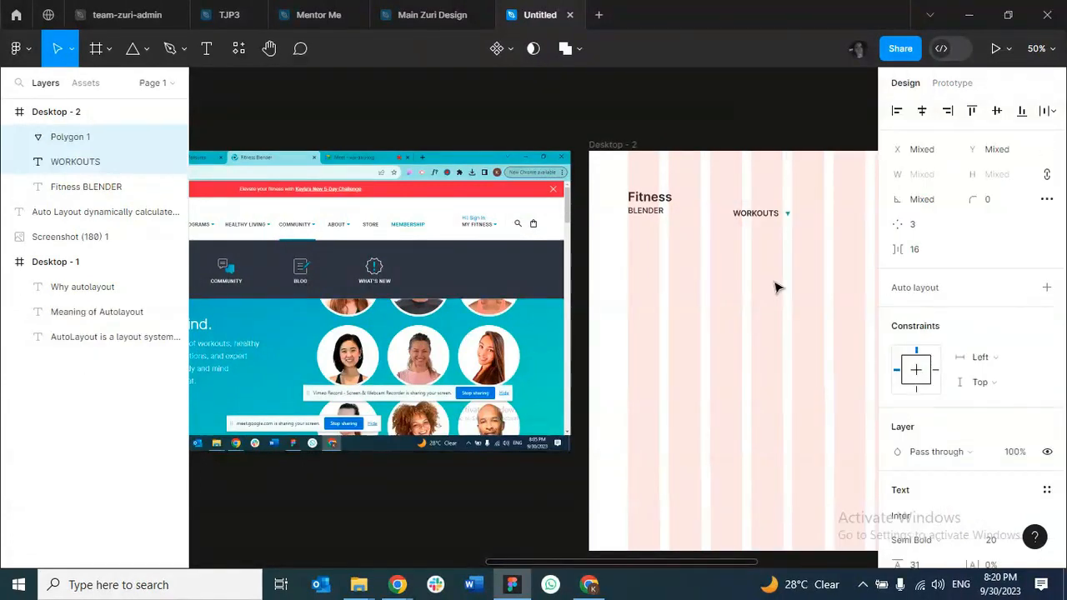
Shift the WORKOUTS text slightly left to X 361 and add auto layout to it together with its triangle.
{"action": "left_click", "coordinate": [765, 242]}
{"action": "mouse_move", "coordinate": [772, 223]}
{"action": "left_mouse_down"}
{"action": "mouse_move", "coordinate": [742, 219]}
{"action": "mouse_move", "coordinate": [777, 217]}
{"action": "left_mouse_up"}
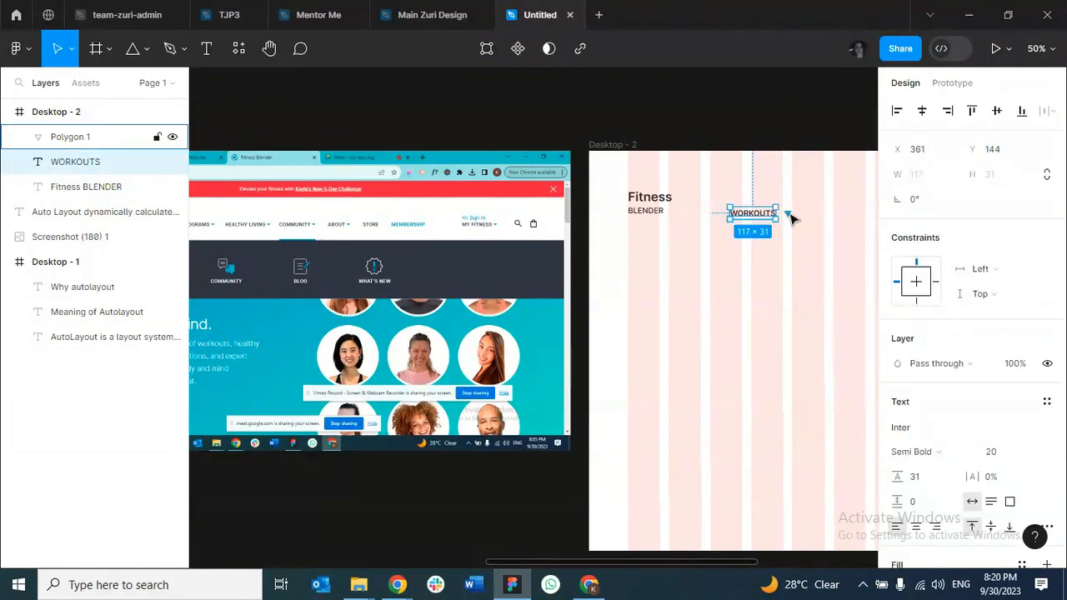
{"action": "left_click", "coordinate": [789, 215], "text": "shift"}
{"action": "key", "text": "shift+a"}
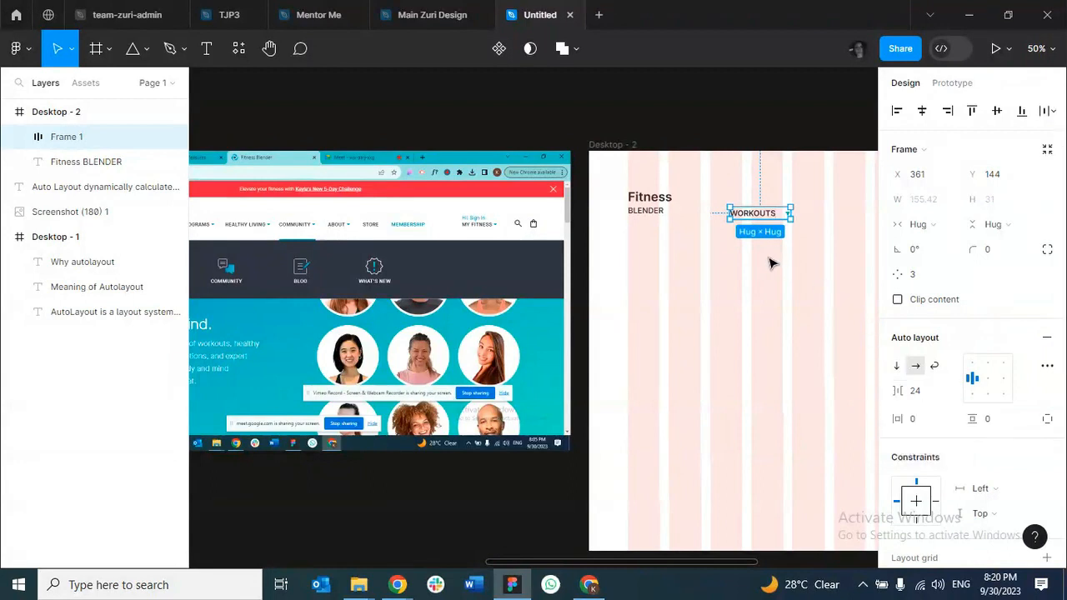
Move the WORKOUTS frame closer to the Fitness BLENDER logo, at X 309 and Y 114, checking the distance between them.
{"action": "left_click_drag", "start_coordinate": [757, 215], "coordinate": [737, 205]}
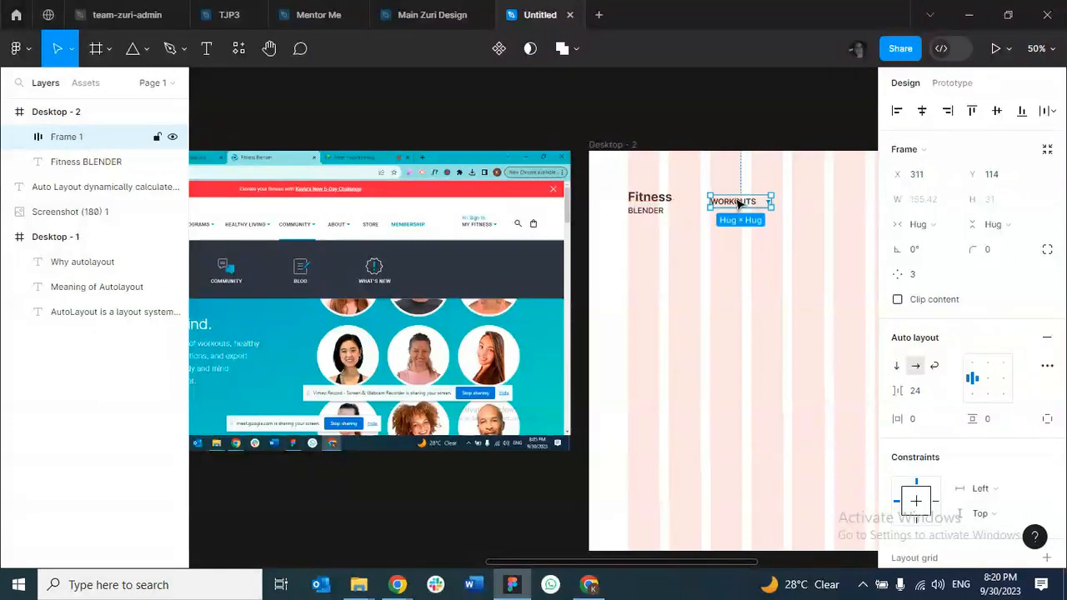
{"action": "key", "text": "alt"}
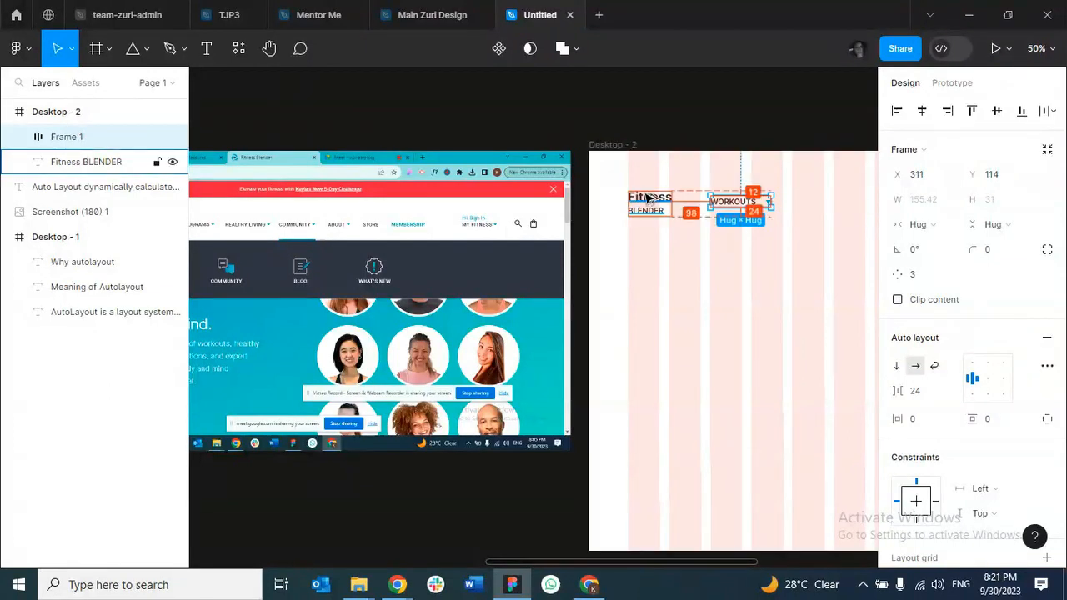
{"action": "key", "text": "alt"}
{"action": "key", "text": "Left"}
{"action": "key", "text": "Left"}
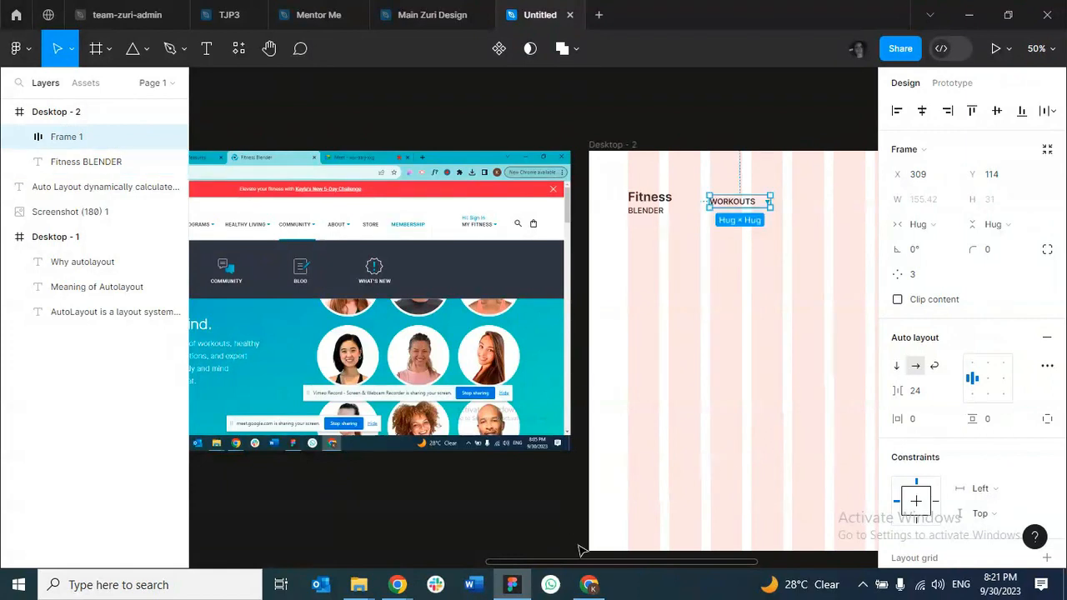
Duplicate the WORKOUTS frame and place the copy to its right at X 497 and Y 114.
{"action": "mouse_move", "coordinate": [588, 564]}
{"action": "left_mouse_down"}
{"action": "mouse_move", "coordinate": [543, 568]}
{"action": "mouse_move", "coordinate": [608, 566]}
{"action": "left_mouse_up"}
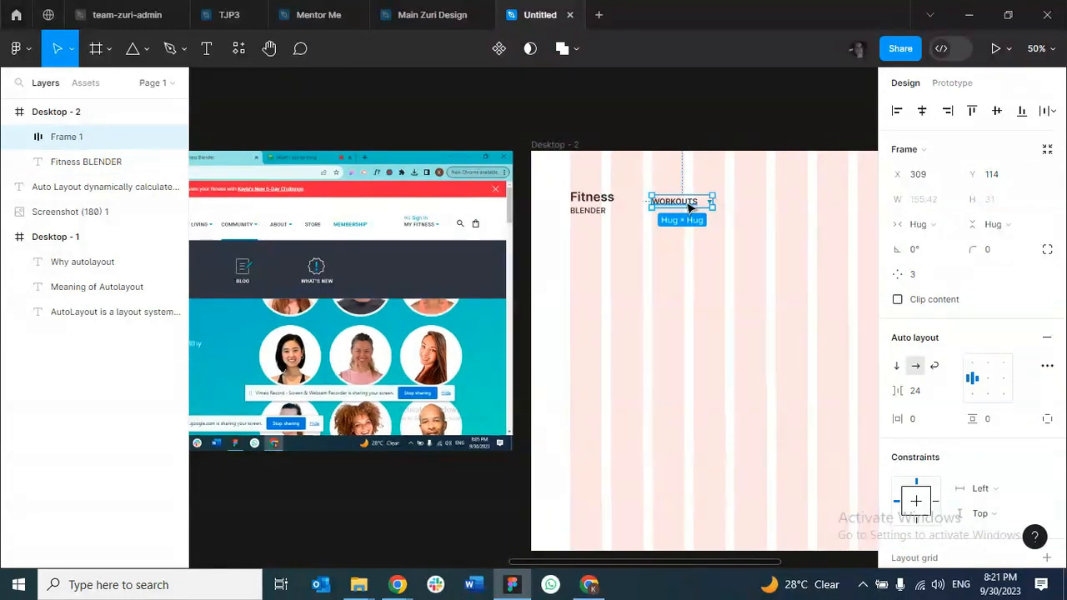
{"action": "key", "text": "ctrl+d"}
{"action": "left_click_drag", "start_coordinate": [688, 207], "coordinate": [764, 208]}
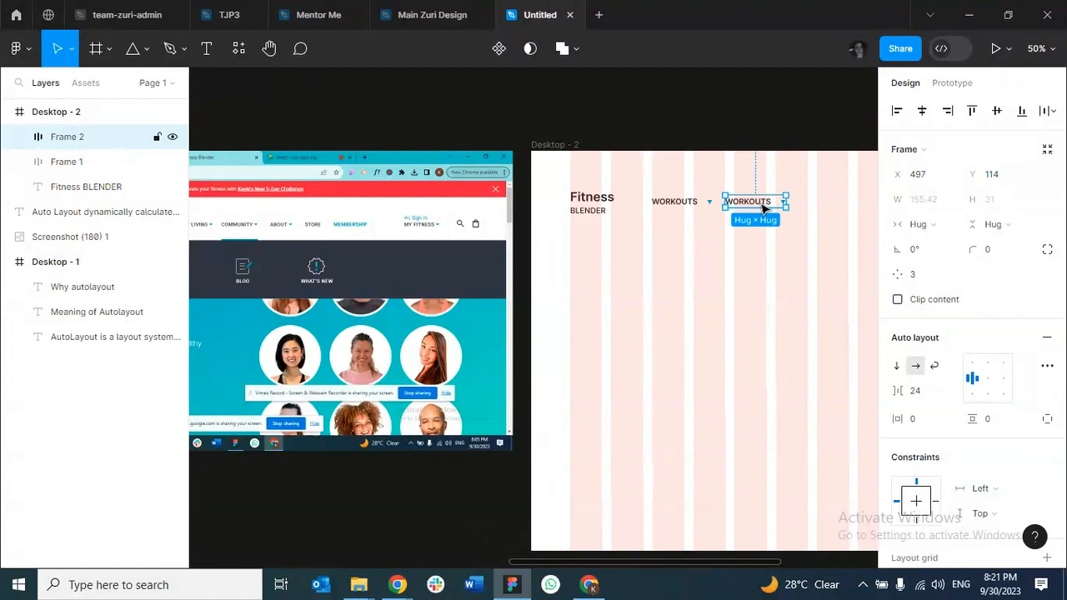
Replace the text of the duplicated navigation item with PROGRAMS.
{"action": "double_click", "coordinate": [764, 208]}
{"action": "double_click", "coordinate": [761, 204]}
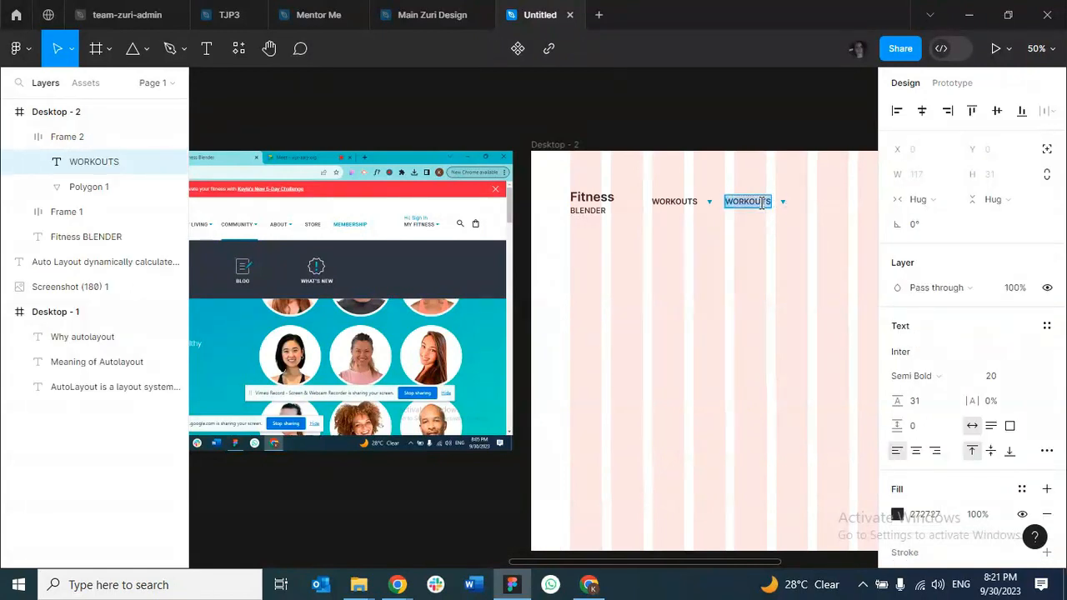
{"action": "type", "text": "P"}
{"action": "type", "text": "E"}
{"action": "key", "text": "BackSpace"}
{"action": "type", "text": "ROGRAMS"}
{"action": "key", "text": "Escape"}
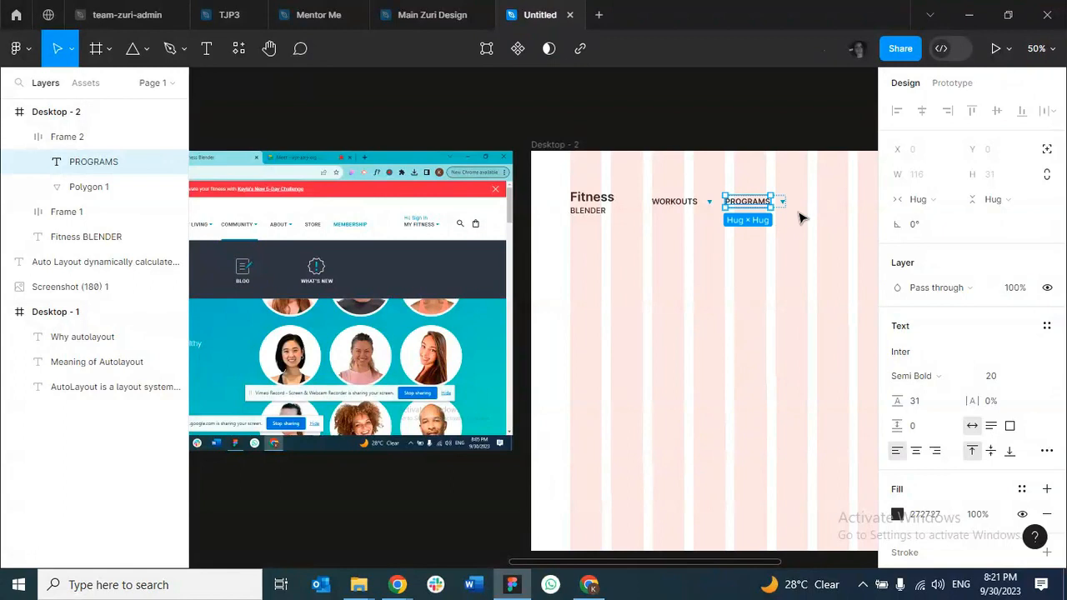
Duplicate the PROGRAMS auto layout frame and place the copy to its right in the same row.
{"action": "left_click", "coordinate": [783, 217]}
{"action": "left_click", "coordinate": [780, 209]}
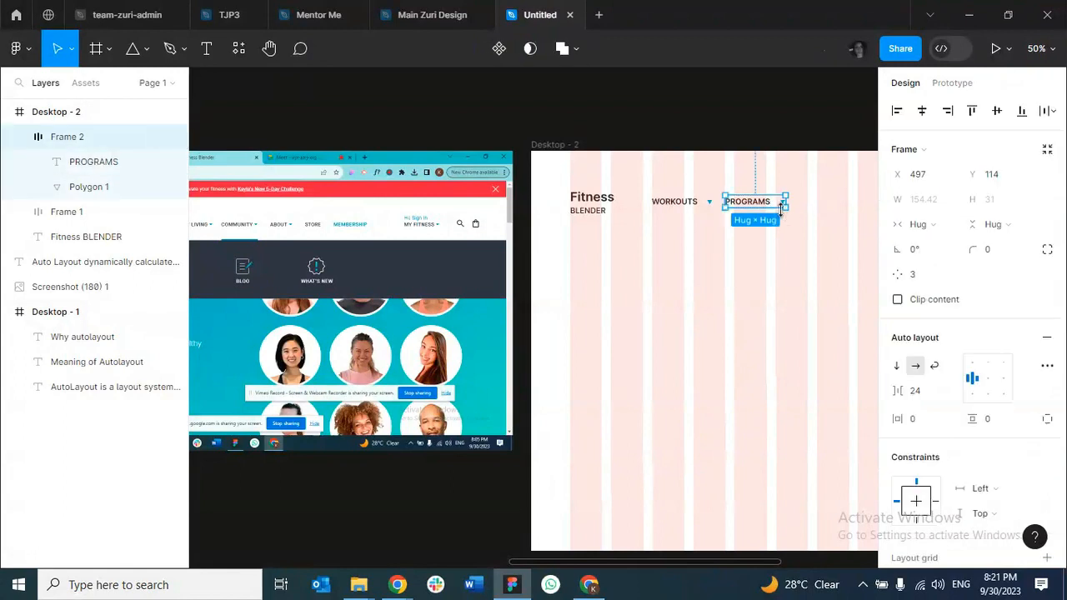
{"action": "key", "text": "ctrl+d"}
{"action": "left_click_drag", "start_coordinate": [750, 205], "coordinate": [827, 204]}
Replace the text of the second PROGRAMS navigation item with HEALTHY LIVING.
{"action": "double_click", "coordinate": [827, 204]}
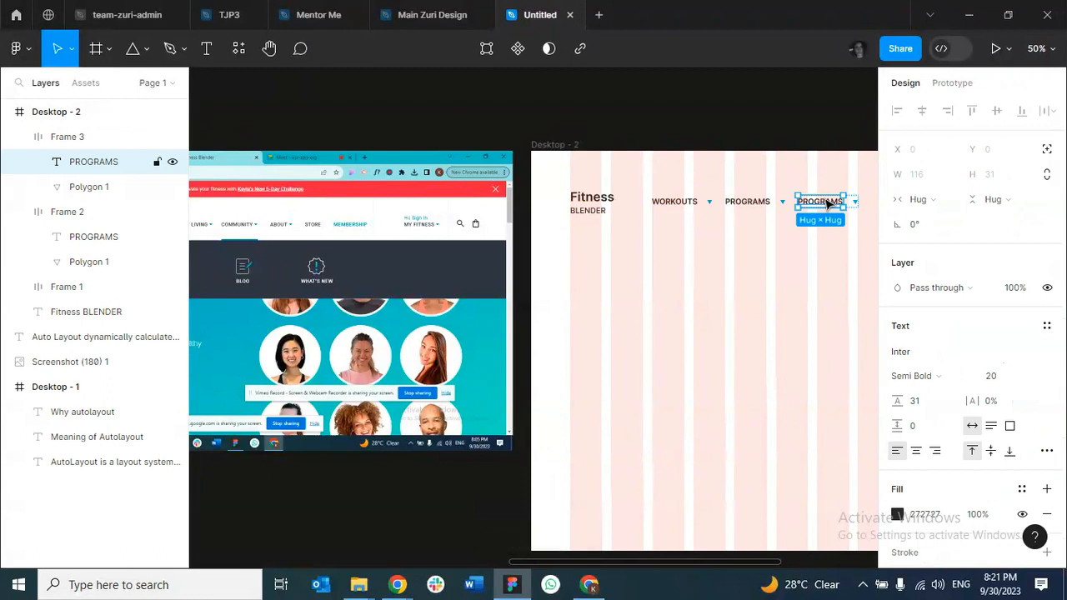
{"action": "double_click", "coordinate": [825, 200]}
{"action": "type", "text": "HEALTHY LI"}
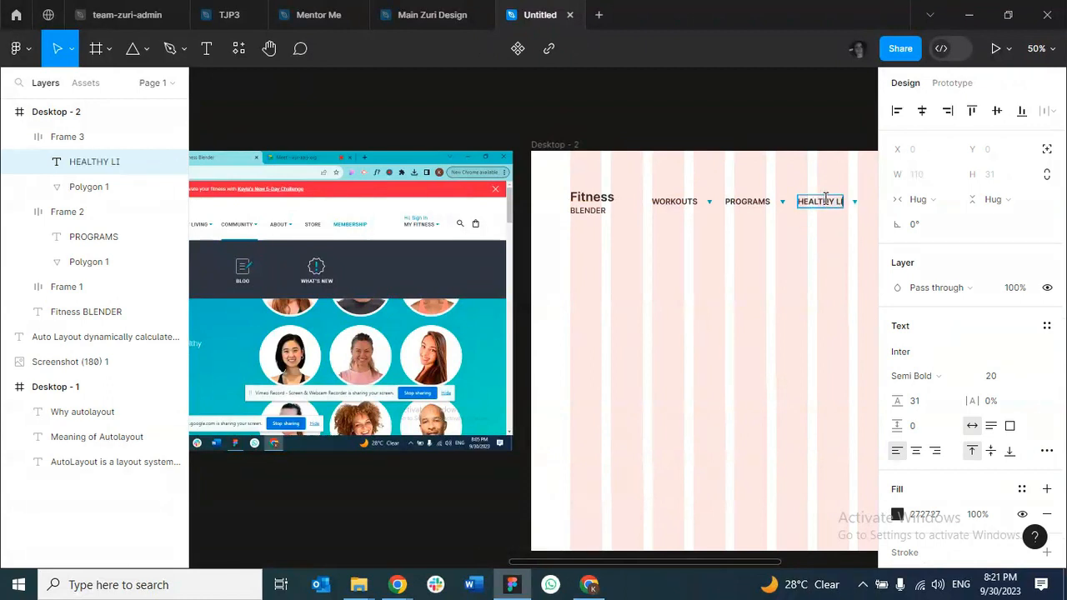
{"action": "type", "text": "VING"}
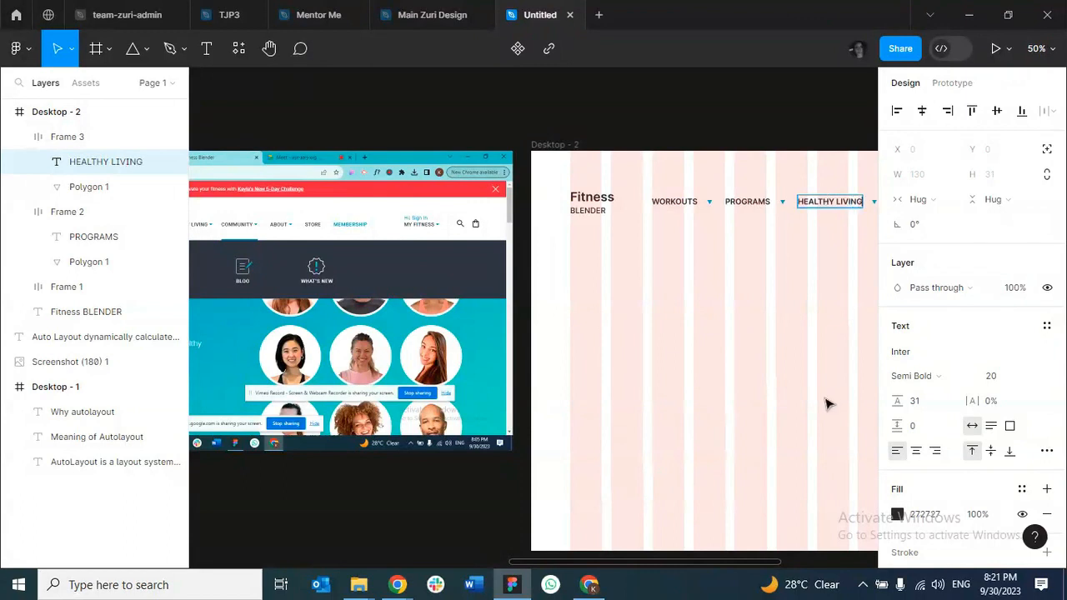
Duplicate the HEALTHY LIVING auto layout frame and place the copy to its right at X 926 and Y 114.
{"action": "left_click_drag", "start_coordinate": [664, 570], "coordinate": [735, 563]}
{"action": "left_click", "coordinate": [699, 245]}
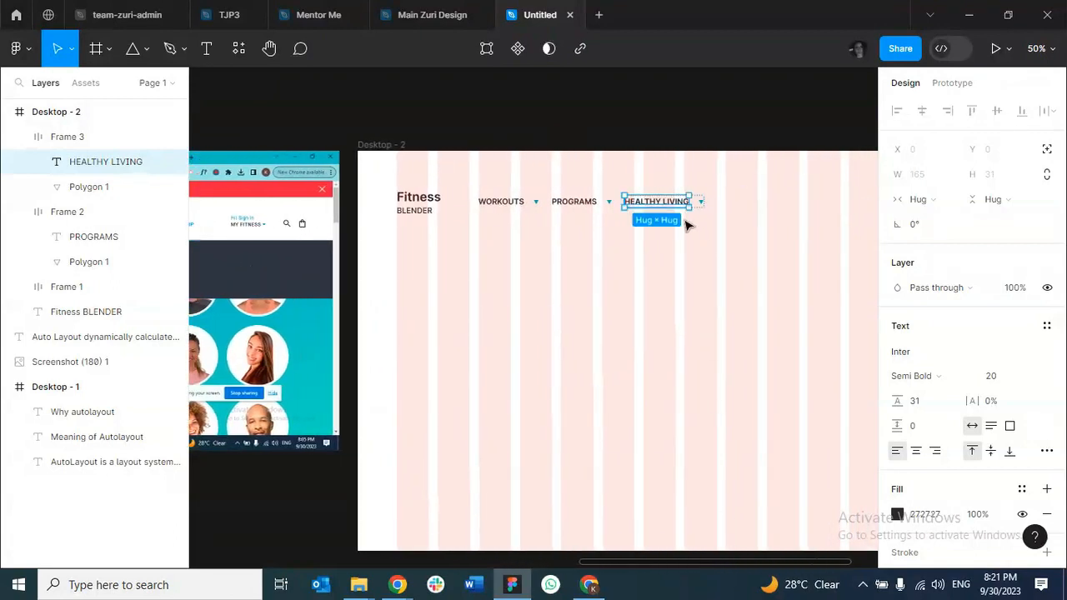
{"action": "left_click", "coordinate": [687, 223]}
{"action": "left_click", "coordinate": [676, 205]}
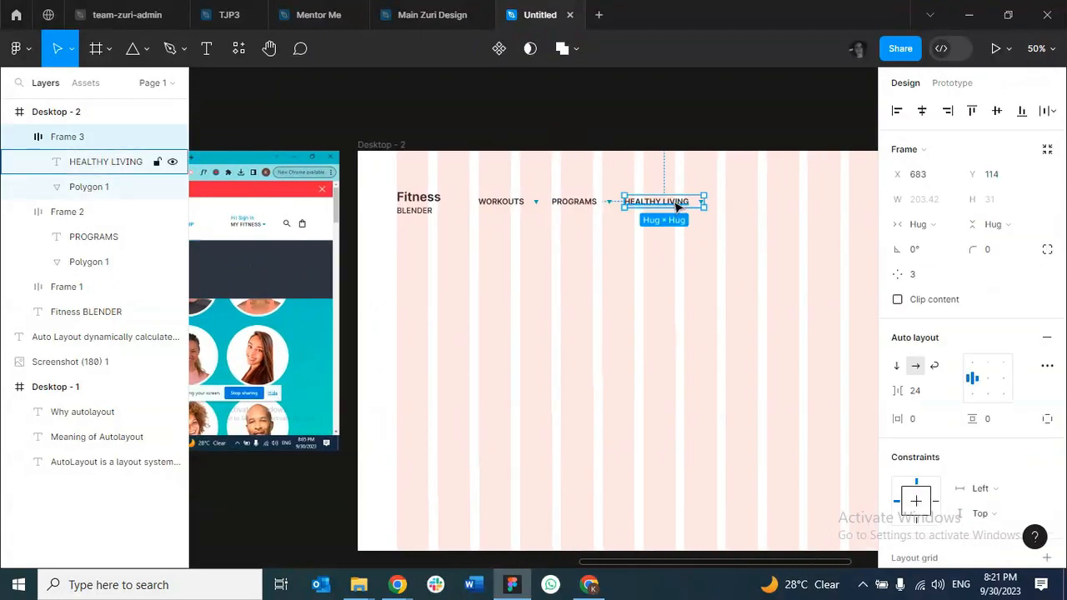
{"action": "key", "text": "ctrl+d"}
{"action": "left_click_drag", "start_coordinate": [764, 203], "coordinate": [775, 202]}
{"action": "mouse_move", "coordinate": [679, 565]}
{"action": "left_mouse_down"}
{"action": "mouse_move", "coordinate": [600, 573]}
{"action": "mouse_move", "coordinate": [709, 573]}
{"action": "left_mouse_up"}
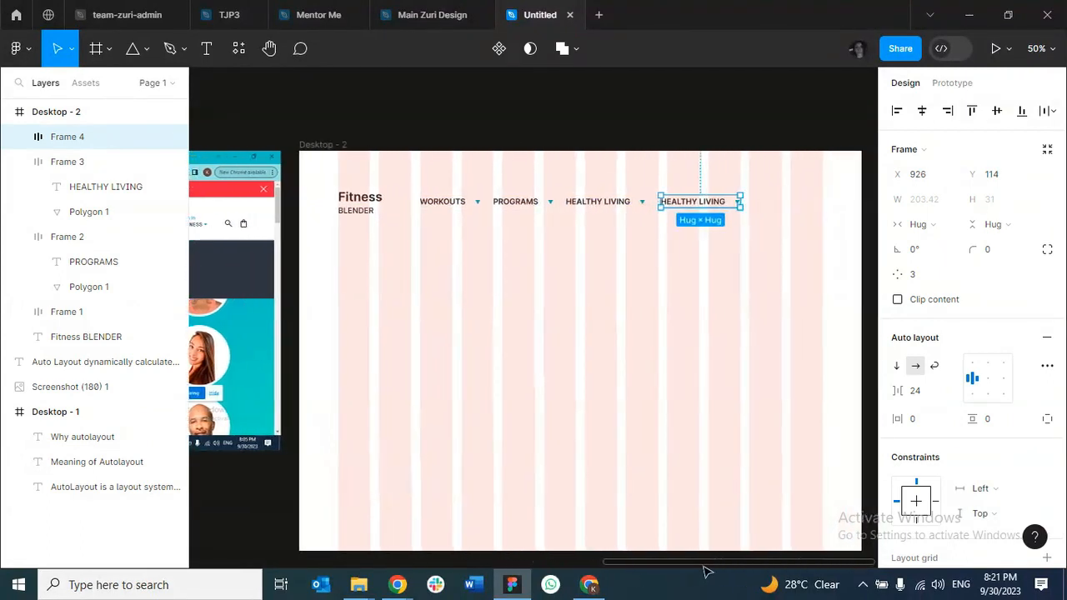
Replace the text of the duplicated HEALTHY LIVING item with COMMUNITY.
{"action": "double_click", "coordinate": [690, 202]}
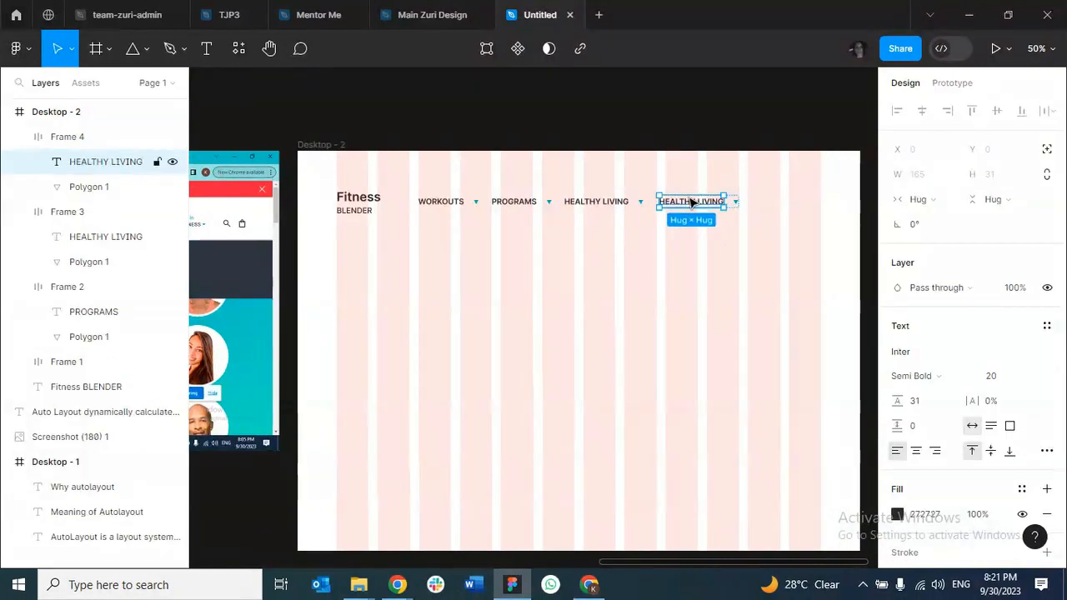
{"action": "double_click", "coordinate": [690, 201]}
{"action": "type", "text": "COMMUNITY"}
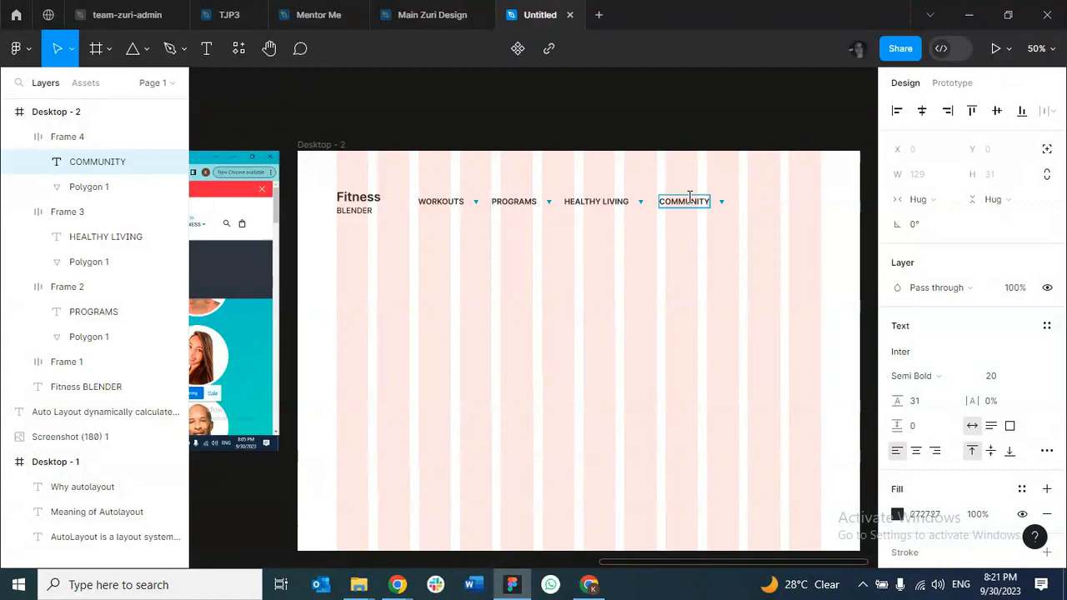
{"action": "key", "text": "Escape"}
{"action": "left_click", "coordinate": [725, 219]}
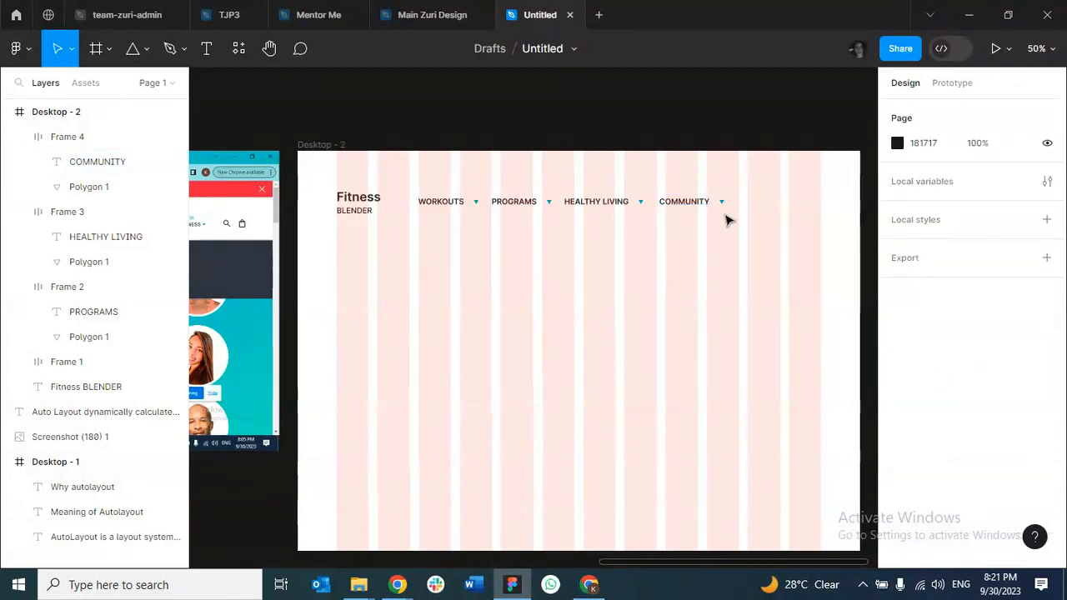
Duplicate the COMMUNITY auto layout frame and place the copy to its right at X 1125 and Y 114.
{"action": "left_click", "coordinate": [709, 212]}
{"action": "key", "text": "ctrl+d"}
{"action": "left_click_drag", "start_coordinate": [710, 211], "coordinate": [783, 206]}
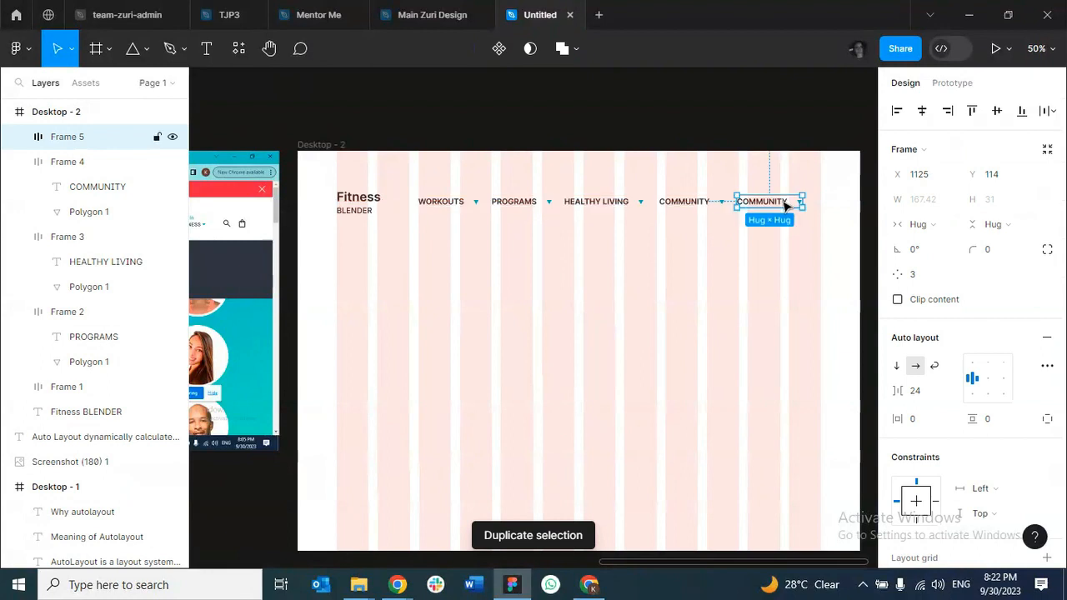
Replace the text of the duplicated COMMUNITY item with ABOUT.
{"action": "double_click", "coordinate": [784, 206]}
{"action": "double_click", "coordinate": [784, 203]}
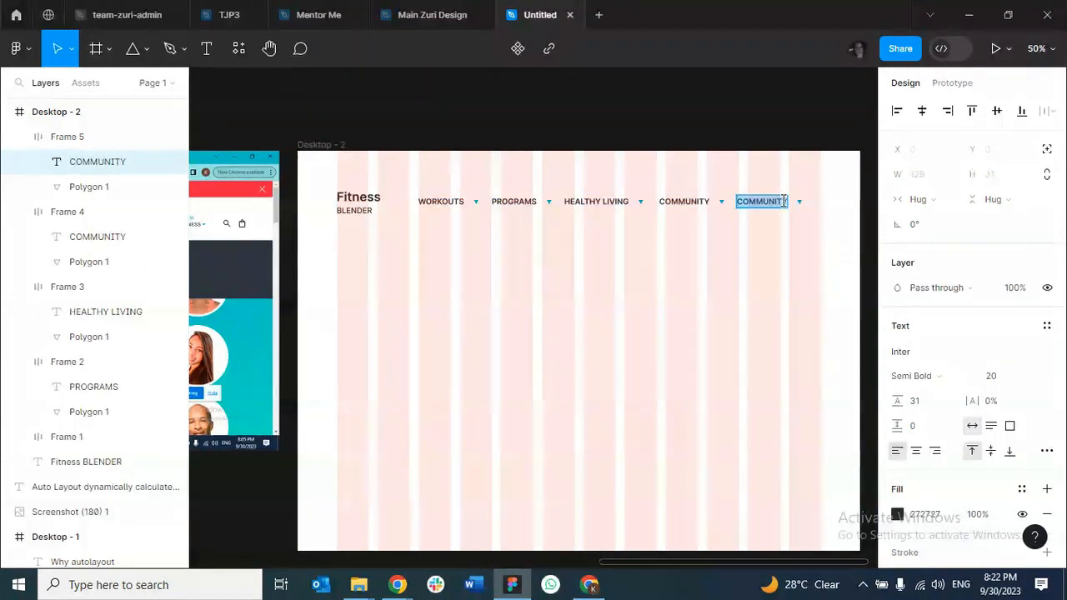
{"action": "type", "text": "ABOUT"}
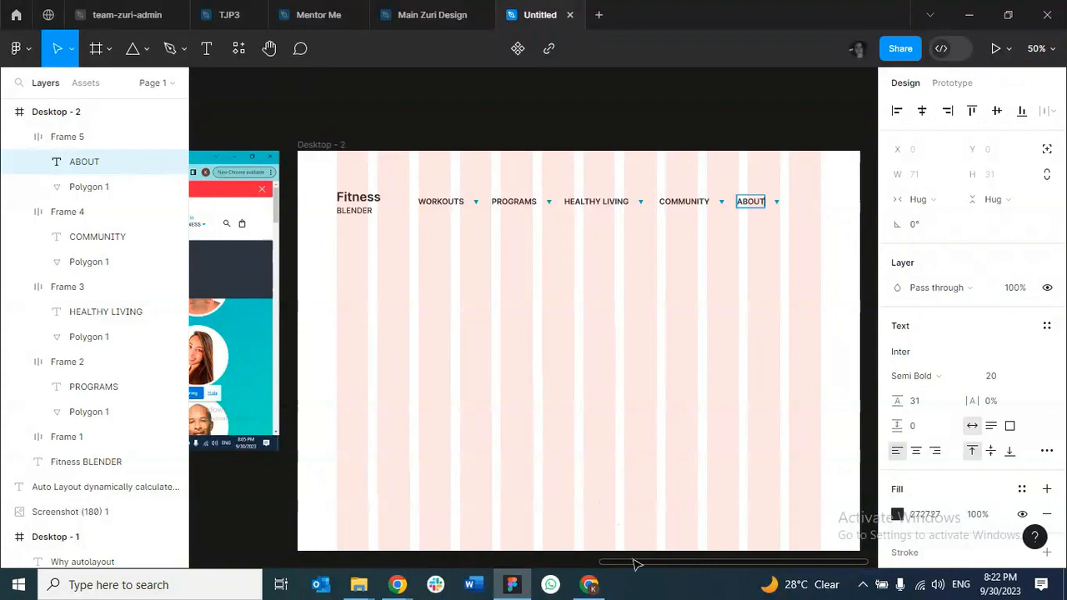
{"action": "left_click_drag", "start_coordinate": [633, 565], "coordinate": [651, 537]}
{"action": "left_click", "coordinate": [742, 237]}
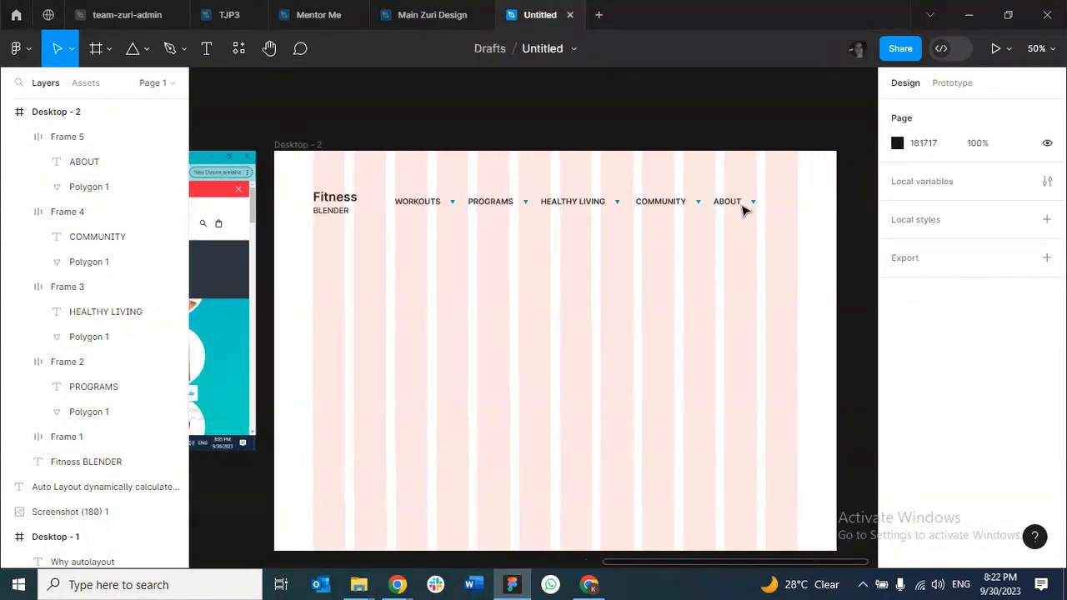
Duplicate the ABOUT auto layout frame and place the copy to its right at X 1259 and Y 114.
{"action": "left_click", "coordinate": [744, 208]}
{"action": "key", "text": "ctrl+d"}
{"action": "left_click_drag", "start_coordinate": [744, 208], "coordinate": [786, 207]}
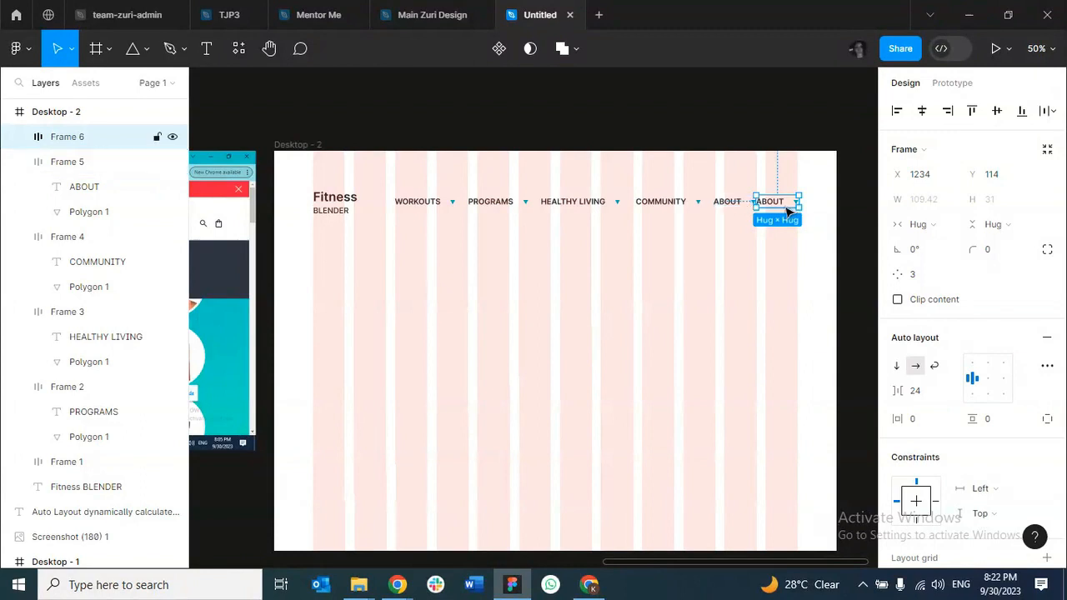
{"action": "left_click_drag", "start_coordinate": [781, 207], "coordinate": [786, 207]}
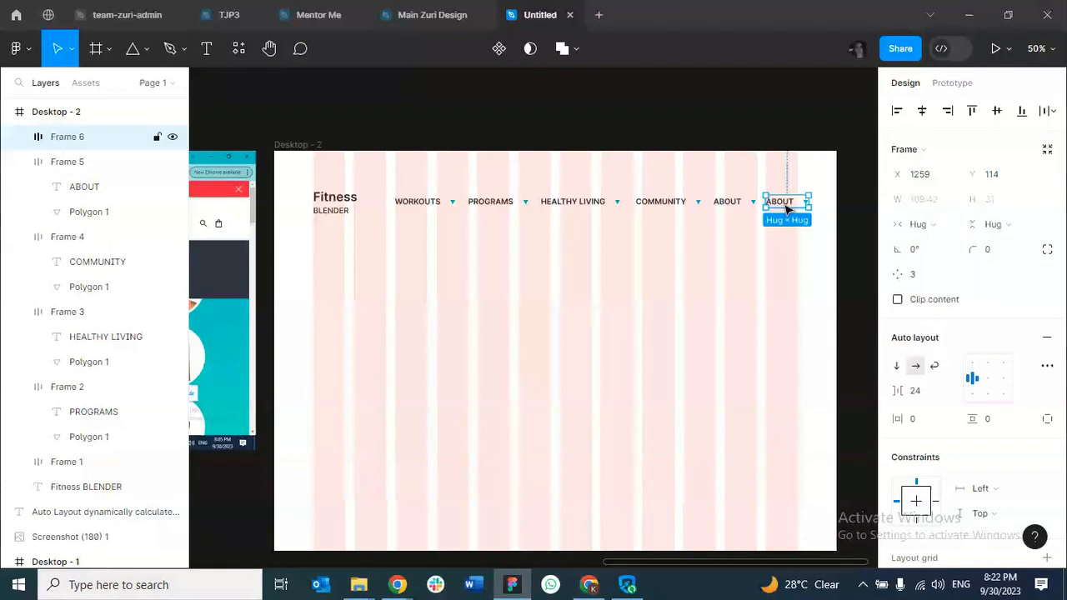
{"action": "left_click", "coordinate": [719, 163]}
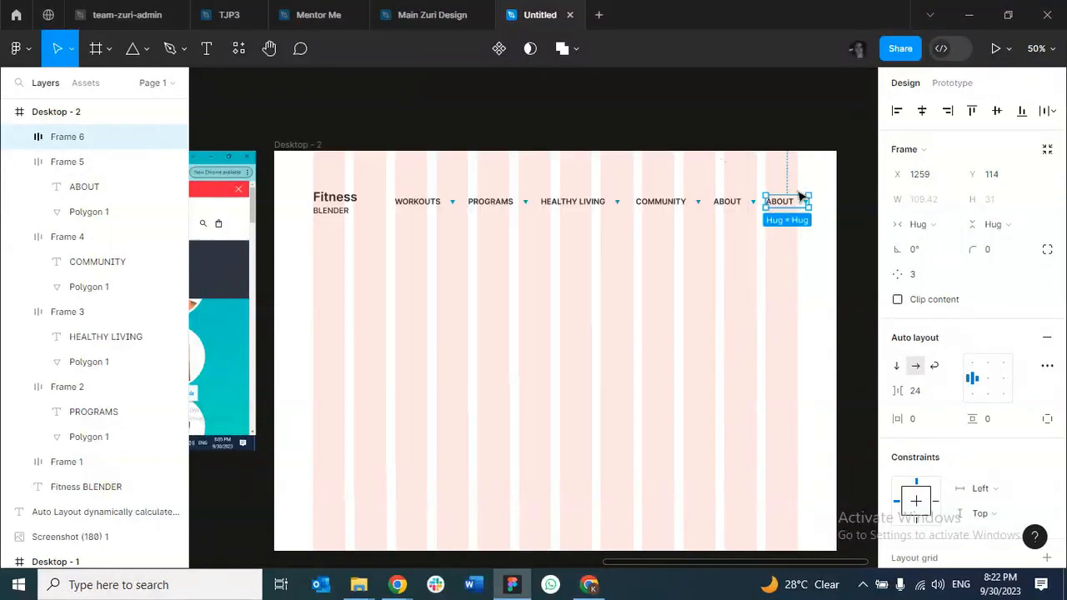
Ungroup the duplicated ABOUT frame and delete its dropdown arrow.
{"action": "right_click", "coordinate": [792, 208]}
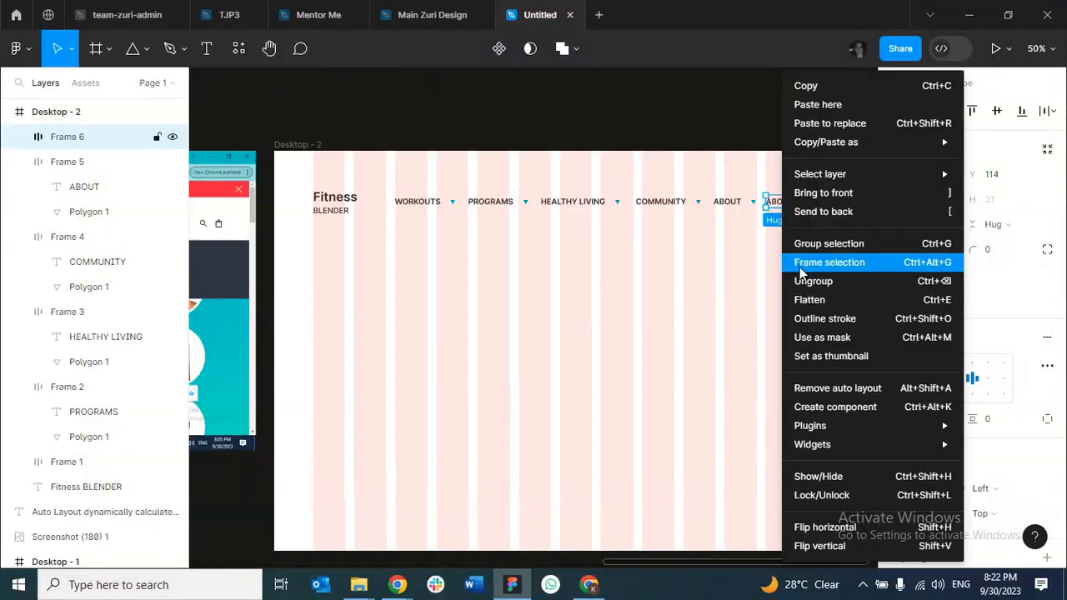
{"action": "left_click", "coordinate": [812, 281]}
{"action": "left_click", "coordinate": [811, 211]}
{"action": "left_click", "coordinate": [811, 210]}
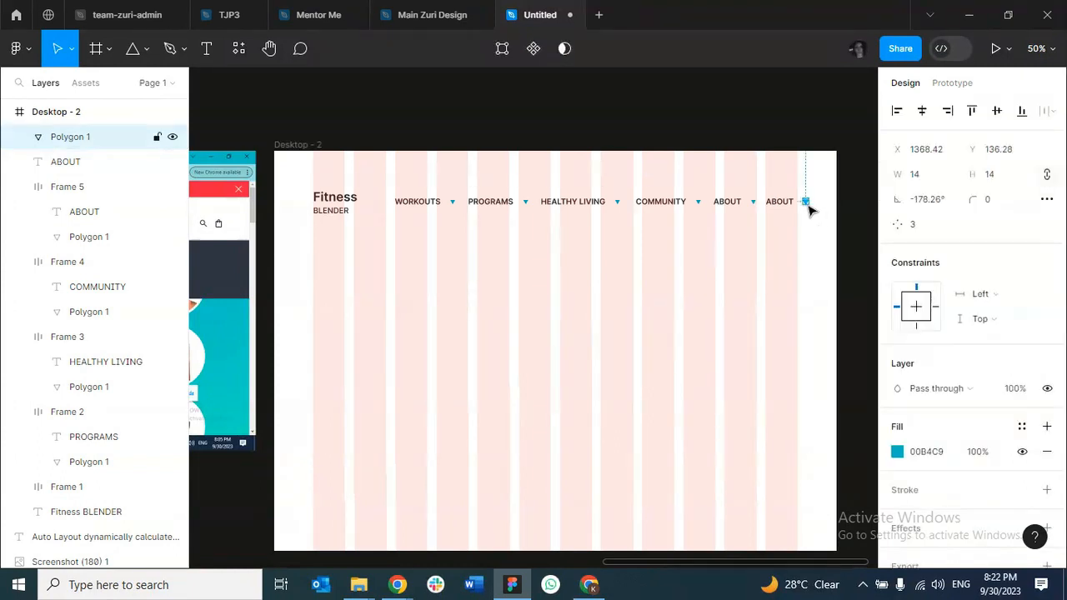
{"action": "key", "text": "Delete"}
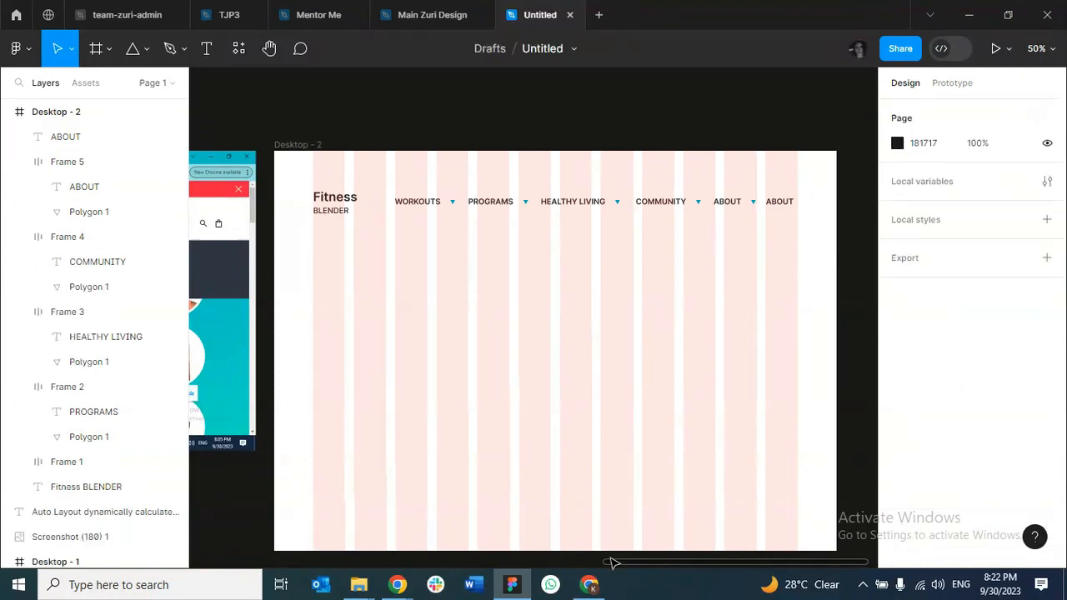
Replace the text of the last ABOUT label, which has no arrow, with STORE.
{"action": "left_click", "coordinate": [777, 202]}
{"action": "double_click", "coordinate": [781, 203]}
{"action": "type", "text": "STORE"}
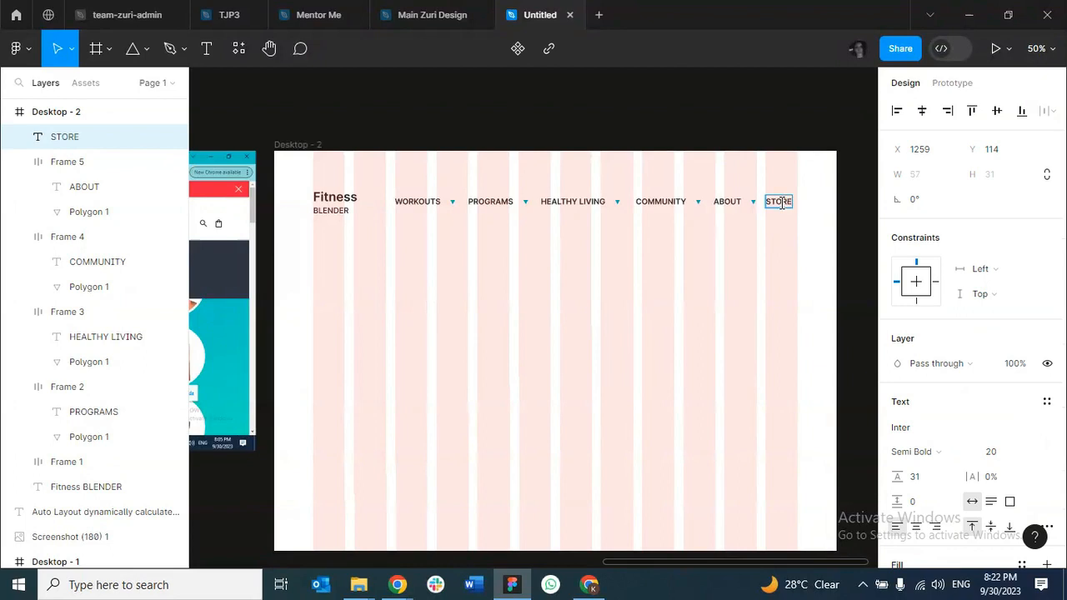
{"action": "key", "text": "Escape"}
Move the reference website screenshot into Desktop - 2 below the navigation row, at X -161 and Y 306.
{"action": "left_click", "coordinate": [655, 567]}
{"action": "left_click_drag", "start_coordinate": [656, 569], "coordinate": [591, 558]}
{"action": "left_click_drag", "start_coordinate": [304, 204], "coordinate": [780, 340]}
{"action": "left_click_drag", "start_coordinate": [582, 561], "coordinate": [654, 567]}
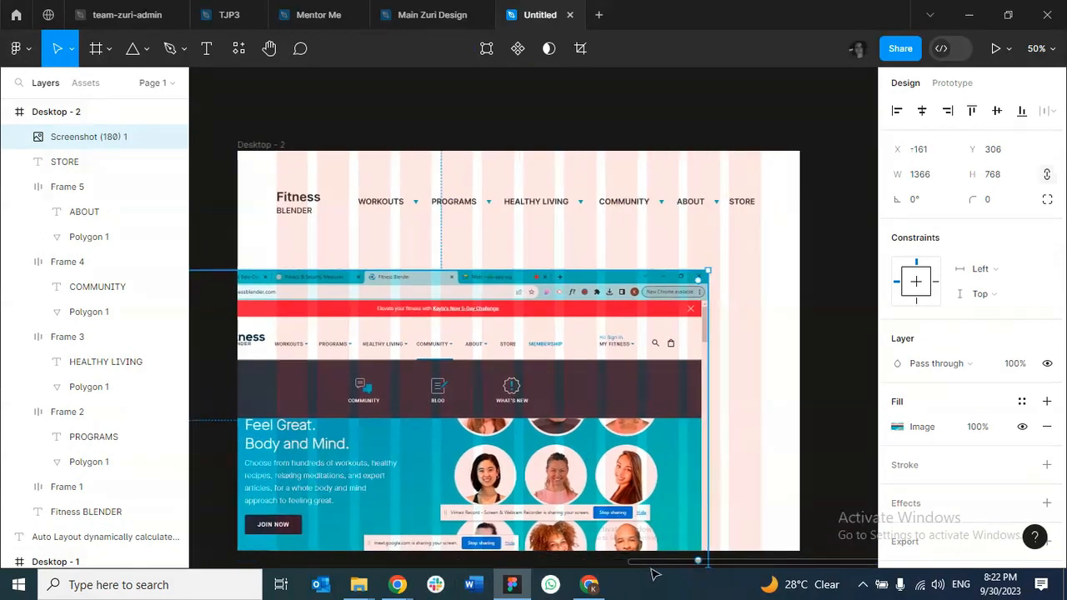
Duplicate the STORE text below the navigation row at X 1180 and Y 228, and change the copy's text to MEMBERSHIP.
{"action": "left_click", "coordinate": [749, 203]}
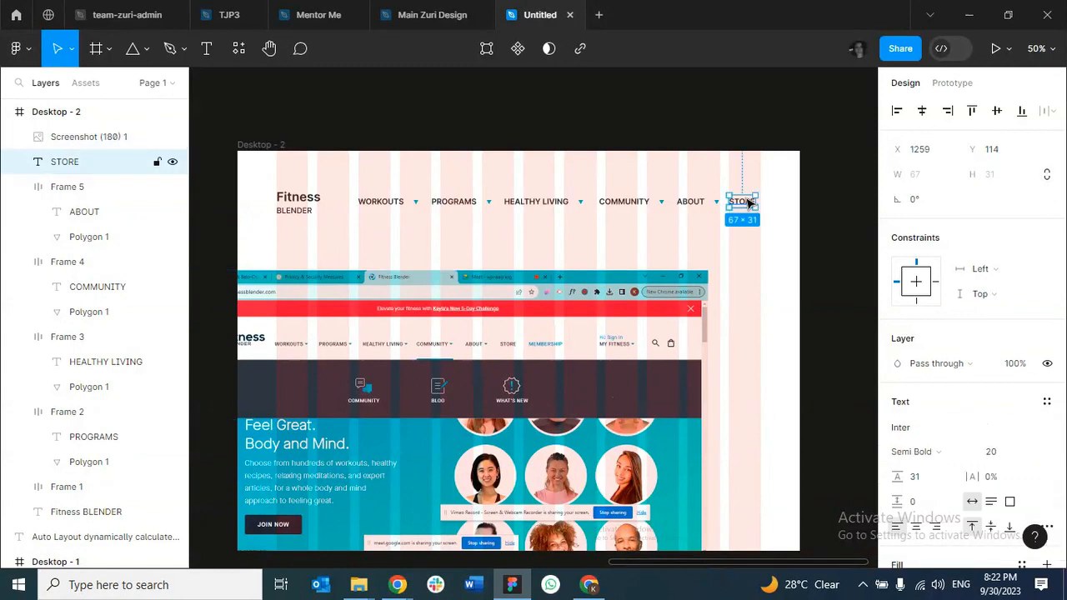
{"action": "key", "text": "ctrl+d"}
{"action": "left_click_drag", "start_coordinate": [750, 204], "coordinate": [720, 248]}
{"action": "double_click", "coordinate": [717, 247]}
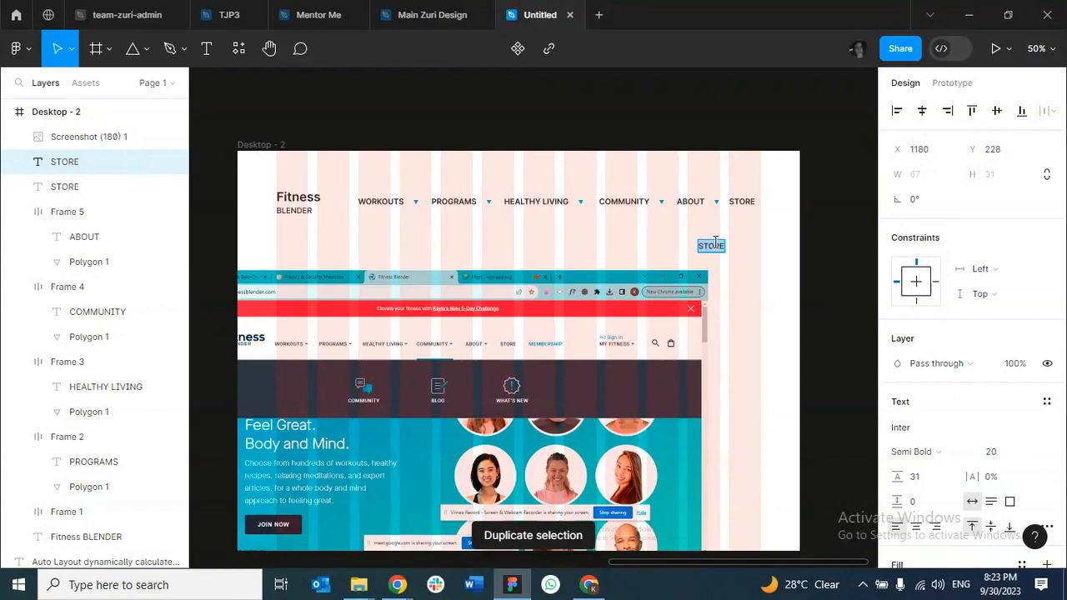
{"action": "type", "text": "MEM"}
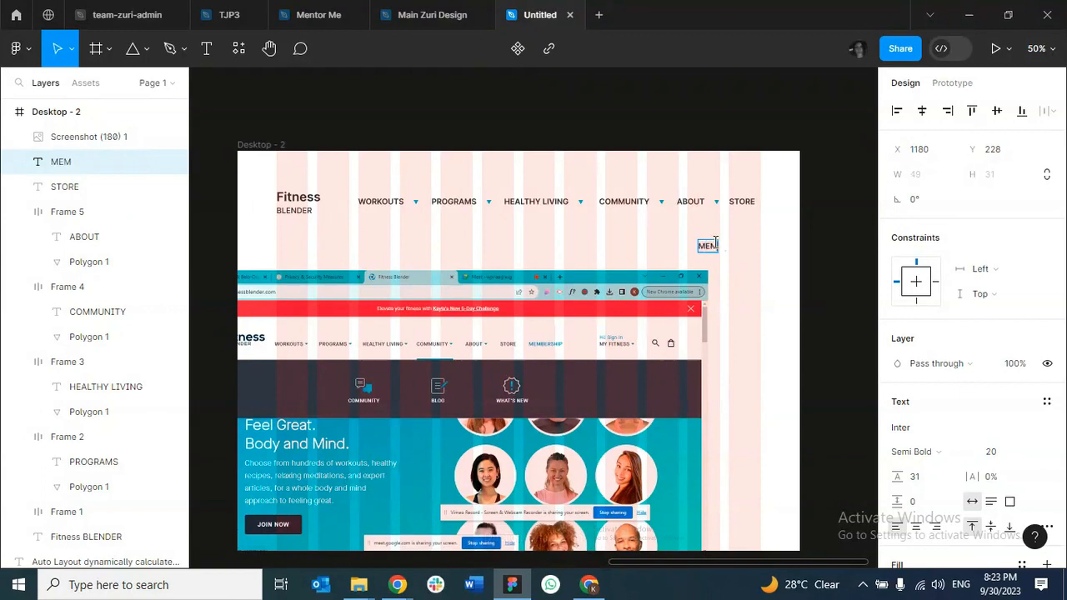
{"action": "type", "text": "BERSHIO"}
{"action": "key", "text": "Escape"}
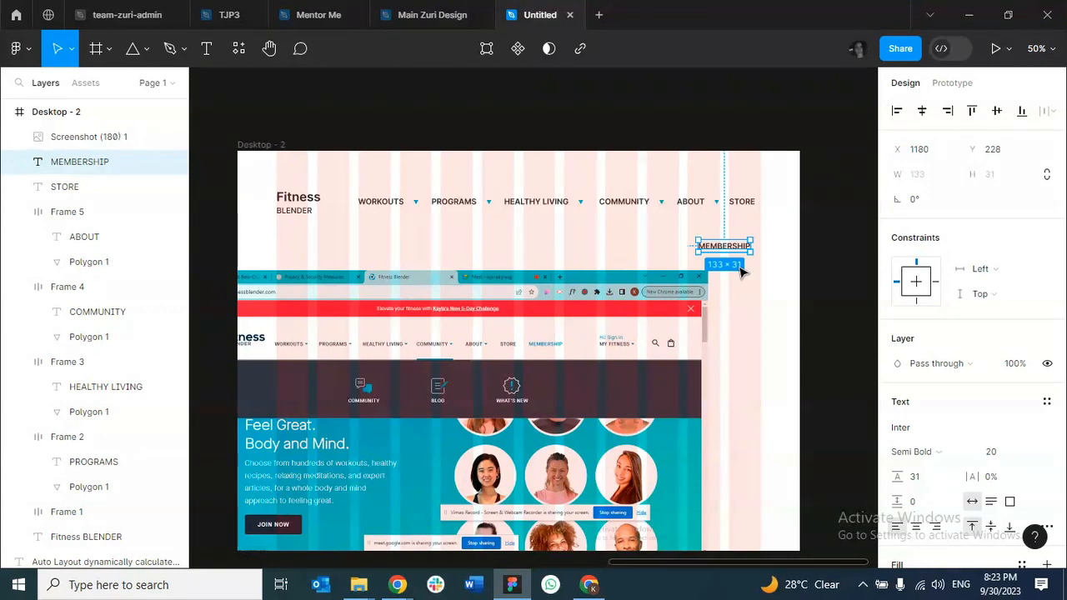
Duplicate the MEMBERSHIP text and place the copy under STORE at X 1259 and Y 180.
{"action": "left_click", "coordinate": [740, 270]}
{"action": "left_click", "coordinate": [735, 250]}
{"action": "key", "text": "ctrl+d"}
{"action": "left_click_drag", "start_coordinate": [735, 255], "coordinate": [764, 228]}
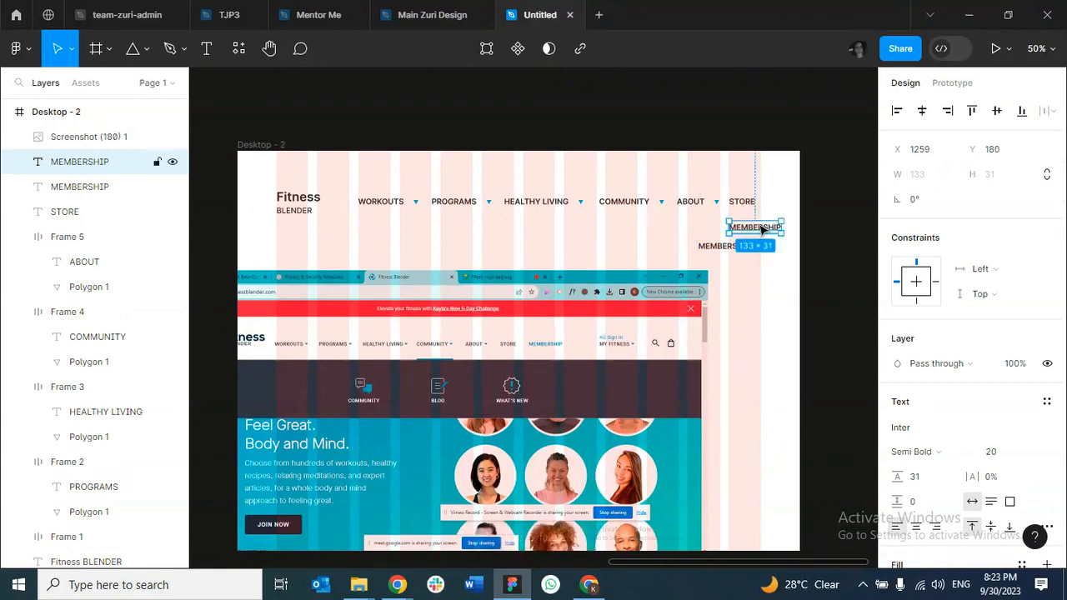
Replace the text of the duplicated MEMBERSHIP label with "Hi Sign in".
{"action": "double_click", "coordinate": [759, 228]}
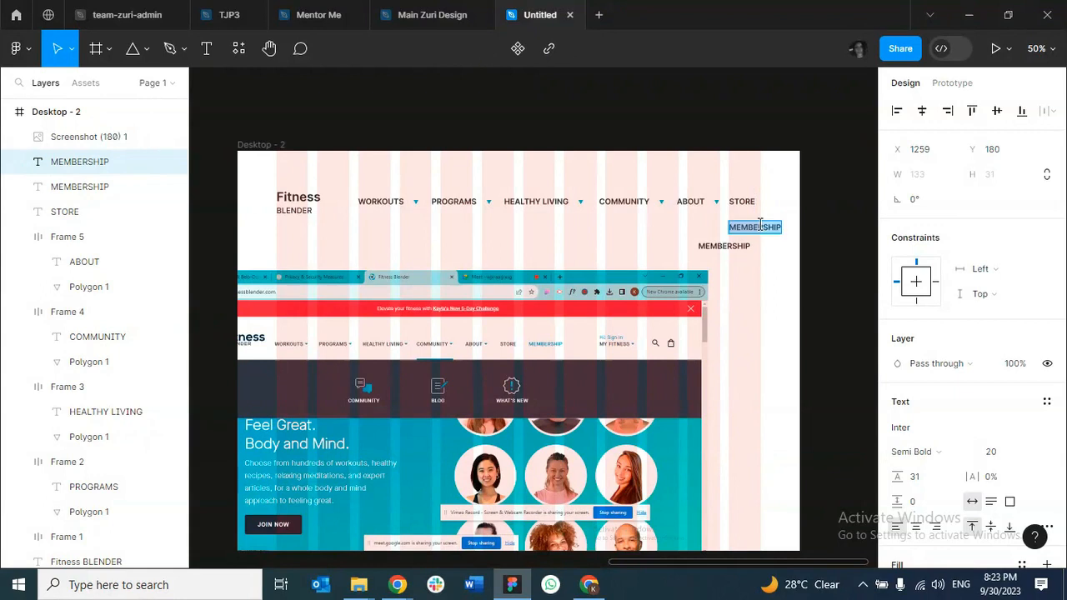
{"action": "type", "text": "Hi"}
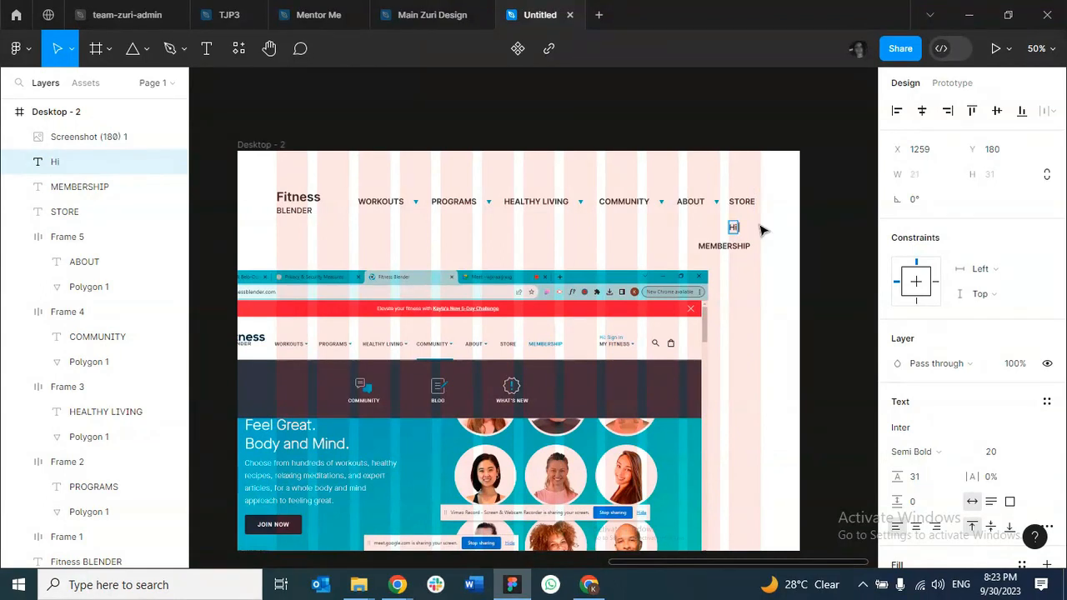
{"action": "type", "text": " sIGN"}
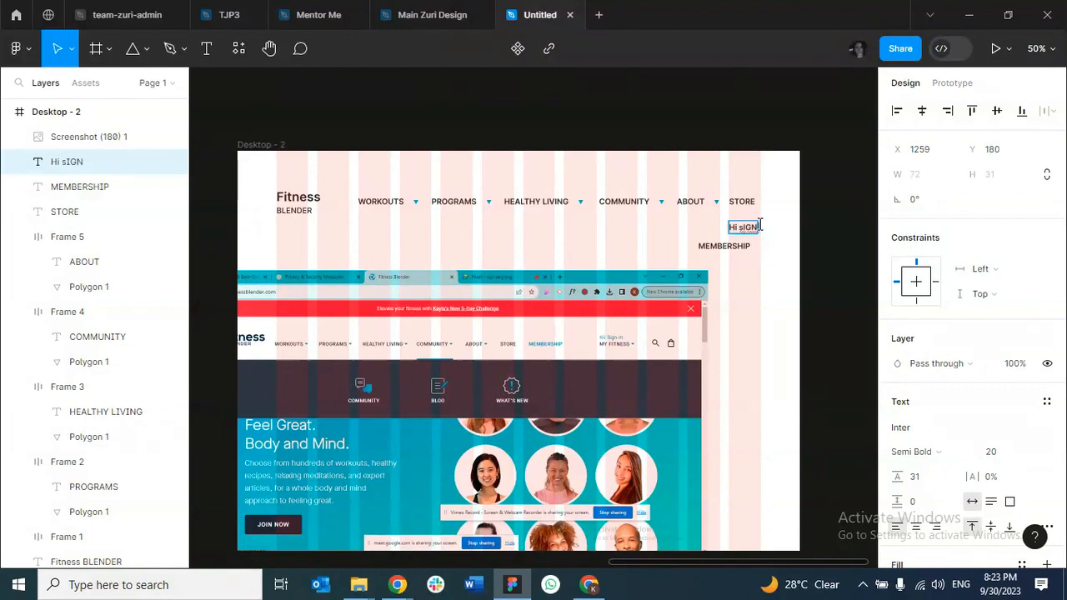
{"action": "key", "text": "BackSpace"}
{"action": "key", "text": "BackSpace"}
{"action": "key", "text": "BackSpace"}
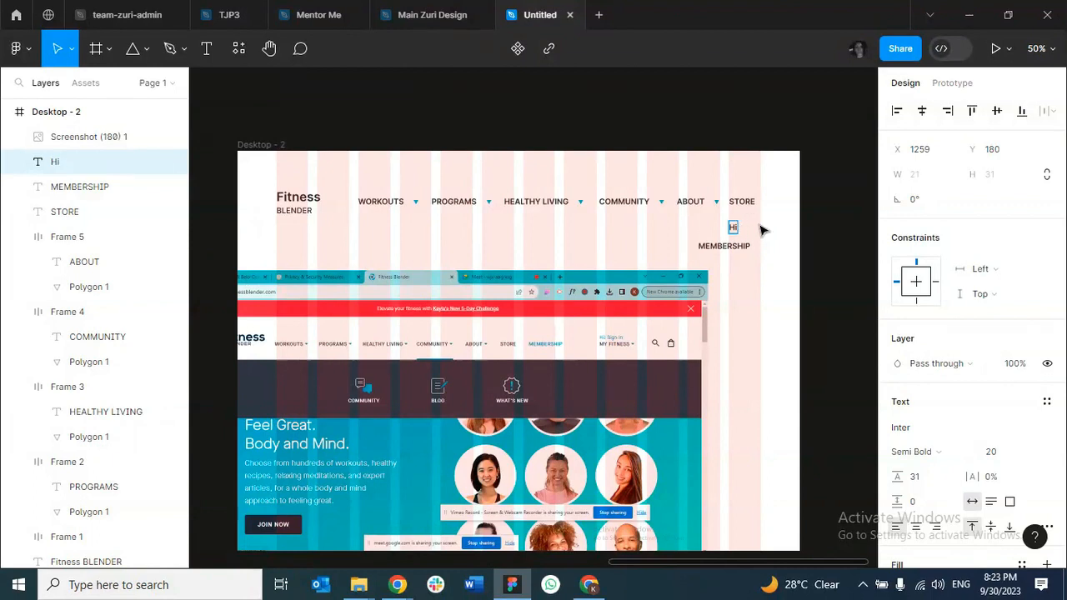
{"action": "type", "text": "ign in"}
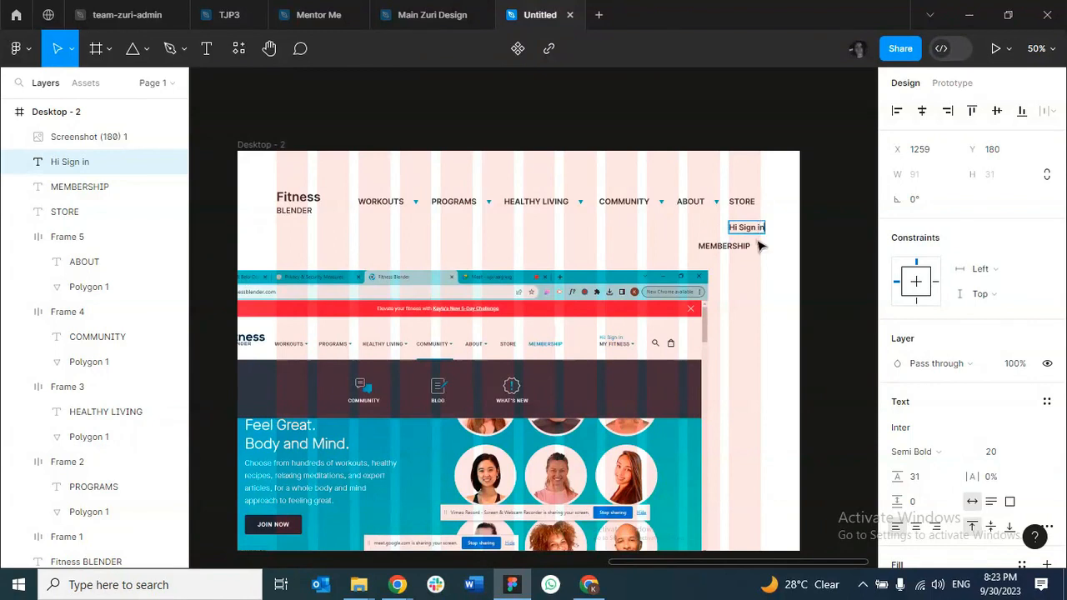
{"action": "key", "text": "Escape"}
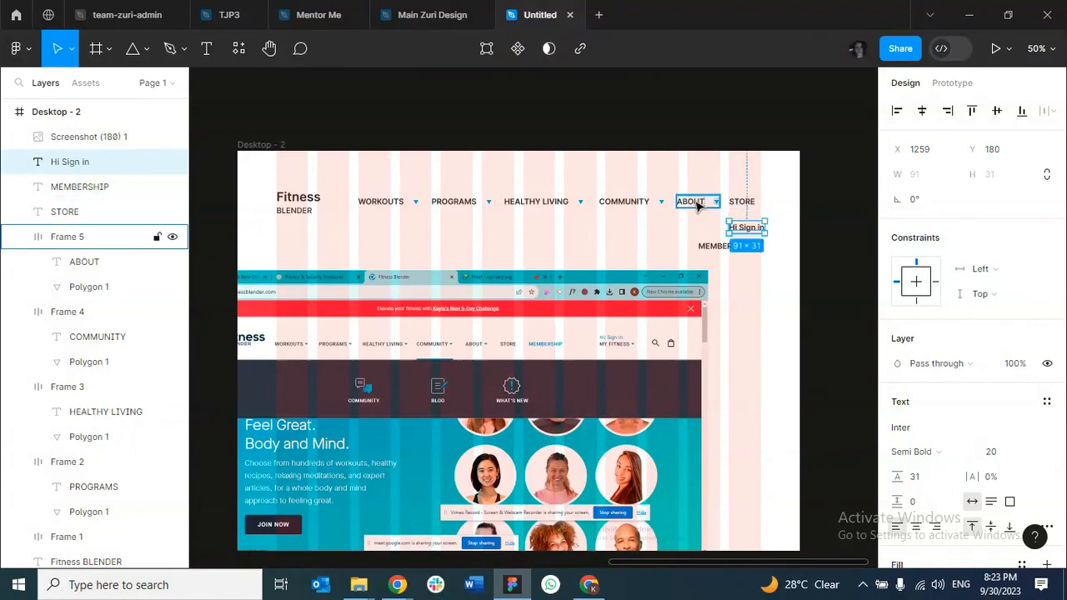
Duplicate the ABOUT auto layout frame below the Hi Sign in text, and move MEMBERSHIP to X 1063 and Y 195.
{"action": "left_click", "coordinate": [698, 206]}
{"action": "key", "text": "ctrl+d"}
{"action": "left_click_drag", "start_coordinate": [696, 202], "coordinate": [676, 236]}
{"action": "left_click", "coordinate": [722, 250]}
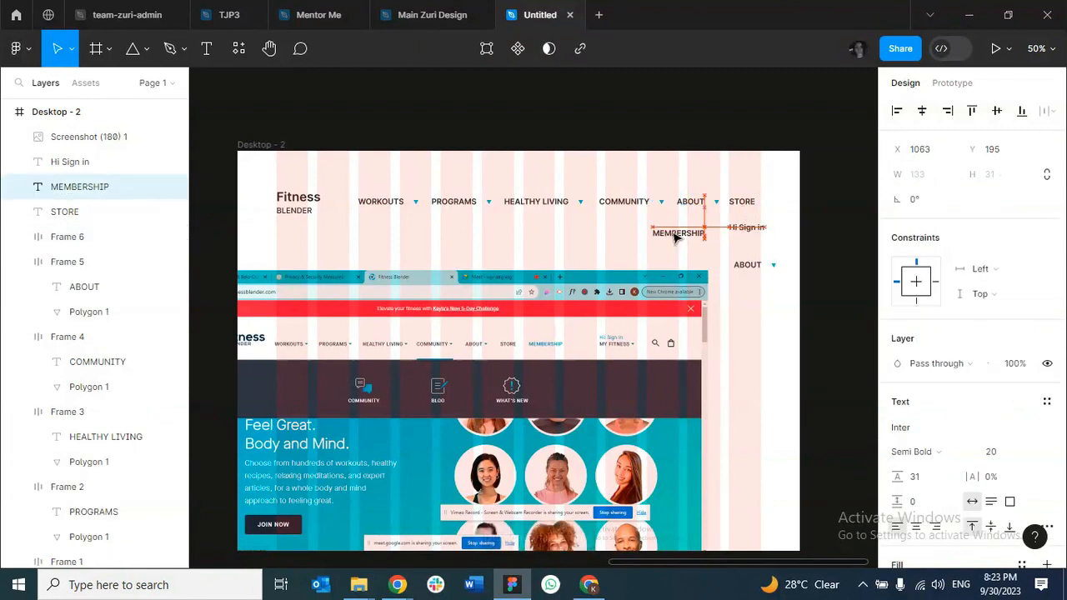
Replace the lower ABOUT label's text with MY FITNESS and move its auto layout frame to X 1246 and Y 236.
{"action": "left_click", "coordinate": [750, 268]}
{"action": "double_click", "coordinate": [746, 265]}
{"action": "double_click", "coordinate": [745, 263]}
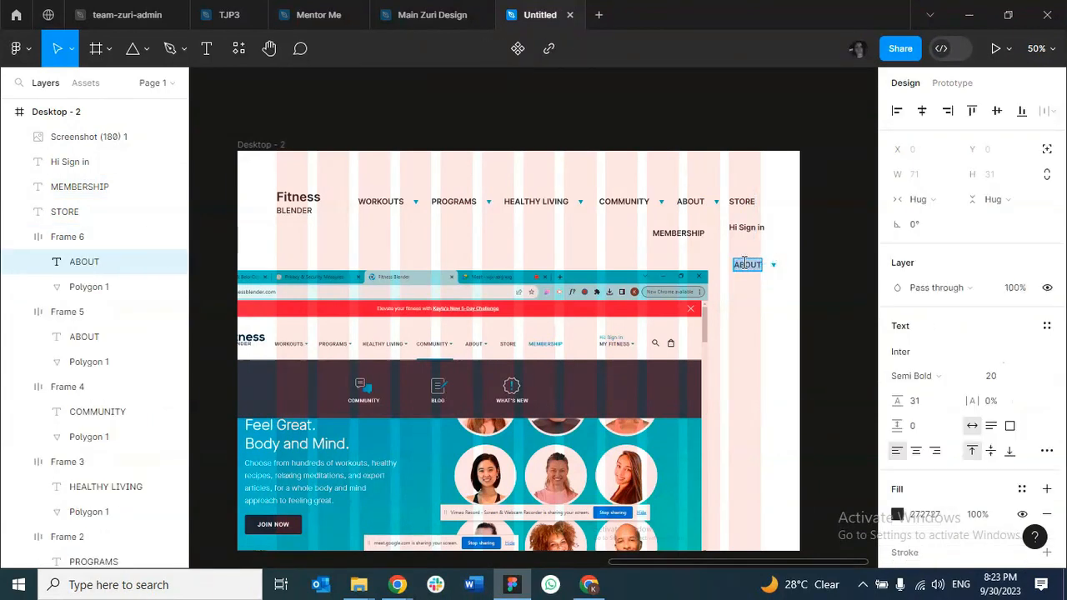
{"action": "type", "text": "MY FIT"}
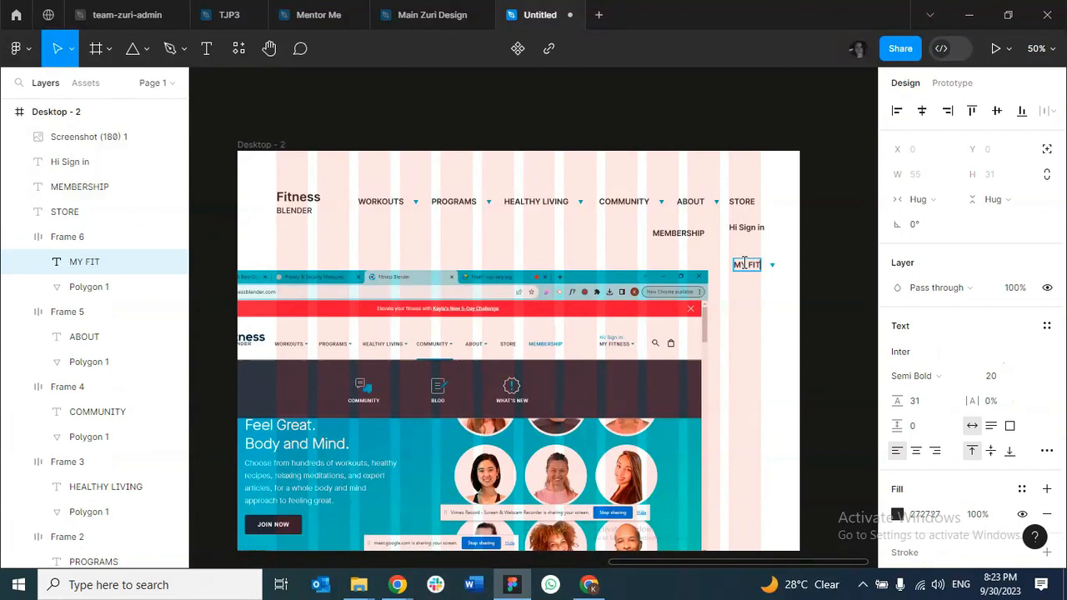
{"action": "type", "text": "NESS"}
{"action": "key", "text": "Escape"}
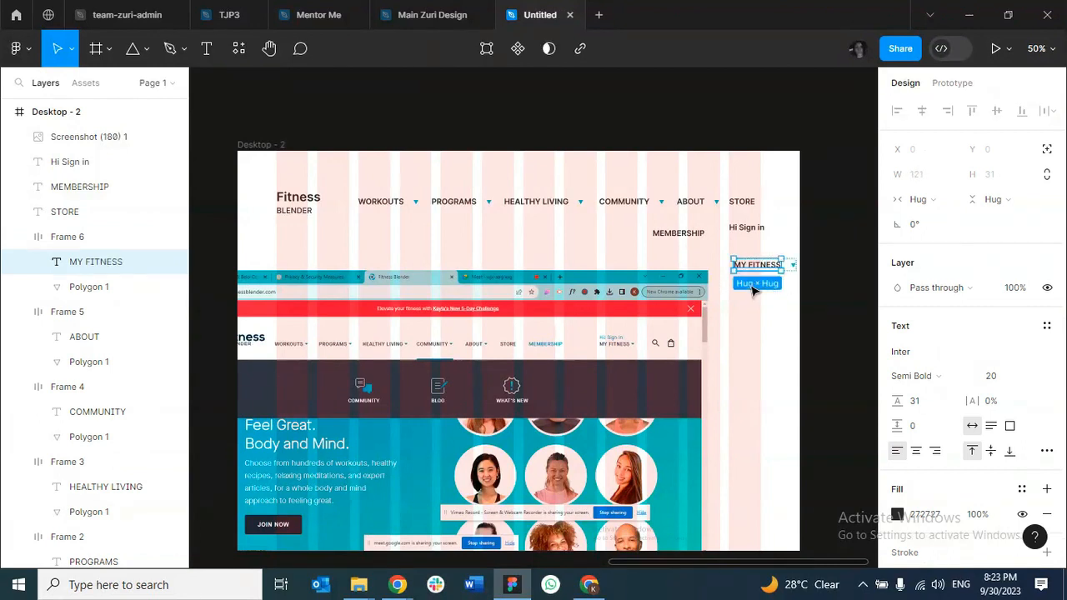
{"action": "key", "text": "Escape"}
{"action": "left_click", "coordinate": [753, 267]}
{"action": "left_click_drag", "start_coordinate": [752, 265], "coordinate": [740, 252]}
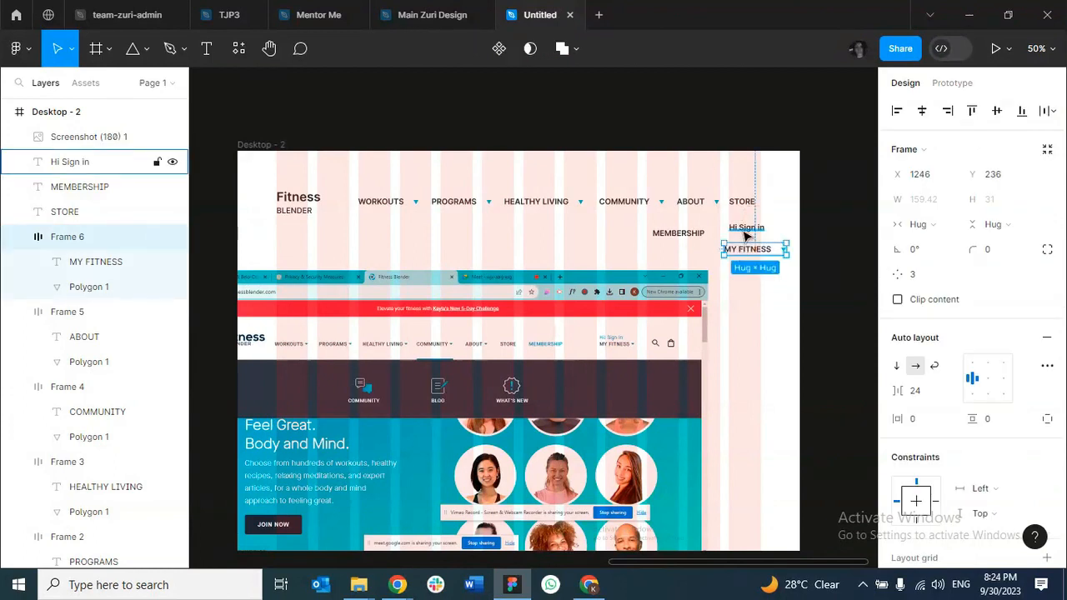
Set the font size of the Hi Sign in text to 16.
{"action": "left_click", "coordinate": [746, 236]}
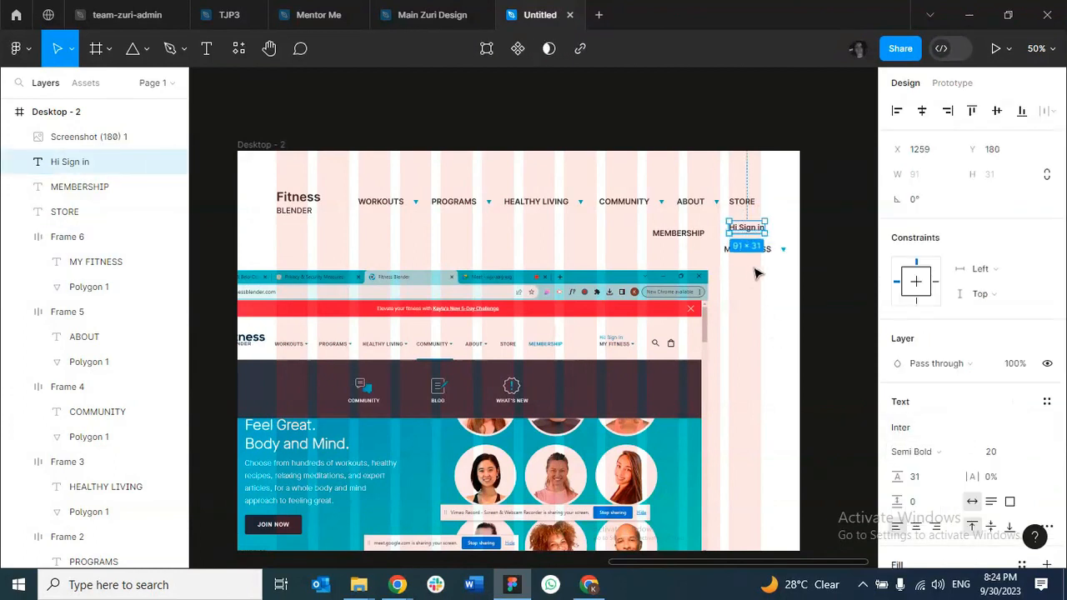
{"action": "left_click", "coordinate": [1031, 456]}
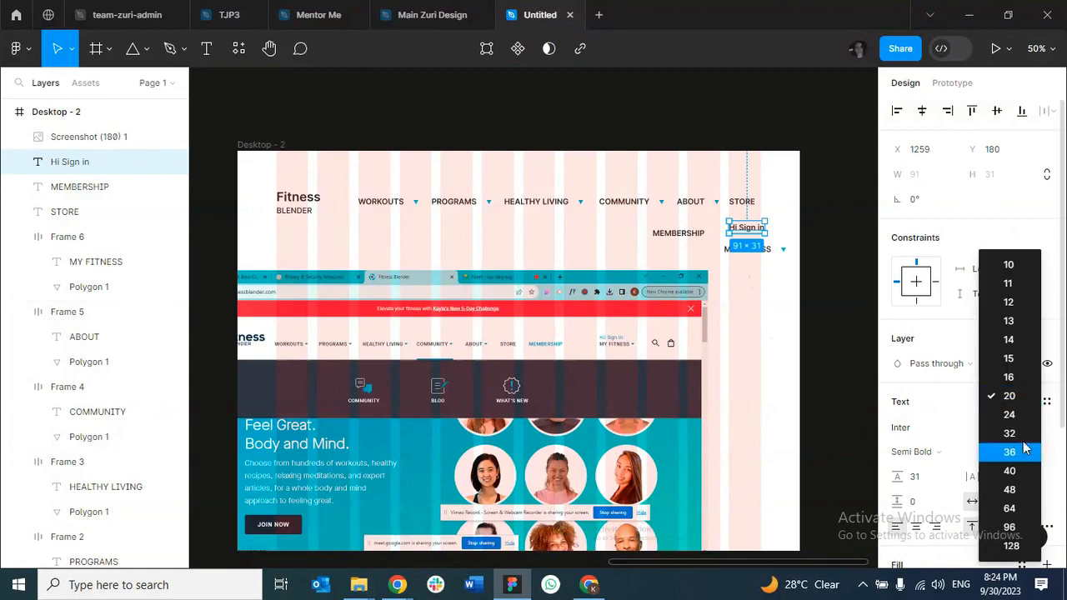
{"action": "left_click", "coordinate": [1010, 377]}
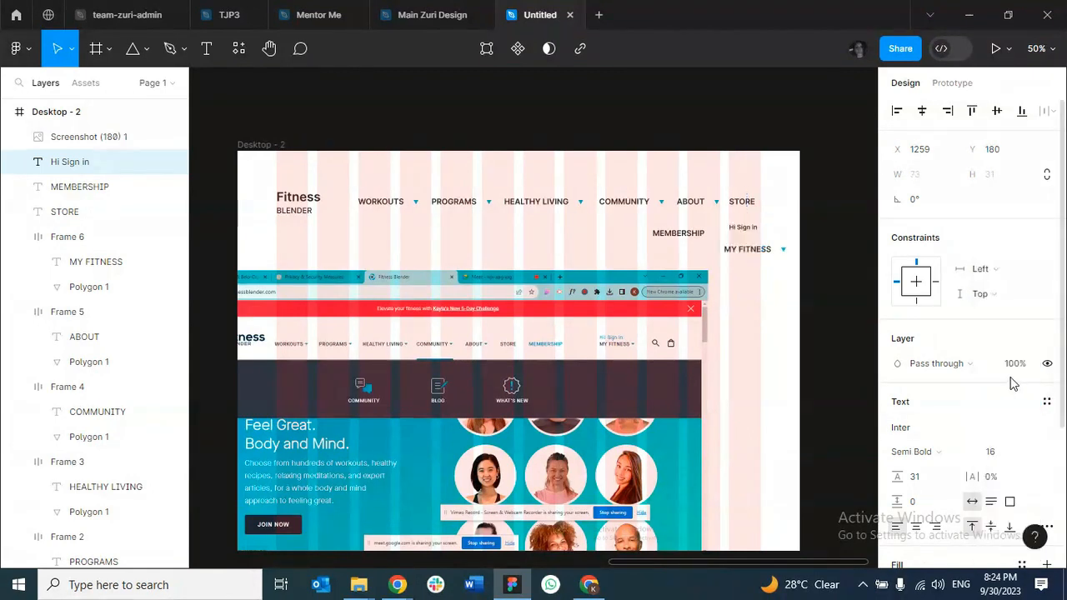
{"action": "left_click", "coordinate": [749, 253]}
{"action": "left_click", "coordinate": [750, 253]}
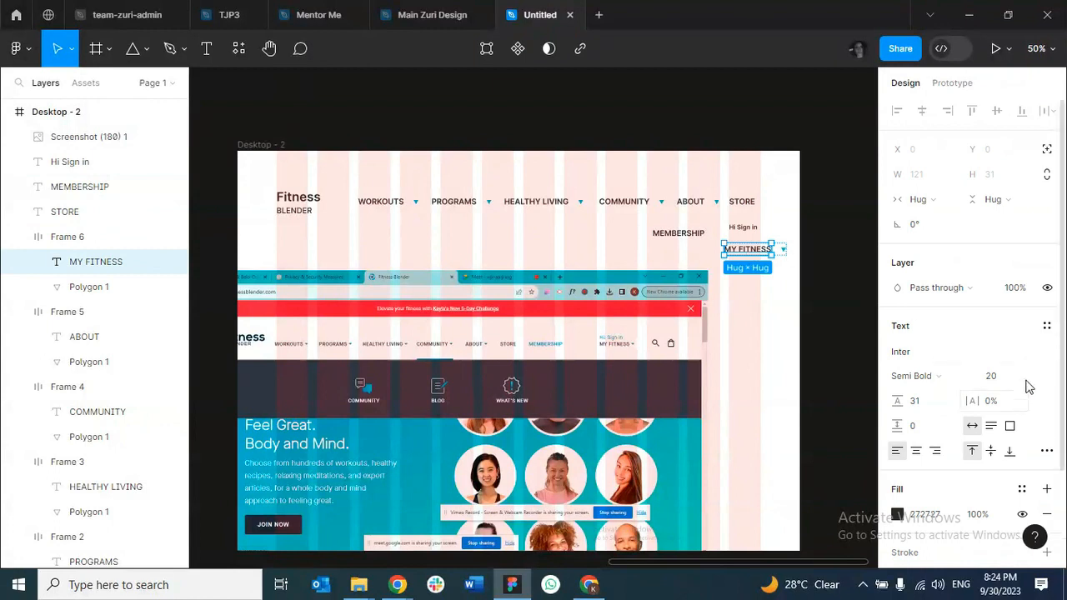
{"action": "left_click", "coordinate": [743, 227]}
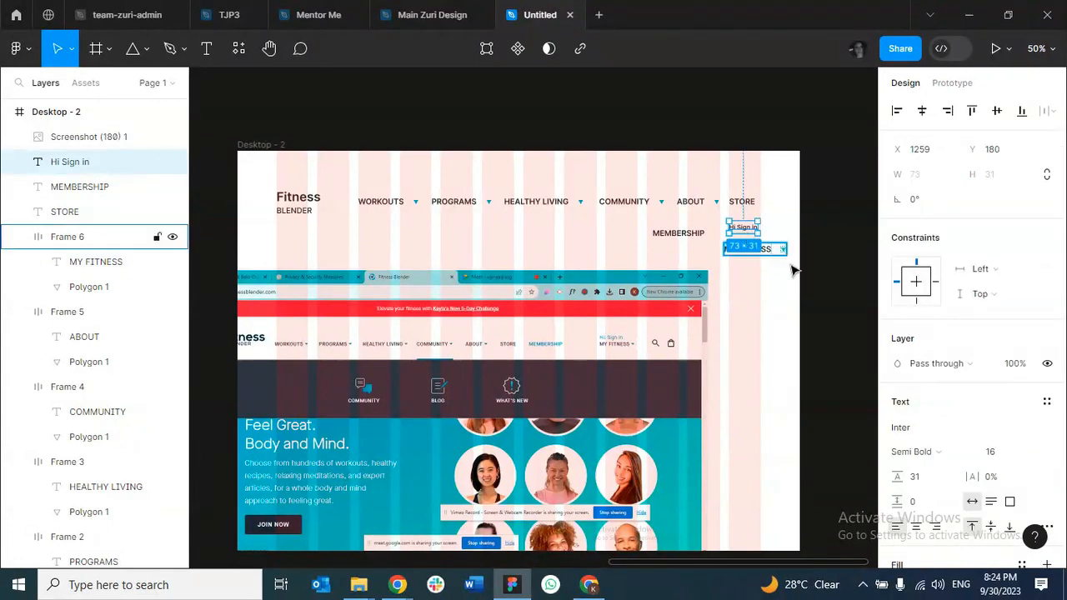
{"action": "left_click", "coordinate": [1030, 455]}
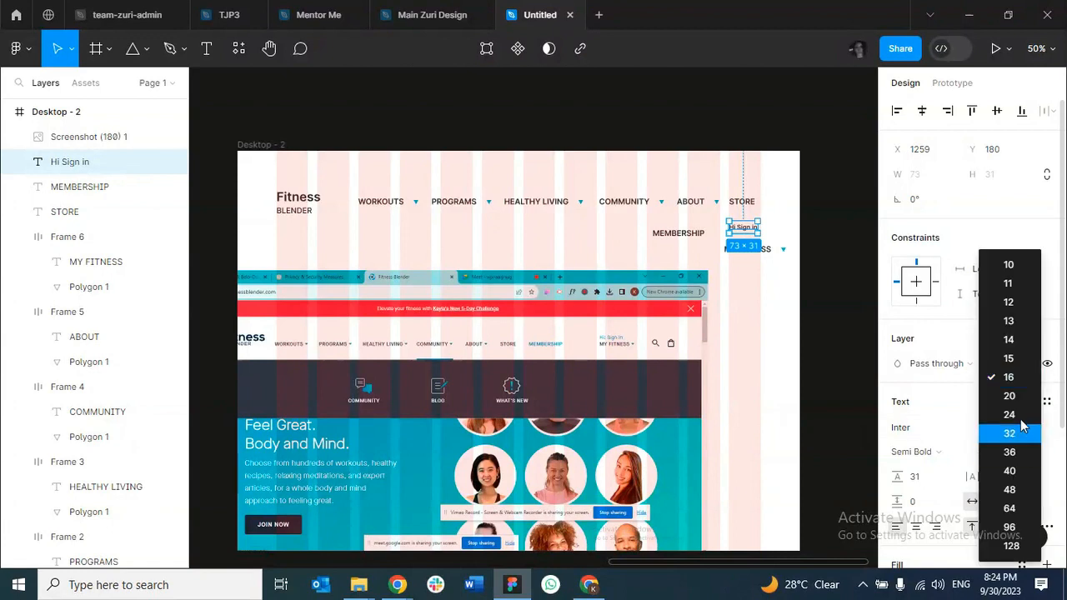
{"action": "left_click", "coordinate": [1008, 376]}
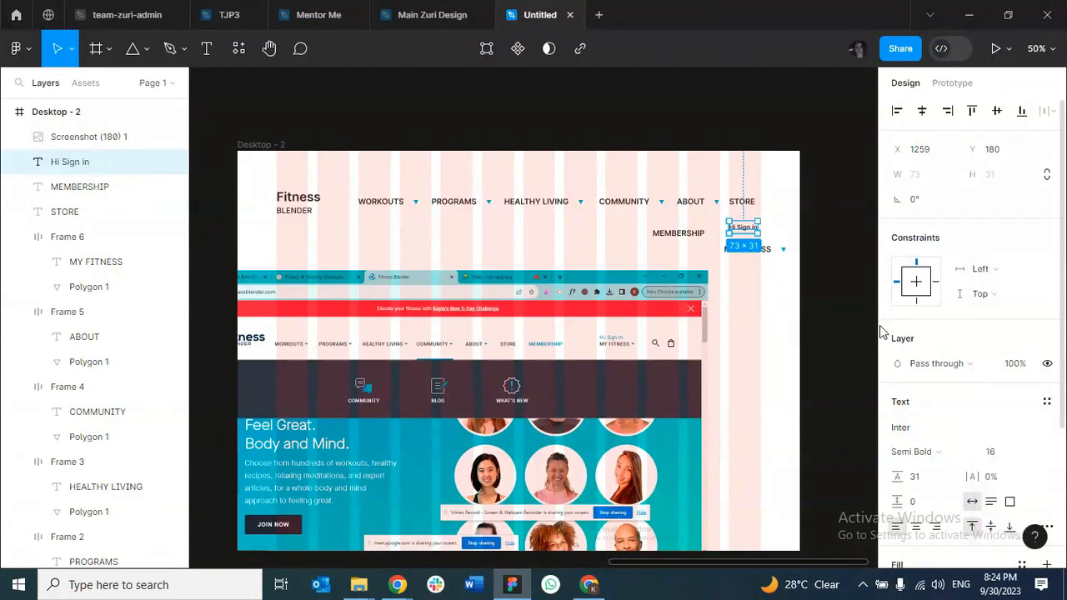
{"action": "left_click", "coordinate": [768, 255]}
{"action": "left_click", "coordinate": [768, 255]}
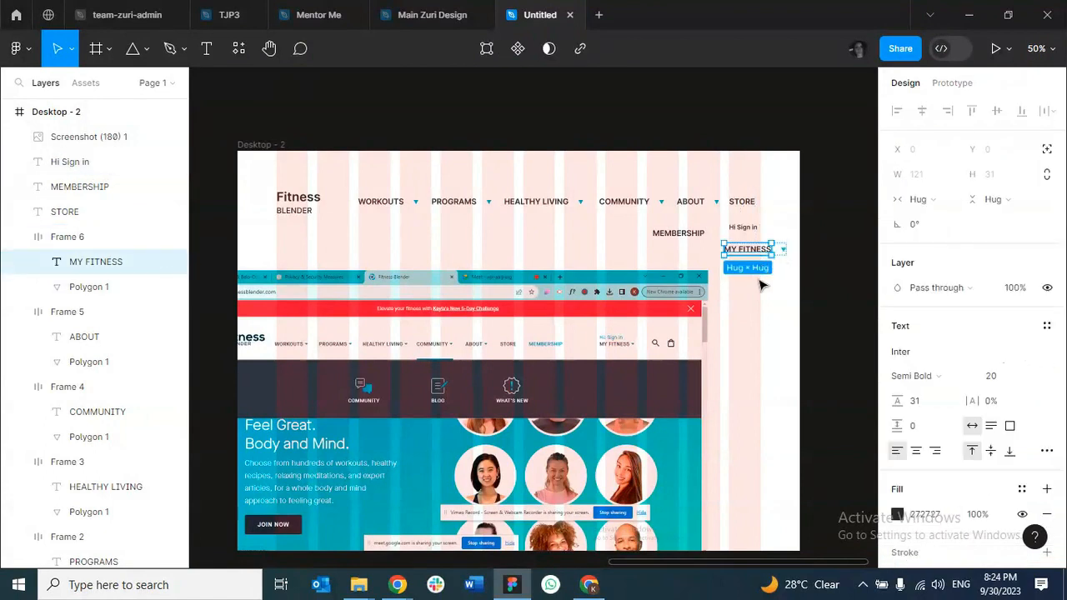
{"action": "left_click", "coordinate": [760, 286]}
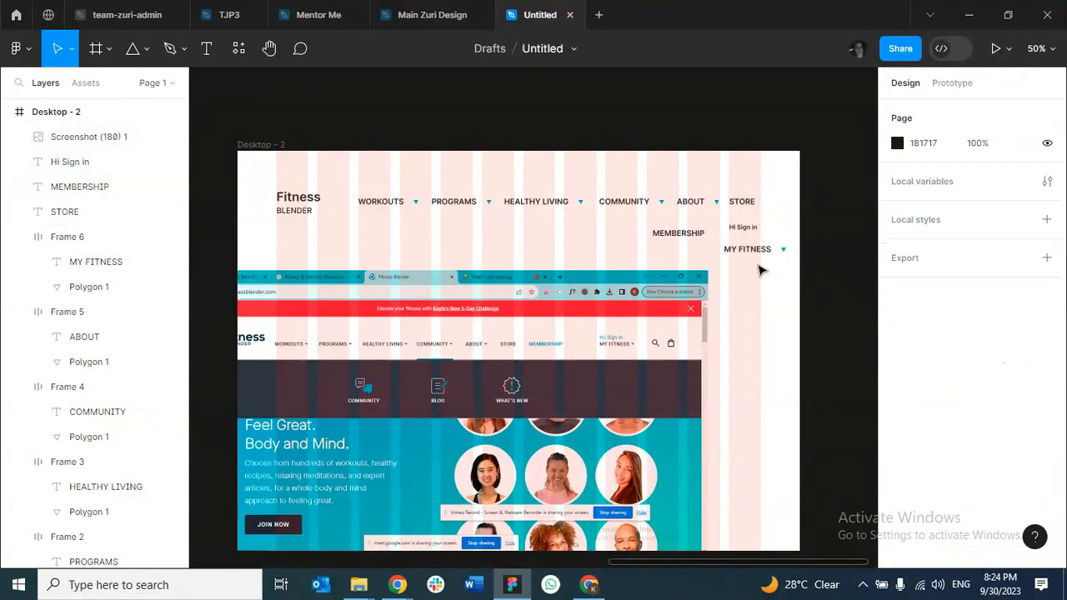
{"action": "left_click", "coordinate": [400, 214]}
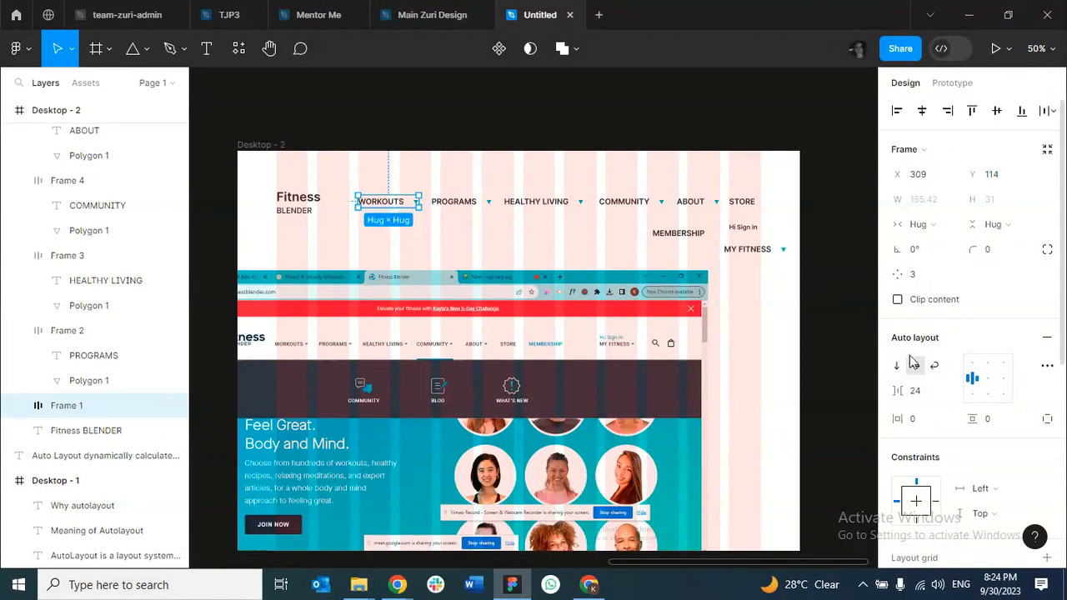
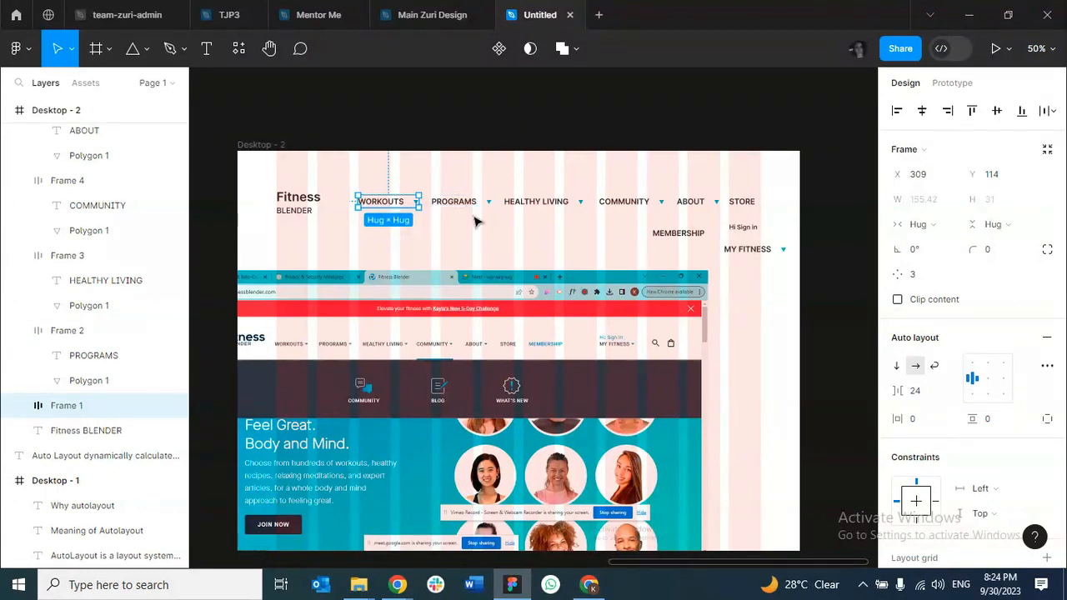
{"action": "left_click", "coordinate": [412, 216]}
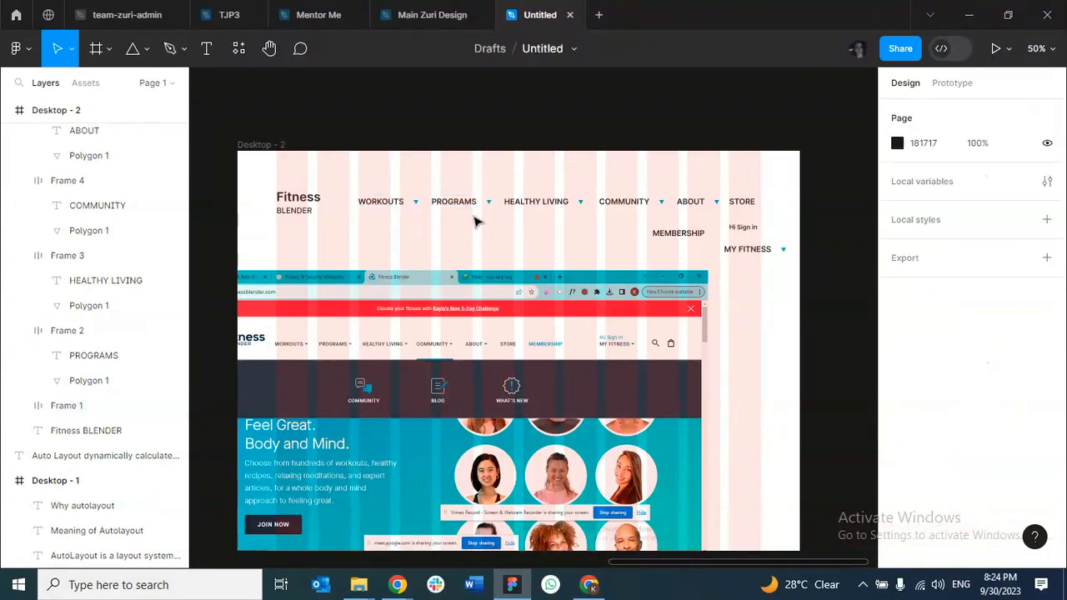
Set the auto layout item spacing to 8 for the WORKOUTS, PROGRAMS, HEALTHY LIVING, COMMUNITY, ABOUT and MY FITNESS frames together.
{"action": "left_click", "coordinate": [374, 208]}
{"action": "left_click", "coordinate": [446, 202], "text": "shift"}
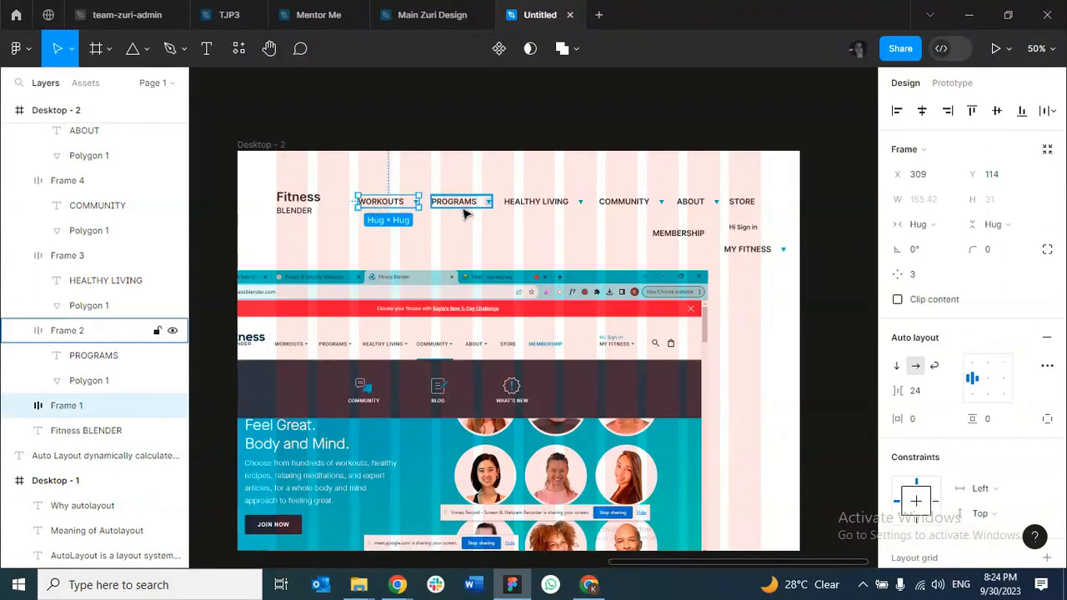
{"action": "left_click", "coordinate": [545, 202], "text": "shift"}
{"action": "left_click", "coordinate": [610, 208], "text": "shift"}
{"action": "left_click", "coordinate": [687, 205], "text": "shift"}
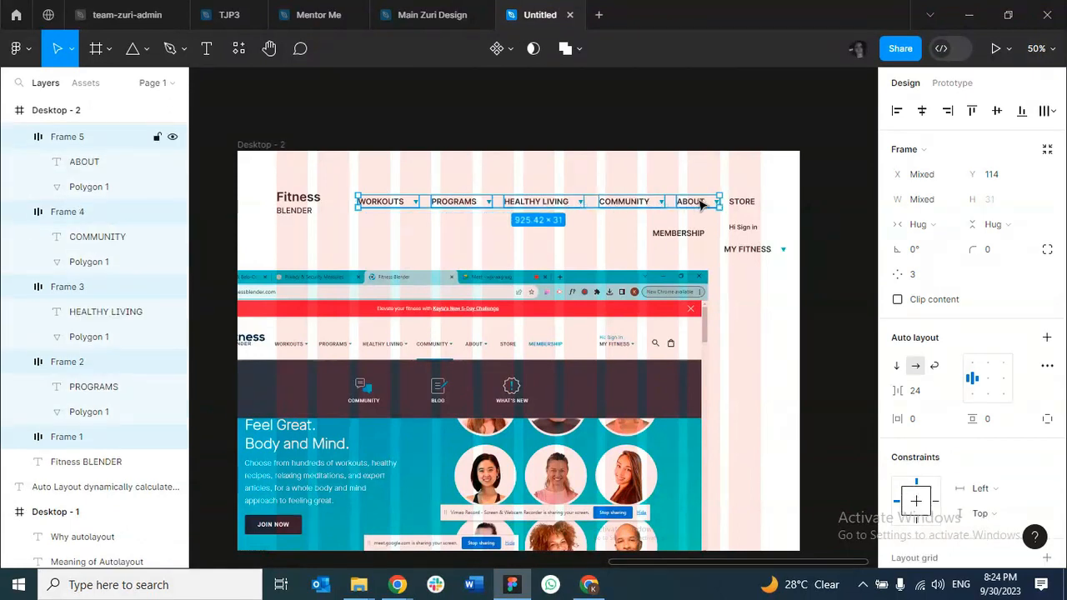
{"action": "left_click", "coordinate": [750, 253], "text": "shift"}
{"action": "left_click", "coordinate": [752, 253], "text": "shift"}
{"action": "left_click", "coordinate": [922, 393]}
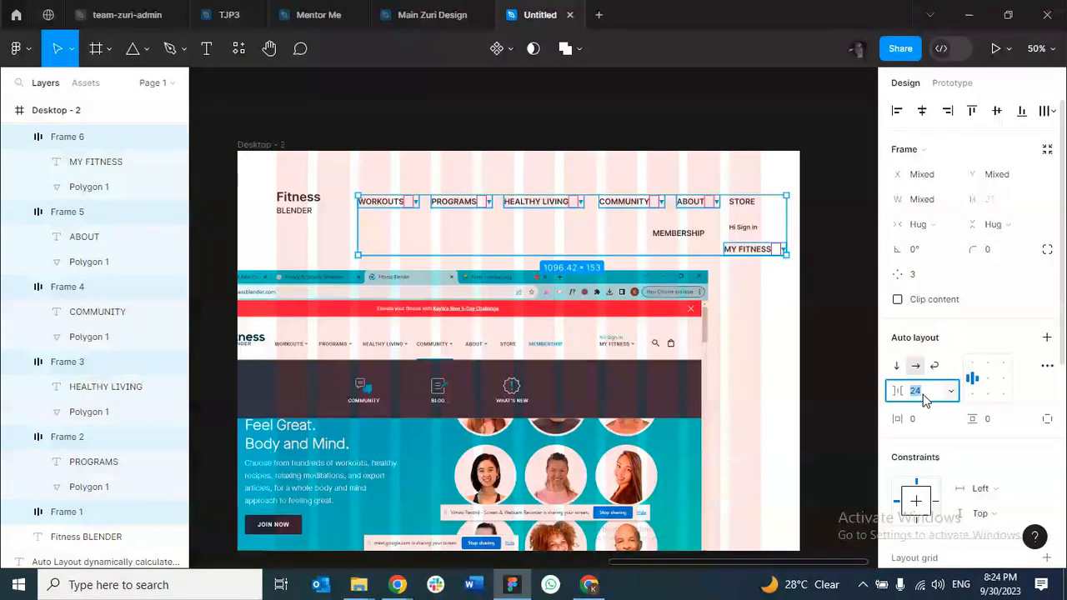
{"action": "key", "text": "Return"}
{"action": "left_click", "coordinate": [923, 399]}
{"action": "type", "text": "8"}
{"action": "key", "text": "Return"}
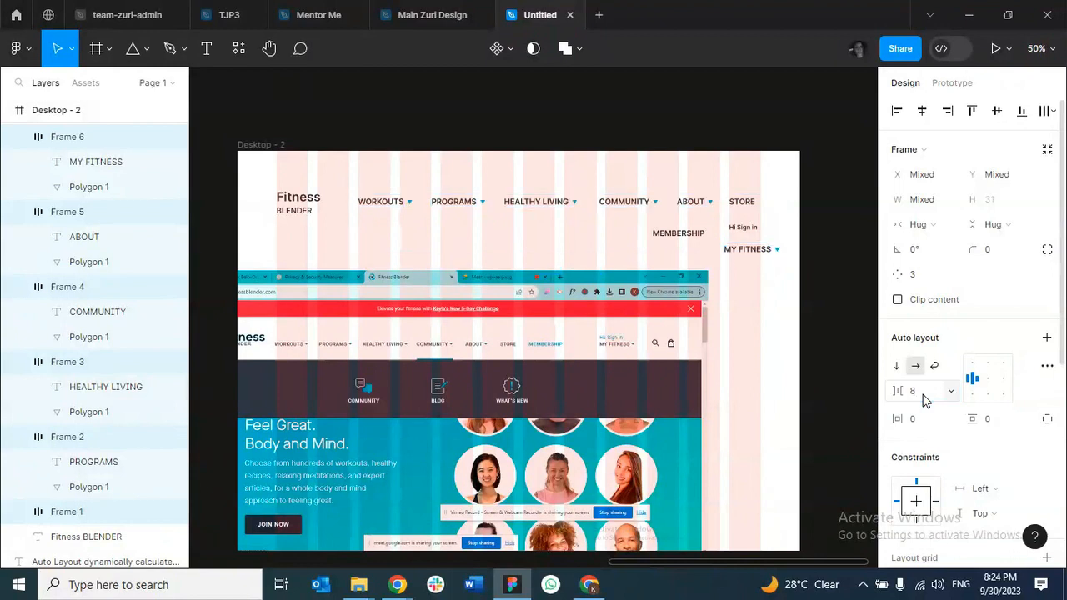
{"action": "left_click", "coordinate": [325, 236]}
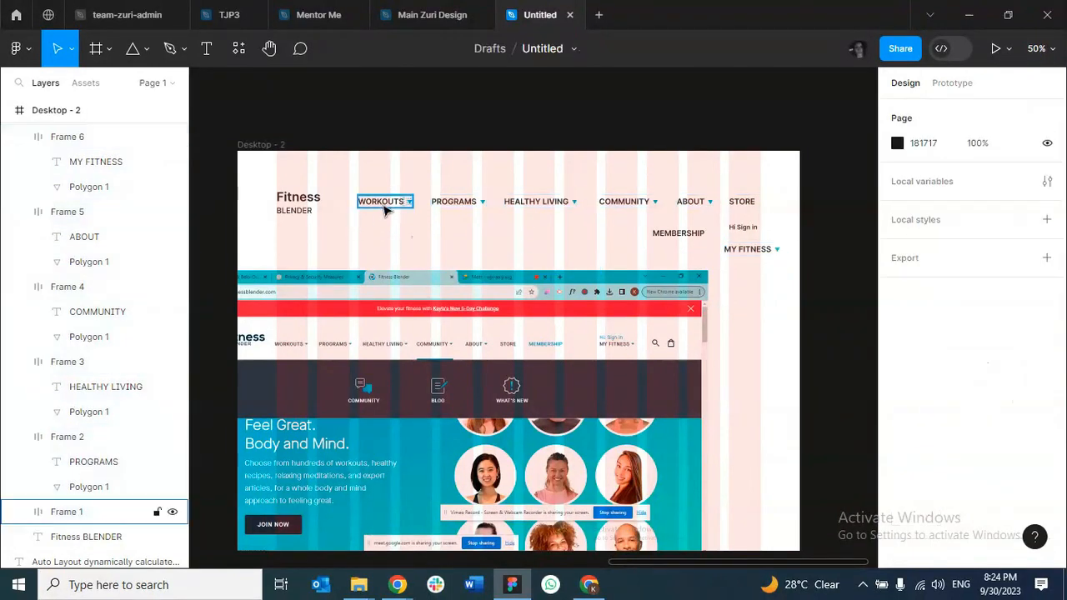
Set the font size of the WORKOUTS and PROGRAMS labels to 16.
{"action": "left_click", "coordinate": [383, 209]}
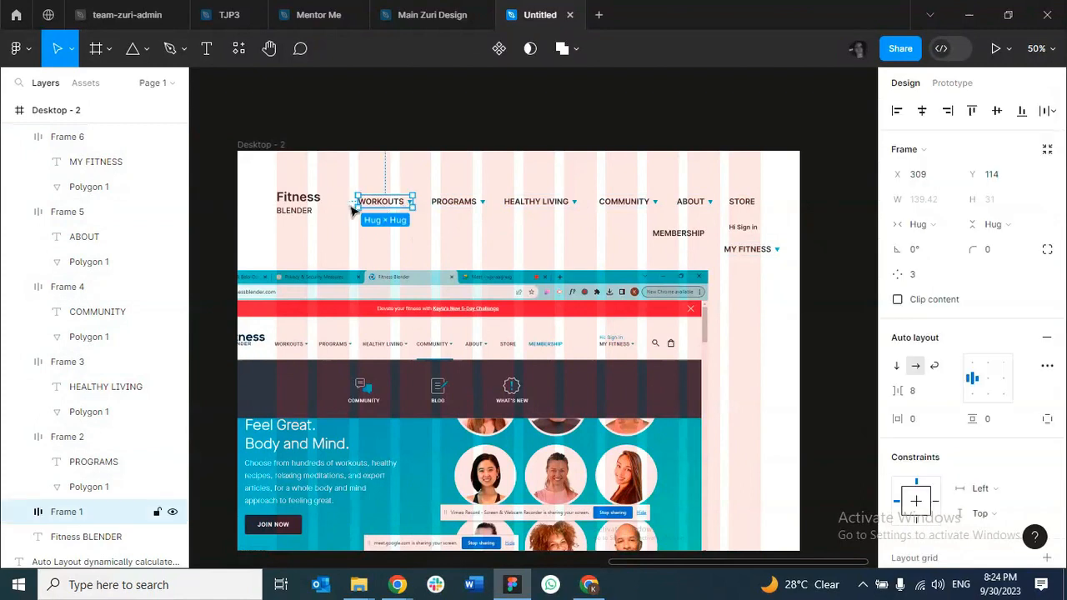
{"action": "left_click", "coordinate": [465, 210]}
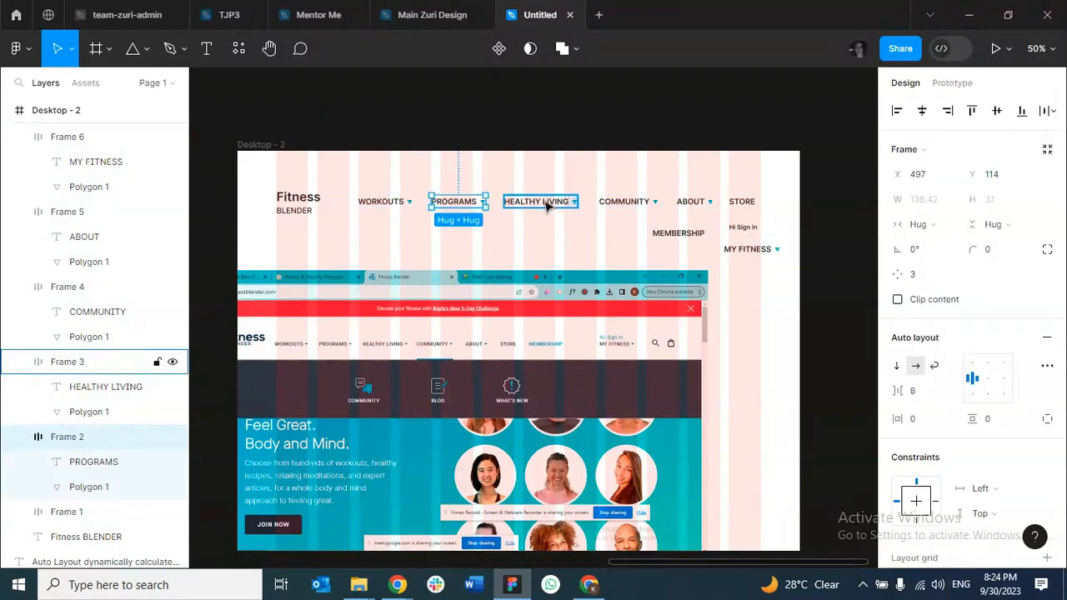
{"action": "double_click", "coordinate": [376, 204]}
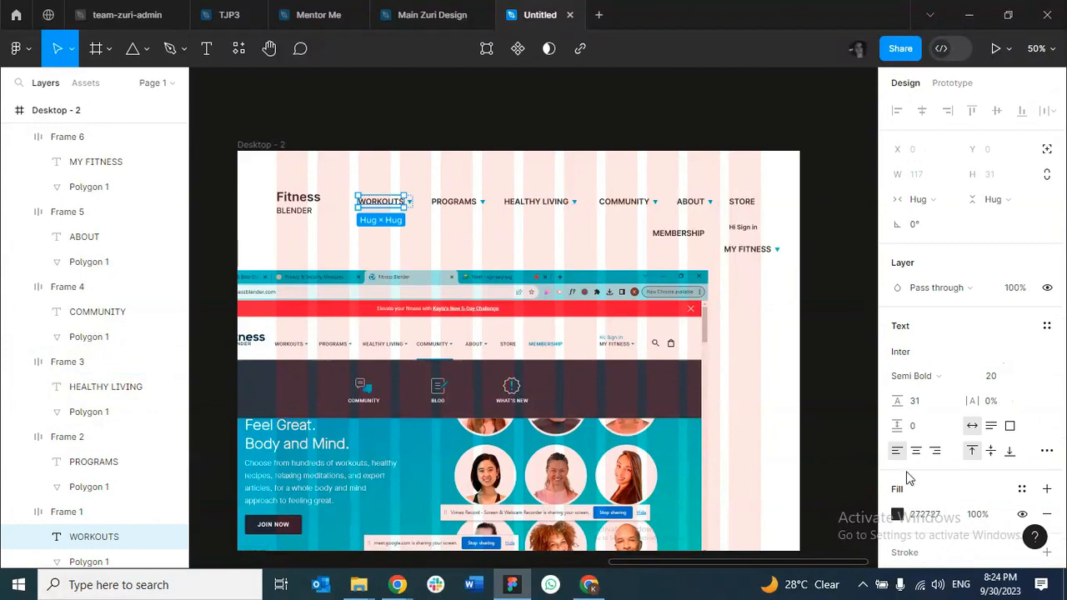
{"action": "left_click", "coordinate": [1033, 376]}
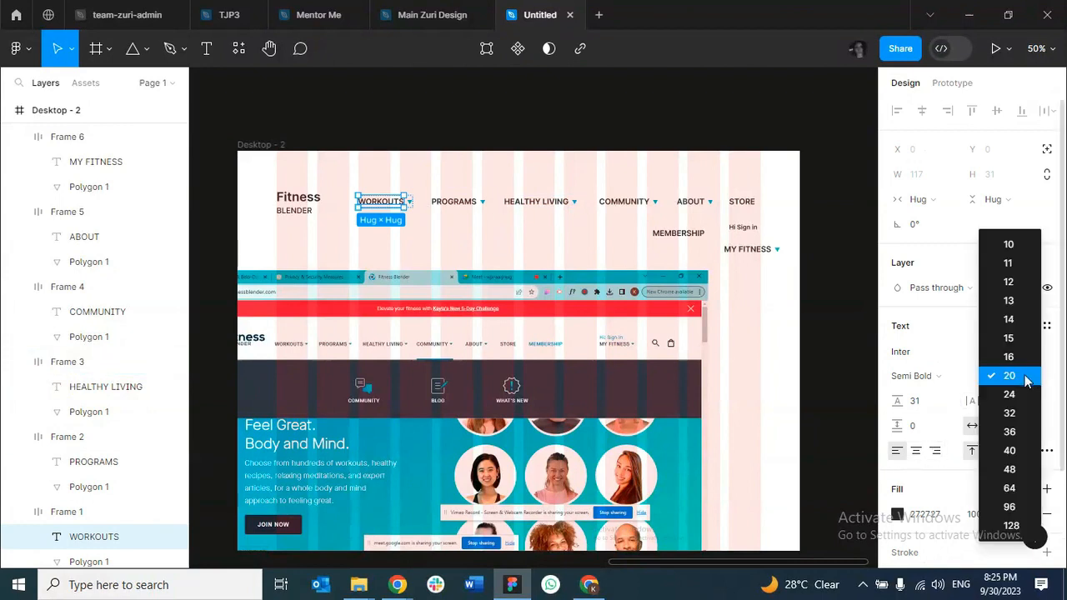
{"action": "left_click", "coordinate": [1004, 355]}
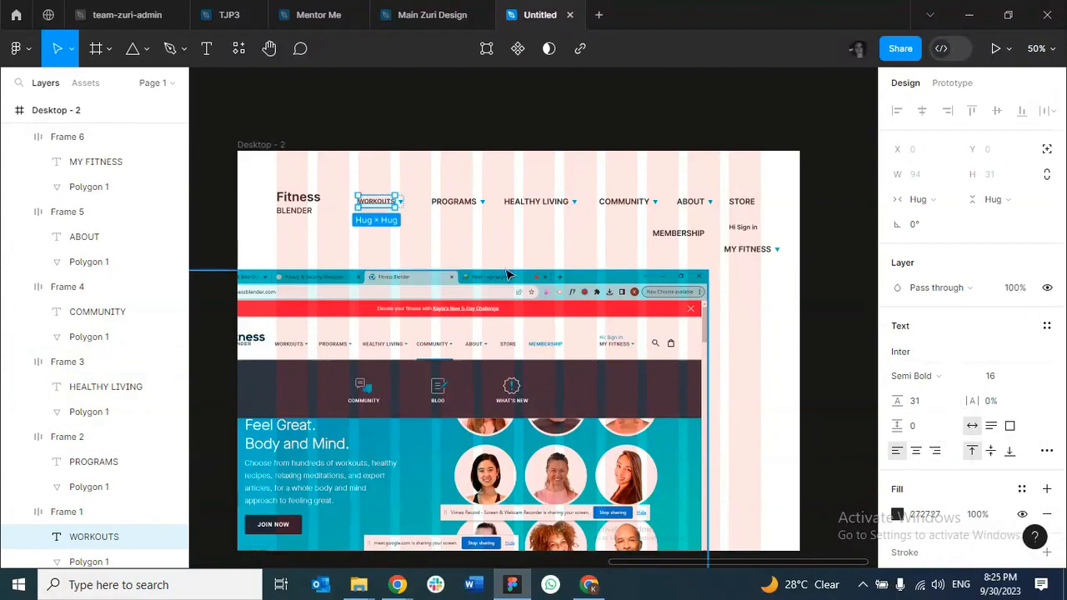
{"action": "double_click", "coordinate": [456, 201]}
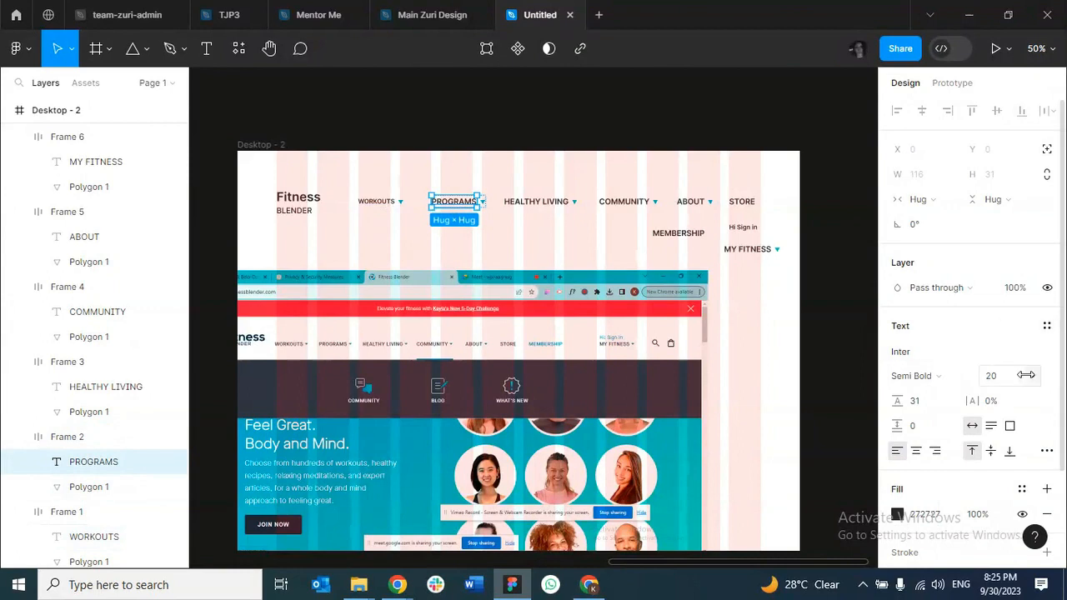
{"action": "left_click", "coordinate": [1033, 378]}
{"action": "left_click", "coordinate": [1005, 353]}
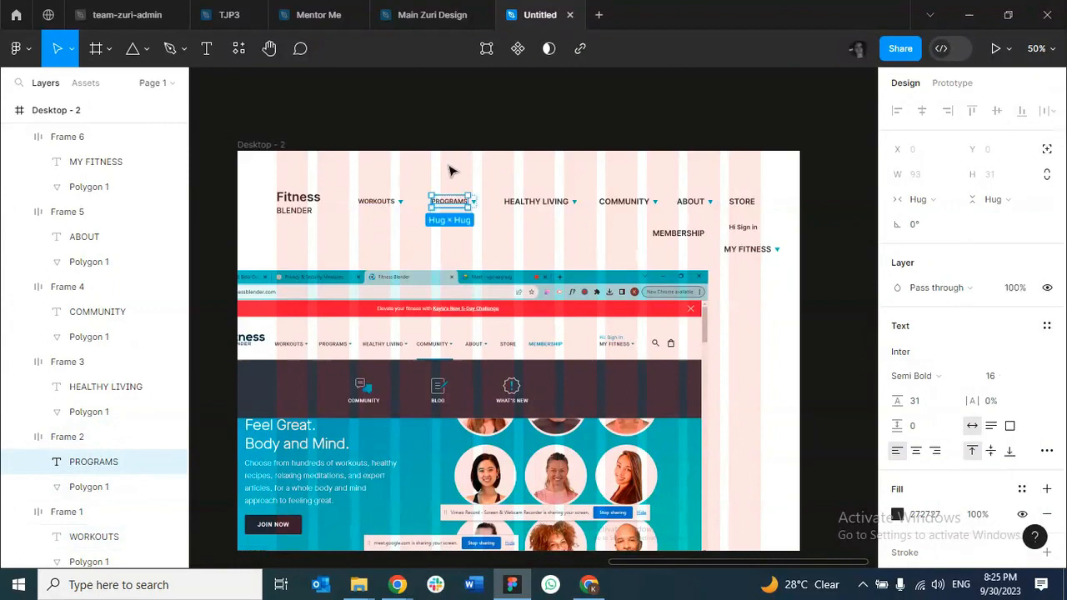
Reduce the HEALTHY LIVING and COMMUNITY labels to font size 16.
{"action": "double_click", "coordinate": [517, 204]}
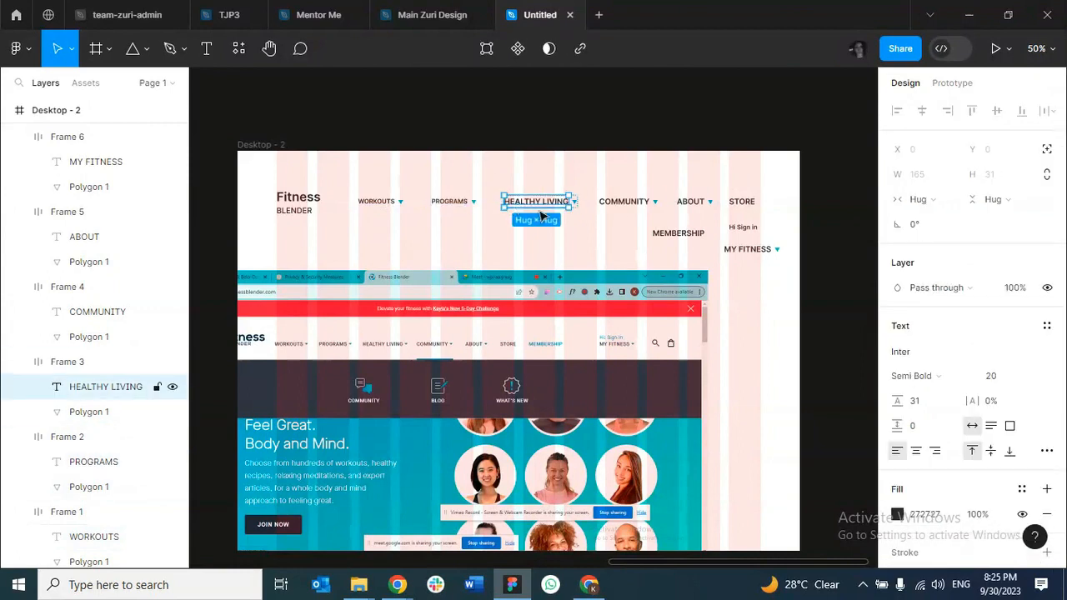
{"action": "left_click", "coordinate": [1033, 377]}
{"action": "left_click", "coordinate": [1008, 357]}
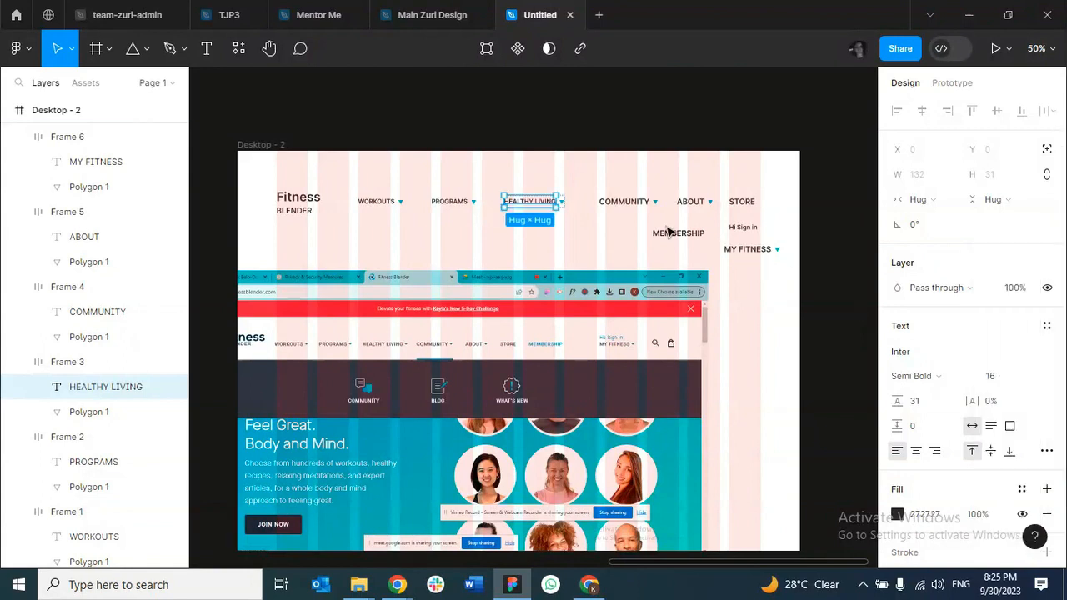
{"action": "double_click", "coordinate": [626, 202]}
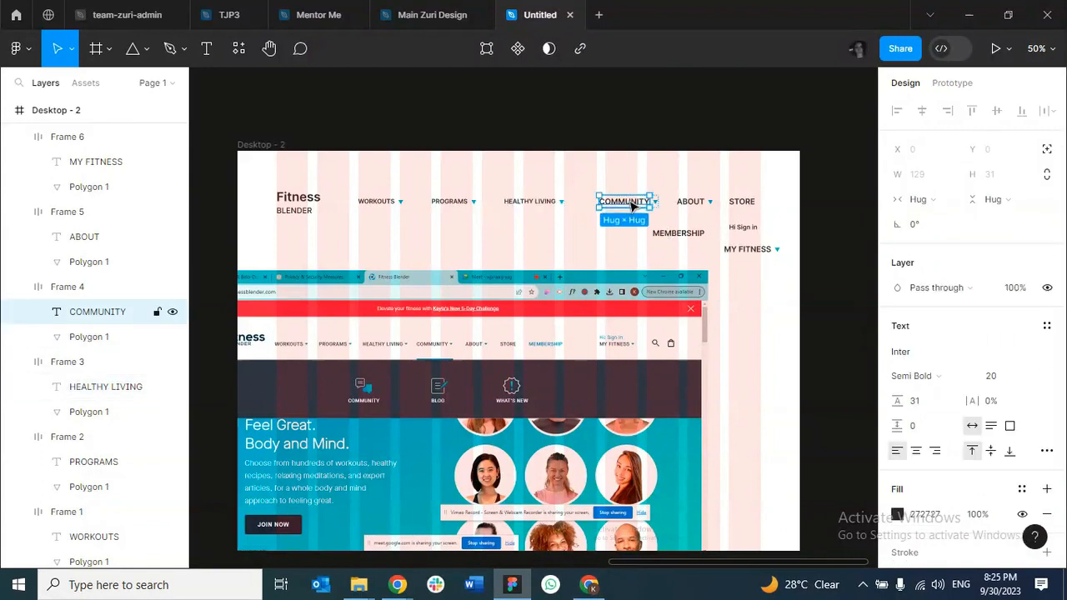
{"action": "left_click", "coordinate": [1033, 377]}
{"action": "left_click", "coordinate": [1008, 356]}
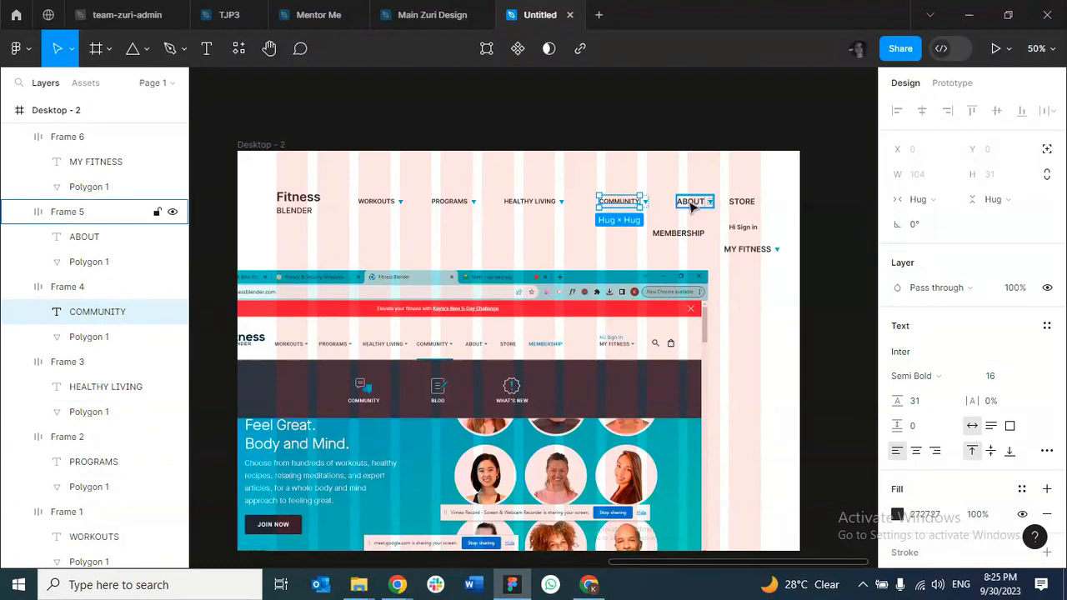
Set the font size of the ABOUT, STORE and MEMBERSHIP texts to 16.
{"action": "double_click", "coordinate": [690, 204]}
{"action": "left_click", "coordinate": [1036, 378]}
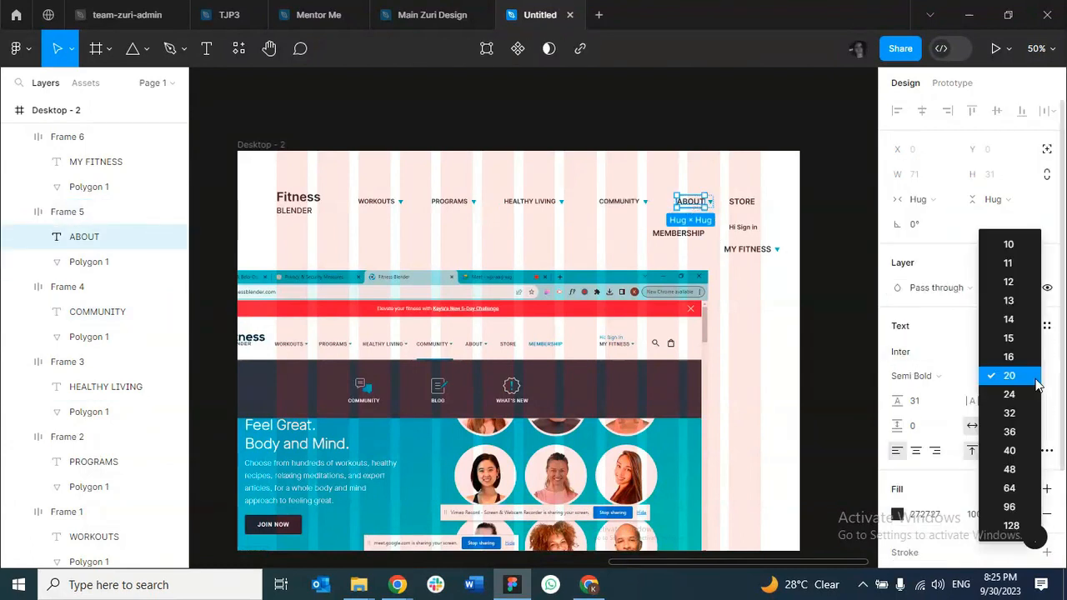
{"action": "left_click", "coordinate": [1009, 376]}
{"action": "left_click", "coordinate": [742, 202]}
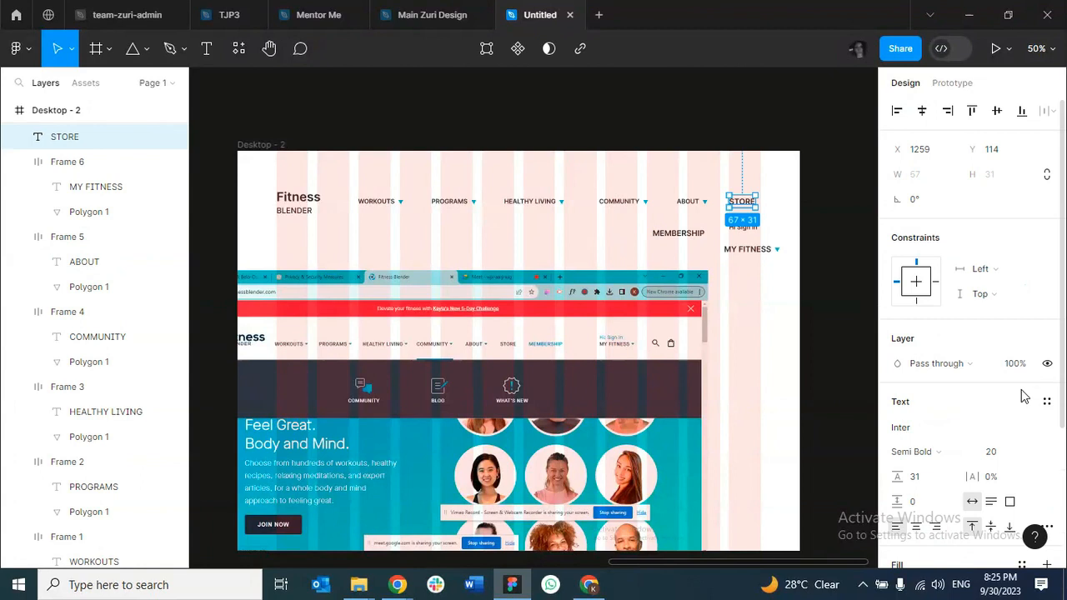
{"action": "left_click", "coordinate": [1030, 456]}
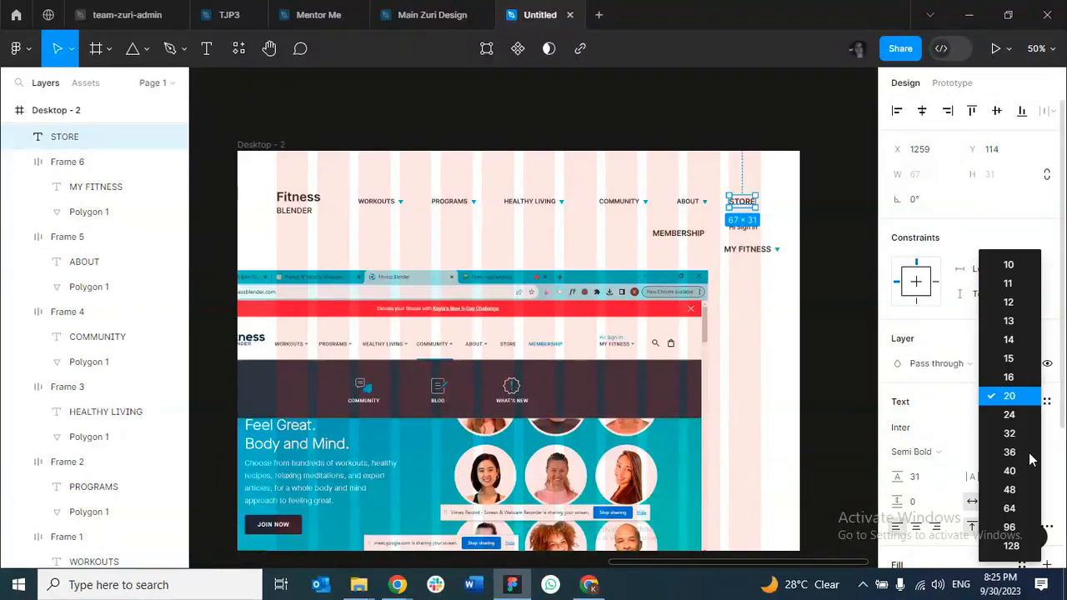
{"action": "left_click", "coordinate": [1012, 376]}
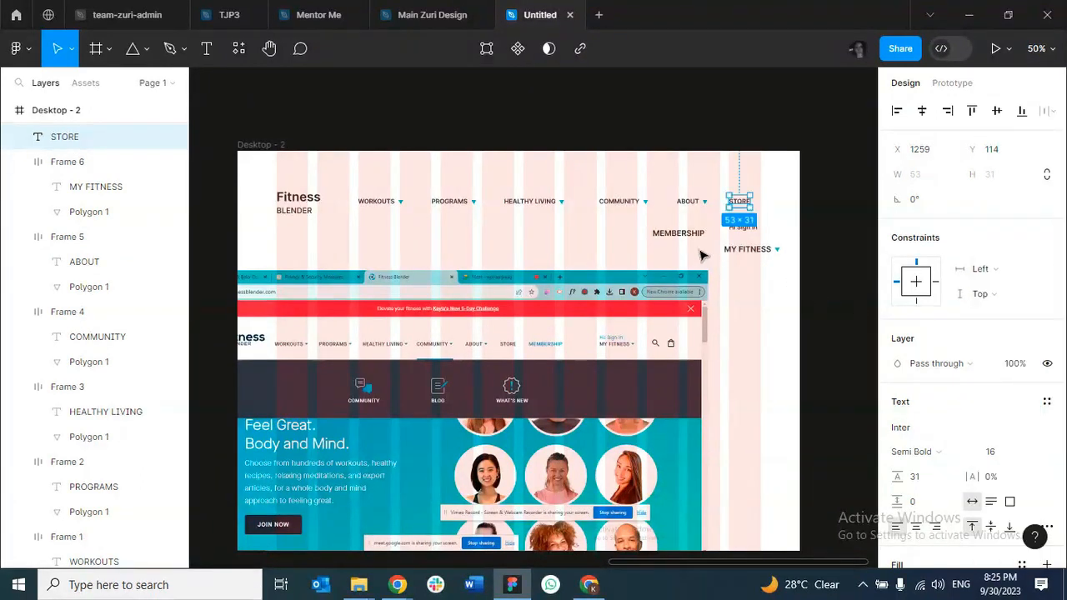
{"action": "left_click", "coordinate": [678, 234]}
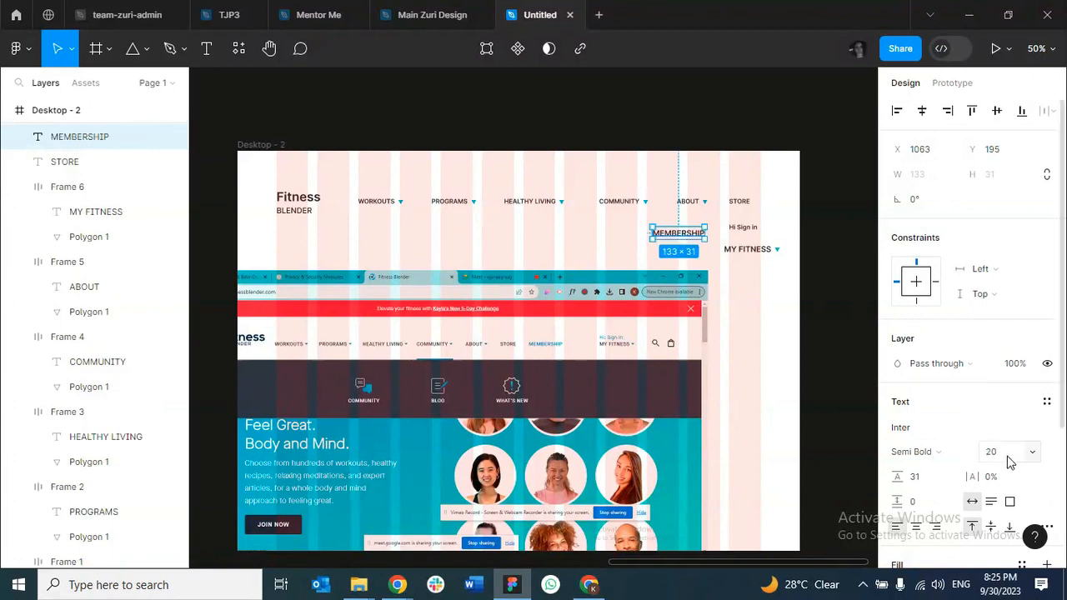
{"action": "left_click", "coordinate": [1032, 455]}
{"action": "left_click", "coordinate": [1010, 375]}
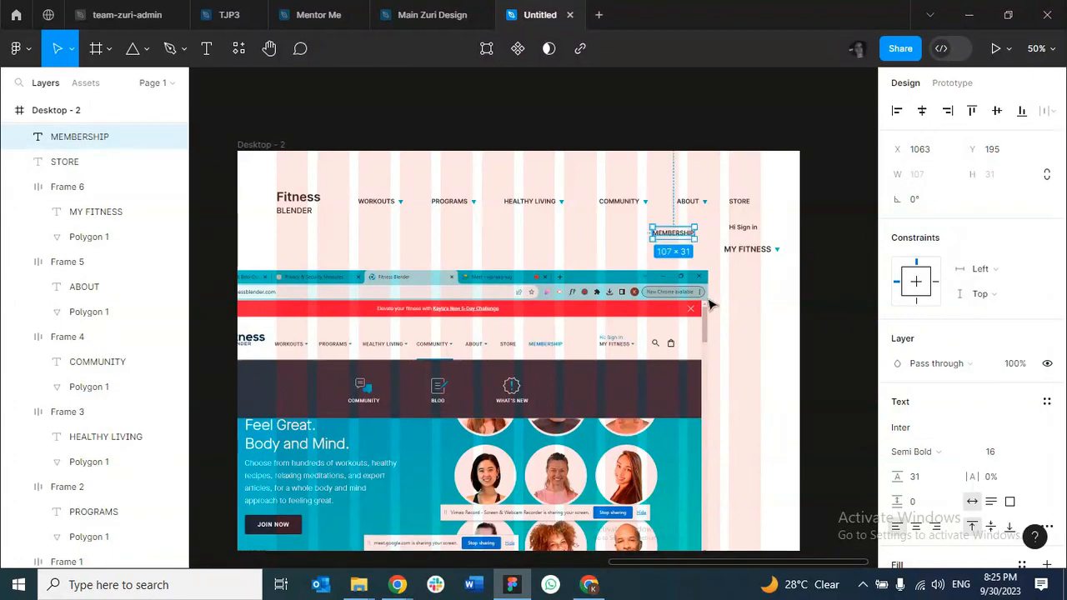
Set the font size of the MY FITNESS text to 16.
{"action": "left_click", "coordinate": [739, 252]}
{"action": "left_click", "coordinate": [739, 250]}
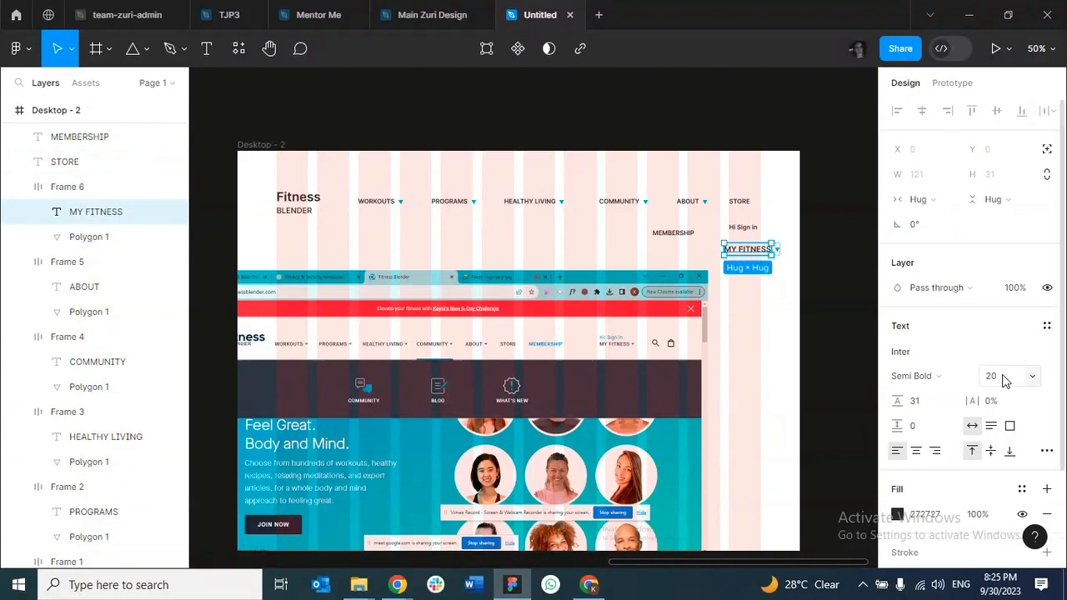
{"action": "left_click", "coordinate": [1031, 379]}
{"action": "left_click", "coordinate": [1006, 353]}
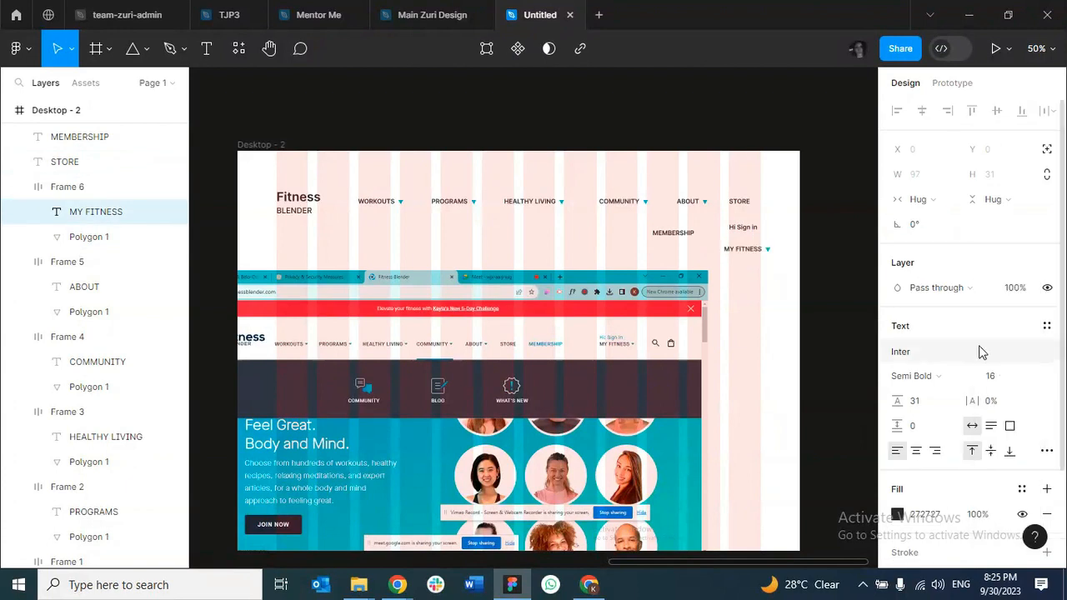
{"action": "left_click", "coordinate": [745, 293]}
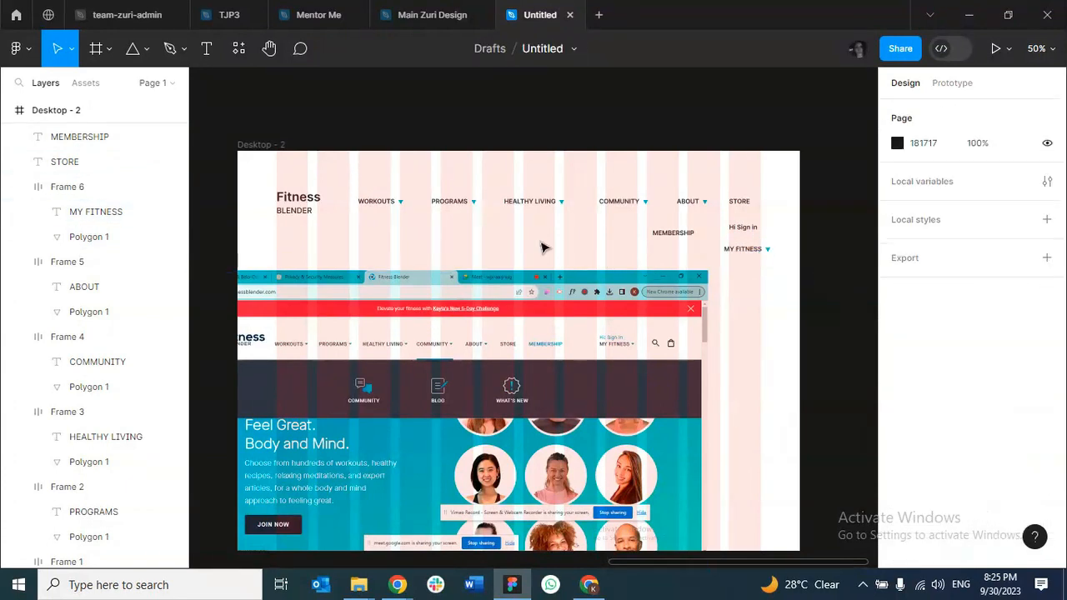
Move PROGRAMS, HEALTHY LIVING, COMMUNITY, ABOUT and STORE closer together and place MEMBERSHIP after STORE in the menu row.
{"action": "left_click", "coordinate": [456, 204]}
{"action": "left_click_drag", "start_coordinate": [525, 205], "coordinate": [499, 205]}
{"action": "left_click_drag", "start_coordinate": [623, 204], "coordinate": [565, 209]}
{"action": "left_click", "coordinate": [682, 202]}
{"action": "left_click_drag", "start_coordinate": [681, 202], "coordinate": [613, 206]}
{"action": "left_click_drag", "start_coordinate": [742, 203], "coordinate": [662, 208]}
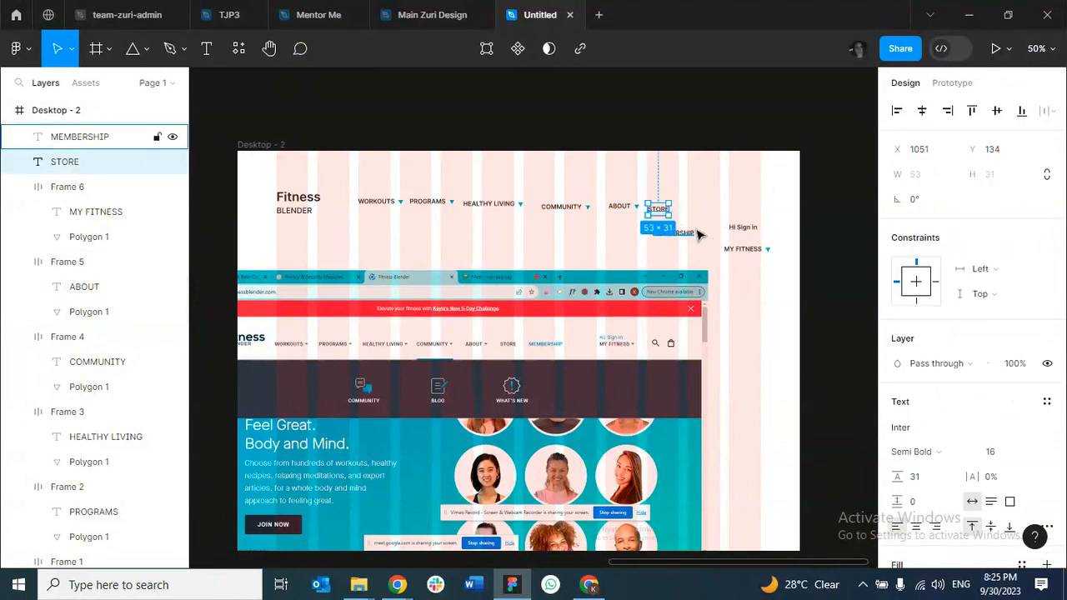
{"action": "left_click", "coordinate": [689, 237]}
{"action": "left_click_drag", "start_coordinate": [681, 238], "coordinate": [702, 212]}
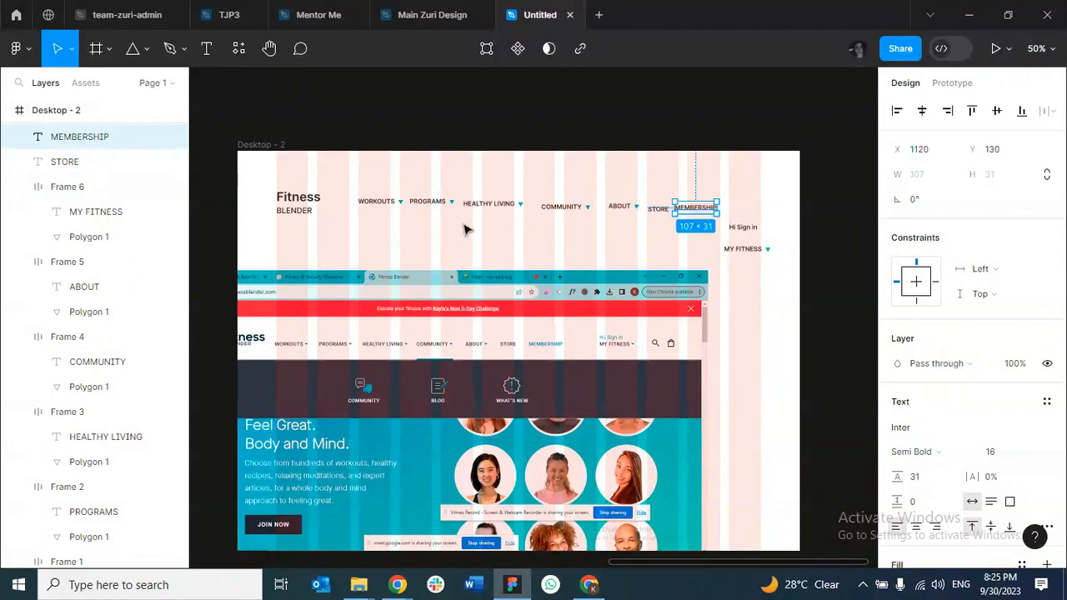
Combine the seven menu items from WORKOUTS to MEMBERSHIP into one horizontal auto layout frame.
{"action": "left_click", "coordinate": [375, 202]}
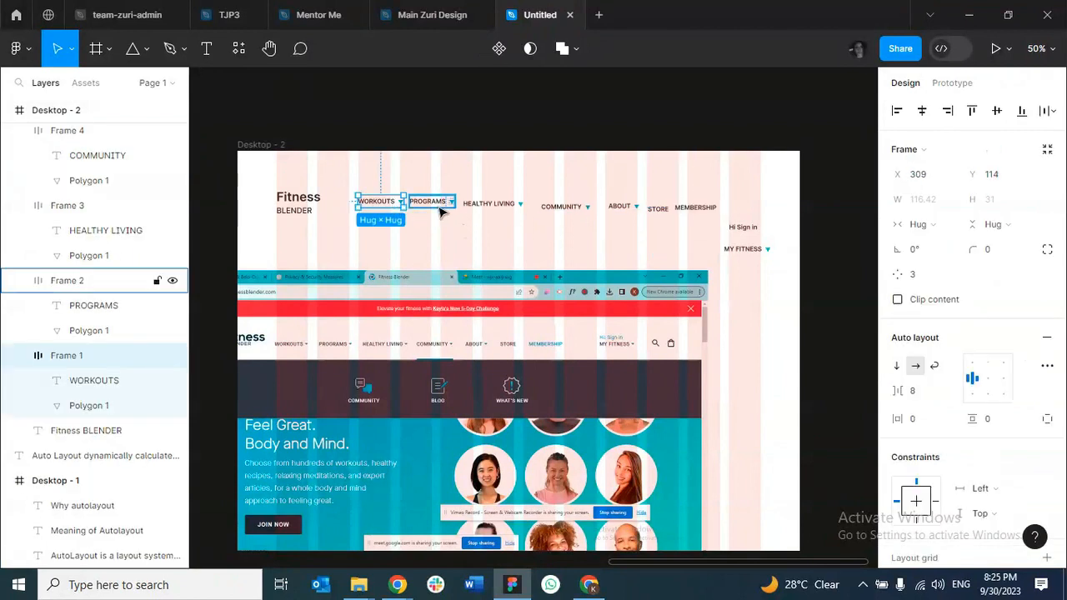
{"action": "left_click", "coordinate": [439, 206], "text": "shift"}
{"action": "left_click", "coordinate": [500, 205], "text": "shift"}
{"action": "left_click", "coordinate": [554, 206], "text": "shift"}
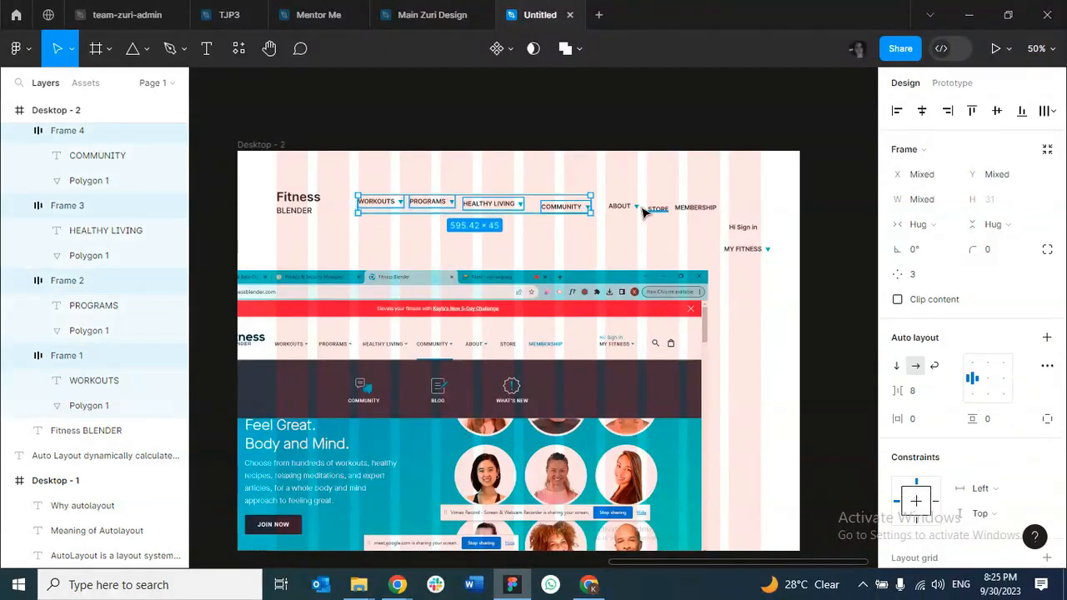
{"action": "left_click", "coordinate": [633, 207], "text": "shift"}
{"action": "left_click", "coordinate": [659, 209], "text": "shift"}
{"action": "left_click", "coordinate": [706, 209], "text": "shift"}
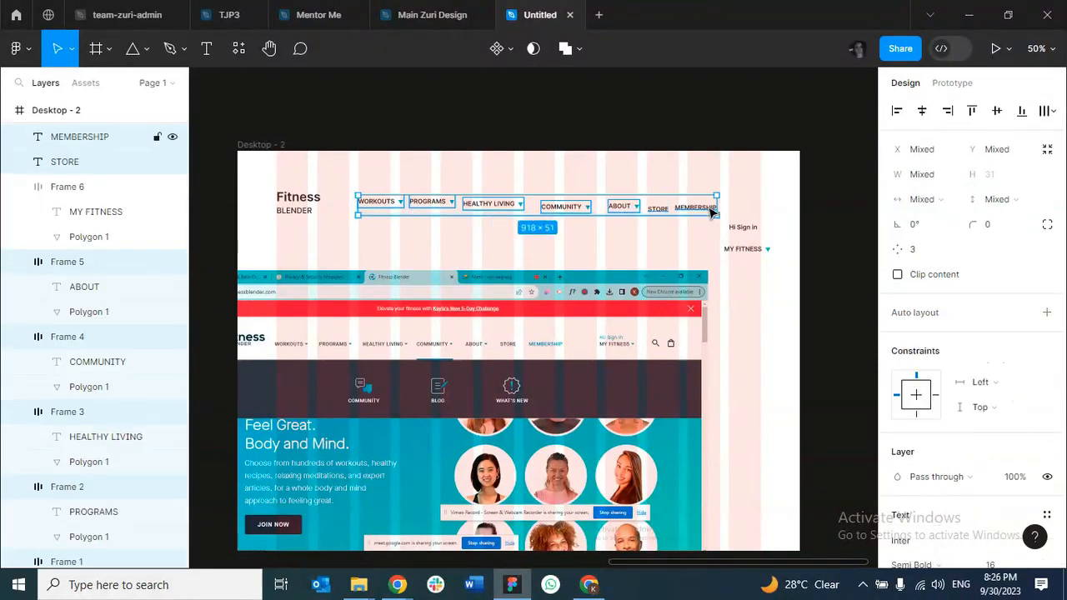
{"action": "key", "text": "shift+a"}
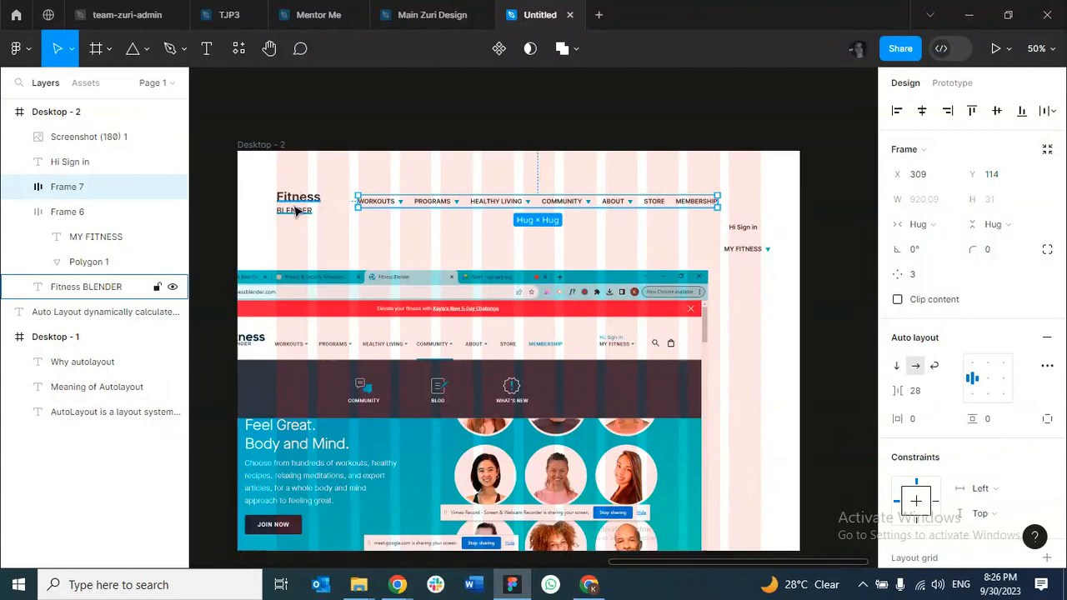
Set the margin of the Desktop - 2 frame's 12-column layout grid to 72.
{"action": "left_click", "coordinate": [269, 148]}
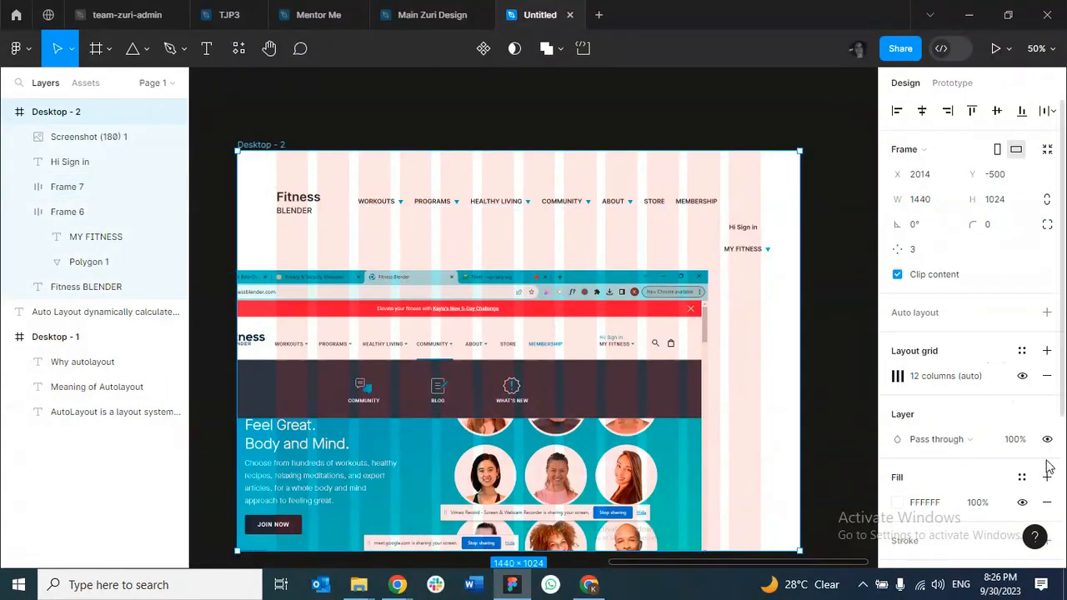
{"action": "left_click", "coordinate": [897, 377]}
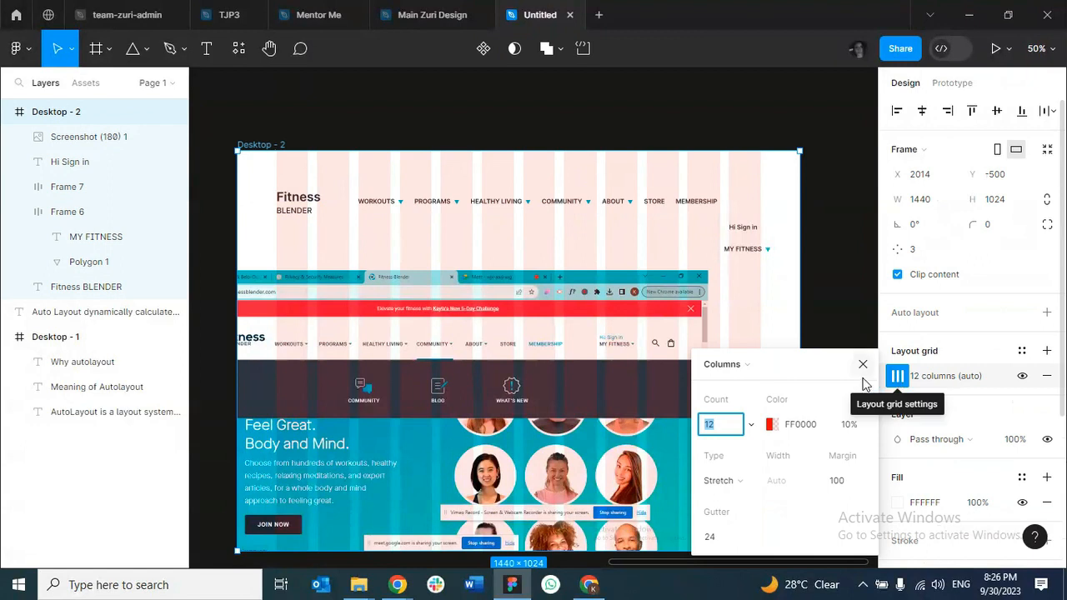
{"action": "left_click", "coordinate": [845, 482]}
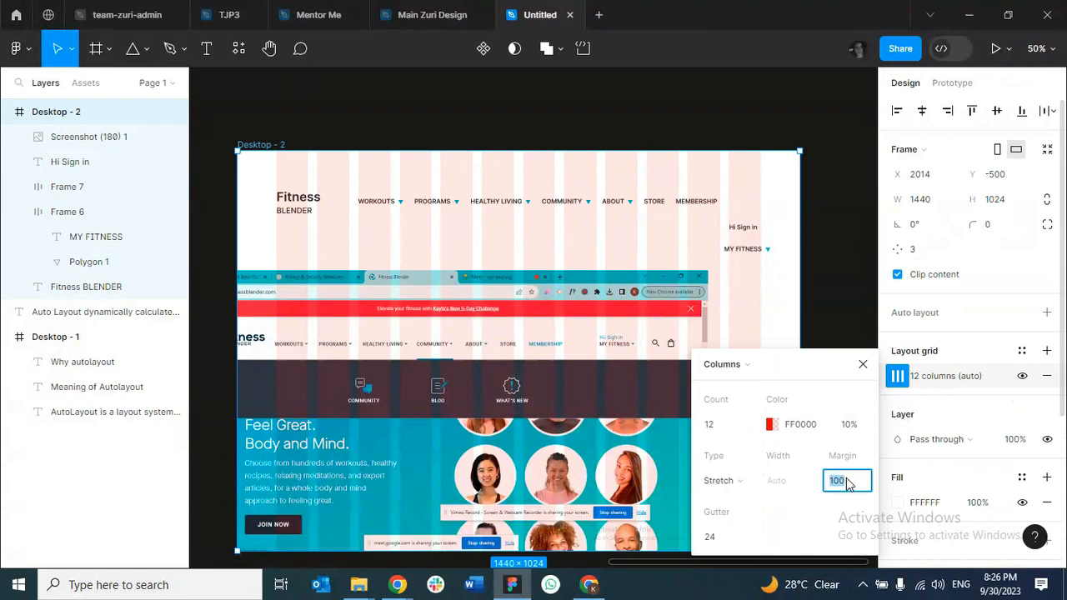
{"action": "type", "text": "72"}
{"action": "key", "text": "Return"}
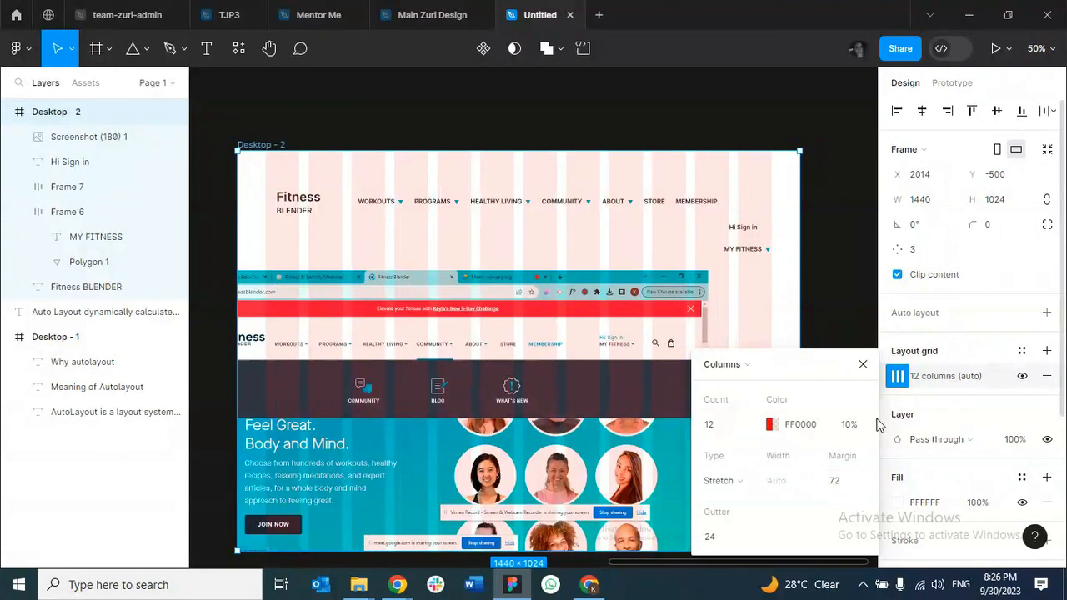
{"action": "left_click", "coordinate": [863, 364]}
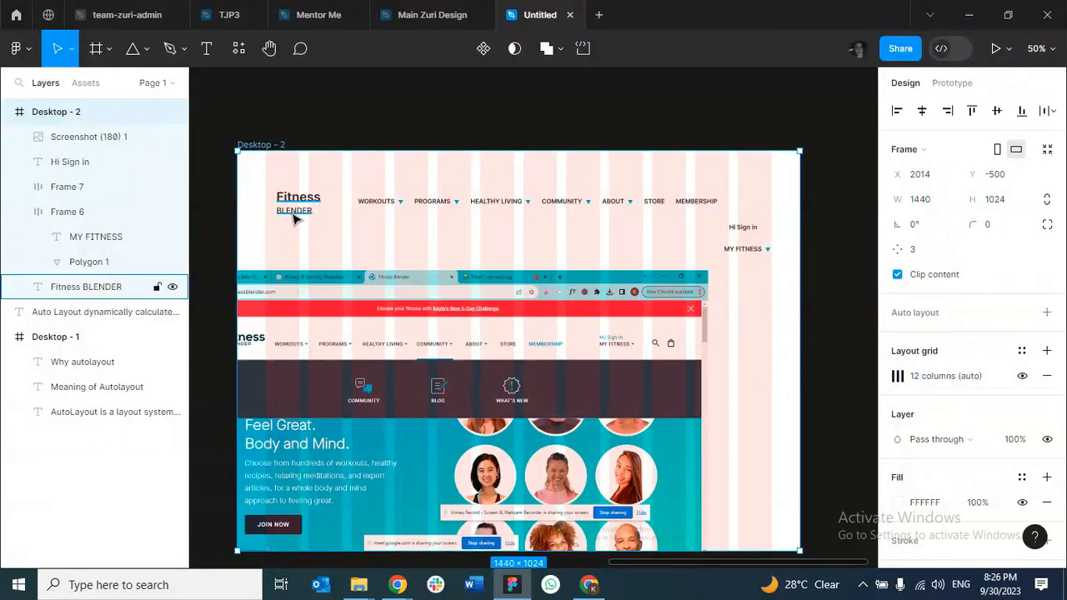
Nudge the Fitness BLENDER logo text left to X 72, aligning it with the first grid column.
{"action": "left_click", "coordinate": [291, 212]}
{"action": "key", "text": "alt"}
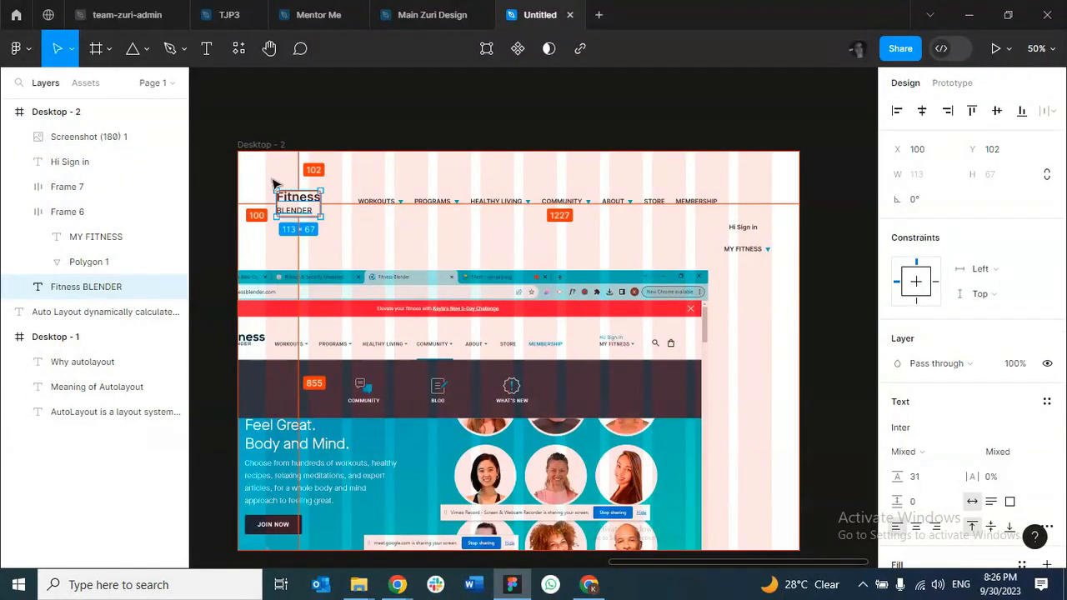
{"action": "key", "text": "Left"}
{"action": "key", "text": "Left"}
{"action": "key", "text": "Left"}
{"action": "key", "text": "Left"}
{"action": "key", "text": "Left"}
{"action": "key", "text": "Left"}
{"action": "key", "text": "Left"}
{"action": "key", "text": "Left"}
{"action": "key", "text": "Left"}
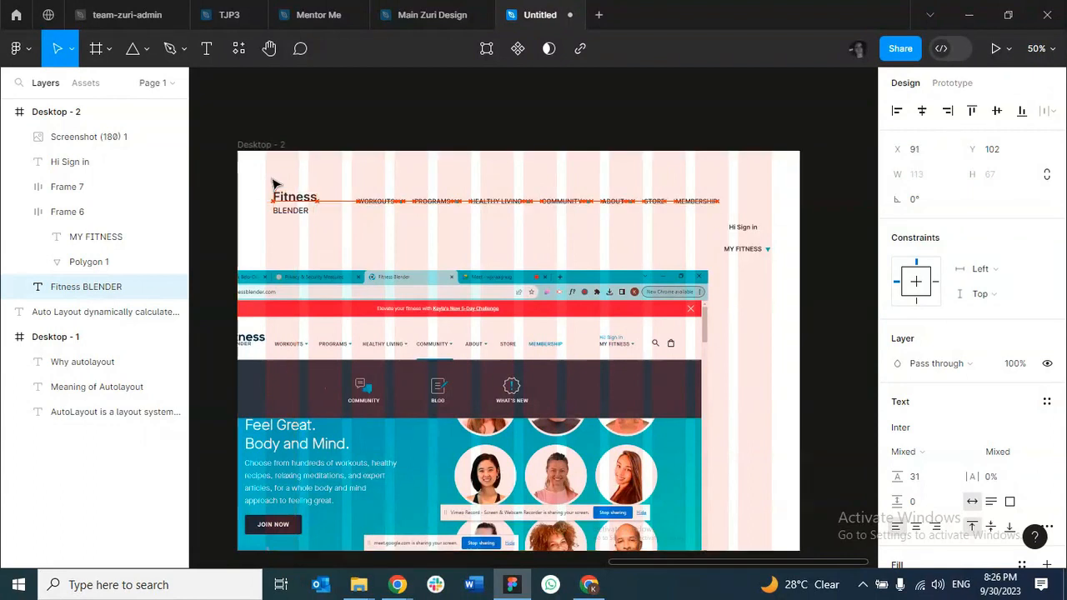
{"action": "key", "text": "Left"}
{"action": "key", "text": "Left"}
{"action": "key", "text": "Left"}
{"action": "key", "text": "Left"}
{"action": "key", "text": "Left"}
{"action": "key", "text": "Left"}
{"action": "key", "text": "Left"}
{"action": "key", "text": "Left"}
{"action": "key", "text": "Left"}
{"action": "key", "text": "Left"}
{"action": "key", "text": "Left"}
{"action": "key", "text": "Left"}
{"action": "key", "text": "Left"}
{"action": "key", "text": "Left"}
{"action": "key", "text": "Left"}
{"action": "key", "text": "Left"}
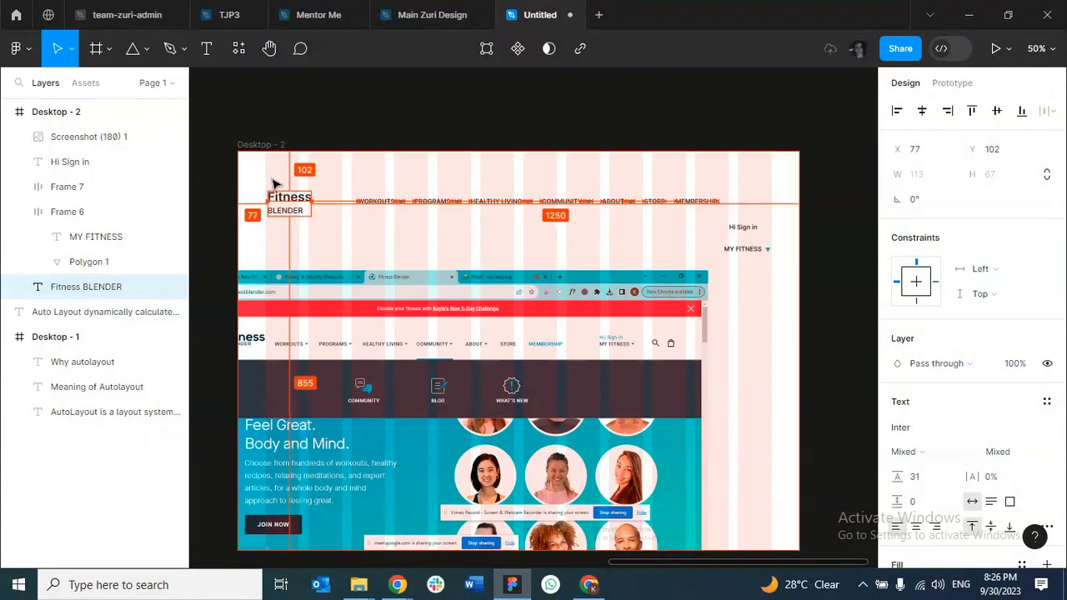
{"action": "key", "text": "Left"}
{"action": "key", "text": "Left"}
{"action": "key", "text": "Left"}
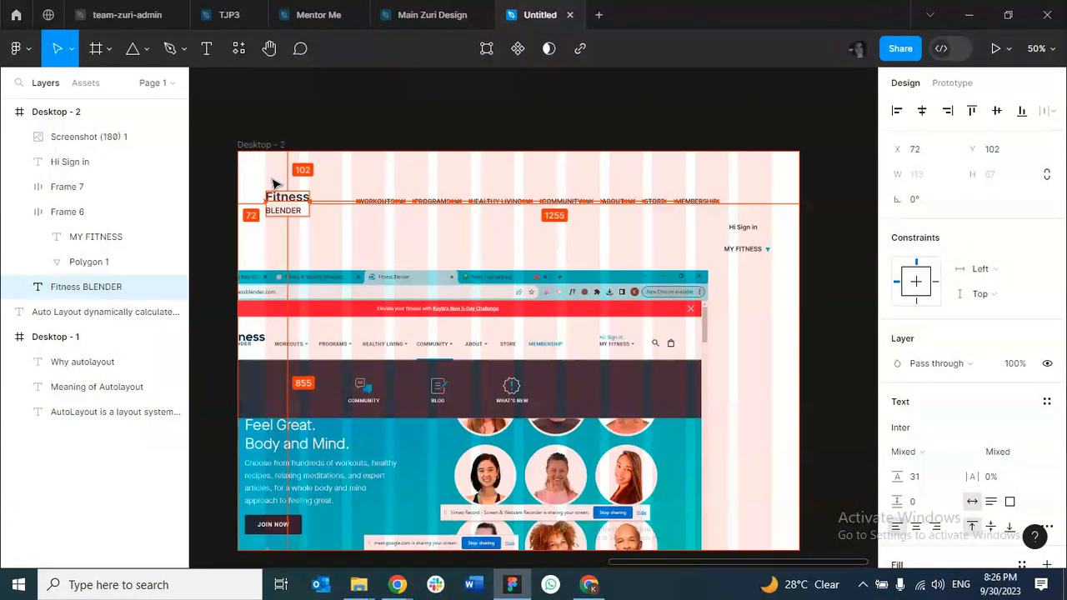
Check the gap between the logo and the menu row, and combine both into one horizontal auto layout frame.
{"action": "left_click", "coordinate": [563, 203]}
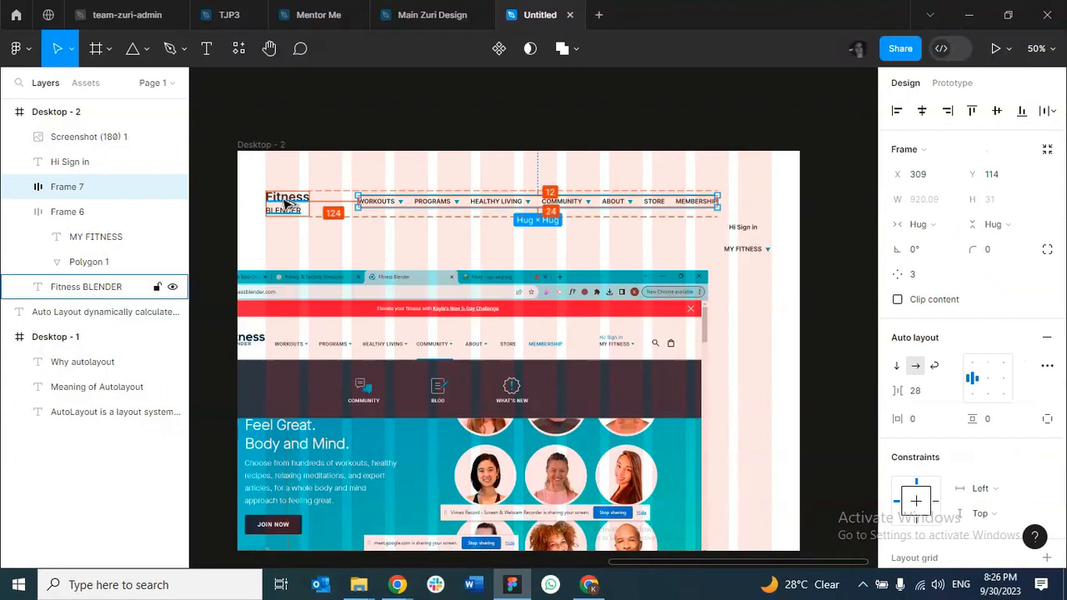
{"action": "left_click", "coordinate": [409, 240]}
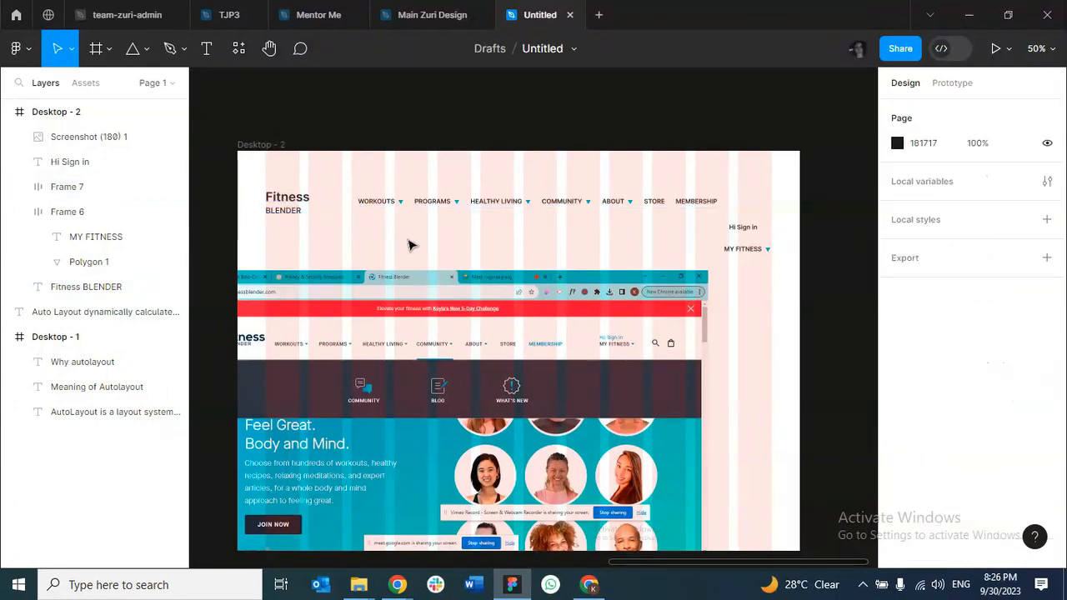
{"action": "left_click", "coordinate": [417, 207]}
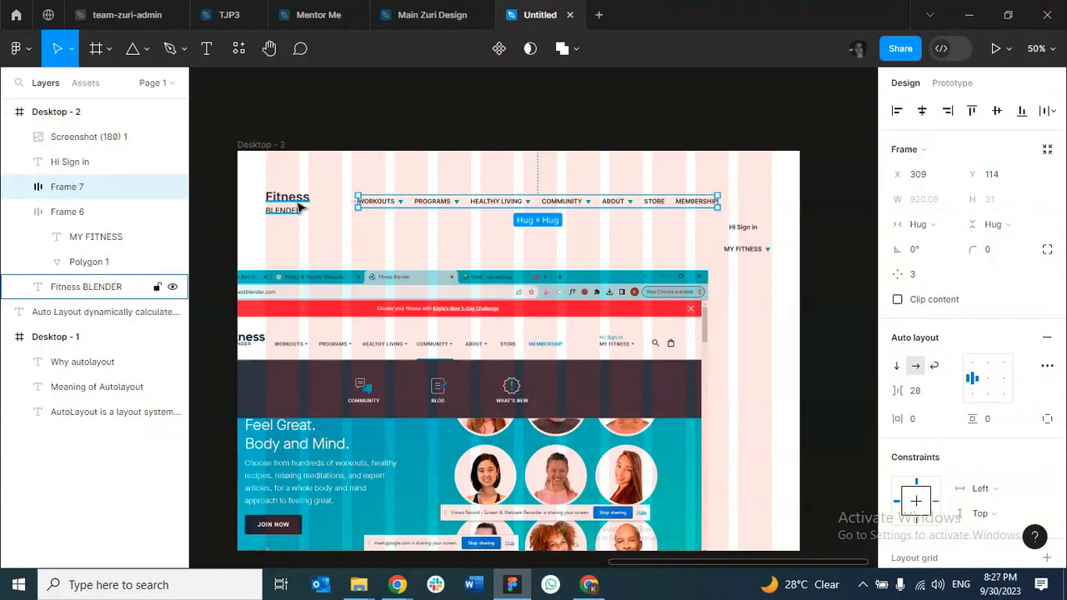
{"action": "key", "text": "alt"}
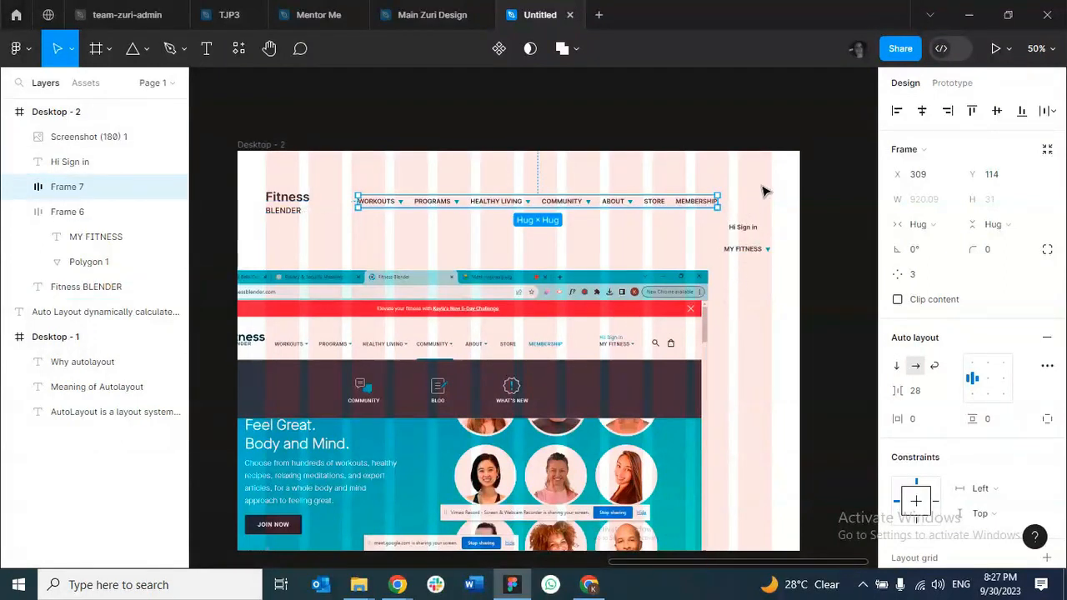
{"action": "left_click", "coordinate": [304, 205], "text": "shift"}
{"action": "key", "text": "shift+a"}
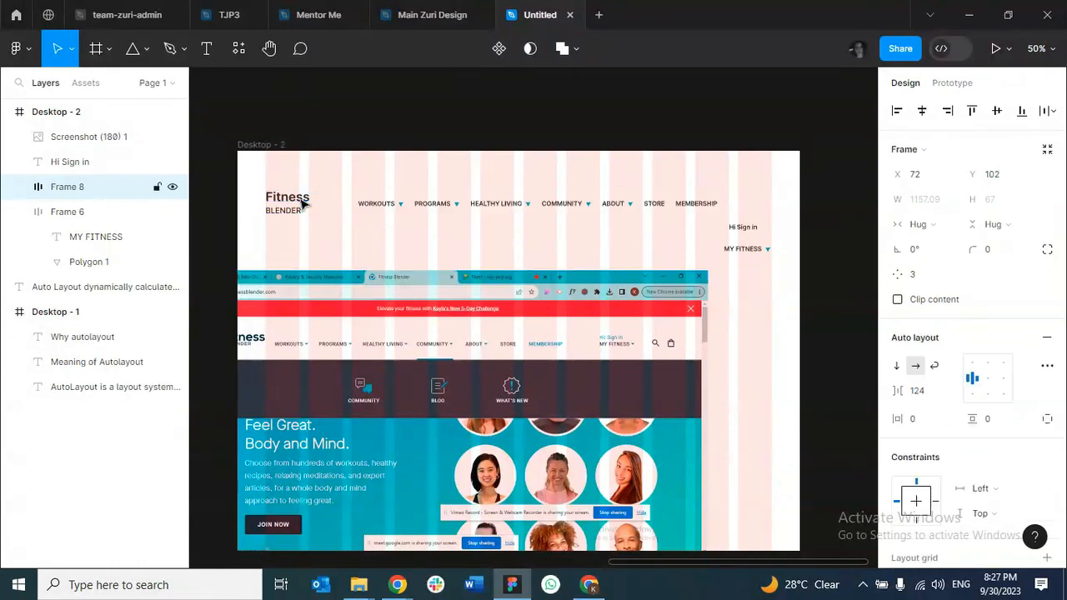
Reduce the horizontal gap between the logo and the menu row to 80.
{"action": "left_click_drag", "start_coordinate": [910, 398], "coordinate": [839, 400]}
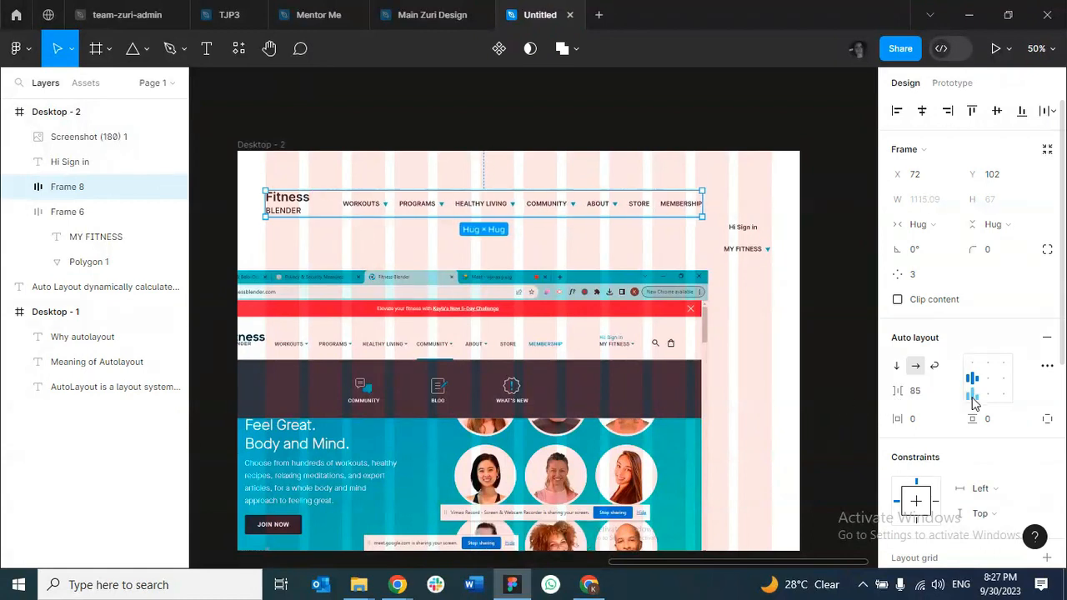
{"action": "left_click", "coordinate": [926, 393]}
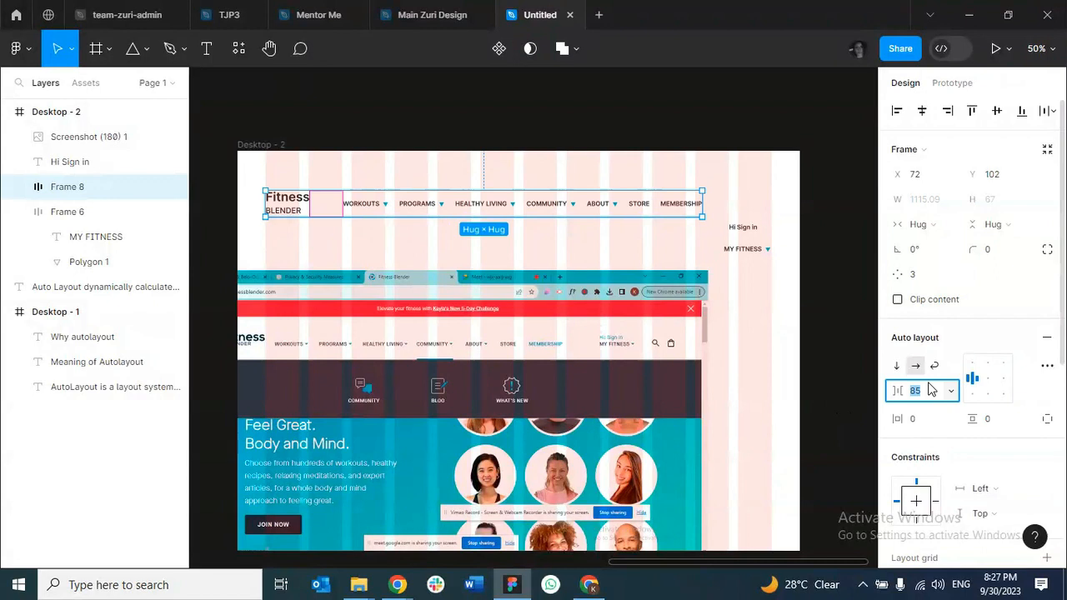
{"action": "type", "text": "80"}
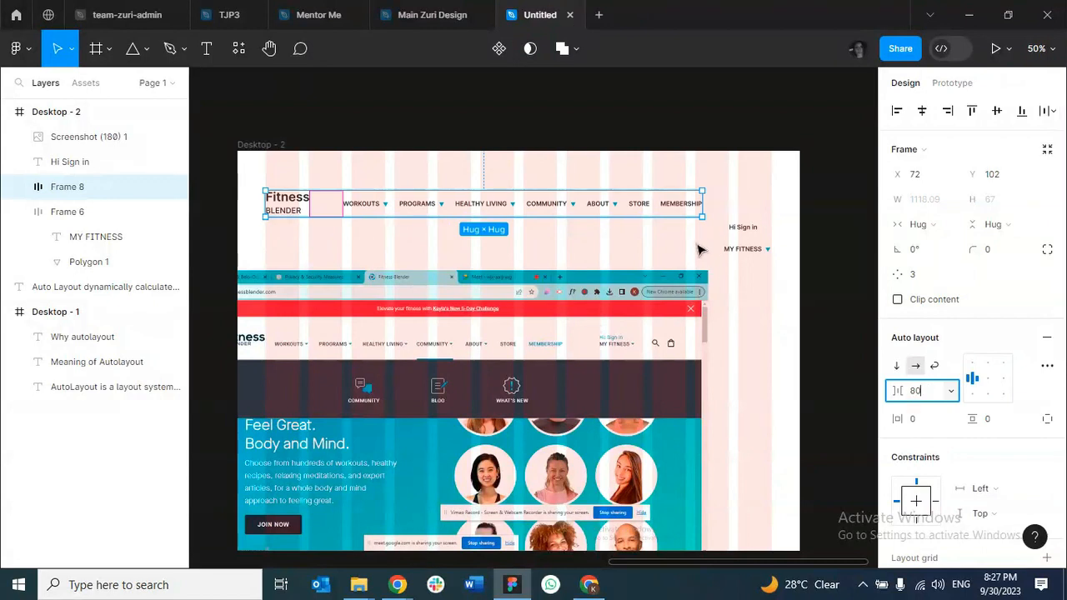
{"action": "left_click", "coordinate": [758, 283]}
Try other horizontal gaps between the logo and the menu row, from 96 down to 82.
{"action": "left_click", "coordinate": [593, 212]}
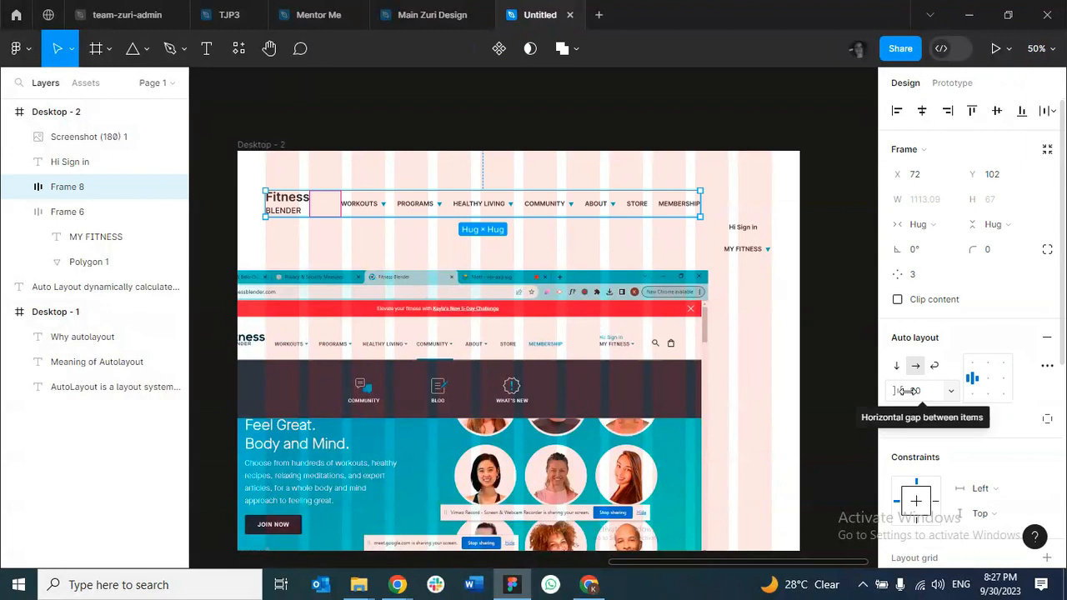
{"action": "left_click_drag", "start_coordinate": [907, 391], "coordinate": [933, 409]}
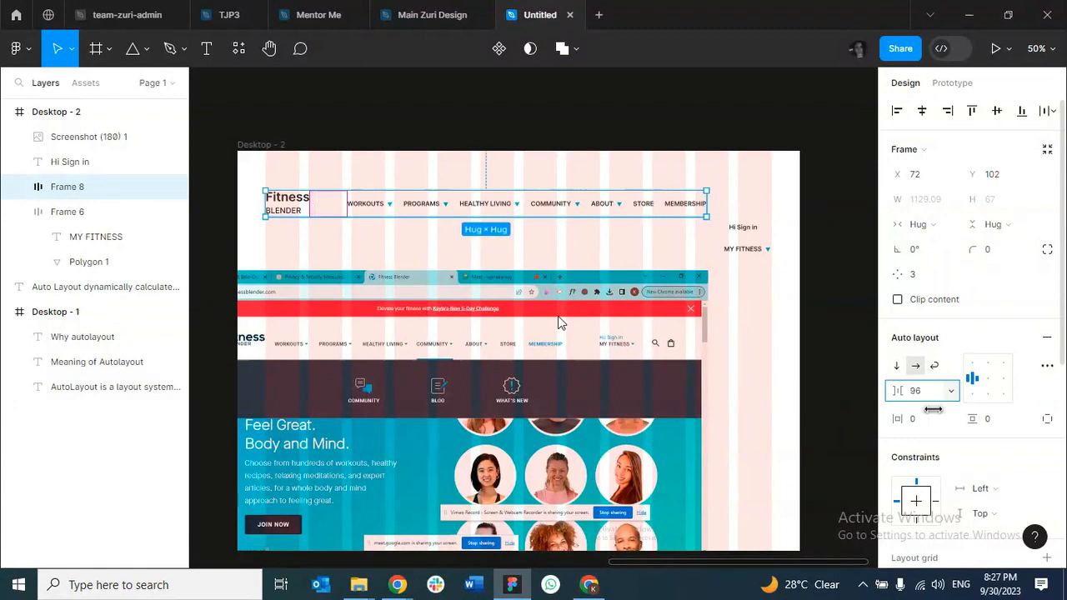
{"action": "left_click_drag", "start_coordinate": [932, 409], "coordinate": [910, 410]}
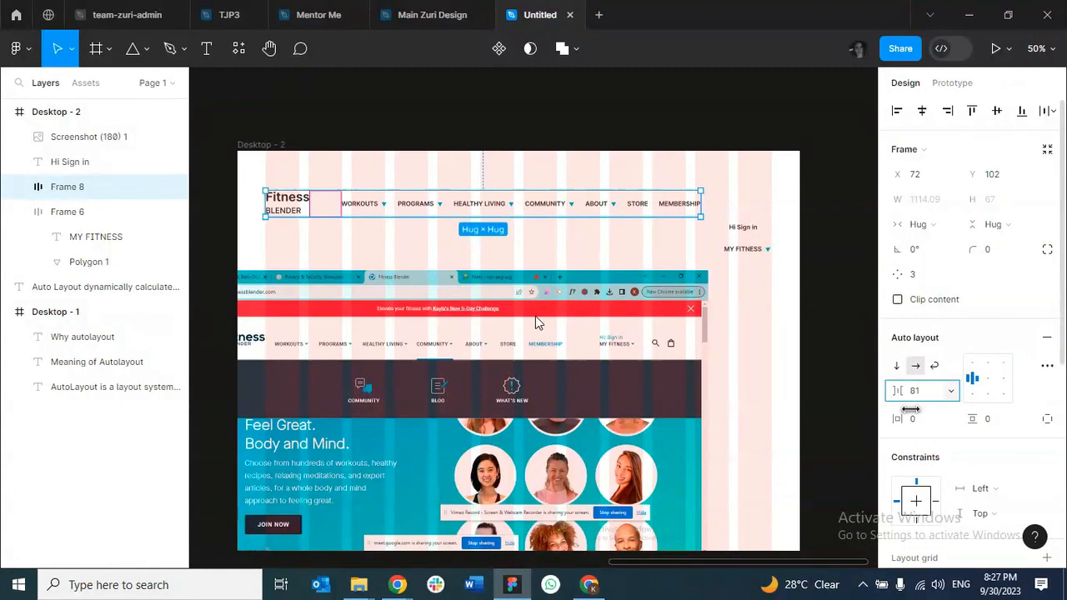
{"action": "left_click_drag", "start_coordinate": [910, 407], "coordinate": [912, 407]}
Set the horizontal gap of the logo and menu frame to 72.
{"action": "left_click", "coordinate": [921, 394]}
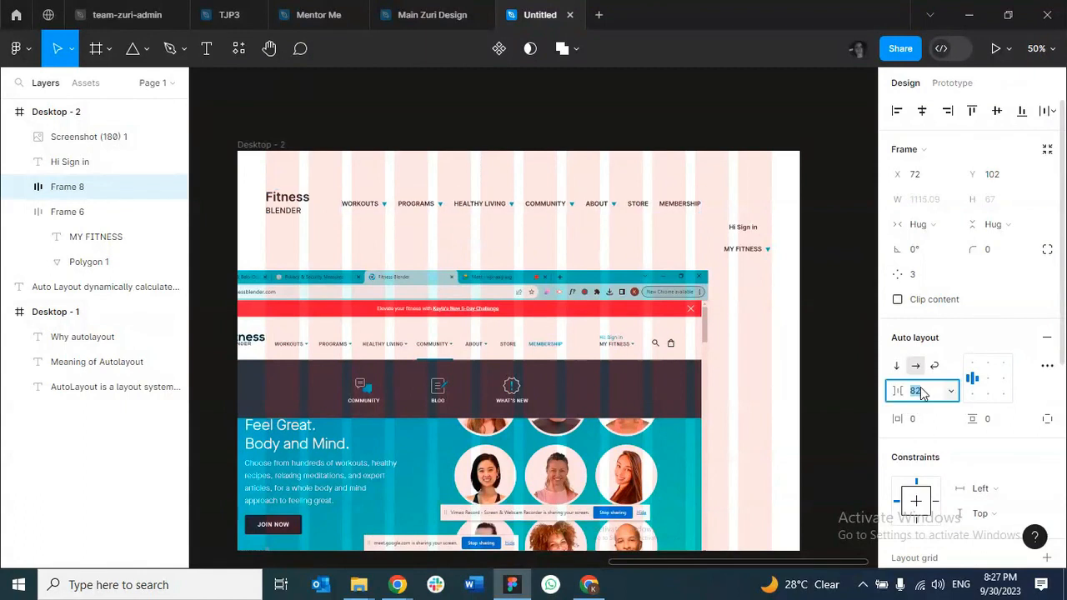
{"action": "type", "text": "72"}
{"action": "key", "text": "Return"}
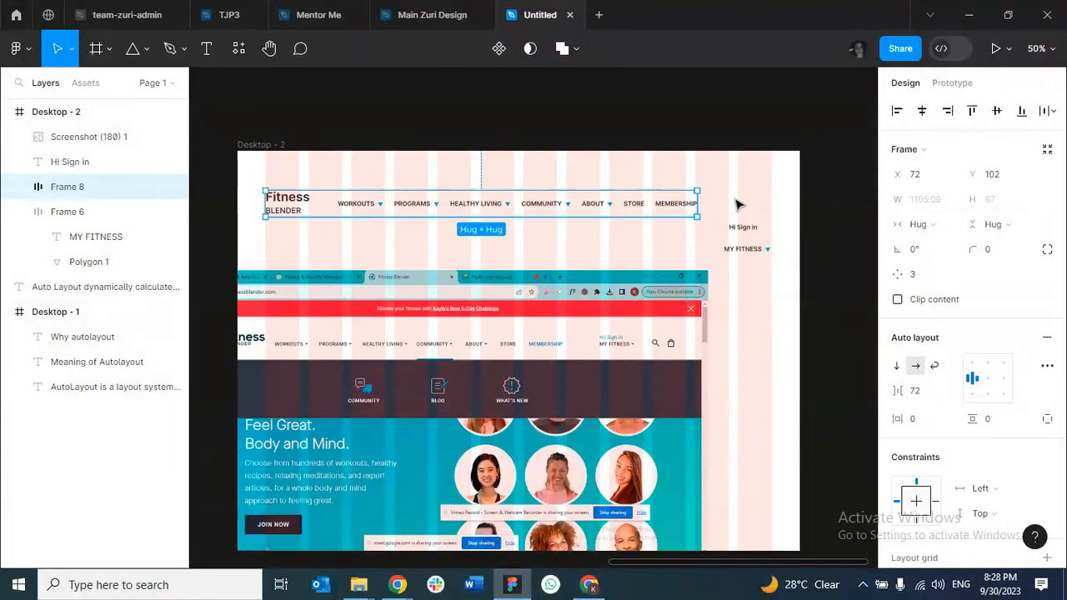
Move the MY FITNESS item to X 1249, Y 248, below the Hi Sign in text.
{"action": "left_click", "coordinate": [740, 252]}
{"action": "left_click_drag", "start_coordinate": [740, 251], "coordinate": [755, 259]}
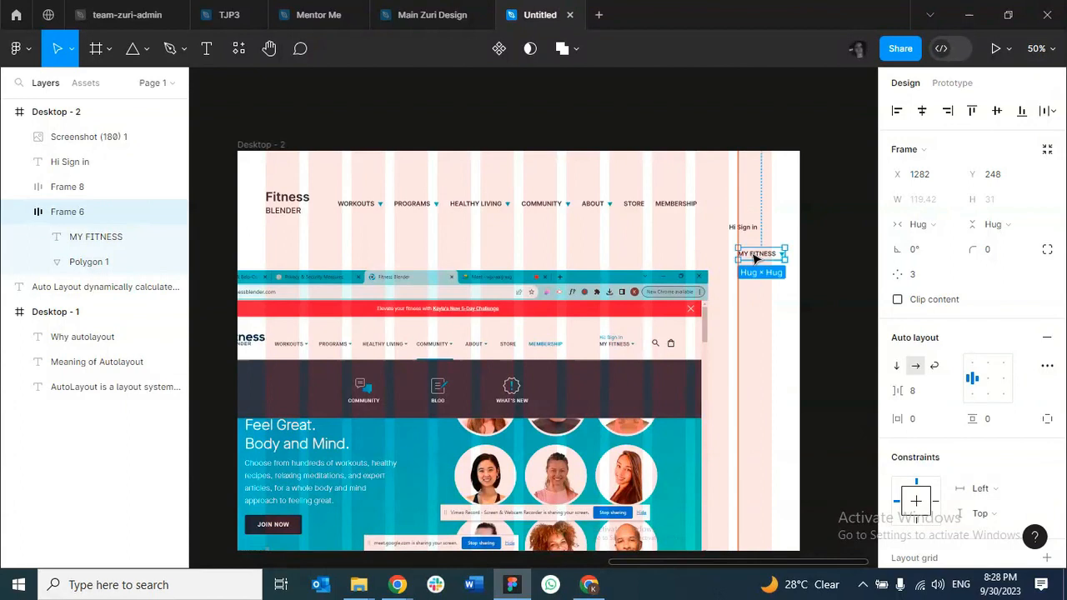
{"action": "left_click_drag", "start_coordinate": [755, 259], "coordinate": [738, 255]}
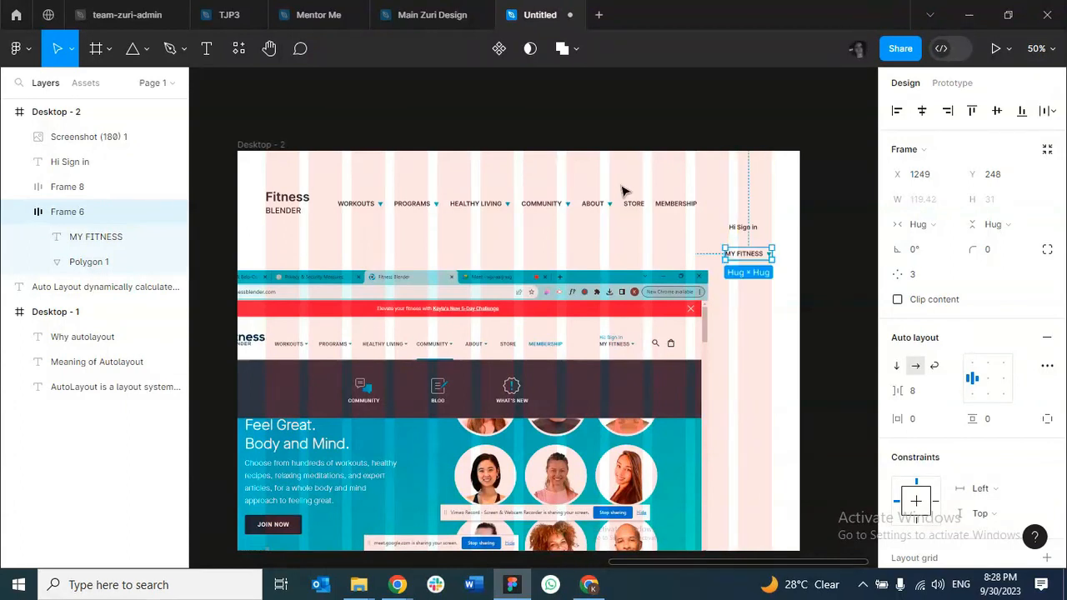
Set the horizontal gap between the logo and the menu row to 56.
{"action": "left_click", "coordinate": [617, 203]}
{"action": "left_click", "coordinate": [928, 400]}
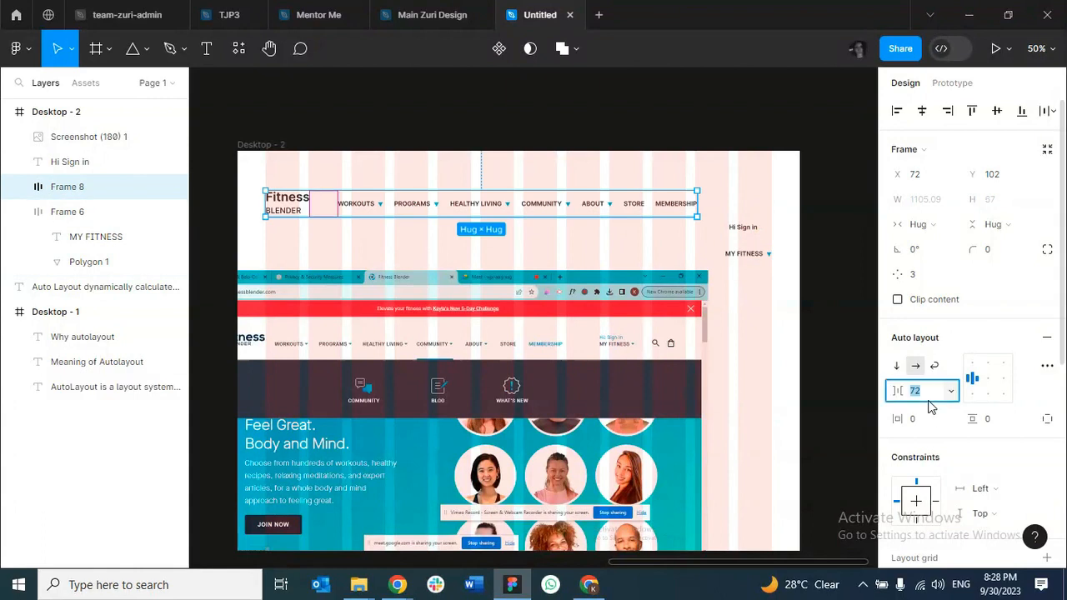
{"action": "key", "text": "Return"}
{"action": "left_click", "coordinate": [925, 403]}
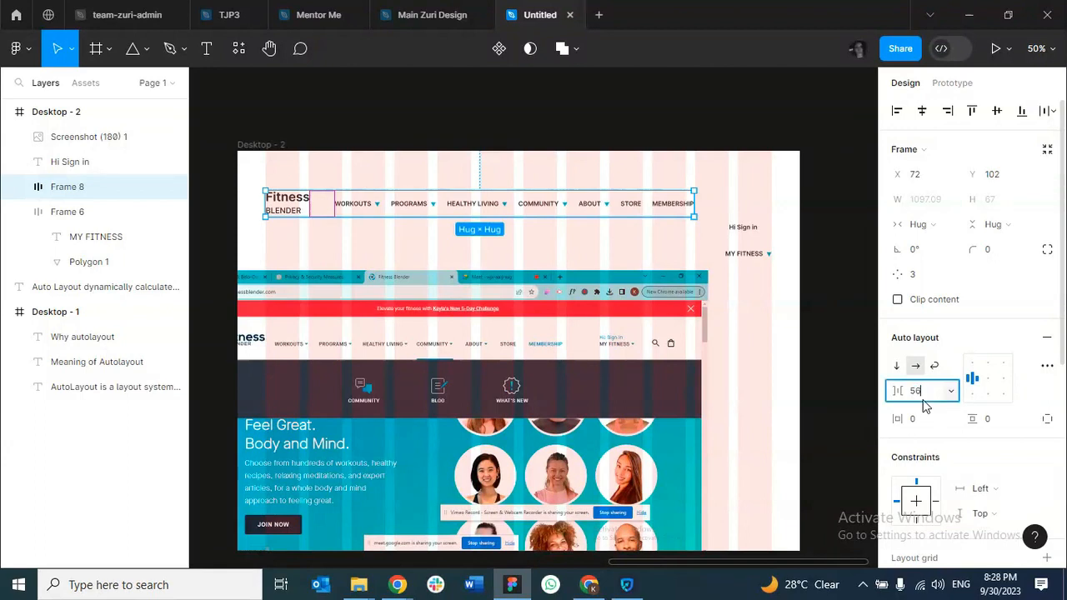
{"action": "type", "text": "56"}
{"action": "key", "text": "Return"}
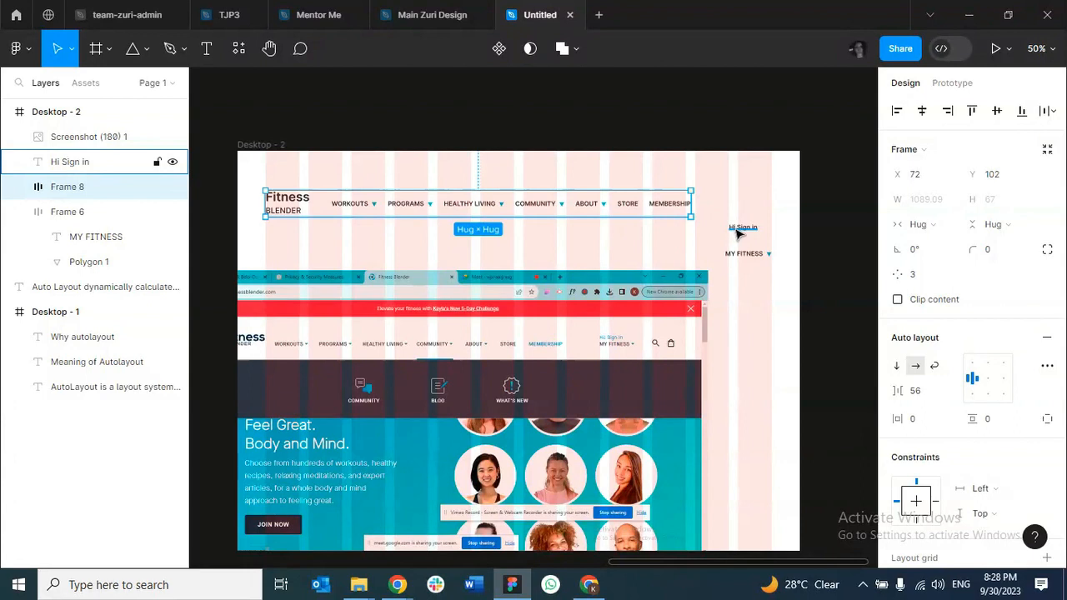
Recolour the MEMBERSHIP text to 00BDC7 by sampling the teal background of the reference screenshot.
{"action": "left_click", "coordinate": [666, 208]}
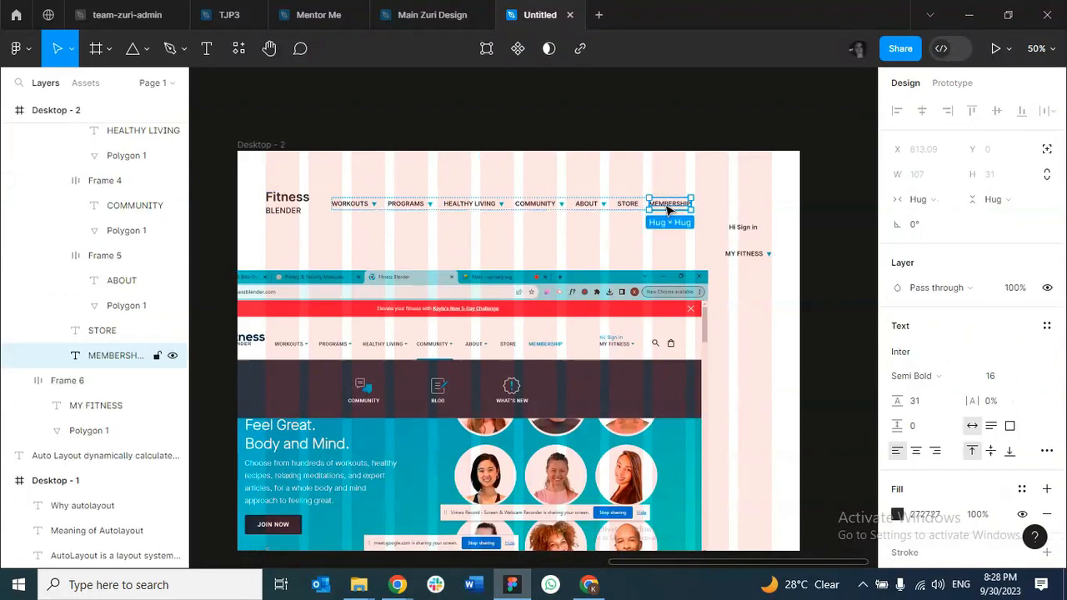
{"action": "left_click", "coordinate": [895, 515]}
{"action": "left_click", "coordinate": [713, 385]}
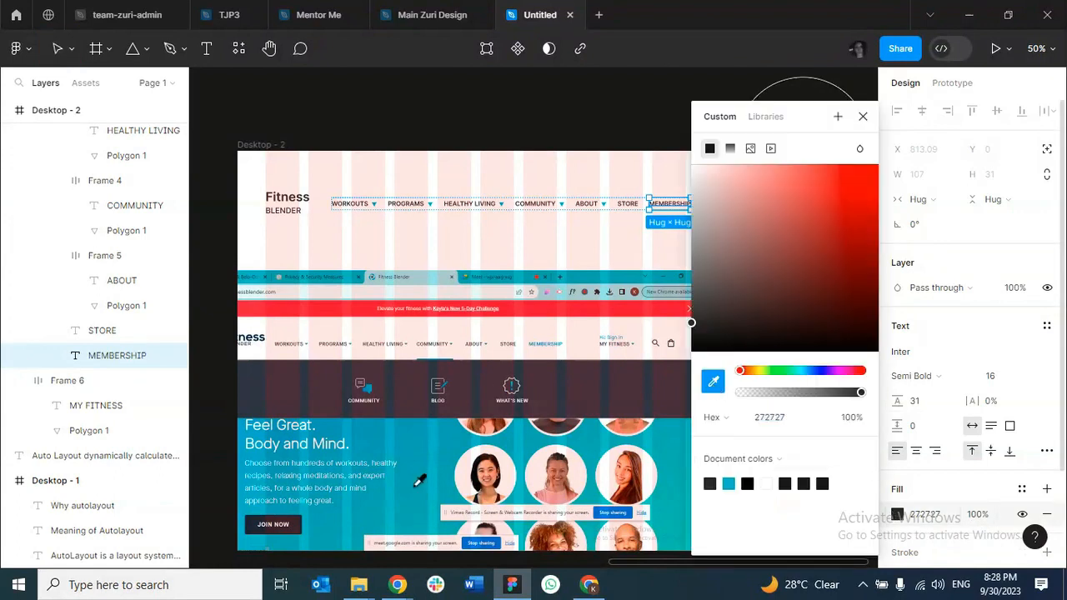
{"action": "left_click", "coordinate": [416, 490]}
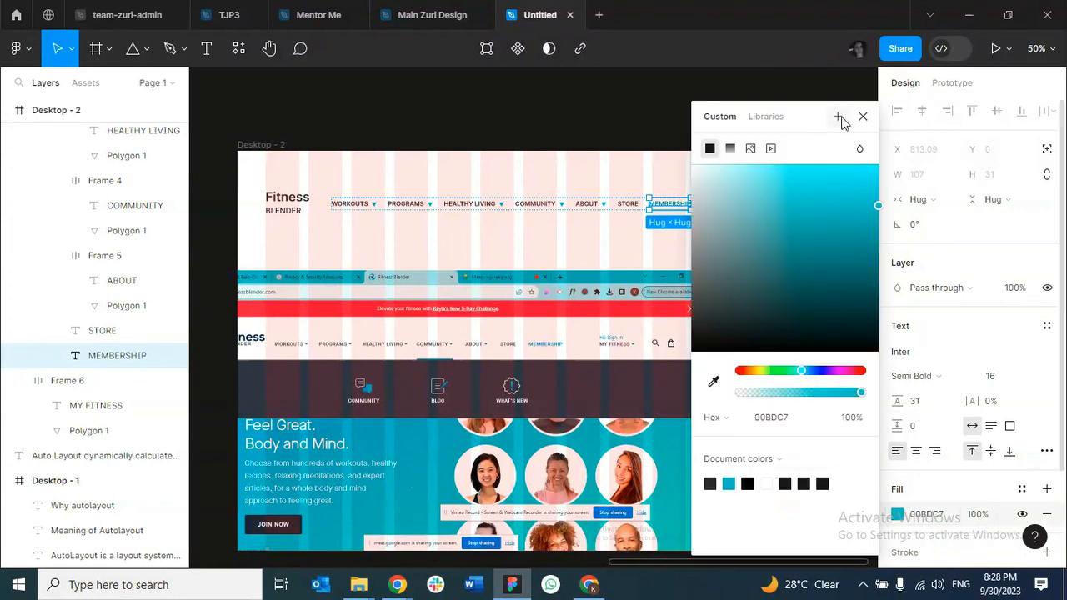
{"action": "left_click", "coordinate": [862, 116]}
Hide the 12-column layout grid on the Desktop - 2 frame.
{"action": "left_click", "coordinate": [752, 180]}
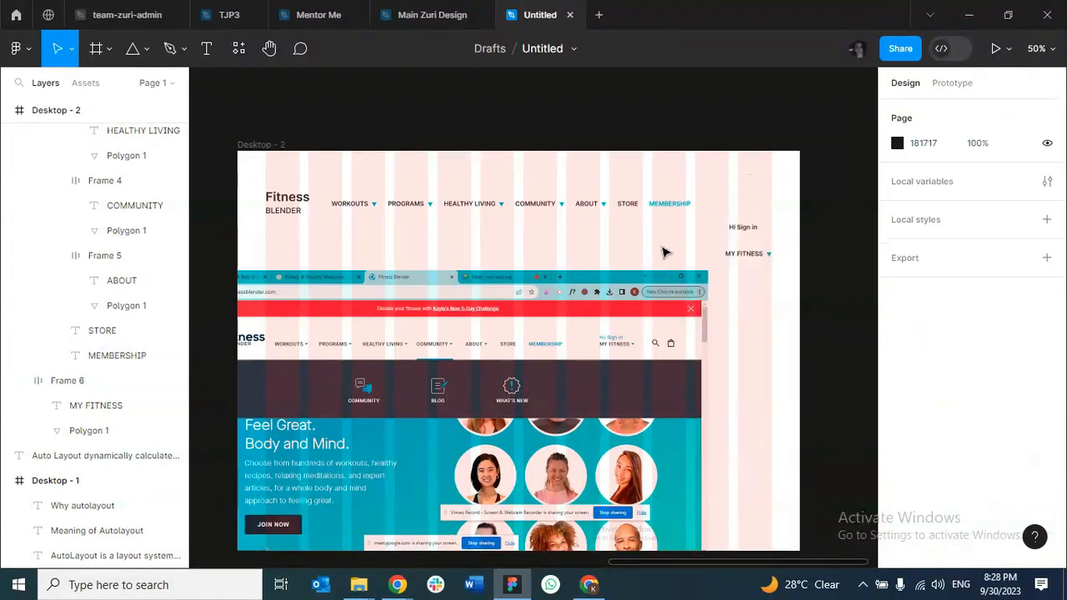
{"action": "left_click", "coordinate": [276, 146]}
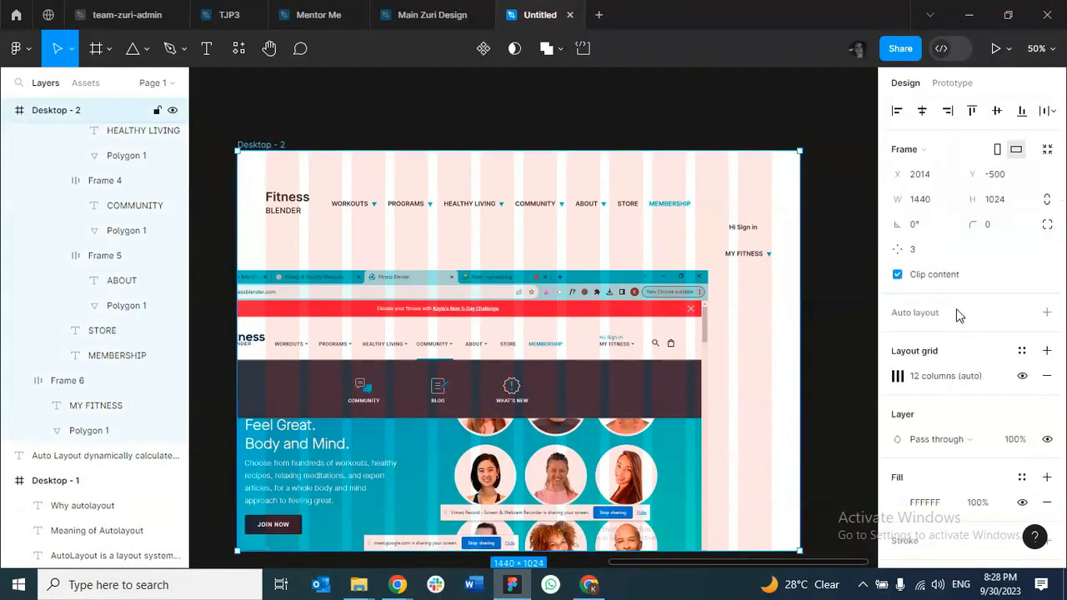
{"action": "left_click", "coordinate": [1021, 377]}
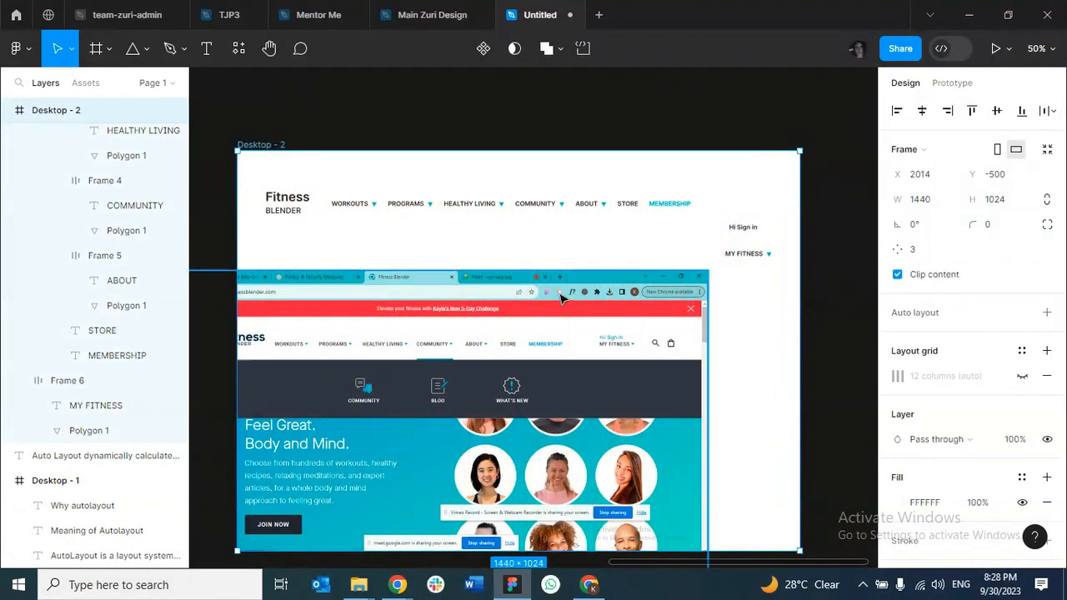
Set the font weight of the MEMBERSHIP menu text to Medium.
{"action": "left_click", "coordinate": [676, 209]}
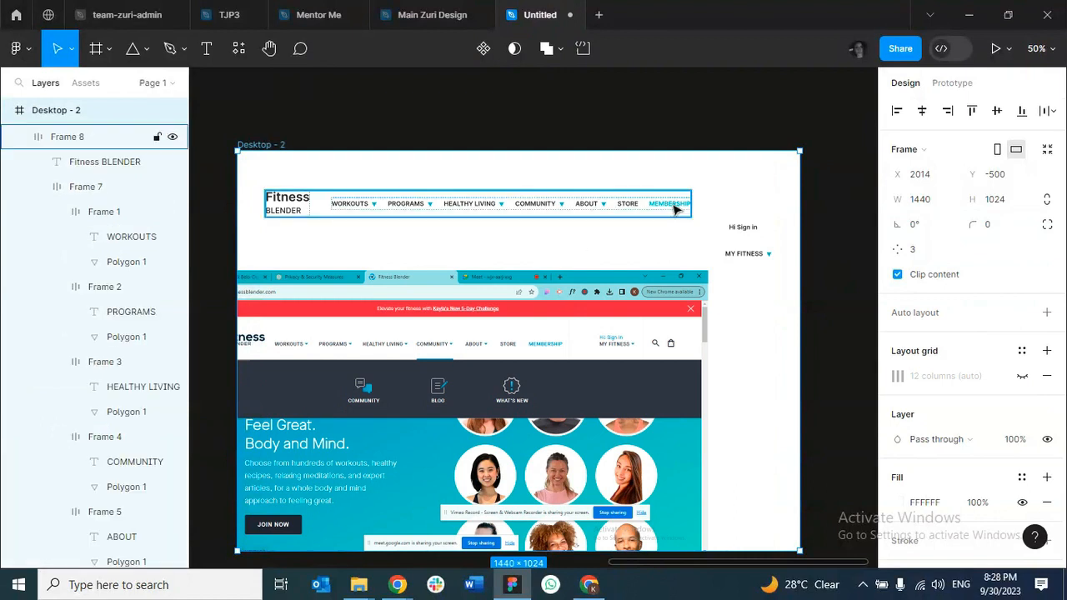
{"action": "left_click", "coordinate": [676, 209]}
{"action": "left_click", "coordinate": [675, 209]}
{"action": "left_click", "coordinate": [954, 375]}
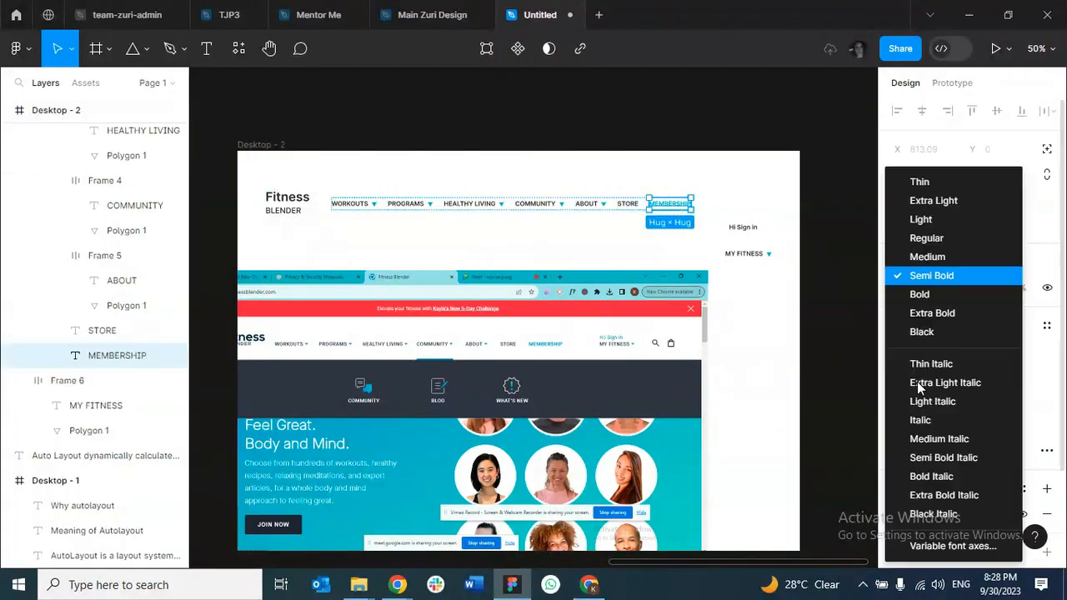
{"action": "left_click", "coordinate": [926, 258]}
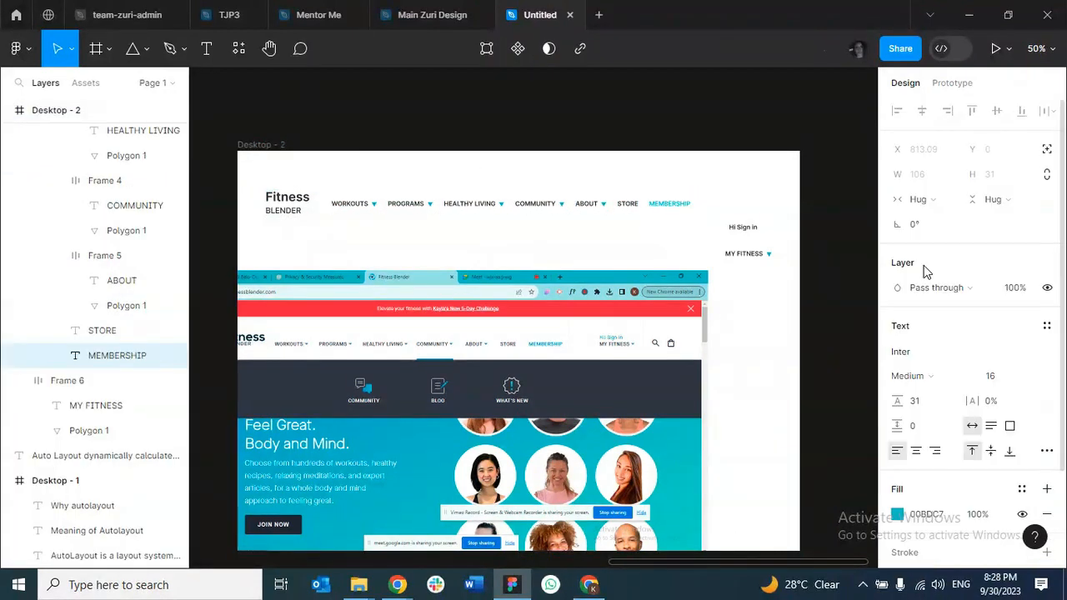
Set the font weight of the WORKOUTS menu text to Regular.
{"action": "double_click", "coordinate": [532, 206]}
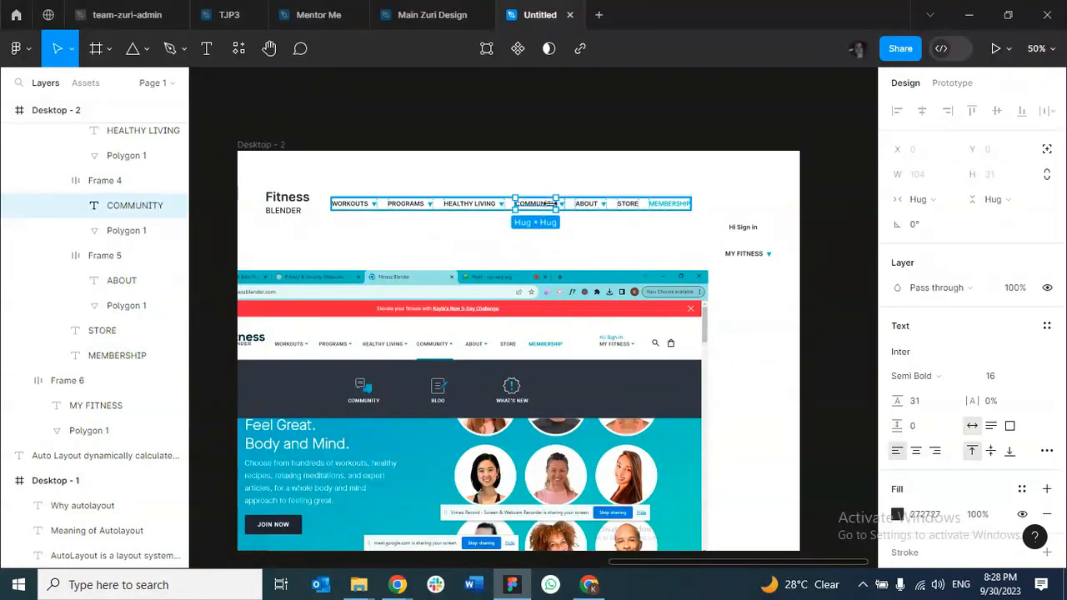
{"action": "double_click", "coordinate": [347, 204]}
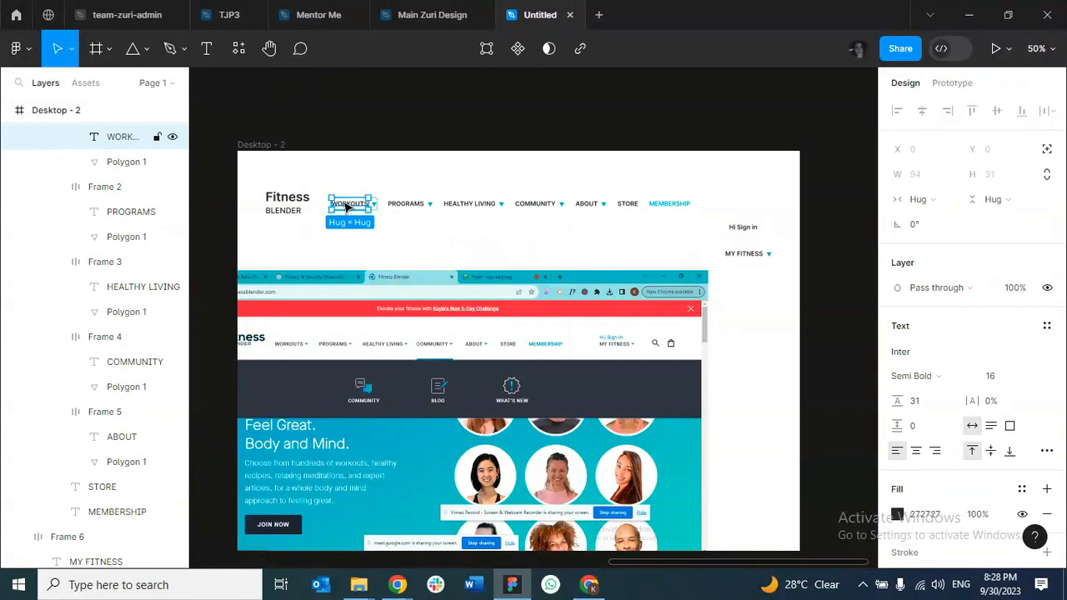
{"action": "left_click", "coordinate": [943, 377]}
{"action": "left_click", "coordinate": [937, 242]}
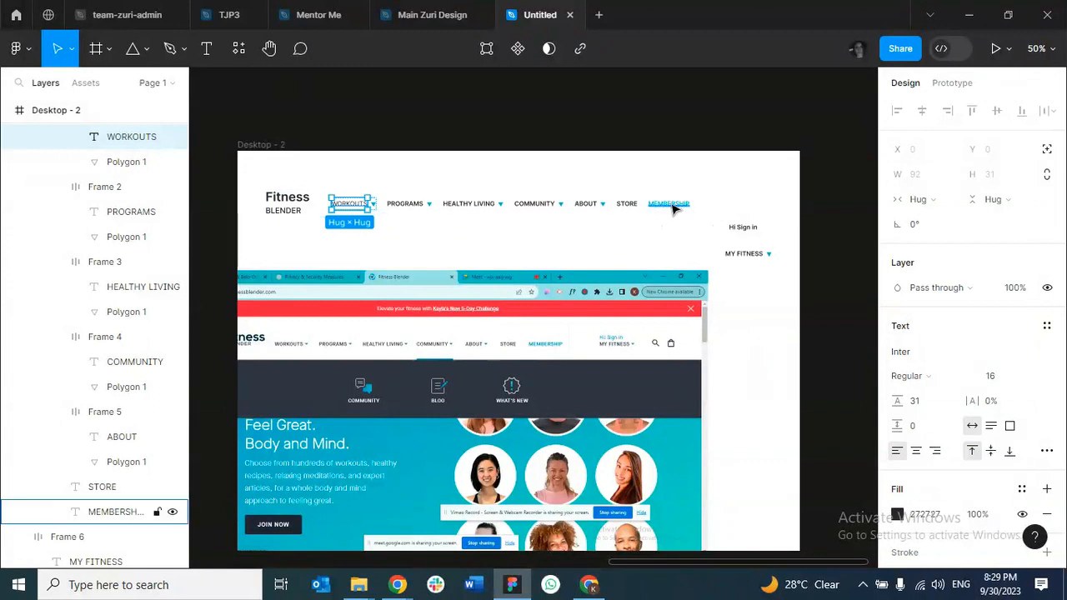
Set the font weight of the PROGRAMS menu text to Regular and deselect it.
{"action": "left_click", "coordinate": [410, 208]}
{"action": "left_click", "coordinate": [410, 208]}
{"action": "left_click", "coordinate": [355, 211]}
{"action": "left_click", "coordinate": [355, 211]}
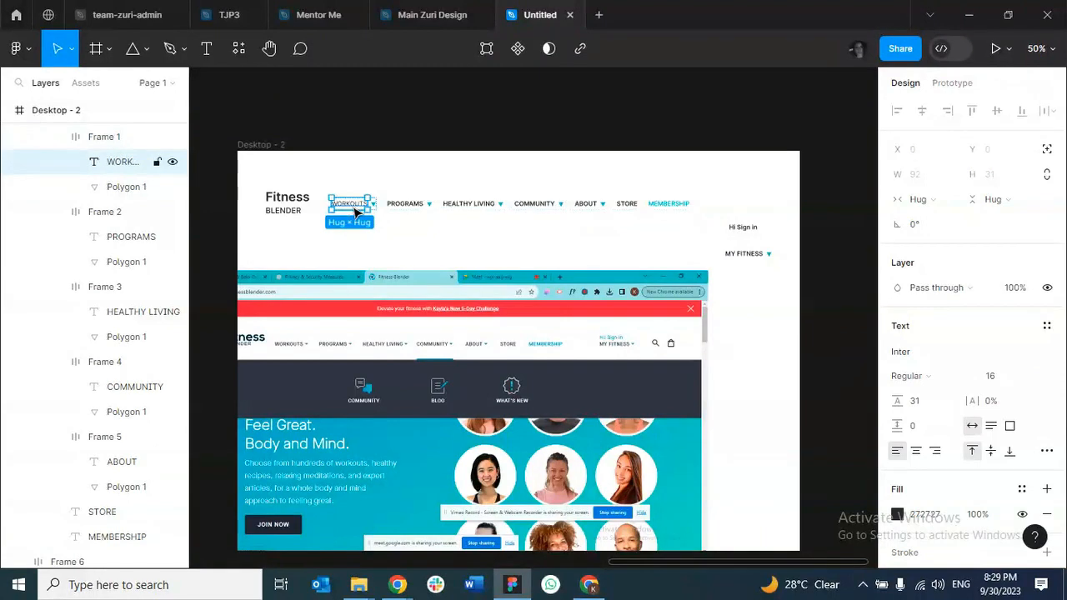
{"action": "left_click", "coordinate": [400, 209]}
{"action": "left_click", "coordinate": [400, 208]}
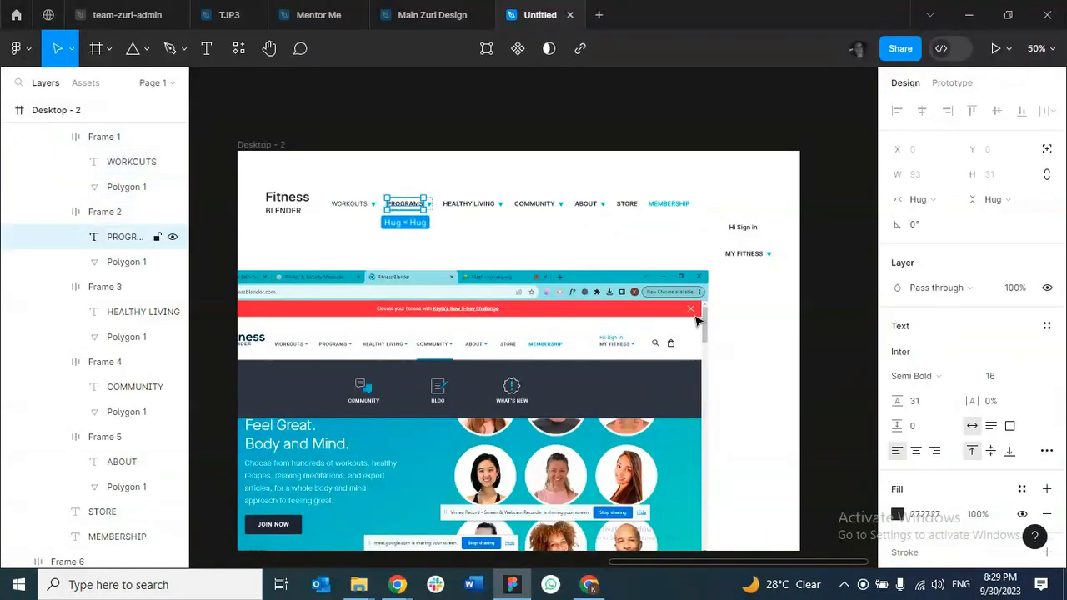
{"action": "left_click", "coordinate": [907, 378]}
{"action": "left_click", "coordinate": [914, 236]}
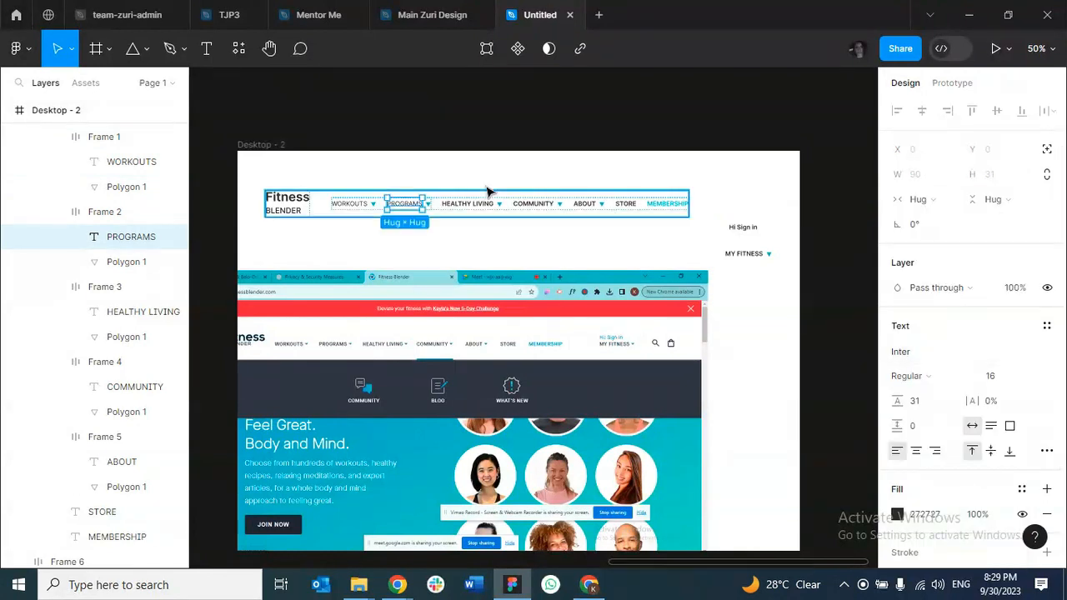
{"action": "left_click", "coordinate": [374, 231]}
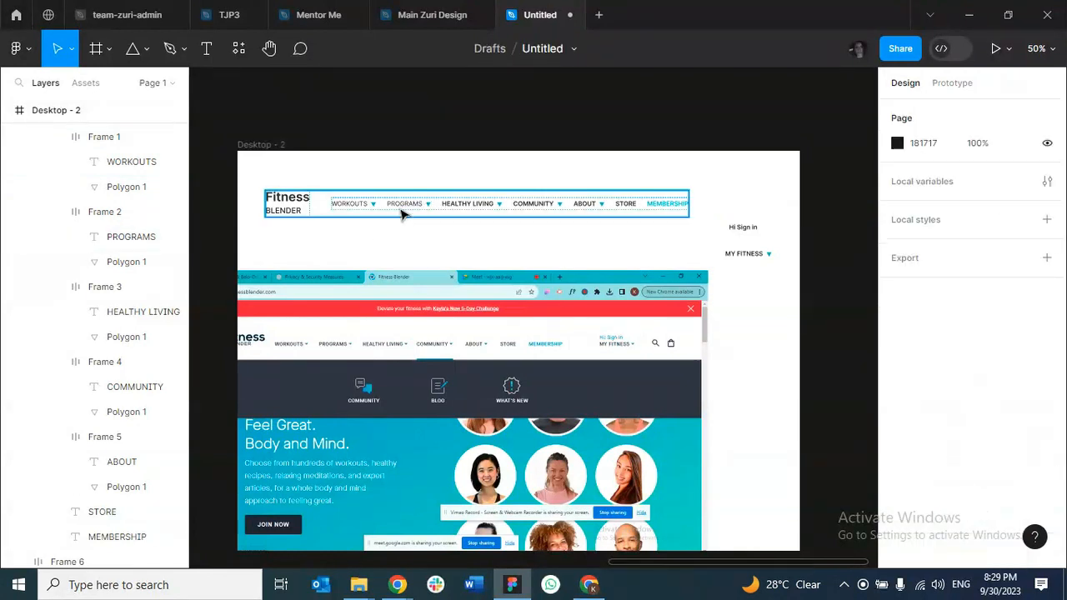
Try the Medium font weight on the HEALTHY LIVING menu text.
{"action": "left_click", "coordinate": [455, 210]}
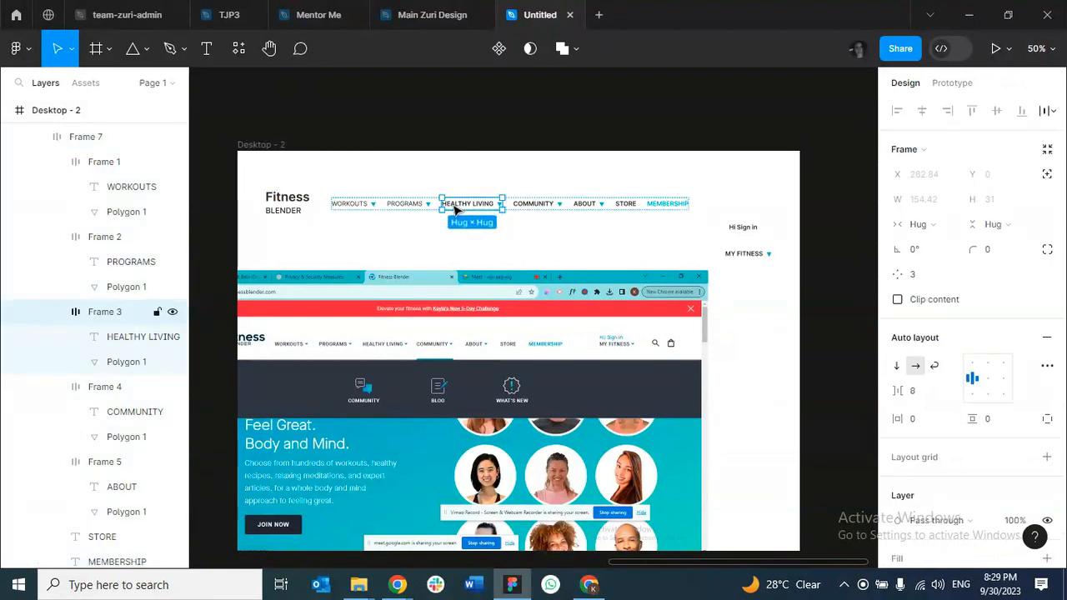
{"action": "left_click", "coordinate": [462, 208]}
{"action": "left_click", "coordinate": [948, 379]}
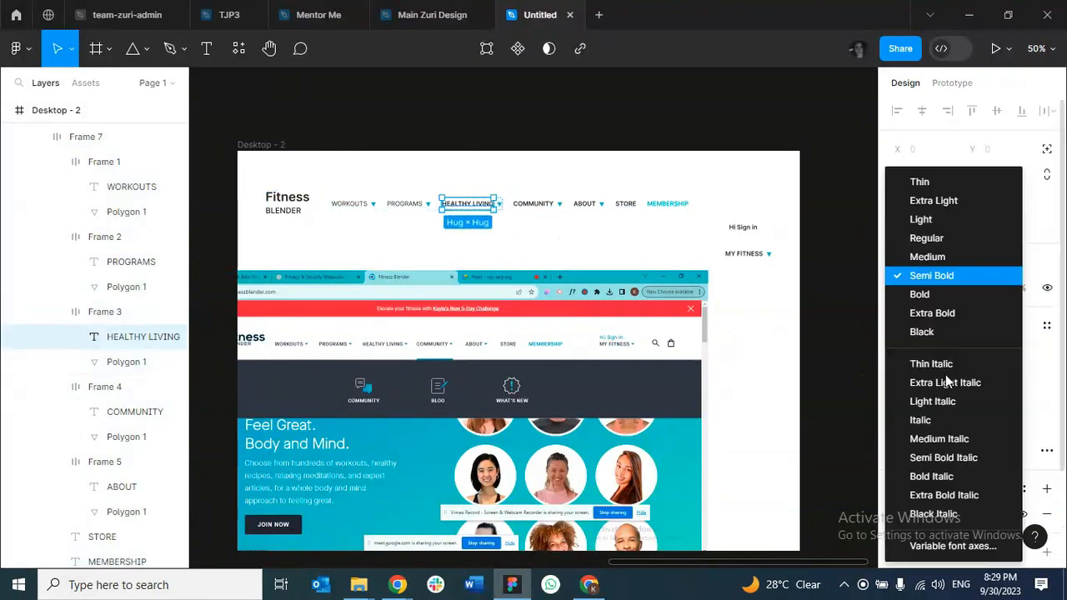
{"action": "left_click", "coordinate": [927, 258]}
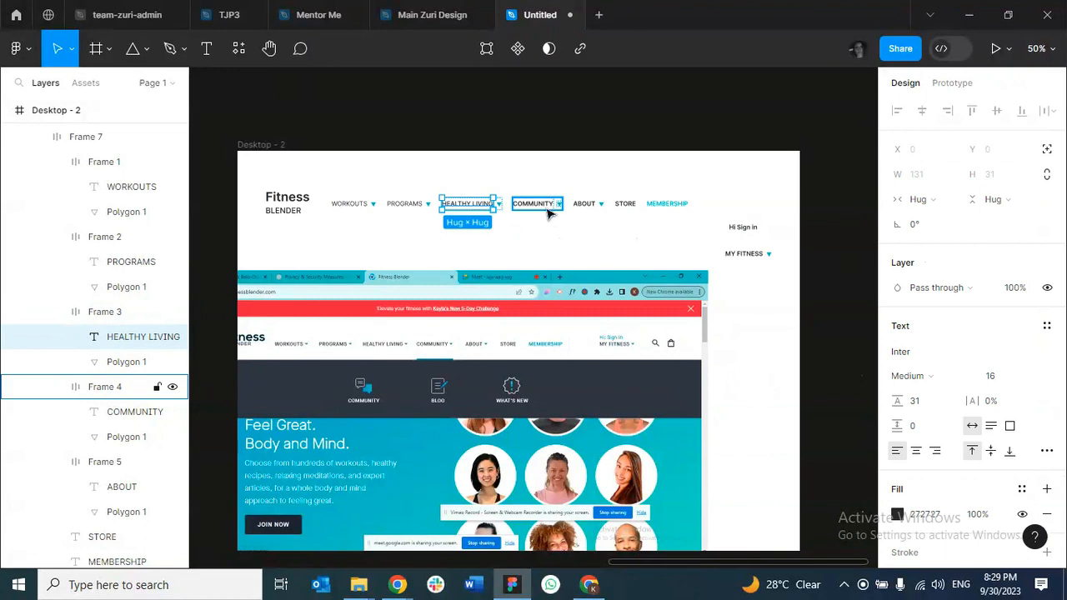
Set the font weight of the HEALTHY LIVING menu text to Regular.
{"action": "left_click", "coordinate": [527, 207]}
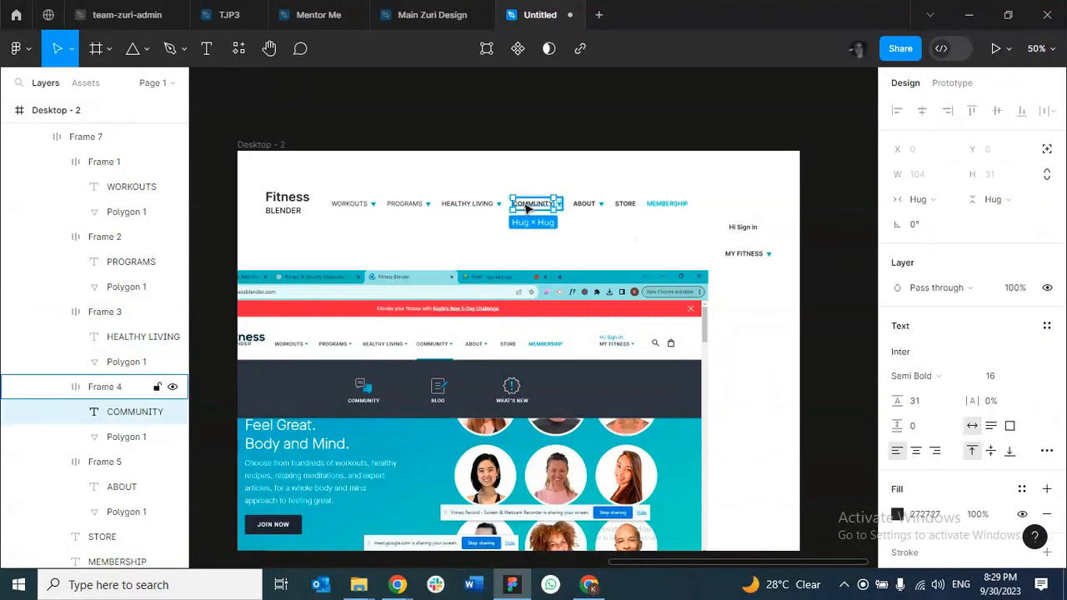
{"action": "left_click", "coordinate": [473, 204]}
{"action": "left_click", "coordinate": [895, 377]}
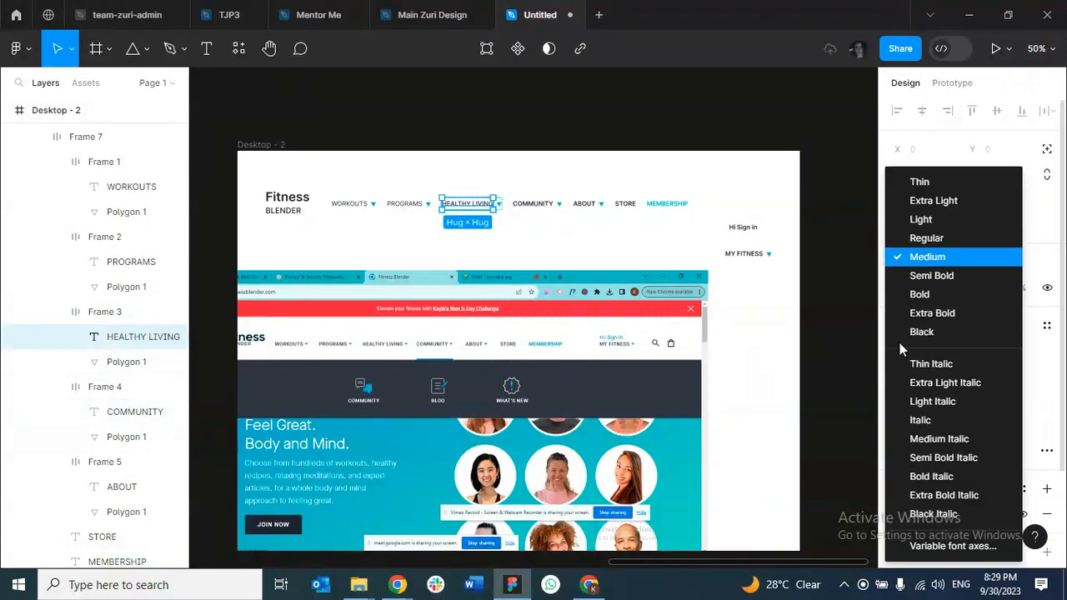
{"action": "left_click", "coordinate": [912, 238]}
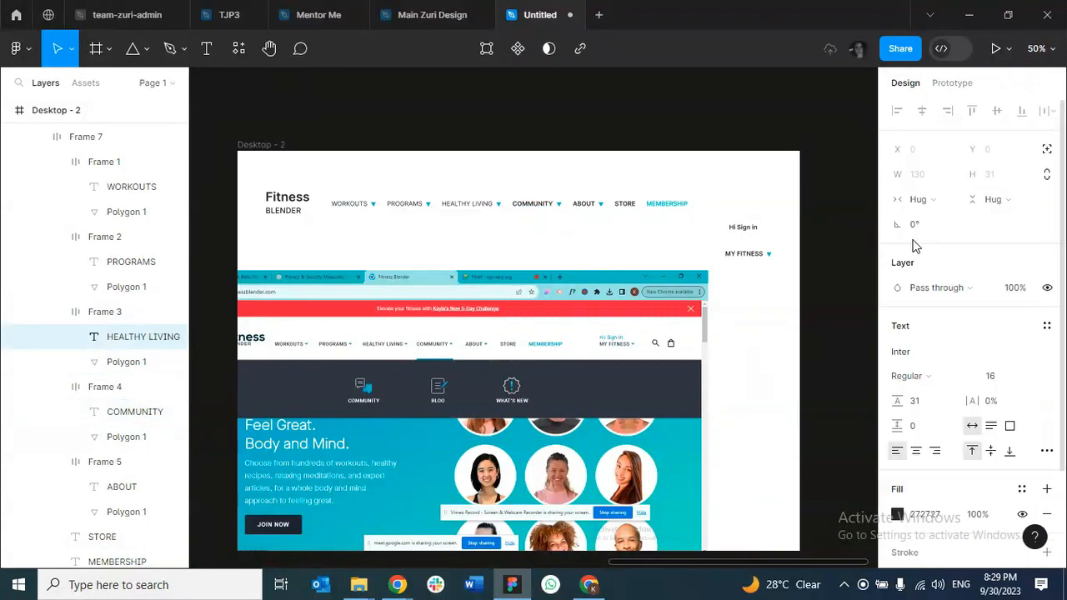
Set the font weight of the COMMUNITY and ABOUT menu texts to Regular.
{"action": "left_click", "coordinate": [533, 205]}
{"action": "left_click", "coordinate": [896, 376]}
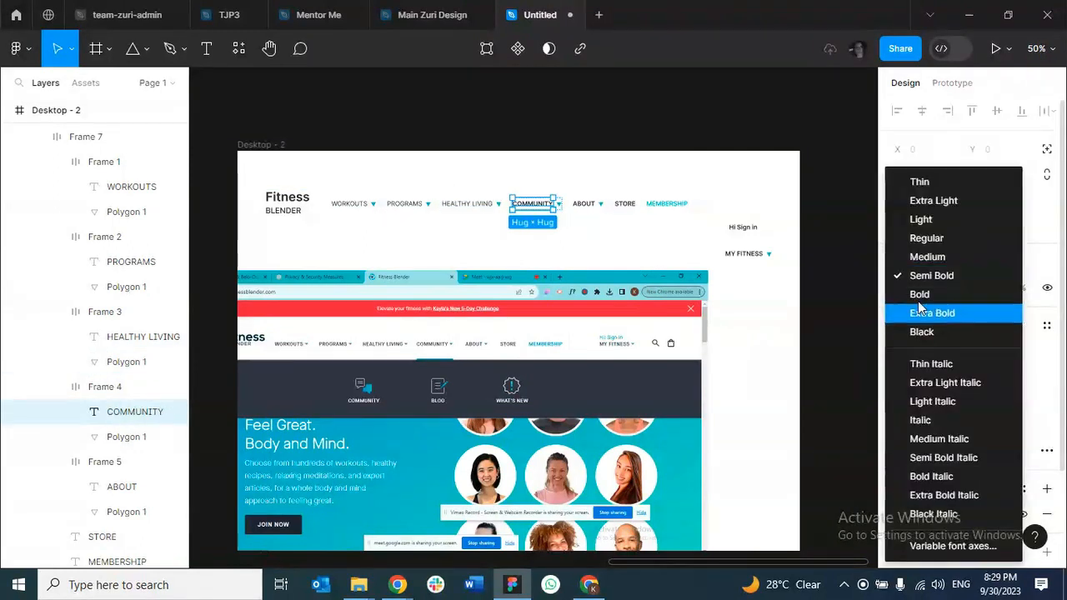
{"action": "left_click", "coordinate": [912, 236]}
{"action": "double_click", "coordinate": [584, 203]}
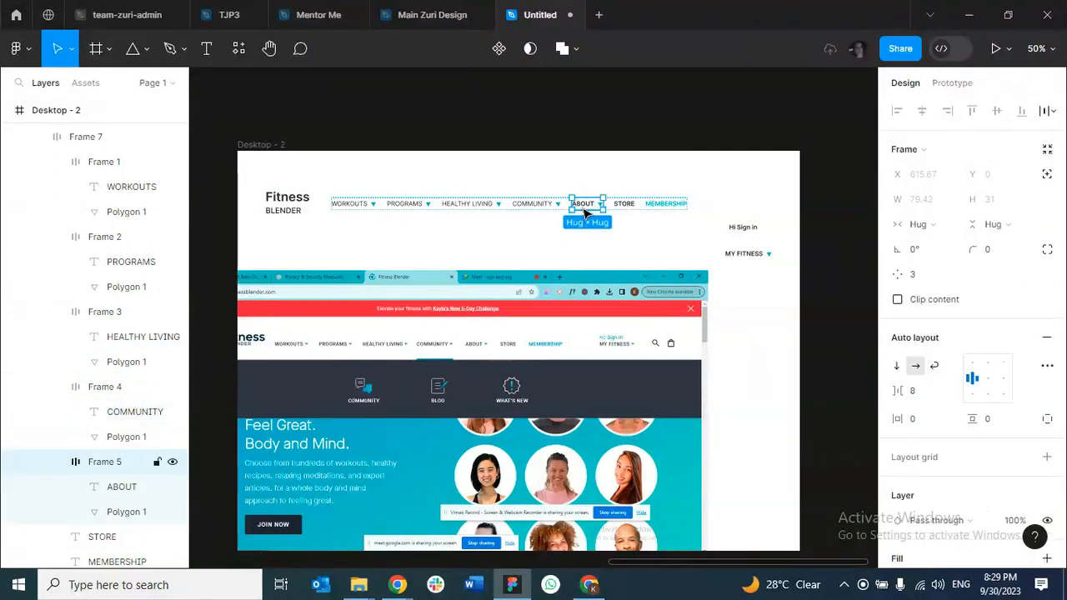
{"action": "left_click", "coordinate": [944, 382]}
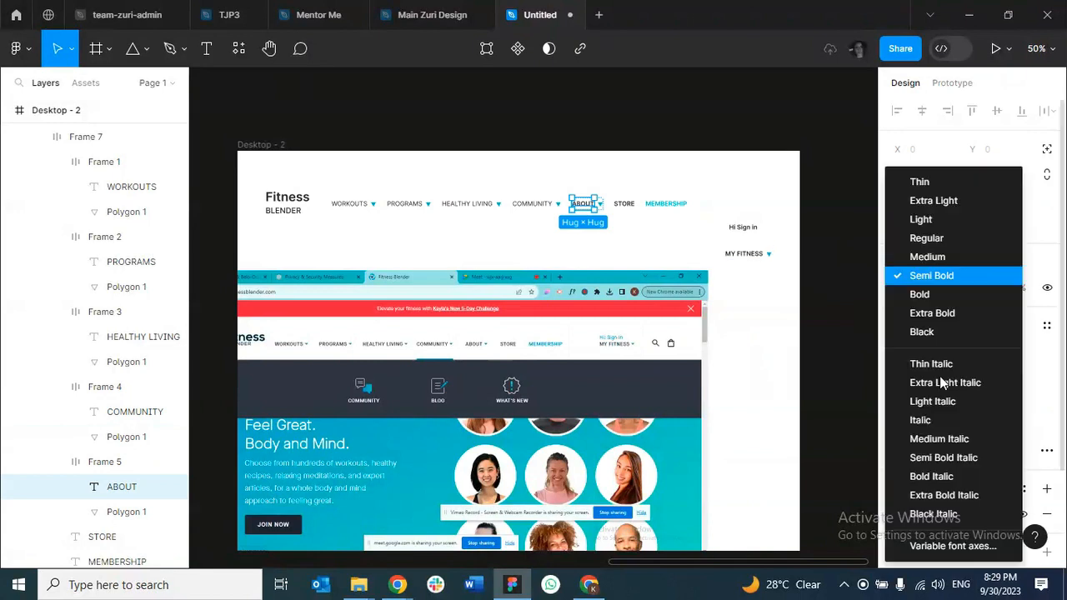
{"action": "left_click", "coordinate": [910, 238]}
Set the font weight of the STORE menu text to Regular.
{"action": "double_click", "coordinate": [624, 204]}
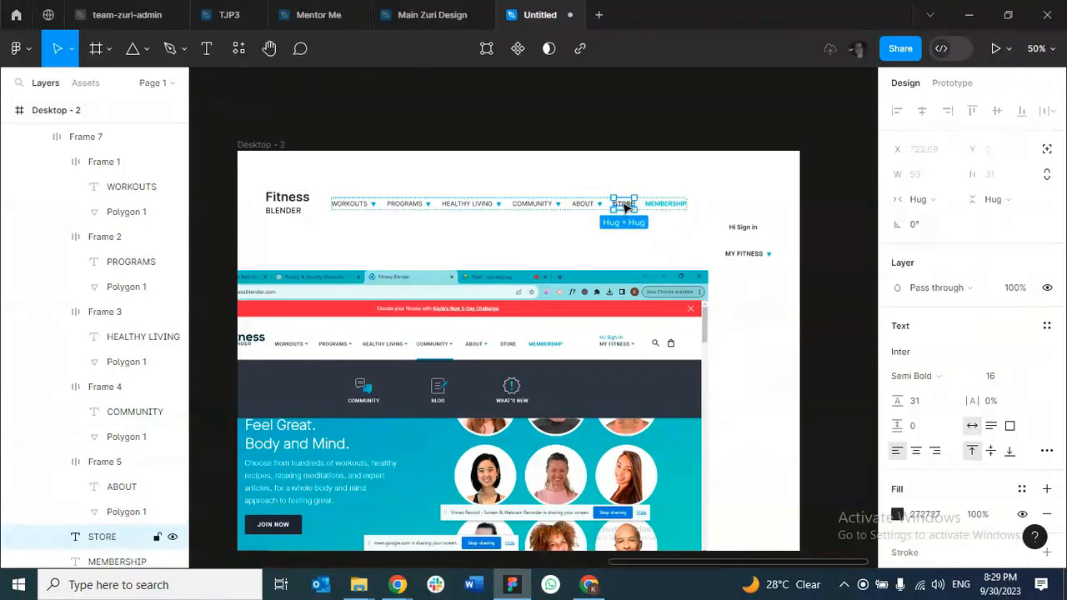
{"action": "left_click", "coordinate": [911, 376]}
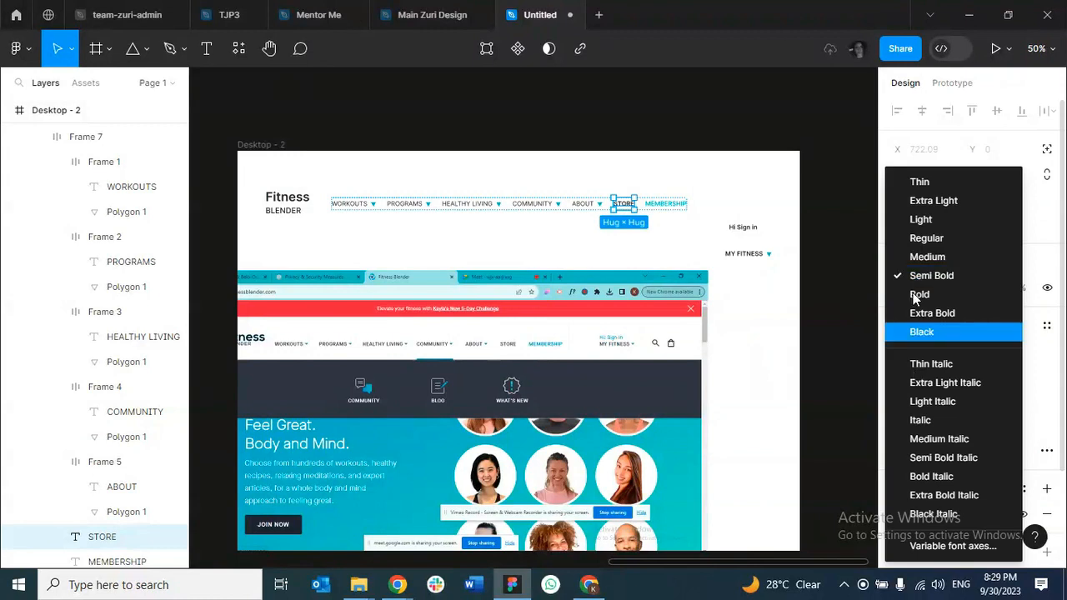
{"action": "left_click", "coordinate": [910, 246]}
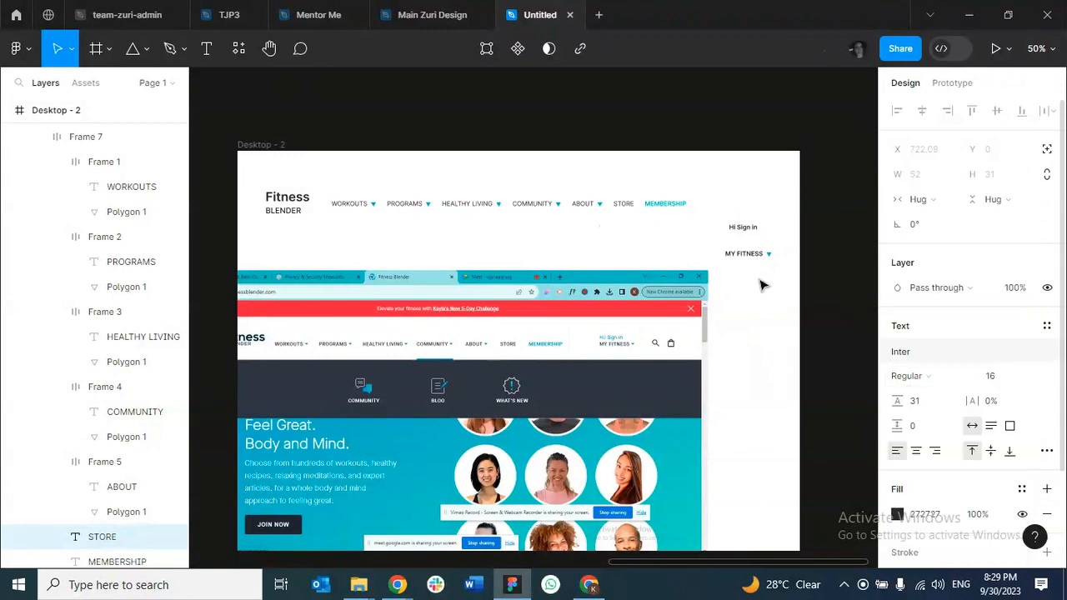
Change the font weight of the STORE and ABOUT menu texts to Light.
{"action": "left_click", "coordinate": [900, 375]}
{"action": "left_click", "coordinate": [920, 220]}
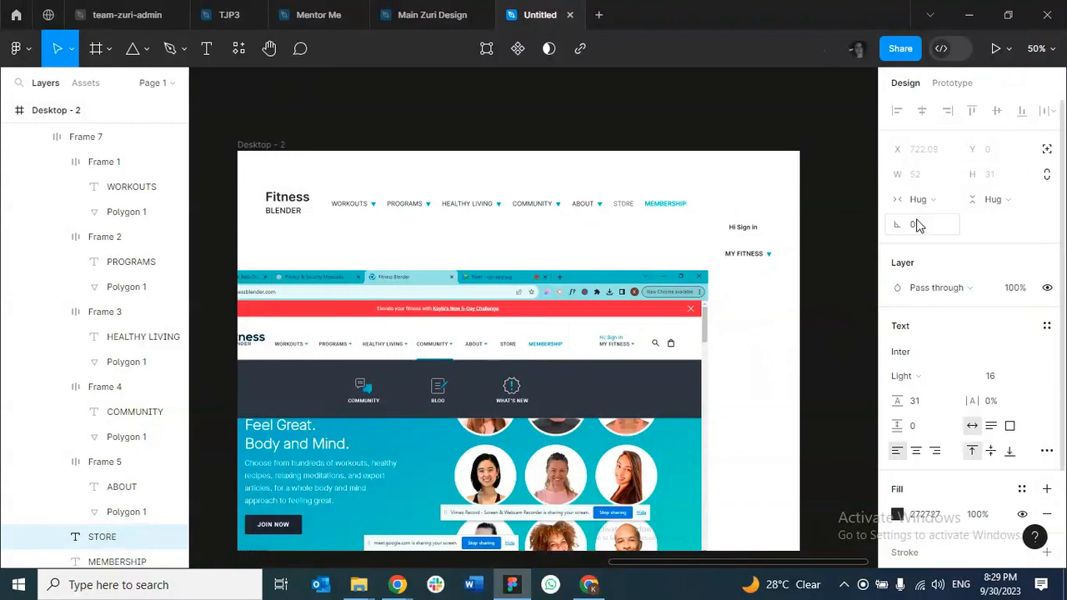
{"action": "double_click", "coordinate": [587, 209]}
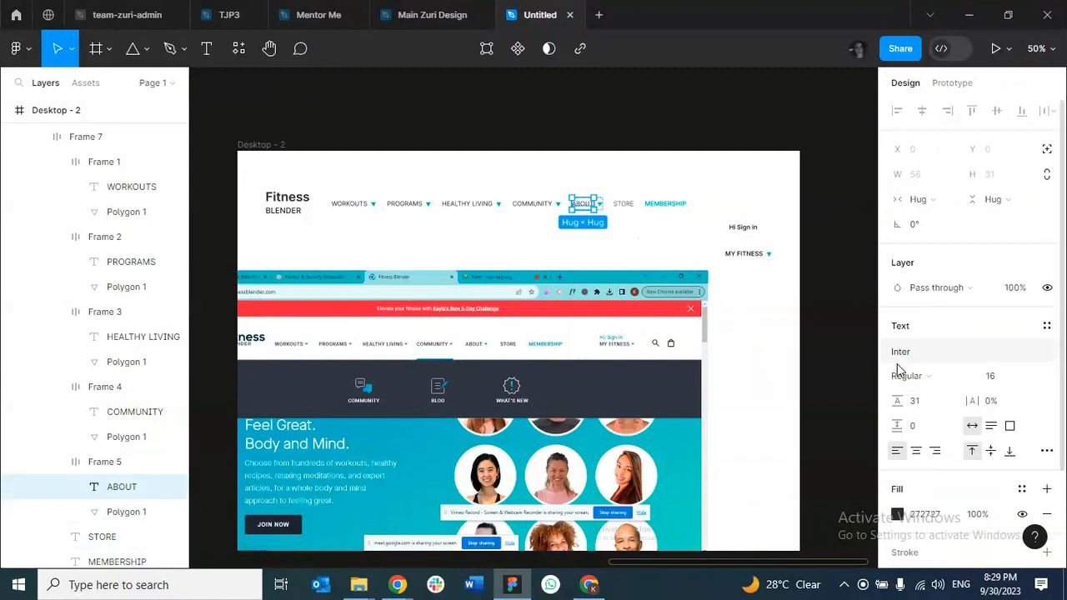
{"action": "left_click", "coordinate": [900, 373]}
{"action": "left_click", "coordinate": [894, 222]}
Change the font weight of the COMMUNITY menu text to Light.
{"action": "left_click", "coordinate": [540, 209]}
{"action": "left_click", "coordinate": [540, 208]}
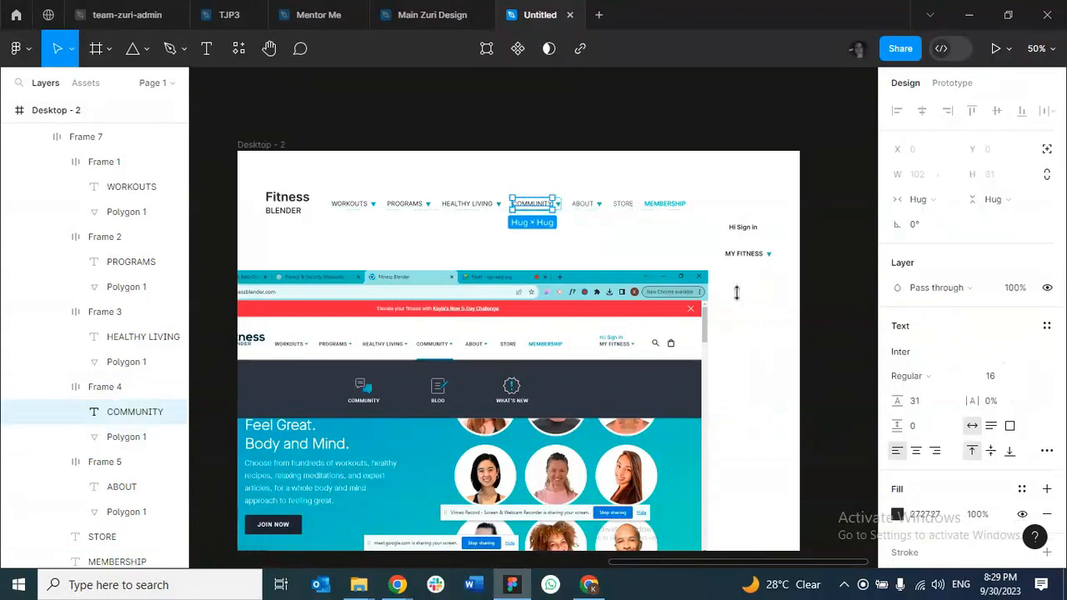
{"action": "left_click", "coordinate": [900, 374]}
{"action": "left_click", "coordinate": [908, 220]}
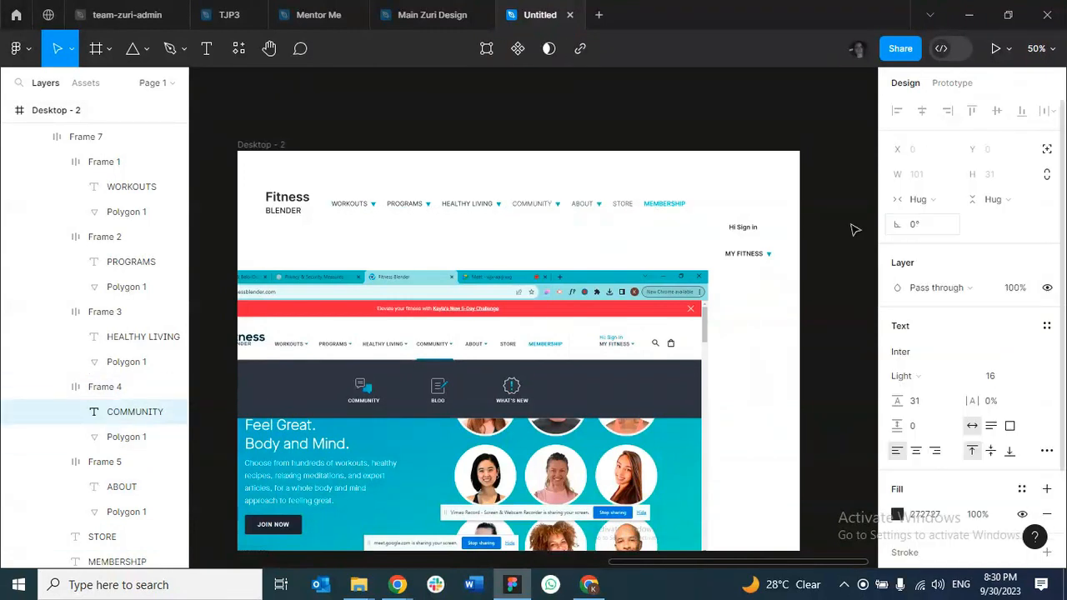
Set the font weight of the HEALTHY LIVING and PROGRAMS menu texts to Light.
{"action": "left_click", "coordinate": [471, 210]}
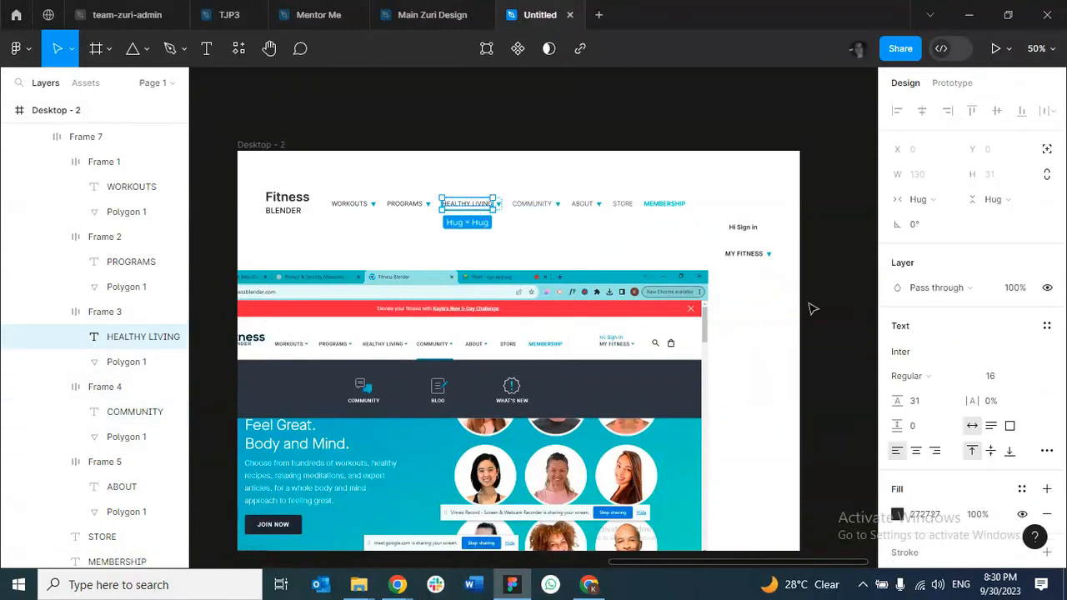
{"action": "left_click", "coordinate": [920, 378]}
{"action": "left_click", "coordinate": [925, 227]}
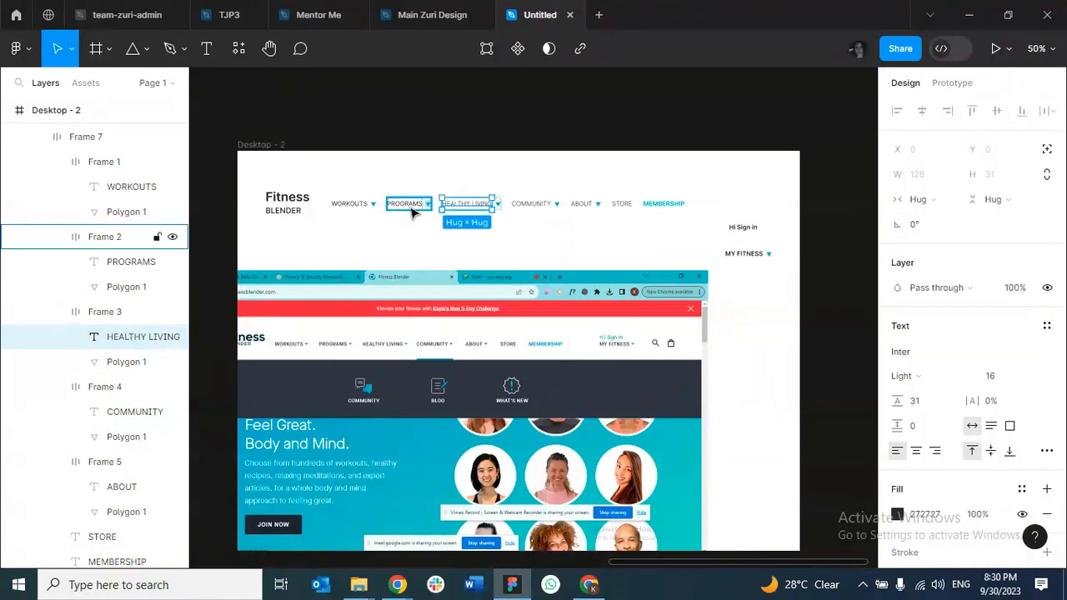
{"action": "left_click", "coordinate": [406, 204]}
{"action": "left_click", "coordinate": [920, 376]}
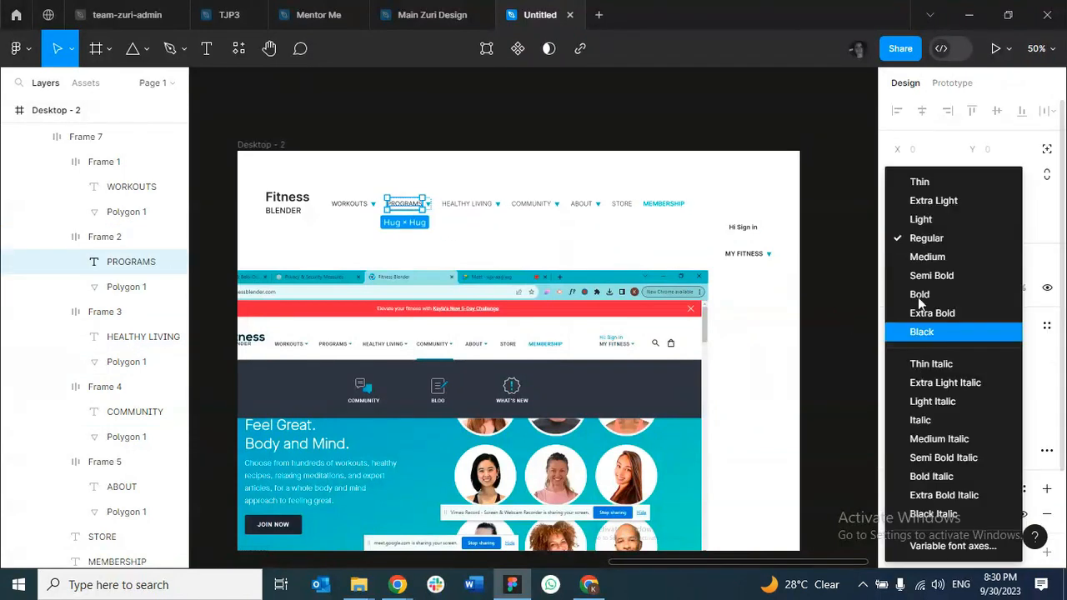
{"action": "left_click", "coordinate": [922, 219]}
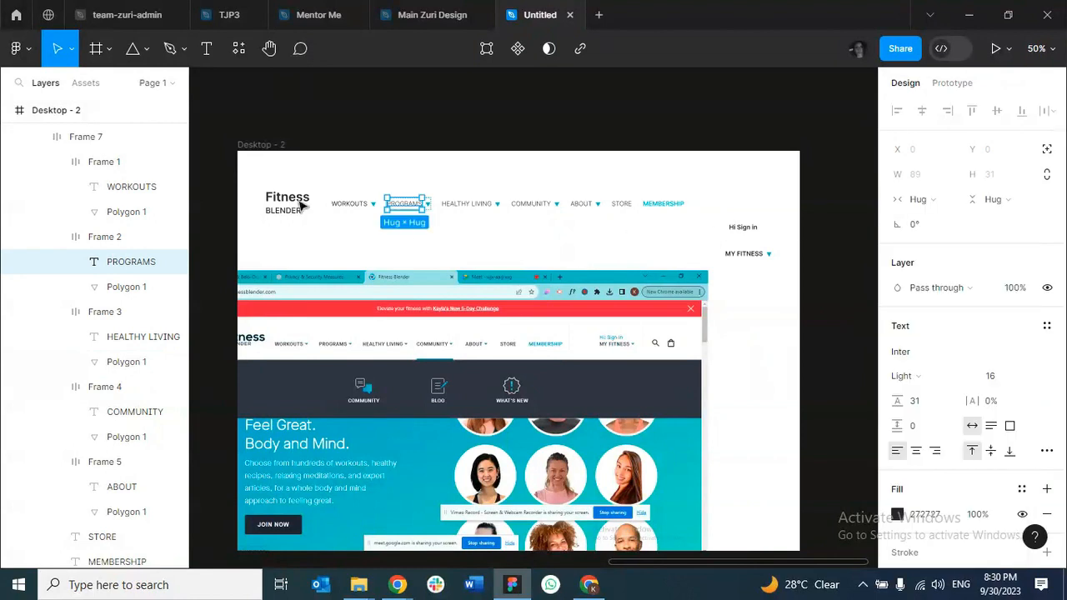
Set the font weight of the WORKOUTS menu text to Light.
{"action": "left_click", "coordinate": [337, 206]}
{"action": "left_click", "coordinate": [338, 204]}
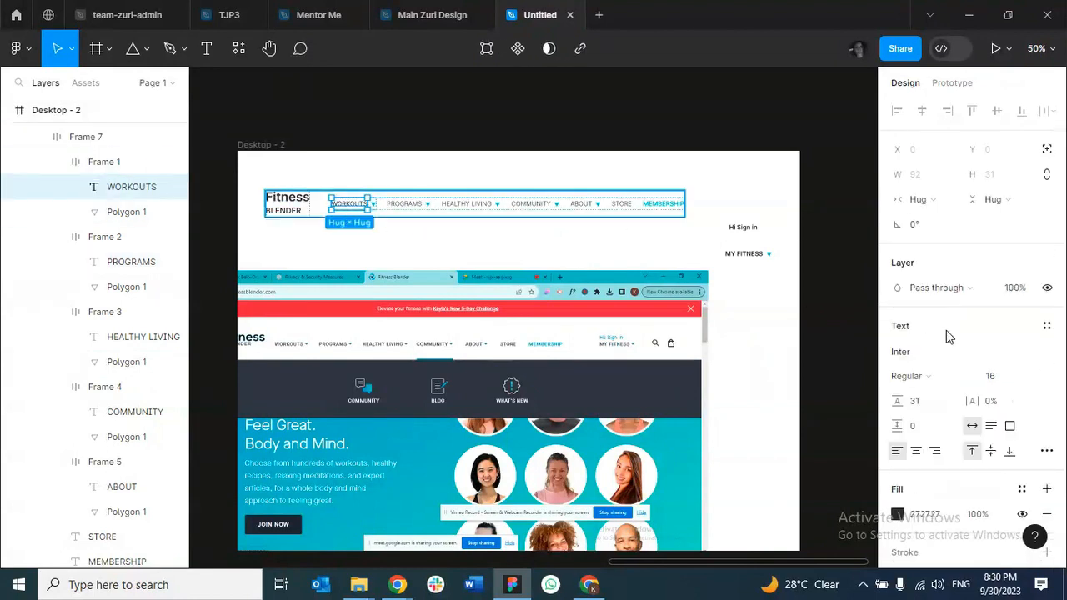
{"action": "left_click", "coordinate": [932, 377]}
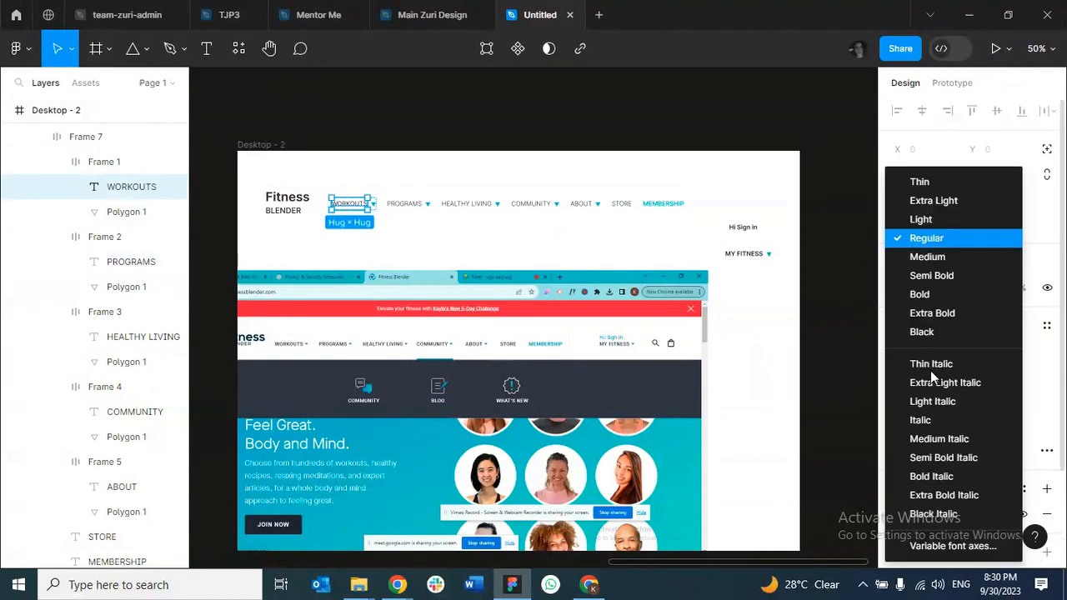
{"action": "left_click", "coordinate": [927, 219]}
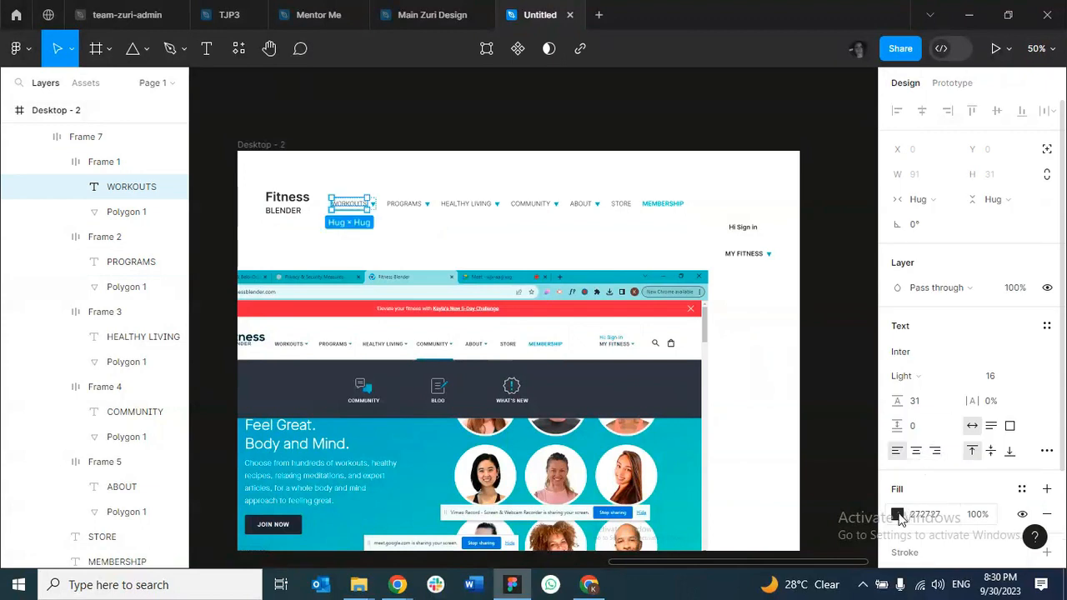
Try lowering the WORKOUTS text's fill opacity to 7% and 15% in the colour picker, and restore it to 100%.
{"action": "scroll", "coordinate": [898, 517], "scroll_direction": "down", "scroll_amount": 2}
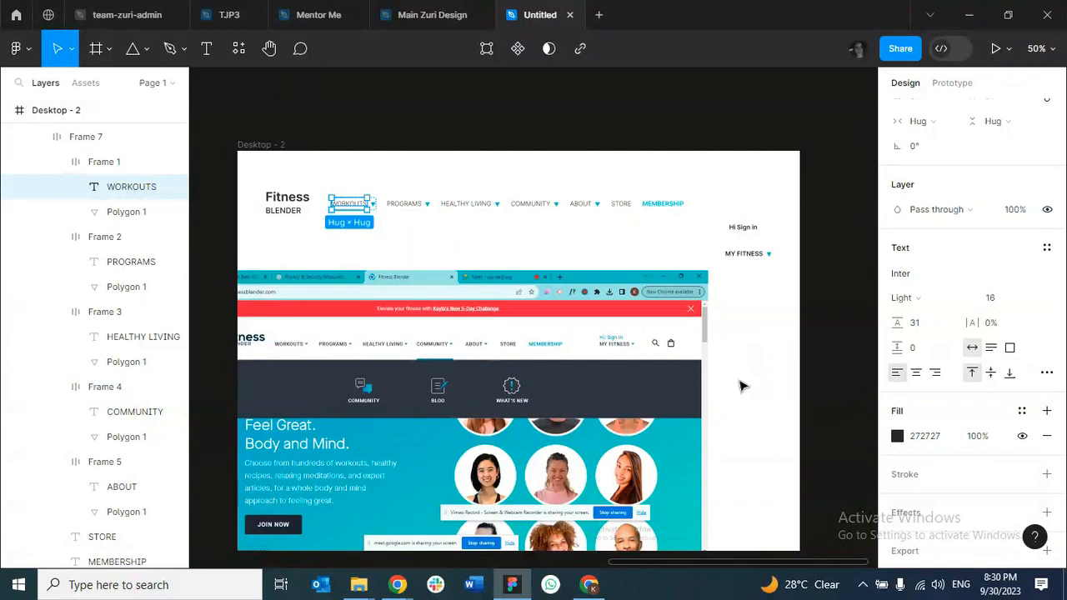
{"action": "left_click", "coordinate": [897, 436]}
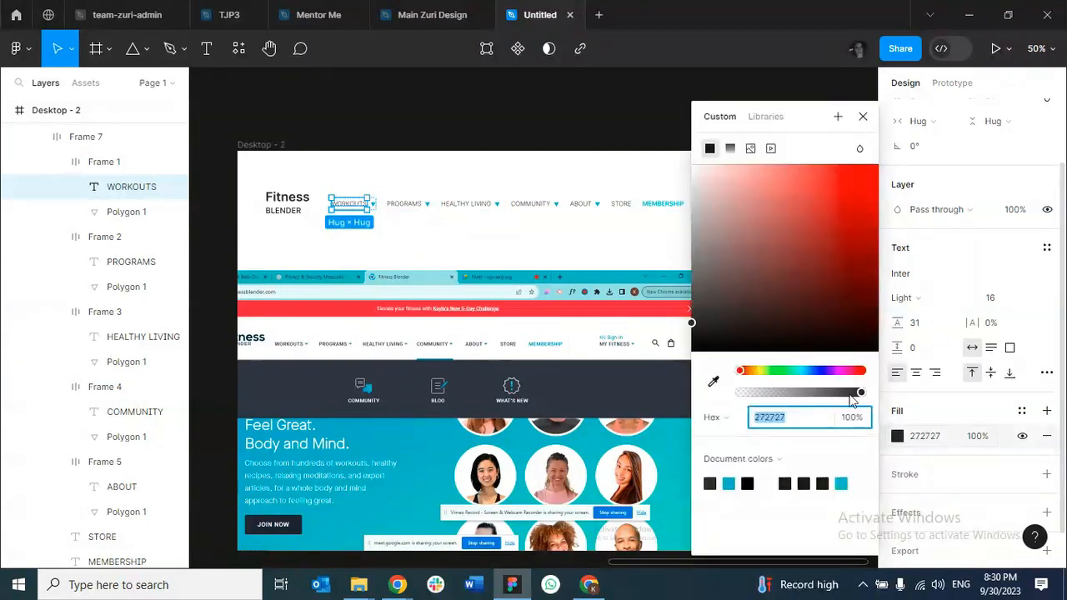
{"action": "left_click_drag", "start_coordinate": [859, 393], "coordinate": [747, 393]}
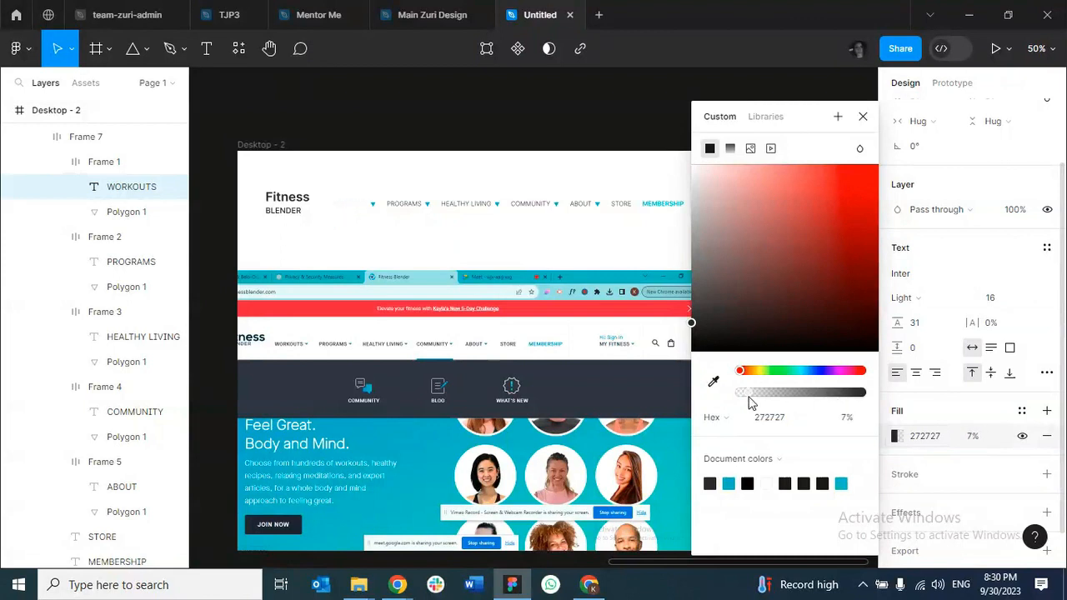
{"action": "left_click_drag", "start_coordinate": [748, 401], "coordinate": [759, 400]}
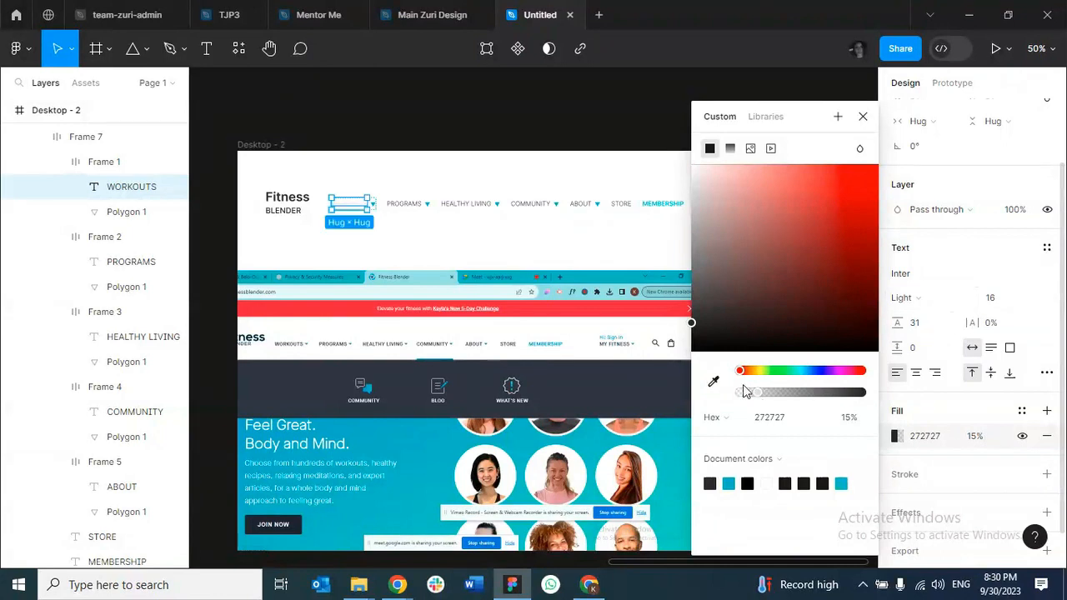
{"action": "left_click_drag", "start_coordinate": [767, 398], "coordinate": [875, 398]}
{"action": "left_click", "coordinate": [897, 442]}
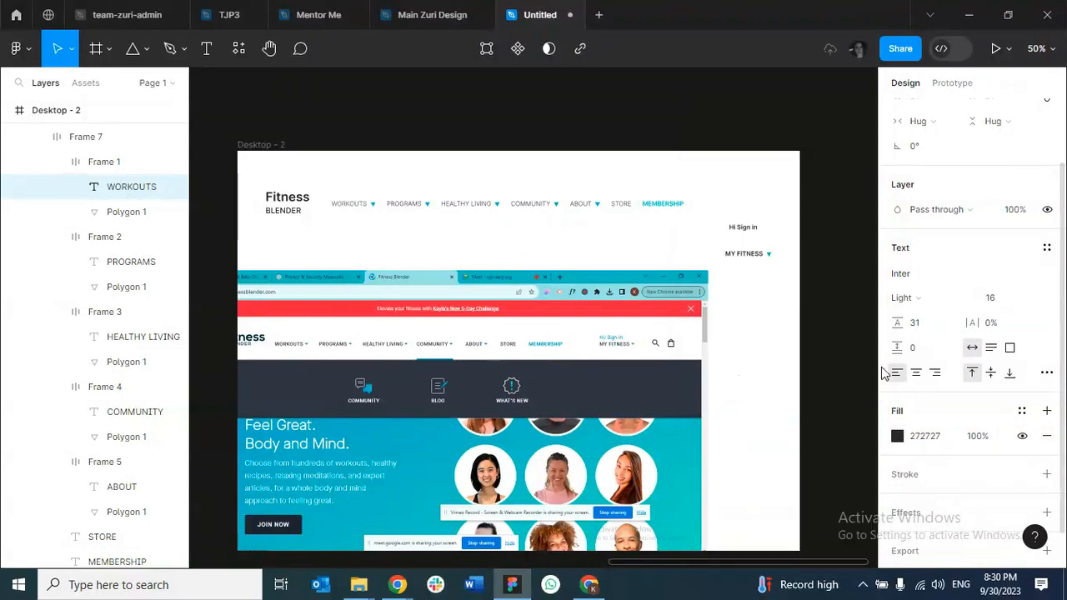
{"action": "left_click", "coordinate": [898, 444]}
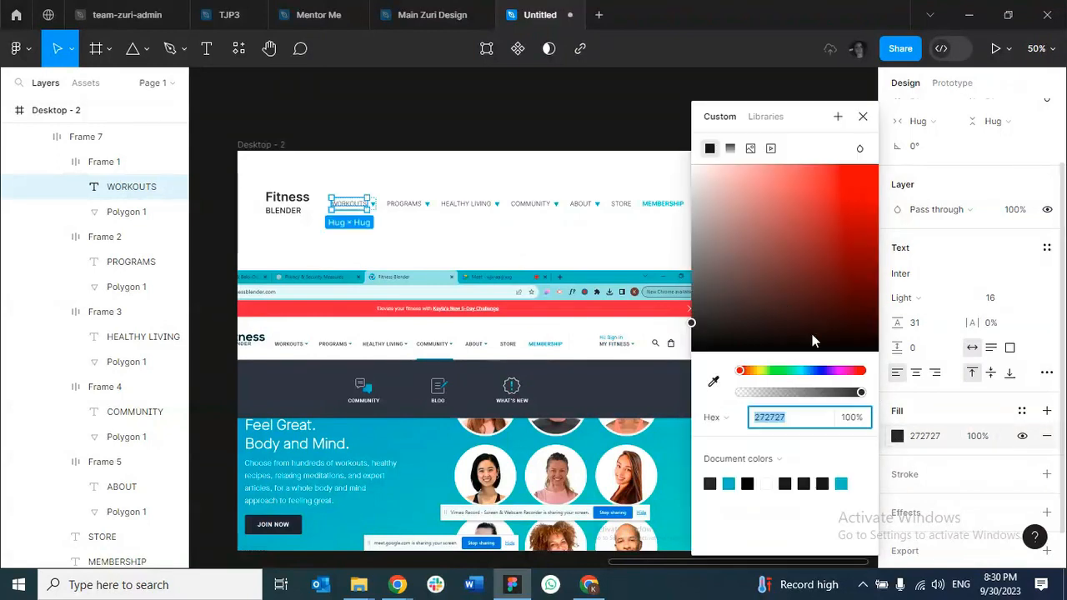
{"action": "left_click", "coordinate": [862, 115]}
Try a 40% fill opacity on the WORKOUTS text and set it back to 100%.
{"action": "left_click", "coordinate": [983, 441]}
{"action": "type", "text": "4"}
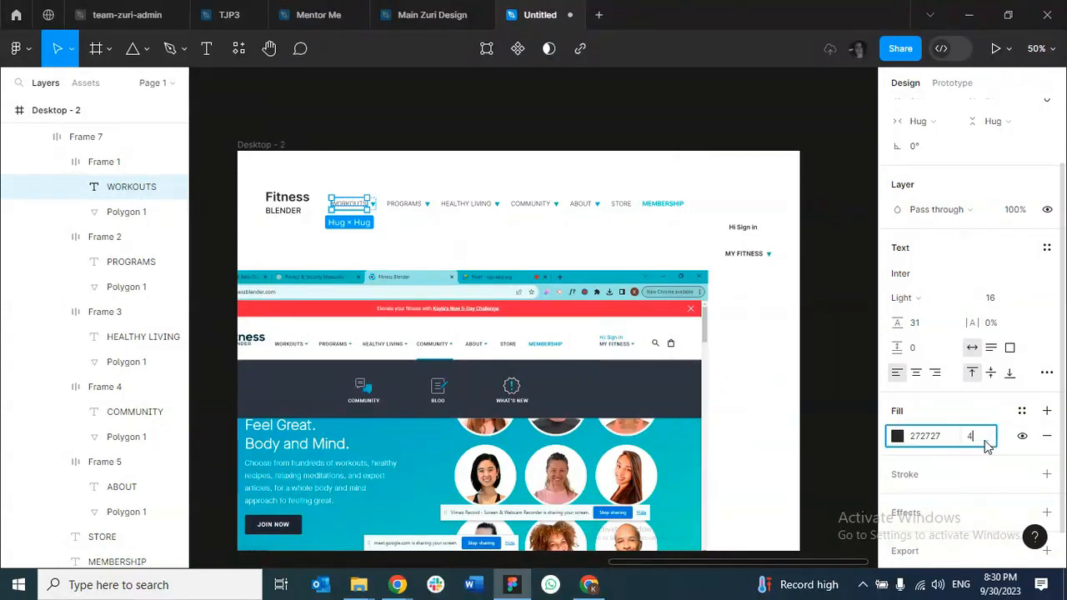
{"action": "type", "text": "0"}
{"action": "key", "text": "Return"}
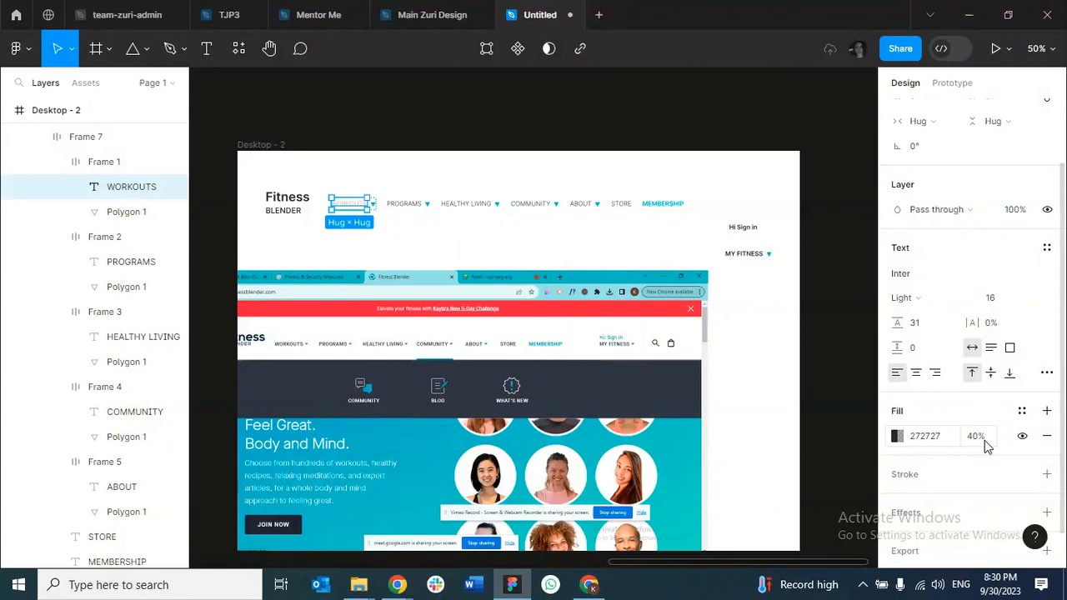
{"action": "left_click", "coordinate": [984, 442]}
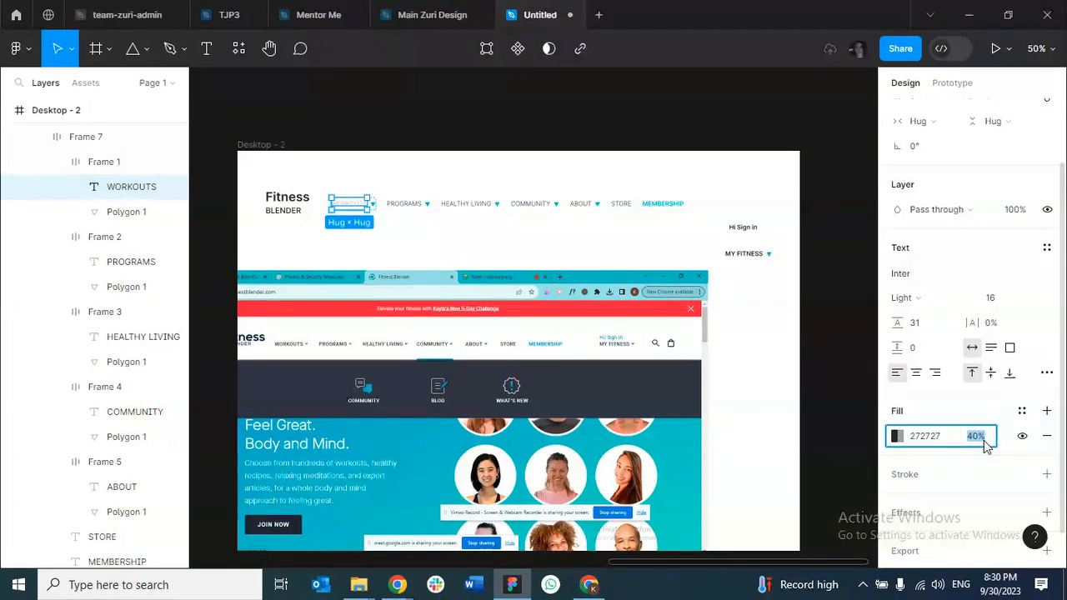
{"action": "type", "text": "100"}
{"action": "key", "text": "Return"}
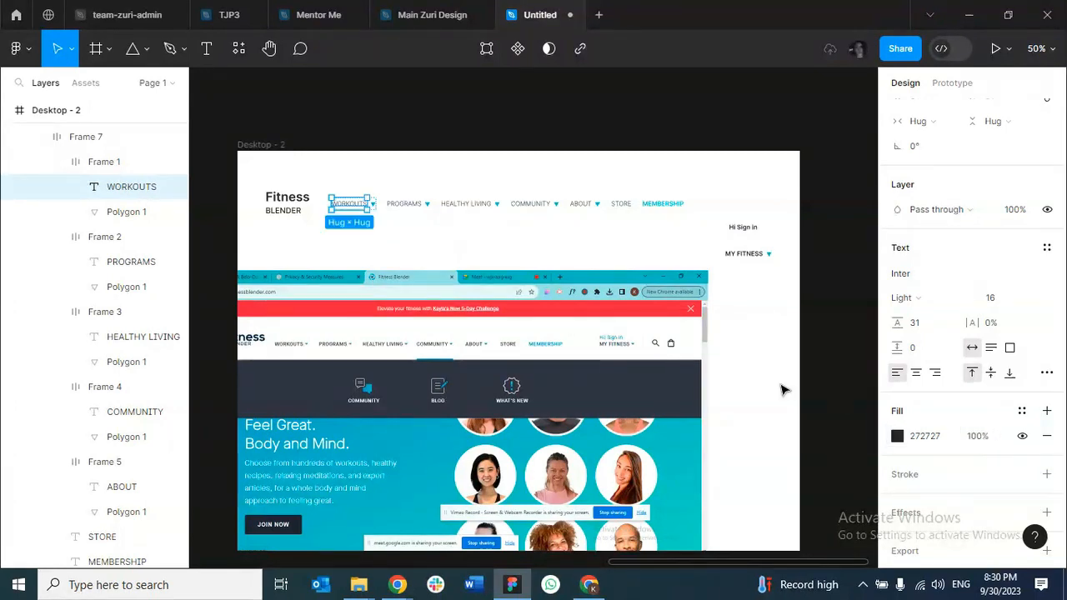
{"action": "left_click", "coordinate": [662, 203]}
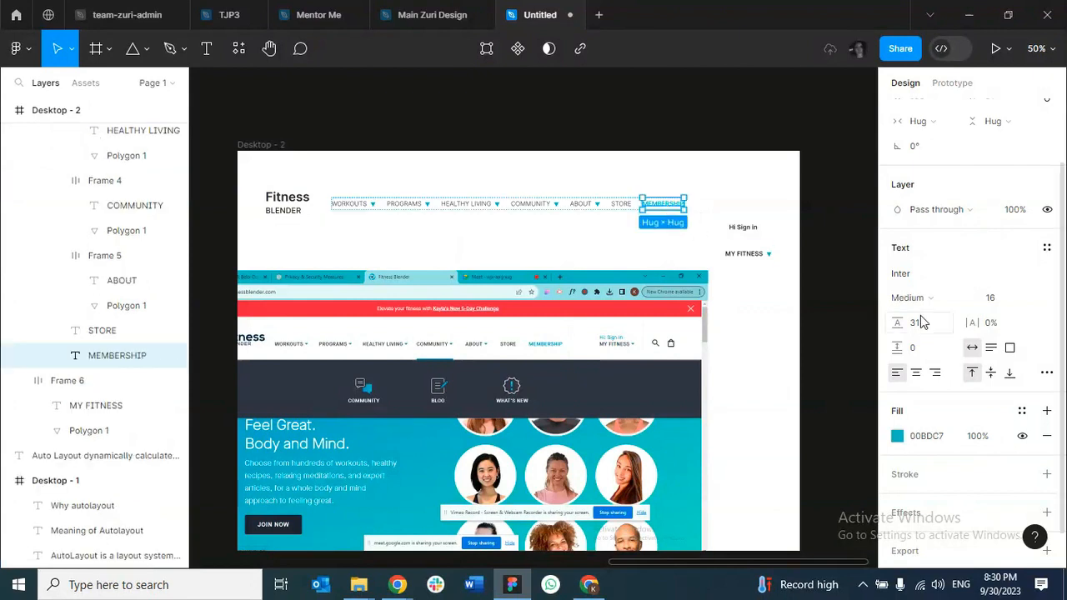
{"action": "left_click", "coordinate": [588, 248]}
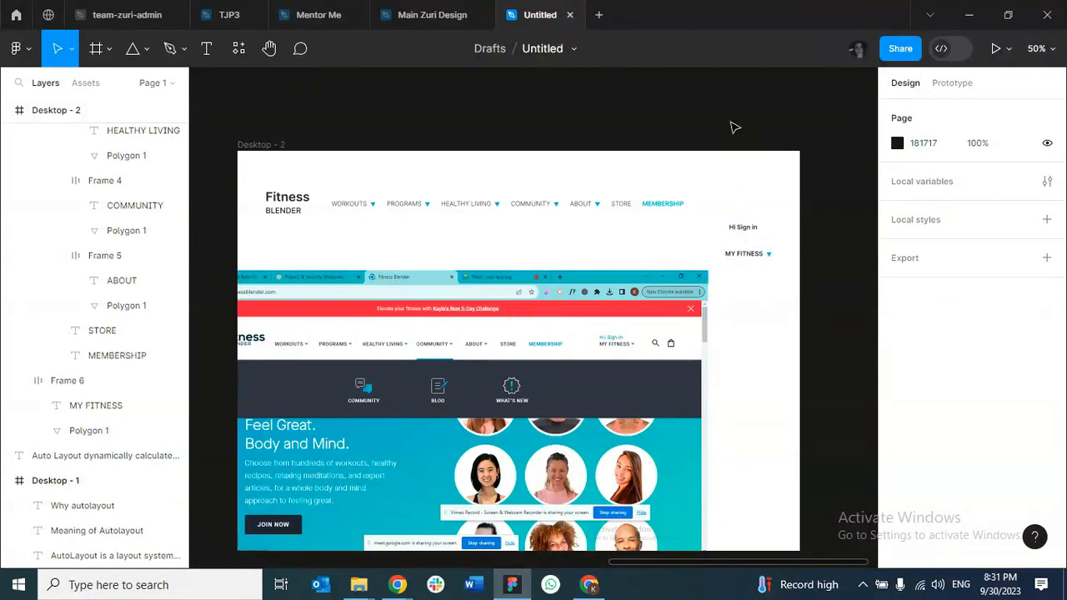
Draw a nearly vertical divider line about 179 px long just past the MEMBERSHIP text with the Line tool.
{"action": "left_click", "coordinate": [149, 50]}
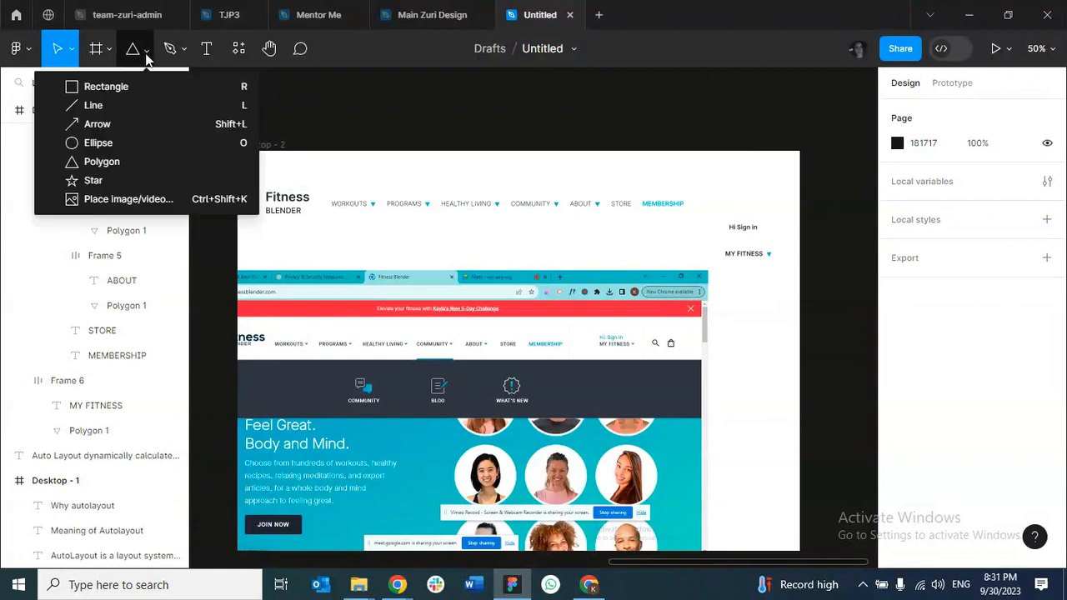
{"action": "left_click", "coordinate": [117, 107]}
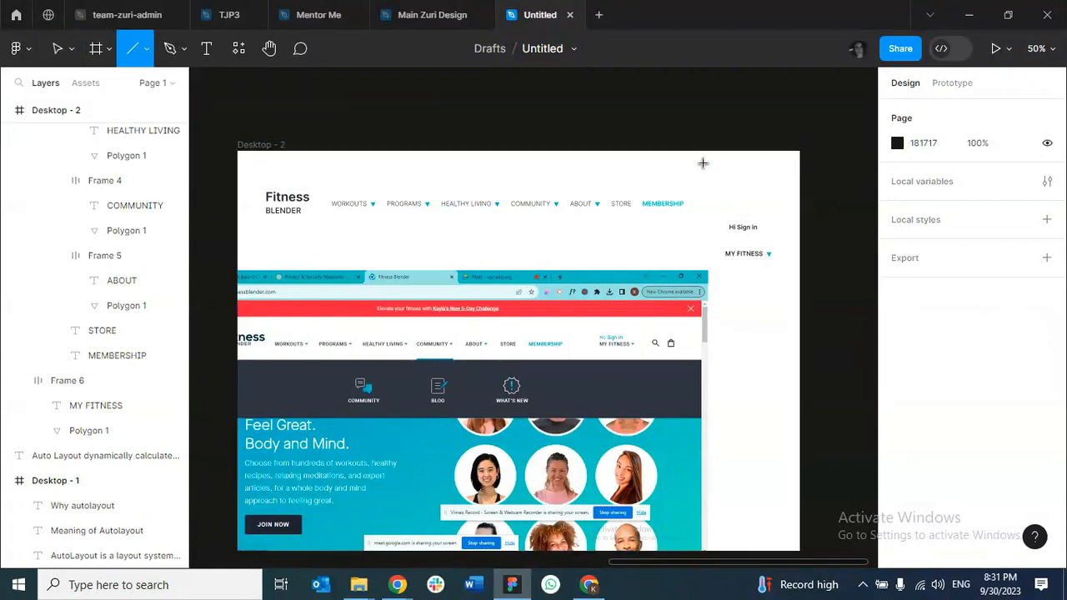
{"action": "left_click_drag", "start_coordinate": [702, 157], "coordinate": [713, 232]}
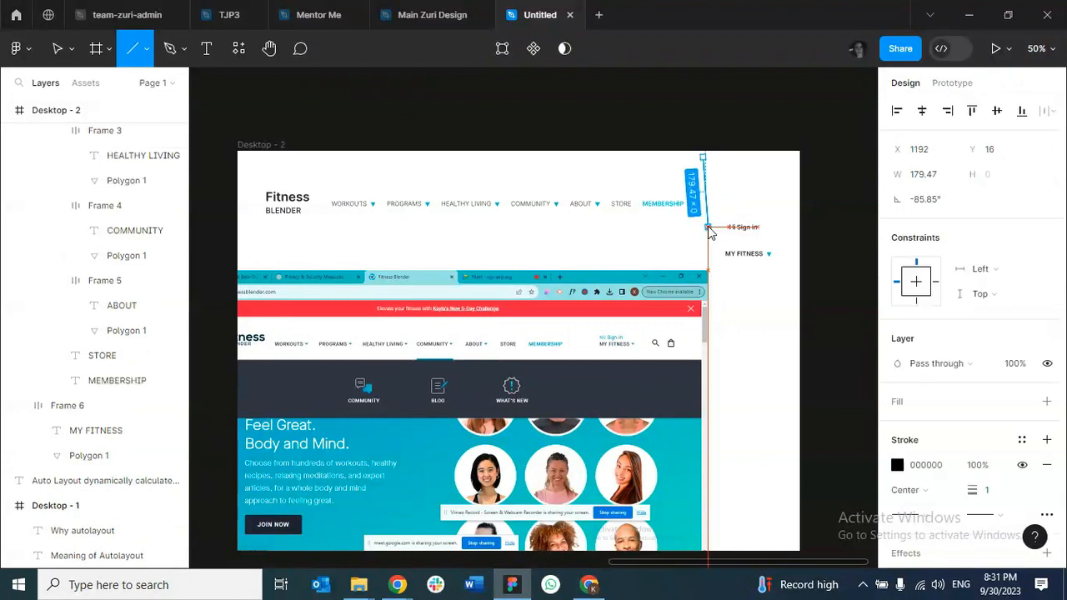
{"action": "left_click_drag", "start_coordinate": [705, 226], "coordinate": [704, 226]}
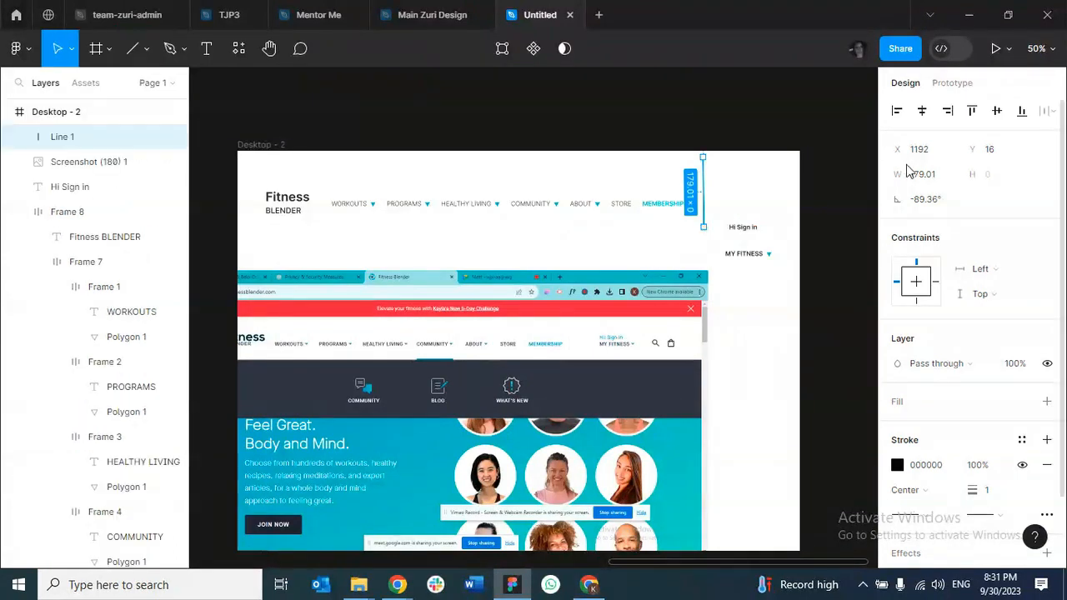
Try setting the divider line's rotation to 0° and undo the change.
{"action": "left_click", "coordinate": [933, 210]}
{"action": "type", "text": "0"}
{"action": "key", "text": "Return"}
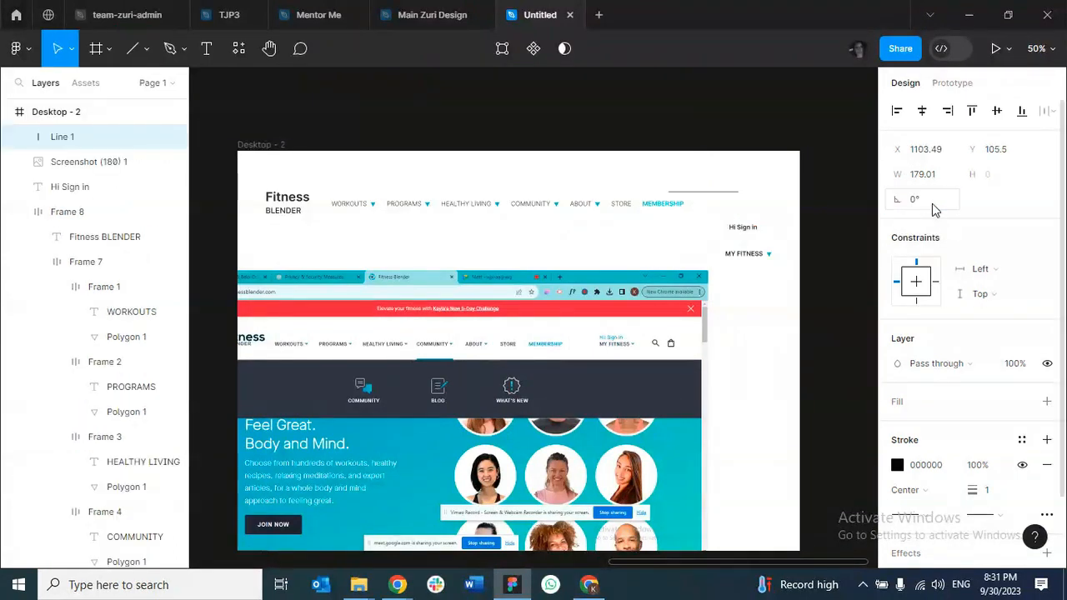
{"action": "key", "text": "ctrl+z"}
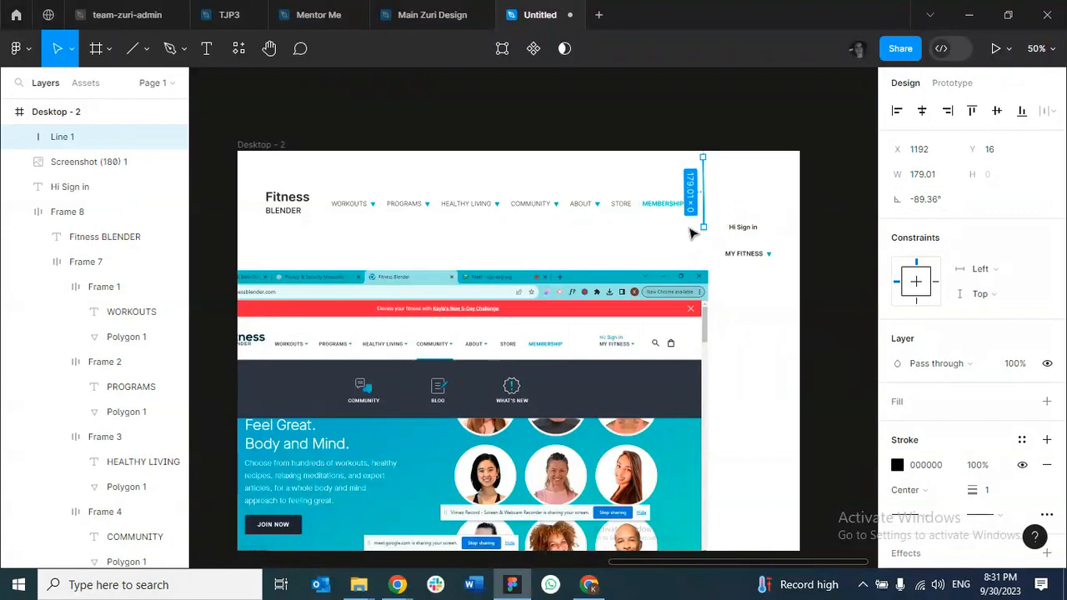
Shorten the divider line from its lower end and set its length to 136 px.
{"action": "left_click_drag", "start_coordinate": [703, 229], "coordinate": [704, 217]}
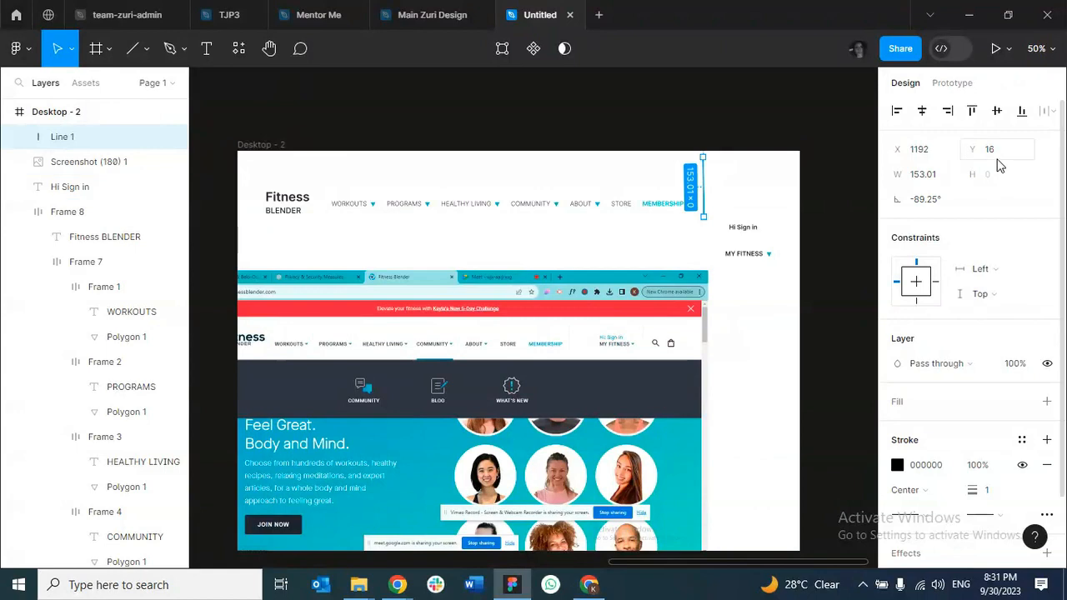
{"action": "left_click", "coordinate": [939, 176]}
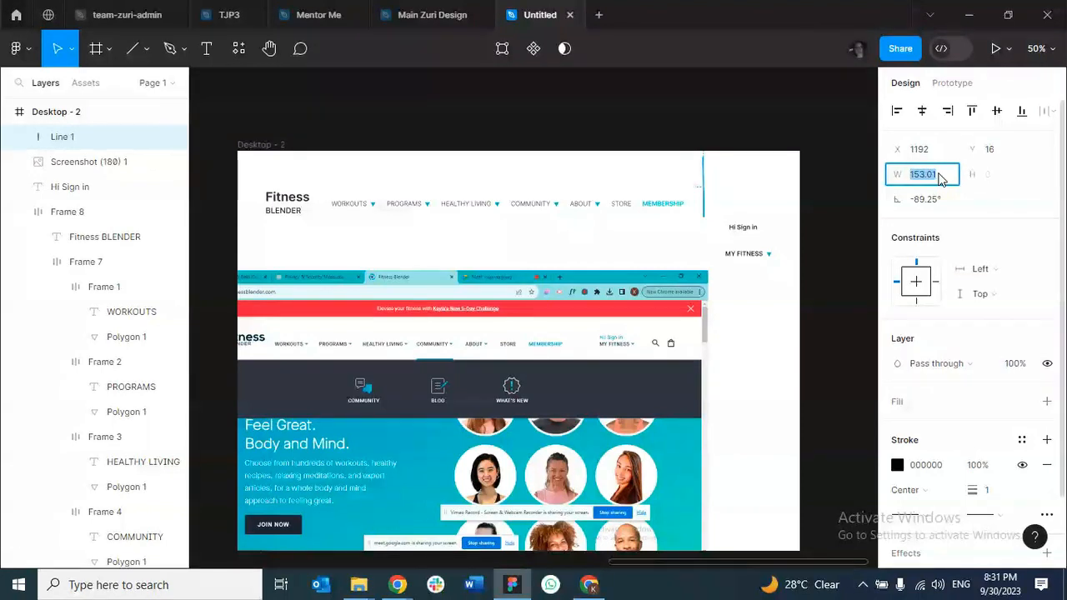
{"action": "type", "text": "13"}
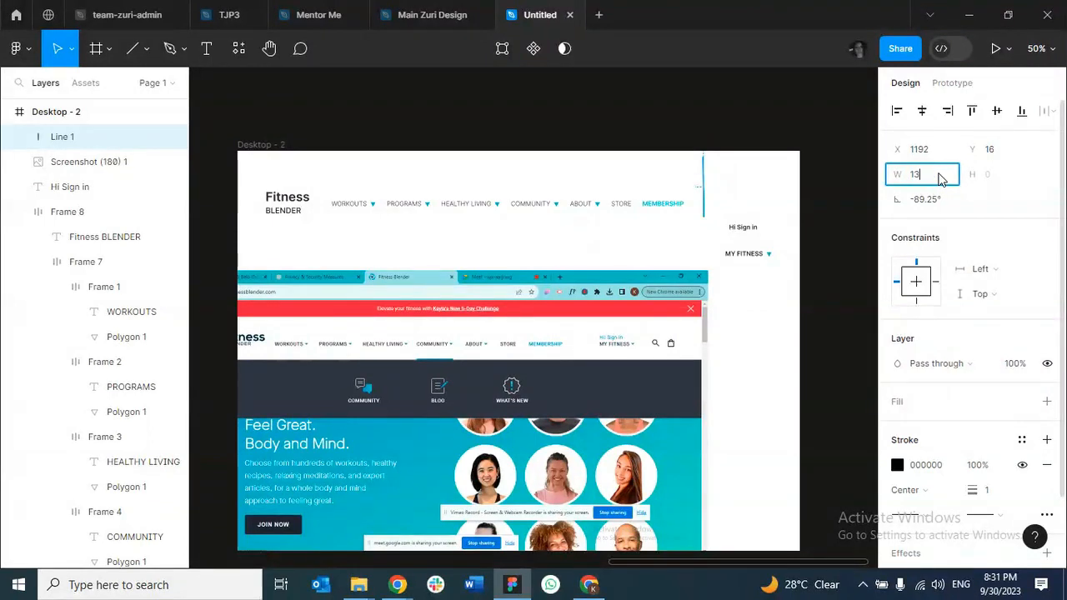
{"action": "type", "text": "6"}
{"action": "key", "text": "Return"}
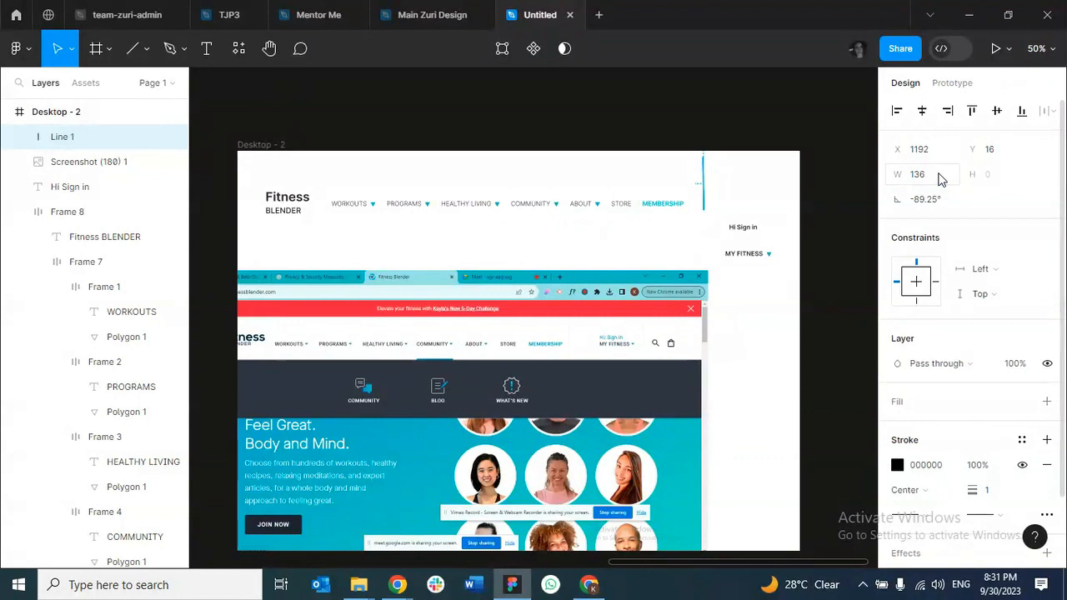
Set the divider line's length to 112 px and move it beside the MEMBERSHIP text, to about X 1168, Y 64.
{"action": "left_click", "coordinate": [940, 179]}
{"action": "type", "text": "112"}
{"action": "key", "text": "Return"}
{"action": "left_click_drag", "start_coordinate": [704, 196], "coordinate": [696, 215]}
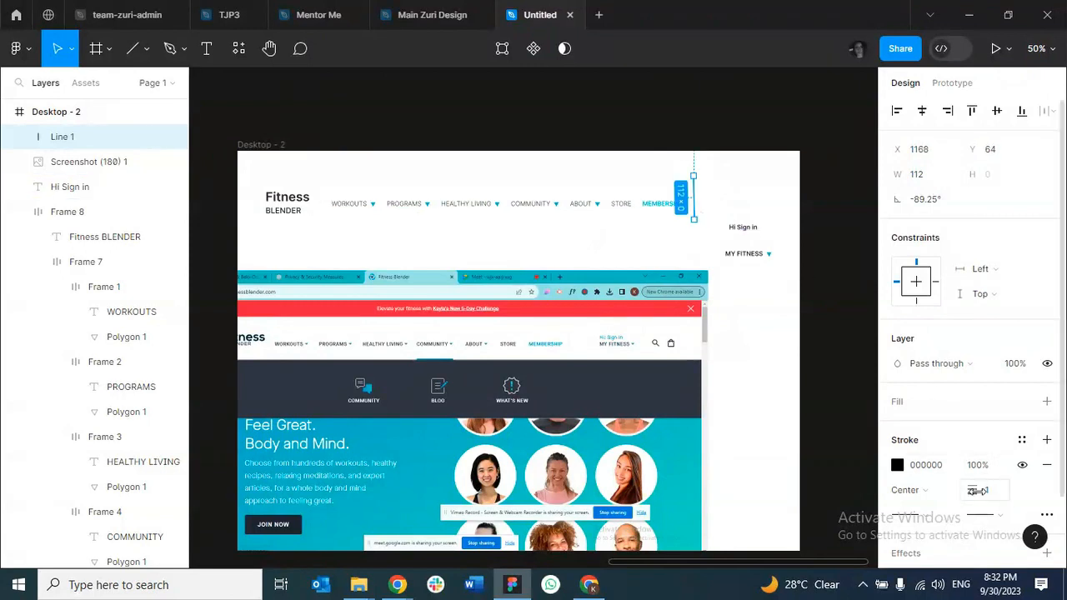
Set the divider line's stroke to grey 6D6B6B at 60% opacity.
{"action": "left_click", "coordinate": [896, 464]}
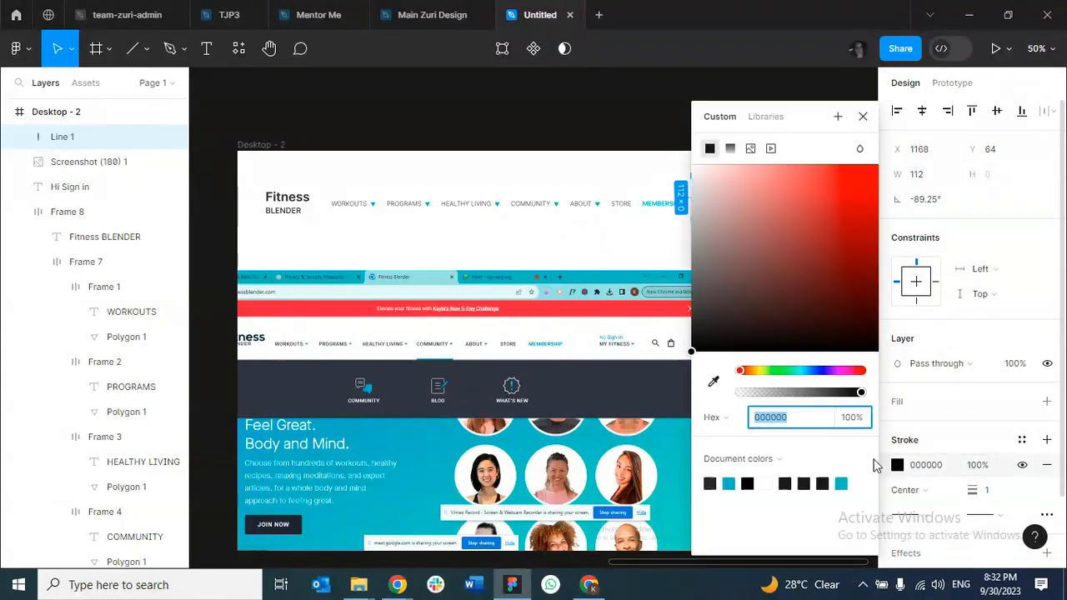
{"action": "mouse_move", "coordinate": [696, 340]}
{"action": "left_mouse_down"}
{"action": "mouse_move", "coordinate": [693, 350]}
{"action": "mouse_move", "coordinate": [694, 276]}
{"action": "left_mouse_up"}
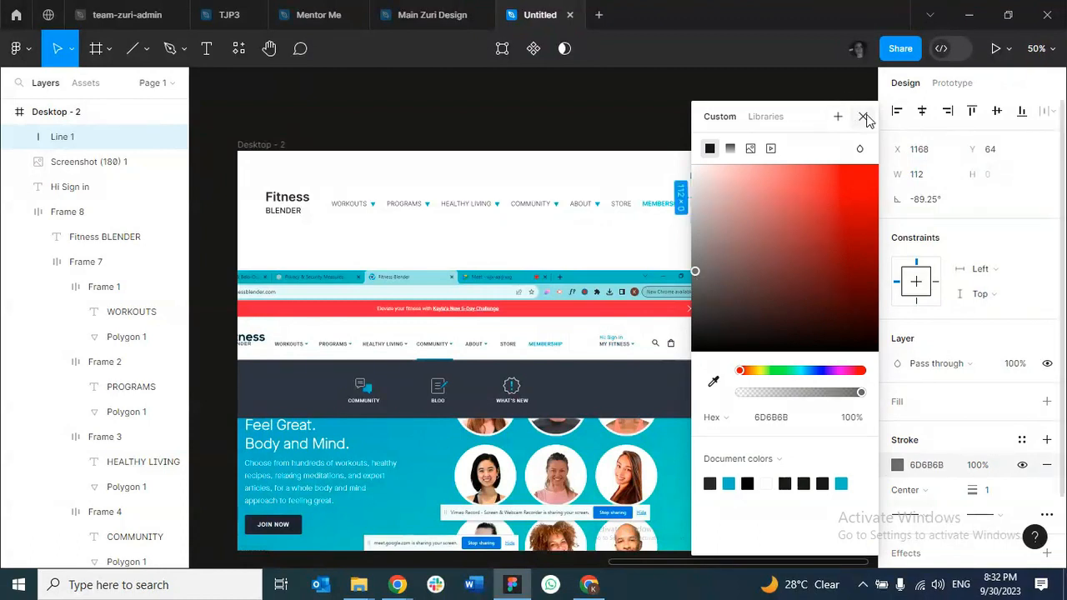
{"action": "left_click", "coordinate": [862, 116]}
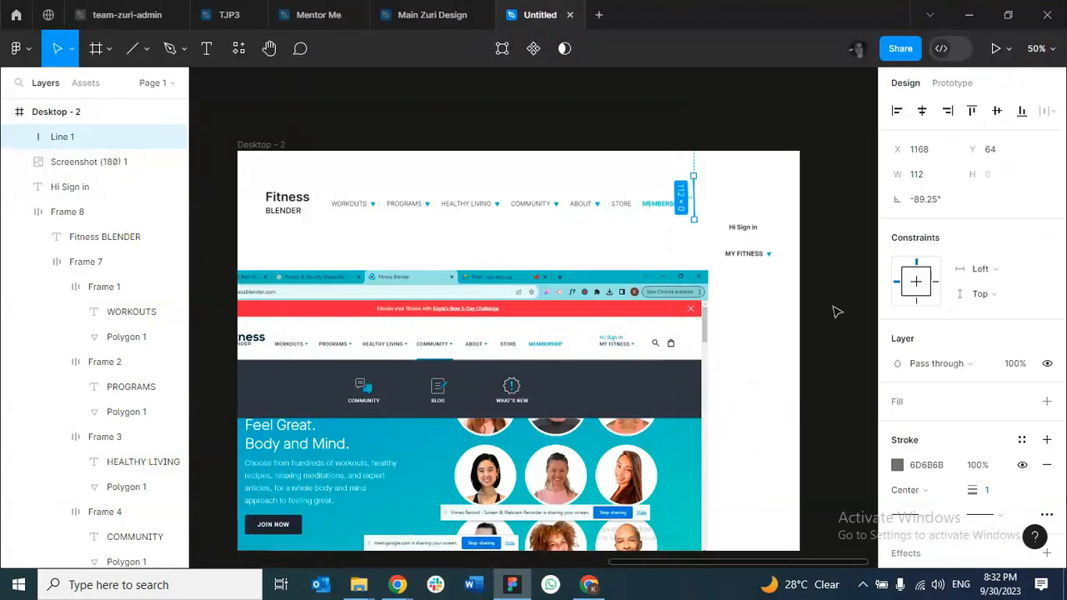
{"action": "left_click", "coordinate": [976, 465]}
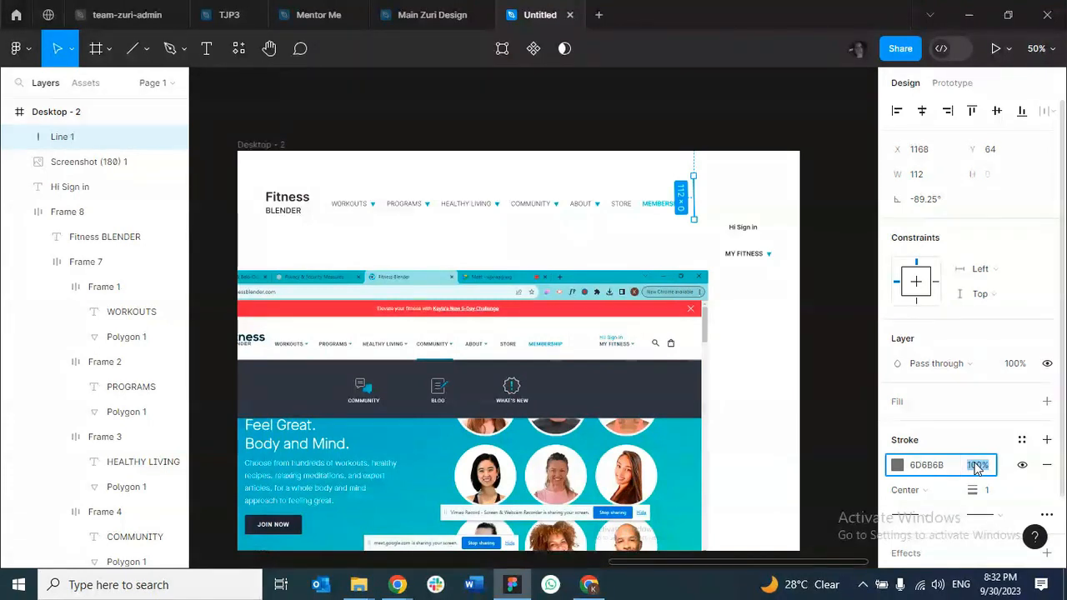
{"action": "type", "text": "60"}
{"action": "key", "text": "Return"}
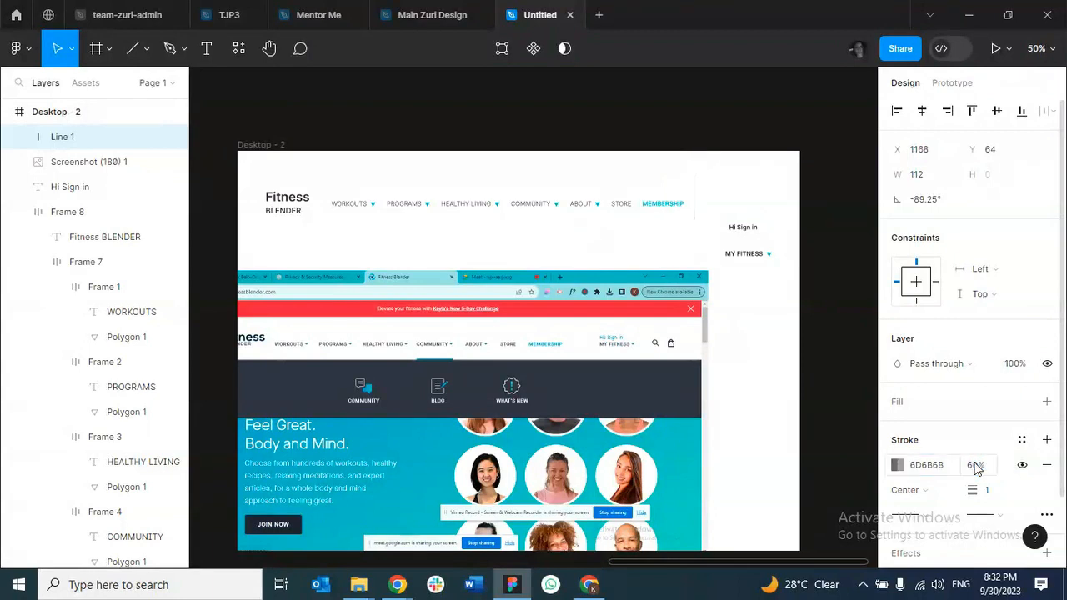
Set the divider line's stroke opacity to 44%.
{"action": "left_click", "coordinate": [975, 467]}
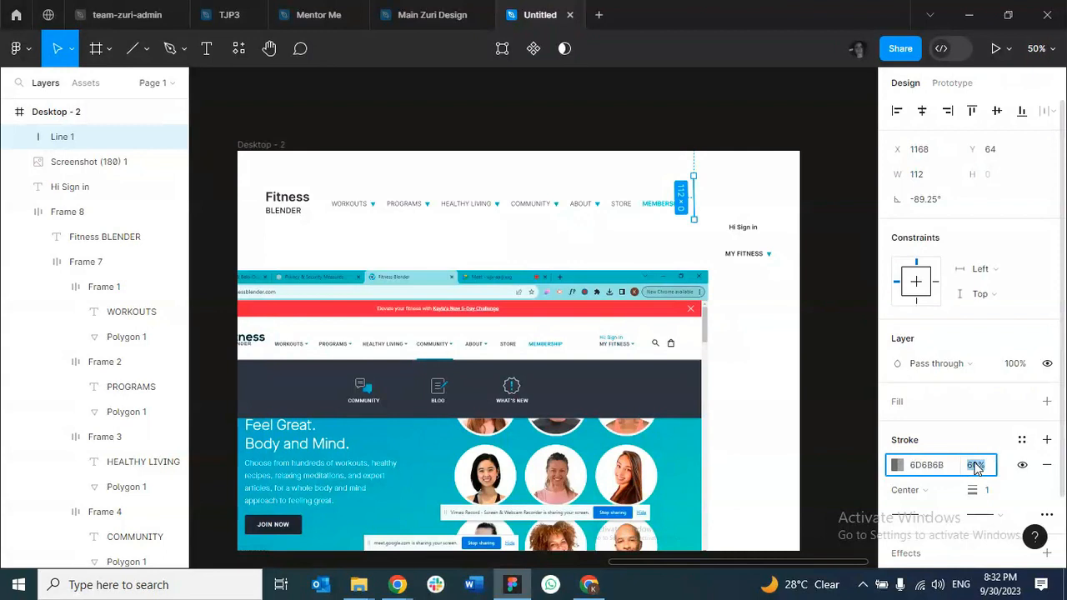
{"action": "type", "text": "44"}
{"action": "key", "text": "Return"}
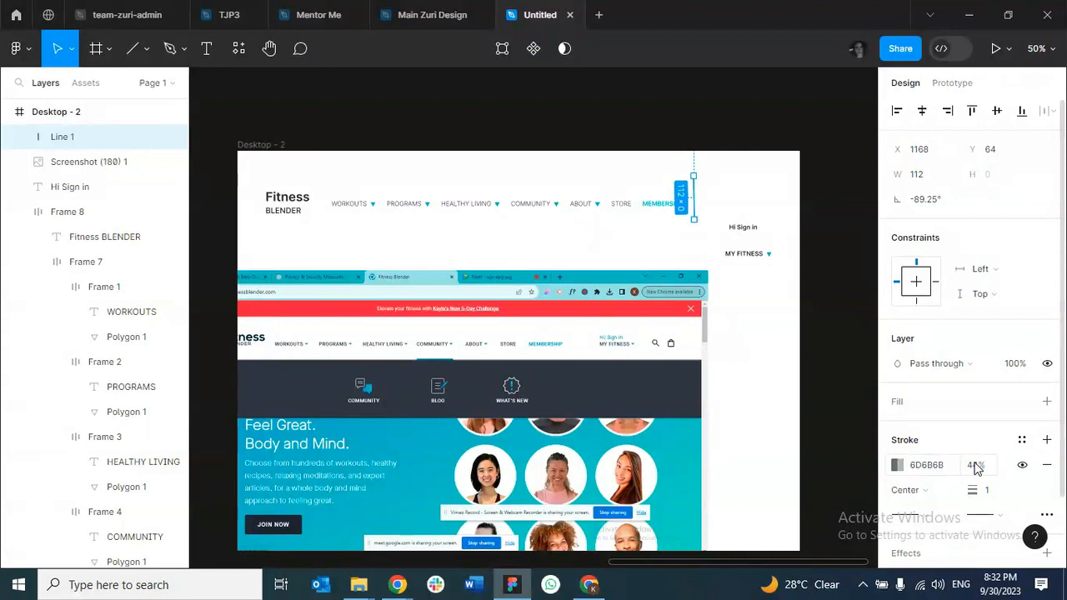
{"action": "left_click", "coordinate": [744, 183]}
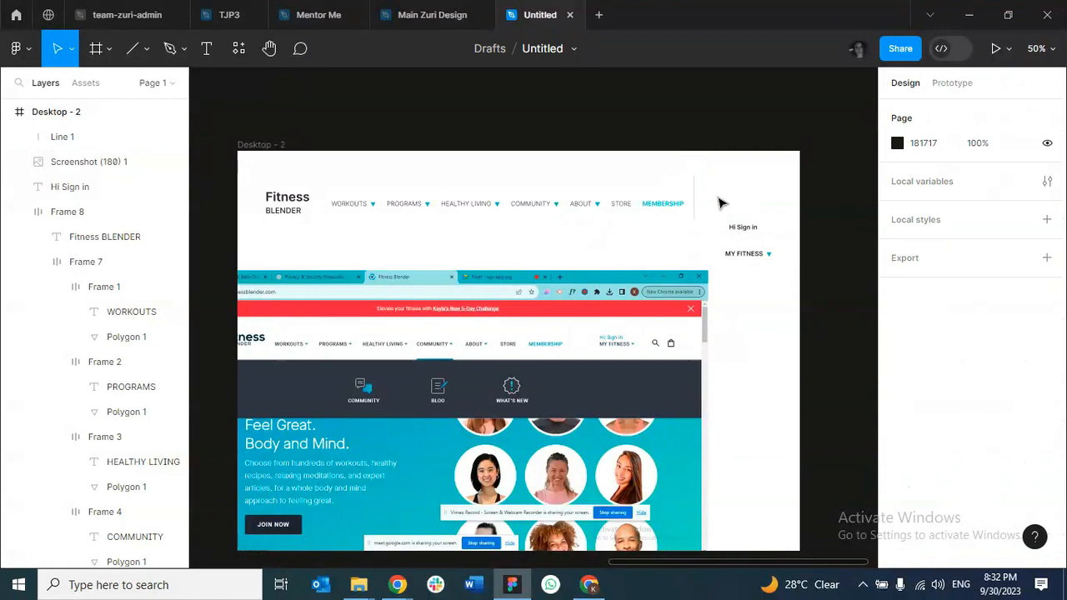
Reduce the opacity of the divider line's stroke to 16%.
{"action": "left_click", "coordinate": [695, 209]}
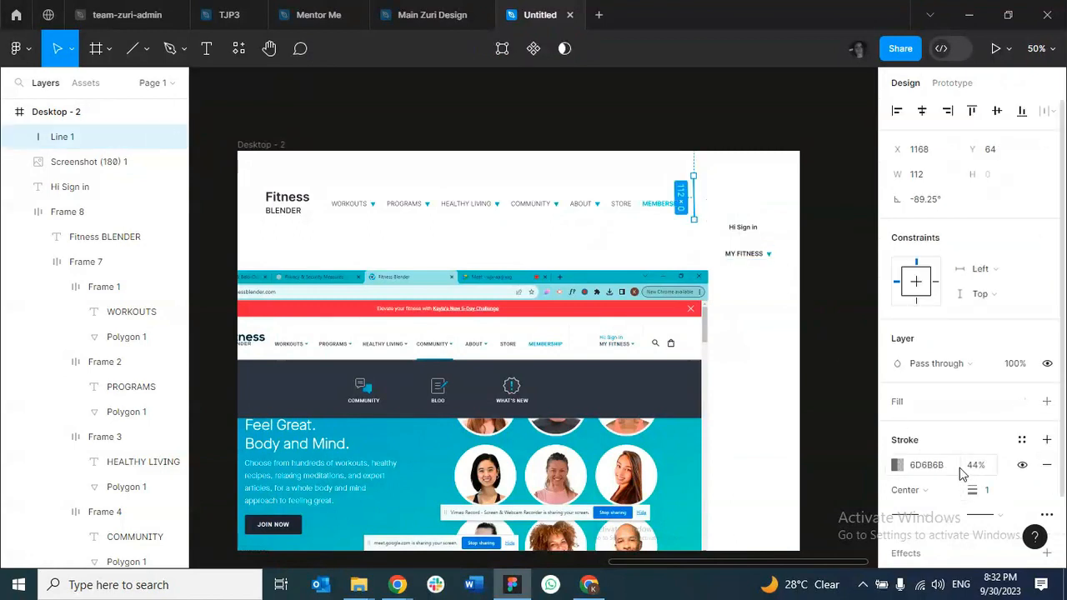
{"action": "left_click", "coordinate": [962, 465]}
{"action": "left_click_drag", "start_coordinate": [963, 465], "coordinate": [906, 465]}
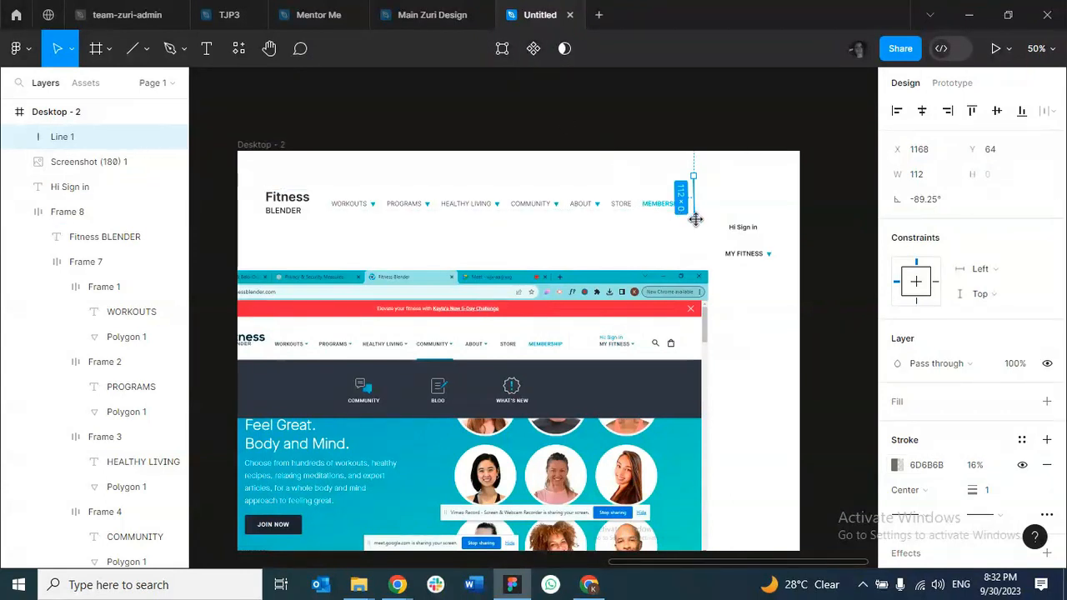
Move the Hi Sign in text beside the divider line at X 1194, Y 87 and the MY FITNESS frame below it at X 1194, Y 129.
{"action": "left_click", "coordinate": [746, 237]}
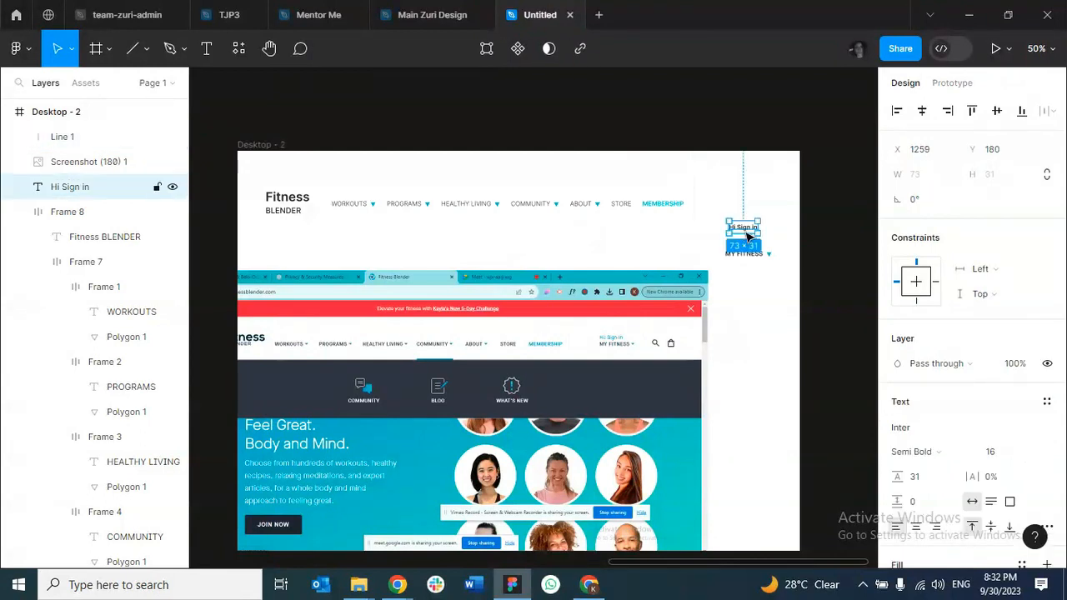
{"action": "left_click_drag", "start_coordinate": [747, 237], "coordinate": [722, 198]}
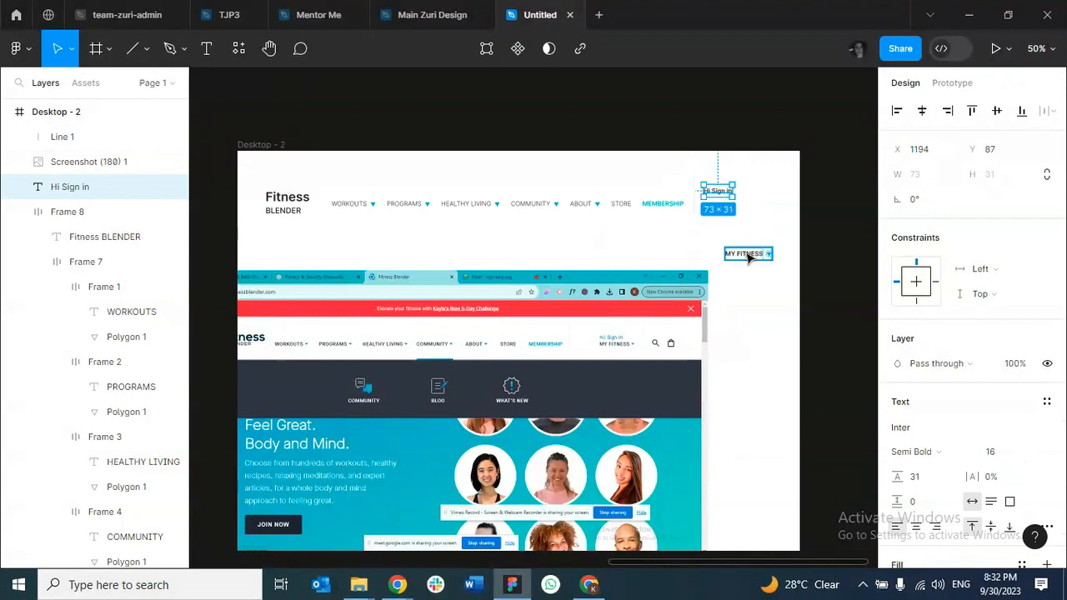
{"action": "left_click", "coordinate": [747, 253]}
{"action": "left_click", "coordinate": [717, 192]}
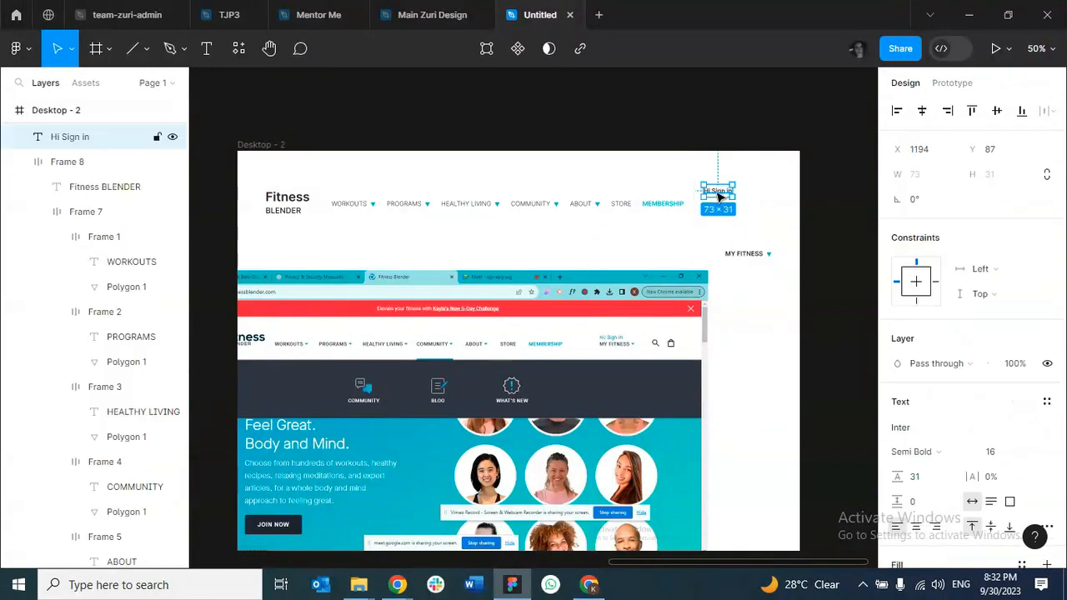
{"action": "left_click", "coordinate": [752, 255]}
{"action": "left_click_drag", "start_coordinate": [752, 254], "coordinate": [723, 209]}
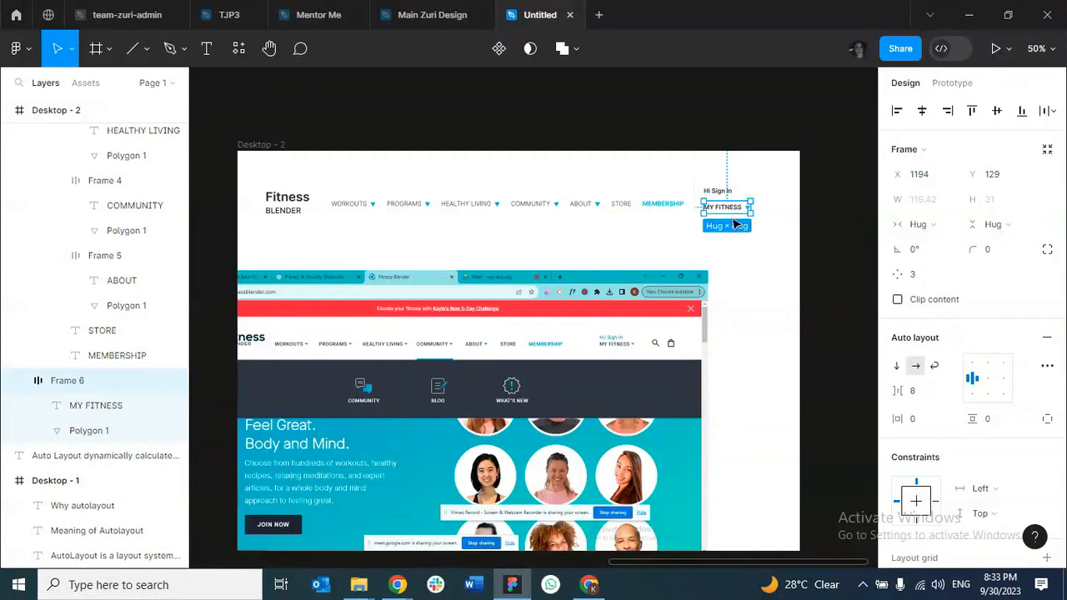
Set the font weight of the Hi Sign in text to Light.
{"action": "left_click", "coordinate": [721, 194]}
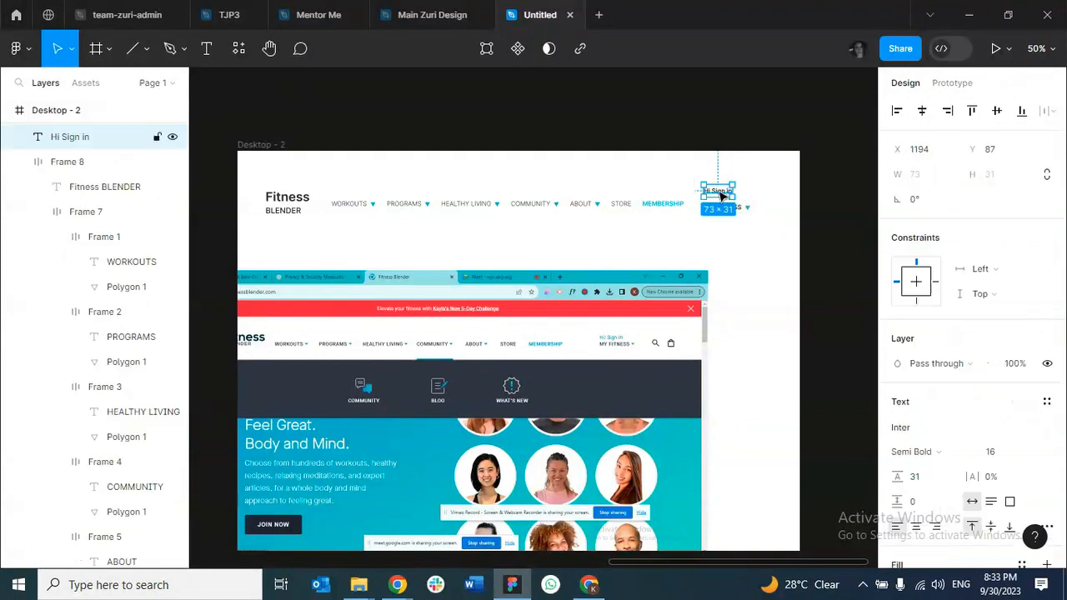
{"action": "left_click", "coordinate": [950, 452]}
{"action": "left_click", "coordinate": [921, 241]}
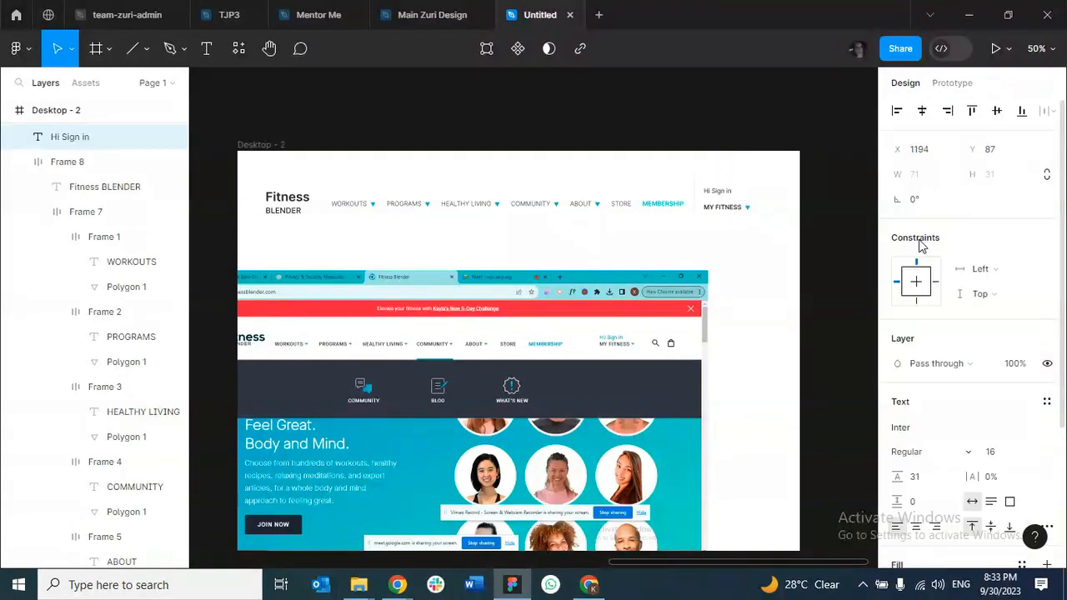
{"action": "left_click", "coordinate": [947, 430]}
{"action": "left_click", "coordinate": [944, 453]}
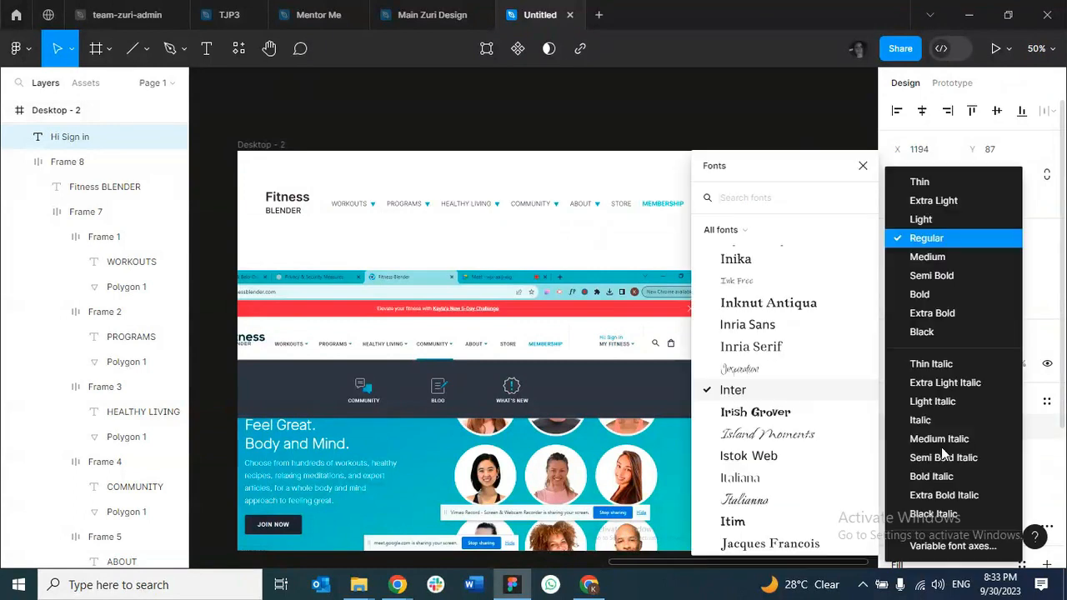
{"action": "left_click", "coordinate": [911, 220]}
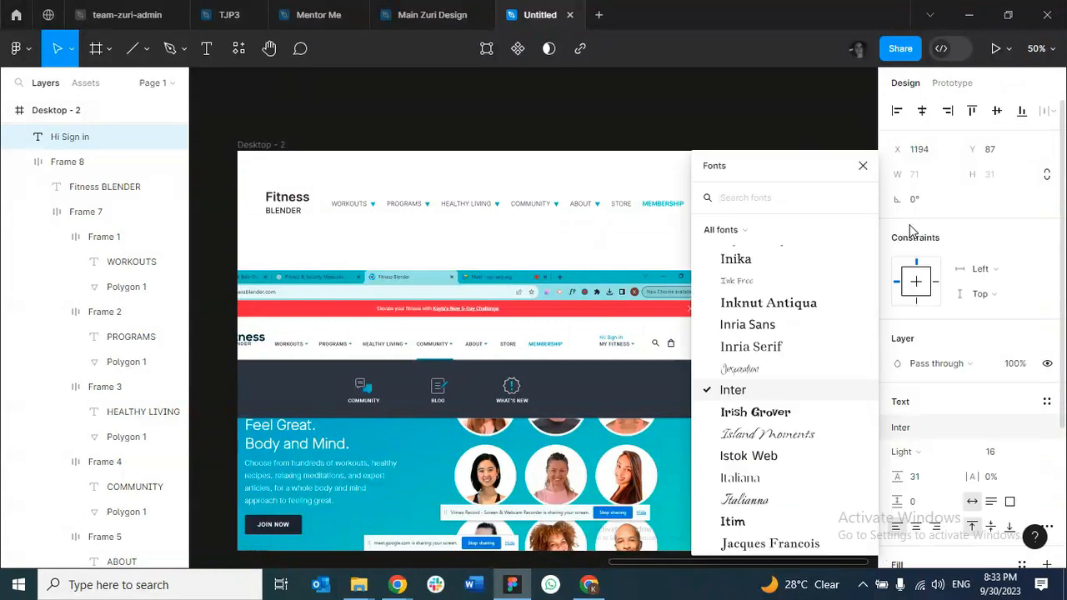
{"action": "left_click", "coordinate": [862, 165]}
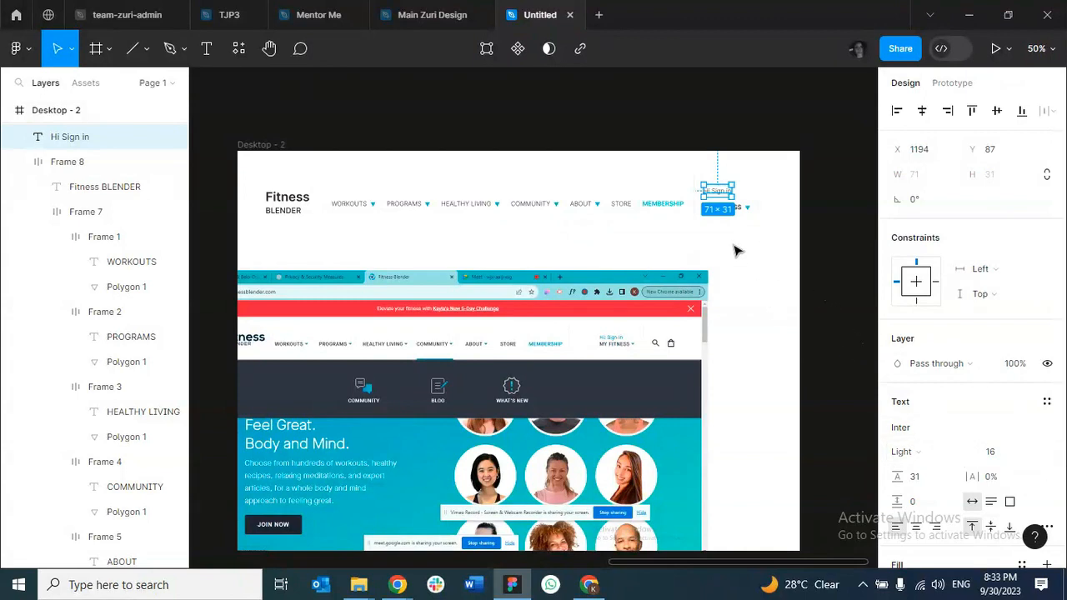
Change the Hi Sign in text's fill to the teal document colour 00B4C9.
{"action": "scroll", "coordinate": [963, 481], "scroll_direction": "down", "scroll_amount": 3}
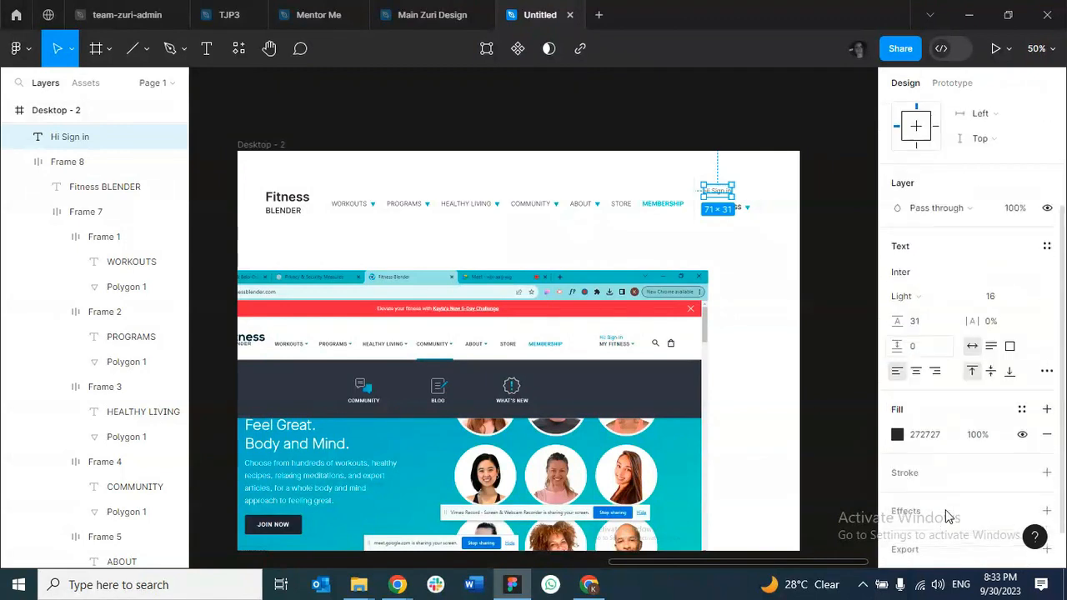
{"action": "left_click", "coordinate": [897, 435]}
{"action": "left_click", "coordinate": [714, 382]}
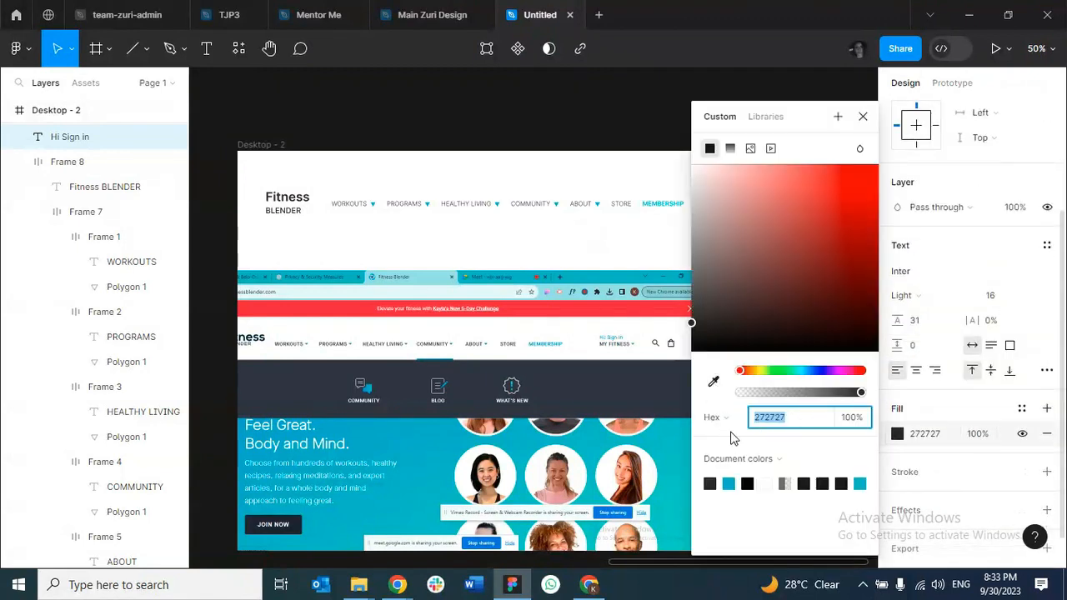
{"action": "left_click", "coordinate": [729, 484]}
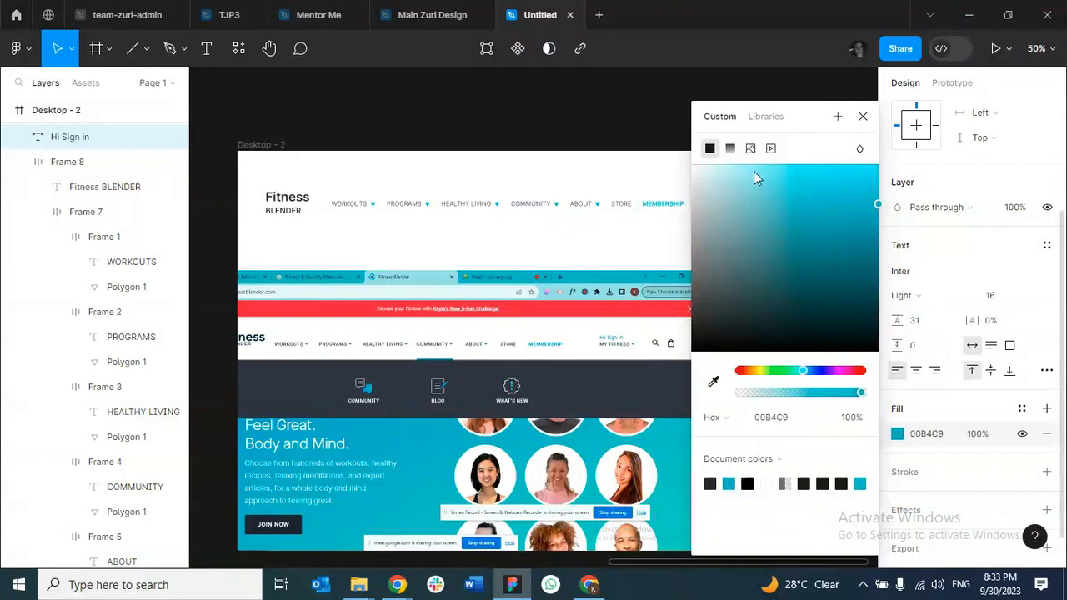
{"action": "left_click", "coordinate": [864, 117]}
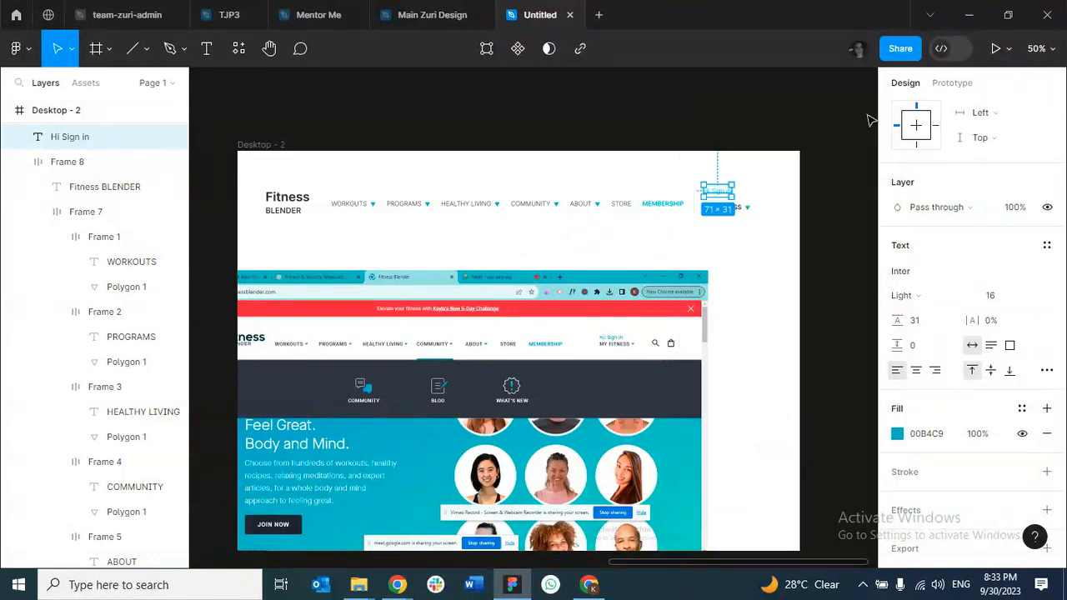
Combine the Hi Sign in text and MY FITNESS frame in a vertical auto layout and shorten the Hi Sign in text box to 27 px high.
{"action": "left_click", "coordinate": [658, 208]}
{"action": "left_click", "coordinate": [659, 208]}
{"action": "left_click", "coordinate": [659, 206]}
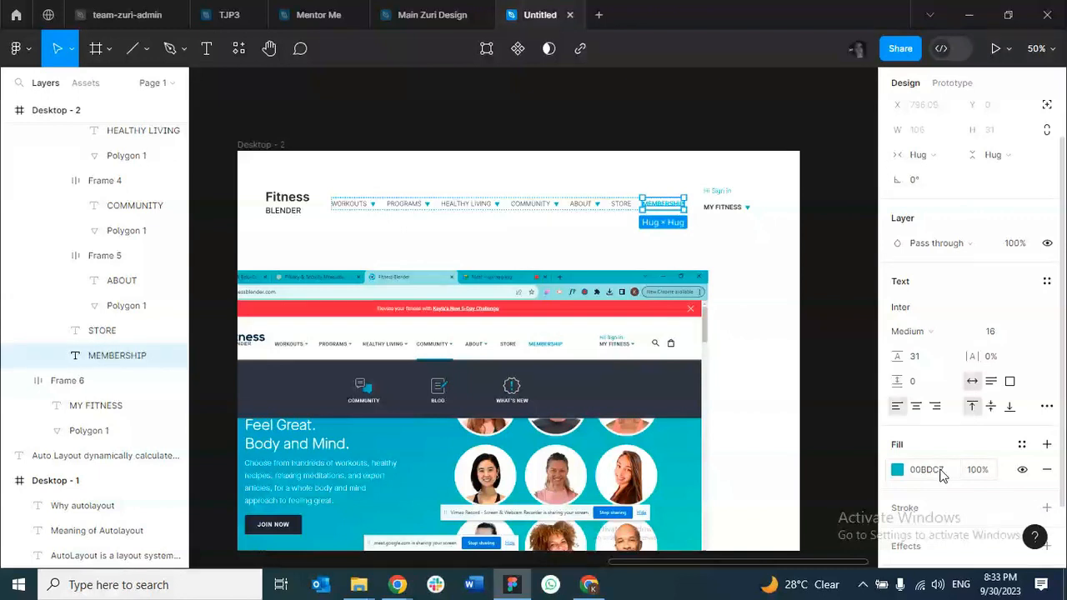
{"action": "left_click", "coordinate": [724, 212]}
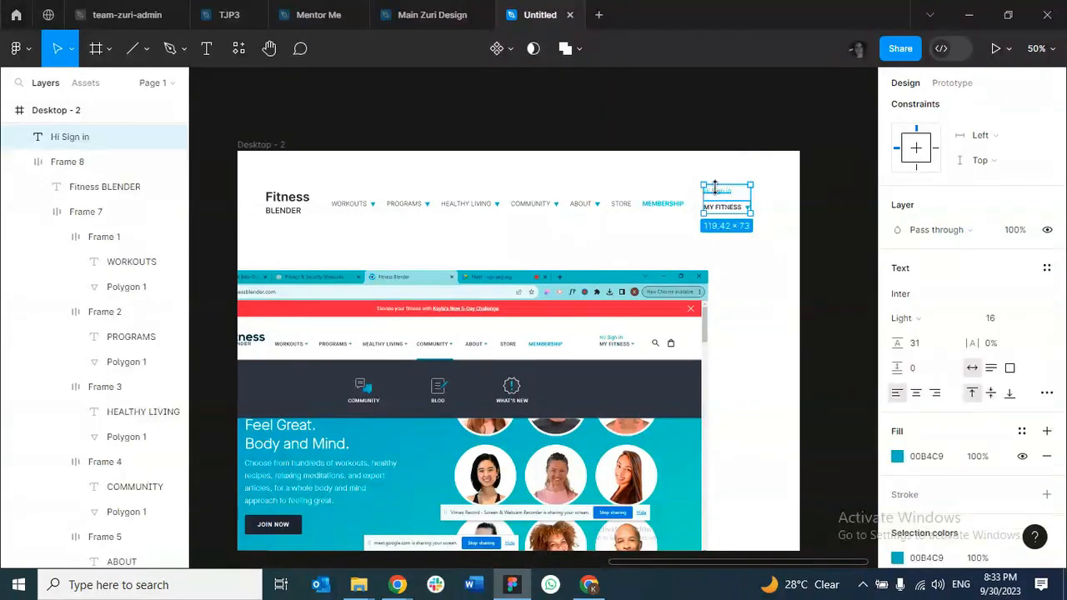
{"action": "key", "text": "shift+a"}
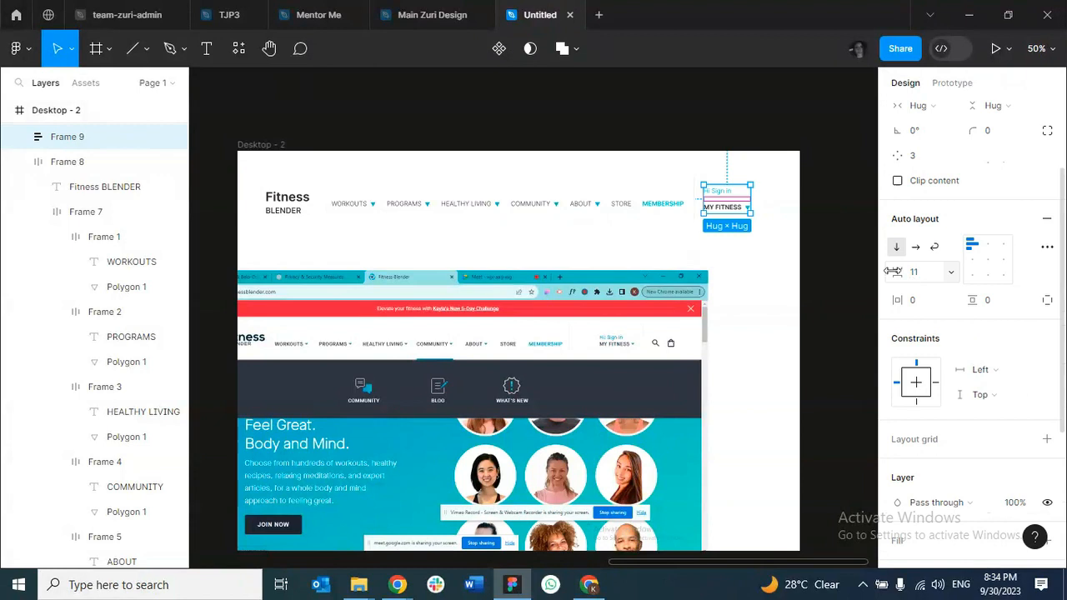
{"action": "double_click", "coordinate": [730, 198]}
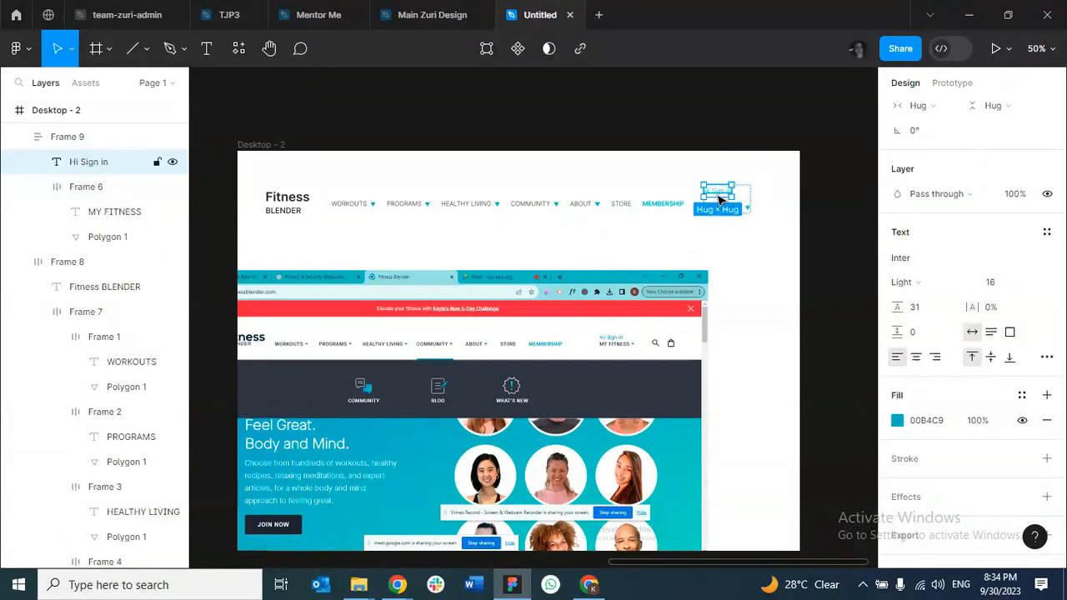
{"action": "left_click_drag", "start_coordinate": [717, 191], "coordinate": [717, 195]}
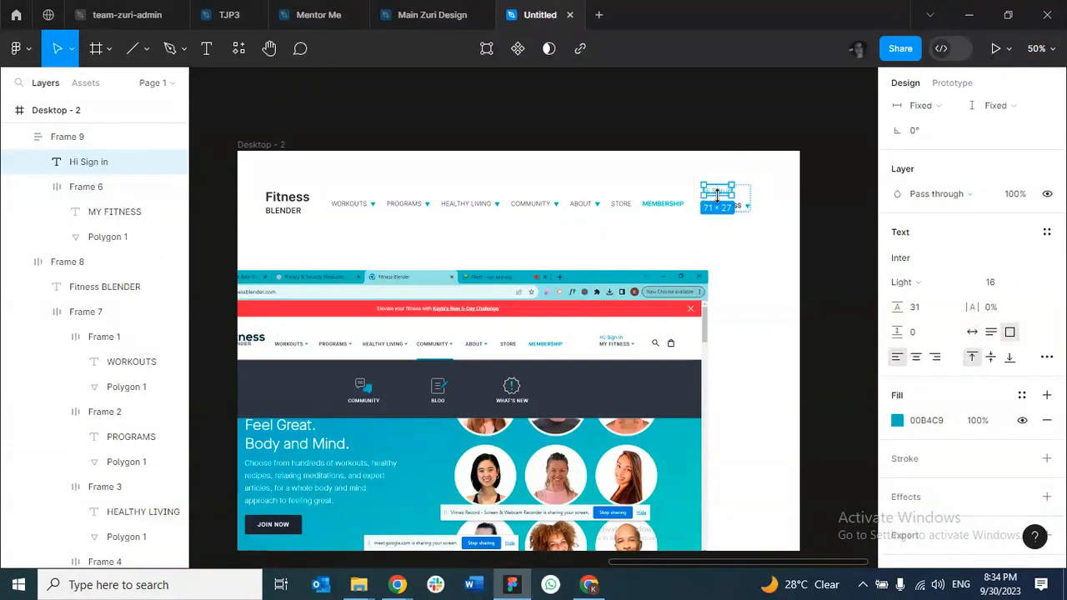
Try setting the Hi Sign in text's line height to Auto.
{"action": "left_click", "coordinate": [923, 310]}
{"action": "type", "text": "AUTO"}
{"action": "key", "text": "Return"}
{"action": "key", "text": "Escape"}
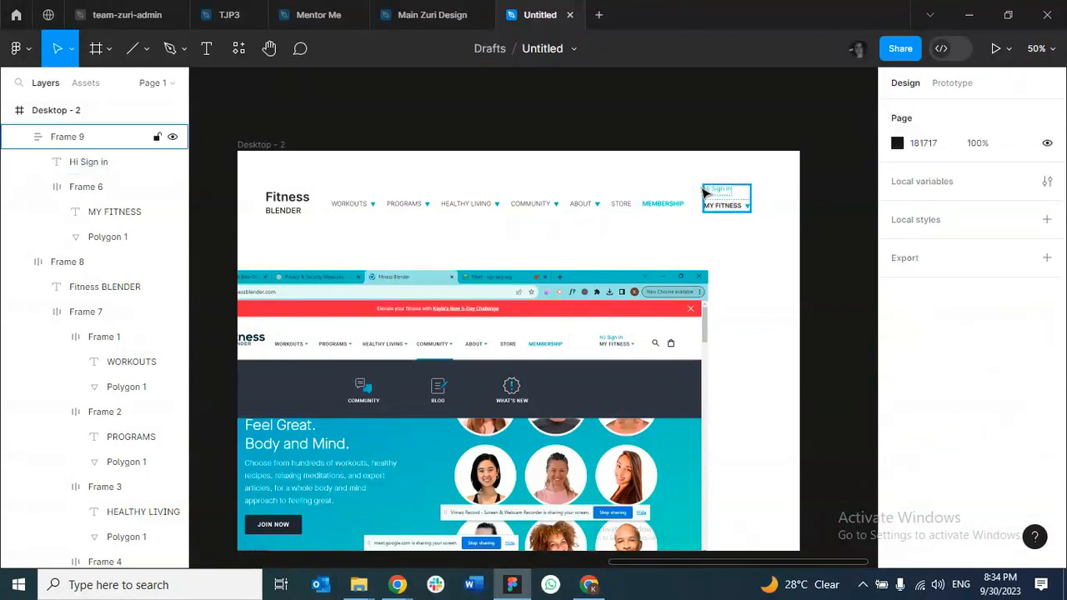
Undo the line height change on the Hi Sign in text.
{"action": "left_click", "coordinate": [716, 194]}
{"action": "left_click", "coordinate": [717, 194]}
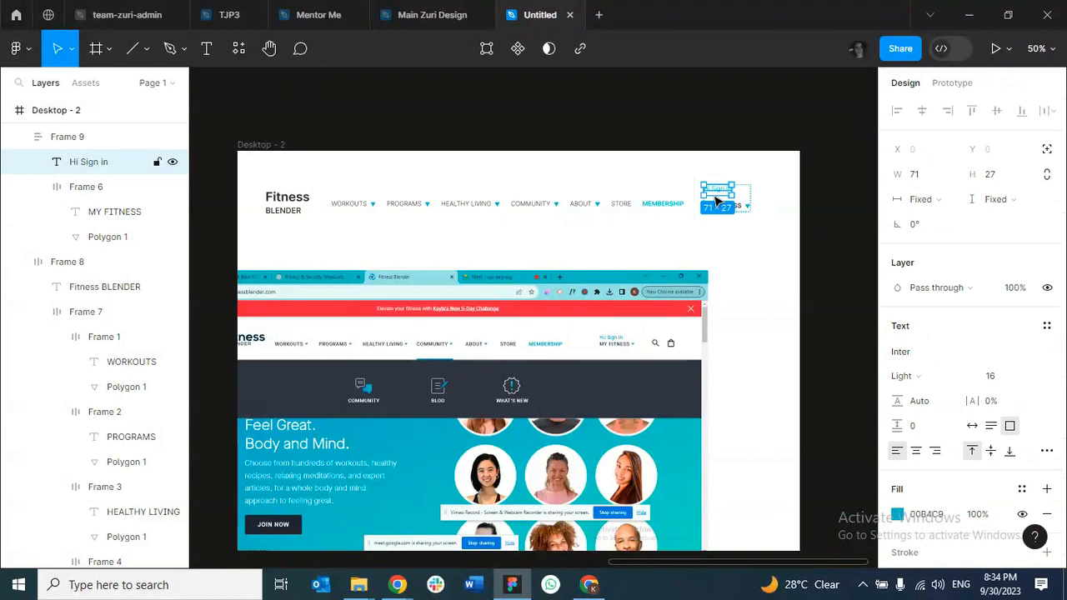
{"action": "double_click", "coordinate": [717, 194]}
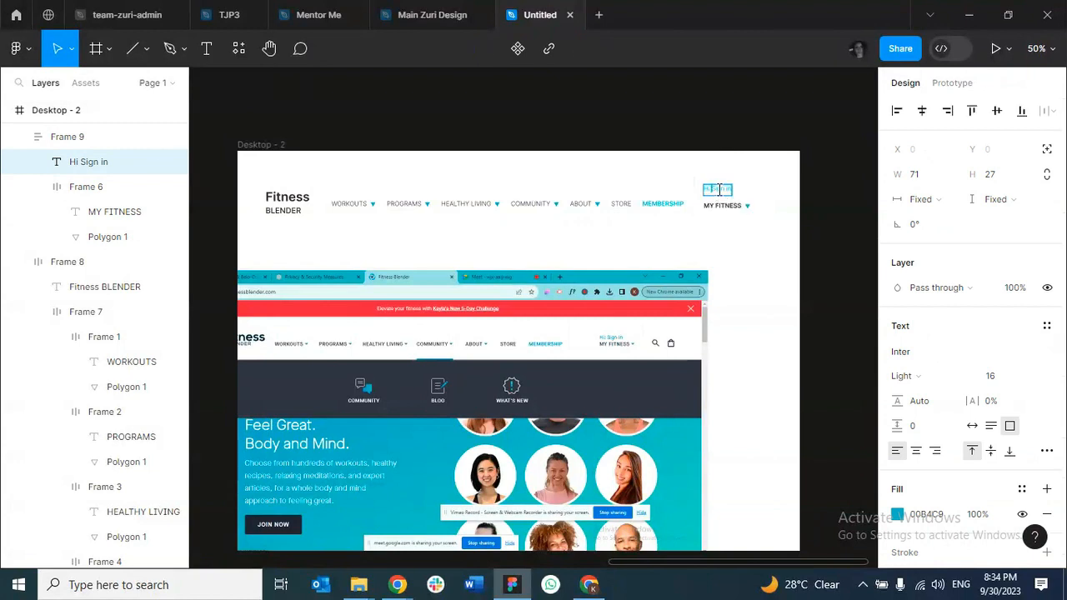
{"action": "key", "text": "Escape"}
{"action": "key", "text": "ctrl+z"}
{"action": "key", "text": "ctrl+z"}
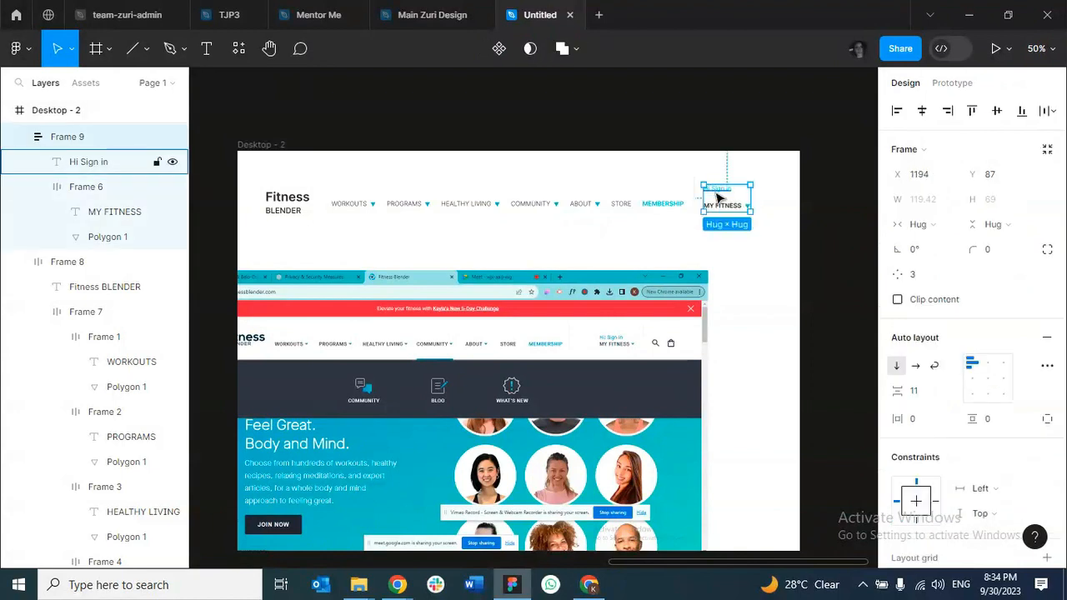
{"action": "left_click", "coordinate": [718, 197]}
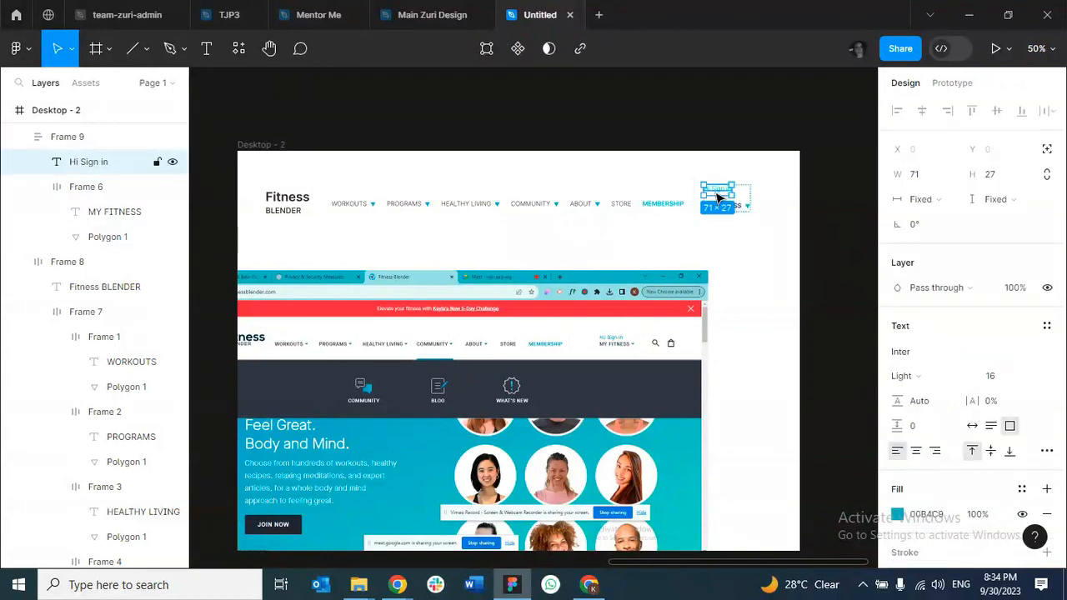
{"action": "key", "text": "ctrl+z"}
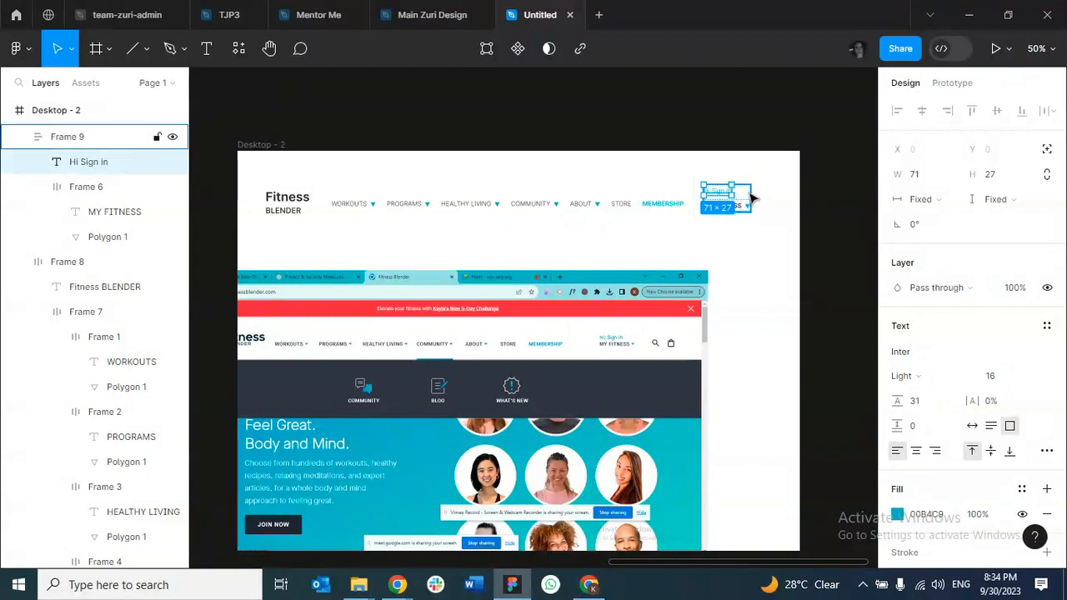
Set the vertical spacing between Hi Sign in and MY FITNESS in their auto layout frame to 4.
{"action": "left_click", "coordinate": [750, 196]}
{"action": "left_click", "coordinate": [915, 393]}
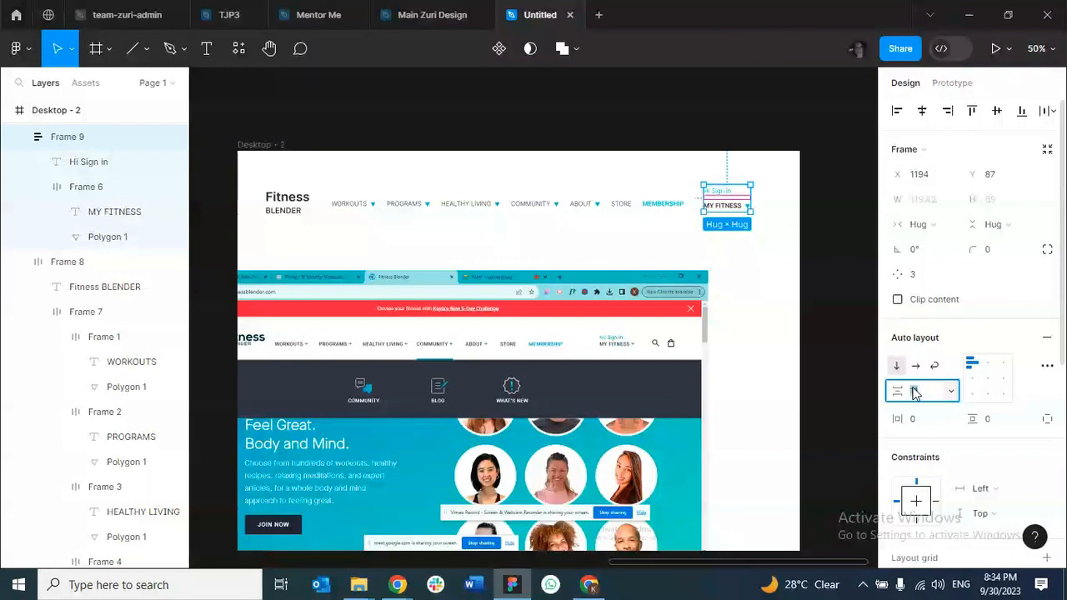
{"action": "type", "text": "4"}
{"action": "key", "text": "Return"}
{"action": "left_click", "coordinate": [730, 290]}
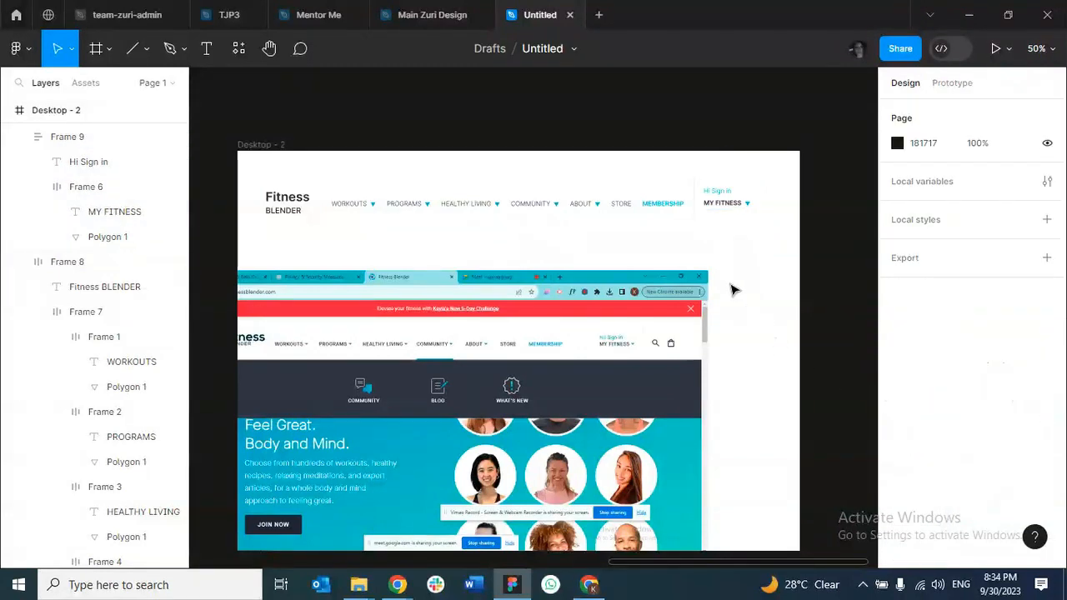
{"action": "left_click", "coordinate": [722, 208]}
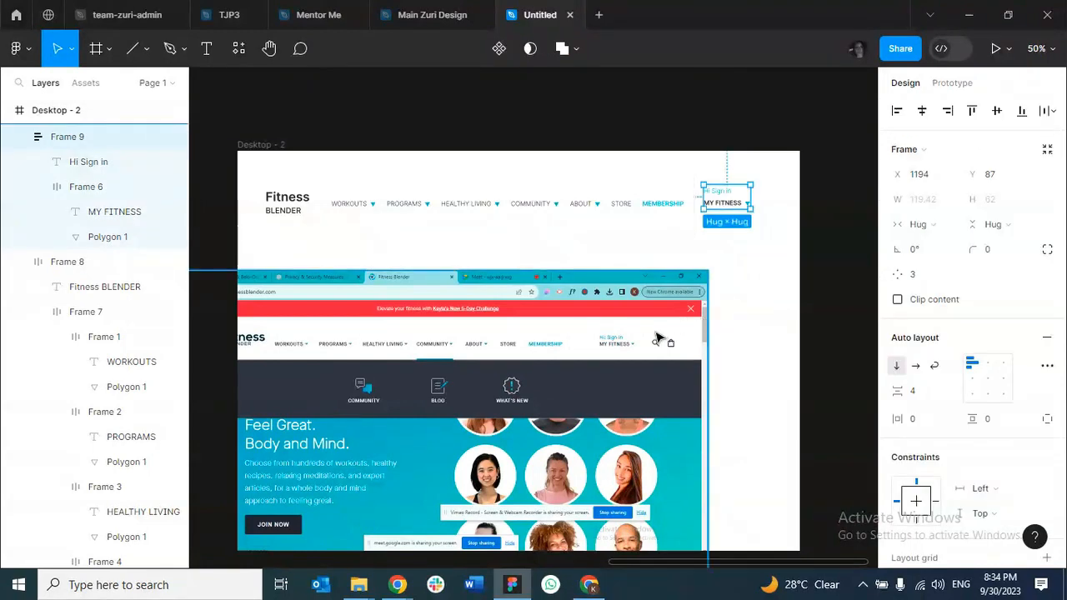
Duplicate the divider line and place the copy on the far side of MY FITNESS, at about X 1338, Y 58.
{"action": "left_click", "coordinate": [696, 200]}
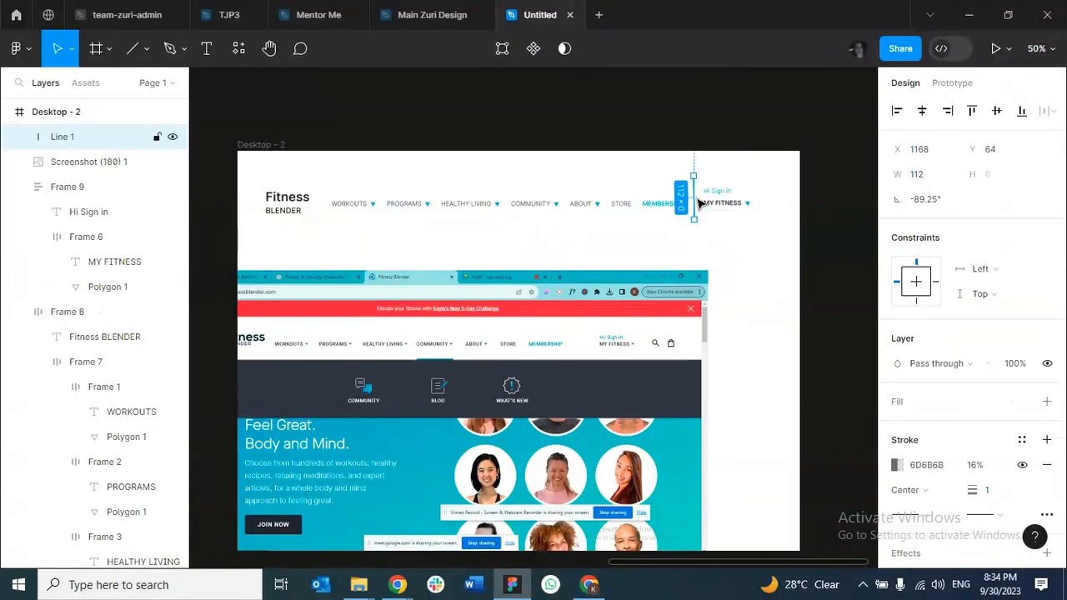
{"action": "key", "text": "ctrl+d"}
{"action": "left_click_drag", "start_coordinate": [698, 205], "coordinate": [765, 204]}
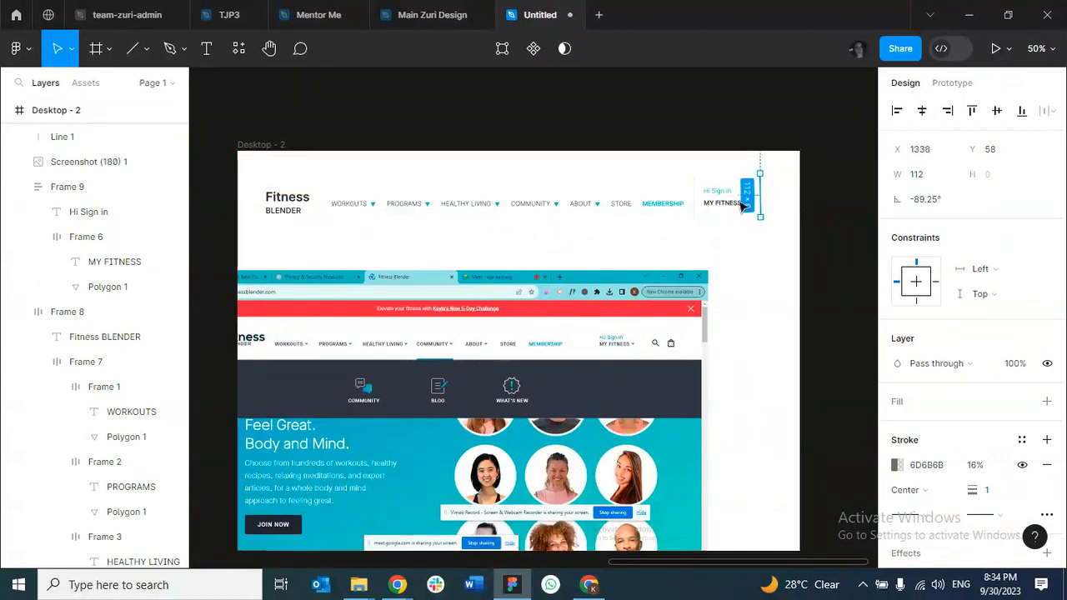
{"action": "left_click", "coordinate": [667, 210]}
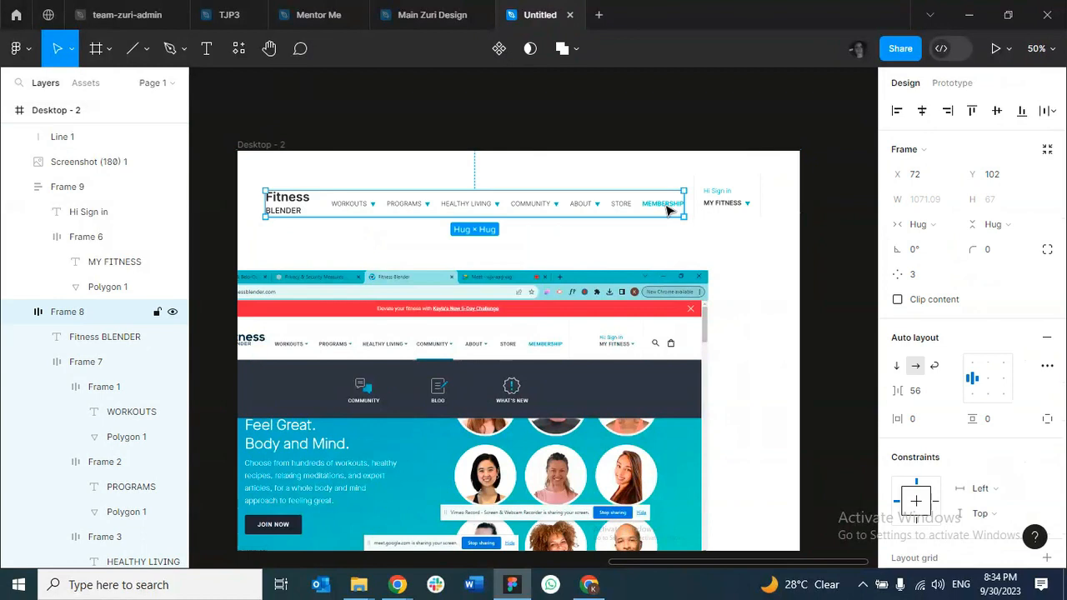
Set the horizontal spacing between the navigation links, WORKOUTS through MEMBERSHIP, to 16 in their auto layout frame.
{"action": "left_click", "coordinate": [642, 215]}
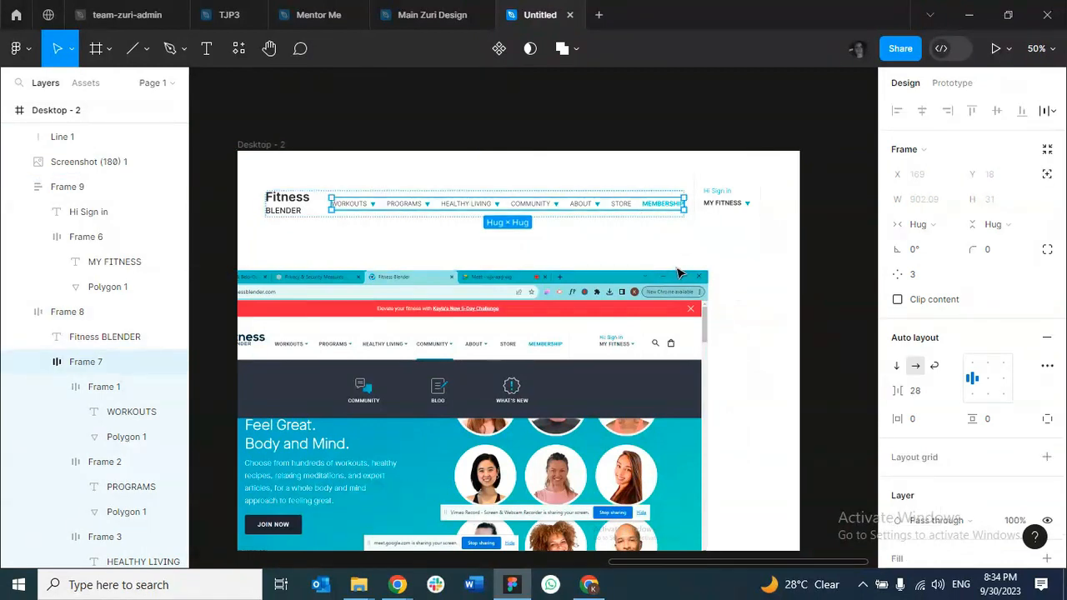
{"action": "key", "text": "Return"}
{"action": "left_click", "coordinate": [916, 398]}
{"action": "type", "text": "1"}
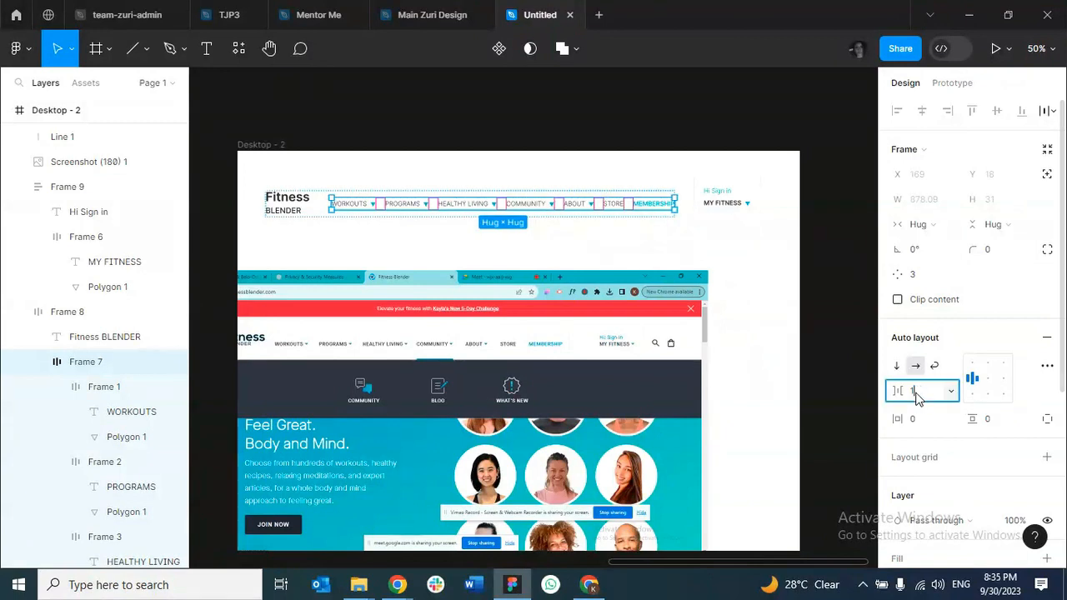
{"action": "key", "text": "Return"}
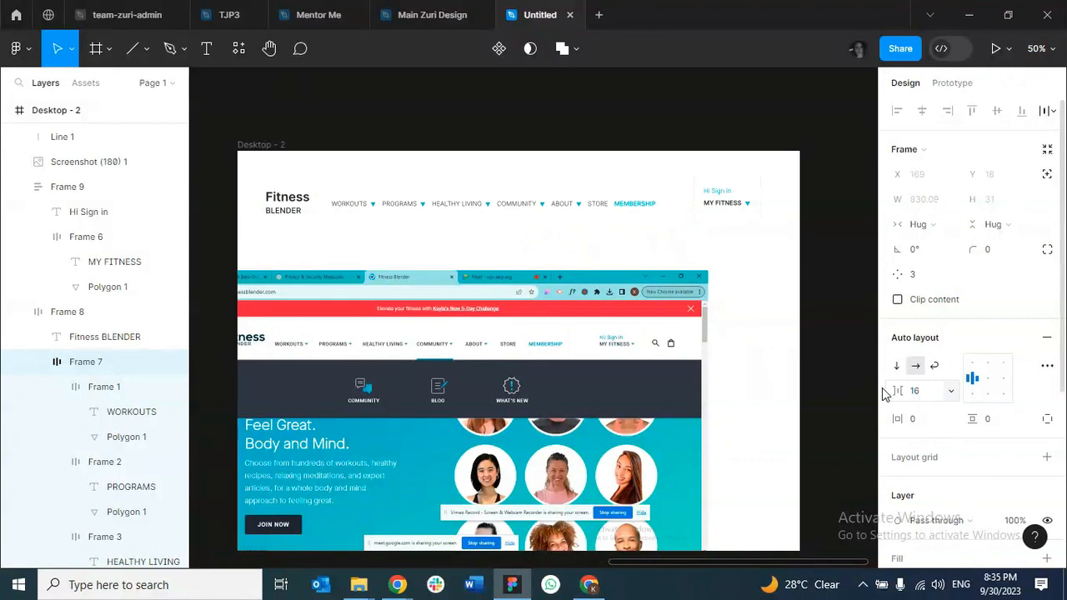
{"action": "left_click", "coordinate": [337, 250]}
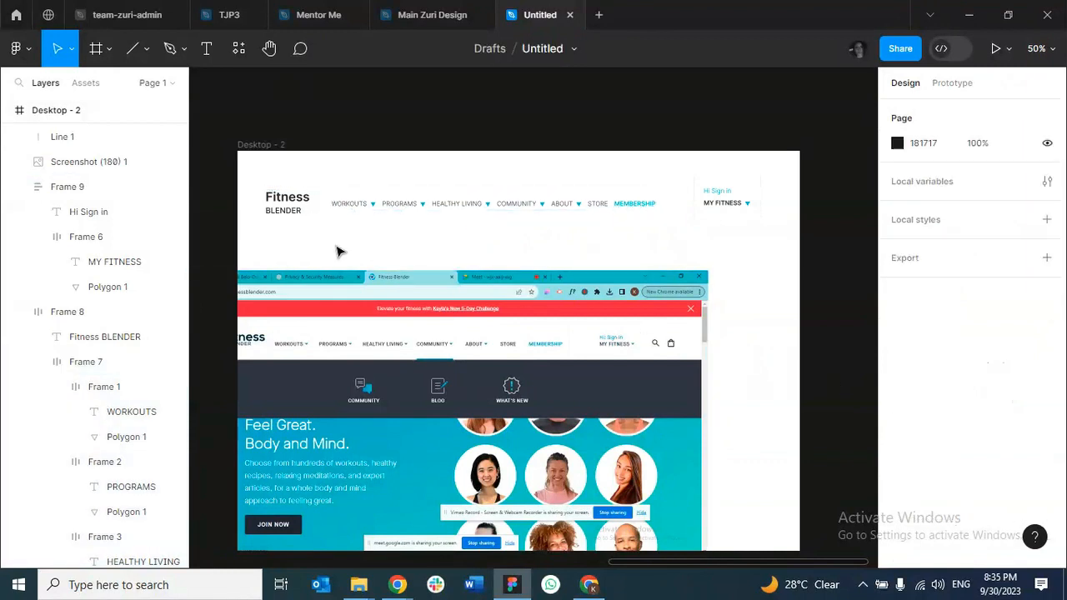
Move the divider line between MEMBERSHIP and Hi Sign in closer to MEMBERSHIP, to X 1096, Y 70.
{"action": "left_click", "coordinate": [654, 210]}
{"action": "left_click", "coordinate": [696, 209]}
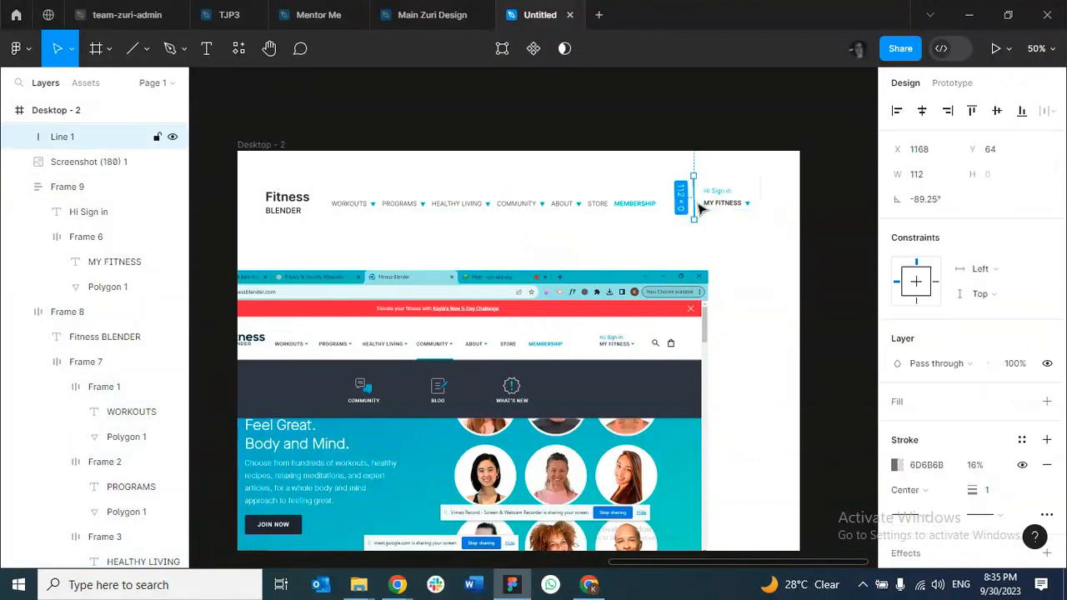
{"action": "left_click_drag", "start_coordinate": [696, 209], "coordinate": [645, 211]}
{"action": "key", "text": "alt"}
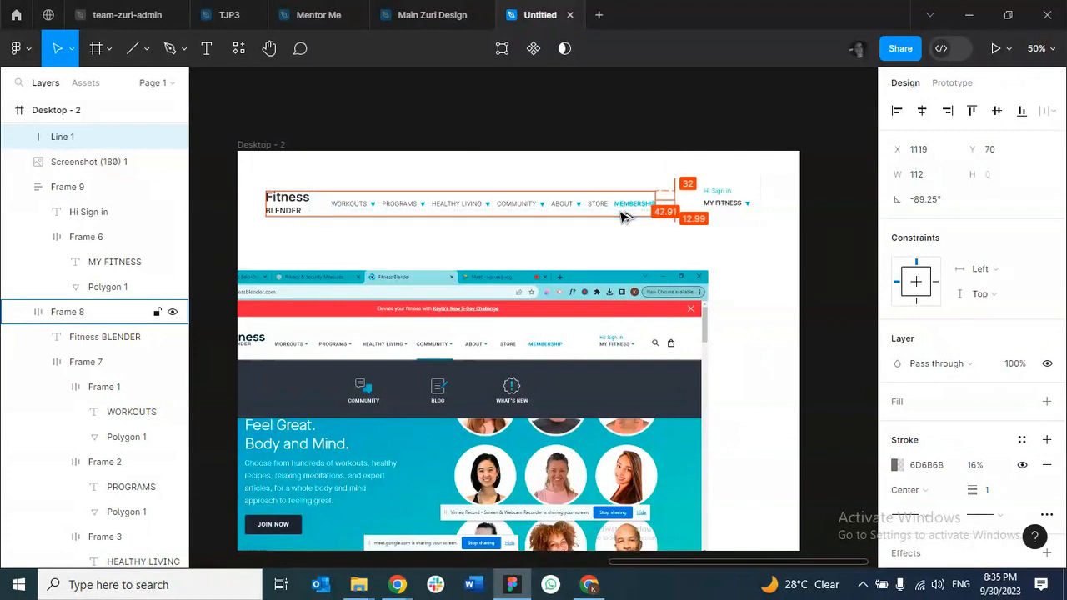
{"action": "key", "text": "shift+Left"}
{"action": "key", "text": "Left"}
{"action": "key", "text": "Left"}
{"action": "key", "text": "Left"}
{"action": "key", "text": "Left"}
{"action": "key", "text": "Left"}
{"action": "key", "text": "Left"}
{"action": "key", "text": "Left"}
{"action": "key", "text": "alt"}
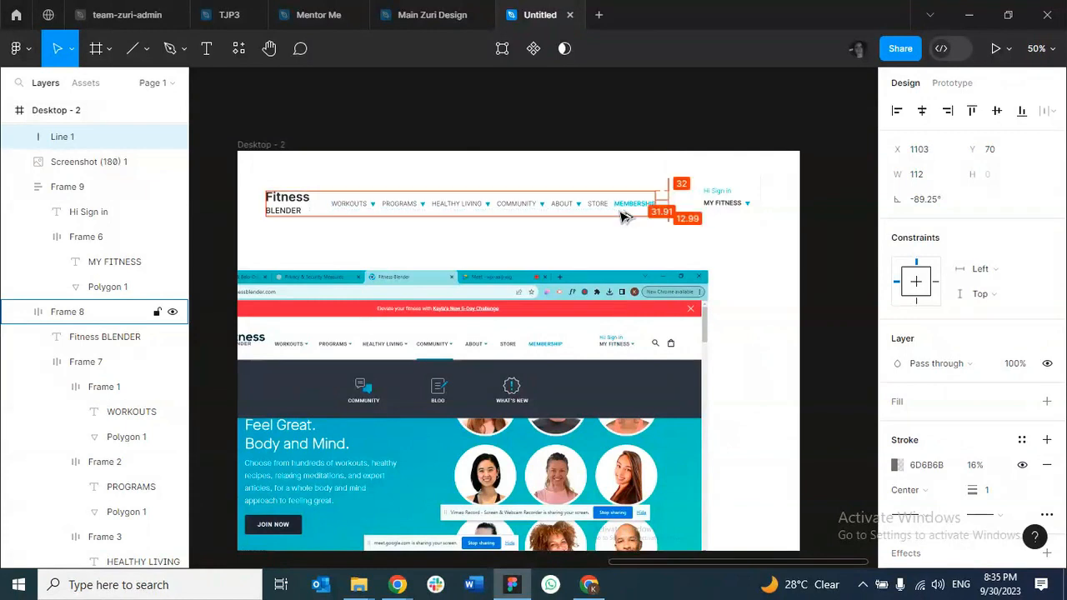
{"action": "key", "text": "Left"}
{"action": "key", "text": "Left"}
{"action": "key", "text": "Left"}
{"action": "key", "text": "alt"}
{"action": "key", "text": "Left"}
{"action": "key", "text": "Left"}
{"action": "key", "text": "Left"}
{"action": "key", "text": "Left"}
{"action": "key", "text": "Left"}
{"action": "key", "text": "Right"}
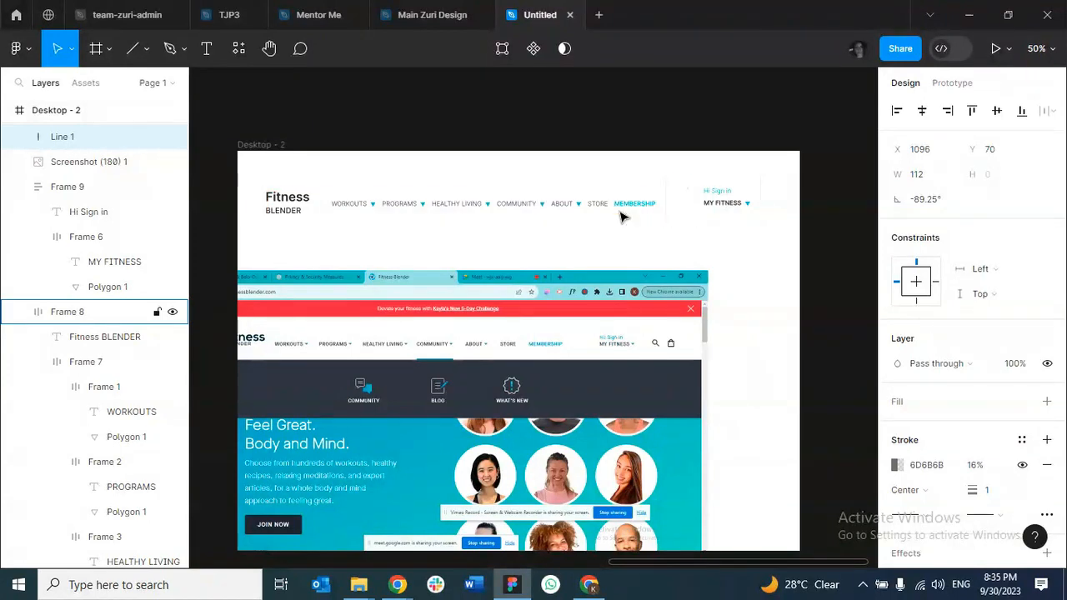
Move the Hi Sign in / MY FITNESS frame closer to the first divider line, to about X 1145, Y 89.
{"action": "left_click", "coordinate": [716, 200]}
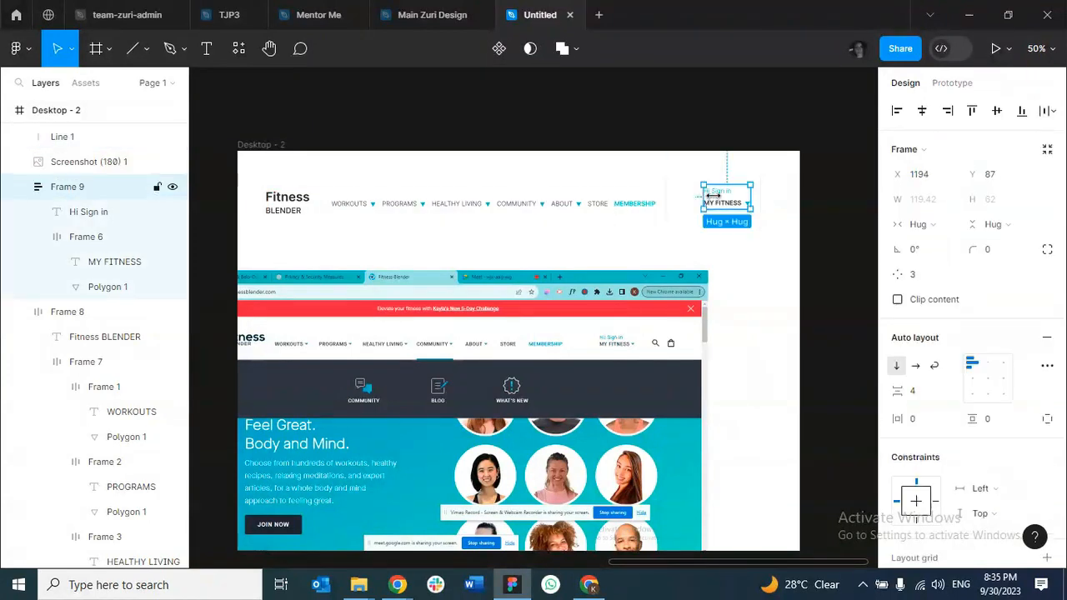
{"action": "key", "text": "alt"}
{"action": "left_click_drag", "start_coordinate": [713, 201], "coordinate": [703, 202]}
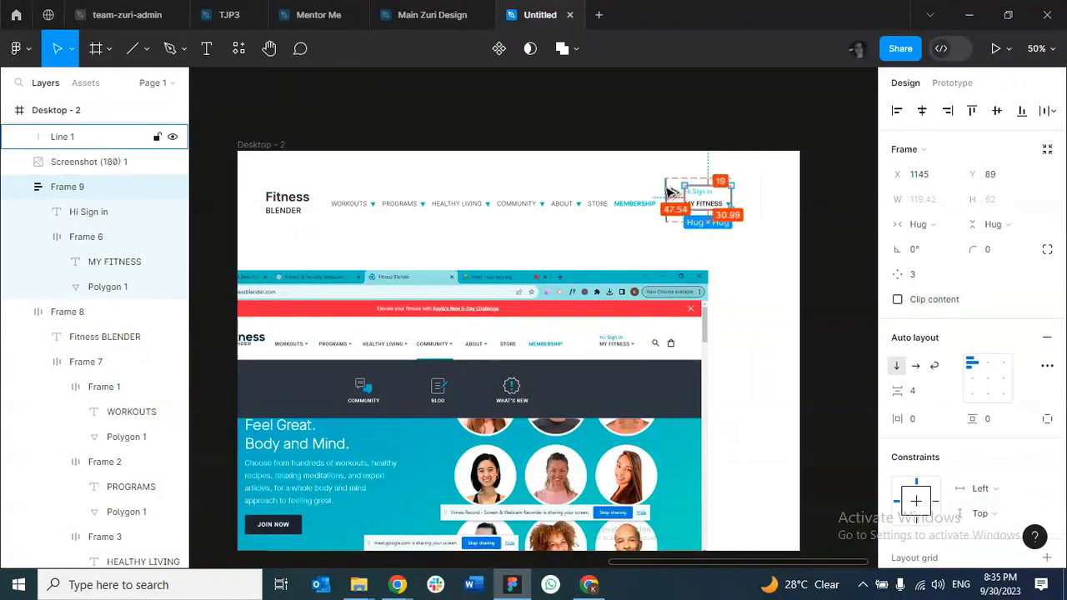
Set the width of the Hi Sign in / MY FITNESS frame to 120.
{"action": "left_click", "coordinate": [929, 201]}
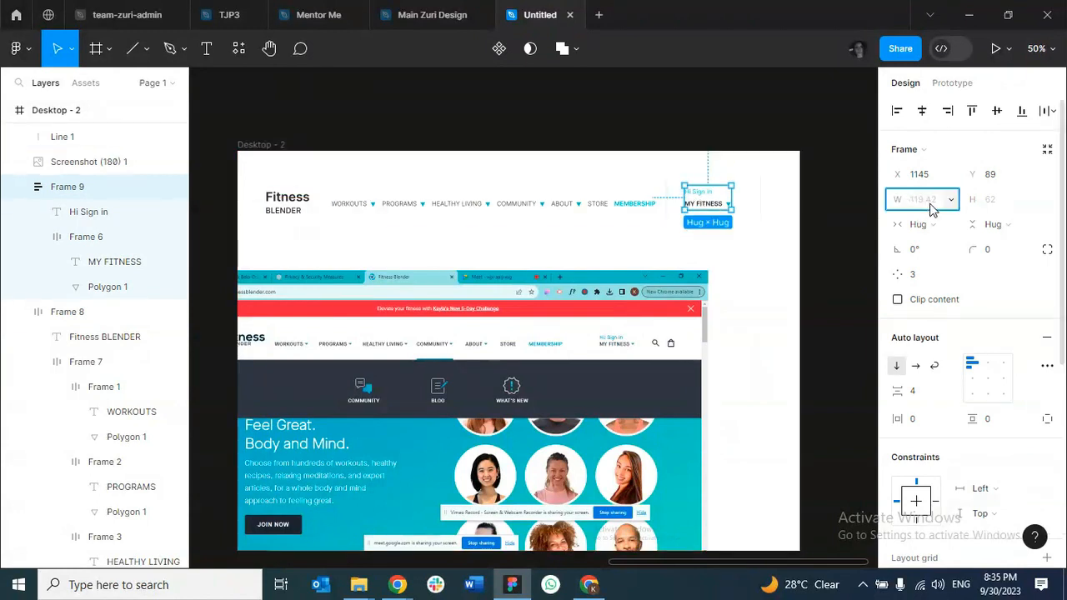
{"action": "type", "text": "120\\"}
{"action": "key", "text": "BackSpace"}
{"action": "key", "text": "Return"}
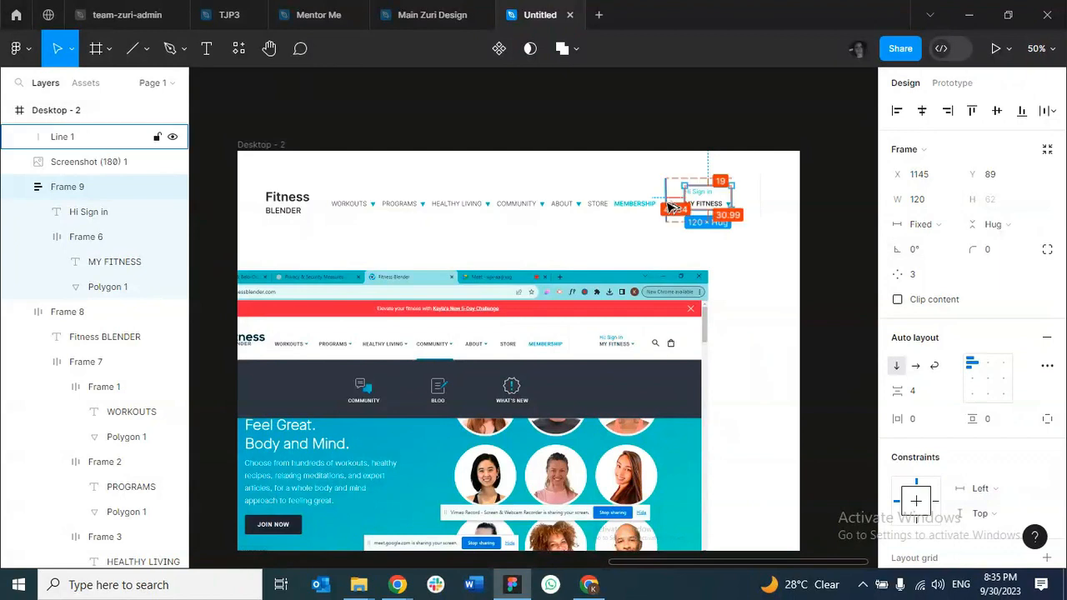
Nudge the Hi Sign in / MY FITNESS frame toward the first divider line, to X 1126.
{"action": "left_click", "coordinate": [661, 237]}
{"action": "left_click", "coordinate": [658, 212]}
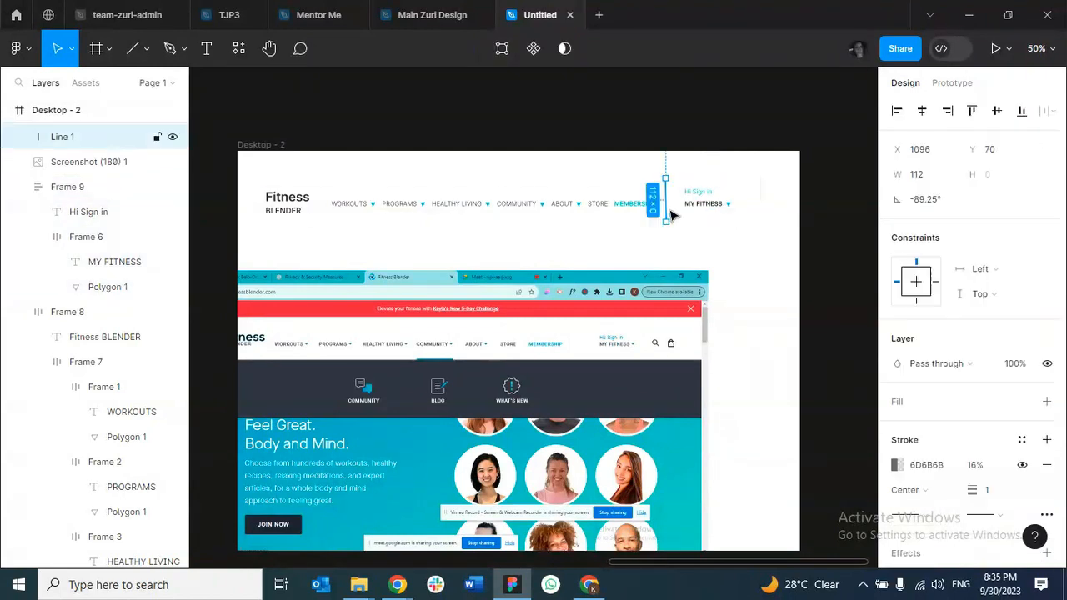
{"action": "left_click", "coordinate": [707, 207]}
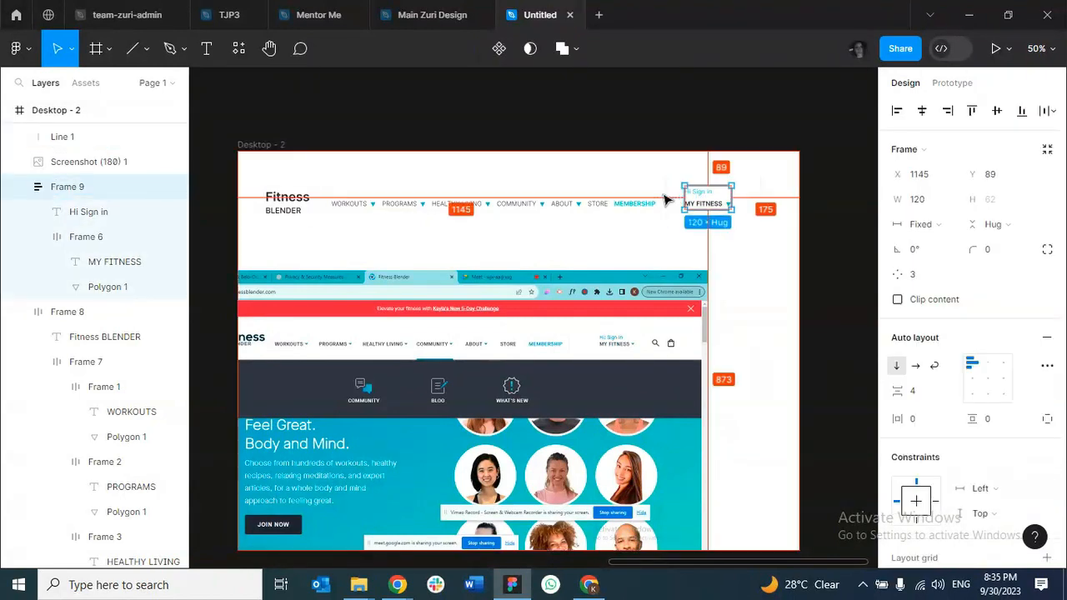
{"action": "key", "text": "Left"}
{"action": "key", "text": "Left"}
{"action": "key", "text": "Left"}
{"action": "key", "text": "Left"}
{"action": "key", "text": "Left"}
{"action": "key", "text": "Left"}
{"action": "key", "text": "Left"}
{"action": "key", "text": "Left"}
{"action": "key", "text": "Left"}
{"action": "key", "text": "Left"}
{"action": "key", "text": "Left"}
{"action": "key", "text": "Left"}
{"action": "key", "text": "Left"}
{"action": "key", "text": "Left"}
{"action": "key", "text": "Left"}
{"action": "key", "text": "Left"}
{"action": "key", "text": "Left"}
{"action": "key", "text": "Left"}
{"action": "key", "text": "Left"}
{"action": "key", "text": "Left"}
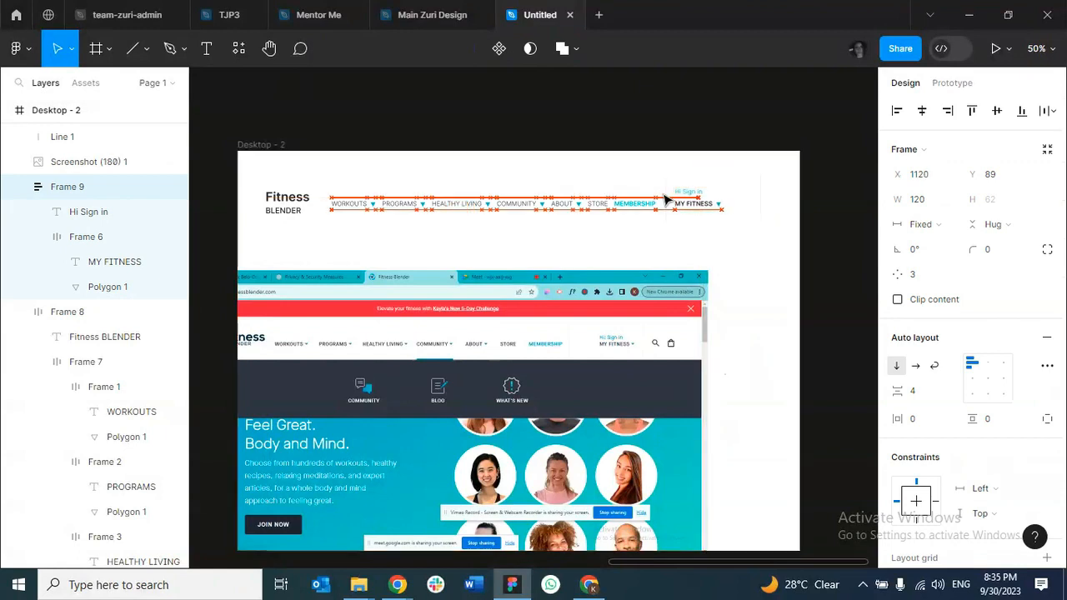
{"action": "key", "text": "alt"}
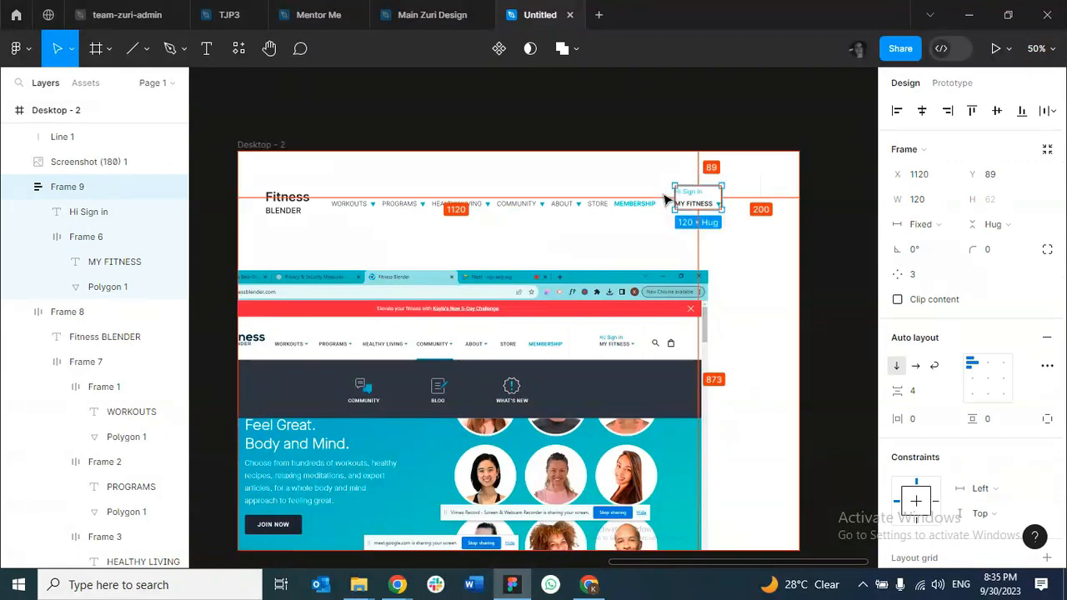
{"action": "key", "text": "Right"}
{"action": "key", "text": "Right"}
{"action": "key", "text": "Right"}
{"action": "key", "text": "Right"}
{"action": "key", "text": "Right"}
{"action": "key", "text": "Right"}
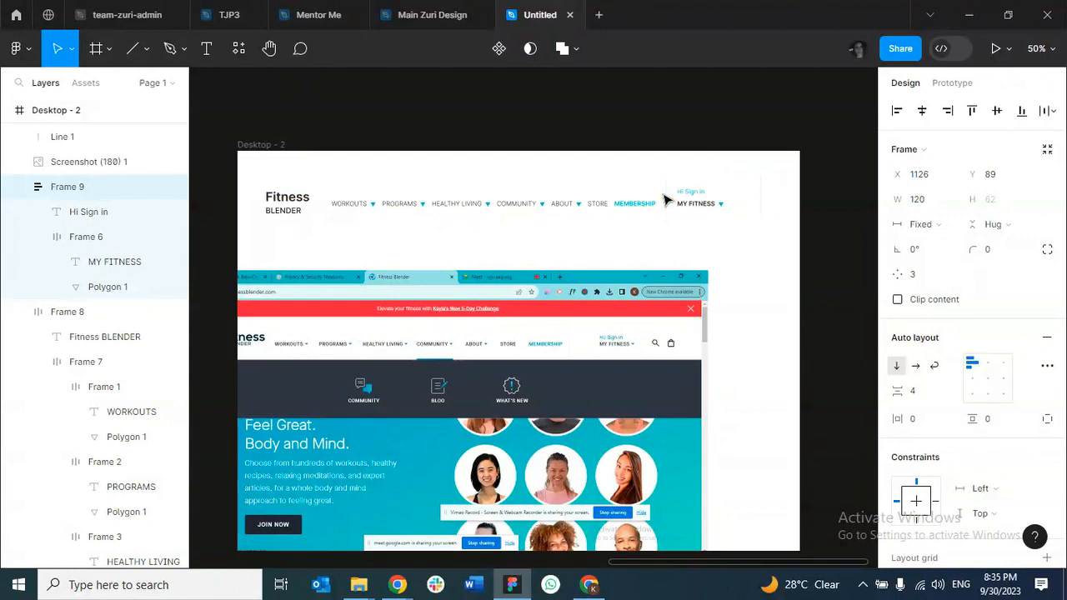
Move the second divider line in beside MY FITNESS, to about X 1260, Y 57, and show Desktop - 2's layout grid.
{"action": "key", "text": "l"}
{"action": "mouse_move", "coordinate": [759, 174]}
{"action": "left_mouse_down"}
{"action": "mouse_move", "coordinate": [759, 216]}
{"action": "mouse_move", "coordinate": [731, 201]}
{"action": "left_mouse_up"}
{"action": "left_click", "coordinate": [250, 144]}
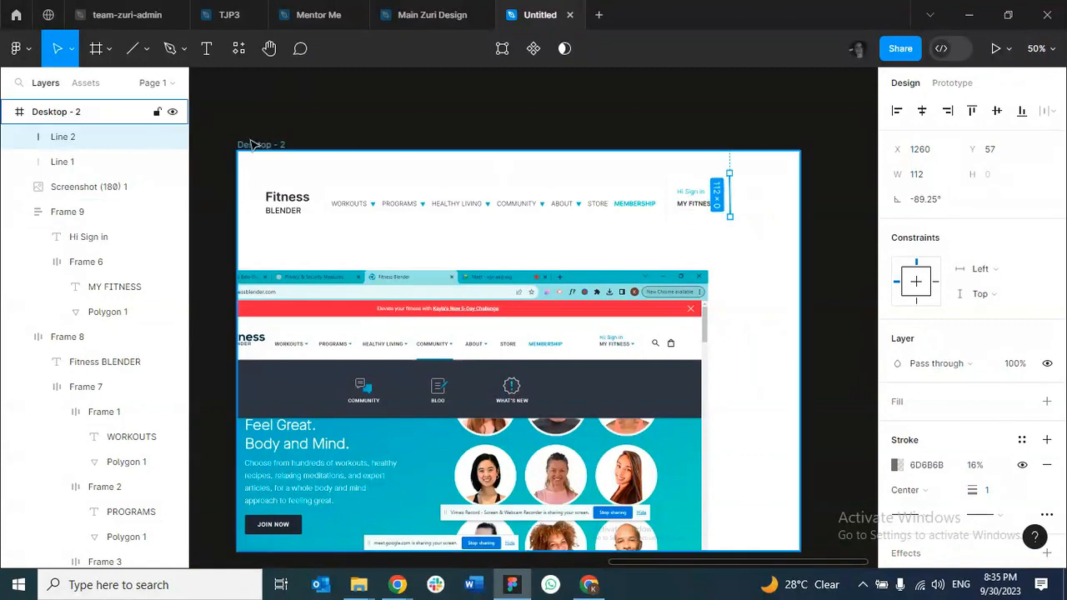
{"action": "left_click", "coordinate": [1021, 376]}
Nudge the second divider line toward MY FITNESS, to X 1254, checking its distance from the frame.
{"action": "left_click", "coordinate": [731, 198]}
{"action": "left_click", "coordinate": [731, 198]}
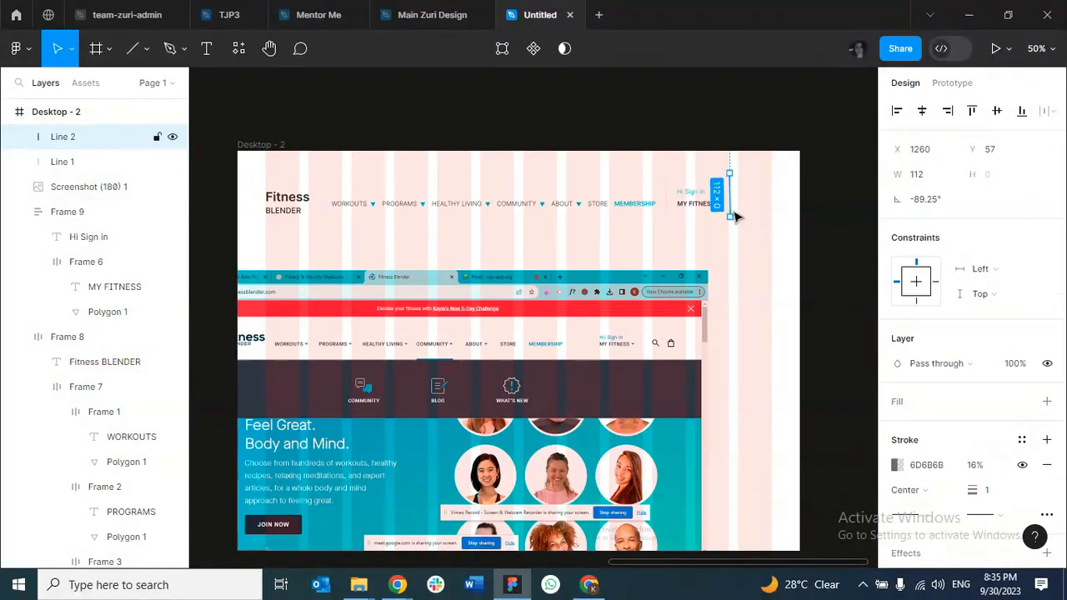
{"action": "key", "text": "alt"}
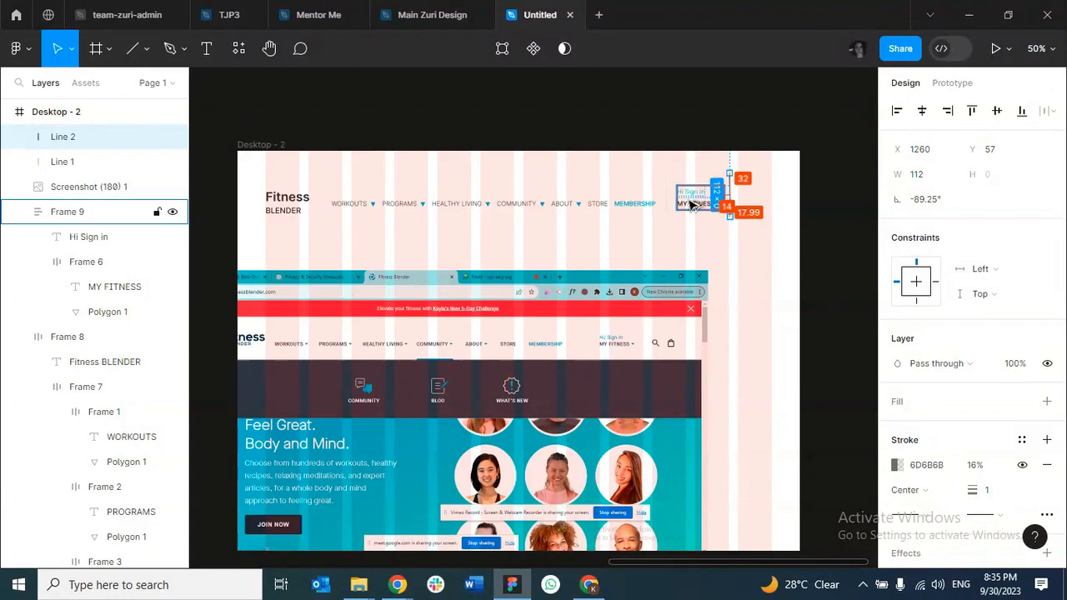
{"action": "key", "text": "Left"}
{"action": "key", "text": "Left"}
{"action": "key", "text": "Left"}
{"action": "key", "text": "Left"}
{"action": "key", "text": "Left"}
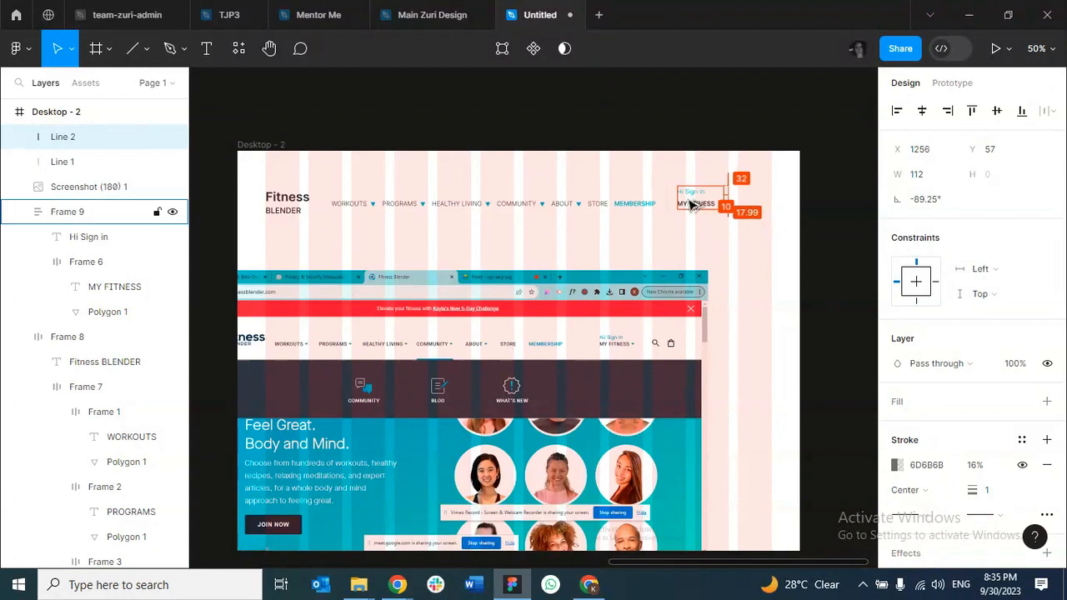
{"action": "key", "text": "Left"}
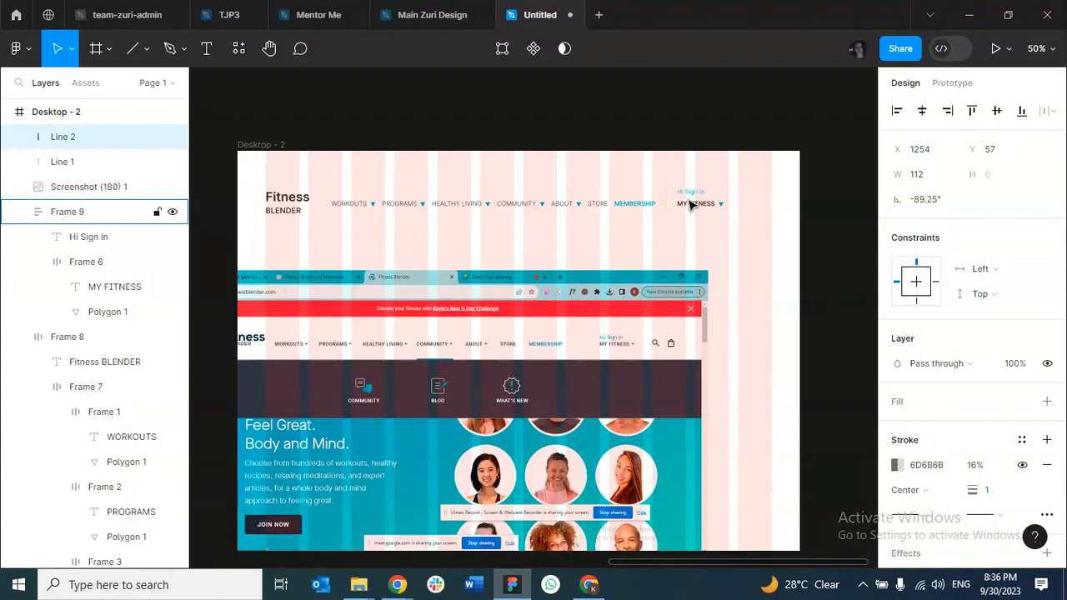
{"action": "key", "text": "alt"}
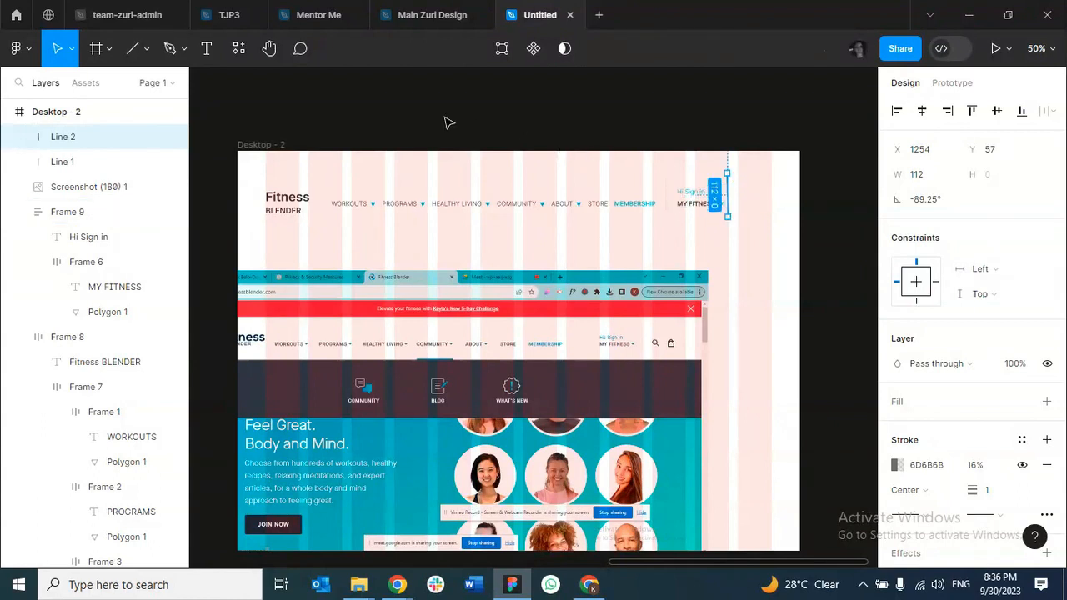
Hide the layout grid on Desktop - 2 and nudge the second divider line away from MY FITNESS to X 1262.
{"action": "left_click", "coordinate": [281, 145]}
{"action": "left_click", "coordinate": [1020, 376]}
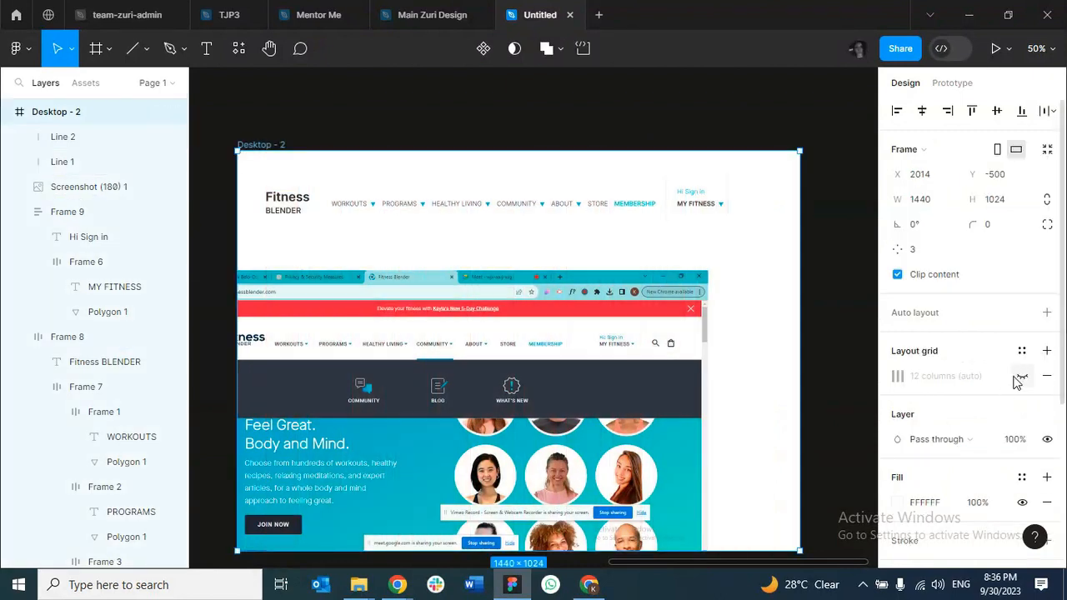
{"action": "left_click", "coordinate": [730, 218]}
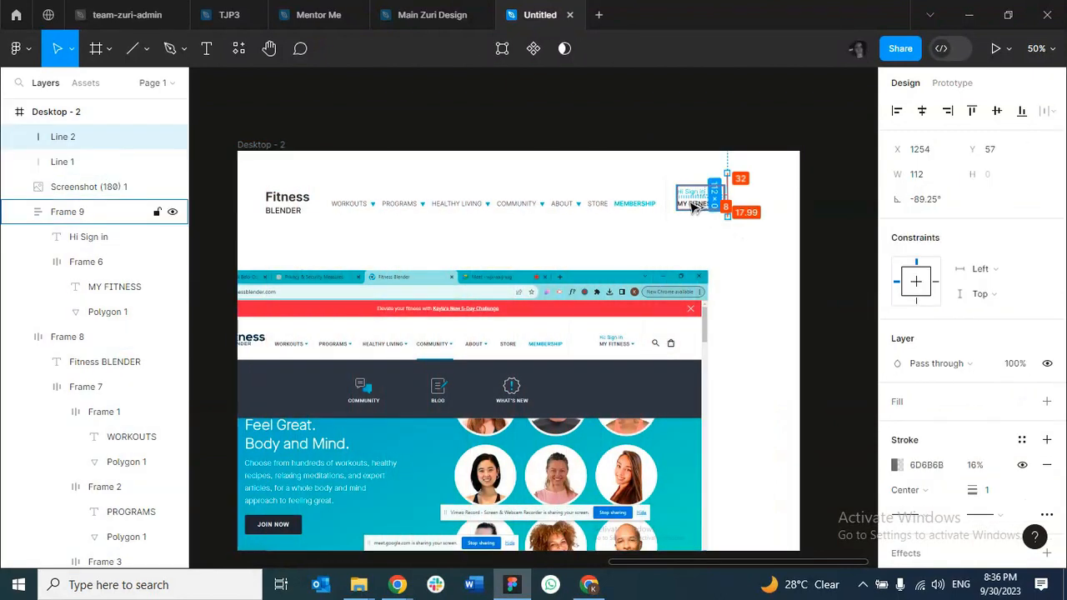
{"action": "key", "text": "Right"}
{"action": "key", "text": "Right"}
{"action": "key", "text": "Right"}
{"action": "key", "text": "Right"}
{"action": "key", "text": "Right"}
{"action": "key", "text": "Right"}
{"action": "key", "text": "Right"}
{"action": "key", "text": "Right"}
{"action": "left_click", "coordinate": [692, 205]}
{"action": "left_click", "coordinate": [746, 200]}
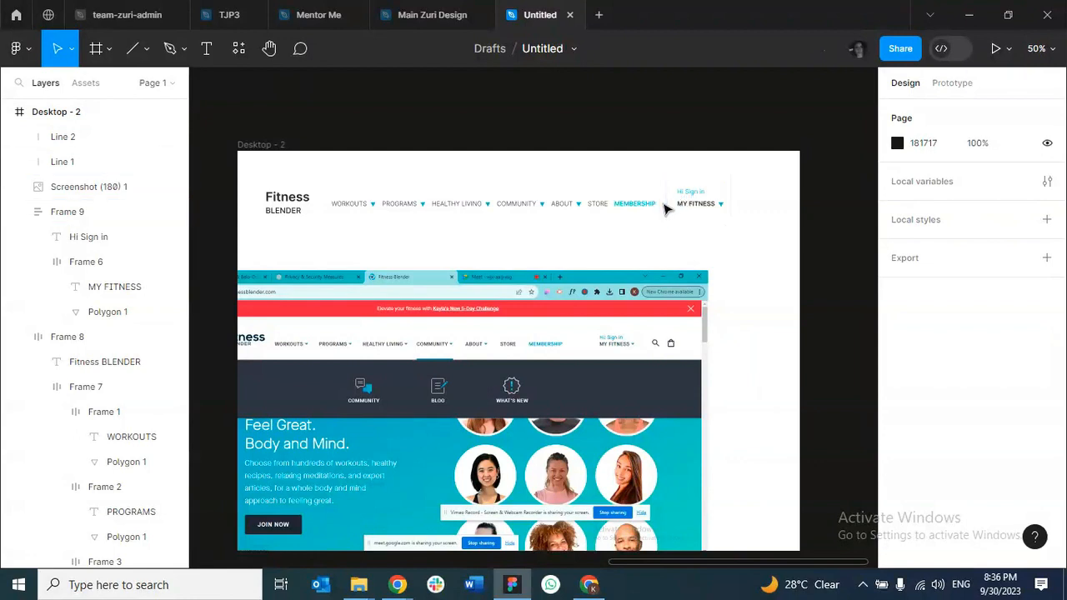
Try combining the first divider line and the Hi Sign in frame in an auto layout with 36 spacing and middle-right alignment.
{"action": "left_click", "coordinate": [665, 206]}
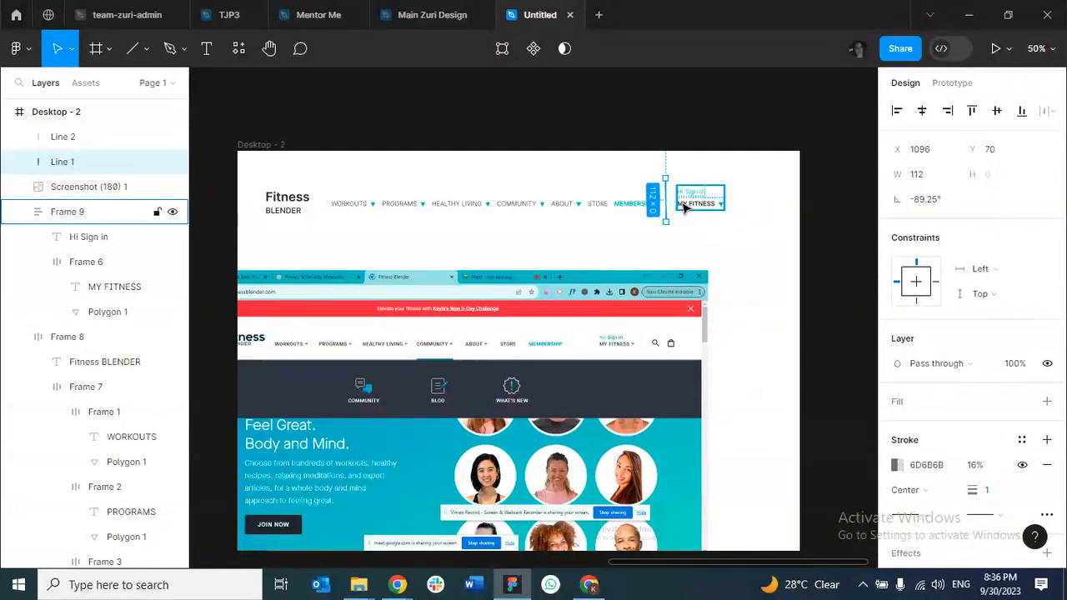
{"action": "left_click", "coordinate": [683, 209], "text": "shift"}
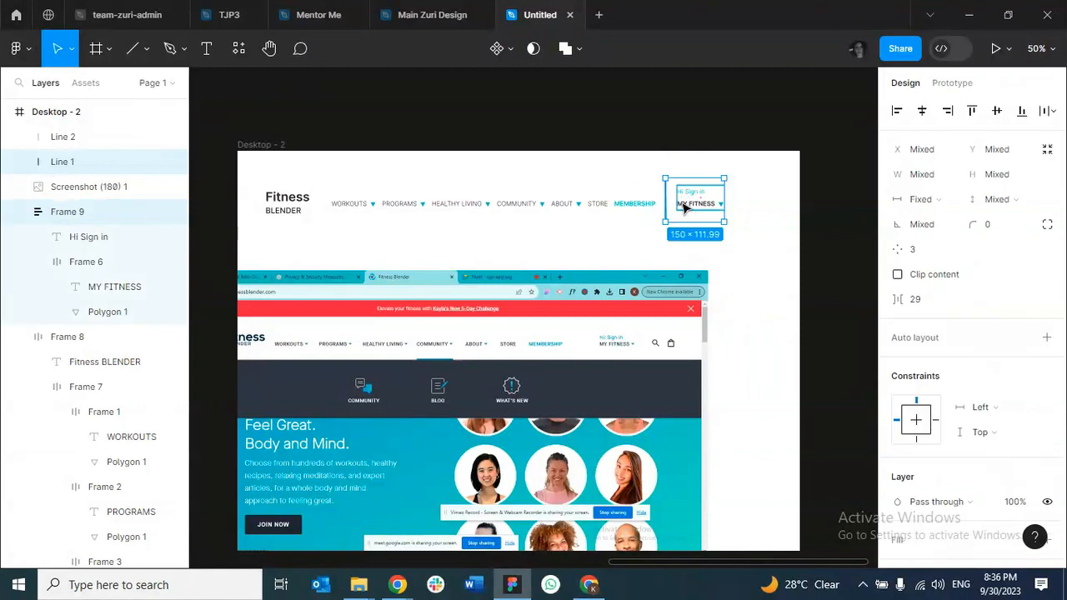
{"action": "key", "text": "shift+a"}
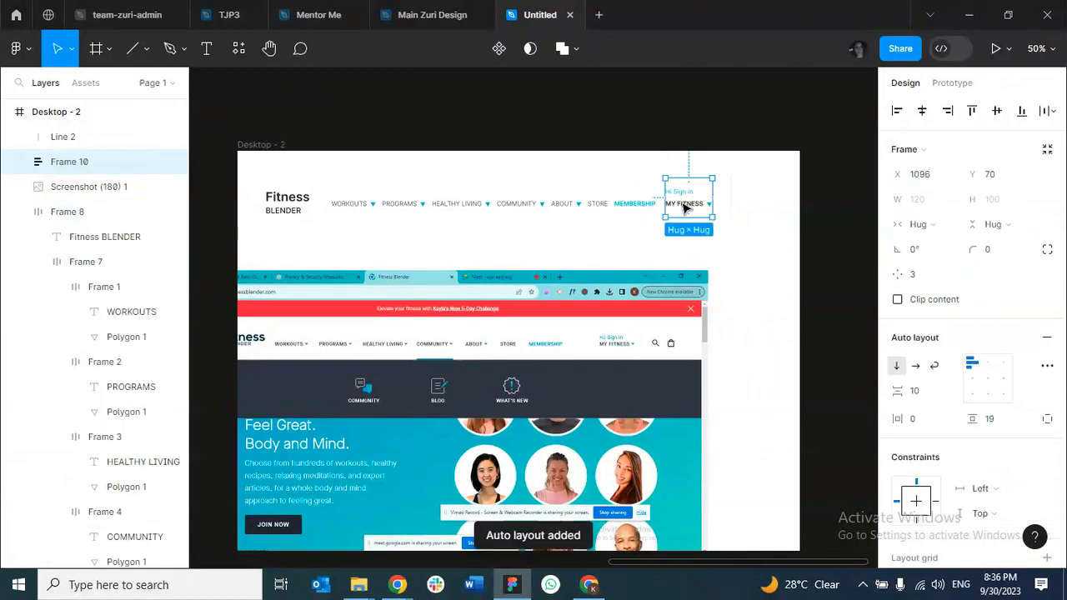
{"action": "left_click_drag", "start_coordinate": [900, 392], "coordinate": [942, 400]}
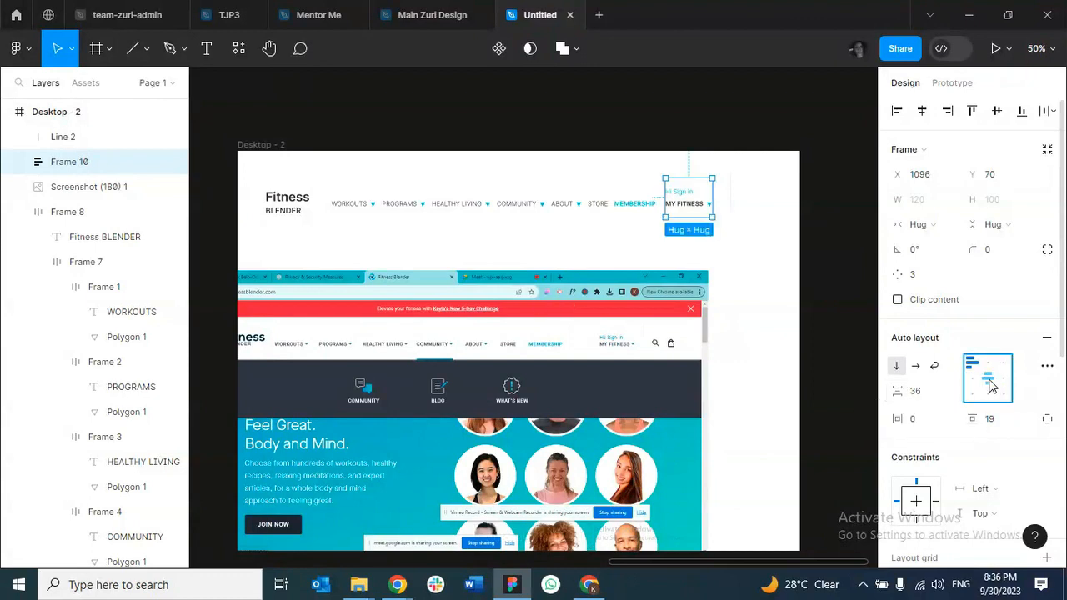
{"action": "left_click", "coordinate": [692, 257]}
{"action": "left_click", "coordinate": [690, 207]}
Ungroup the auto layout frame that holds the first divider line and the Hi Sign in frame.
{"action": "right_click", "coordinate": [690, 208]}
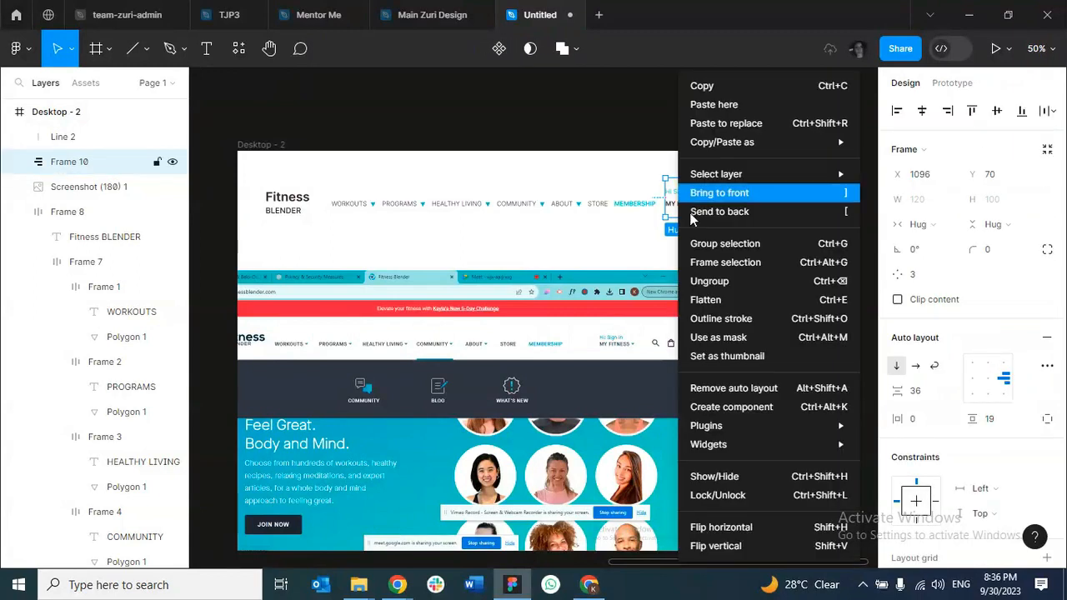
{"action": "left_click", "coordinate": [707, 278]}
{"action": "left_click", "coordinate": [629, 252]}
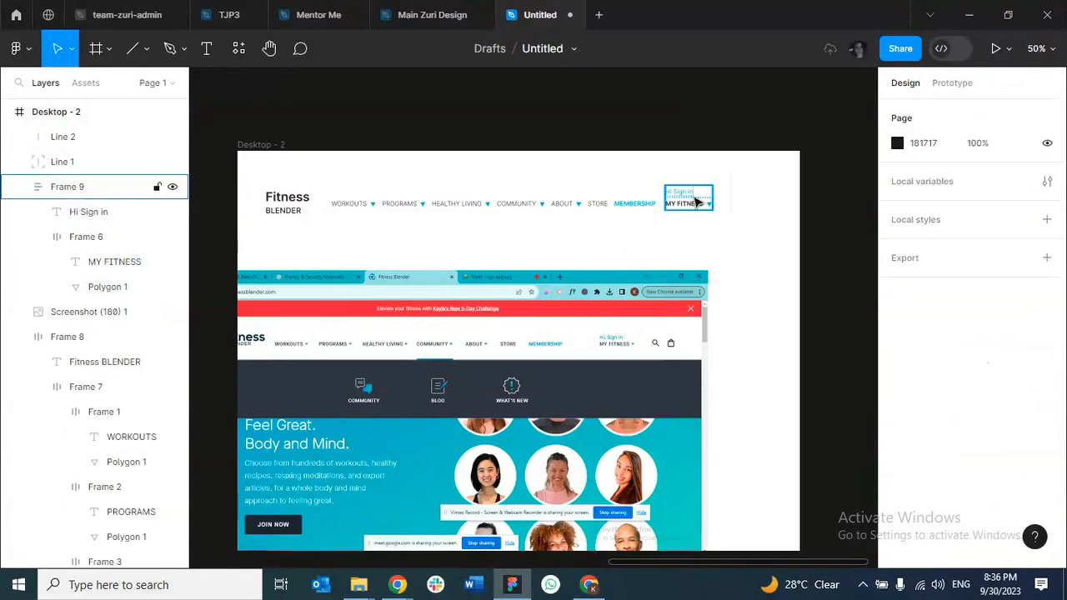
Move the Hi Sign in / MY FITNESS frame off the first divider line, to about X 1107, Y 82.
{"action": "mouse_move", "coordinate": [695, 203]}
{"action": "left_mouse_down"}
{"action": "mouse_move", "coordinate": [717, 200]}
{"action": "mouse_move", "coordinate": [702, 201]}
{"action": "left_mouse_up"}
{"action": "left_click", "coordinate": [730, 203]}
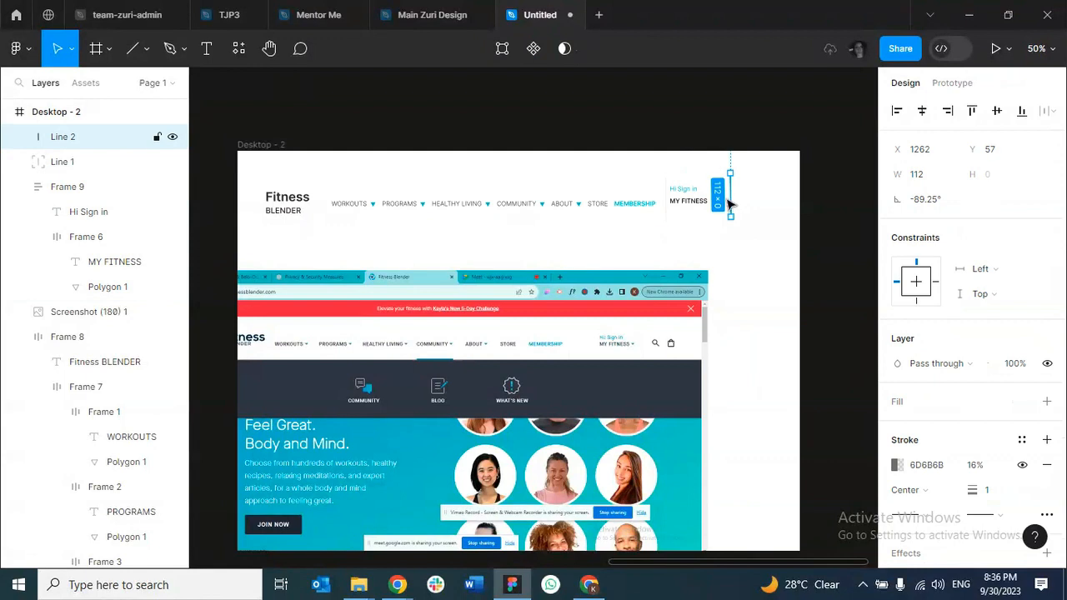
{"action": "left_click", "coordinate": [666, 215]}
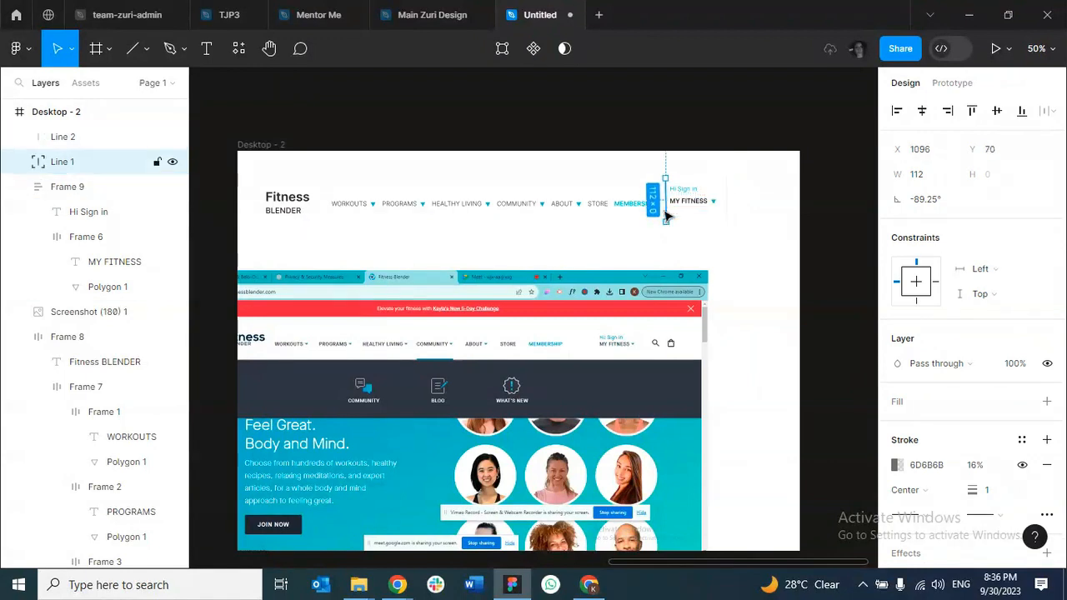
{"action": "left_click", "coordinate": [666, 214]}
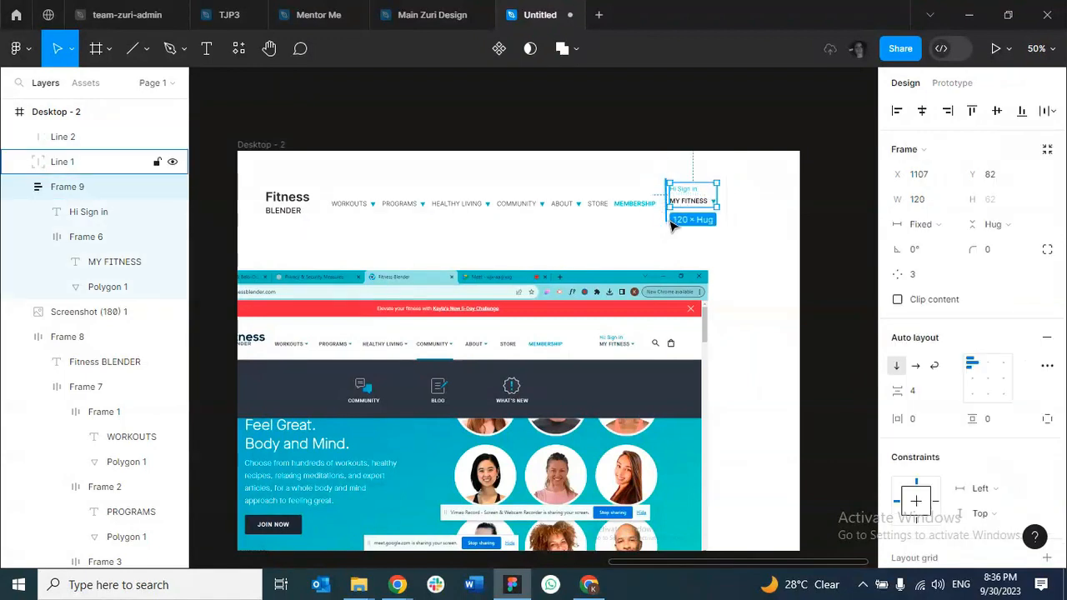
Undo the recent moves, ungrouping and auto layout attempts on the first divider line and Hi Sign in frame, back to before they were first combined.
{"action": "key", "text": "ctrl+z"}
{"action": "key", "text": "ctrl+z"}
{"action": "key", "text": "ctrl+z"}
{"action": "key", "text": "ctrl+z"}
{"action": "key", "text": "ctrl+z"}
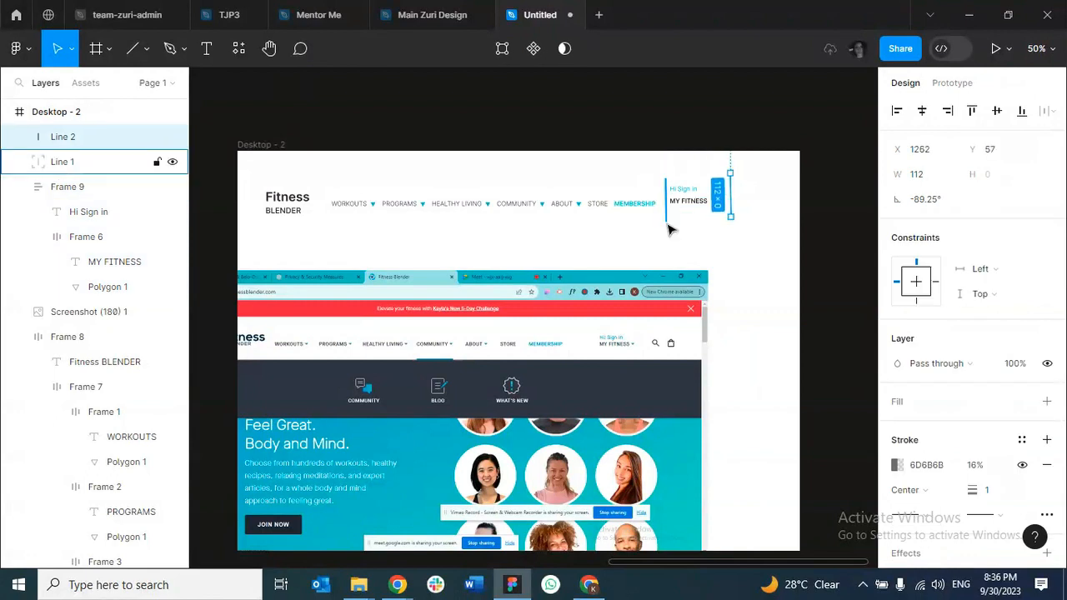
{"action": "key", "text": "ctrl+z"}
{"action": "key", "text": "ctrl+z"}
{"action": "key", "text": "ctrl+z"}
{"action": "key", "text": "ctrl+z"}
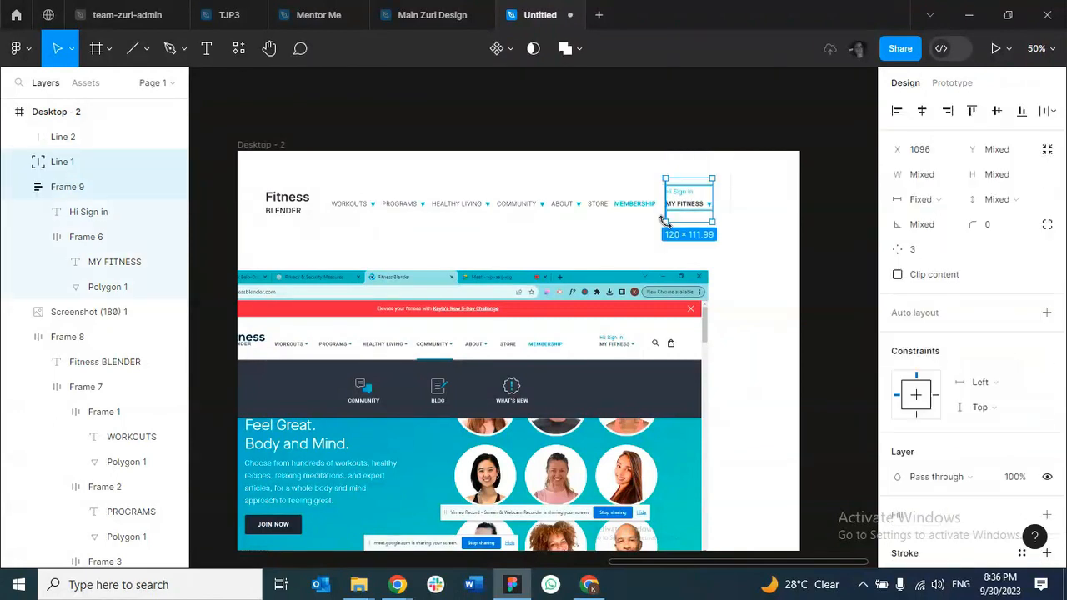
{"action": "key", "text": "ctrl+z"}
{"action": "key", "text": "ctrl+z"}
{"action": "key", "text": "ctrl+z"}
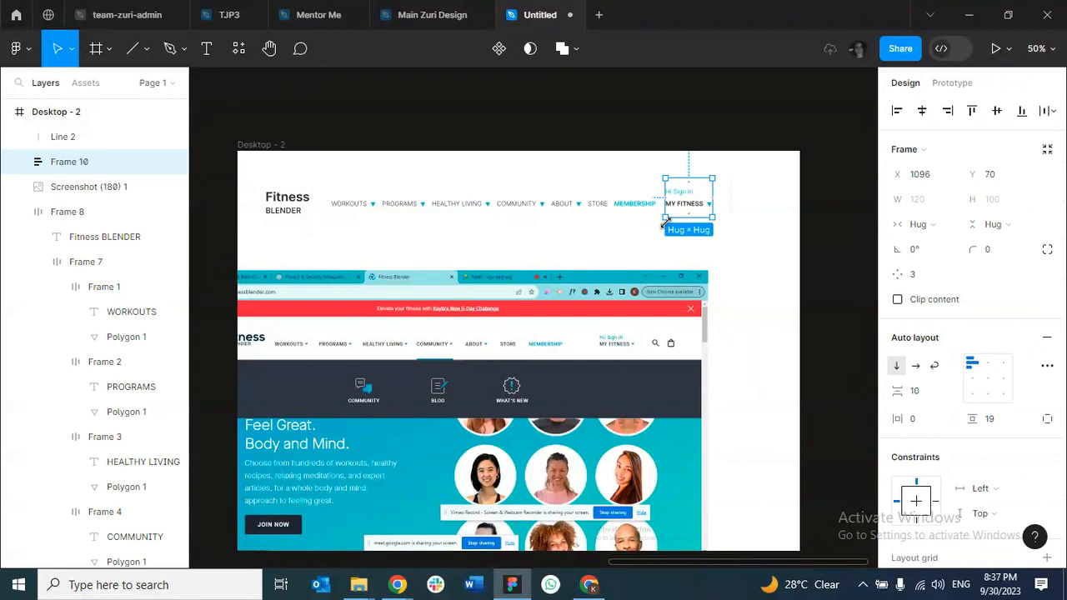
{"action": "key", "text": "ctrl+z"}
{"action": "key", "text": "ctrl+z"}
Group the first divider line with the Hi Sign in frame, and wrap that group and the second divider line in a middle-left aligned auto layout.
{"action": "left_click", "coordinate": [698, 209]}
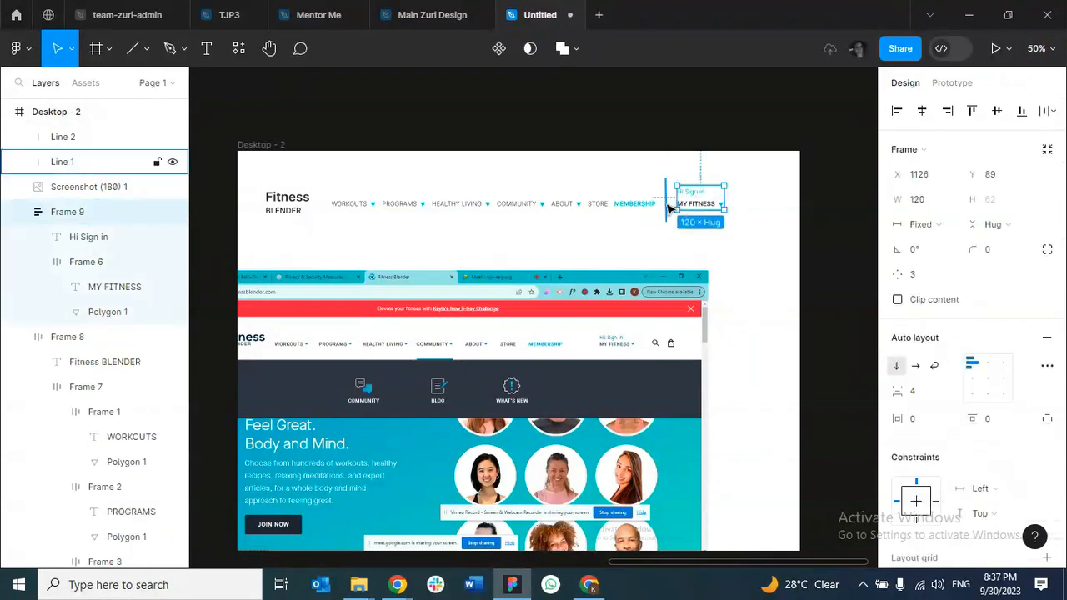
{"action": "left_click", "coordinate": [666, 206], "text": "shift"}
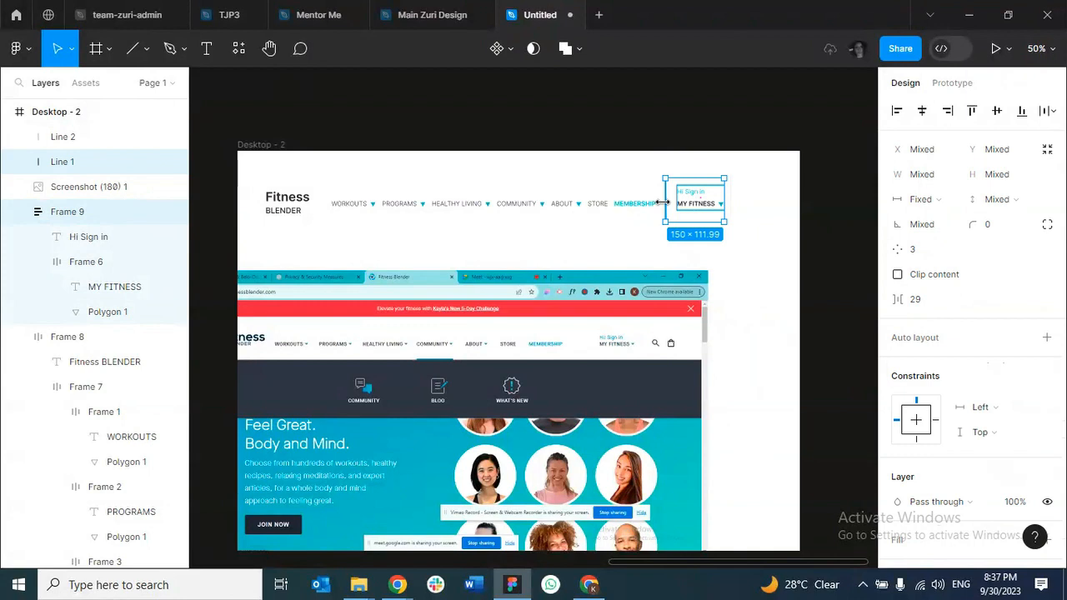
{"action": "key", "text": "ctrl+g"}
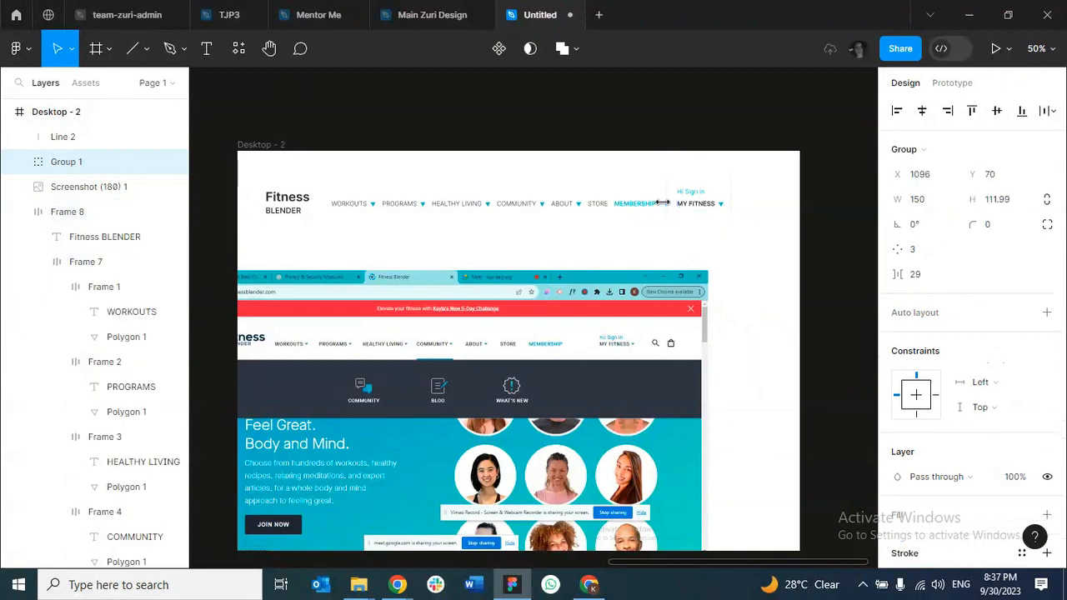
{"action": "left_click", "coordinate": [731, 198], "text": "shift"}
{"action": "key", "text": "shift+a"}
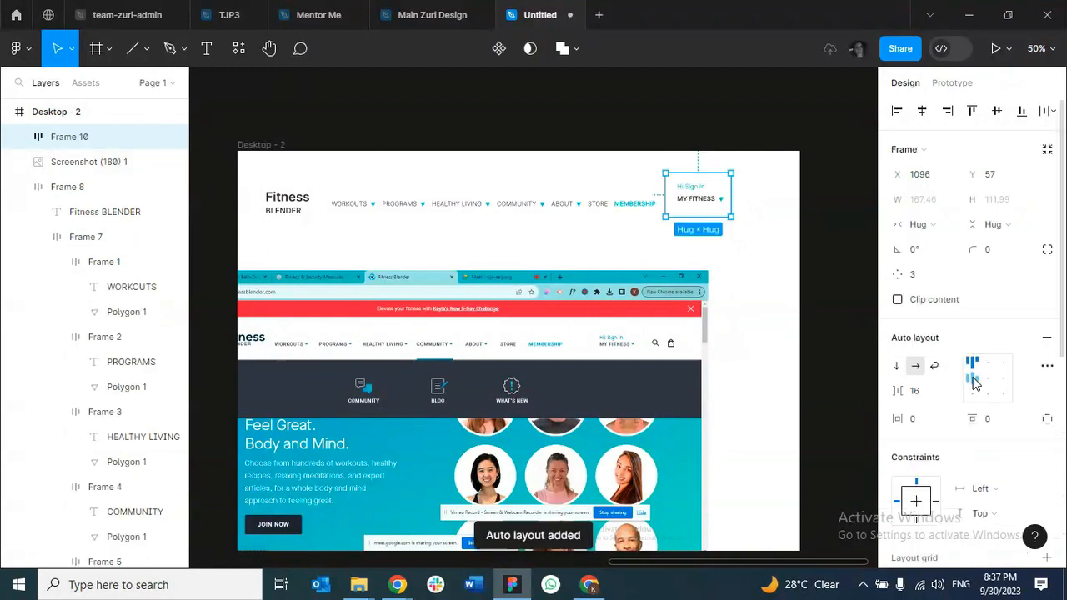
{"action": "left_click", "coordinate": [754, 209]}
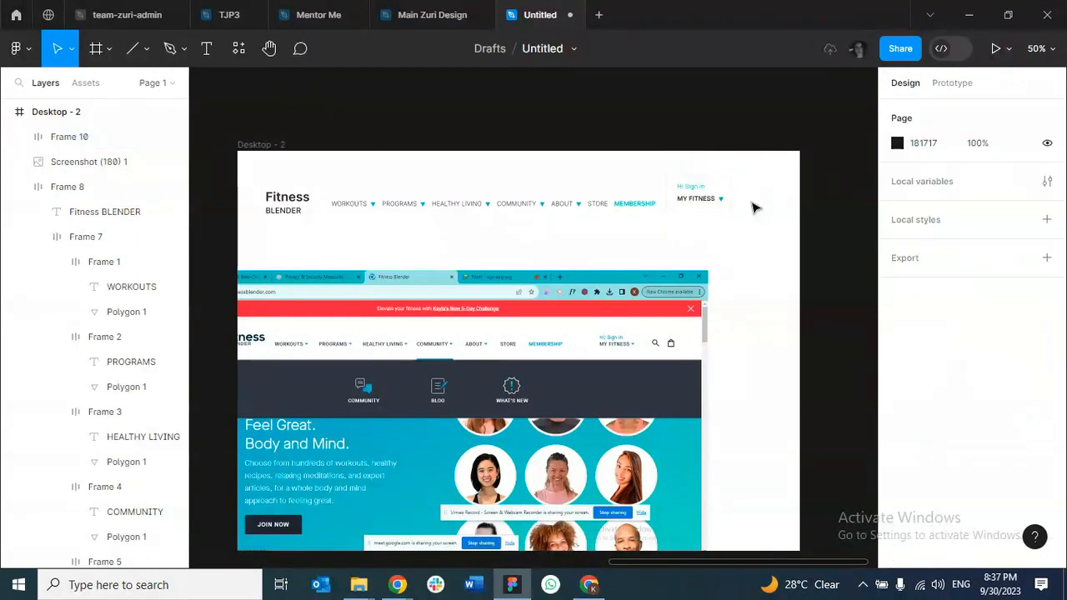
{"action": "left_click", "coordinate": [706, 207]}
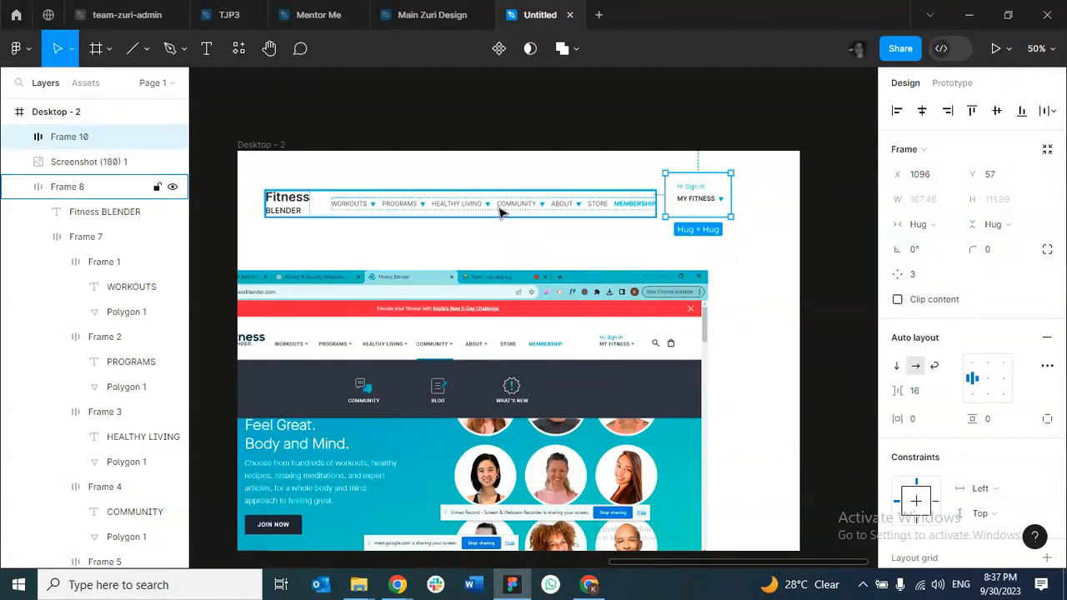
{"action": "key", "text": "Escape"}
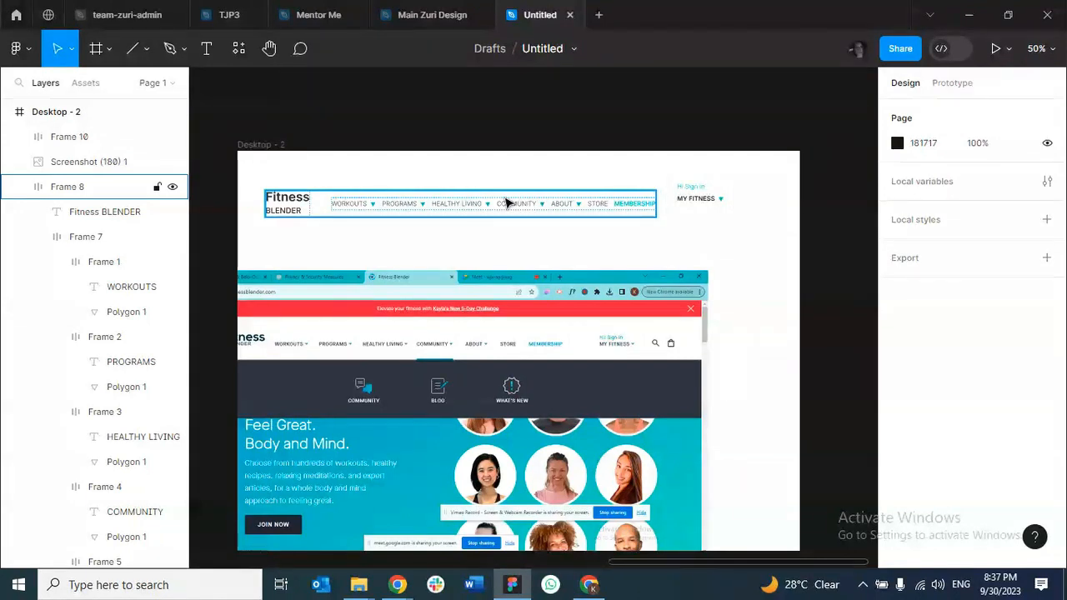
{"action": "left_click", "coordinate": [525, 177]}
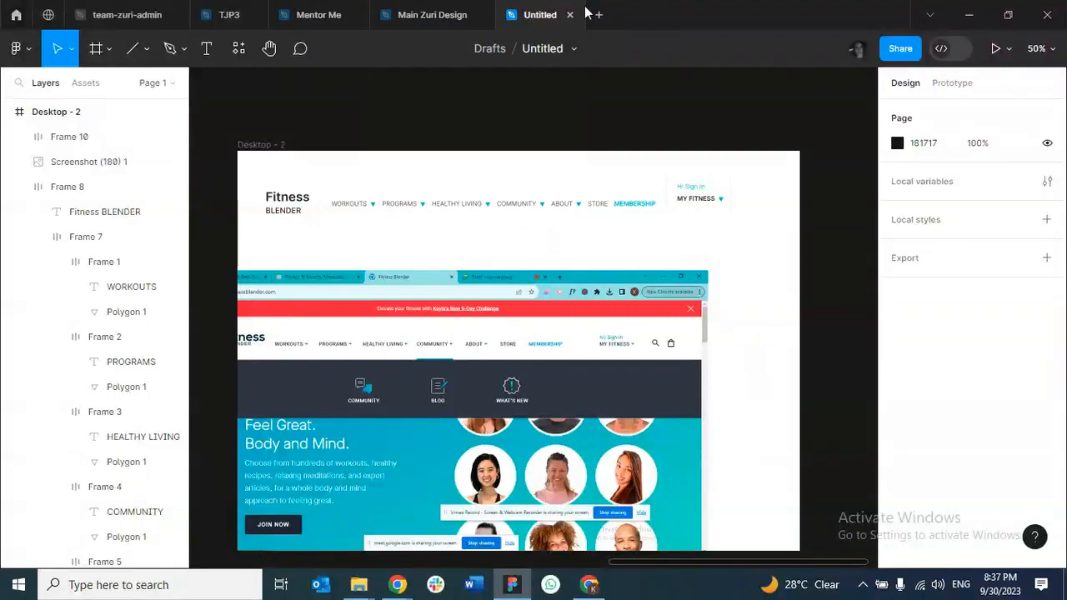
Open the Iconify plugin and search for "SEARCH" icons.
{"action": "right_click", "coordinate": [459, 183]}
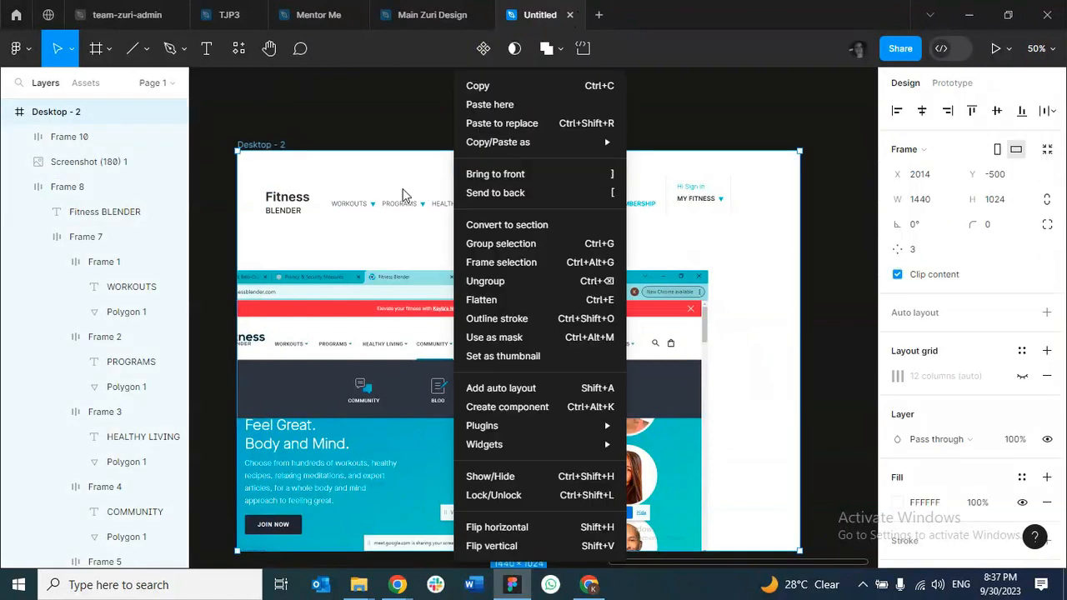
{"action": "key", "text": "Escape"}
{"action": "right_click", "coordinate": [422, 178]}
{"action": "mouse_move", "coordinate": [466, 427]}
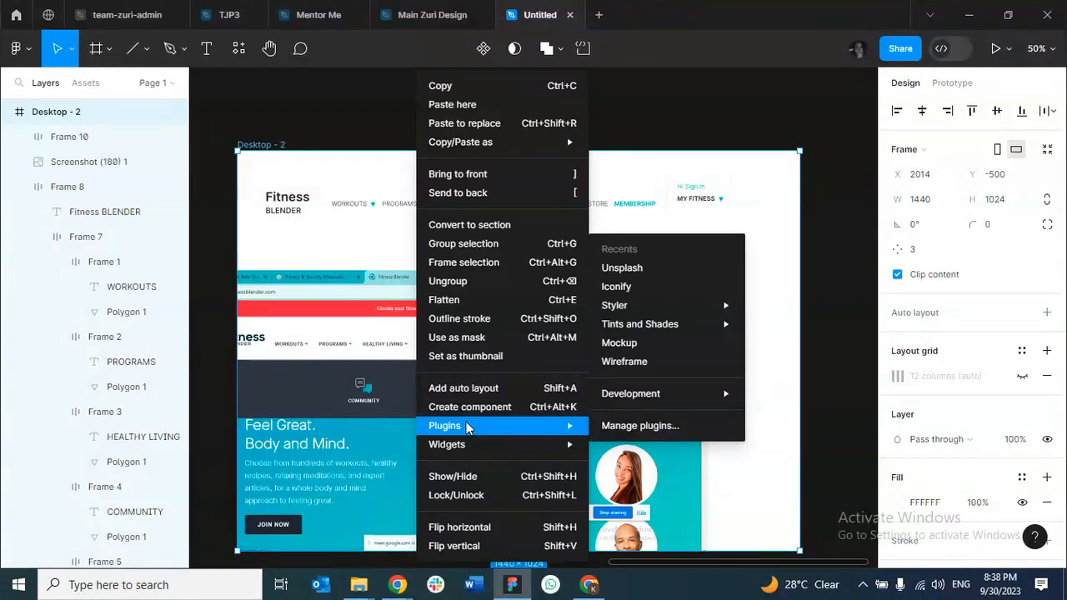
{"action": "left_click", "coordinate": [620, 287]}
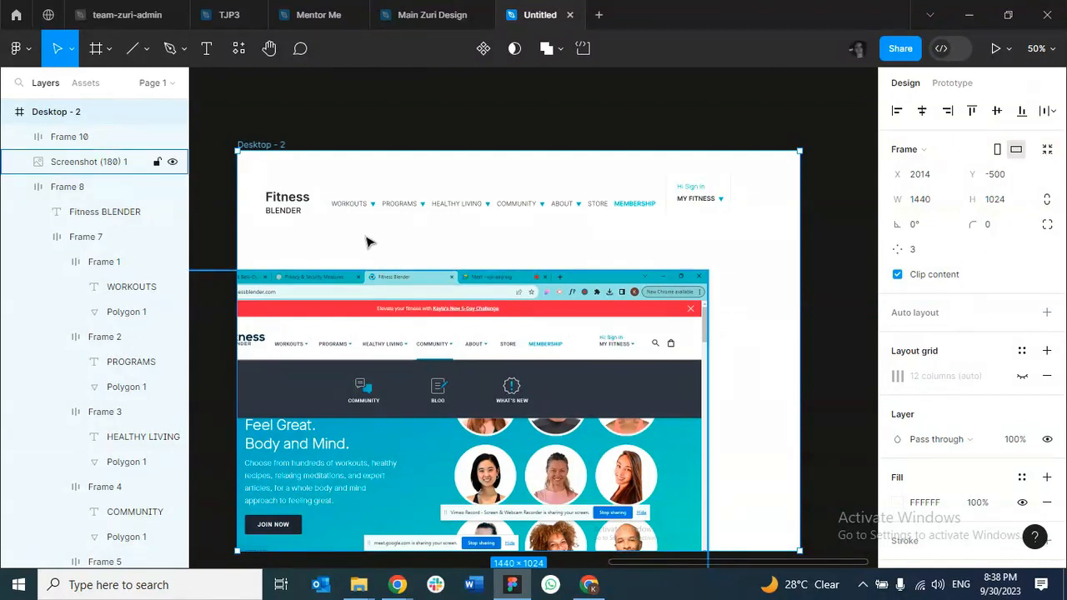
{"action": "left_click", "coordinate": [381, 131]}
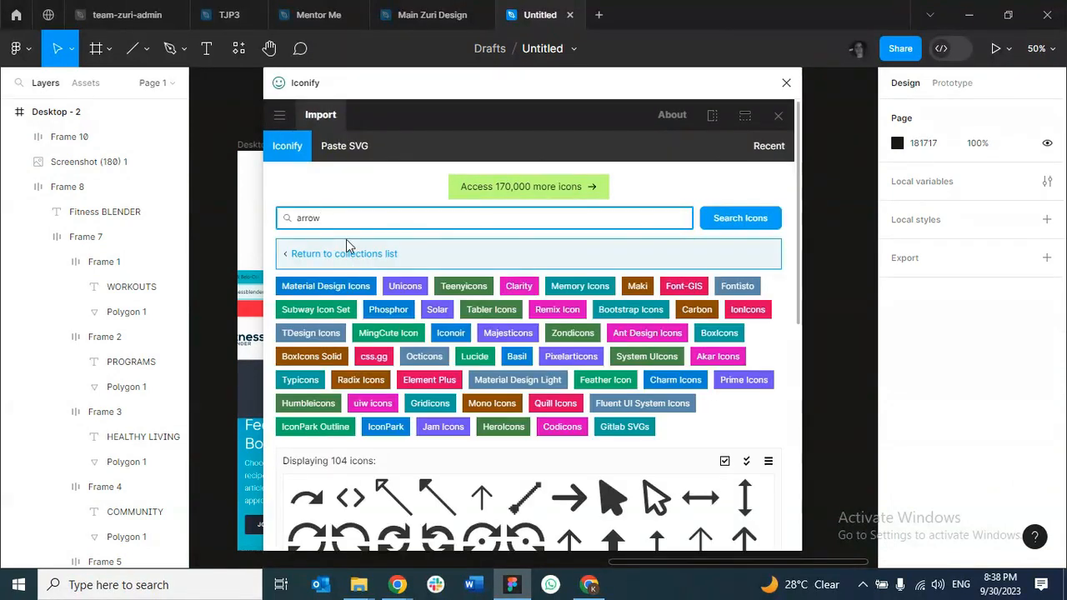
{"action": "key", "text": "BackSpace"}
{"action": "key", "text": "BackSpace"}
{"action": "key", "text": "BackSpace"}
{"action": "key", "text": "BackSpace"}
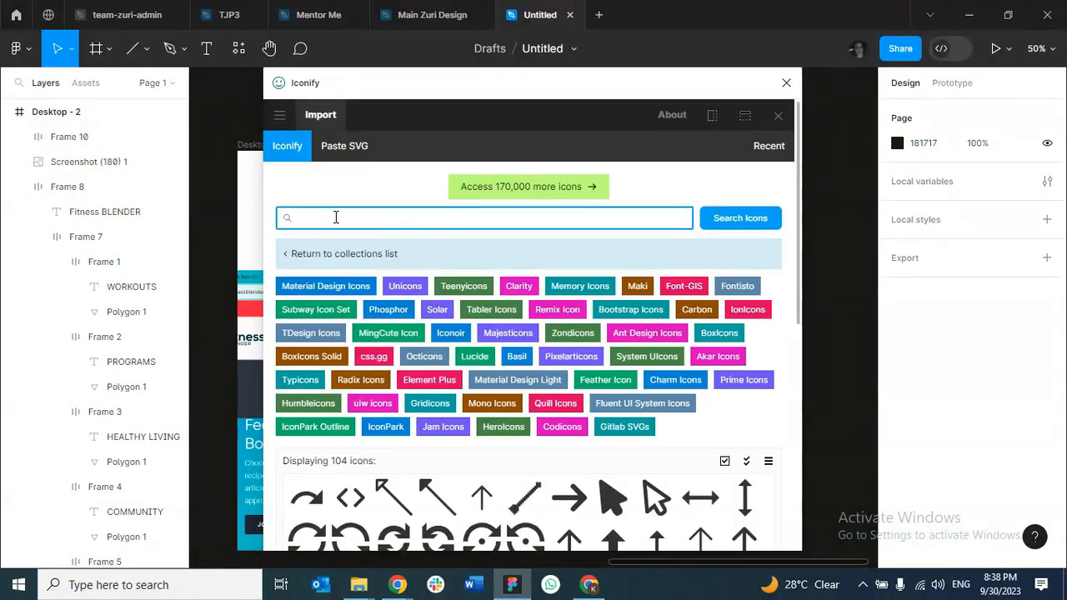
{"action": "type", "text": "SEARCH"}
{"action": "key", "text": "Return"}
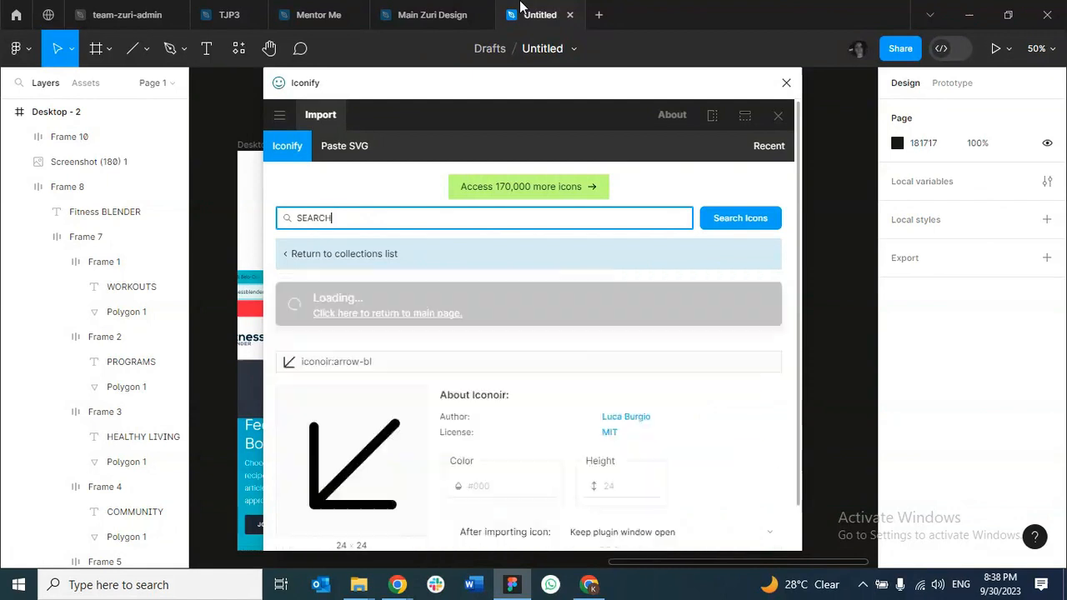
Import the material-symbols:search icon from the Iconify results and close the plugin.
{"action": "scroll", "coordinate": [675, 440], "scroll_direction": "down", "scroll_amount": 1}
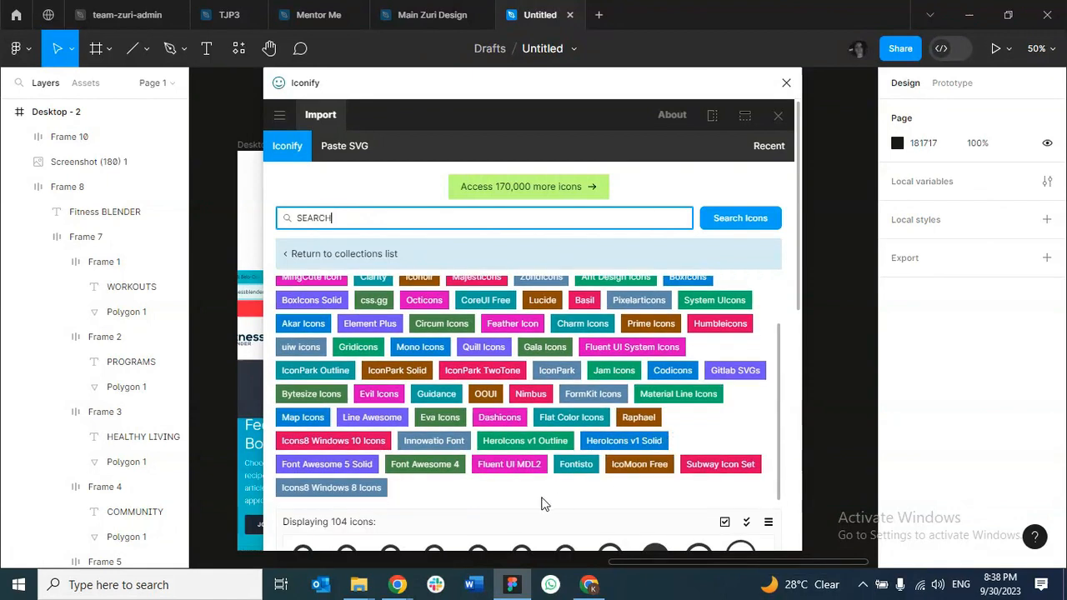
{"action": "scroll", "coordinate": [521, 504], "scroll_direction": "down", "scroll_amount": 5}
{"action": "scroll", "coordinate": [473, 327], "scroll_direction": "up", "scroll_amount": 3}
{"action": "scroll", "coordinate": [567, 425], "scroll_direction": "down", "scroll_amount": 4}
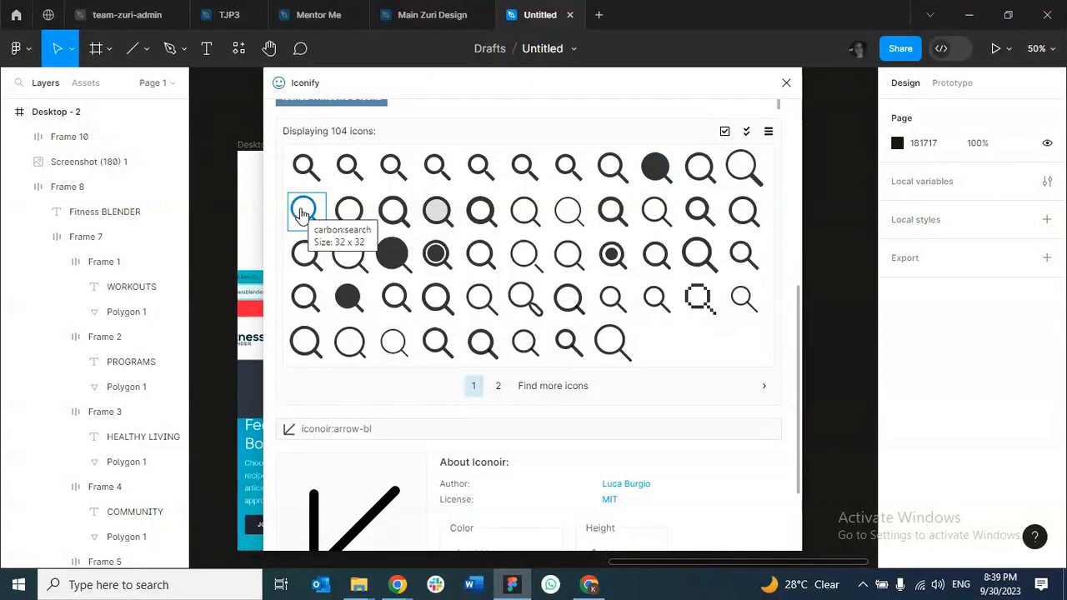
{"action": "left_click", "coordinate": [303, 170]}
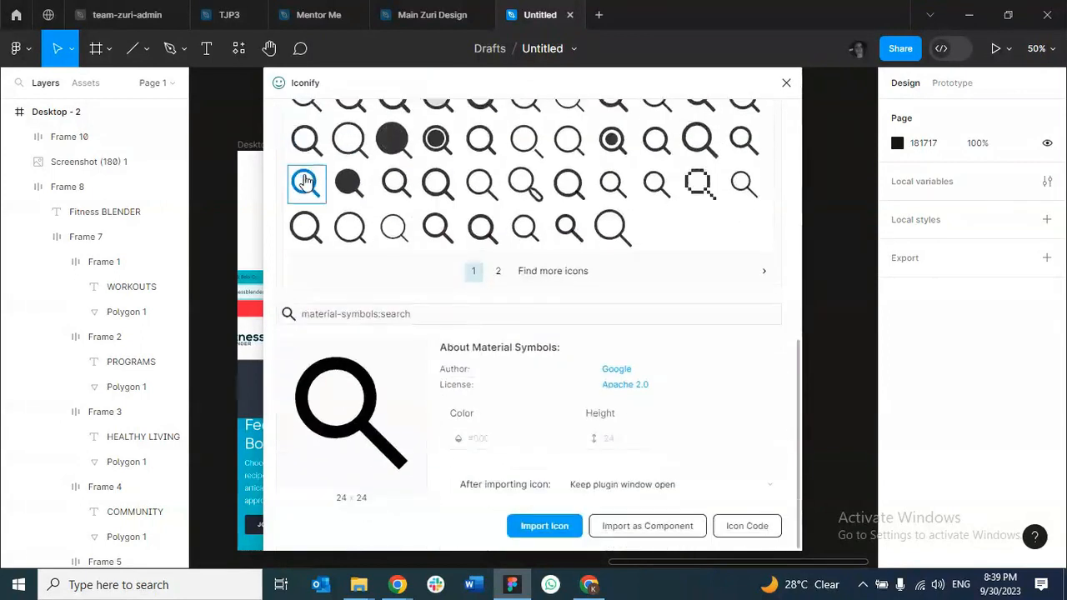
{"action": "scroll", "coordinate": [305, 231], "scroll_direction": "up", "scroll_amount": 4}
{"action": "scroll", "coordinate": [308, 359], "scroll_direction": "down", "scroll_amount": 4}
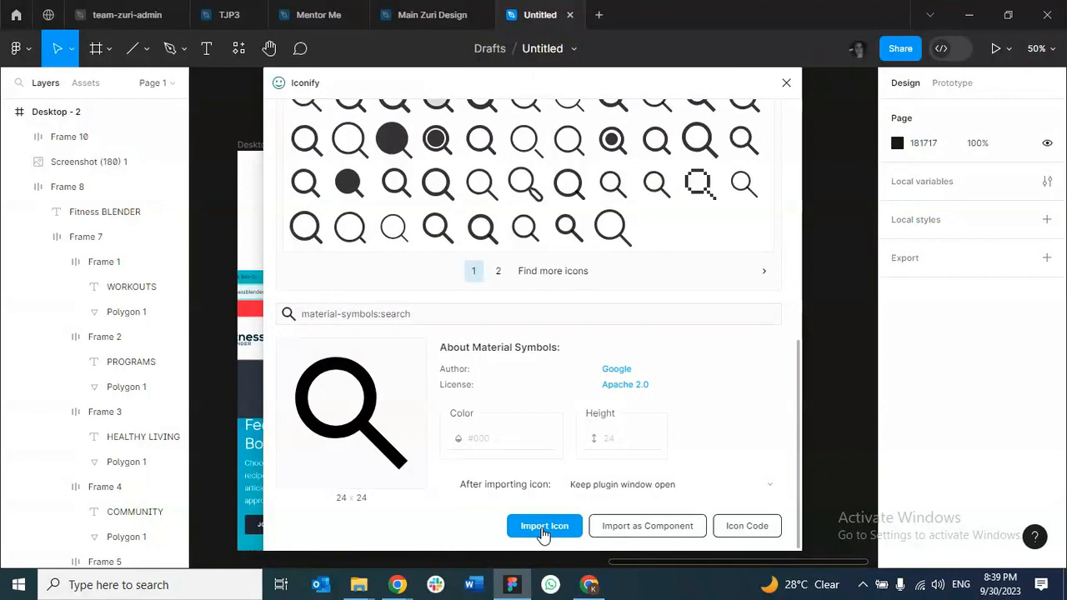
{"action": "left_click", "coordinate": [543, 527]}
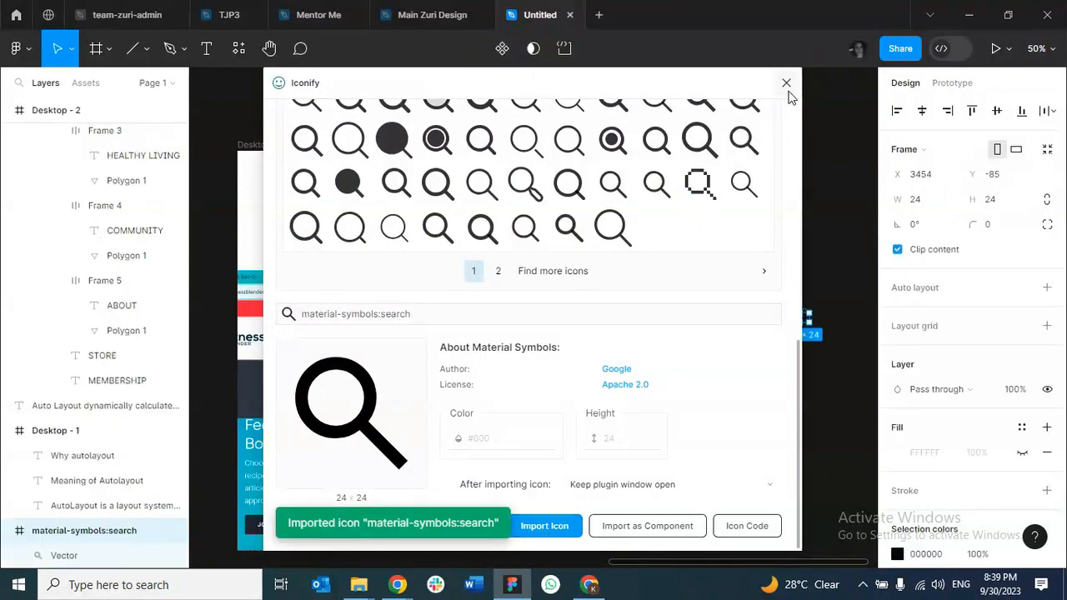
{"action": "left_click", "coordinate": [786, 84]}
Move the search icon into Desktop - 2 below MEMBERSHIP, at about X 1062, Y 207, and resize it to 32 × 32.
{"action": "left_click_drag", "start_coordinate": [805, 321], "coordinate": [656, 238]}
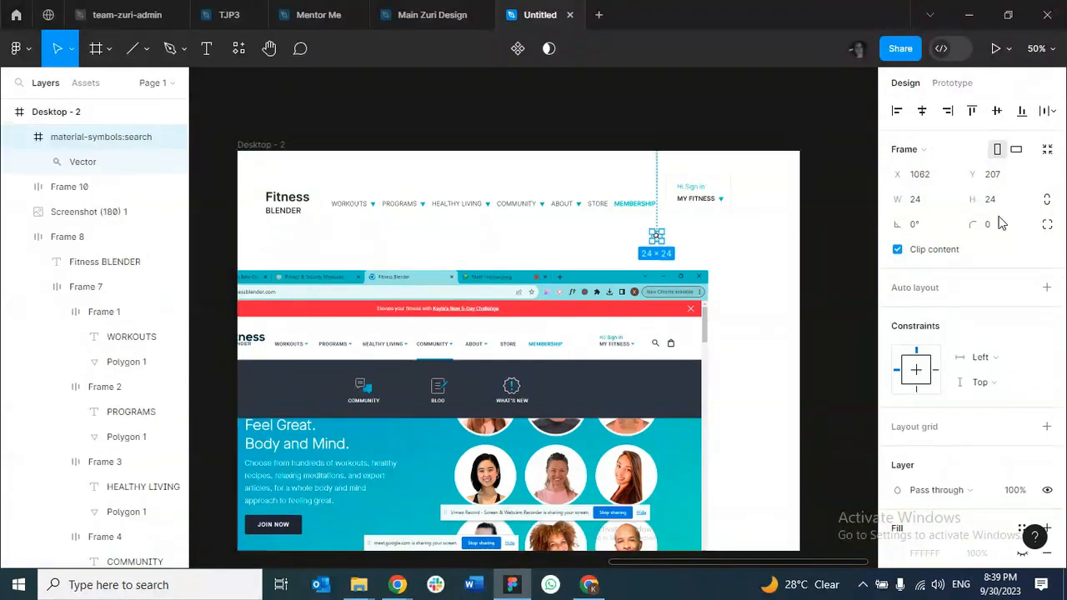
{"action": "left_click", "coordinate": [917, 205]}
{"action": "type", "text": "32"}
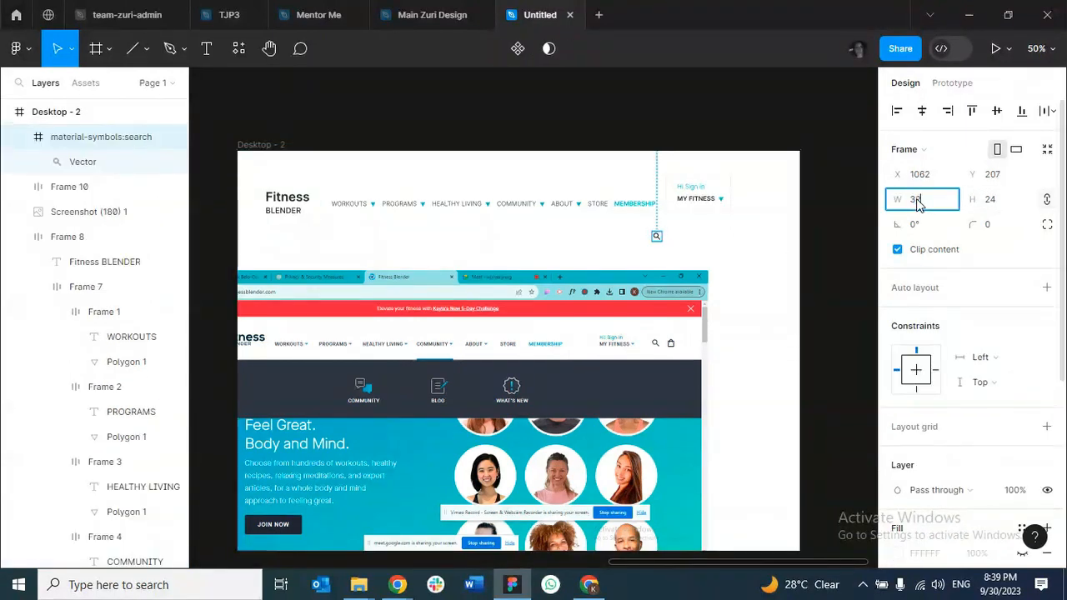
{"action": "key", "text": "Return"}
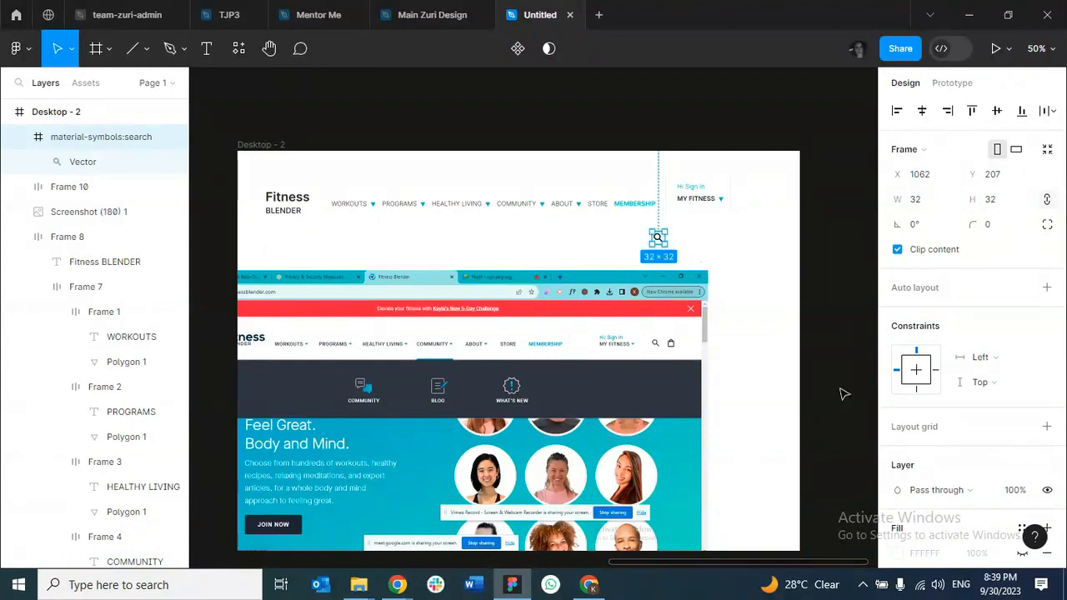
Recolour the search icon to 272727 at 100% opacity and place it just beyond the second divider line, level with MY FITNESS.
{"action": "scroll", "coordinate": [970, 483], "scroll_direction": "down", "scroll_amount": 4}
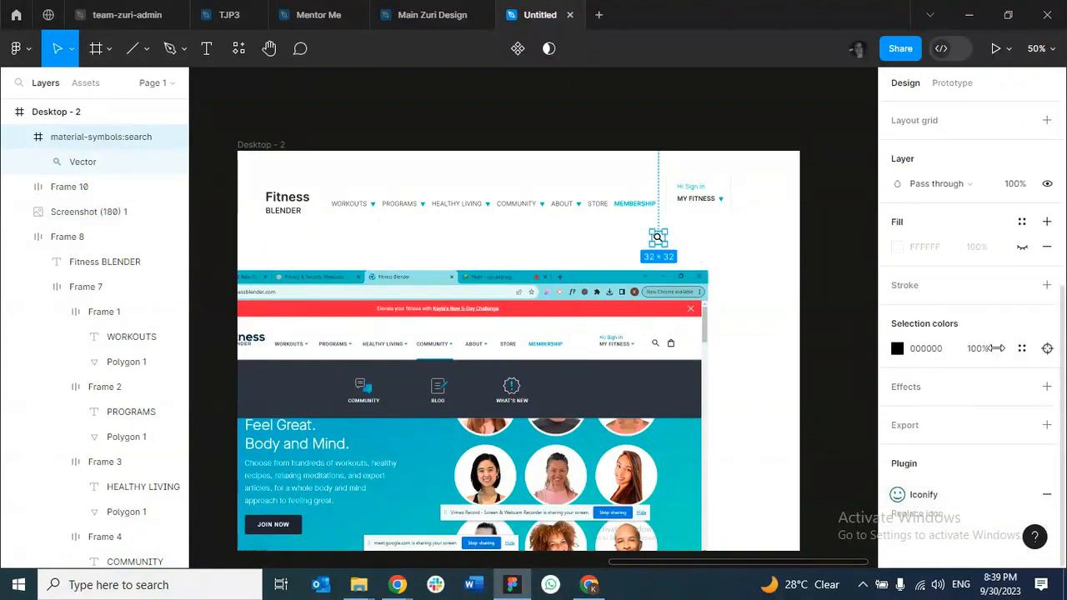
{"action": "left_click", "coordinate": [921, 353]}
{"action": "type", "text": "27272"}
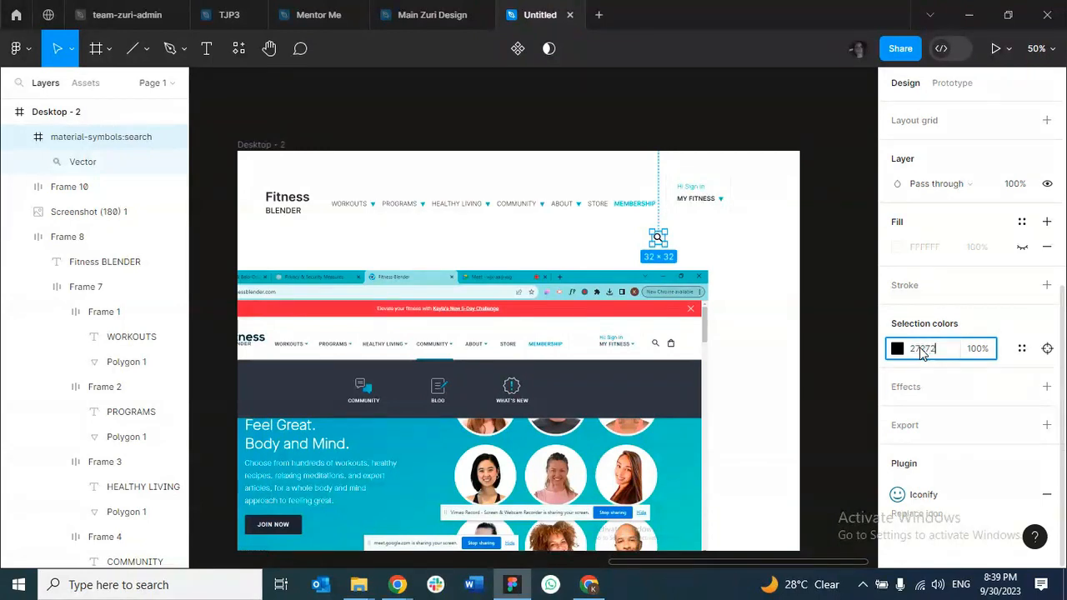
{"action": "type", "text": "722"}
{"action": "key", "text": "Return"}
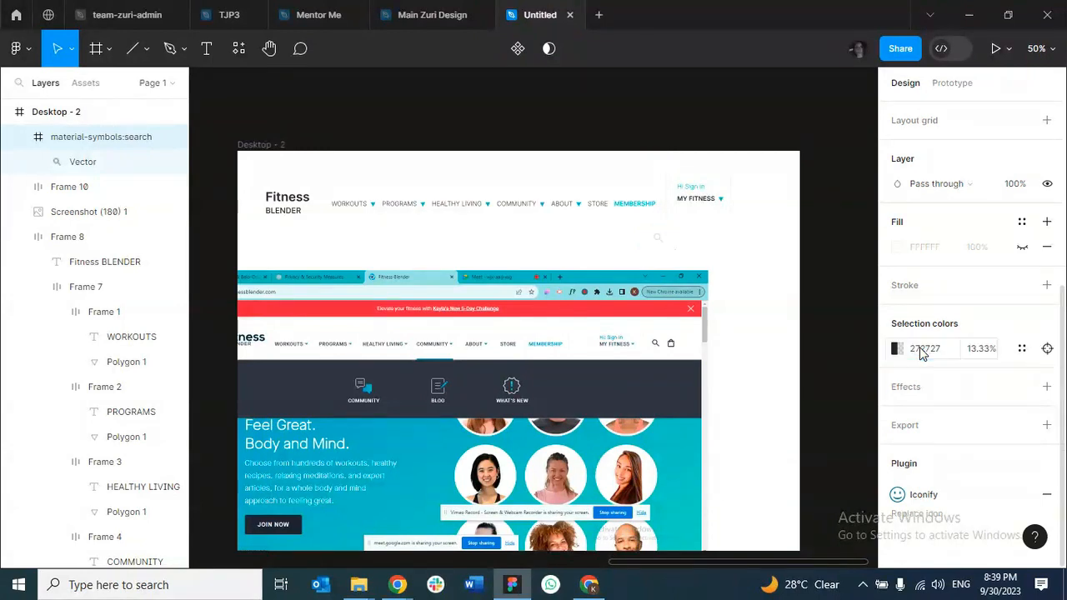
{"action": "left_click", "coordinate": [980, 350]}
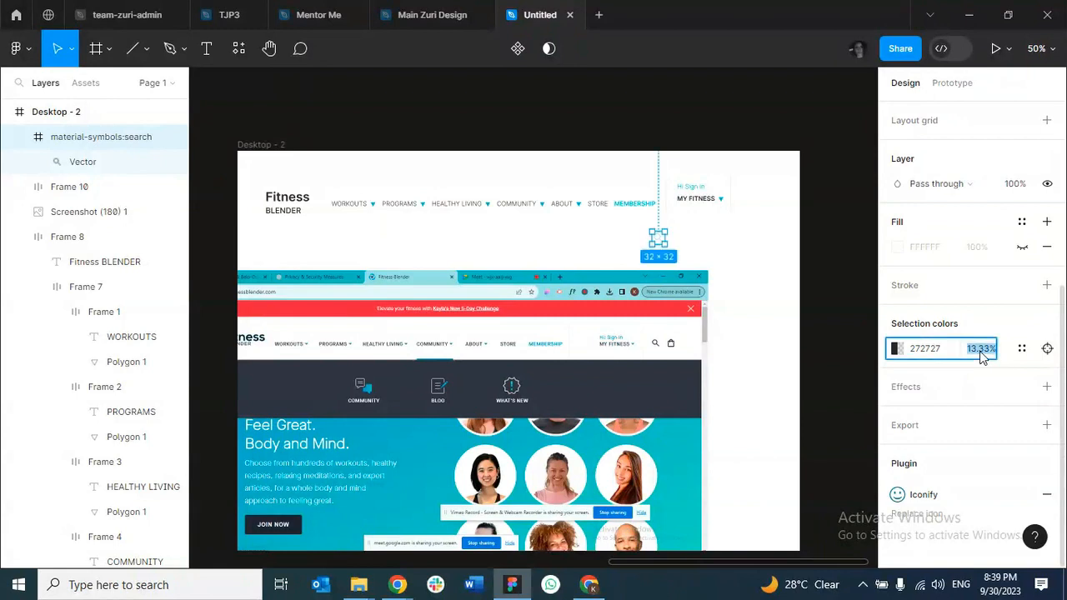
{"action": "type", "text": "100"}
{"action": "key", "text": "Return"}
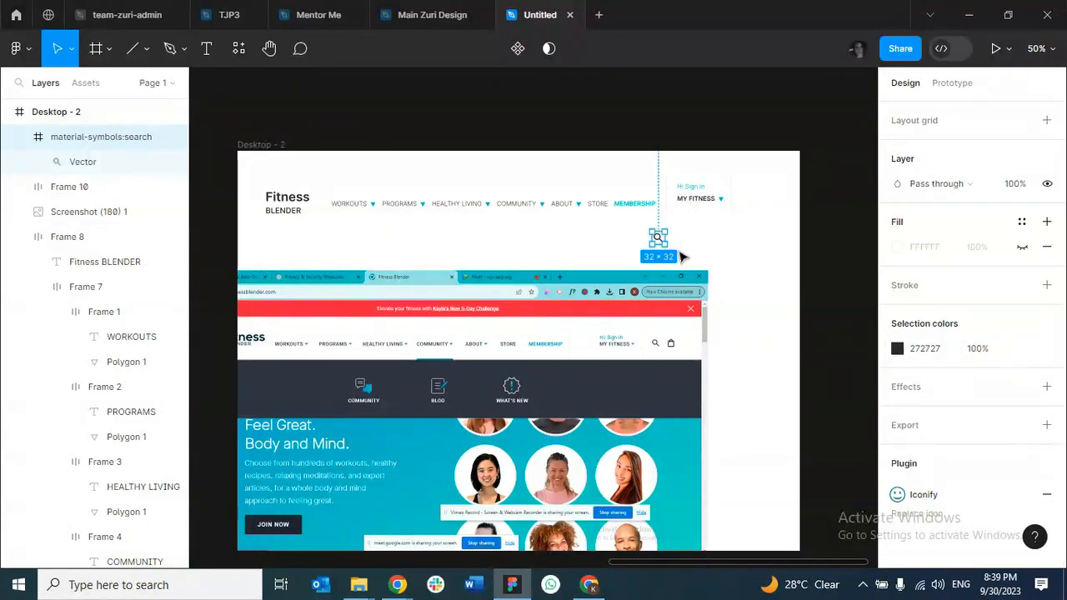
{"action": "left_click_drag", "start_coordinate": [658, 239], "coordinate": [741, 200]}
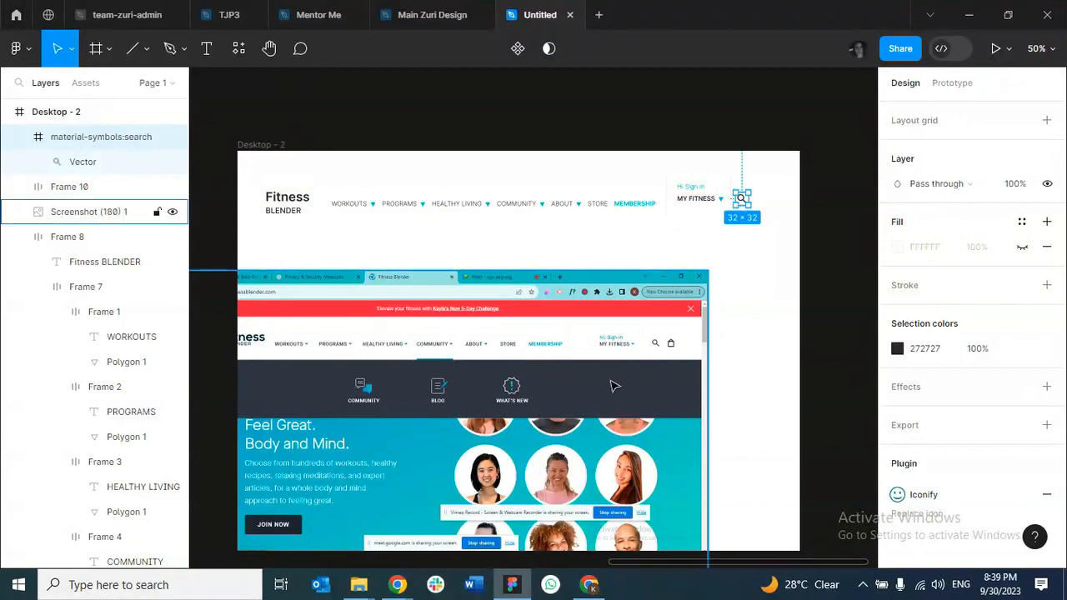
Reopen the Iconify plugin and search for "GIFTS" icons.
{"action": "right_click", "coordinate": [434, 443]}
{"action": "mouse_move", "coordinate": [455, 425]}
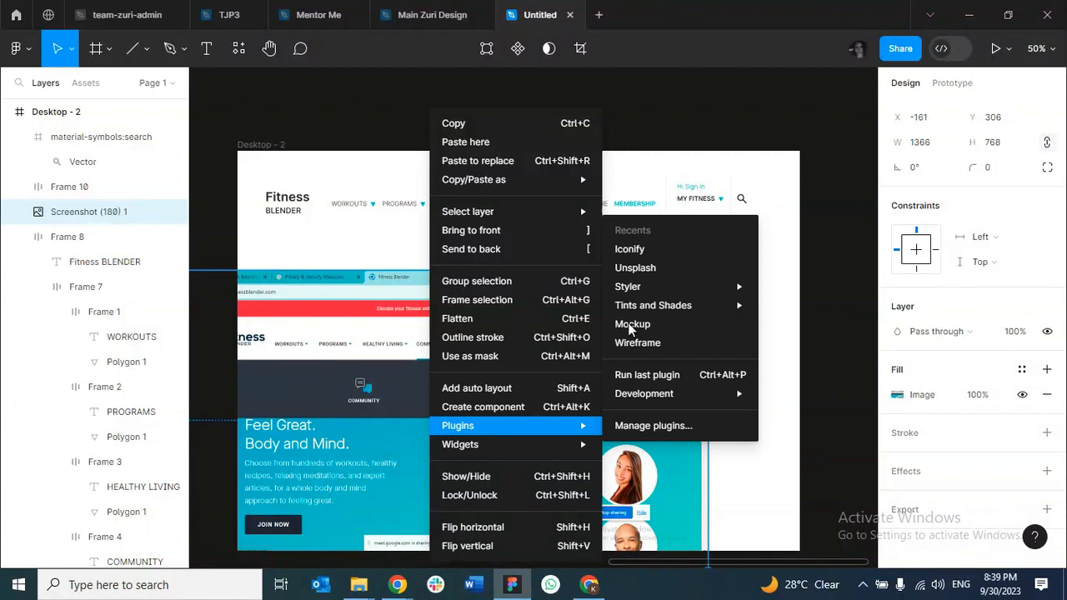
{"action": "left_click", "coordinate": [630, 249]}
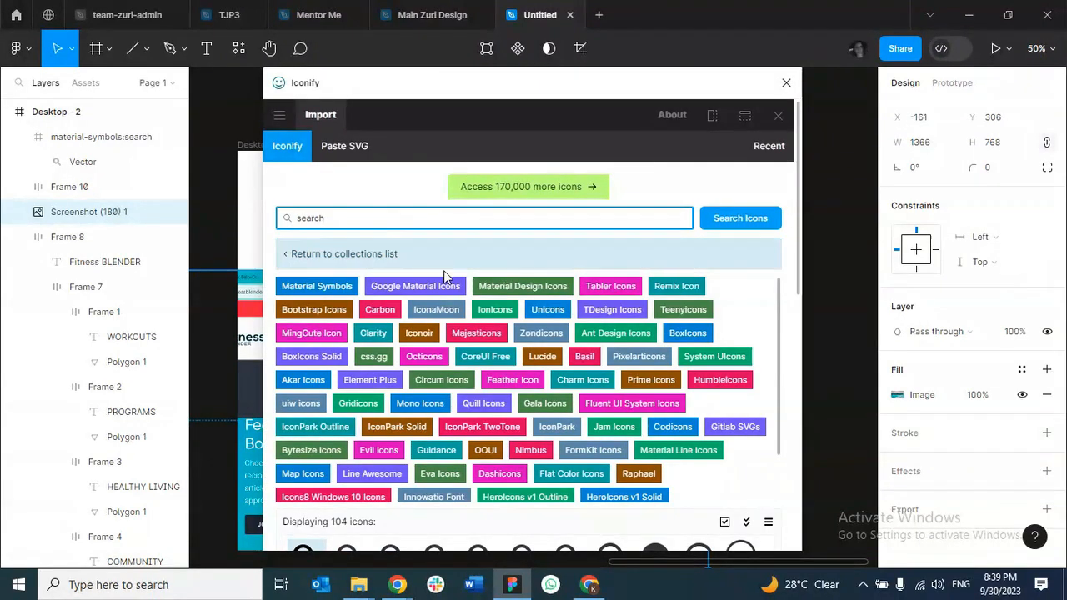
{"action": "key", "text": "BackSpace"}
{"action": "key", "text": "BackSpace"}
{"action": "key", "text": "BackSpace"}
{"action": "key", "text": "BackSpace"}
{"action": "key", "text": "BackSpace"}
{"action": "key", "text": "BackSpace"}
{"action": "type", "text": "gIFT"}
{"action": "type", "text": "G"}
{"action": "key", "text": "Return"}
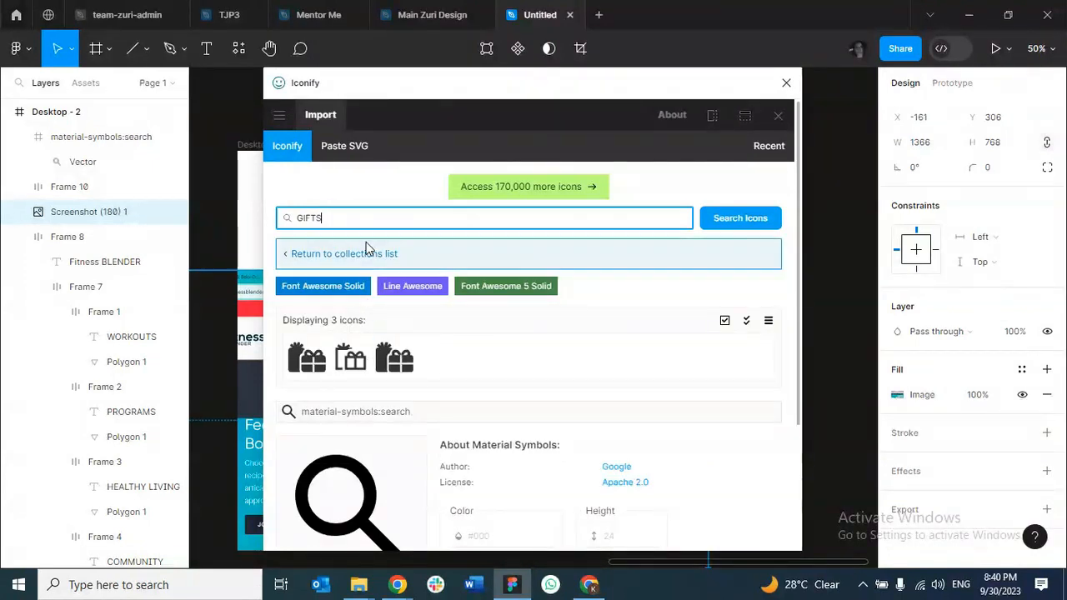
Replace the Iconify search term with "bAG" and run the icon search.
{"action": "key", "text": "BackSpace"}
{"action": "key", "text": "BackSpace"}
{"action": "key", "text": "BackSpace"}
{"action": "key", "text": "BackSpace"}
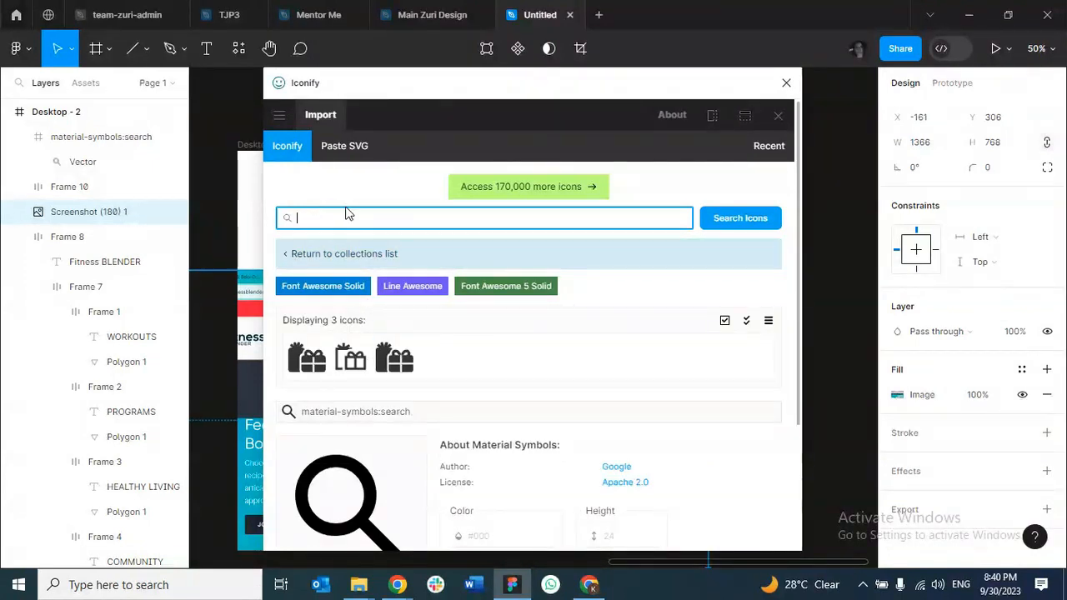
{"action": "type", "text": "bAG"}
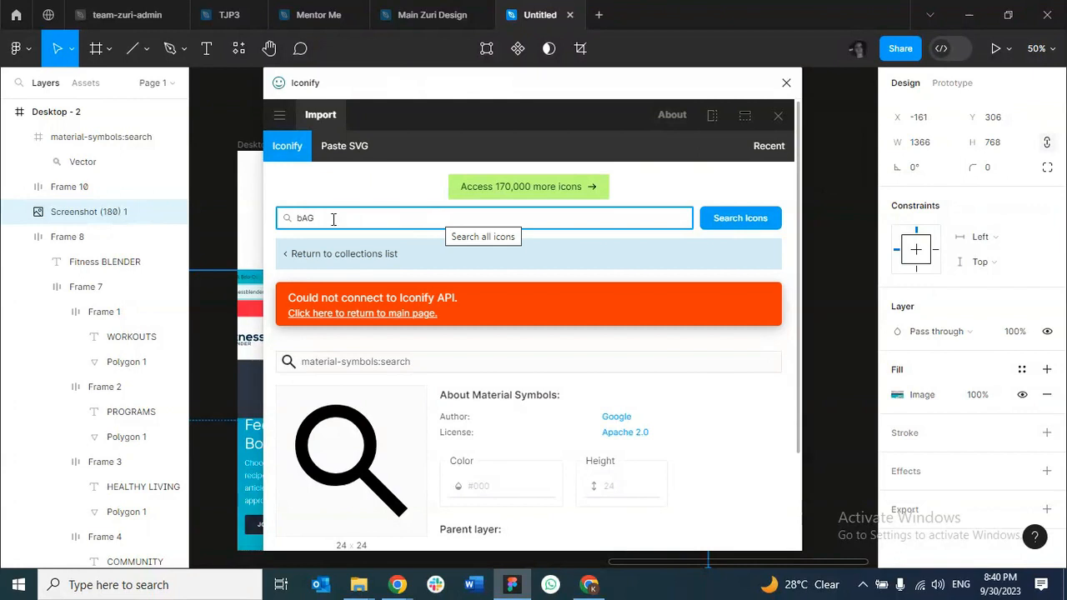
Search Iconify for "carrier" icons instead.
{"action": "key", "text": "BackSpace"}
{"action": "key", "text": "BackSpace"}
{"action": "key", "text": "BackSpace"}
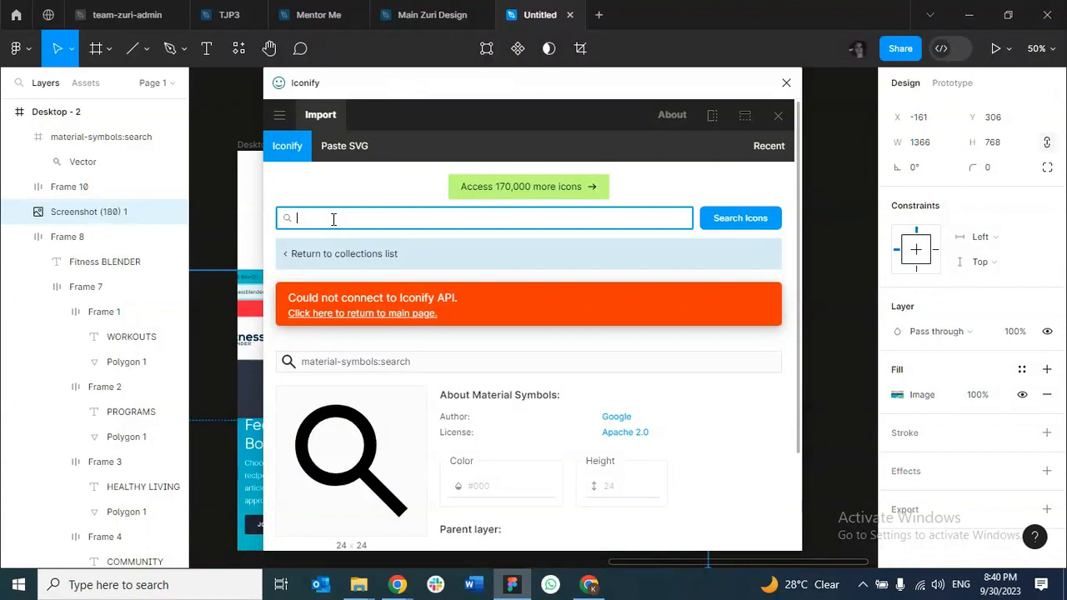
{"action": "type", "text": "carrier"}
{"action": "key", "text": "Return"}
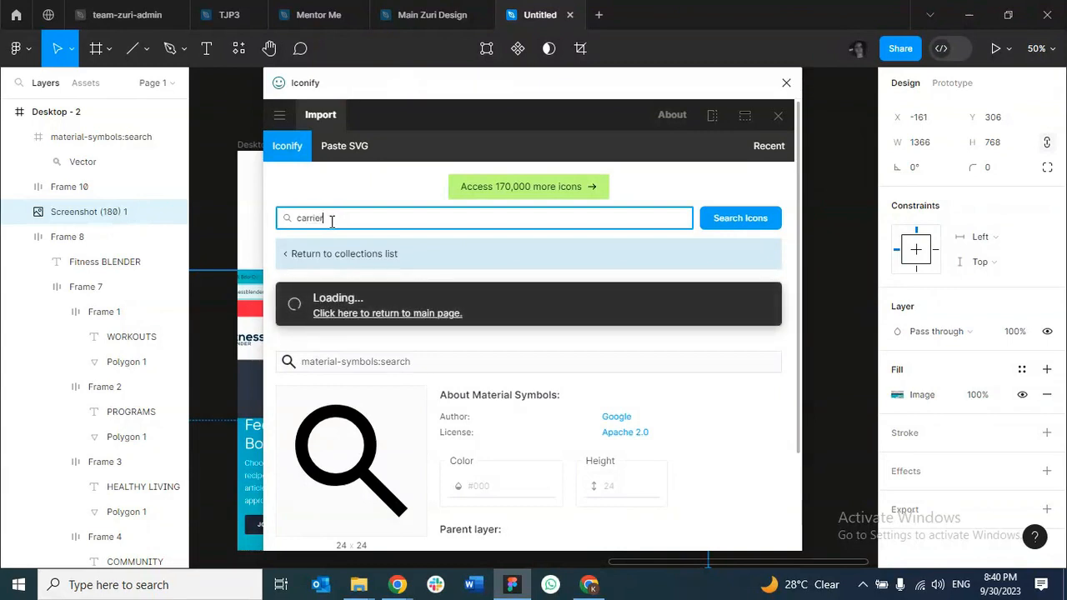
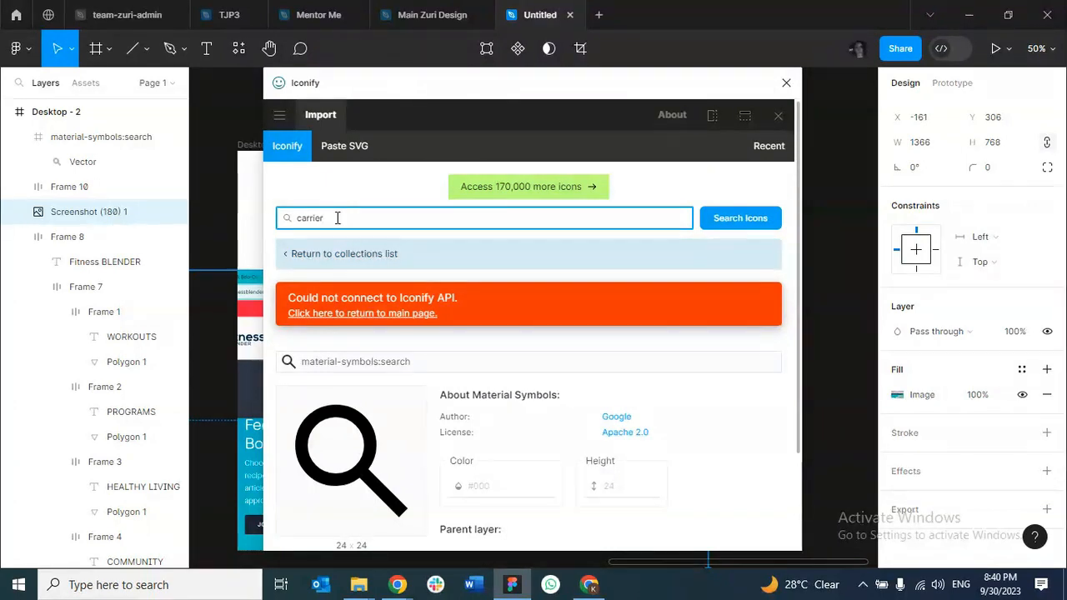
Clear the icon search term and close the Iconify plugin.
{"action": "key", "text": "BackSpace"}
{"action": "key", "text": "BackSpace"}
{"action": "key", "text": "BackSpace"}
{"action": "key", "text": "BackSpace"}
{"action": "key", "text": "BackSpace"}
{"action": "key", "text": "BackSpace"}
{"action": "key", "text": "Return"}
{"action": "left_click", "coordinate": [781, 82]}
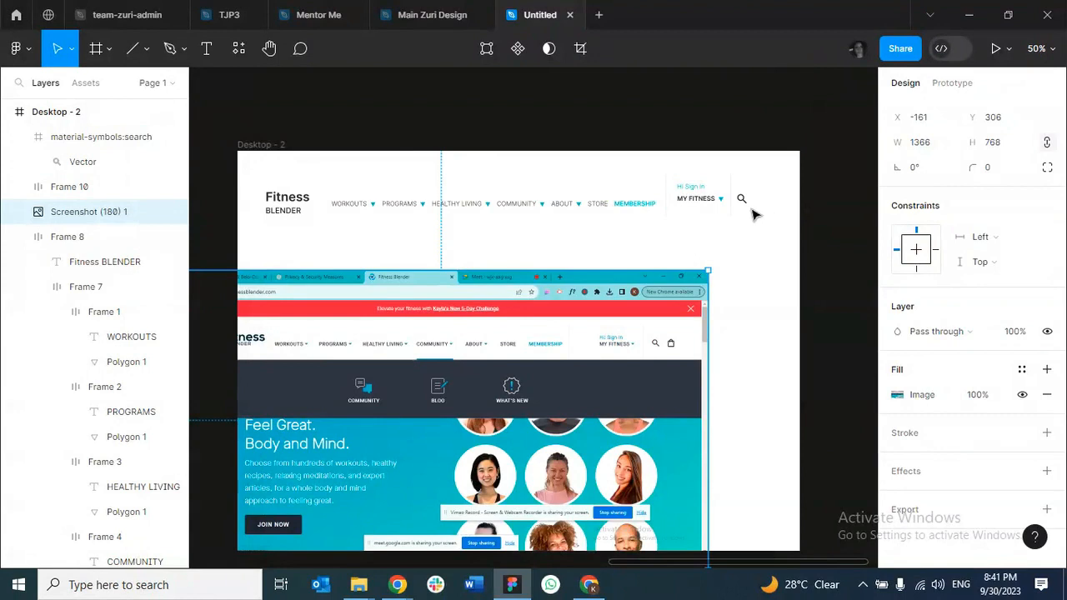
{"action": "mouse_move", "coordinate": [588, 589]}
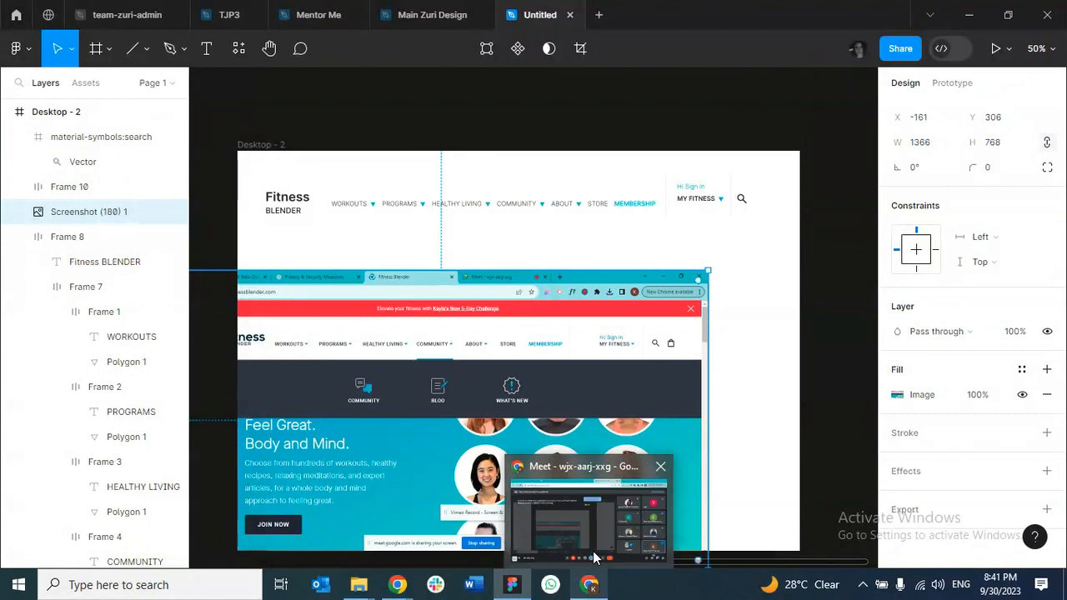
{"action": "mouse_move", "coordinate": [595, 557]}
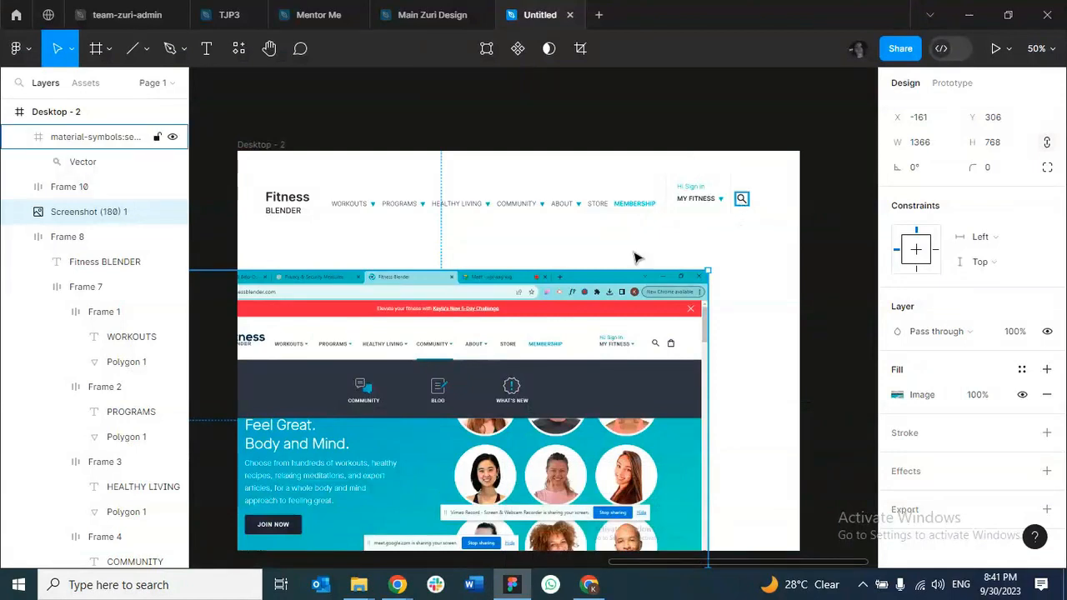
Combine the MY FITNESS frame and the search icon in a horizontal auto layout with 12 spacing.
{"action": "scroll", "coordinate": [547, 300], "scroll_direction": "down", "scroll_amount": 1}
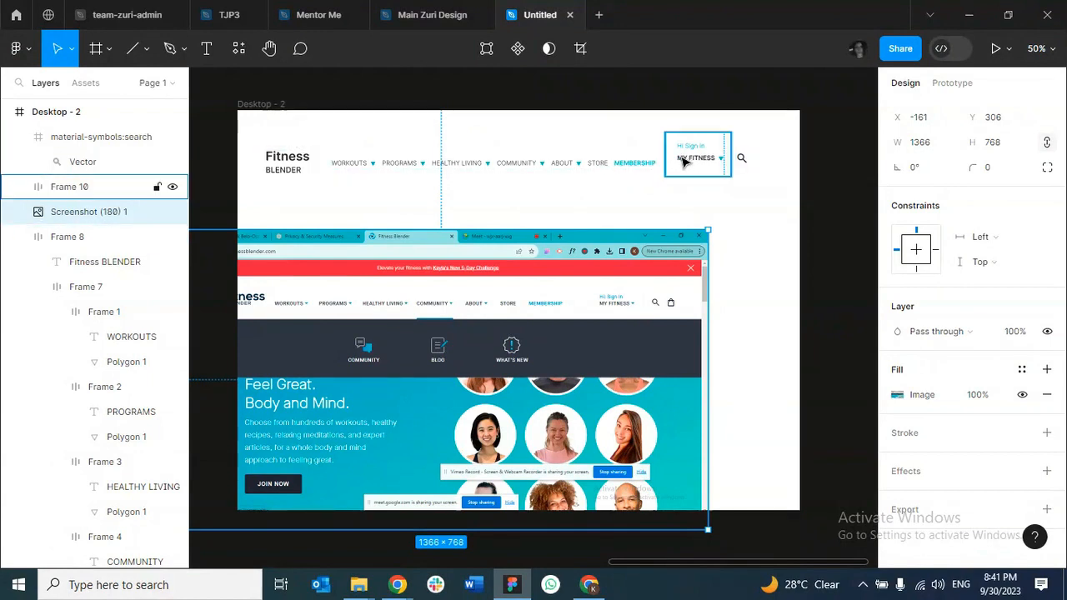
{"action": "left_click", "coordinate": [741, 159]}
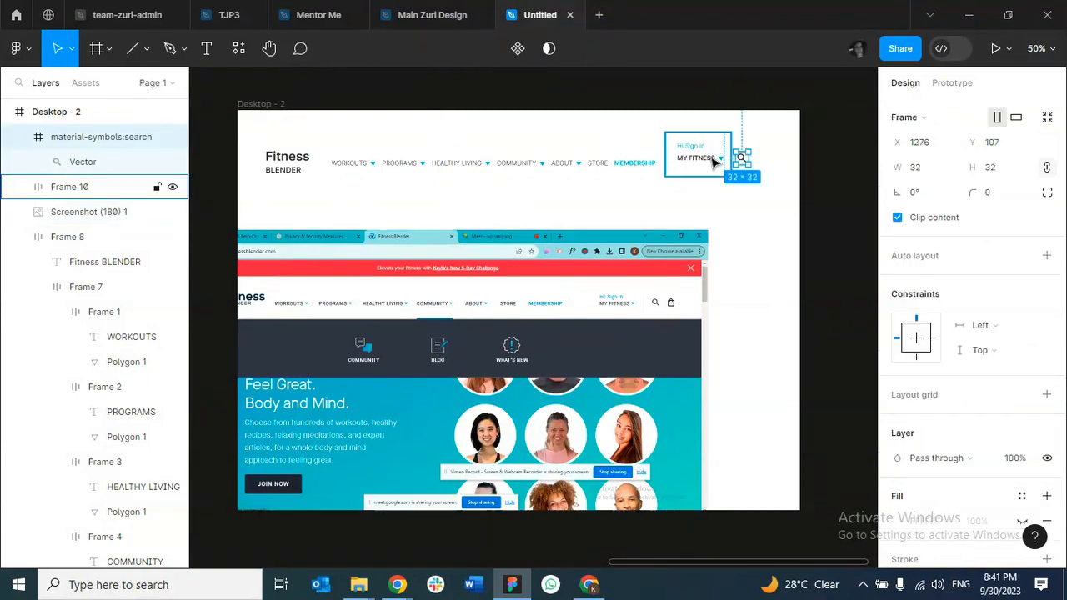
{"action": "left_click", "coordinate": [713, 163], "text": "shift"}
{"action": "key", "text": "shift+a"}
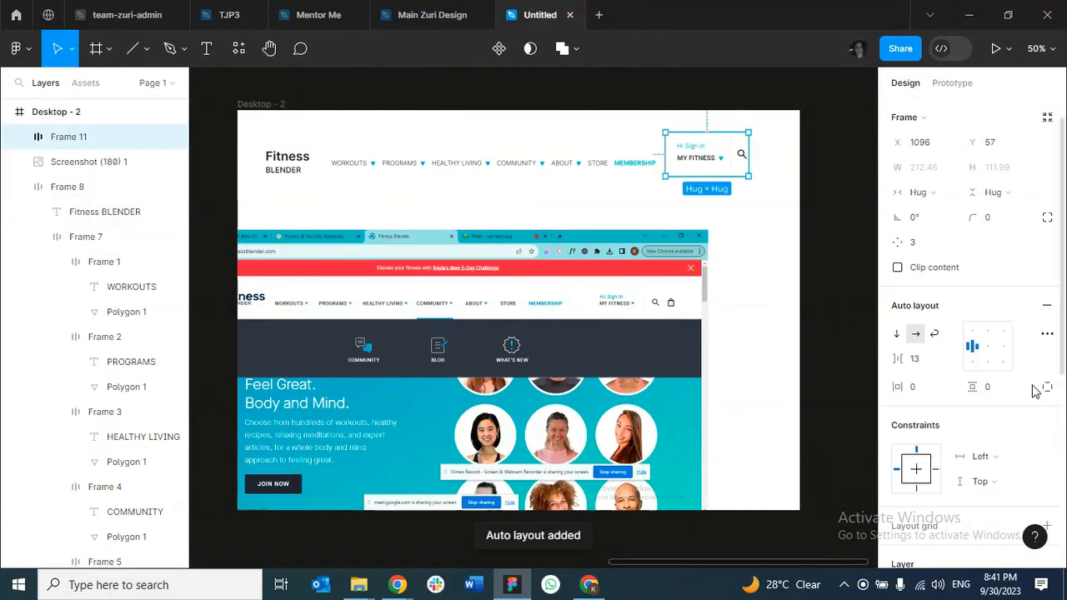
{"action": "left_click", "coordinate": [920, 369]}
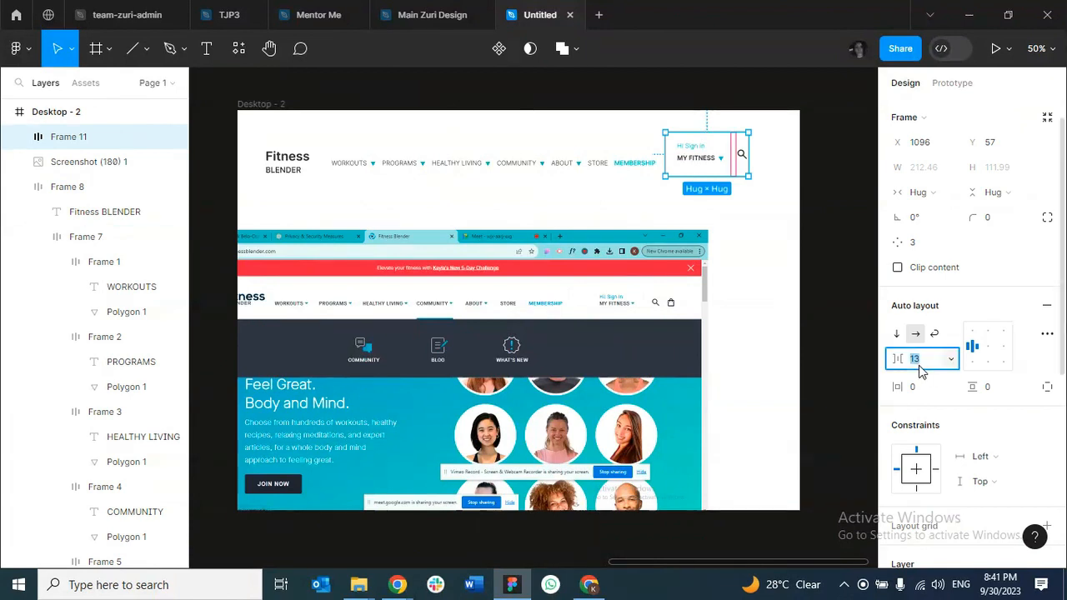
{"action": "type", "text": "12"}
{"action": "left_click", "coordinate": [734, 222]}
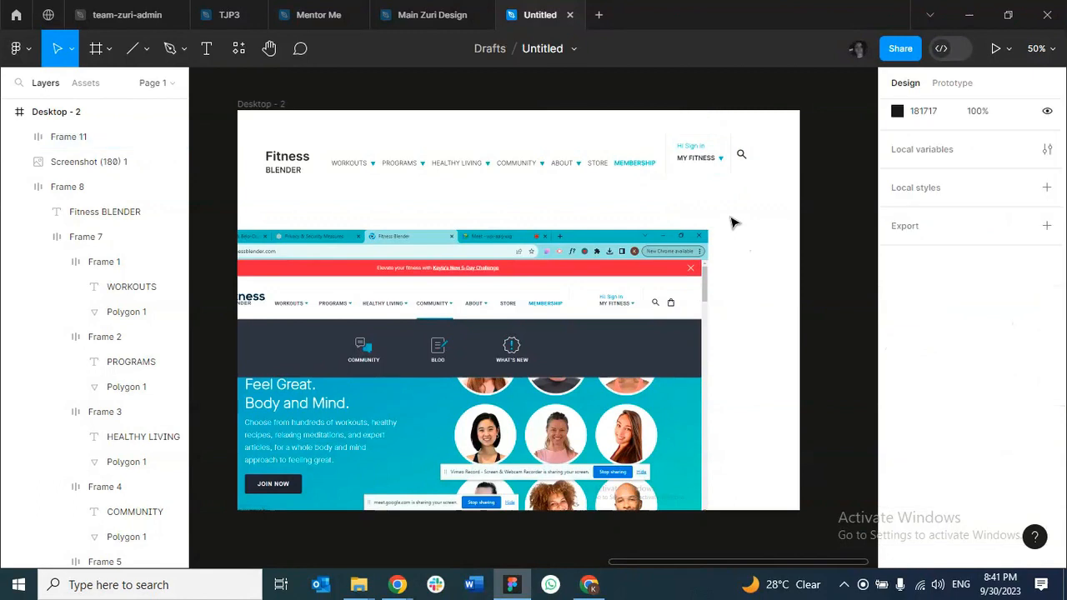
Try wrapping the logo-and-menu frame and the MY FITNESS frame in one auto layout, vertically centred and left-aligned.
{"action": "left_click", "coordinate": [689, 168]}
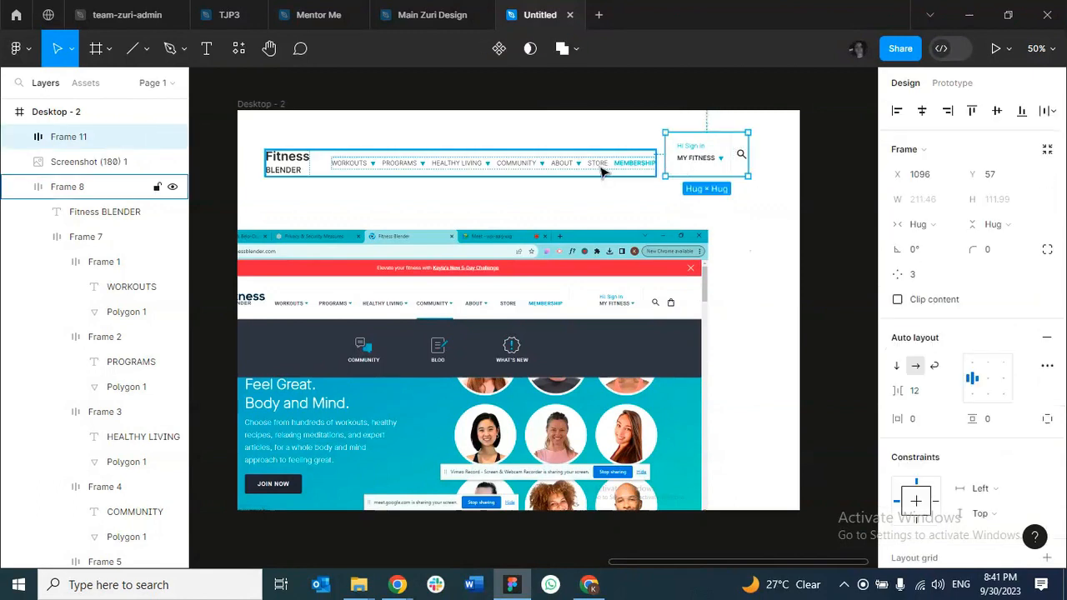
{"action": "left_click", "coordinate": [602, 171], "text": "shift"}
{"action": "key", "text": "shift+a"}
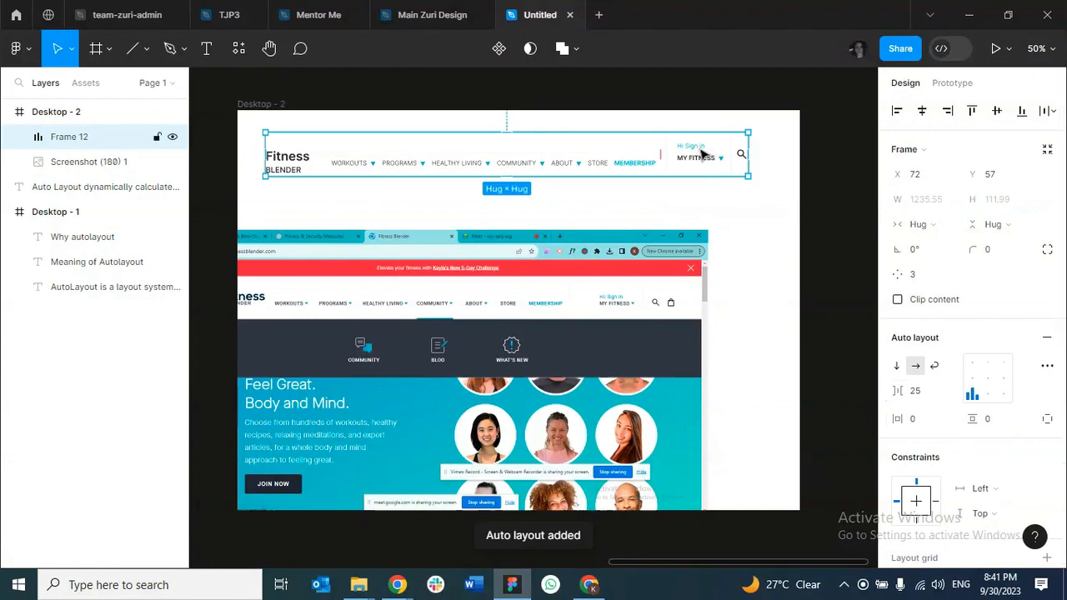
{"action": "left_click", "coordinate": [973, 381]}
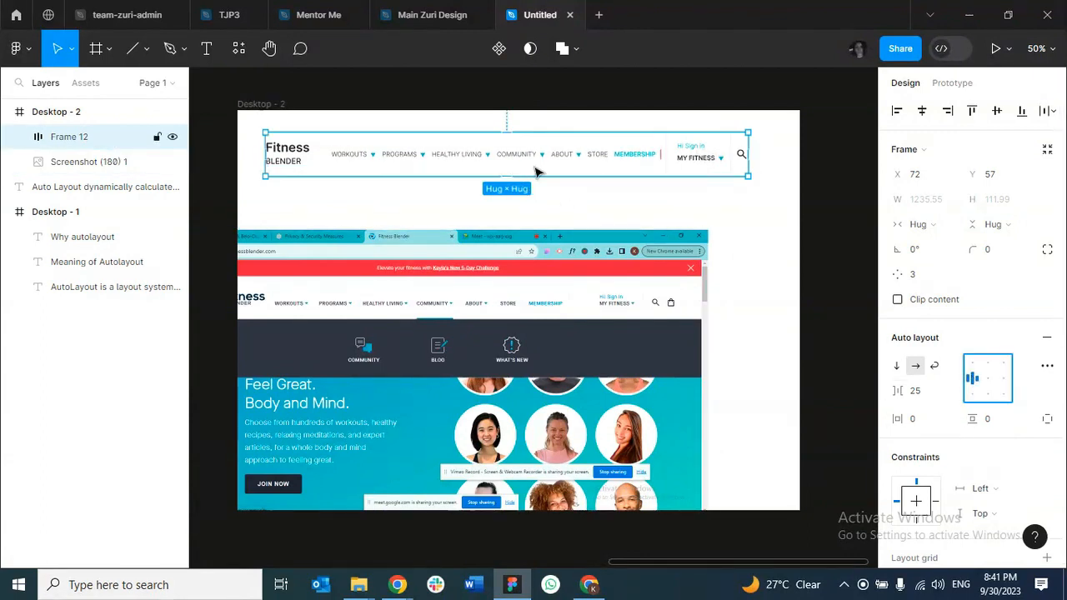
{"action": "left_click", "coordinate": [579, 210]}
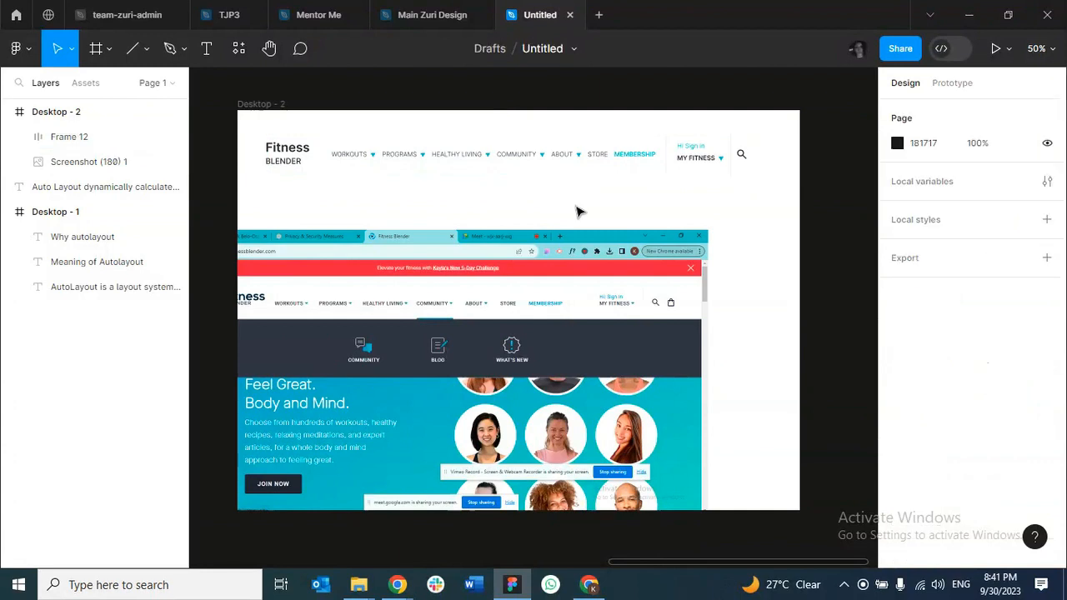
Undo the centre alignment and the auto layout around the whole navigation bar.
{"action": "key", "text": "ctrl+z"}
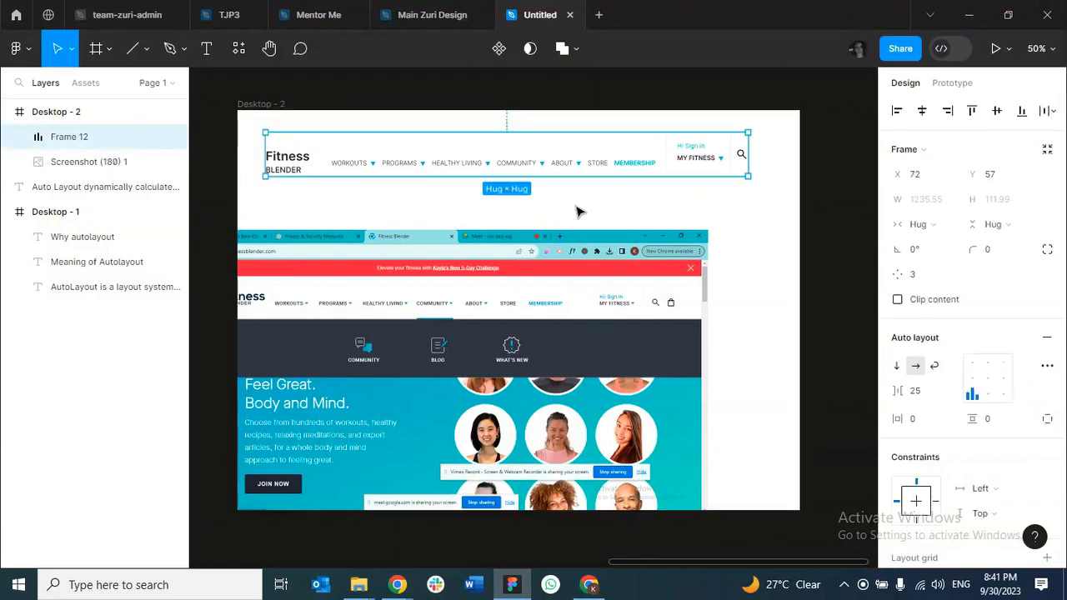
{"action": "key", "text": "ctrl+z"}
{"action": "left_click", "coordinate": [648, 200]}
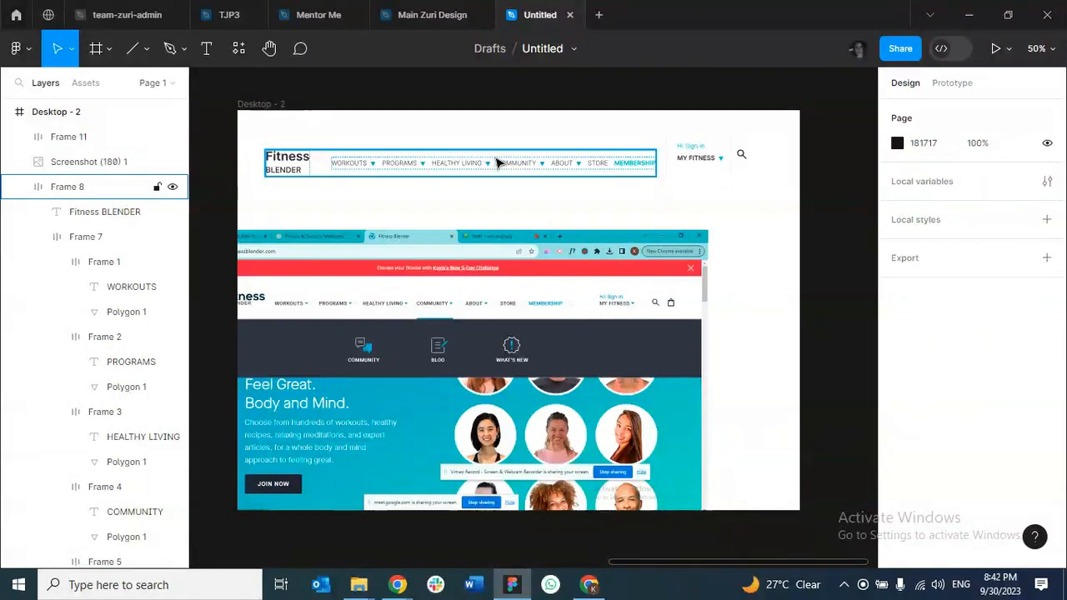
Check the MY FITNESS frame's distances to the edges of Desktop - 2 and show its 12-column layout grid.
{"action": "left_click", "coordinate": [692, 159]}
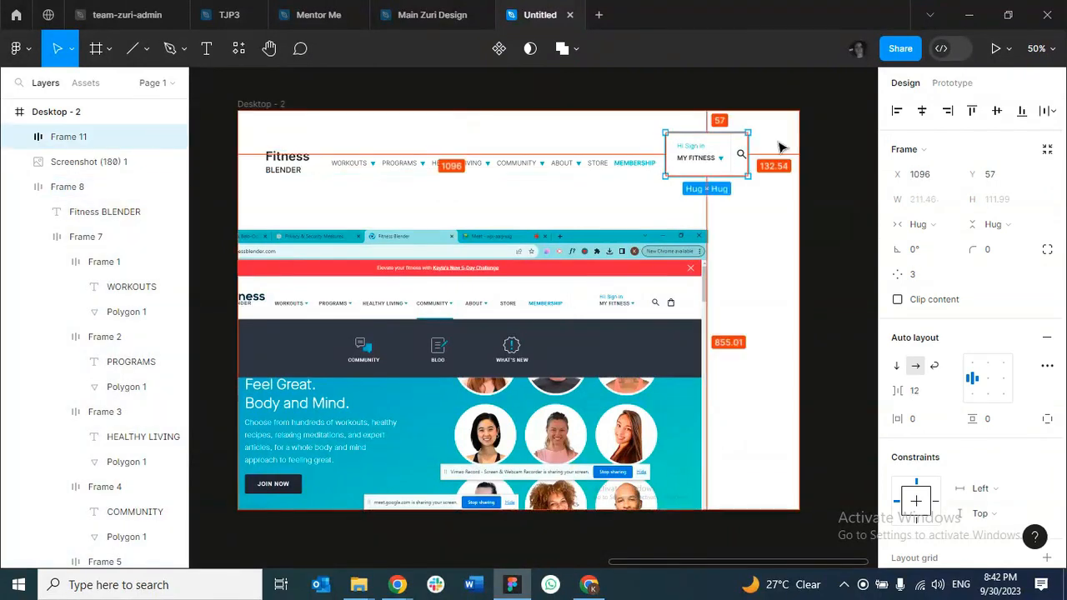
{"action": "left_click", "coordinate": [275, 104]}
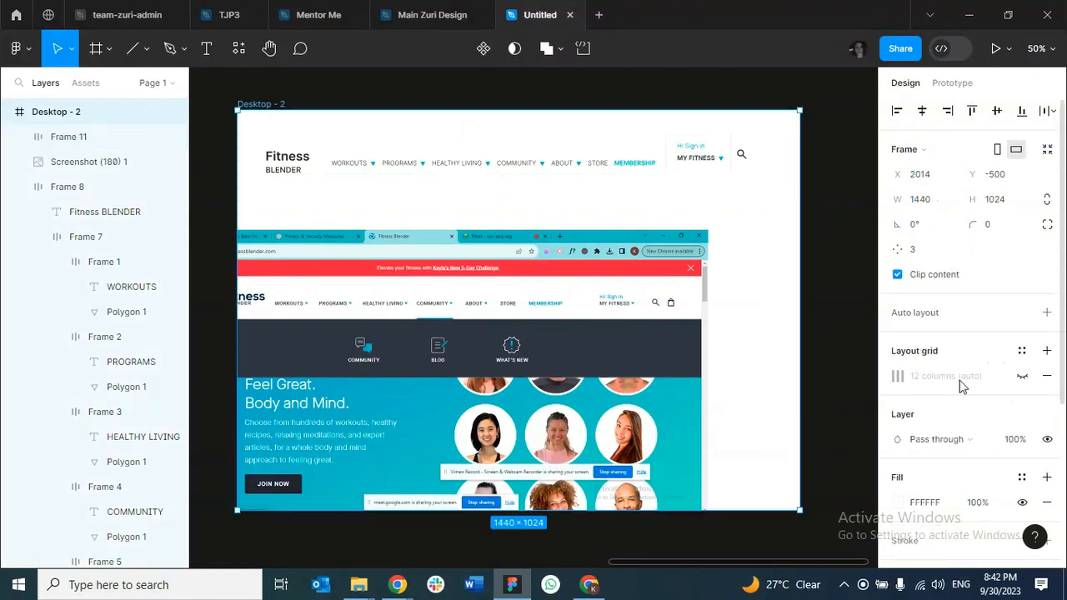
{"action": "left_click", "coordinate": [1023, 376]}
{"action": "left_click", "coordinate": [761, 215]}
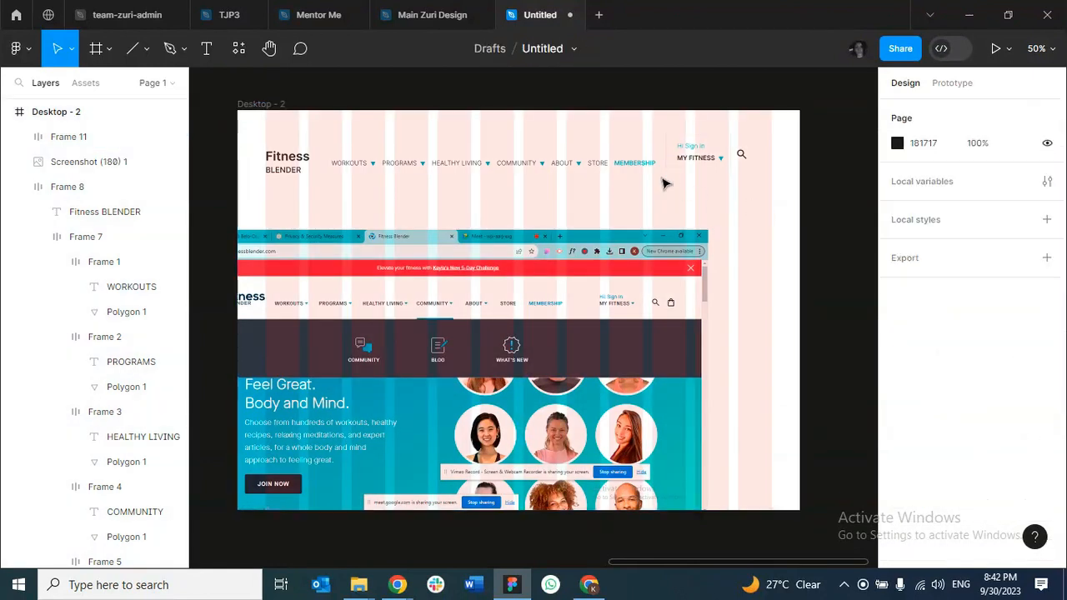
Measure the MY FITNESS and search frame's edge distances and nudge it horizontally to X 1125.
{"action": "left_click", "coordinate": [717, 167]}
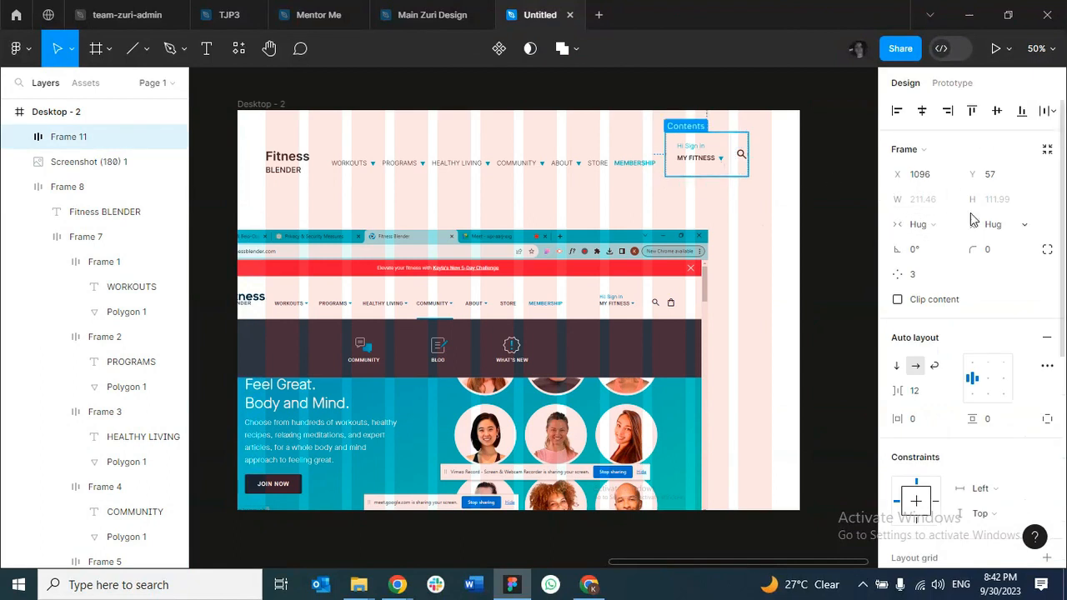
{"action": "key", "text": "alt"}
{"action": "key", "text": "alt"}
{"action": "key", "text": "alt"}
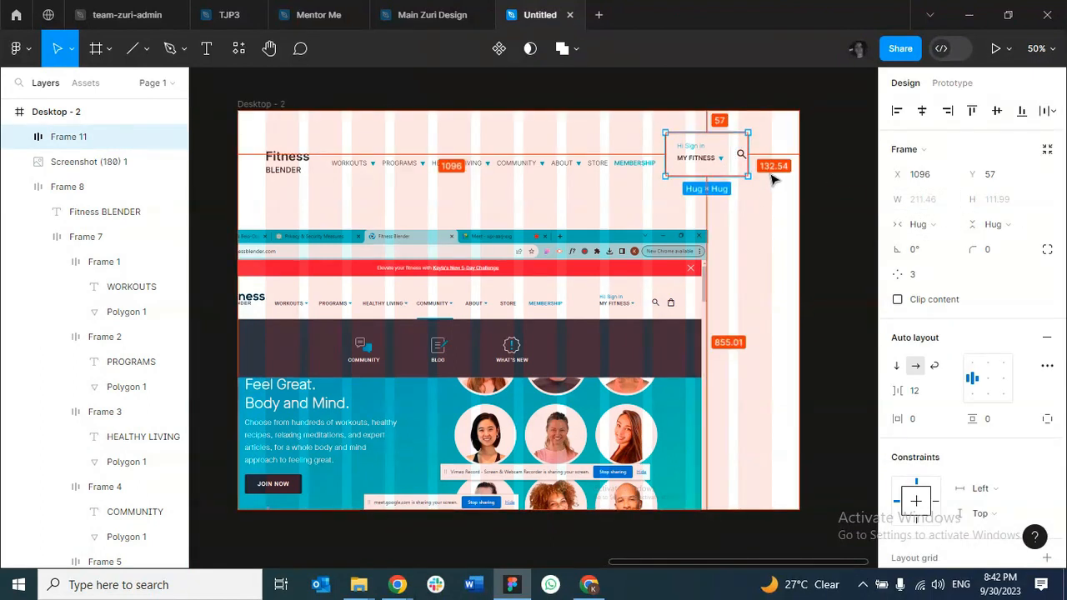
{"action": "key", "text": "alt+Right"}
{"action": "key", "text": "alt+Right"}
{"action": "key", "text": "alt+Right"}
{"action": "key", "text": "alt+Right"}
{"action": "key", "text": "alt+Right"}
{"action": "key", "text": "alt+Right"}
{"action": "key", "text": "alt+Right"}
{"action": "key", "text": "alt+Right"}
{"action": "key", "text": "alt+Right"}
{"action": "key", "text": "alt+Right"}
{"action": "key", "text": "alt+Right"}
{"action": "key", "text": "alt+Right"}
{"action": "key", "text": "alt+Right"}
{"action": "key", "text": "alt+Right"}
{"action": "key", "text": "alt+Right"}
{"action": "key", "text": "alt+Right"}
{"action": "key", "text": "alt+Right"}
{"action": "key", "text": "alt+Right"}
{"action": "key", "text": "alt+Right"}
{"action": "key", "text": "alt+Right"}
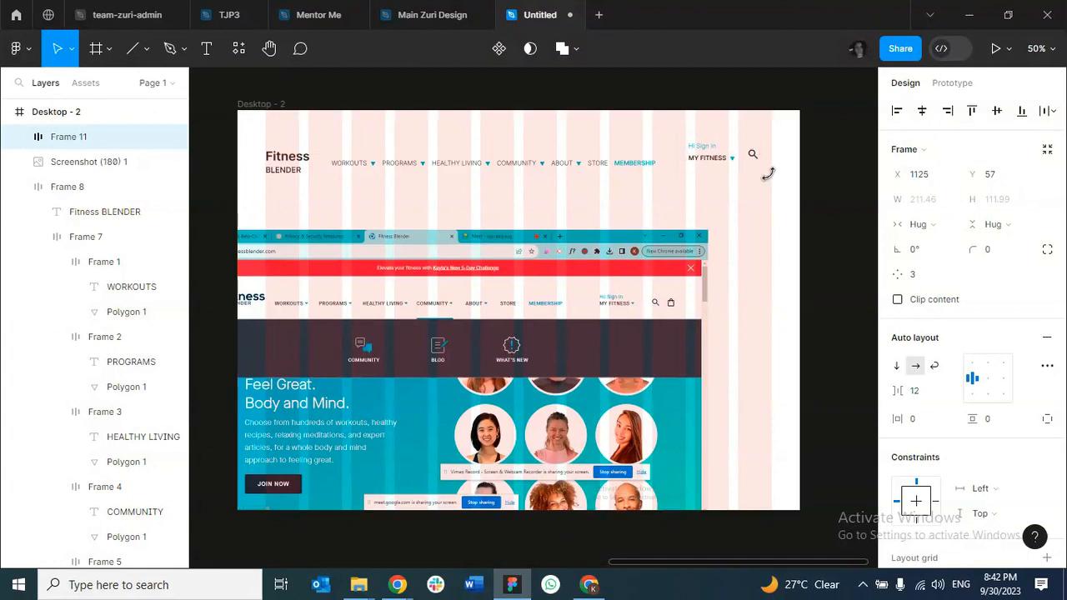
{"action": "key", "text": "alt"}
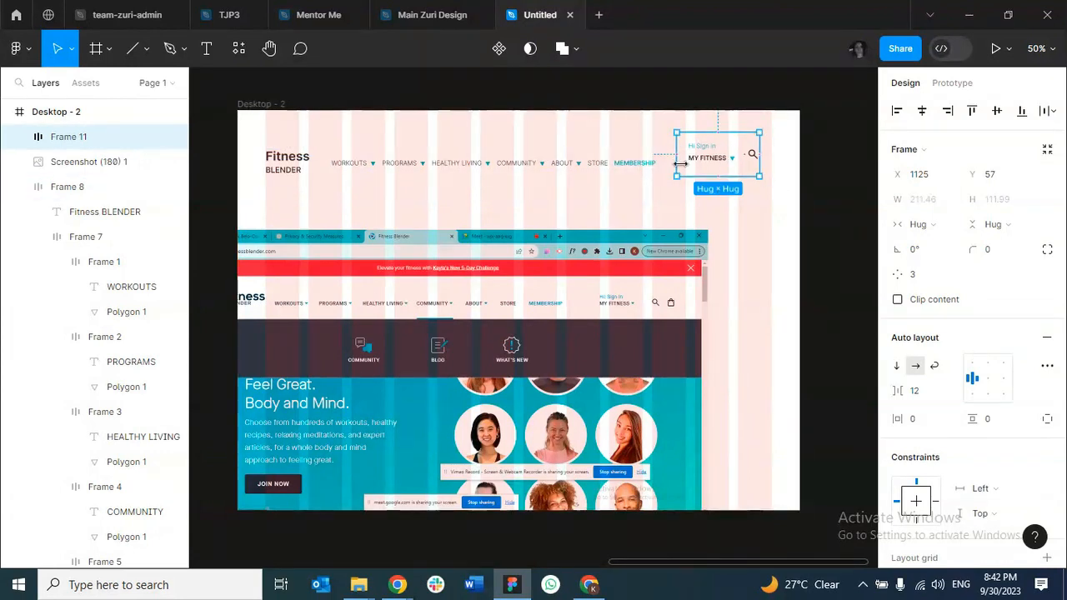
Give the MY FITNESS and search frame a fixed size of 216 × 112.
{"action": "left_click", "coordinate": [930, 204]}
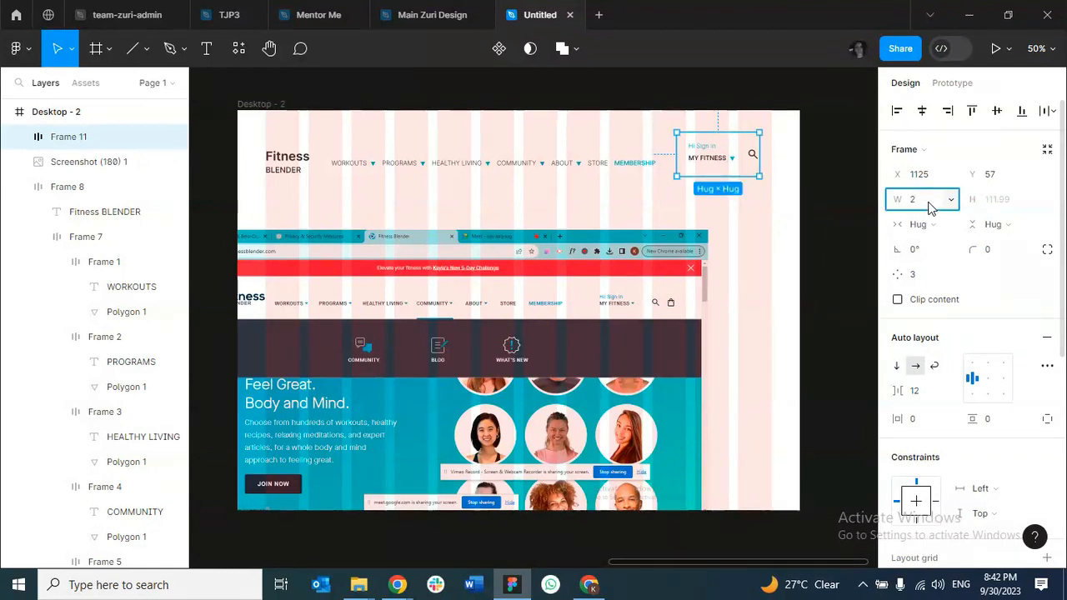
{"action": "key", "text": "Return"}
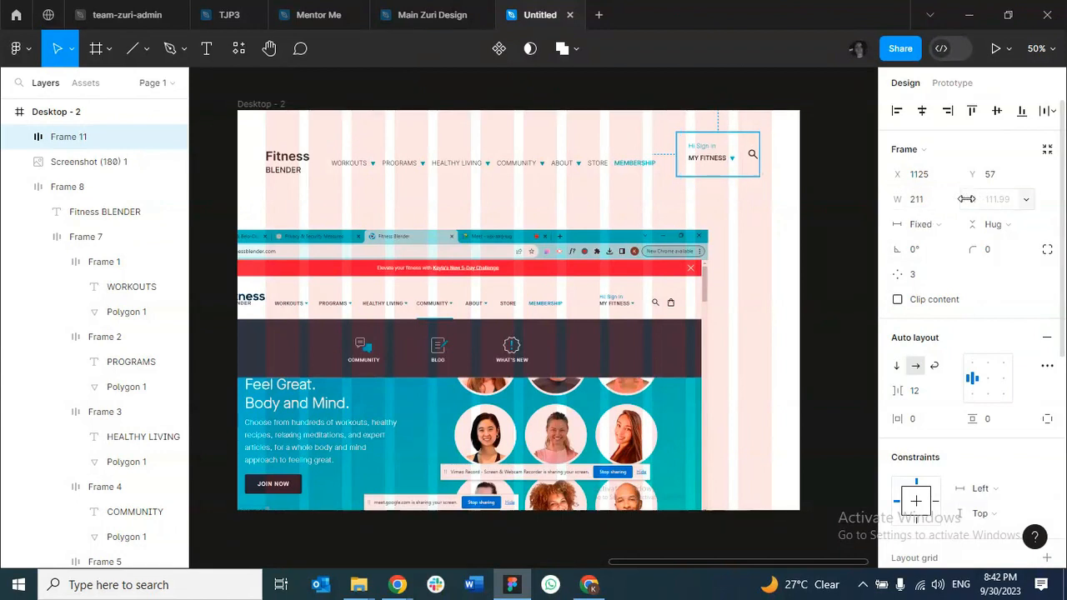
{"action": "left_click", "coordinate": [925, 209]}
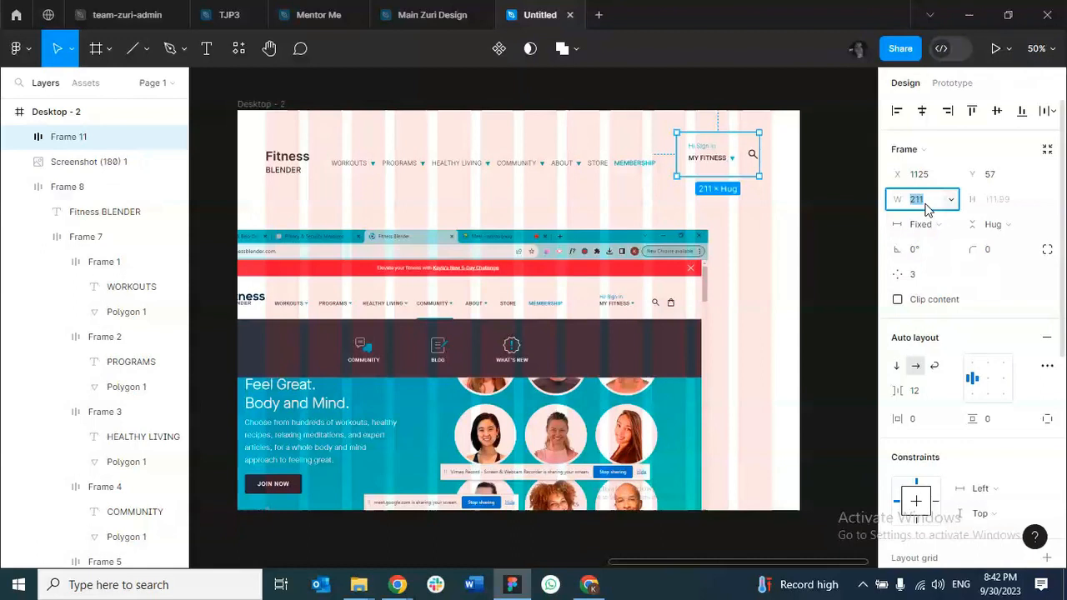
{"action": "key", "text": "Return"}
{"action": "key", "text": "Return"}
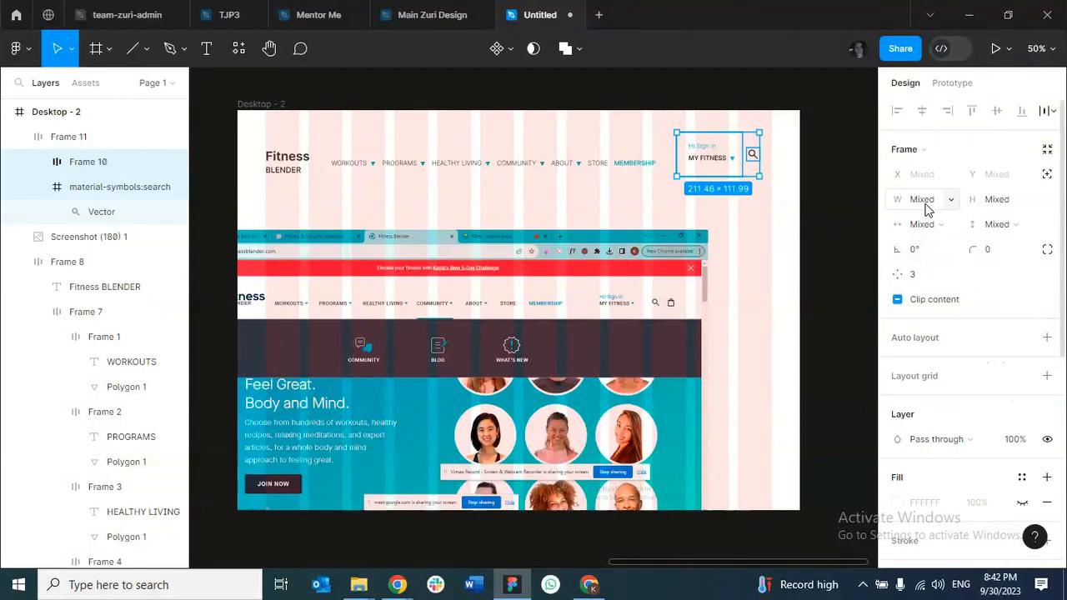
{"action": "left_click", "coordinate": [750, 207]}
{"action": "left_click", "coordinate": [717, 155]}
{"action": "left_click", "coordinate": [999, 205]}
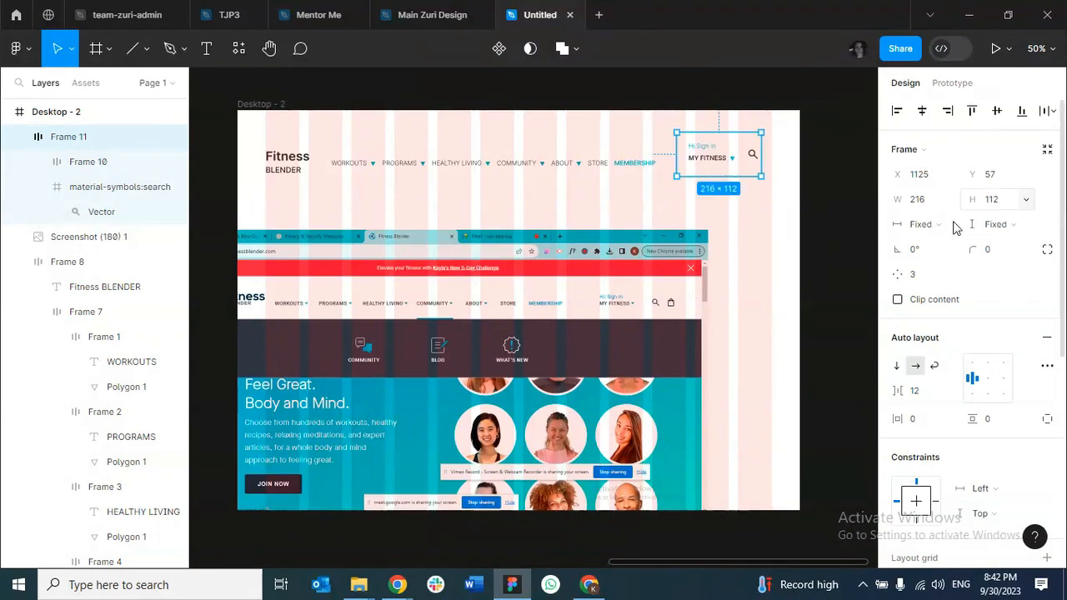
Nudge the resized MY FITNESS and search frame horizontally to X 1152, against the last grid column's outer edge.
{"action": "left_click", "coordinate": [753, 203]}
{"action": "left_click", "coordinate": [730, 166]}
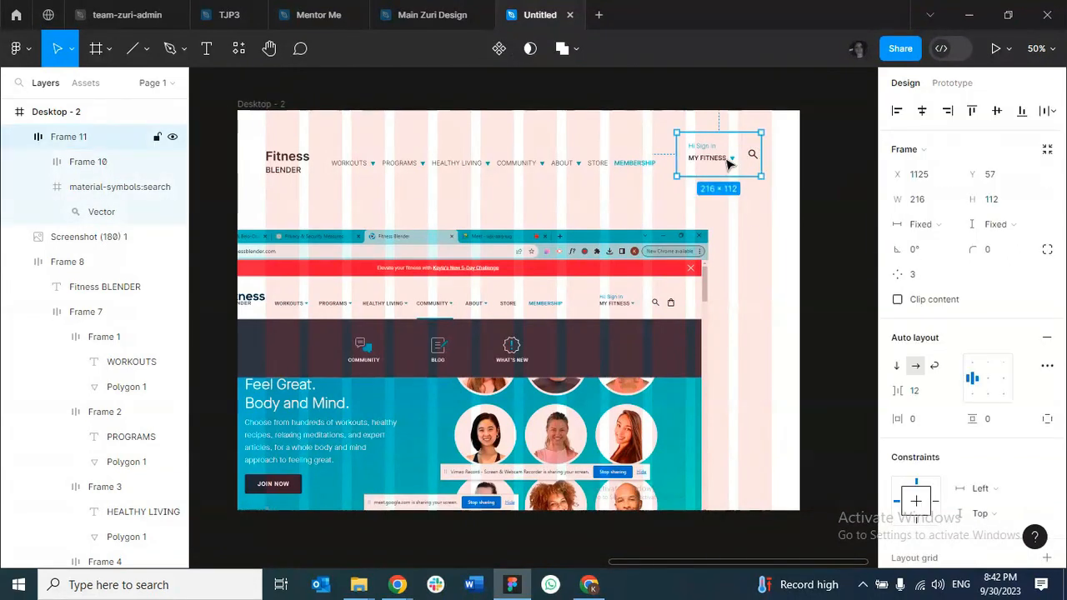
{"action": "key", "text": "alt"}
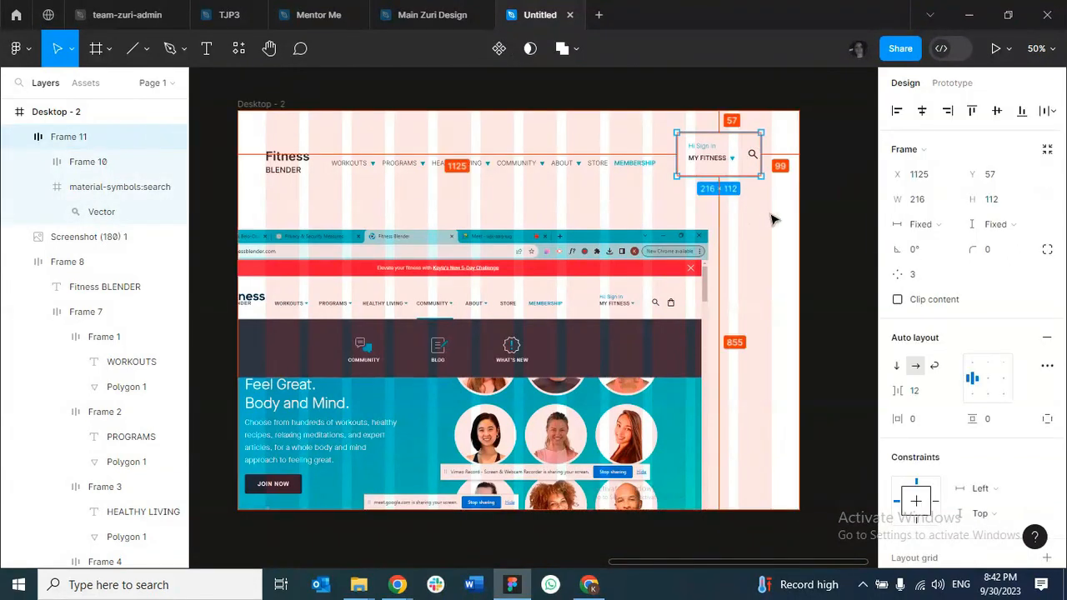
{"action": "key", "text": "alt+Right"}
{"action": "key", "text": "alt+Right"}
{"action": "key", "text": "alt+Right"}
{"action": "key", "text": "alt+Right"}
{"action": "key", "text": "alt+Right"}
{"action": "key", "text": "alt+Right"}
{"action": "key", "text": "alt+Right"}
{"action": "key", "text": "alt+Right"}
{"action": "key", "text": "alt+Right"}
{"action": "key", "text": "alt+Right"}
{"action": "key", "text": "alt+Right"}
{"action": "key", "text": "alt+Right"}
{"action": "key", "text": "alt+Right"}
{"action": "key", "text": "alt+Right"}
{"action": "key", "text": "alt+Right"}
{"action": "key", "text": "alt+Right"}
{"action": "key", "text": "alt+Right"}
{"action": "key", "text": "alt+Right"}
{"action": "key", "text": "alt+Right"}
{"action": "key", "text": "alt+Right"}
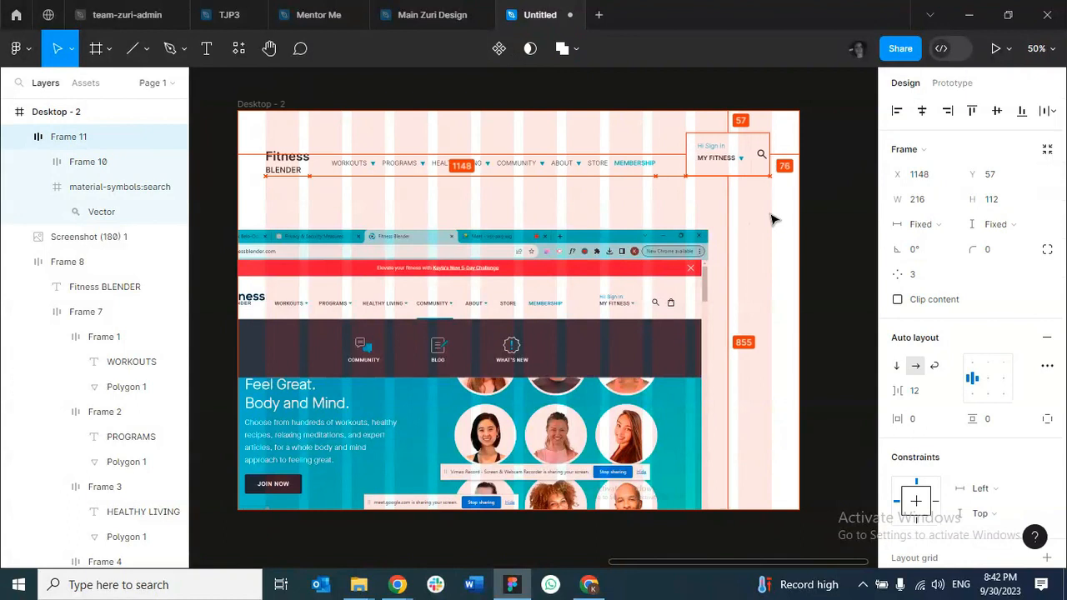
{"action": "key", "text": "alt+Right"}
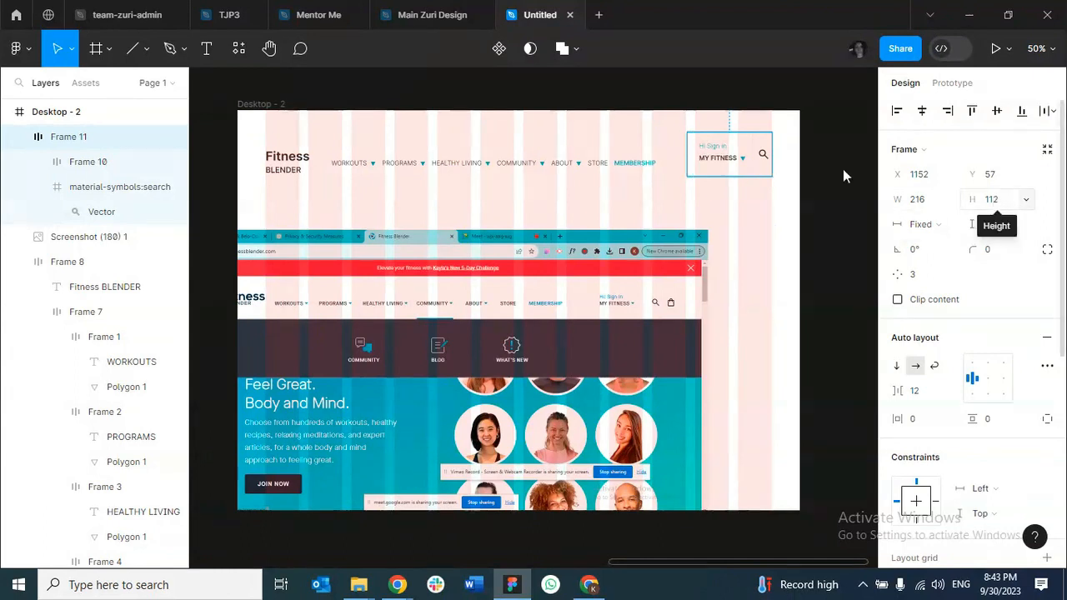
Combine the logo-and-menu frame with the MY FITNESS frame in one auto layout, aligned left and vertically centred, and check its edge distances.
{"action": "left_click", "coordinate": [560, 168], "text": "shift"}
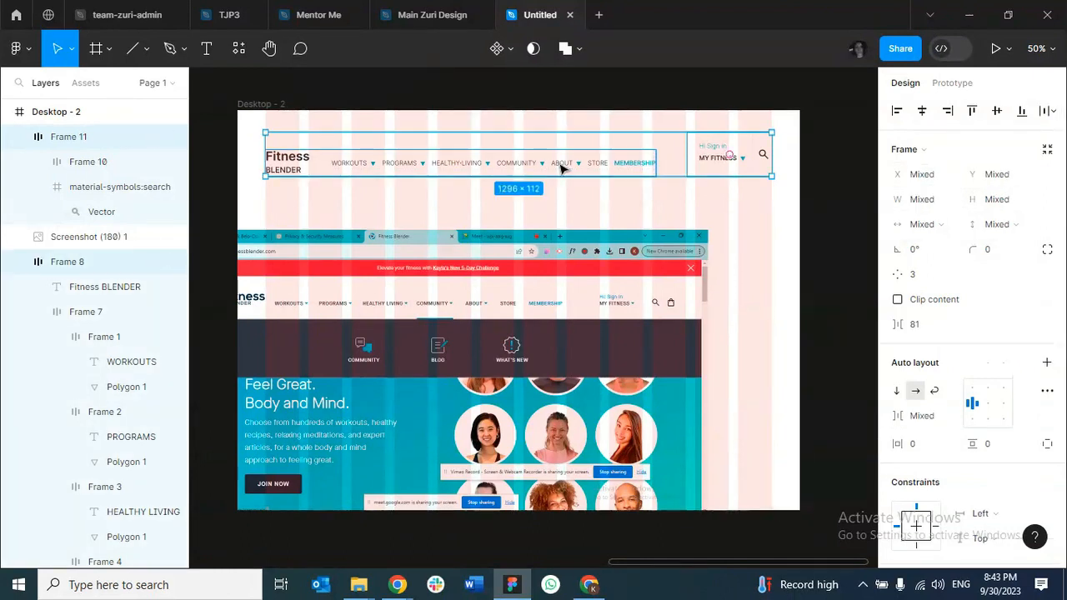
{"action": "key", "text": "shift+a"}
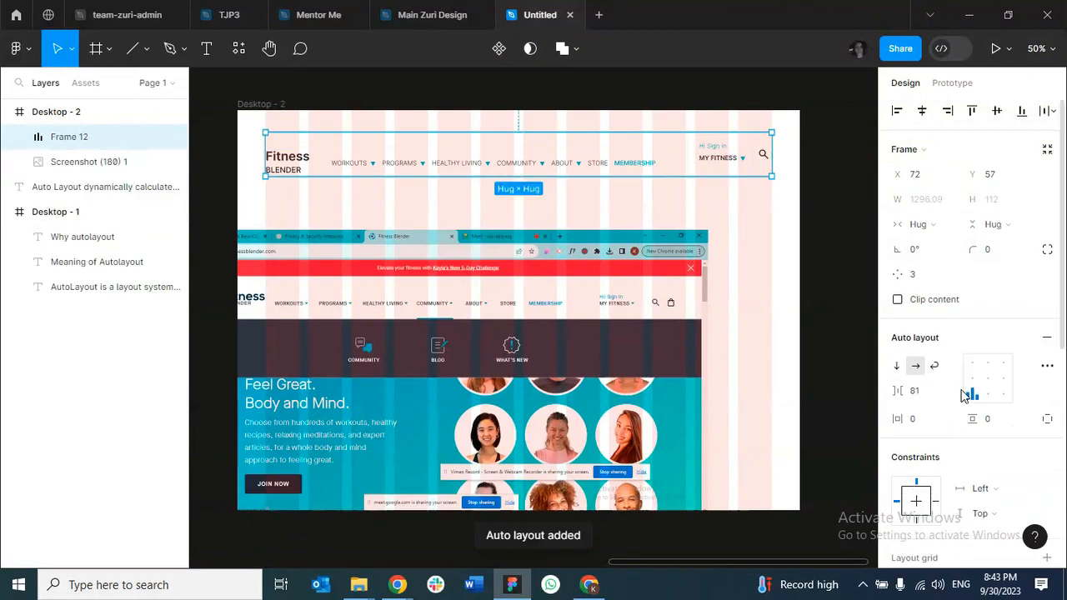
{"action": "left_click", "coordinate": [972, 380]}
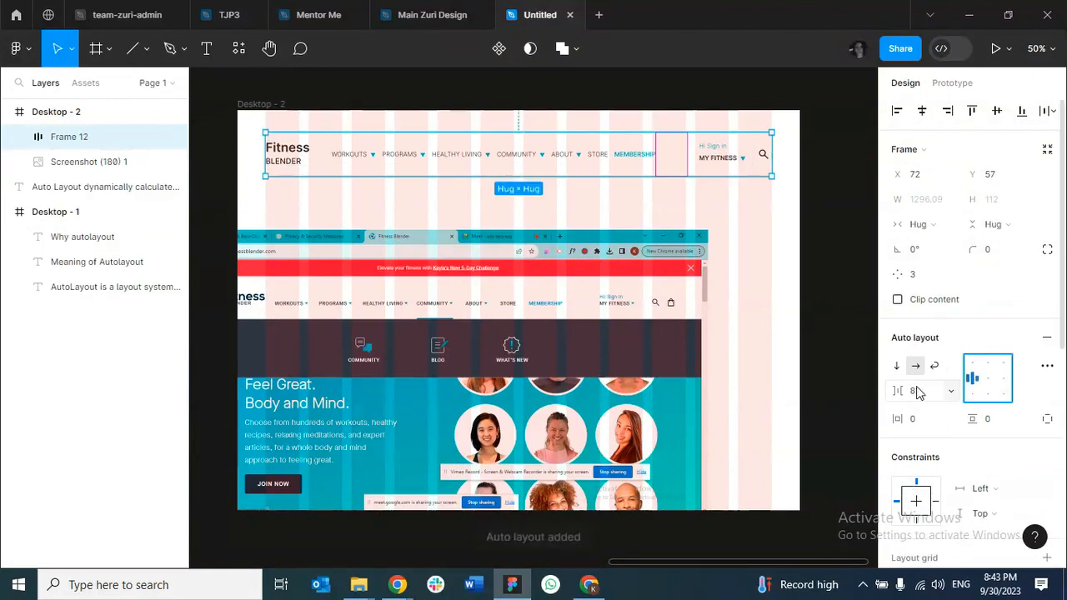
{"action": "key", "text": "alt"}
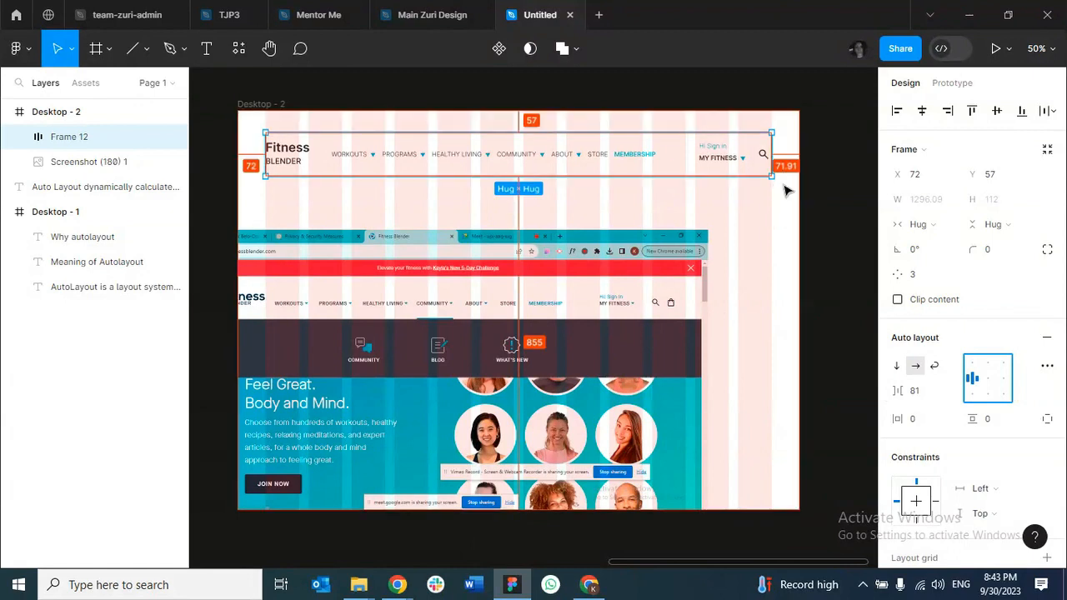
Ungroup the combined navigation bar frame back into its two separate frames.
{"action": "right_click", "coordinate": [716, 160]}
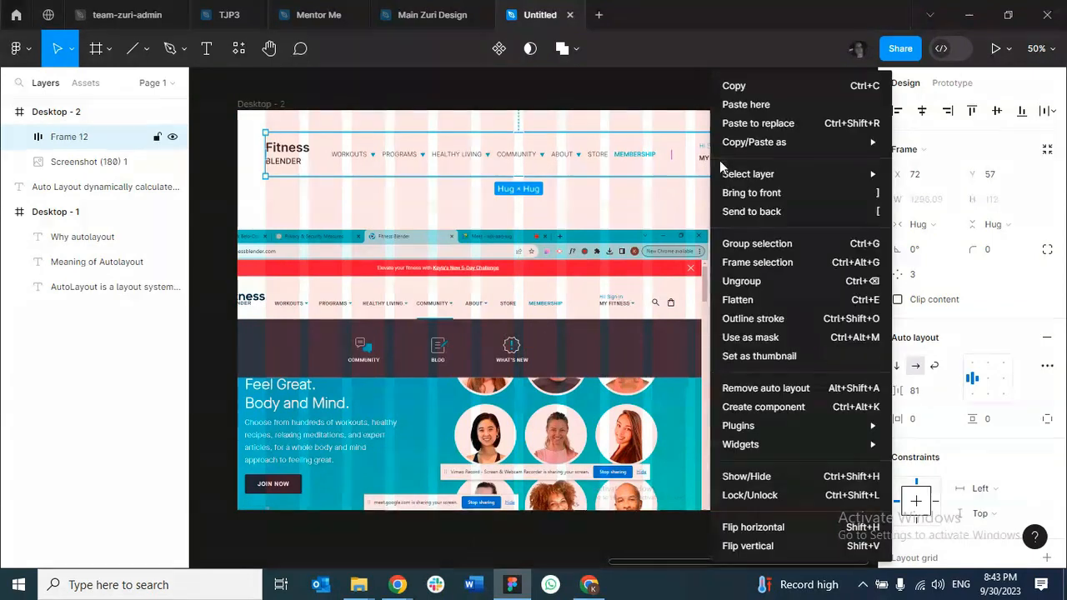
{"action": "left_click", "coordinate": [737, 281]}
{"action": "left_click", "coordinate": [671, 192]}
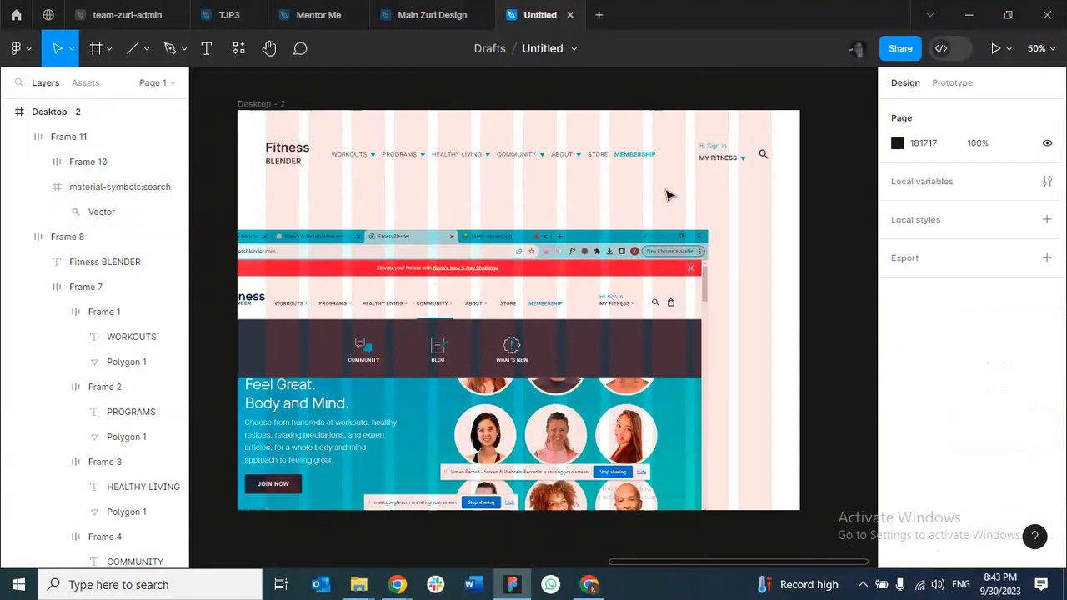
Set the logo-and-menu frame's width to a fixed 1000.
{"action": "left_click", "coordinate": [457, 150]}
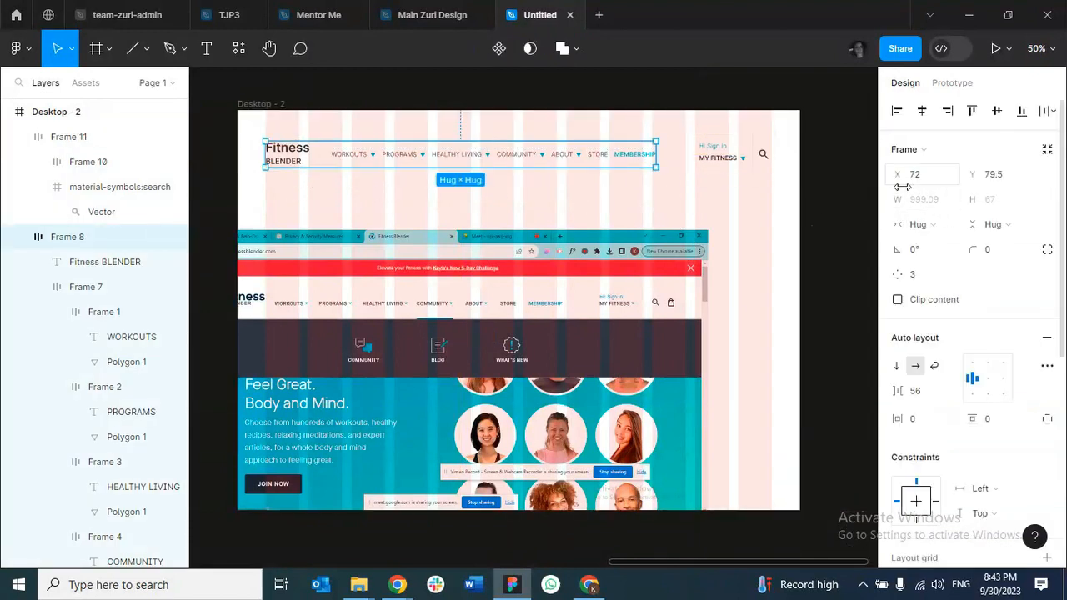
{"action": "left_click", "coordinate": [929, 208]}
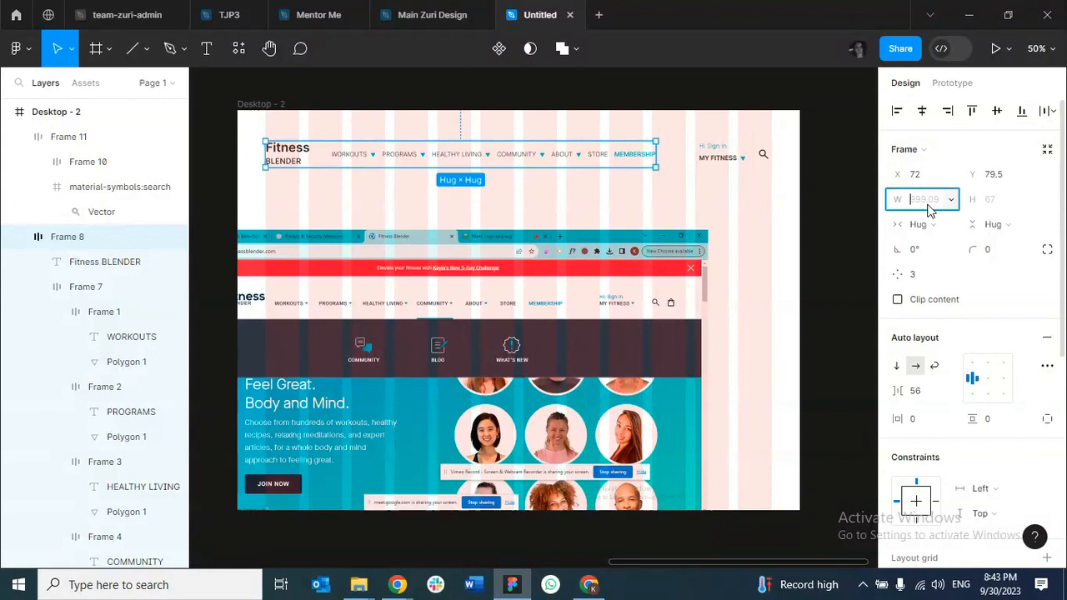
{"action": "type", "text": "1000"}
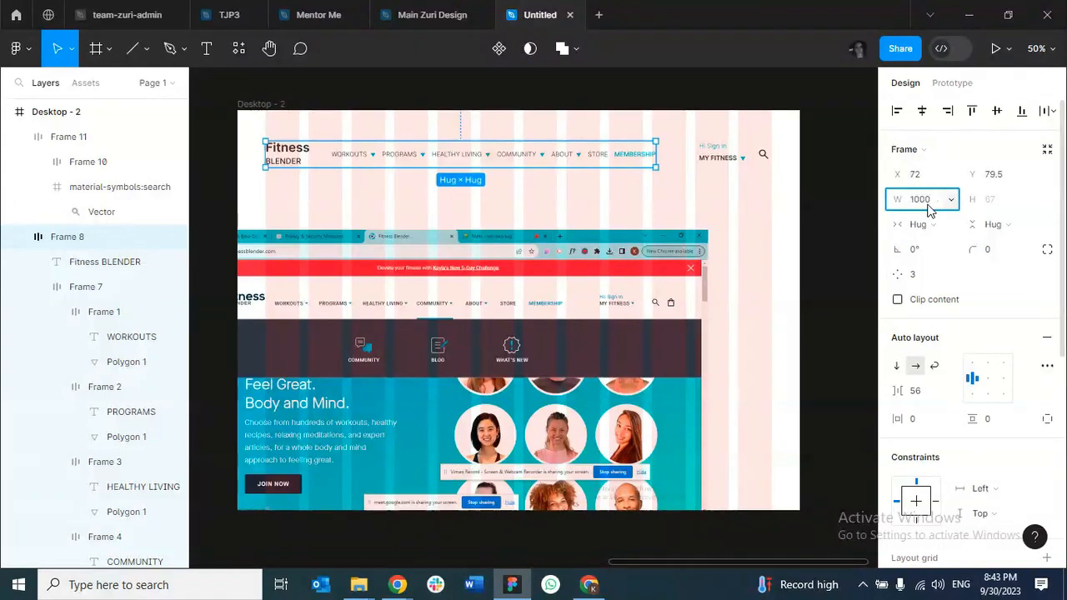
{"action": "key", "text": "Return"}
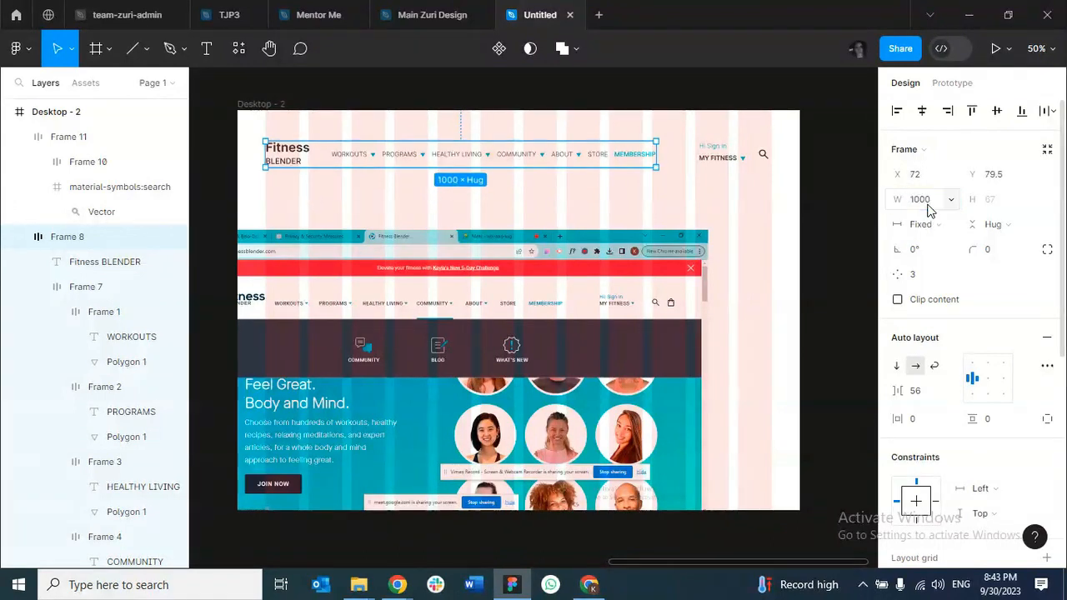
Combine the MY FITNESS and search frame with the 1000-wide logo-and-menu frame in a horizontal auto layout with 80 spacing.
{"action": "left_click", "coordinate": [724, 203]}
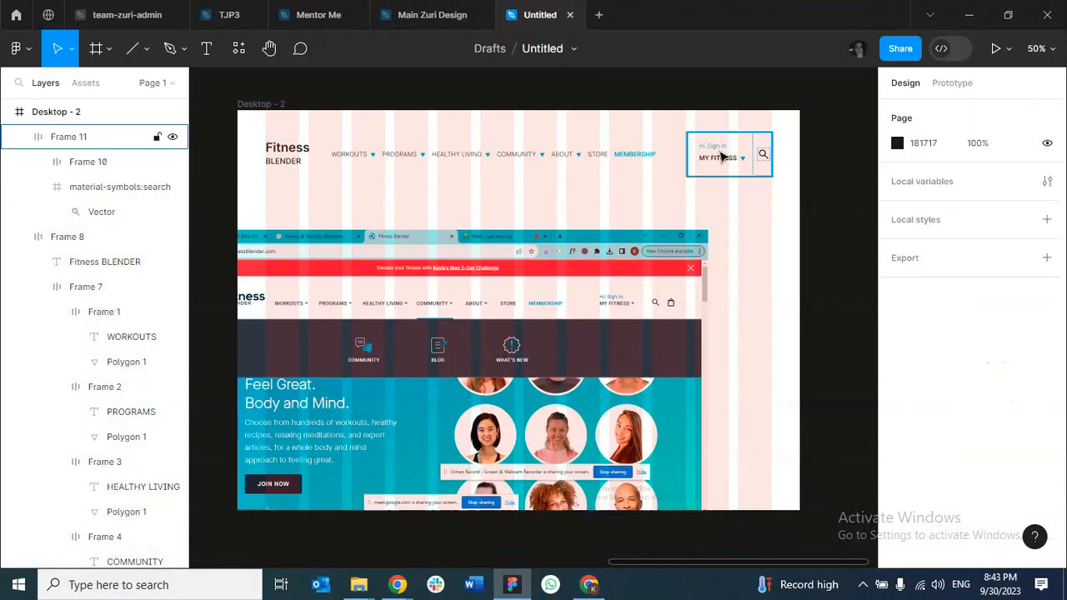
{"action": "left_click", "coordinate": [724, 158]}
{"action": "left_click", "coordinate": [514, 155], "text": "shift"}
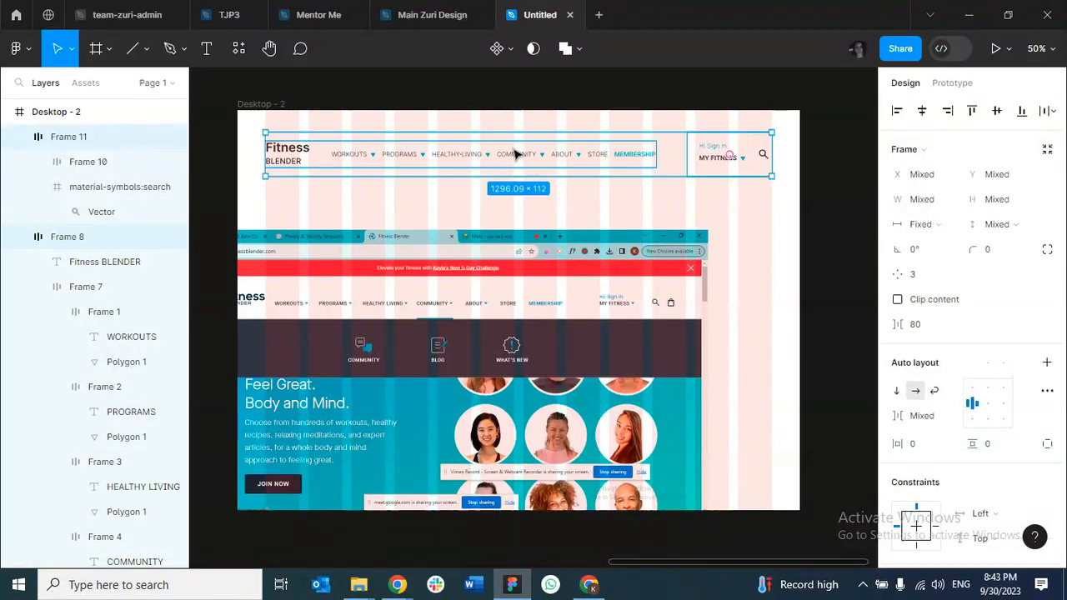
{"action": "key", "text": "shift+a"}
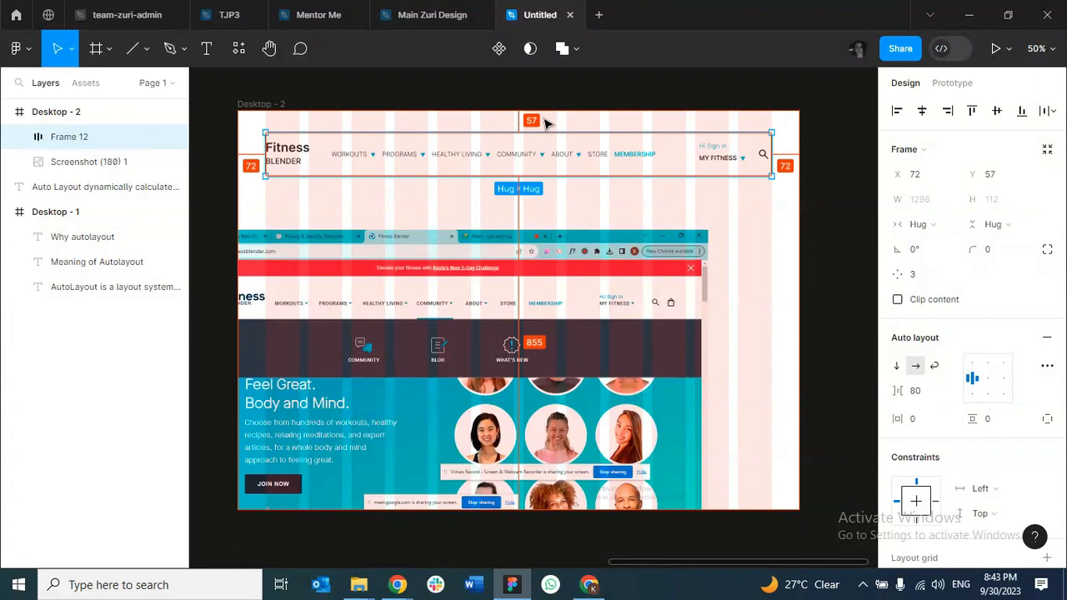
Check the combined navigation bar's edge distances and nudge it up about 25 px toward the upper edge of Desktop - 2.
{"action": "key", "text": "alt"}
{"action": "key", "text": "alt+Up"}
{"action": "key", "text": "alt+Up"}
{"action": "key", "text": "alt+Up"}
{"action": "key", "text": "alt+Up"}
{"action": "key", "text": "alt+Up"}
{"action": "key", "text": "alt+Up"}
{"action": "key", "text": "alt+Up"}
{"action": "key", "text": "alt+Up"}
{"action": "key", "text": "alt+Up"}
{"action": "key", "text": "alt+Up"}
{"action": "key", "text": "alt+Up"}
{"action": "key", "text": "alt+Up"}
{"action": "key", "text": "alt+Up"}
{"action": "key", "text": "alt+Up"}
{"action": "key", "text": "alt+Up"}
{"action": "key", "text": "alt+Up"}
{"action": "key", "text": "alt+Up"}
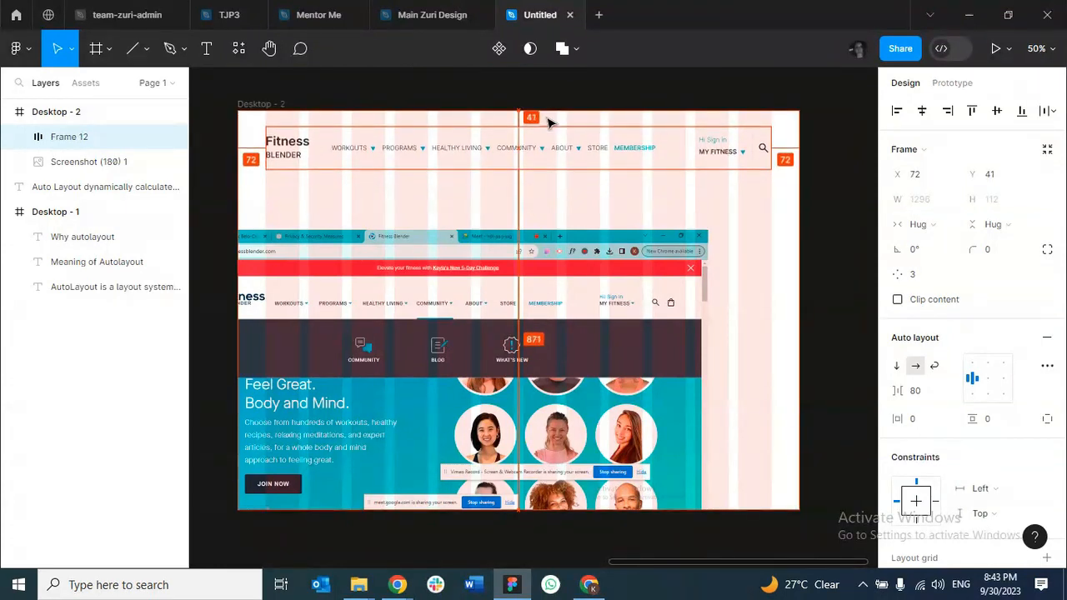
{"action": "key", "text": "alt"}
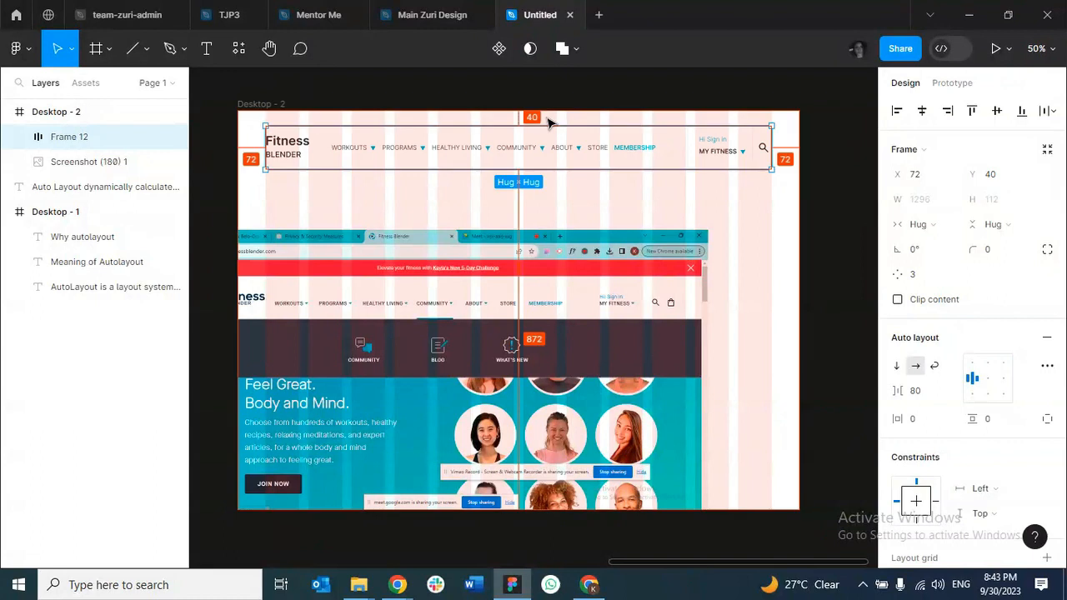
{"action": "key", "text": "alt+Up"}
{"action": "key", "text": "alt+Up"}
{"action": "key", "text": "alt+Up"}
{"action": "key", "text": "alt+Up"}
{"action": "key", "text": "alt+Up"}
{"action": "key", "text": "alt+Up"}
{"action": "key", "text": "alt+Up"}
{"action": "key", "text": "alt+Up"}
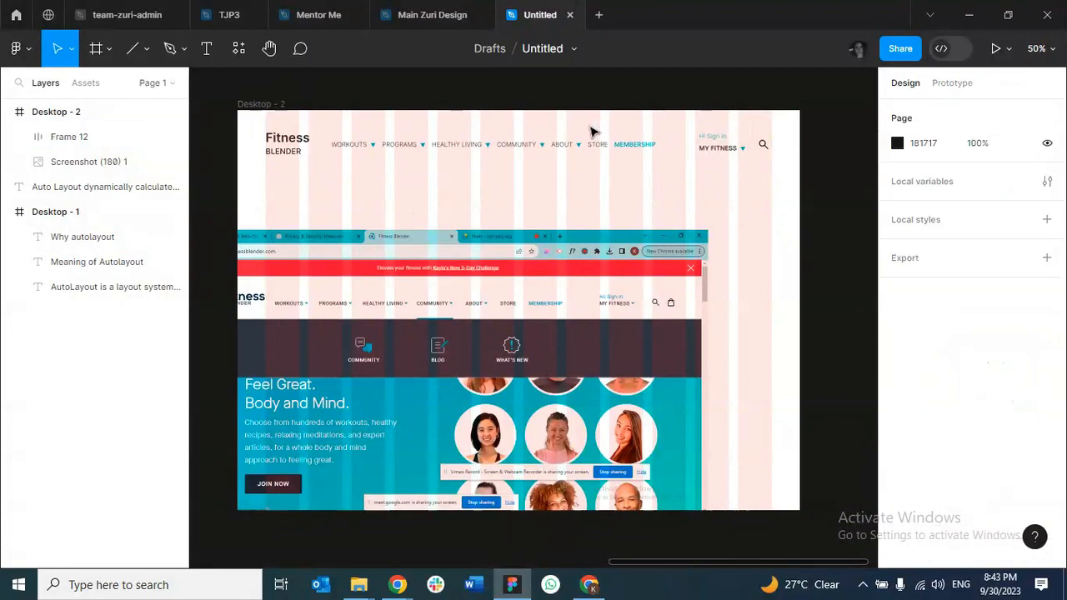
Set the spacing between the menu items, from WORKOUTS to MEMBERSHIP, to 20.
{"action": "double_click", "coordinate": [573, 145]}
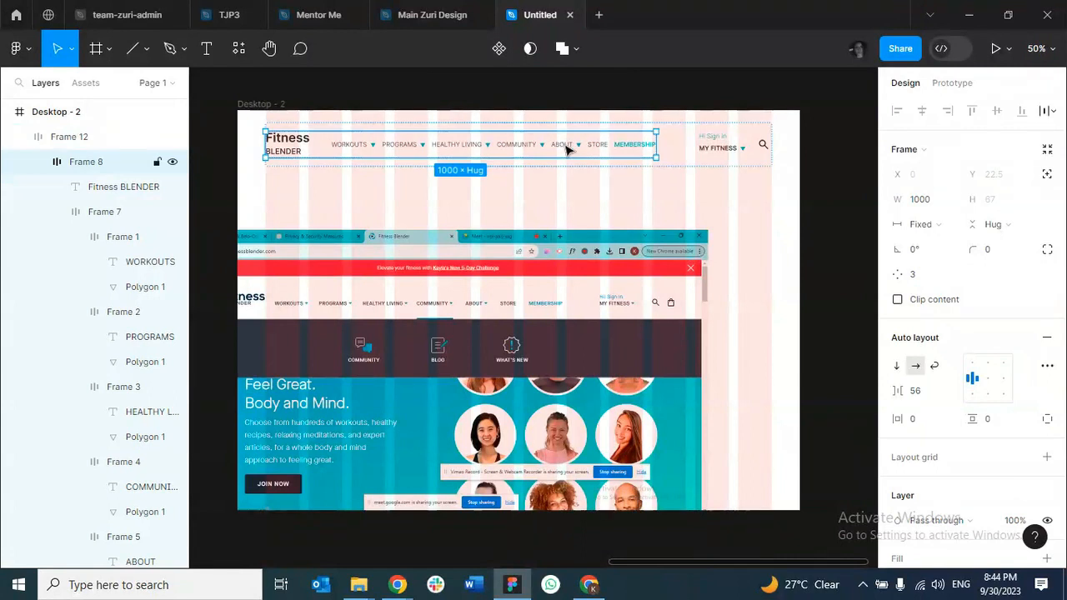
{"action": "left_click", "coordinate": [566, 148]}
{"action": "left_click_drag", "start_coordinate": [902, 395], "coordinate": [911, 400]}
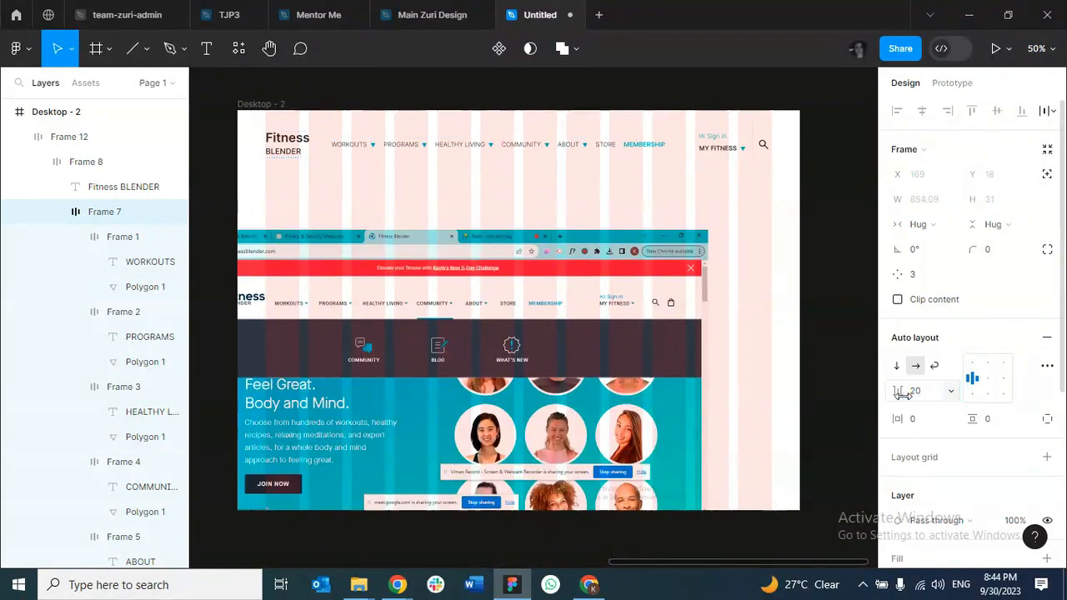
{"action": "left_click", "coordinate": [633, 208]}
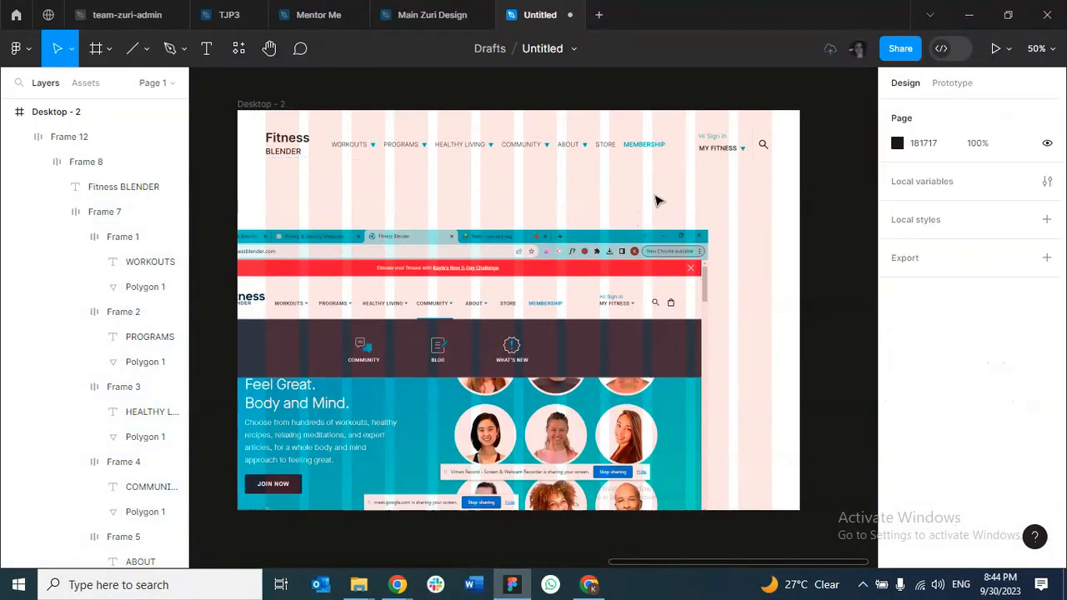
Move the website screenshot to X 0, Y 344 so its whole header shows below the navigation bar.
{"action": "scroll", "coordinate": [583, 300], "scroll_direction": "down", "scroll_amount": 2}
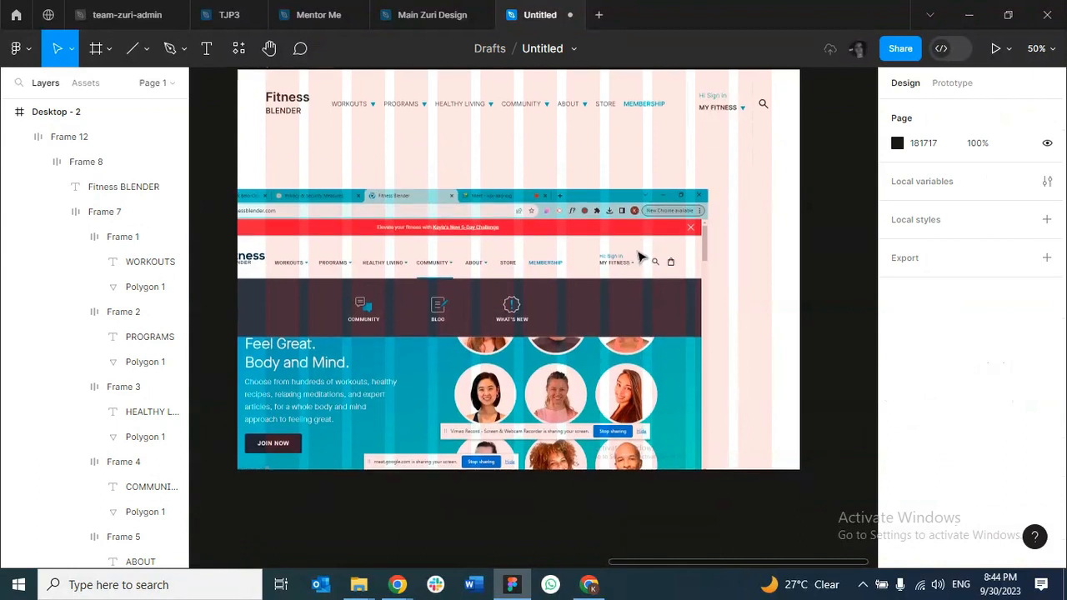
{"action": "left_click_drag", "start_coordinate": [558, 325], "coordinate": [620, 340]}
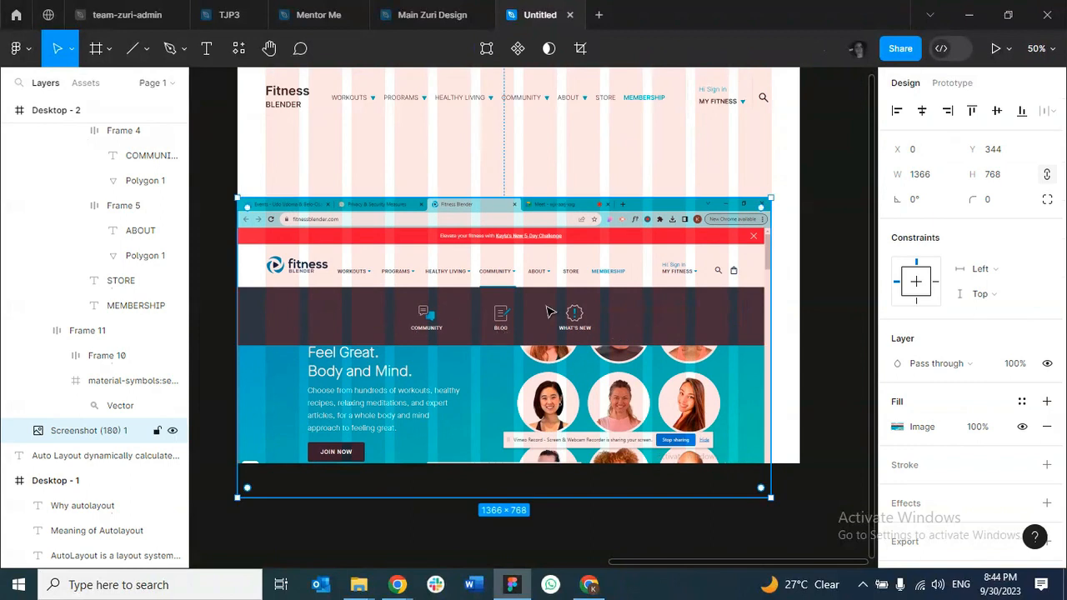
Rename the Desktop - 2 frame as Landing page.
{"action": "scroll", "coordinate": [242, 194], "scroll_direction": "up", "scroll_amount": 3}
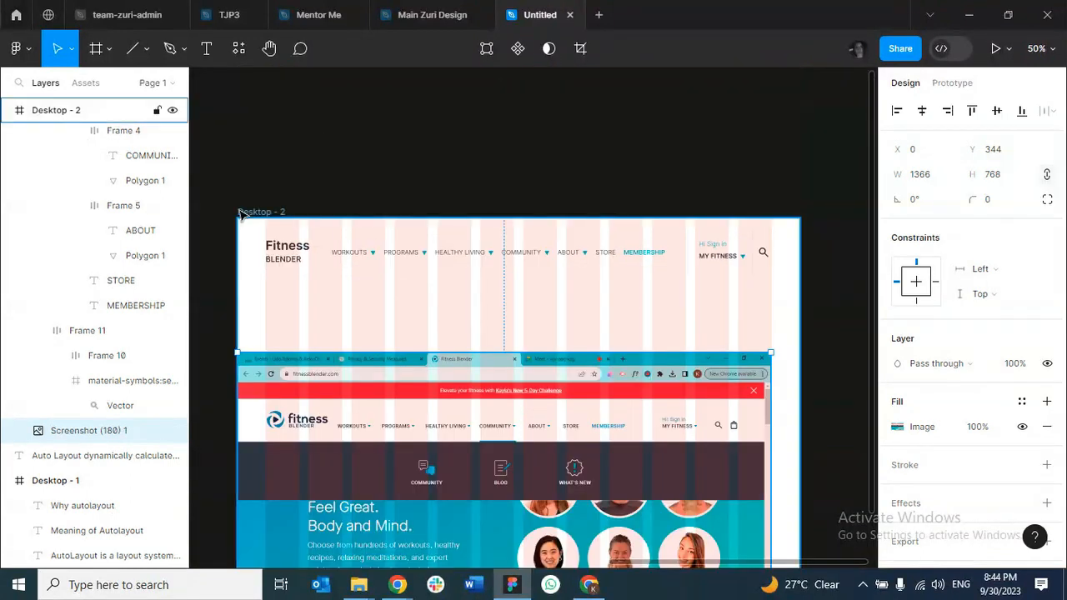
{"action": "double_click", "coordinate": [261, 213]}
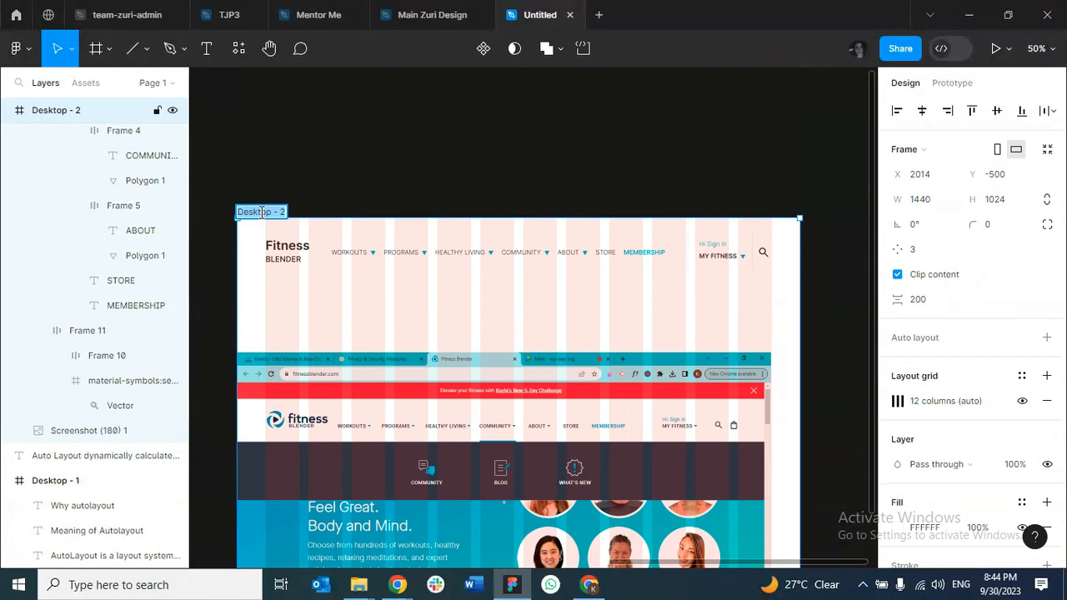
{"action": "key", "text": "BackSpace"}
{"action": "type", "text": "Landing page"}
{"action": "key", "text": "Return"}
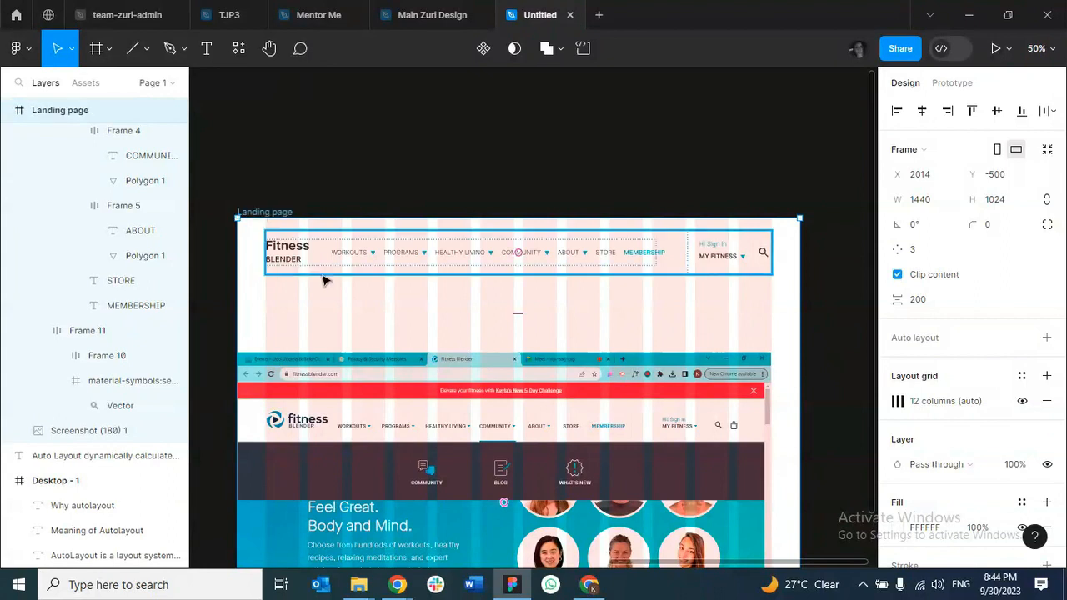
Hide the Landing page frame's 12-column layout grid and clear the selection.
{"action": "scroll", "coordinate": [512, 350], "scroll_direction": "down", "scroll_amount": 4}
{"action": "scroll", "coordinate": [517, 196], "scroll_direction": "up", "scroll_amount": 2}
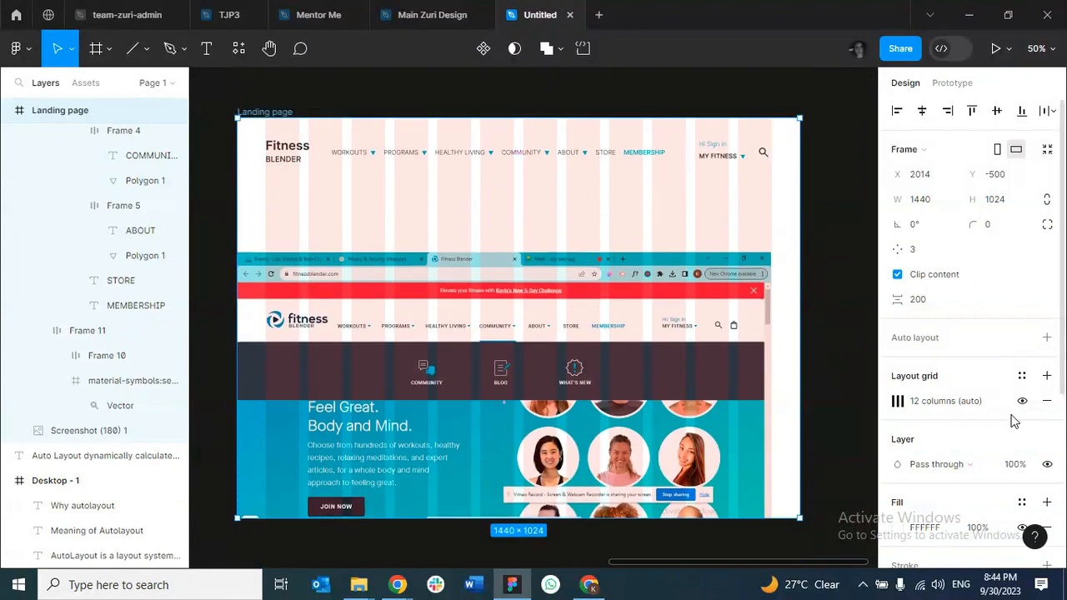
{"action": "left_click", "coordinate": [1022, 401]}
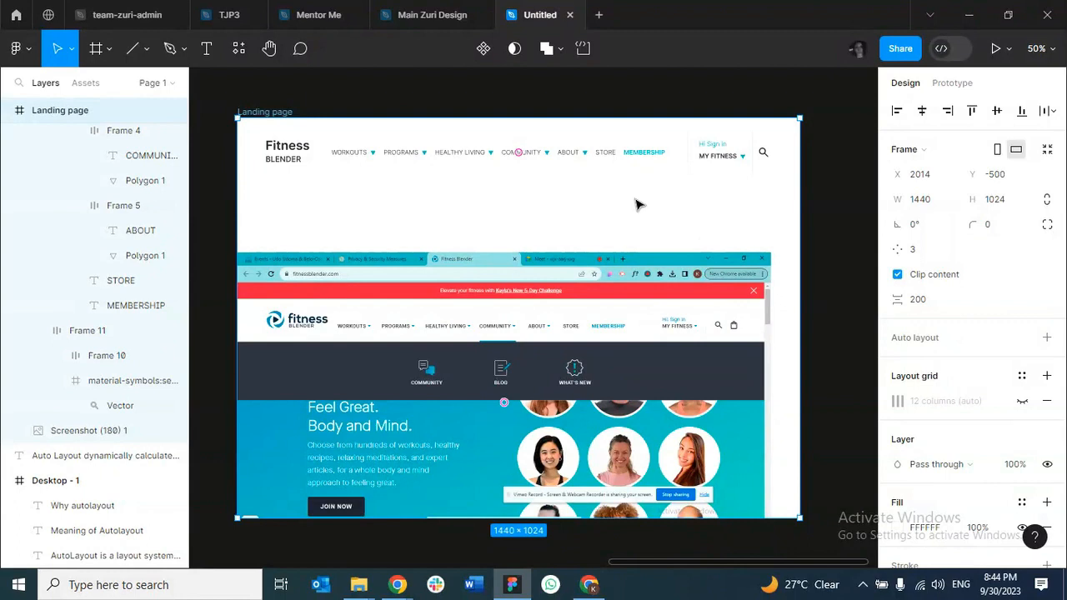
{"action": "key", "text": "Escape"}
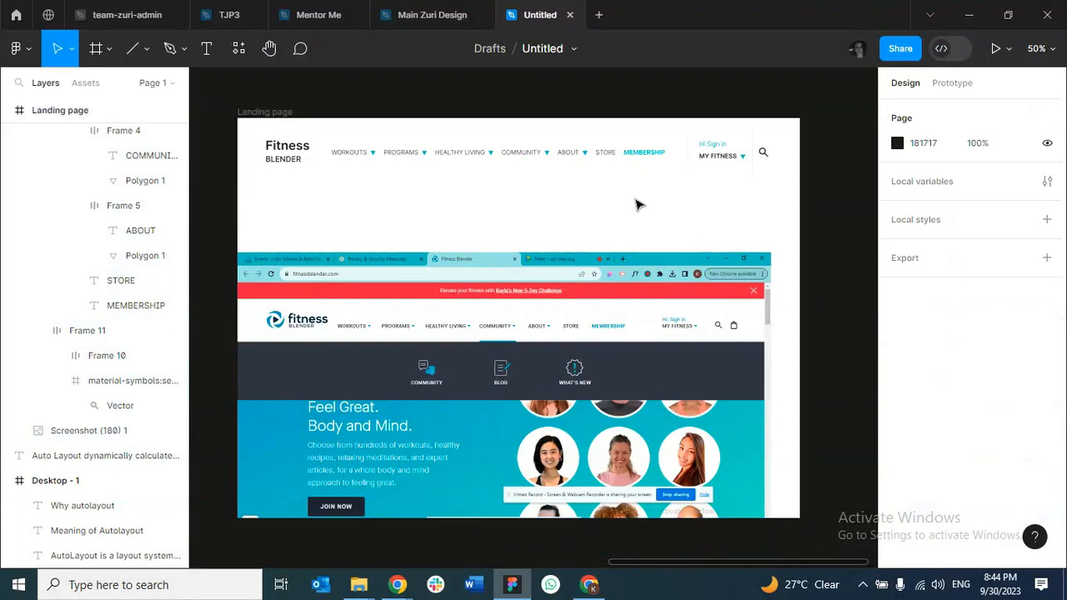
Move the website screenshot down to X -64, Y 534, freeing space under the navigation bar.
{"action": "scroll", "coordinate": [623, 238], "scroll_direction": "down", "scroll_amount": 1}
{"action": "scroll", "coordinate": [623, 238], "scroll_direction": "down", "scroll_amount": 1}
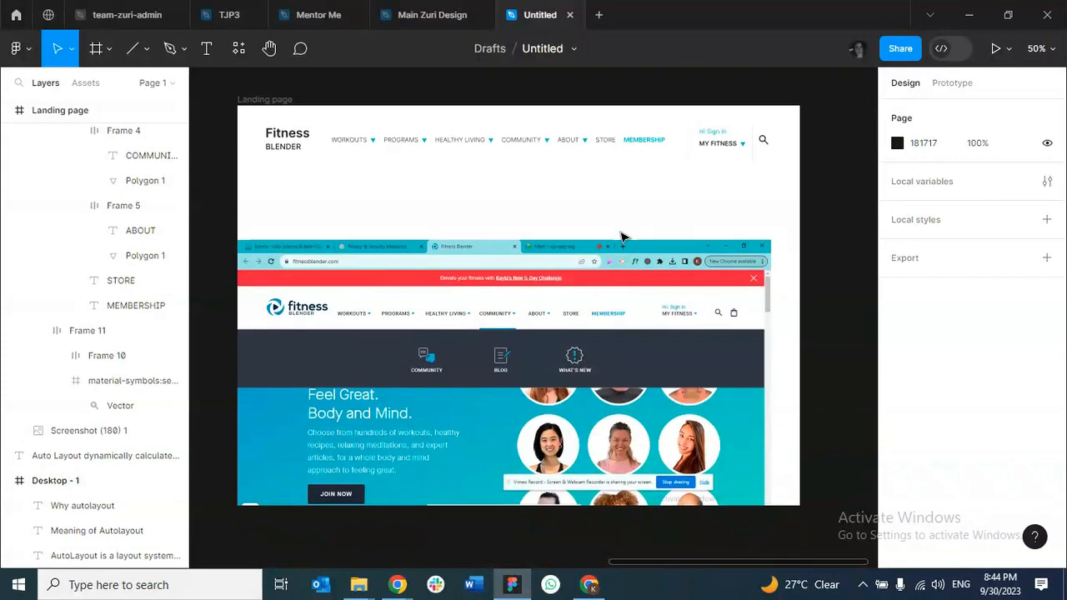
{"action": "scroll", "coordinate": [336, 414], "scroll_direction": "down", "scroll_amount": 4}
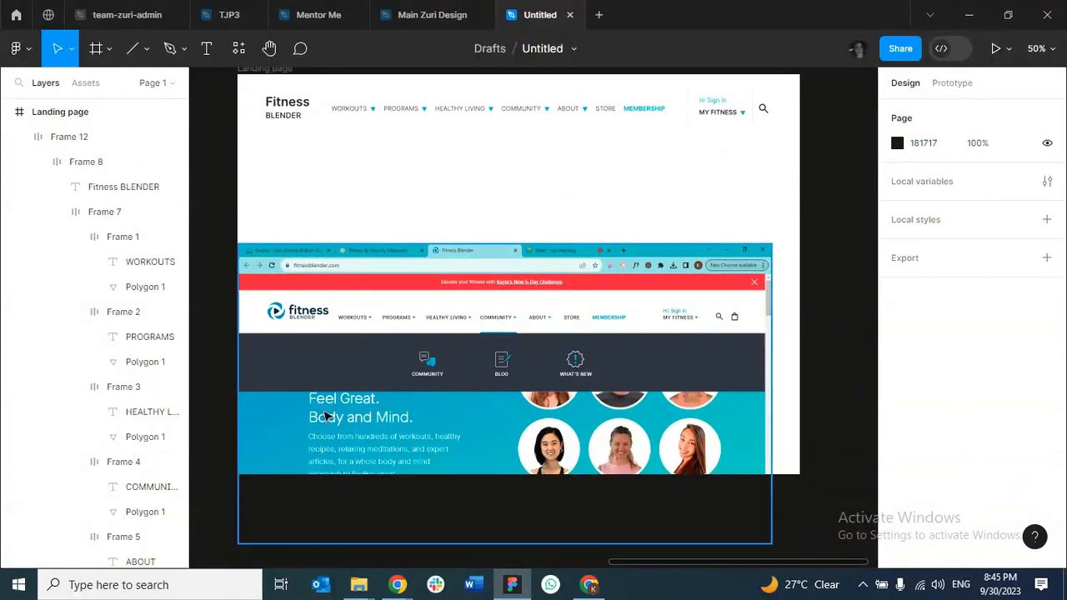
{"action": "left_click_drag", "start_coordinate": [350, 386], "coordinate": [324, 424]}
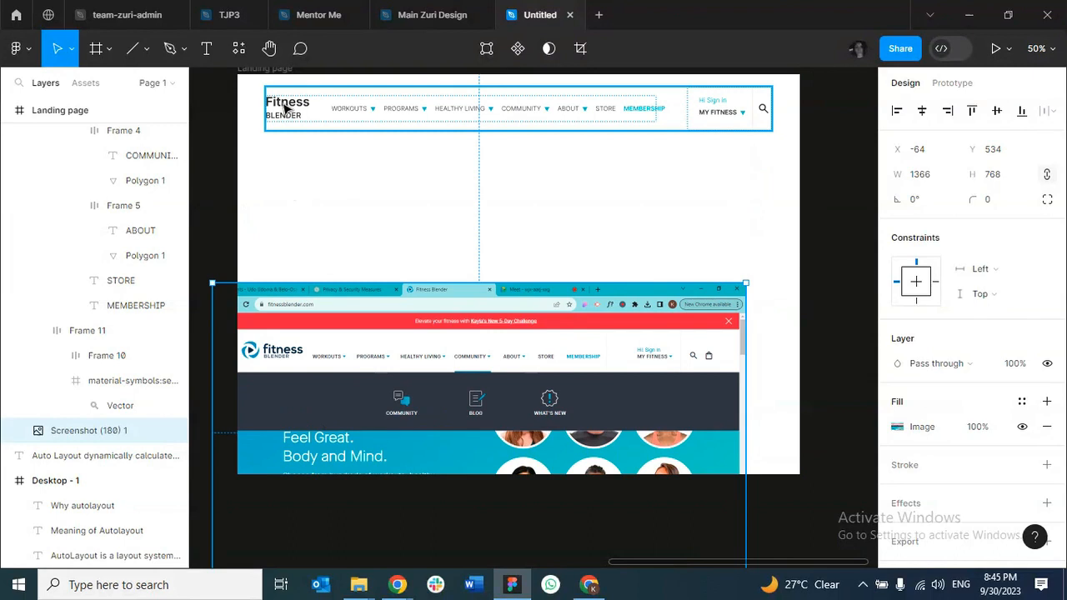
Duplicate the Fitness BLENDER logo text and place the copy below the navigation bar at X 128, Y 226.
{"action": "double_click", "coordinate": [284, 104]}
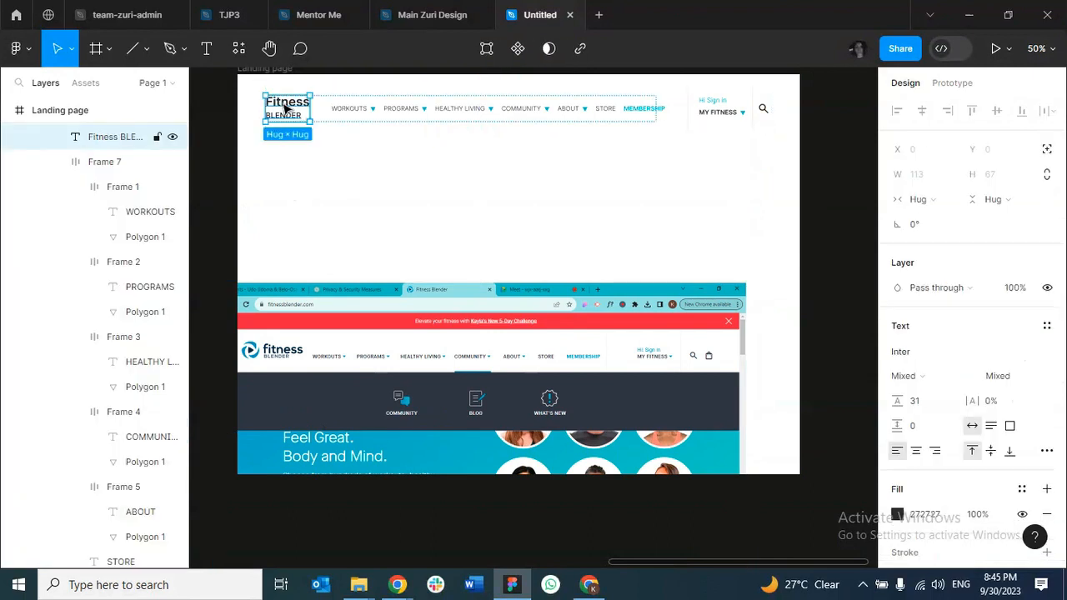
{"action": "key", "text": "ctrl+d"}
{"action": "left_click_drag", "start_coordinate": [358, 109], "coordinate": [314, 176]}
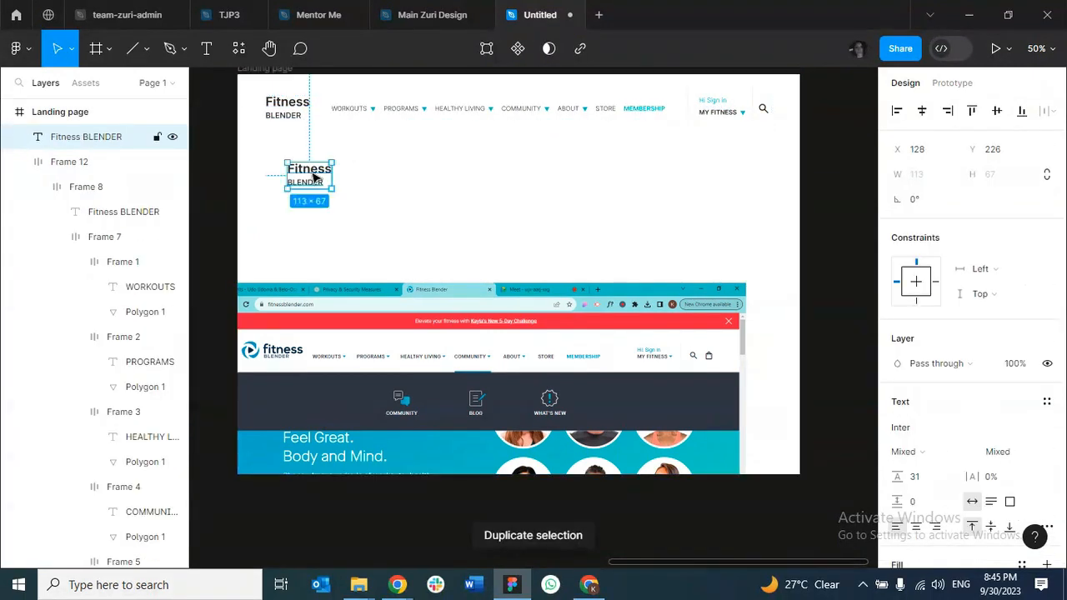
Remove the line break before BLENDER in the copied logo text so both words share one line.
{"action": "double_click", "coordinate": [289, 181]}
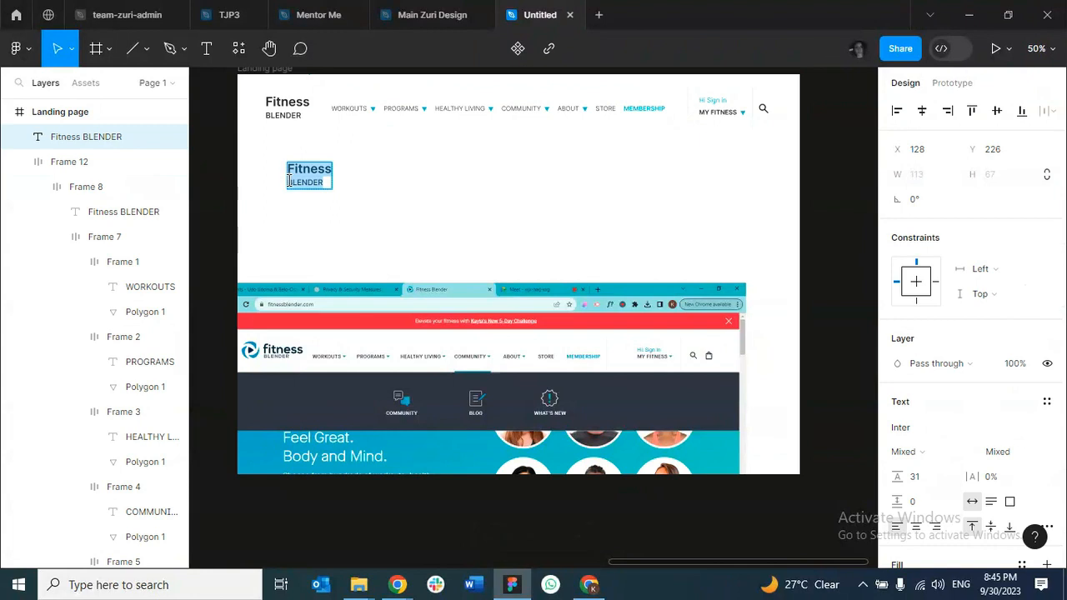
{"action": "left_click", "coordinate": [289, 181]}
{"action": "key", "text": "BackSpace"}
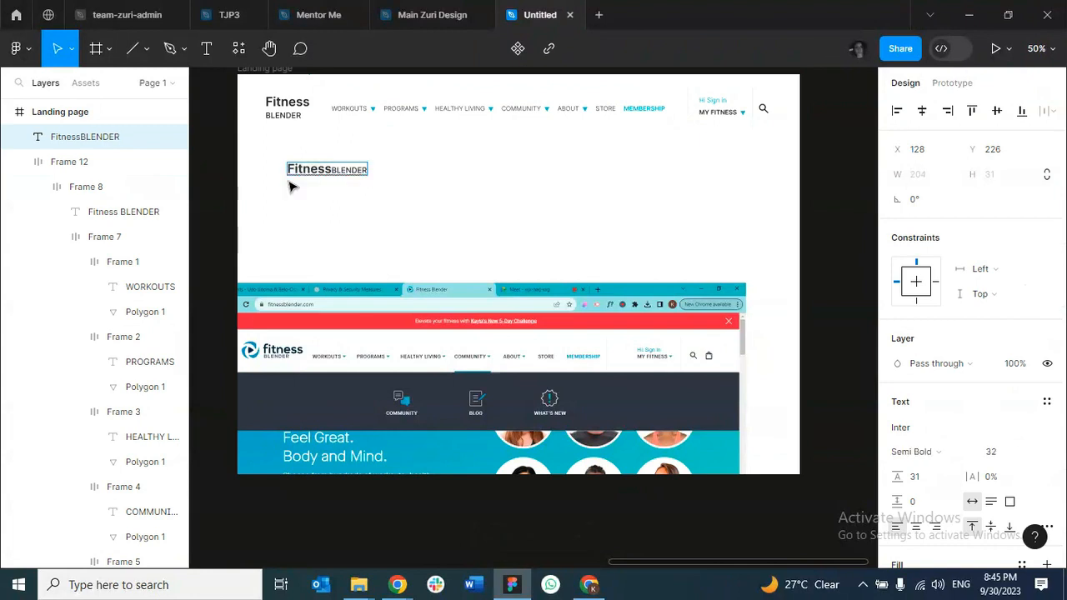
Move the one-line FitnessBLENDER text below the header to X 136, Y 226 and deselect it.
{"action": "key", "text": "Escape"}
{"action": "left_click_drag", "start_coordinate": [290, 186], "coordinate": [292, 181]}
{"action": "left_click", "coordinate": [333, 181]}
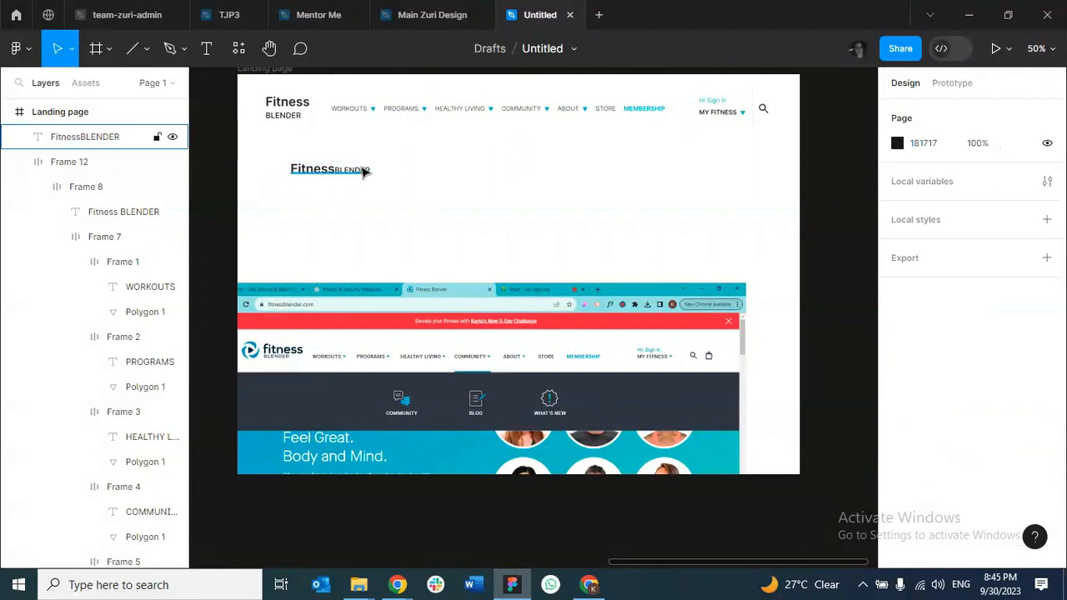
Replace the FitnessBLENDER text below the header with "Feel Great.".
{"action": "left_click", "coordinate": [364, 171]}
{"action": "double_click", "coordinate": [360, 175]}
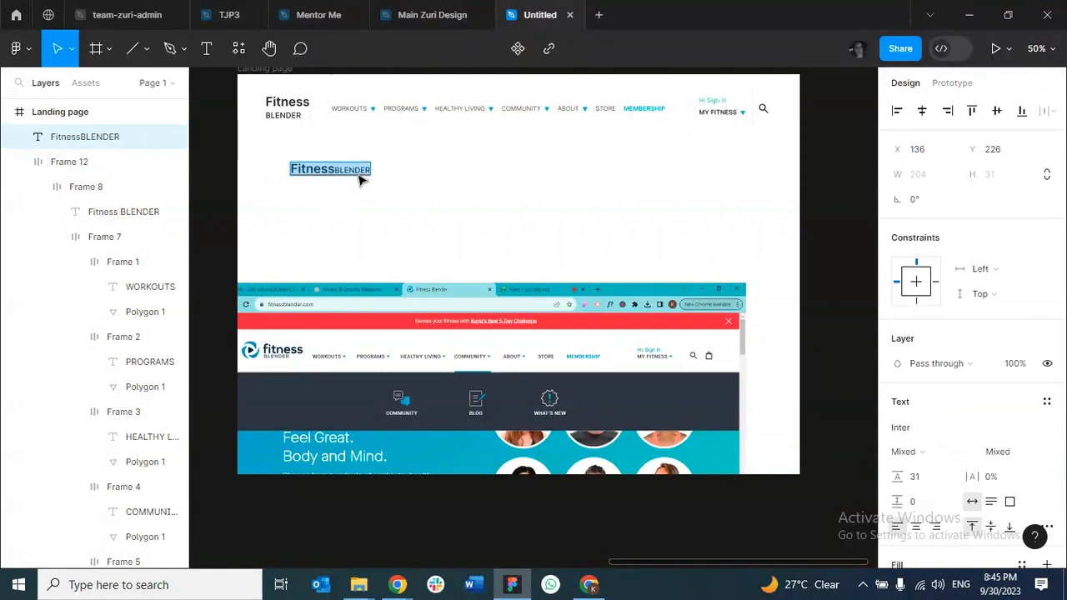
{"action": "left_click", "coordinate": [366, 169]}
{"action": "key", "text": "BackSpace"}
{"action": "key", "text": "BackSpace"}
{"action": "key", "text": "BackSpace"}
{"action": "key", "text": "BackSpace"}
{"action": "key", "text": "BackSpace"}
{"action": "key", "text": "BackSpace"}
{"action": "key", "text": "BackSpace"}
{"action": "key", "text": "BackSpace"}
{"action": "key", "text": "BackSpace"}
{"action": "key", "text": "BackSpace"}
{"action": "key", "text": "BackSpace"}
{"action": "key", "text": "BackSpace"}
{"action": "key", "text": "BackSpace"}
{"action": "key", "text": "BackSpace"}
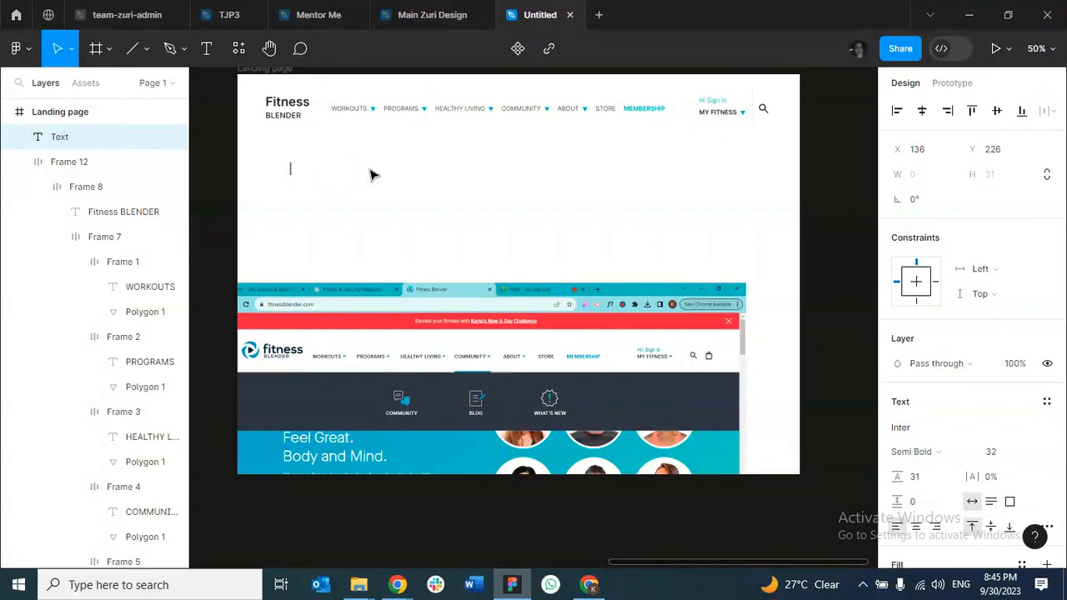
{"action": "type", "text": "f"}
{"action": "key", "text": "BackSpace"}
{"action": "type", "text": "F"}
{"action": "key", "text": "BackSpace"}
{"action": "type", "text": "Feel G"}
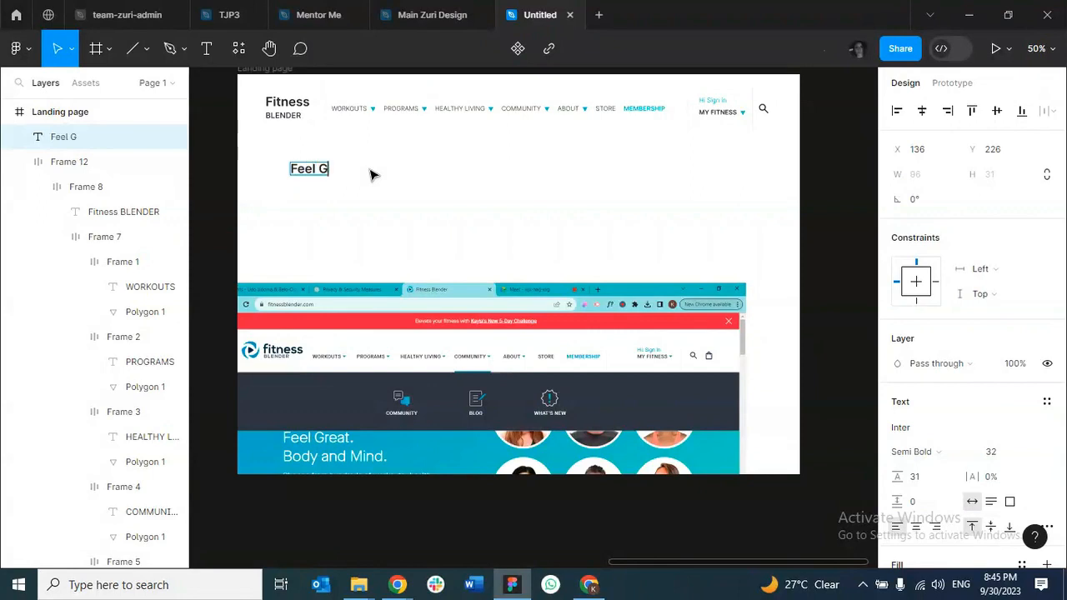
{"action": "type", "text": "reat"}
{"action": "type", "text": " B"}
{"action": "key", "text": "BackSpace"}
{"action": "type", "text": "."}
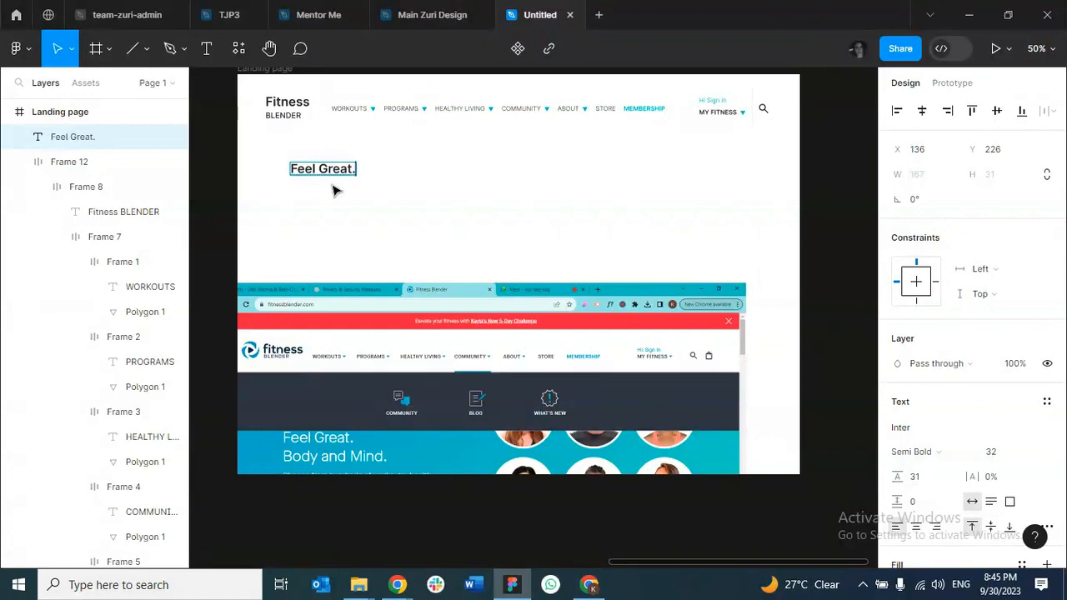
{"action": "key", "text": "Escape"}
Duplicate the "Feel Great." text and move the copy 50 px down to Y 276.
{"action": "key", "text": "ctrl+d"}
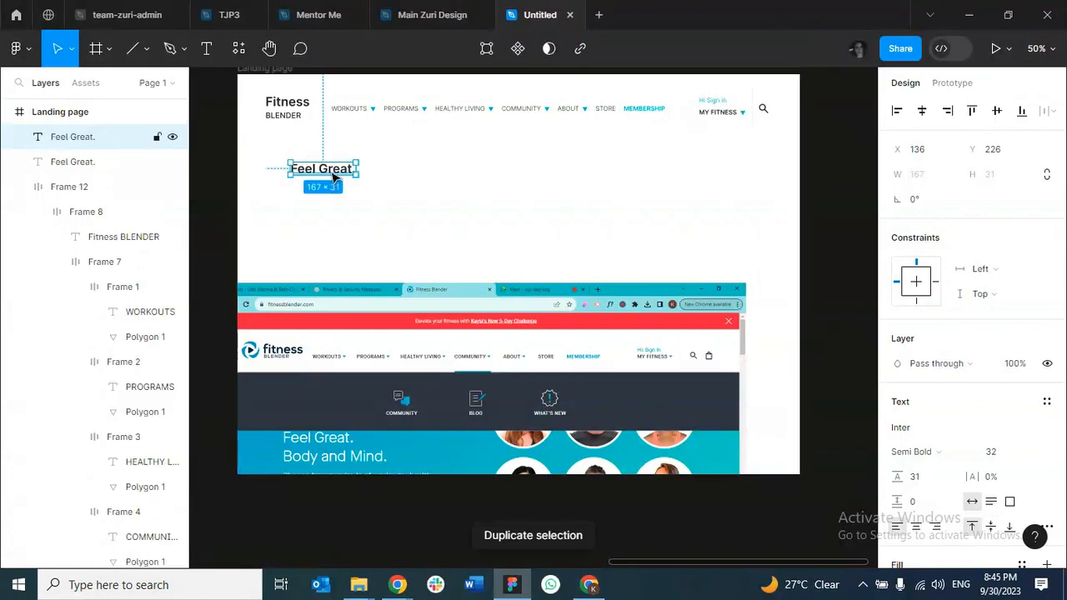
{"action": "key", "text": "shift+Down"}
{"action": "key", "text": "shift+Down"}
{"action": "key", "text": "shift+Down"}
{"action": "key", "text": "shift+Down"}
{"action": "key", "text": "shift+Down"}
Replace the wording of the lower "Feel Great." copy with "Body and Mind.".
{"action": "double_click", "coordinate": [335, 190]}
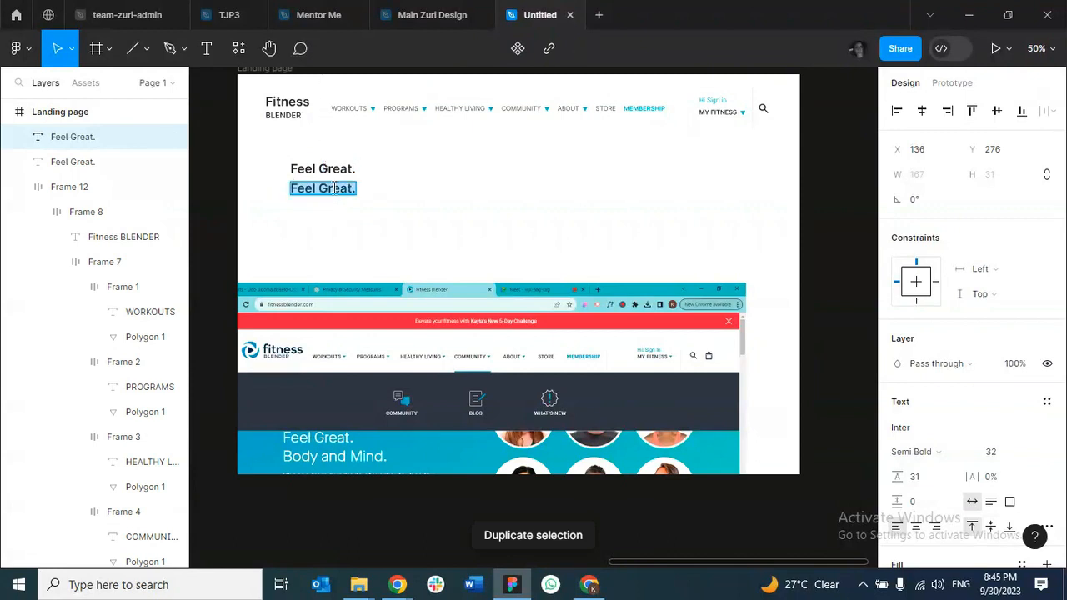
{"action": "key", "text": "BackSpace"}
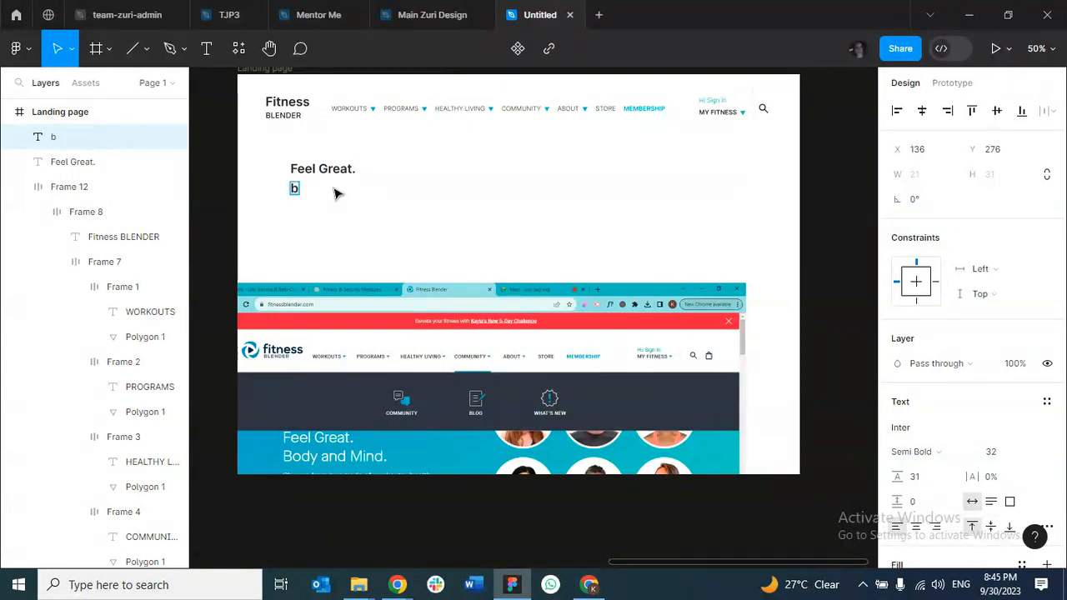
{"action": "type", "text": "Body and Mind."}
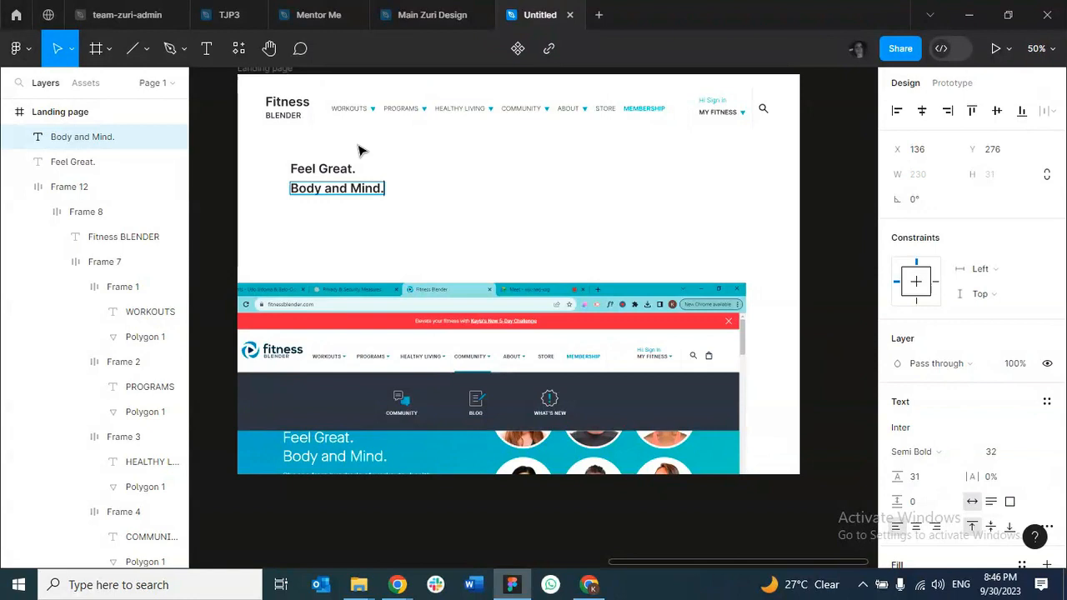
{"action": "key", "text": "Escape"}
Duplicate the "Body and Mind." text, place the copy right of the heading lines, and shift the reference screenshot slightly up.
{"action": "key", "text": "ctrl+d"}
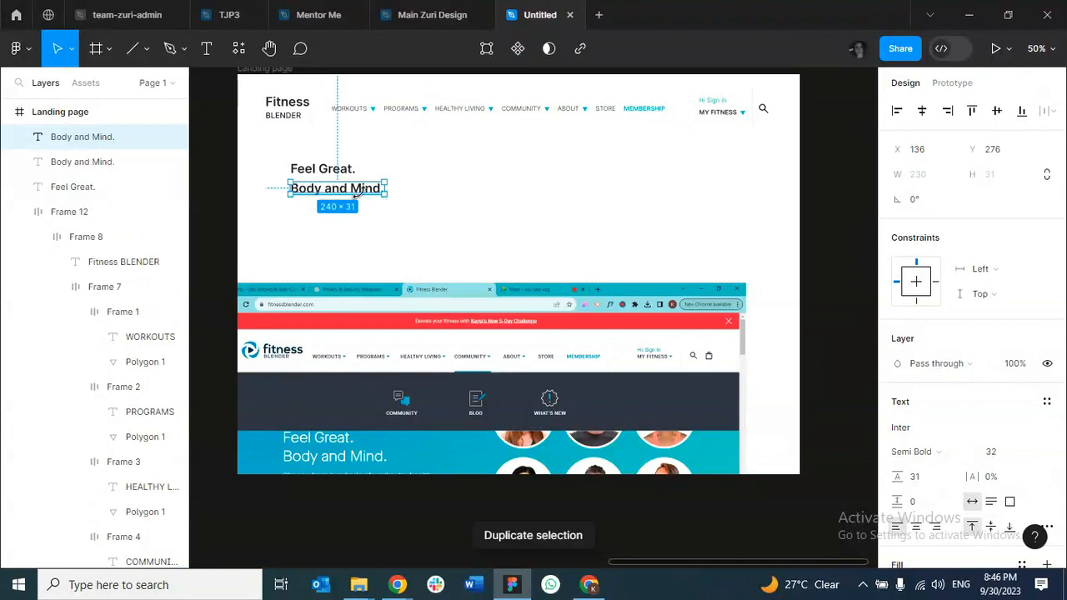
{"action": "left_click_drag", "start_coordinate": [360, 192], "coordinate": [356, 210]}
{"action": "left_click_drag", "start_coordinate": [393, 374], "coordinate": [400, 352]}
{"action": "left_click_drag", "start_coordinate": [346, 207], "coordinate": [499, 202]}
Add a line break after "Feel Great." and move that text up to Y 196.
{"action": "left_click", "coordinate": [345, 169]}
{"action": "double_click", "coordinate": [348, 169]}
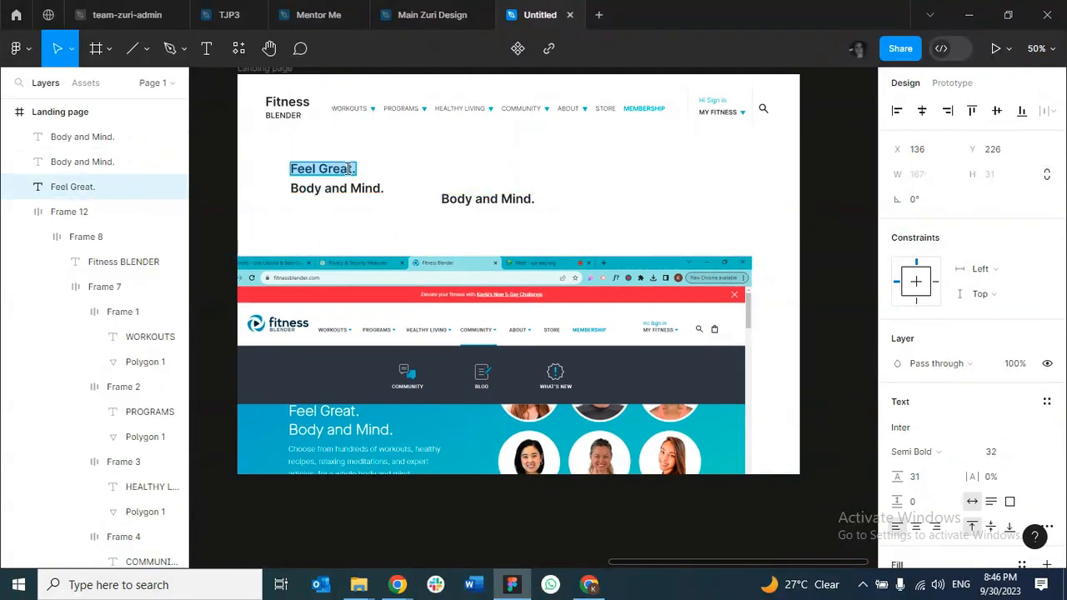
{"action": "left_click", "coordinate": [357, 169]}
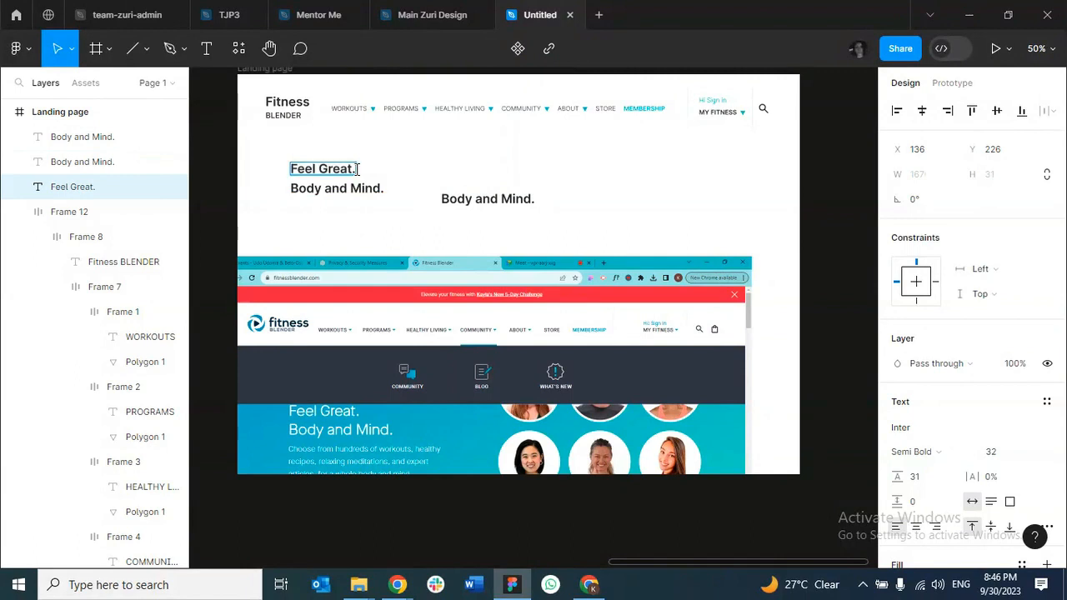
{"action": "key", "text": "Return"}
{"action": "key", "text": "Escape"}
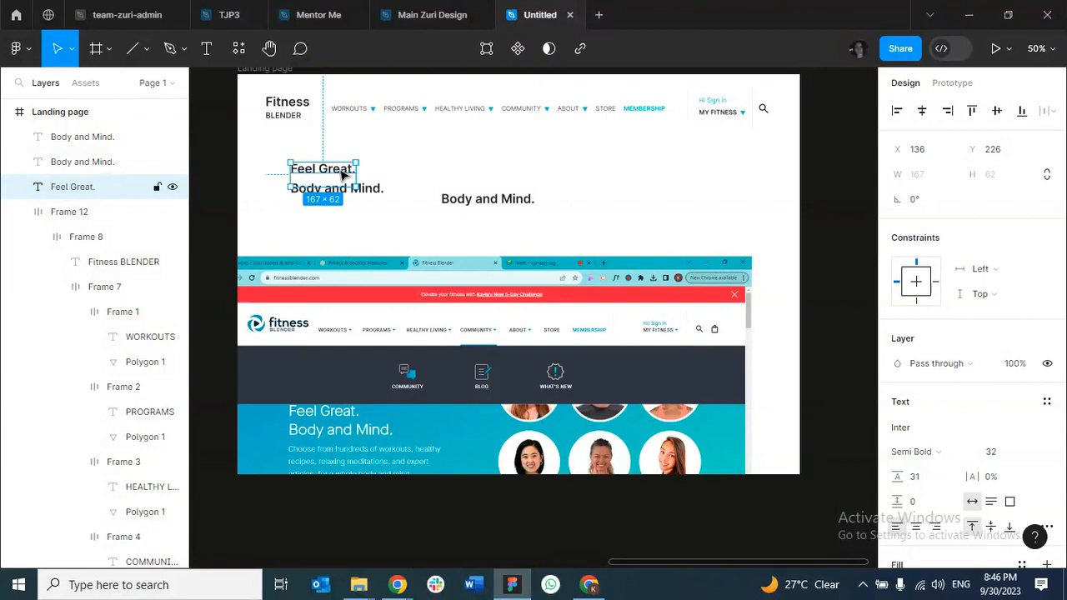
{"action": "left_click_drag", "start_coordinate": [336, 173], "coordinate": [338, 162]}
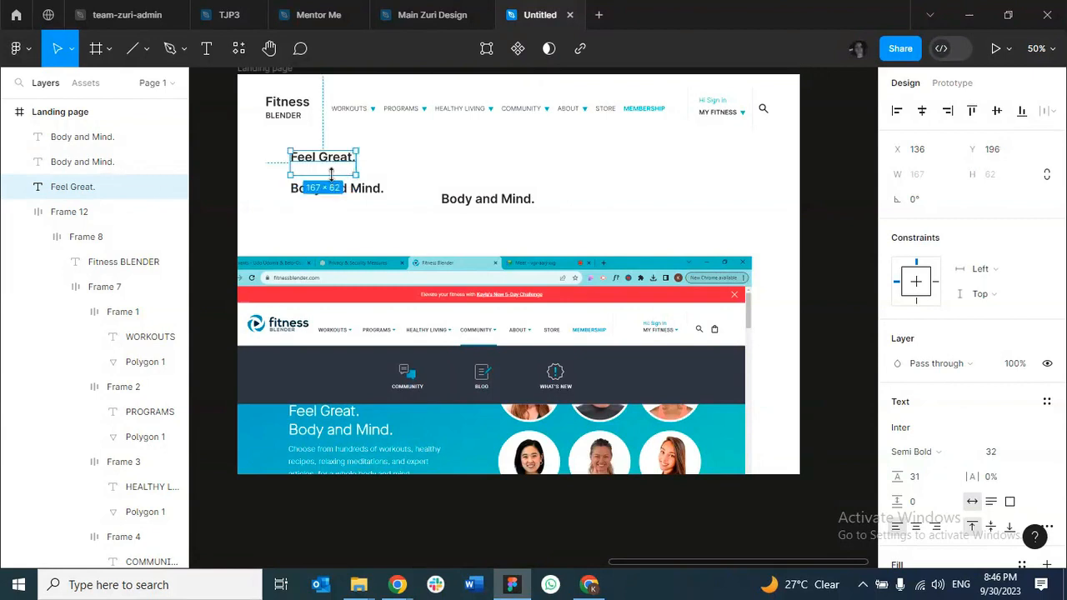
Try adding "body" as a second line inside the "Feel Great." text.
{"action": "double_click", "coordinate": [304, 166]}
{"action": "left_click", "coordinate": [303, 167]}
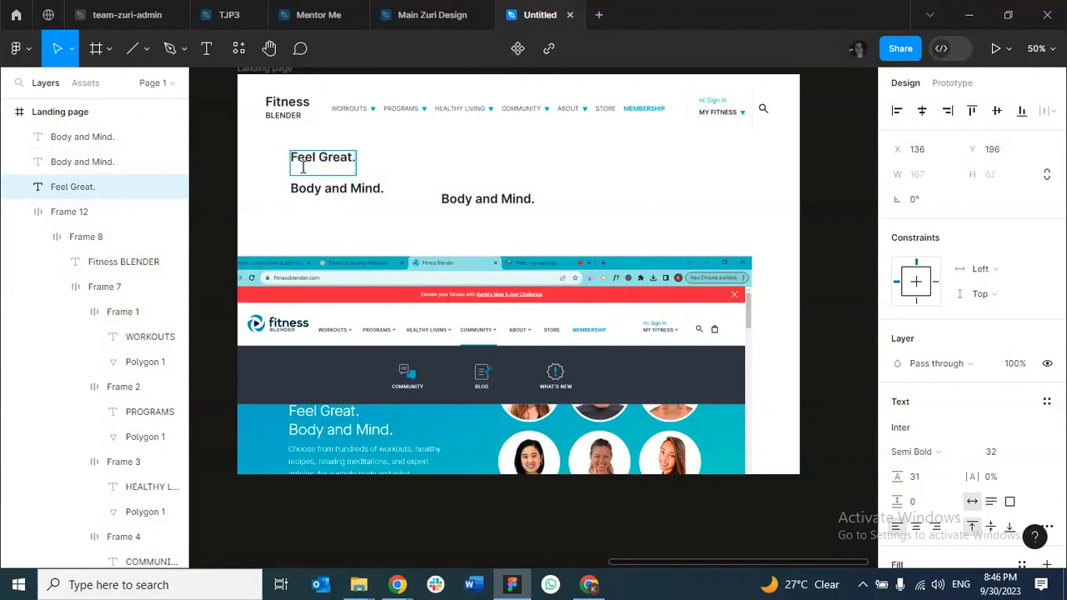
{"action": "key", "text": "Return"}
{"action": "type", "text": "body"}
{"action": "key", "text": "Escape"}
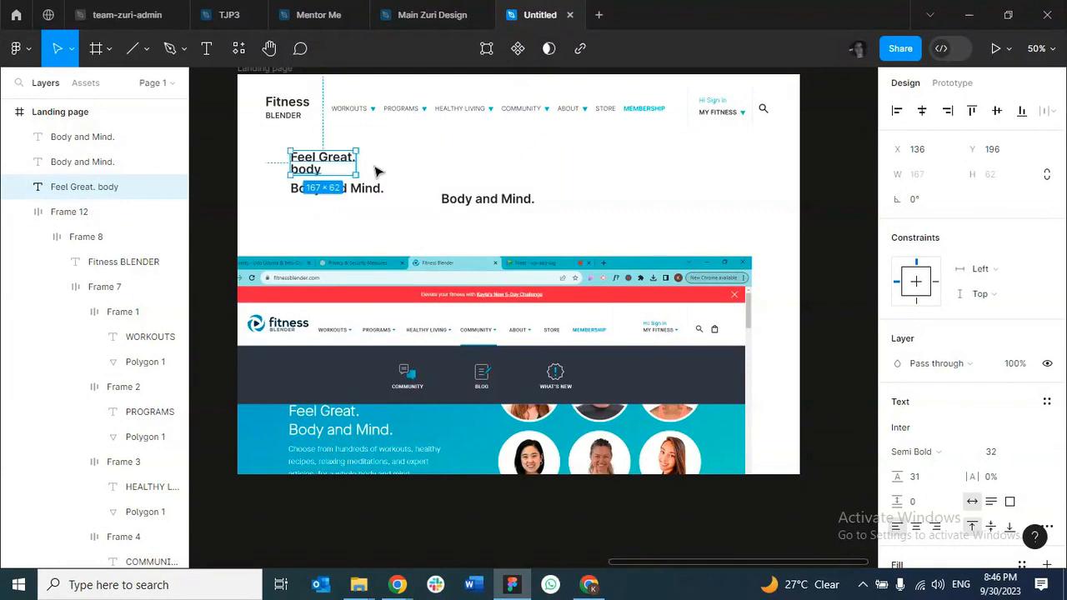
Delete the word "body" from the second line of the "Feel Great." text.
{"action": "double_click", "coordinate": [325, 170]}
{"action": "double_click", "coordinate": [325, 170]}
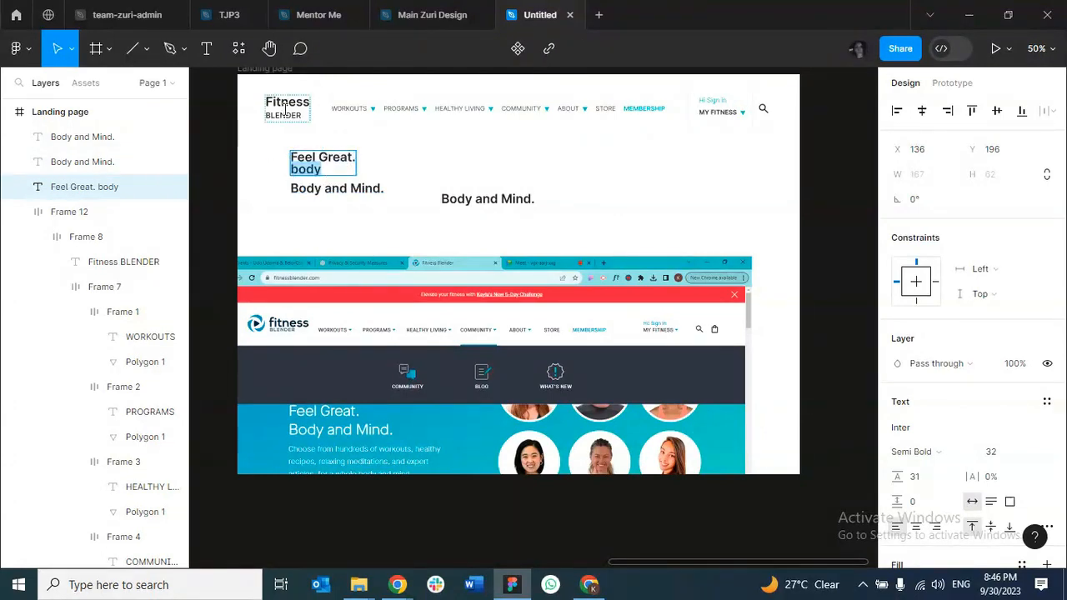
{"action": "key", "text": "BackSpace"}
{"action": "key", "text": "Escape"}
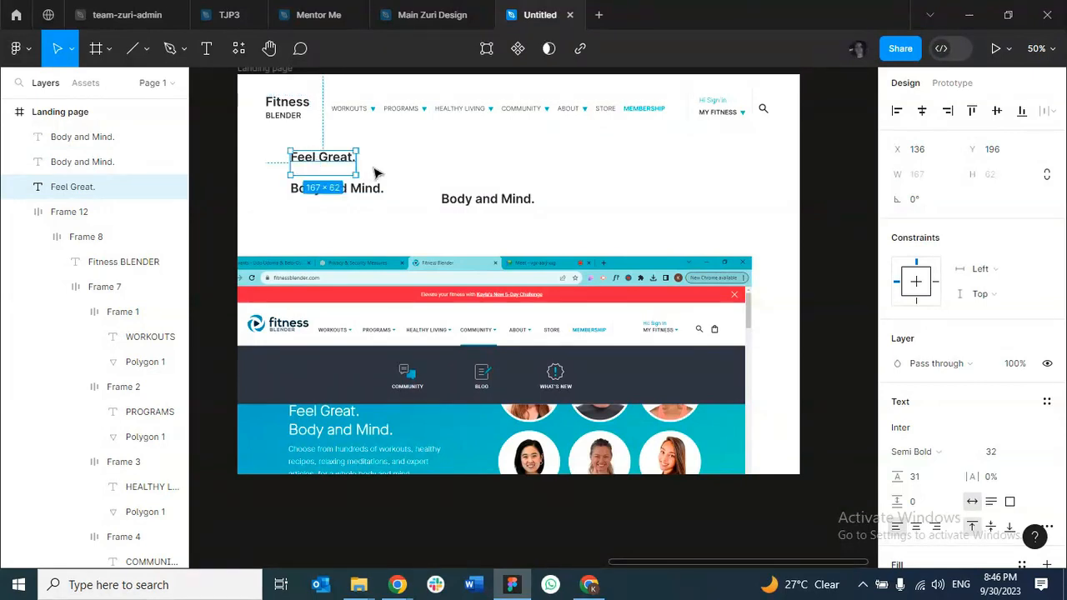
Shrink the "Feel Great." text box to 34 high and move "Body and Mind." beneath it to X 121, Y 256.
{"action": "left_click_drag", "start_coordinate": [344, 167], "coordinate": [343, 157]}
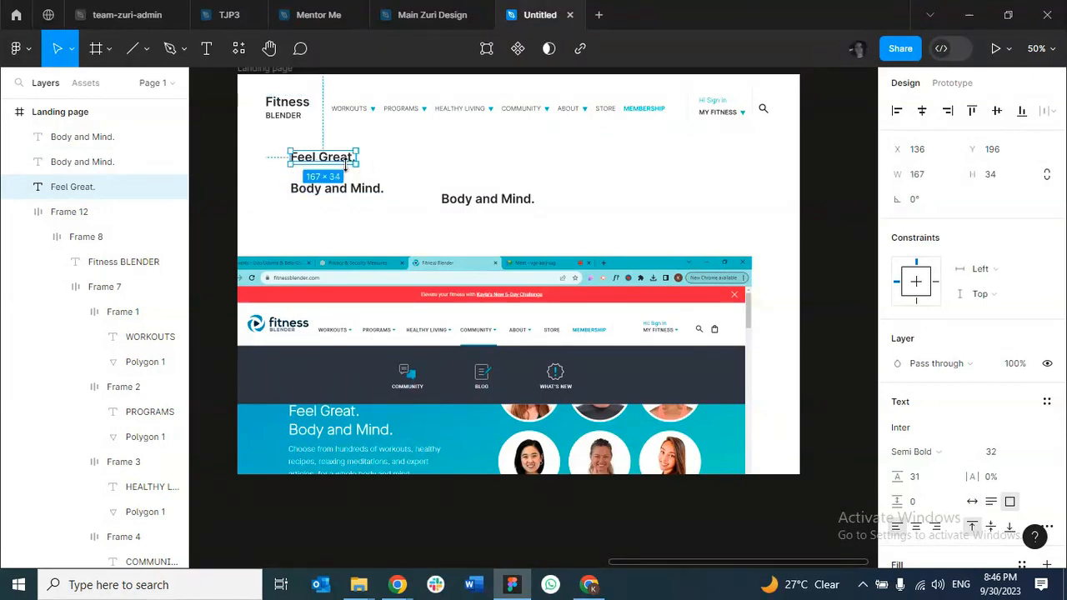
{"action": "left_click_drag", "start_coordinate": [337, 193], "coordinate": [337, 181]}
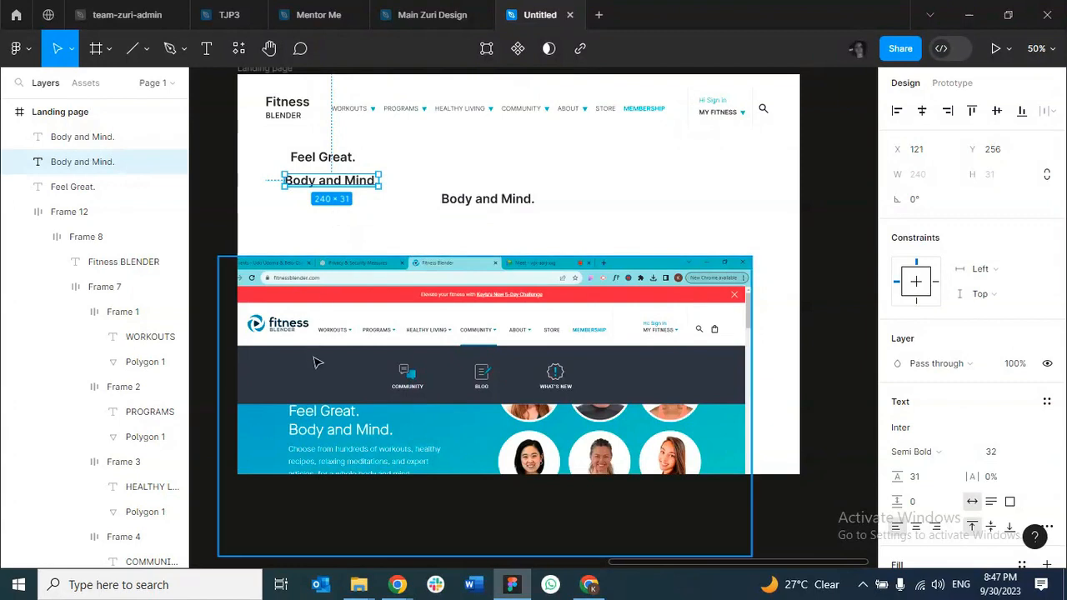
Try adding the word "Choose" two lines below "Body and Mind." in the same text layer.
{"action": "double_click", "coordinate": [367, 180]}
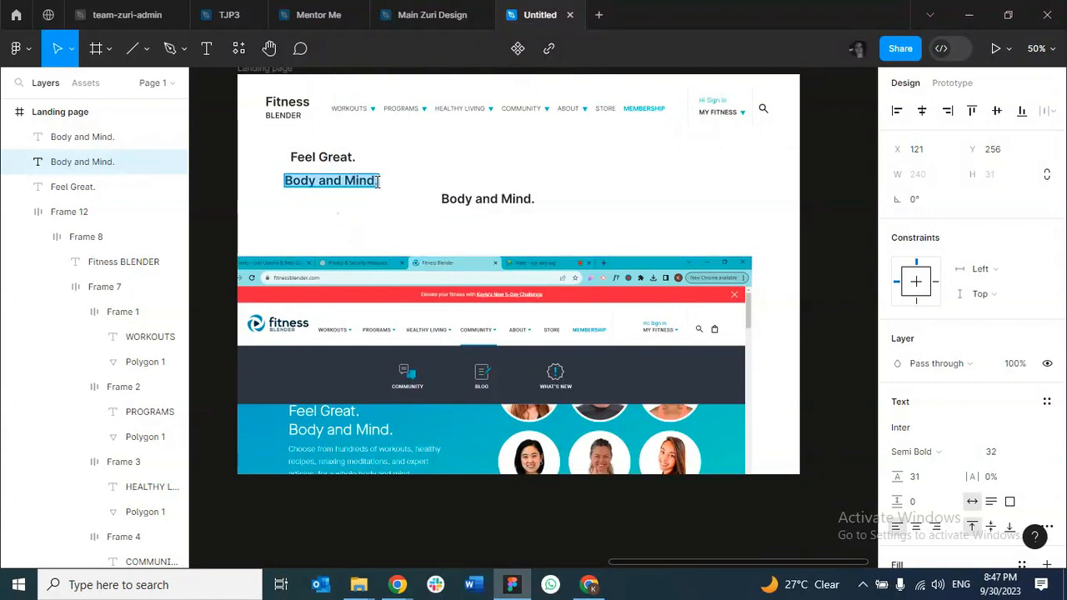
{"action": "left_click", "coordinate": [377, 181]}
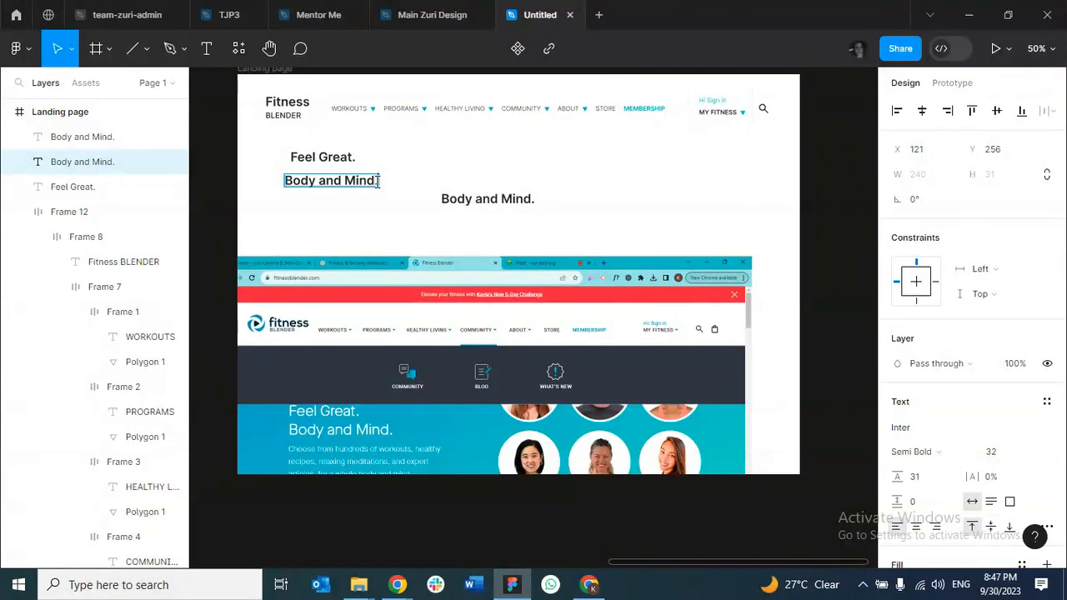
{"action": "key", "text": "Return"}
{"action": "key", "text": "Return"}
{"action": "type", "text": "Choose"}
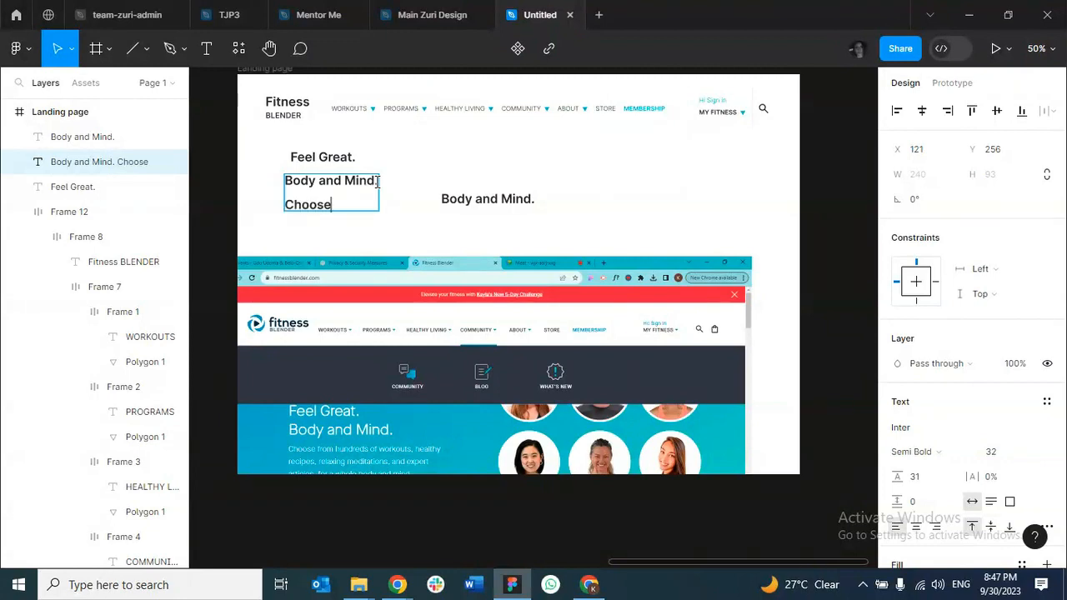
Delete "Choose" and its extra line breaks from the "Body and Mind." text.
{"action": "key", "text": "BackSpace"}
{"action": "key", "text": "BackSpace"}
{"action": "key", "text": "BackSpace"}
{"action": "key", "text": "BackSpace"}
{"action": "key", "text": "BackSpace"}
{"action": "key", "text": "BackSpace"}
{"action": "key", "text": "BackSpace"}
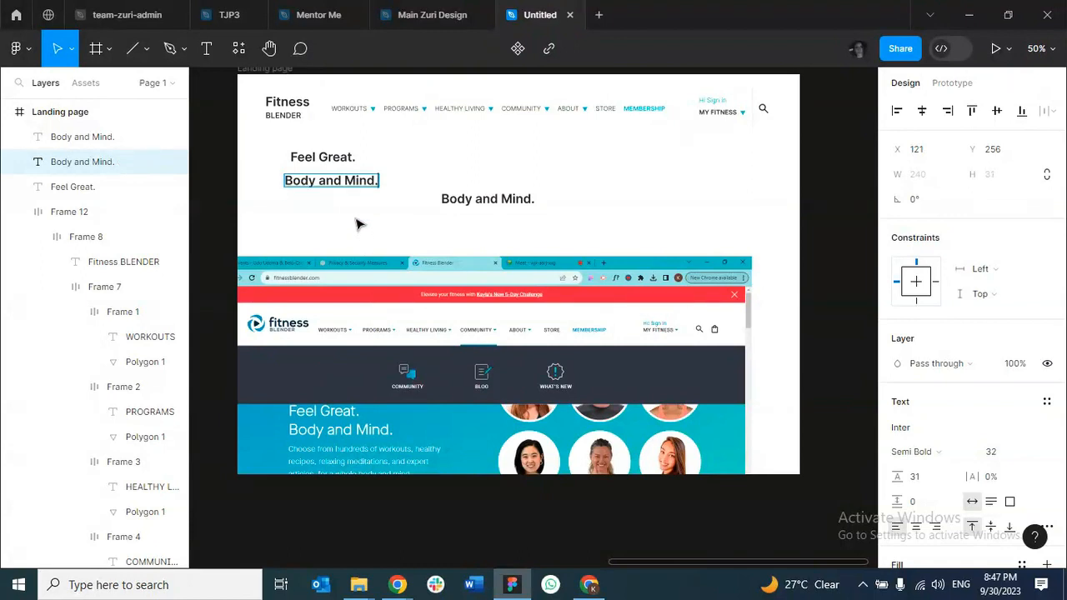
{"action": "key", "text": "Escape"}
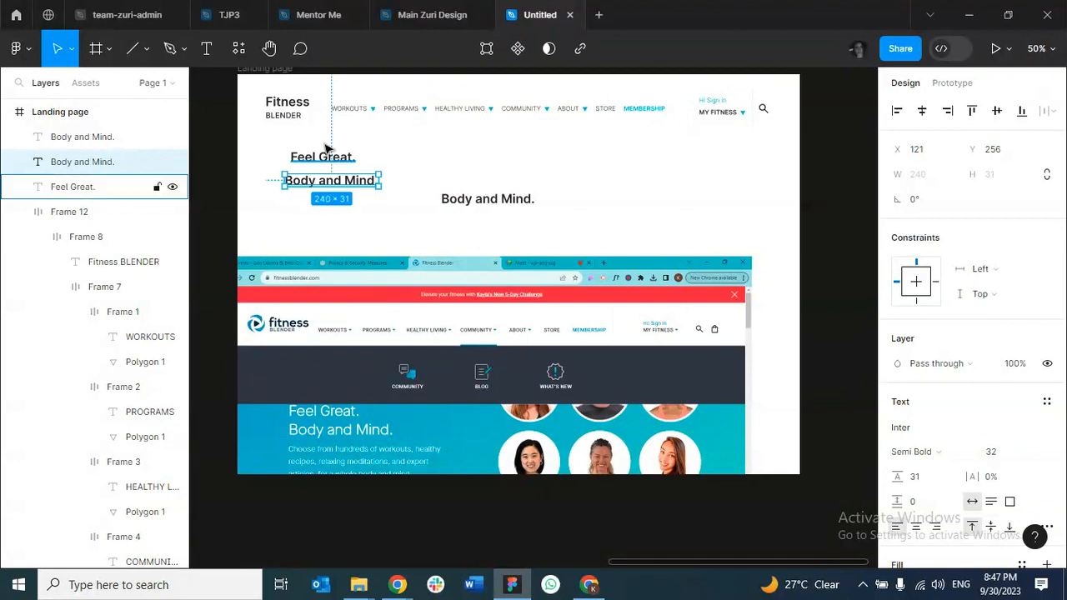
Move "Feel Great." to X 129, Y 204 and set it and the "Body and Mind." line beneath it to Regular weight.
{"action": "left_click", "coordinate": [317, 162]}
{"action": "left_click_drag", "start_coordinate": [315, 163], "coordinate": [311, 169]}
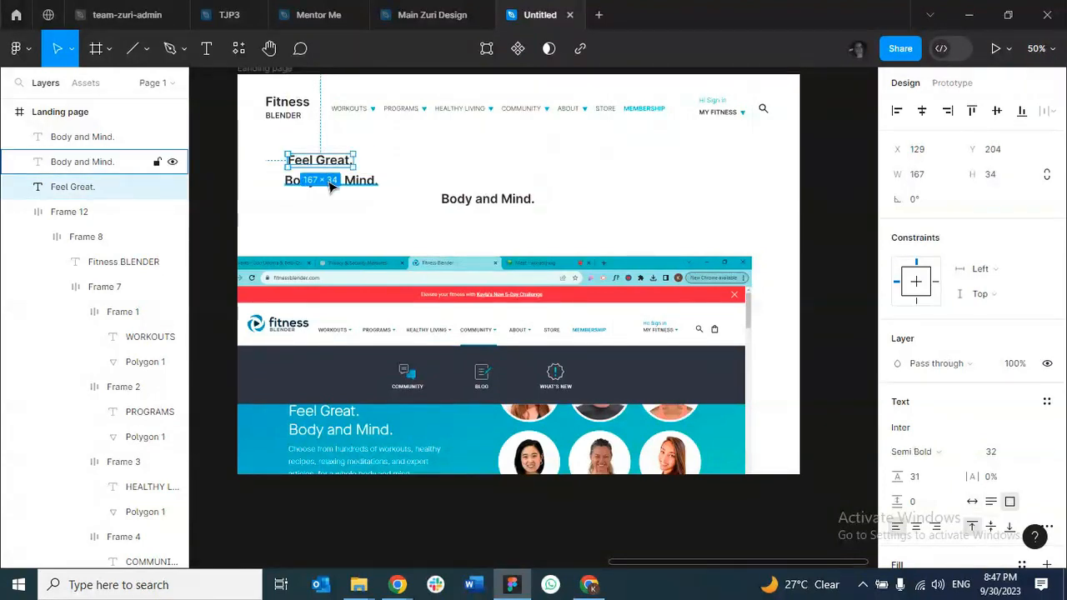
{"action": "left_click", "coordinate": [330, 184], "text": "shift"}
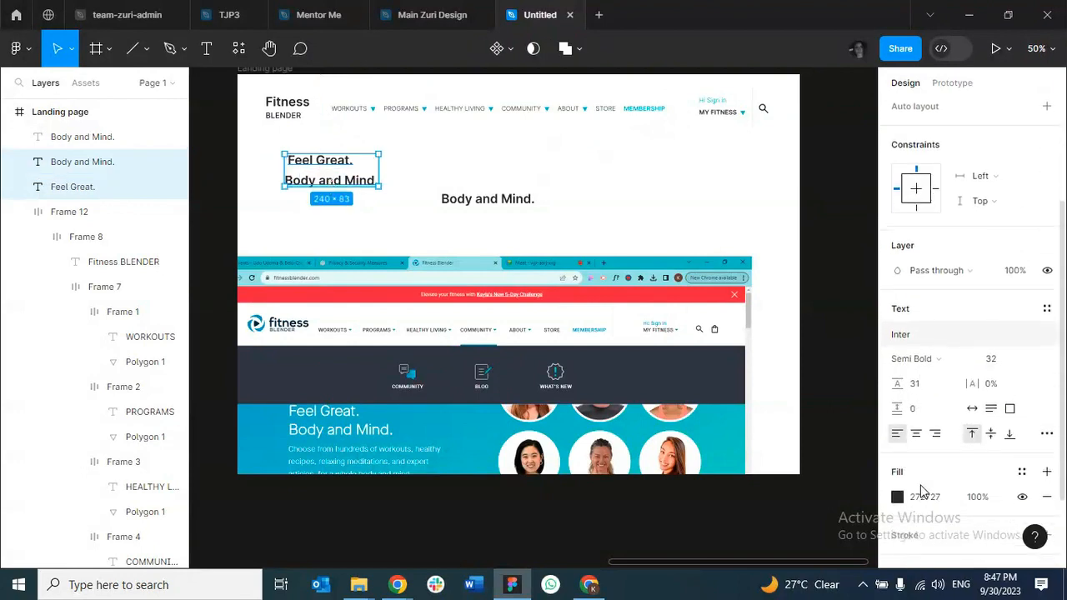
{"action": "left_click", "coordinate": [946, 362]}
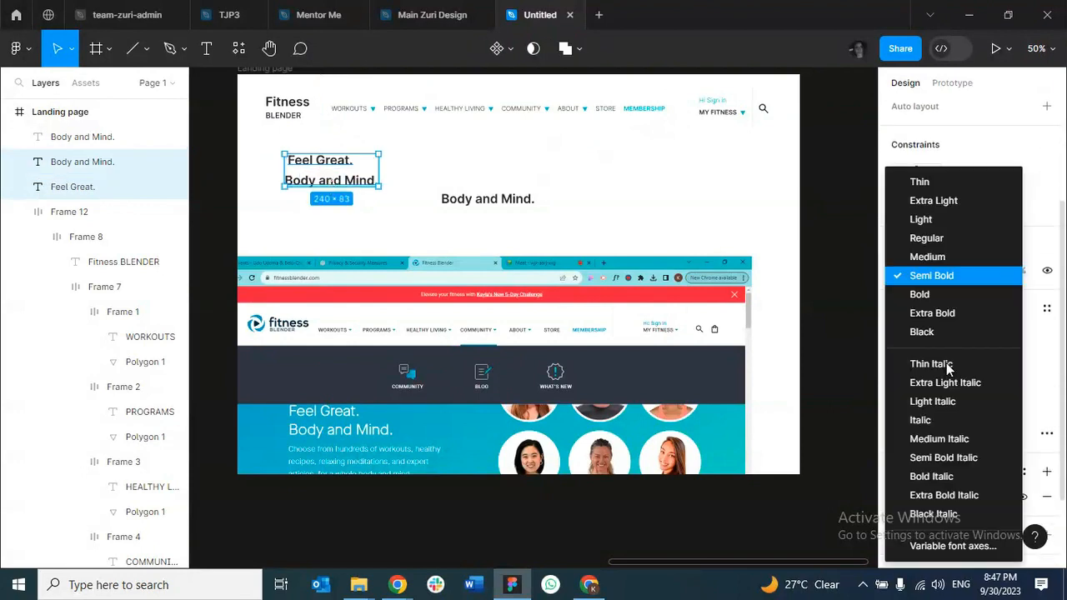
{"action": "left_click", "coordinate": [919, 241]}
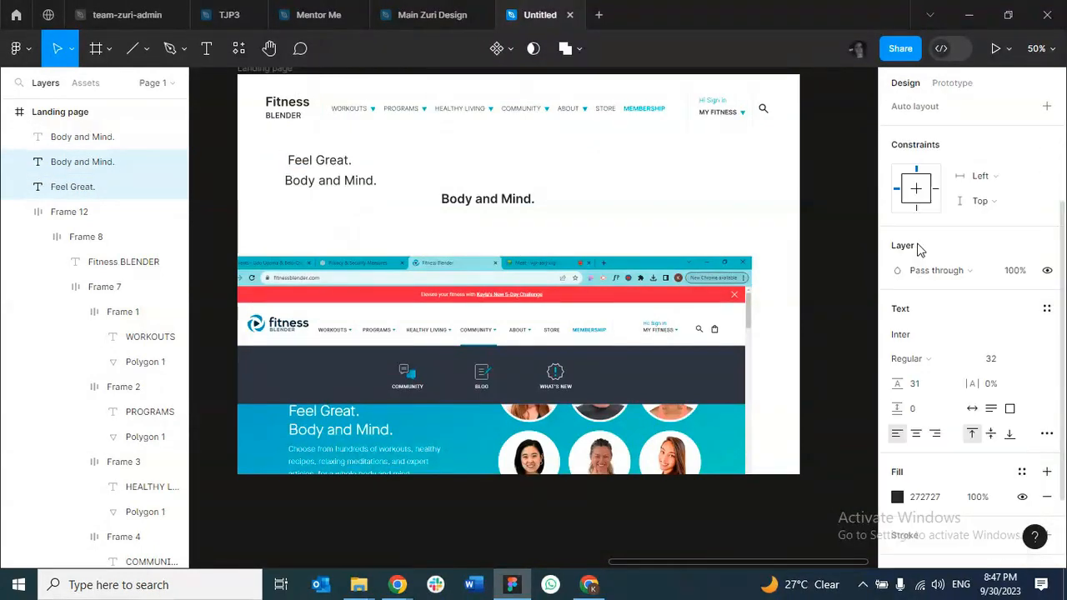
{"action": "left_click", "coordinate": [457, 173]}
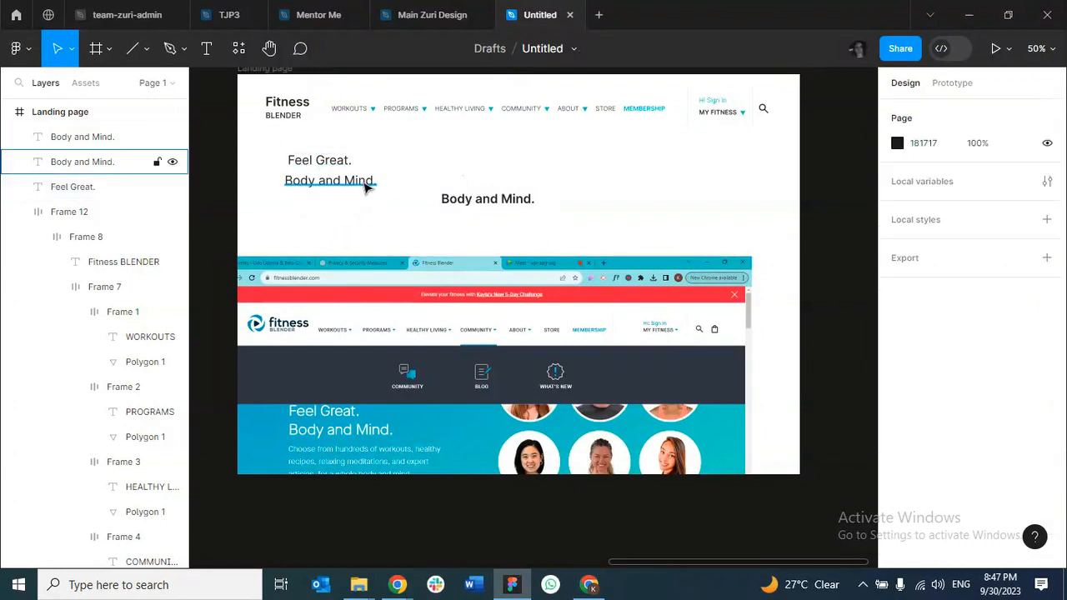
Try grouping the two Regular-weight heading lines with auto layout, undo it, and clear the selection.
{"action": "left_click", "coordinate": [364, 183]}
{"action": "left_click", "coordinate": [342, 169], "text": "shift"}
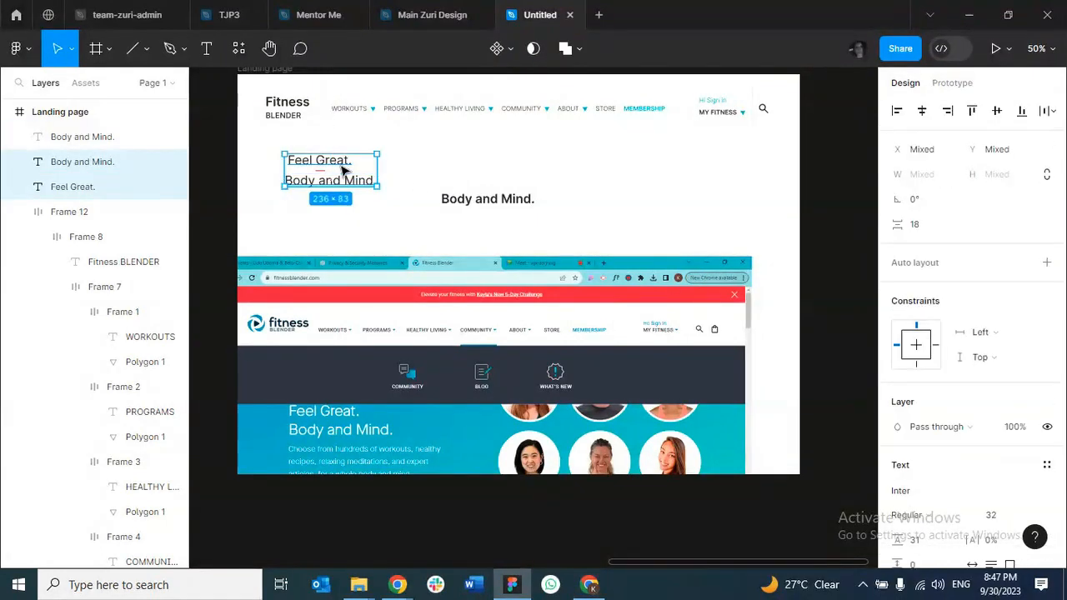
{"action": "key", "text": "shift+a"}
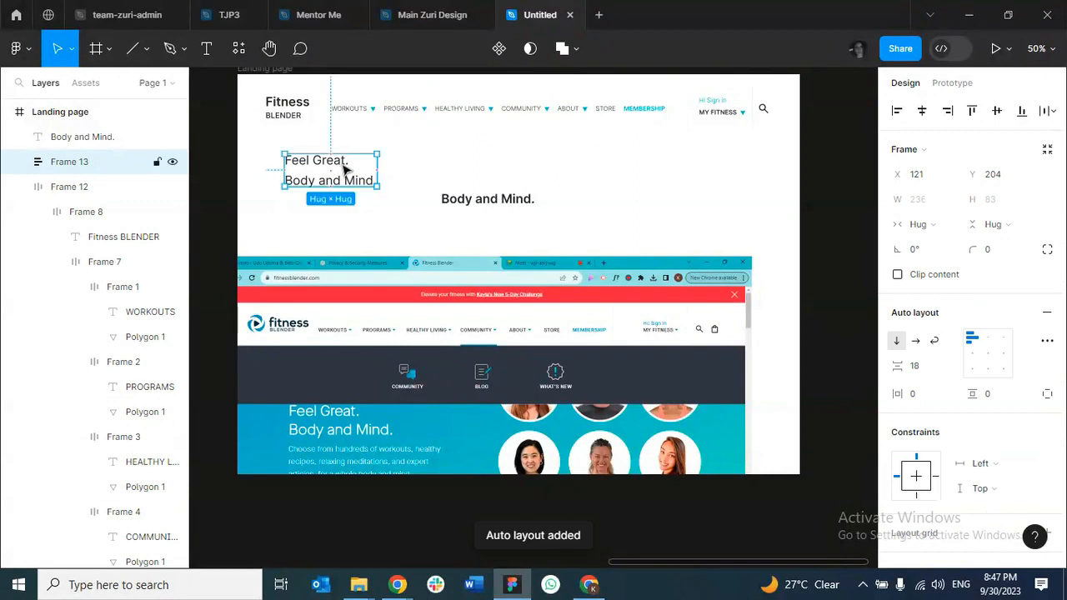
{"action": "key", "text": "ctrl+z"}
{"action": "left_click", "coordinate": [419, 162]}
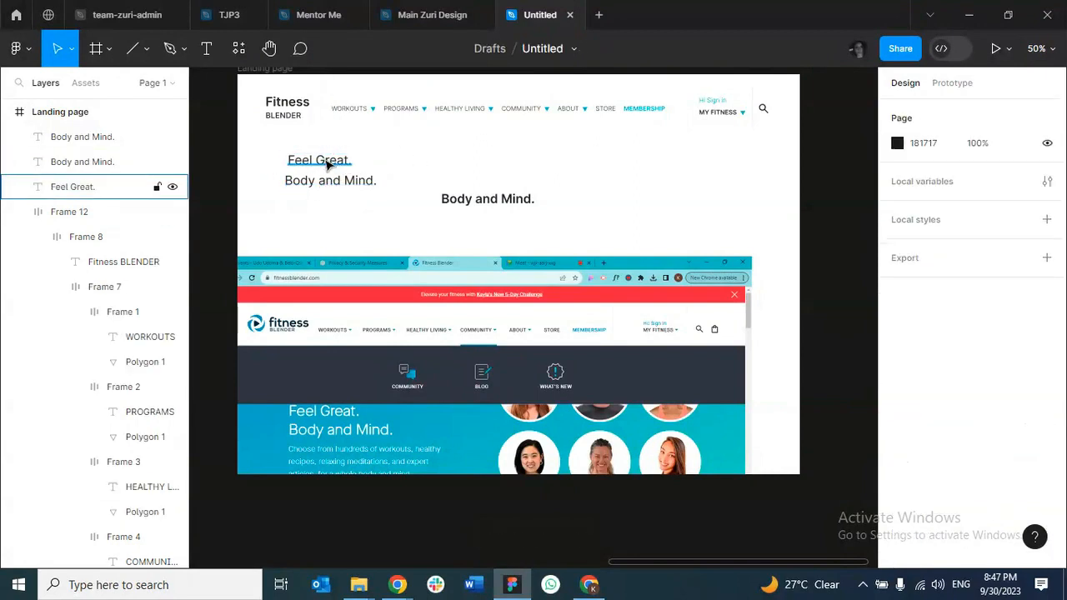
Wrap "Feel Great." and the "Body and Mind." line beneath it in a vertical auto layout frame.
{"action": "left_click", "coordinate": [327, 164]}
{"action": "left_click", "coordinate": [328, 183], "text": "shift"}
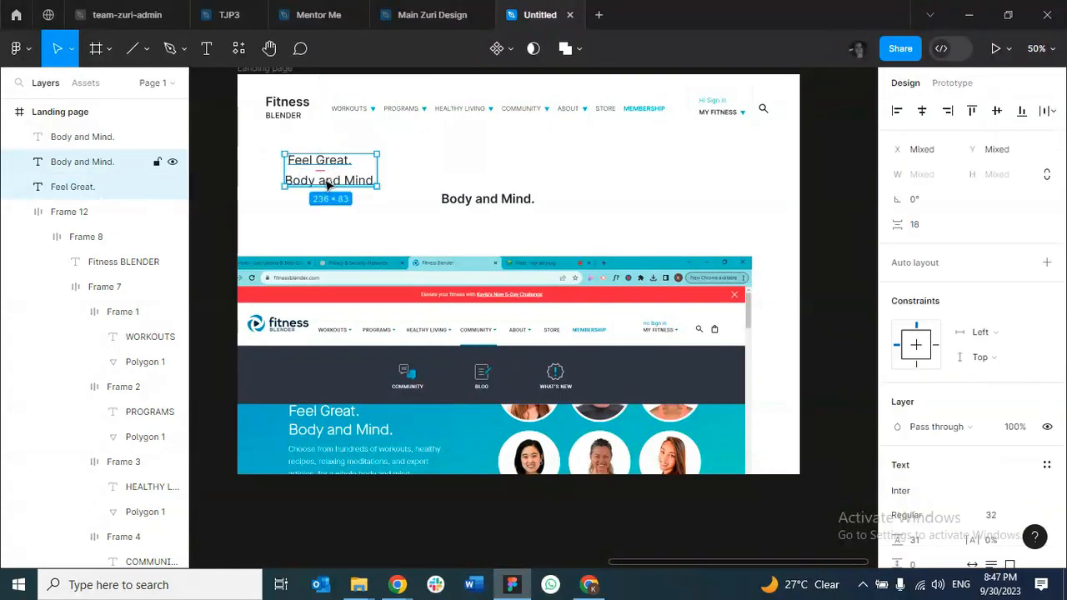
{"action": "key", "text": "shift+a"}
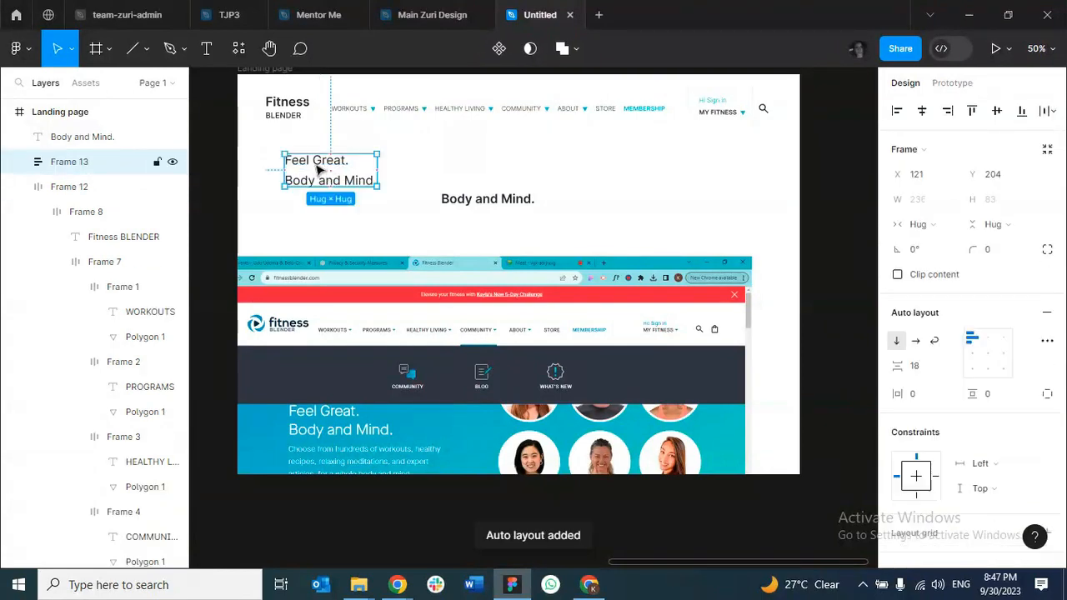
Set the heading frame's auto layout to middle-left alignment with a spacing of 20 and move the frame to X 72, Y 218.
{"action": "left_click", "coordinate": [991, 357]}
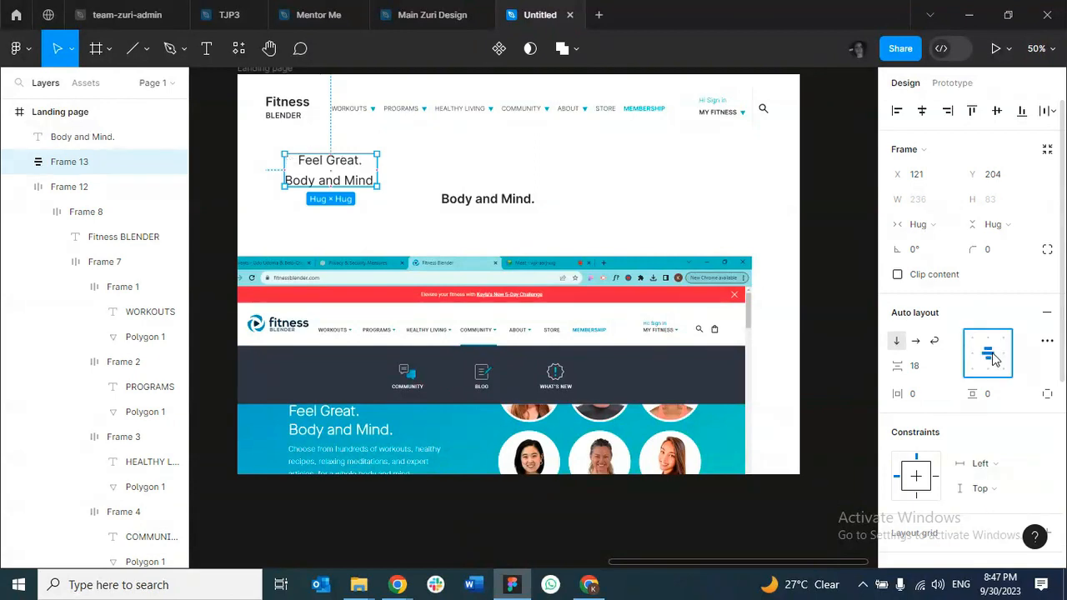
{"action": "left_click", "coordinate": [976, 356]}
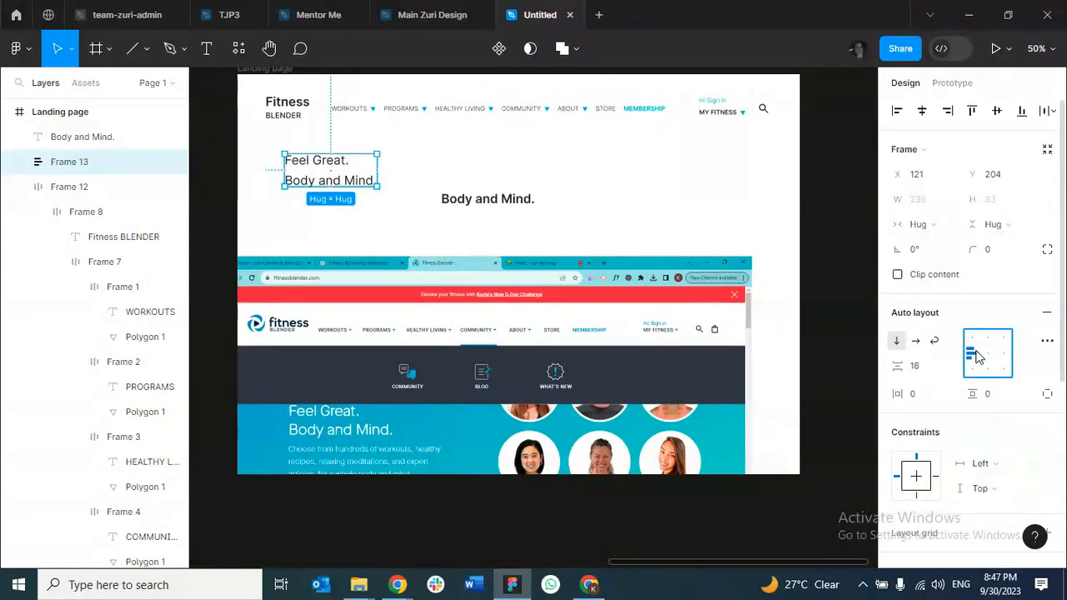
{"action": "left_click", "coordinate": [930, 372]}
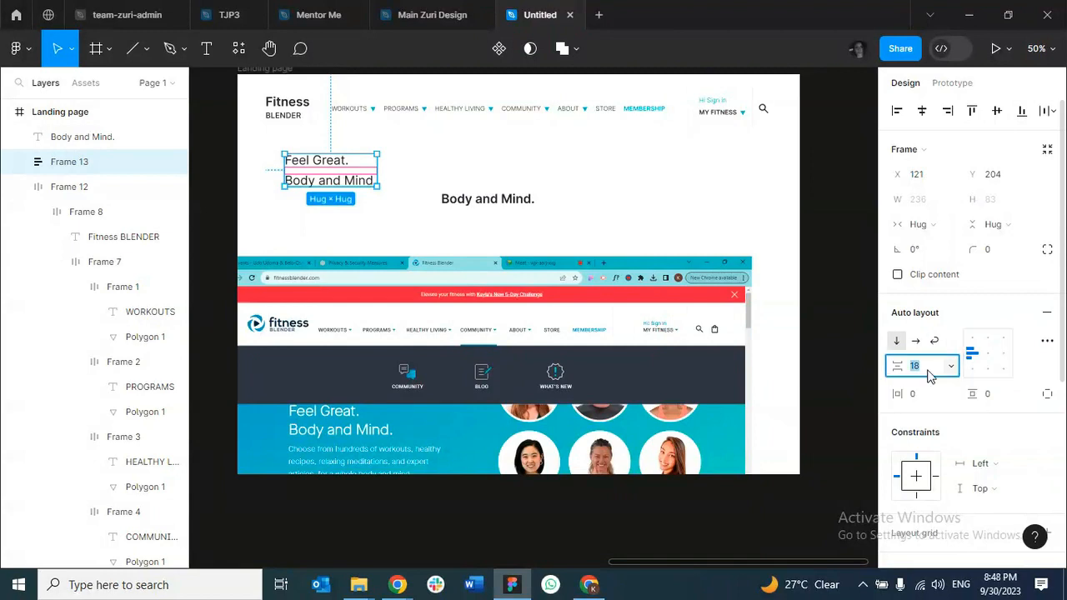
{"action": "type", "text": "20"}
{"action": "key", "text": "Return"}
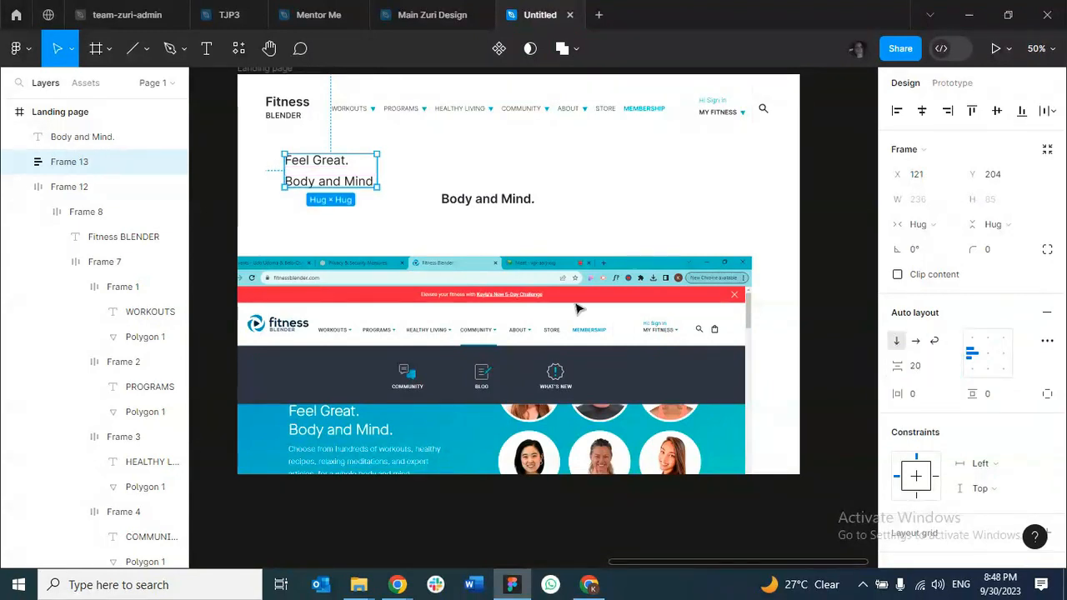
{"action": "left_click_drag", "start_coordinate": [331, 177], "coordinate": [315, 182]}
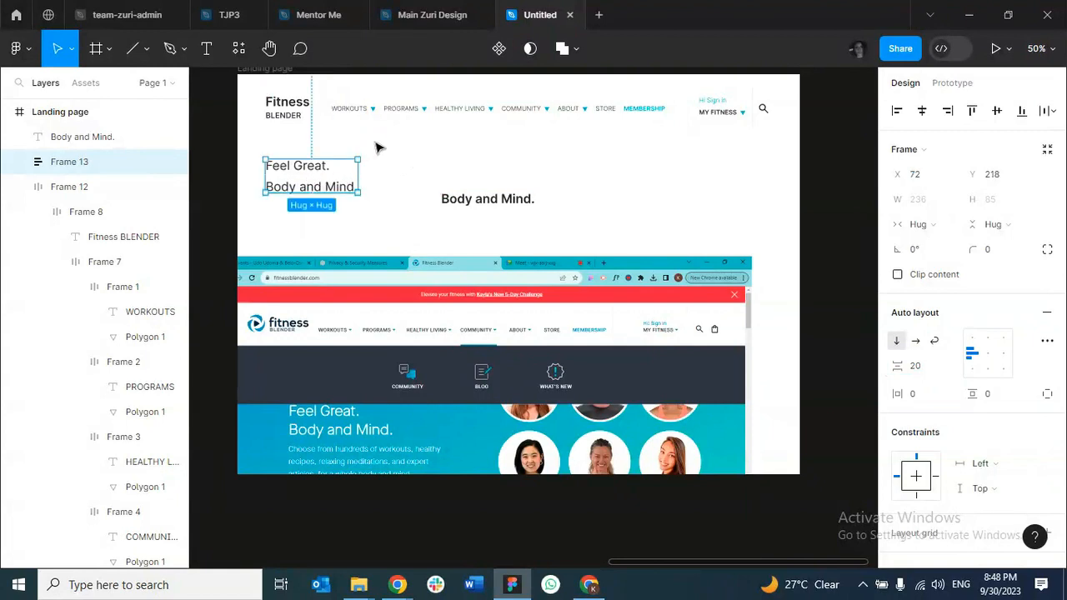
Replace the spare "Body and Mind." text with placeholder letters in a text box 1022 wide at X 212, Y 359.
{"action": "scroll", "coordinate": [296, 108], "scroll_direction": "up", "scroll_amount": 1}
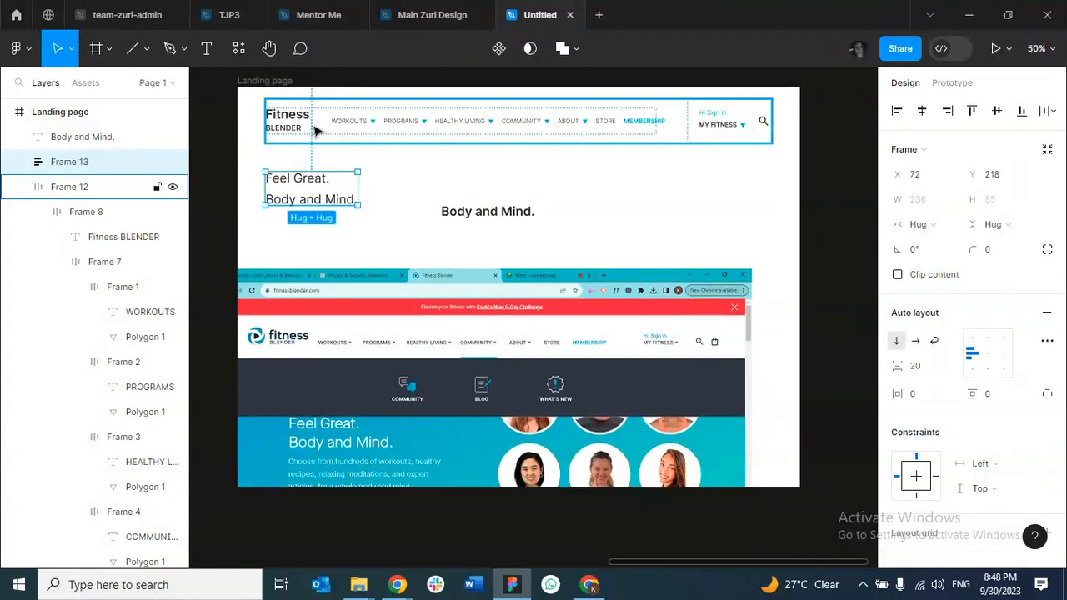
{"action": "left_click", "coordinate": [468, 215]}
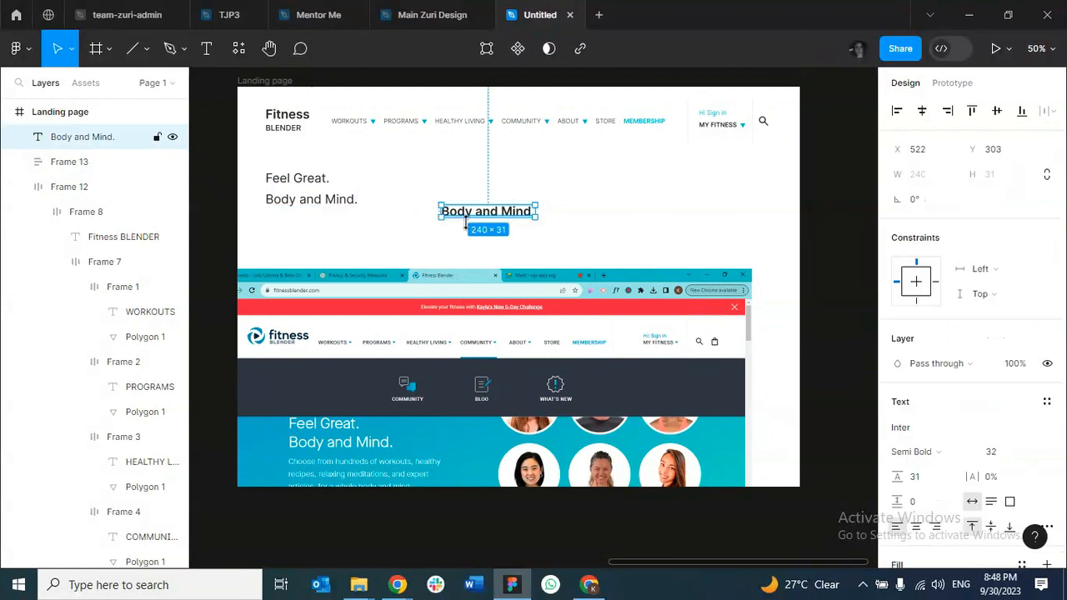
{"action": "left_click", "coordinate": [417, 397]}
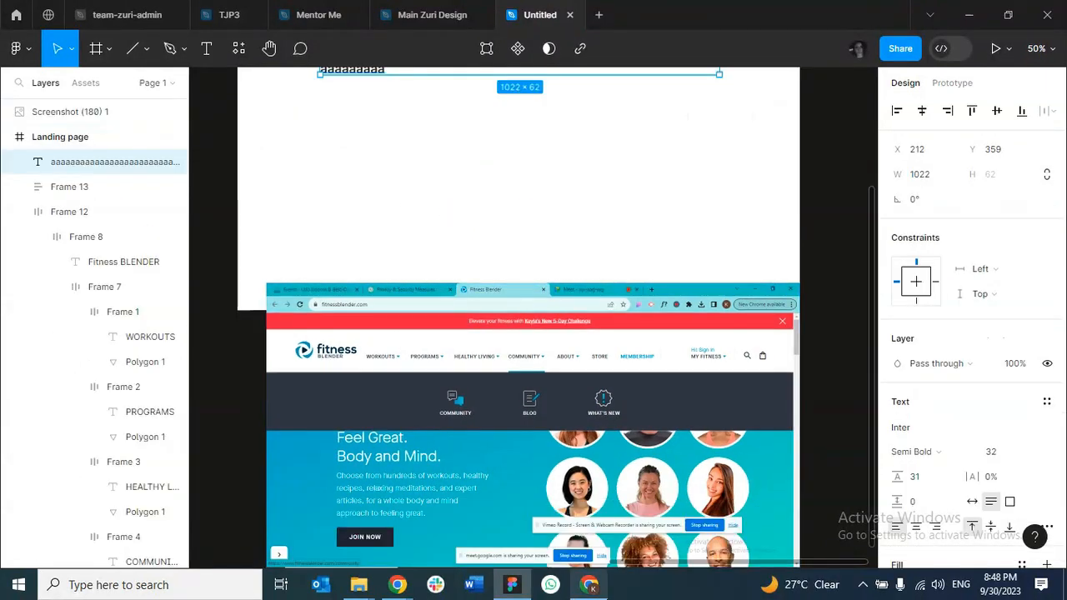
Switch to the Fitness Blender page in Chrome, show its hero section, and close the font information overlay.
{"action": "mouse_move", "coordinate": [590, 583]}
{"action": "left_click", "coordinate": [608, 563]}
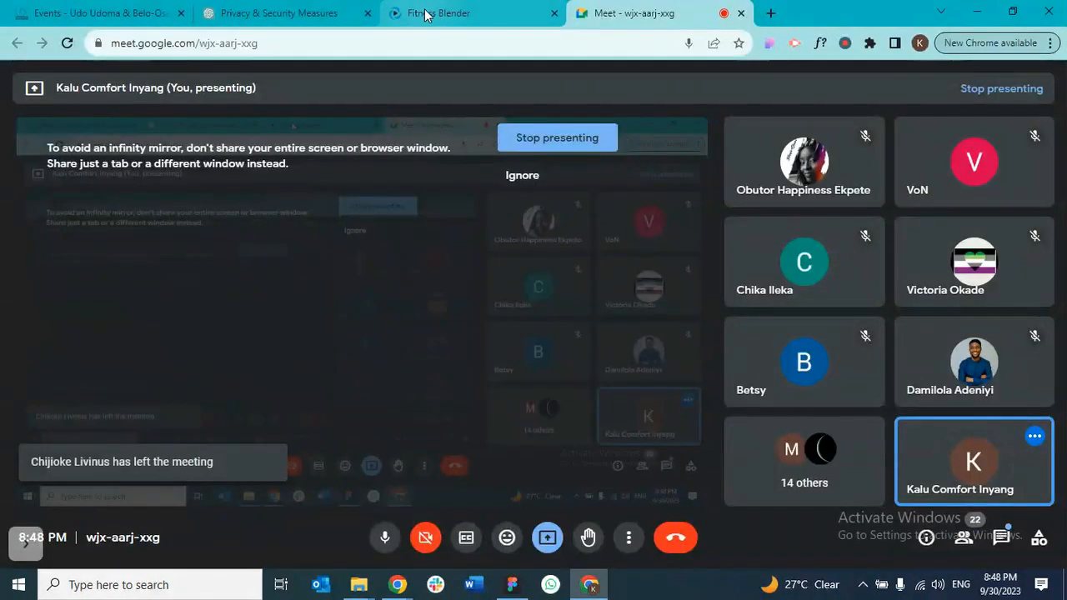
{"action": "left_click", "coordinate": [427, 12]}
{"action": "scroll", "coordinate": [208, 351], "scroll_direction": "down", "scroll_amount": 2}
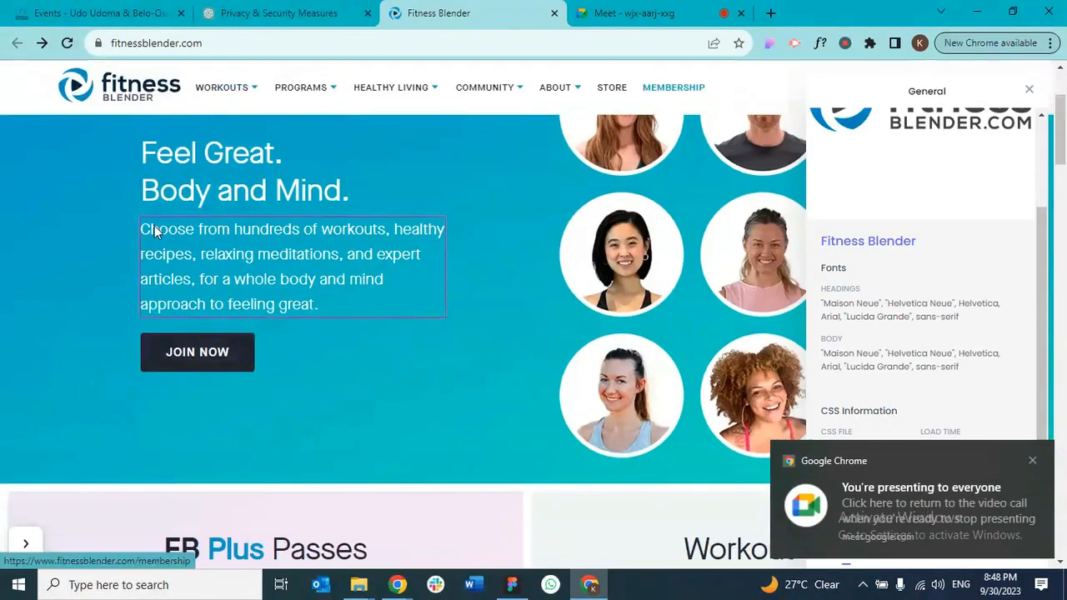
{"action": "left_click", "coordinate": [1032, 96]}
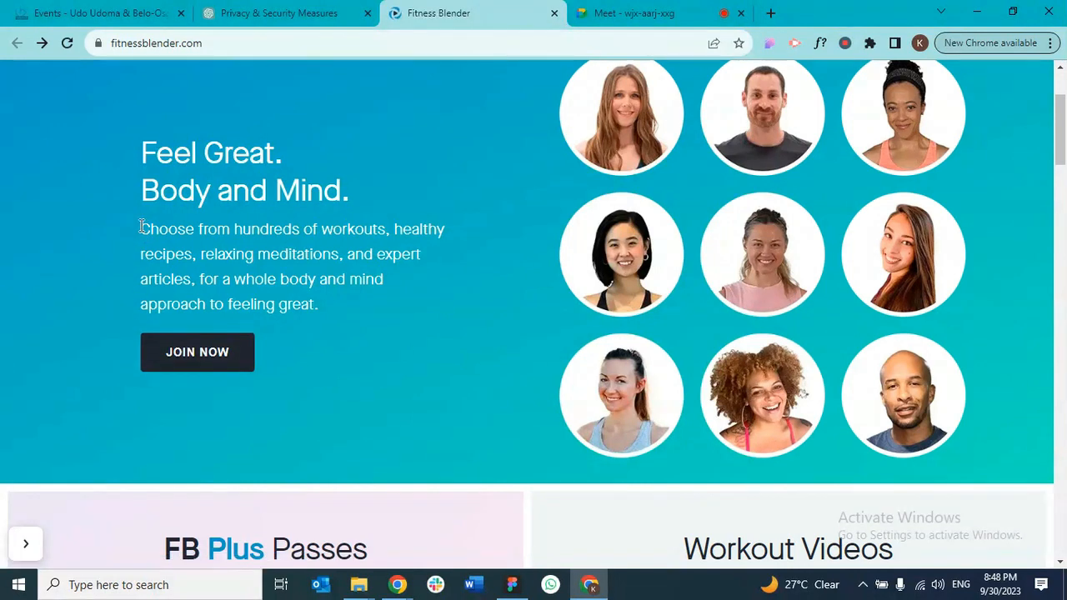
Copy the hero paragraph from "hoose from hundreds of workouts" to "approach to feeling great.".
{"action": "left_click_drag", "start_coordinate": [145, 227], "coordinate": [368, 300]}
{"action": "right_click", "coordinate": [328, 270]}
{"action": "left_click", "coordinate": [348, 286]}
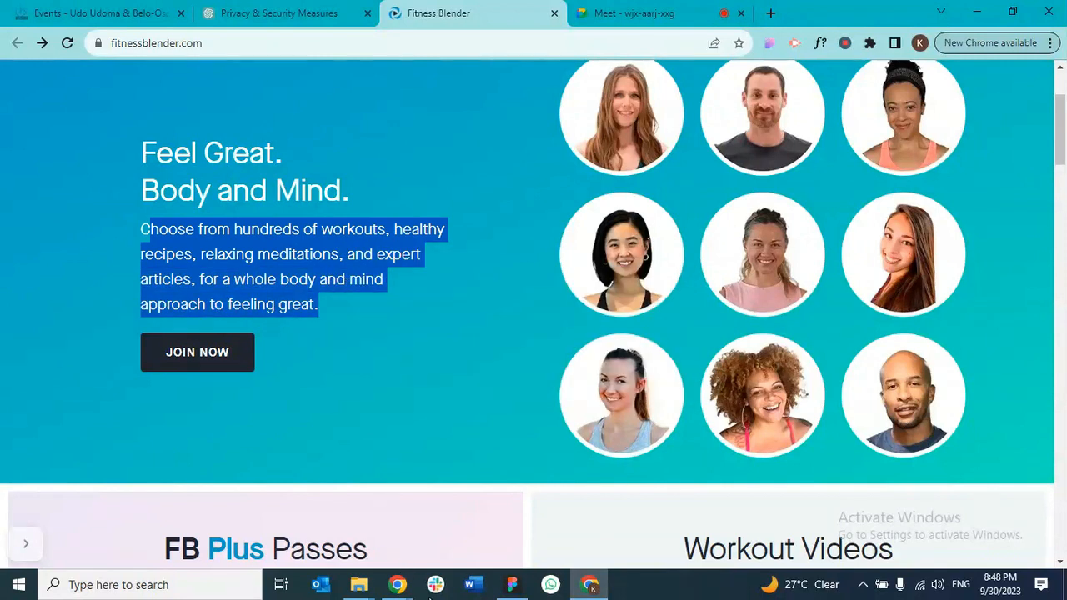
Switch back to Figma, delete the placeholder-letter text, and paste the copied hero paragraph onto the page.
{"action": "left_click", "coordinate": [497, 591]}
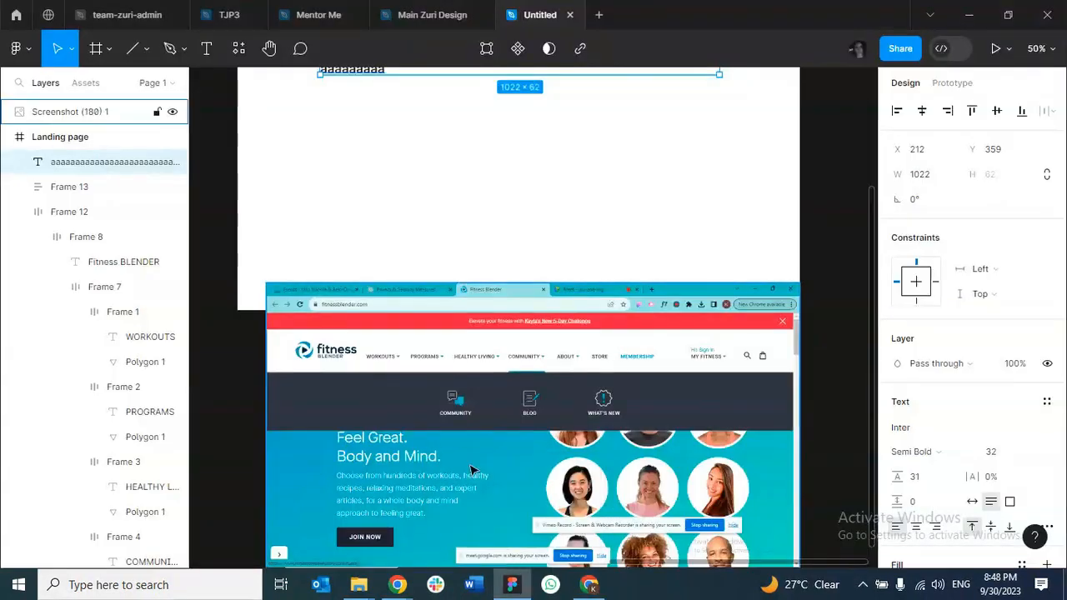
{"action": "scroll", "coordinate": [488, 241], "scroll_direction": "up", "scroll_amount": 3}
{"action": "left_click", "coordinate": [397, 233]}
{"action": "left_click", "coordinate": [400, 223]}
{"action": "key", "text": "Delete"}
{"action": "right_click", "coordinate": [314, 267]}
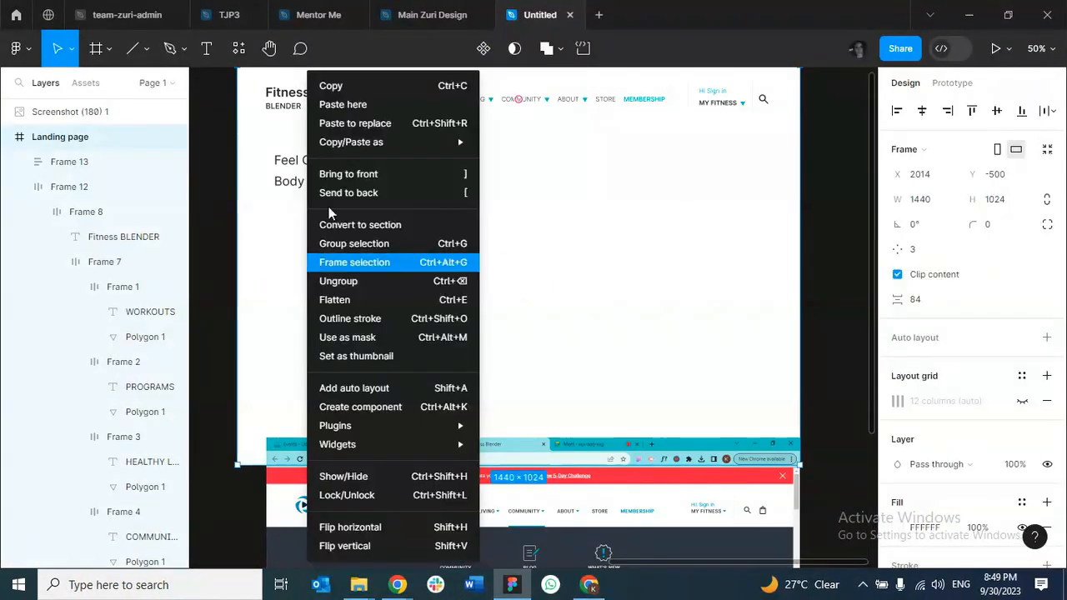
{"action": "left_click", "coordinate": [345, 105]}
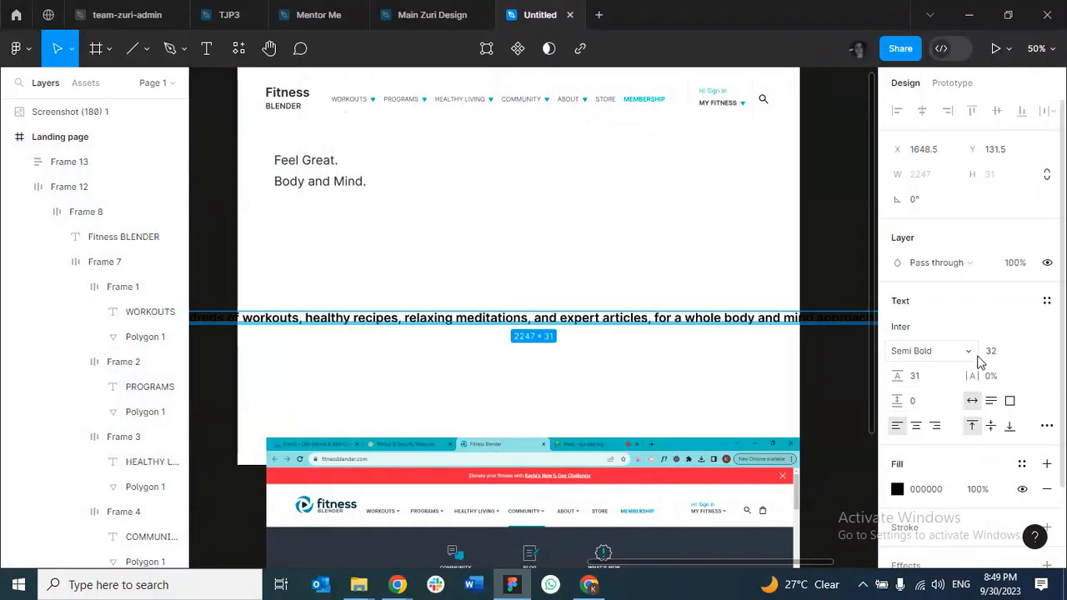
Set the pasted paragraph's font size to 20 and move it to X 1805, Y 26.
{"action": "left_click", "coordinate": [1031, 356]}
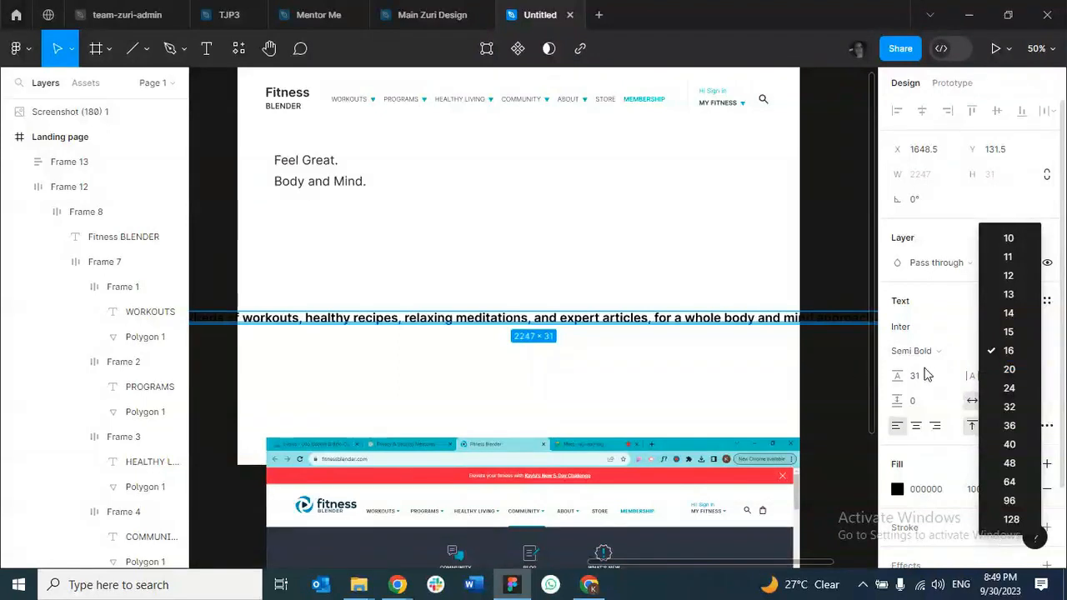
{"action": "left_click", "coordinate": [1005, 370]}
{"action": "left_click_drag", "start_coordinate": [560, 320], "coordinate": [622, 277]}
Change the pasted paragraph's fill colour to 272727.
{"action": "left_click", "coordinate": [1021, 464]}
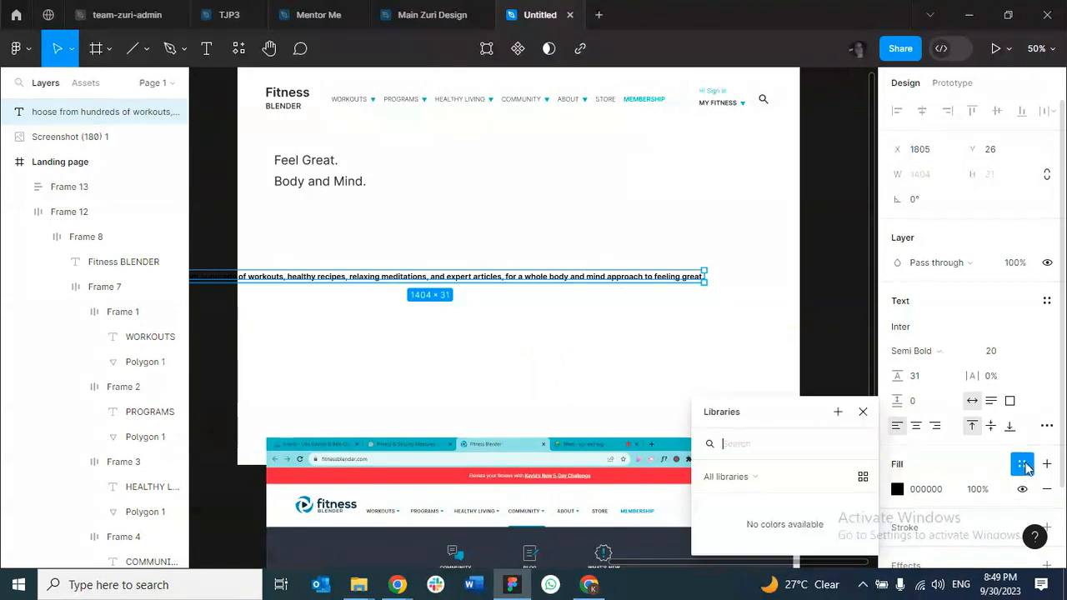
{"action": "left_click", "coordinate": [924, 493]}
{"action": "type", "text": "2727272"}
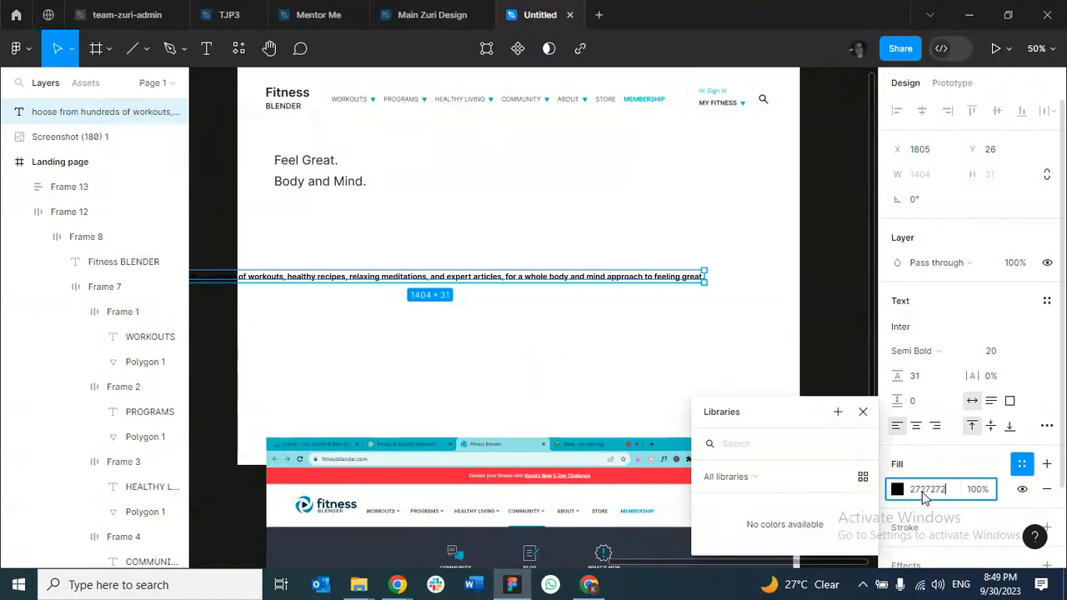
{"action": "key", "text": "Return"}
{"action": "left_click", "coordinate": [980, 493]}
{"action": "type", "text": "2"}
{"action": "key", "text": "Return"}
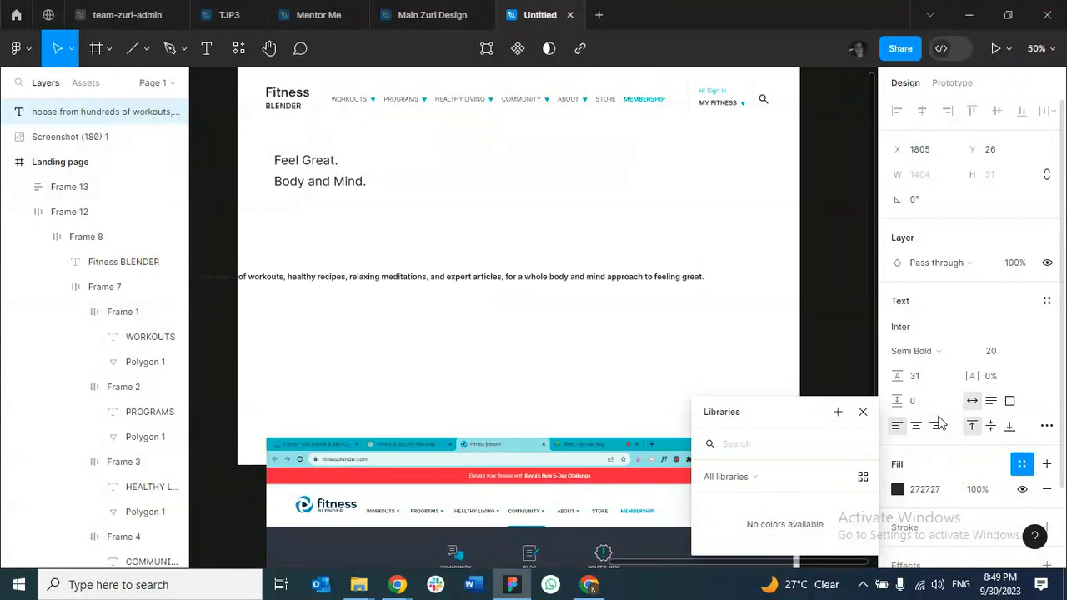
Set the paragraph to Regular weight, move it to X 1981, Y -42, and close the colour libraries.
{"action": "left_click", "coordinate": [941, 350]}
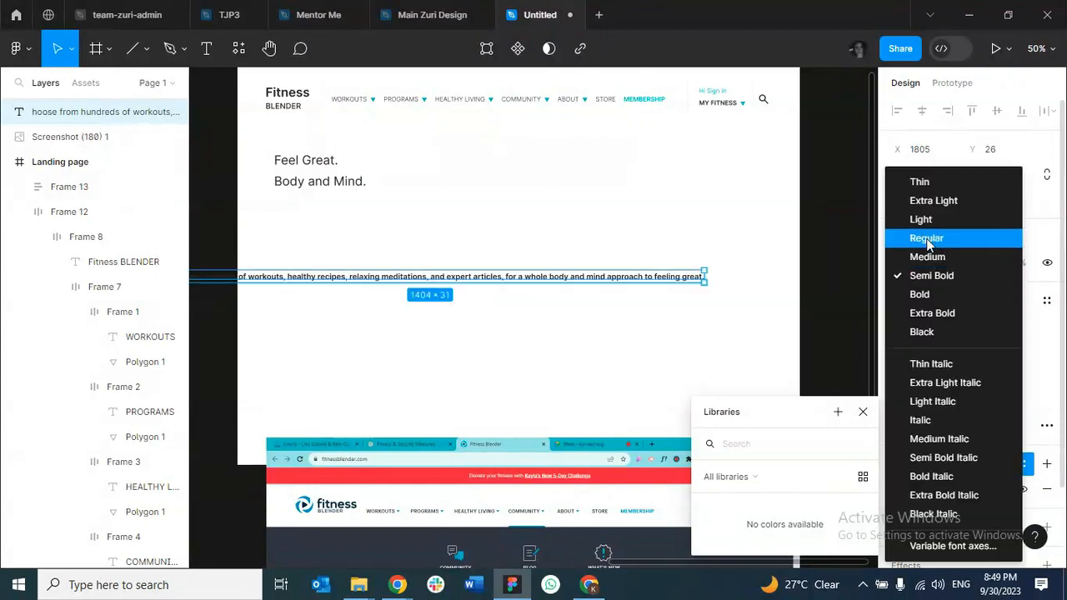
{"action": "left_click", "coordinate": [926, 239]}
{"action": "left_click_drag", "start_coordinate": [572, 265], "coordinate": [643, 238]}
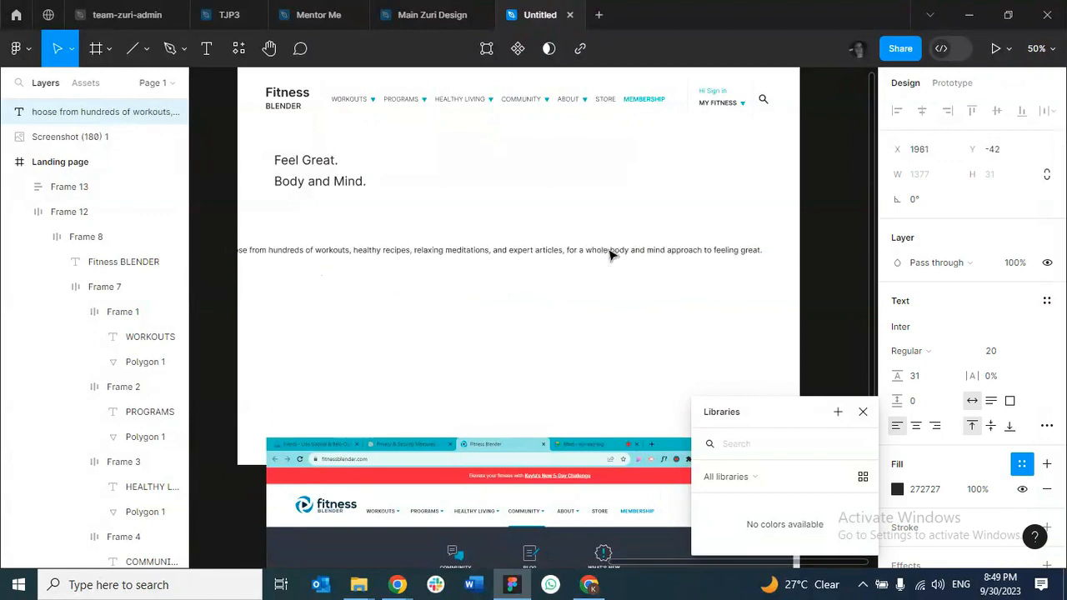
{"action": "left_click", "coordinate": [861, 414]}
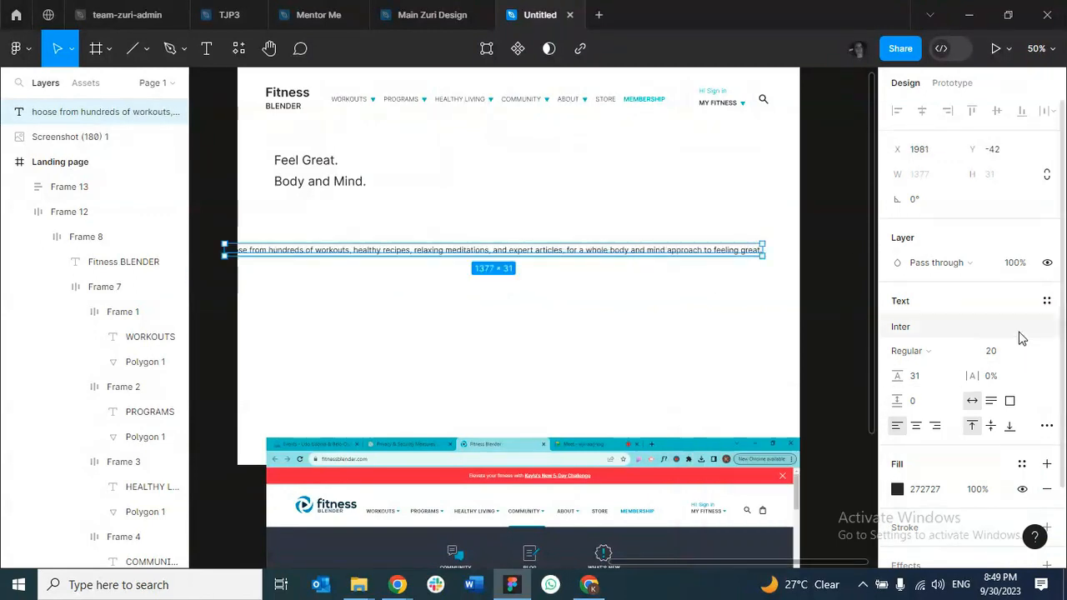
Set the paragraph's font size to 18 and move it to X 2151, Y -34.
{"action": "left_click", "coordinate": [1010, 353]}
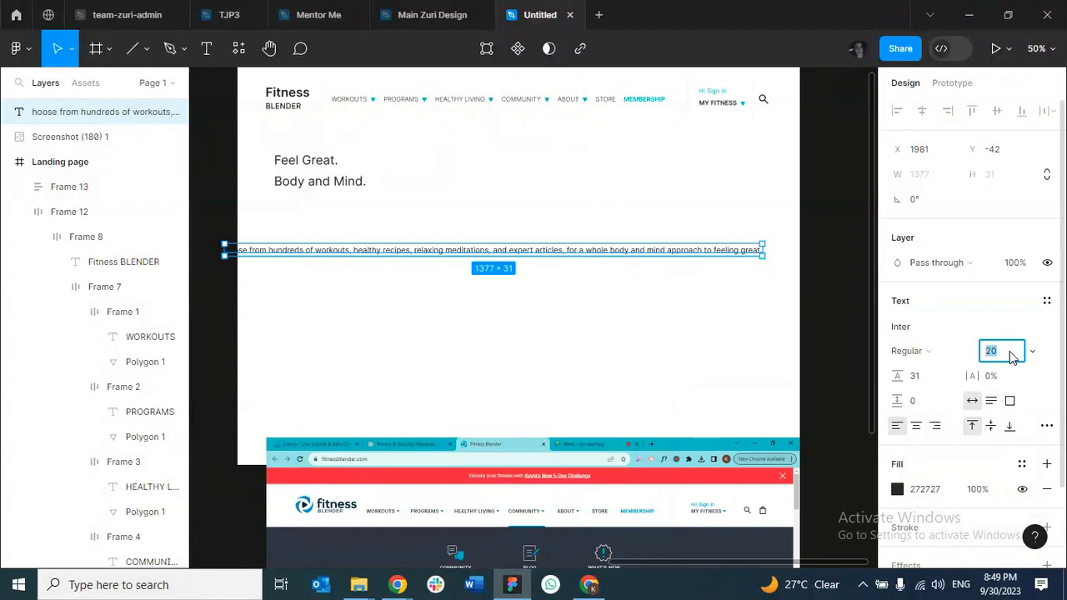
{"action": "type", "text": "18"}
{"action": "key", "text": "Return"}
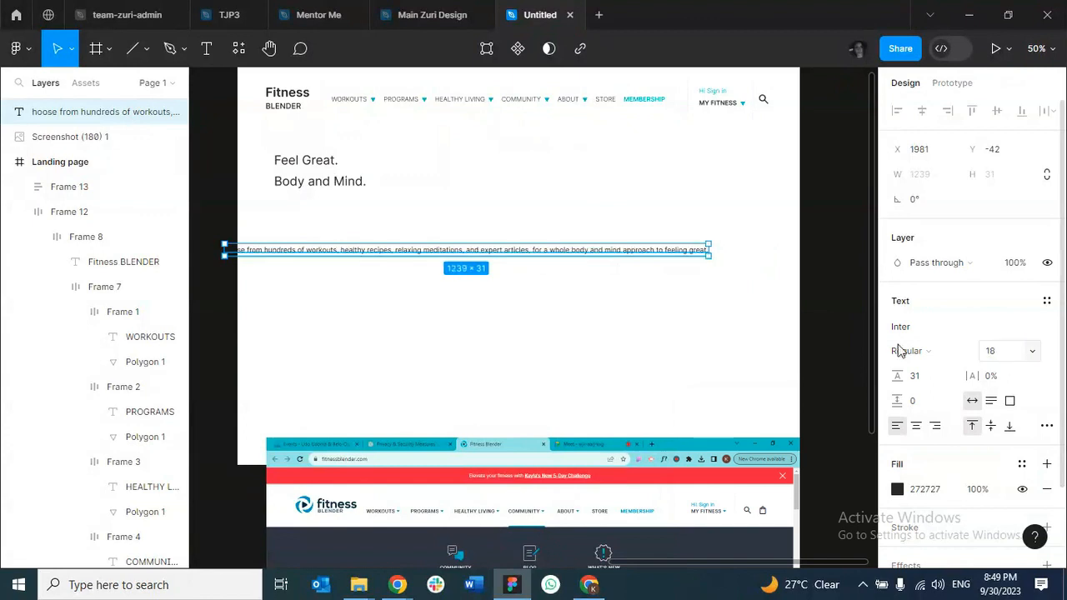
{"action": "left_click_drag", "start_coordinate": [497, 255], "coordinate": [658, 242]}
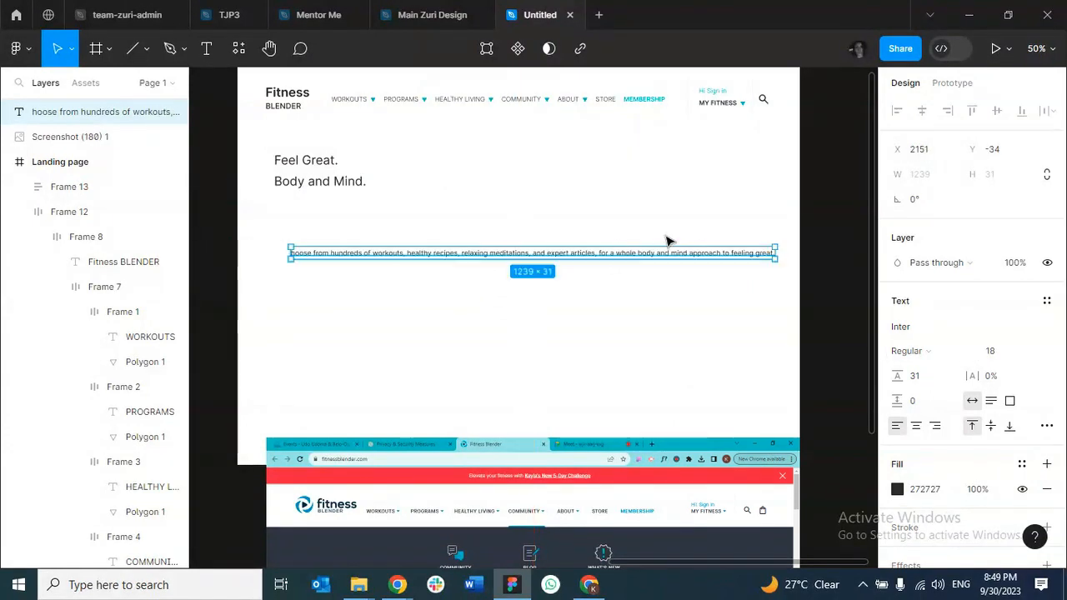
Narrow the paragraph to a width of 367 so it wraps like the reference screenshot, and place it beneath the heading at X 2113, Y -142.
{"action": "left_click_drag", "start_coordinate": [774, 256], "coordinate": [535, 252]}
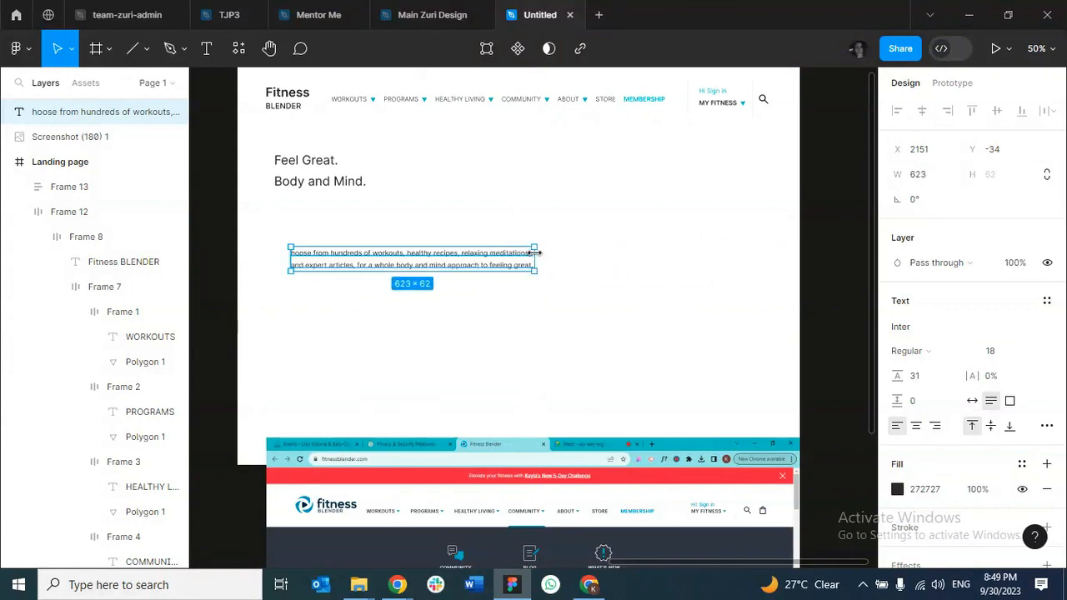
{"action": "scroll", "coordinate": [514, 425], "scroll_direction": "down", "scroll_amount": 6}
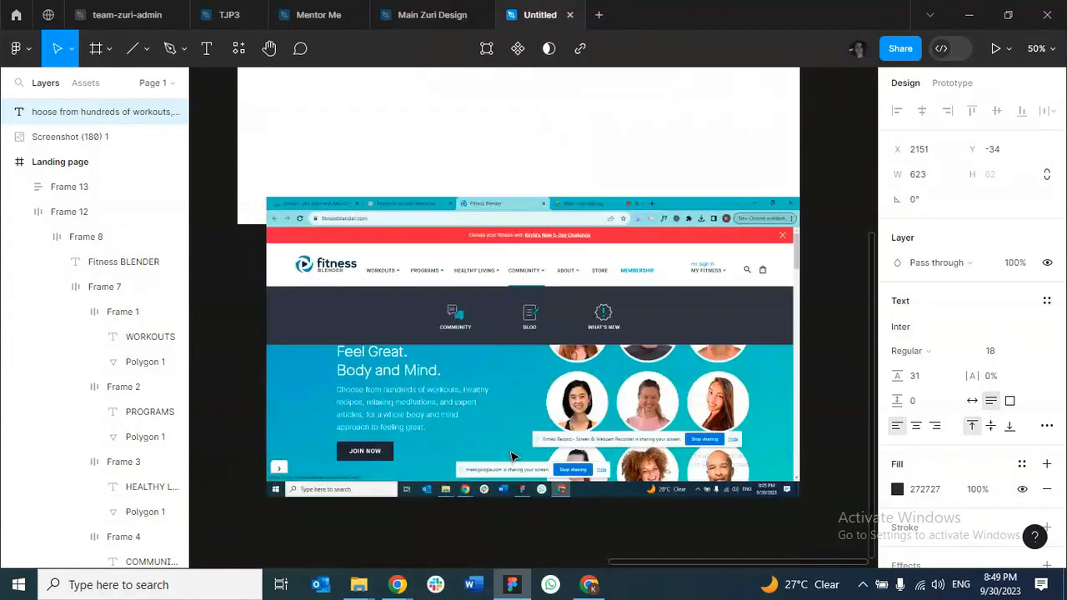
{"action": "scroll", "coordinate": [456, 221], "scroll_direction": "up", "scroll_amount": 4}
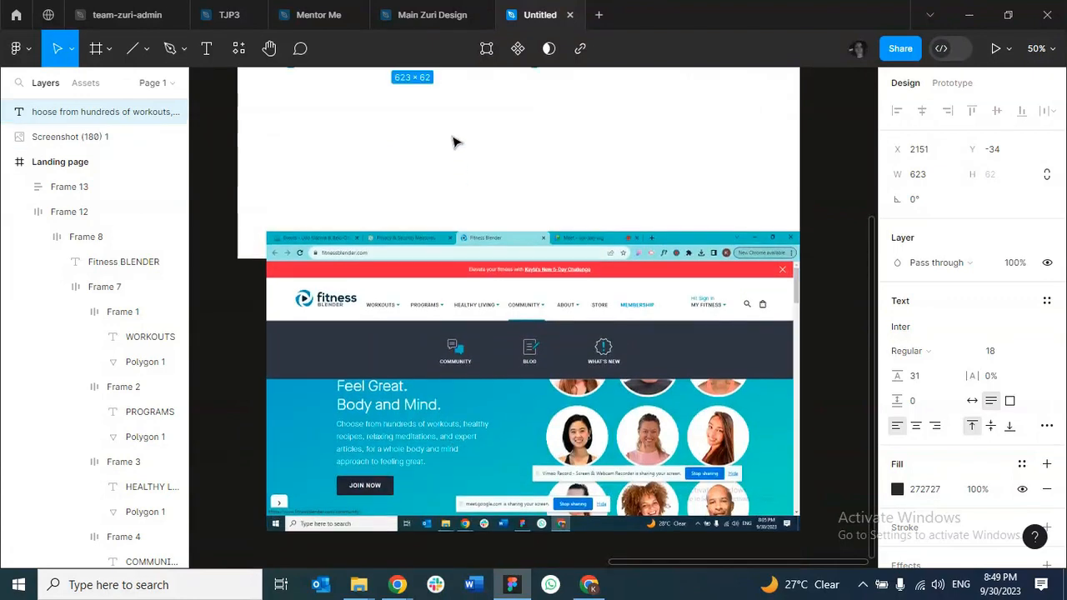
{"action": "left_click_drag", "start_coordinate": [533, 180], "coordinate": [449, 167]}
{"action": "scroll", "coordinate": [512, 269], "scroll_direction": "down", "scroll_amount": 4}
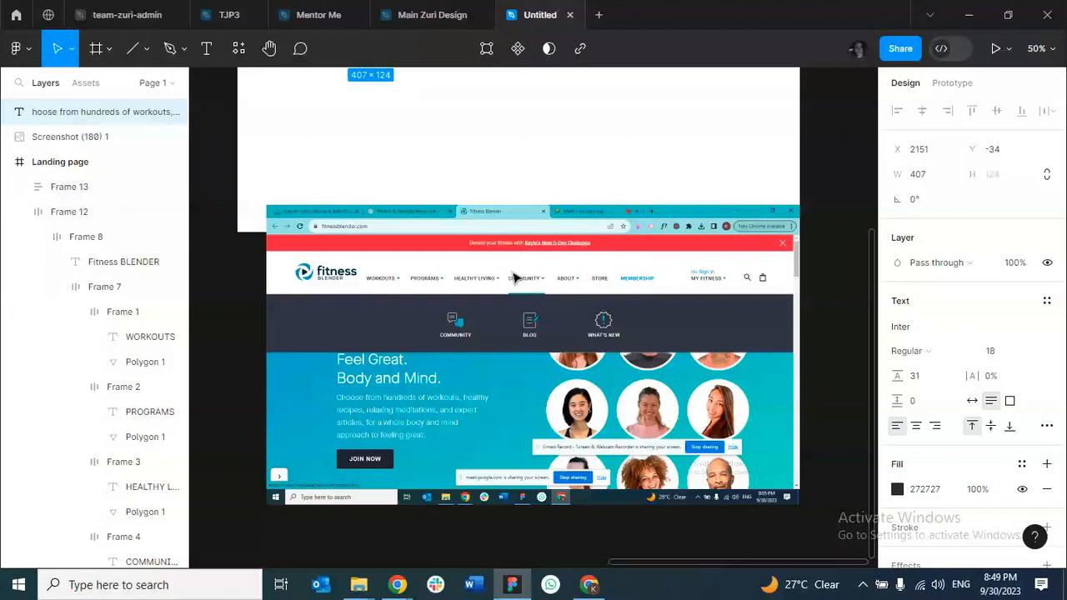
{"action": "scroll", "coordinate": [514, 276], "scroll_direction": "up", "scroll_amount": 2}
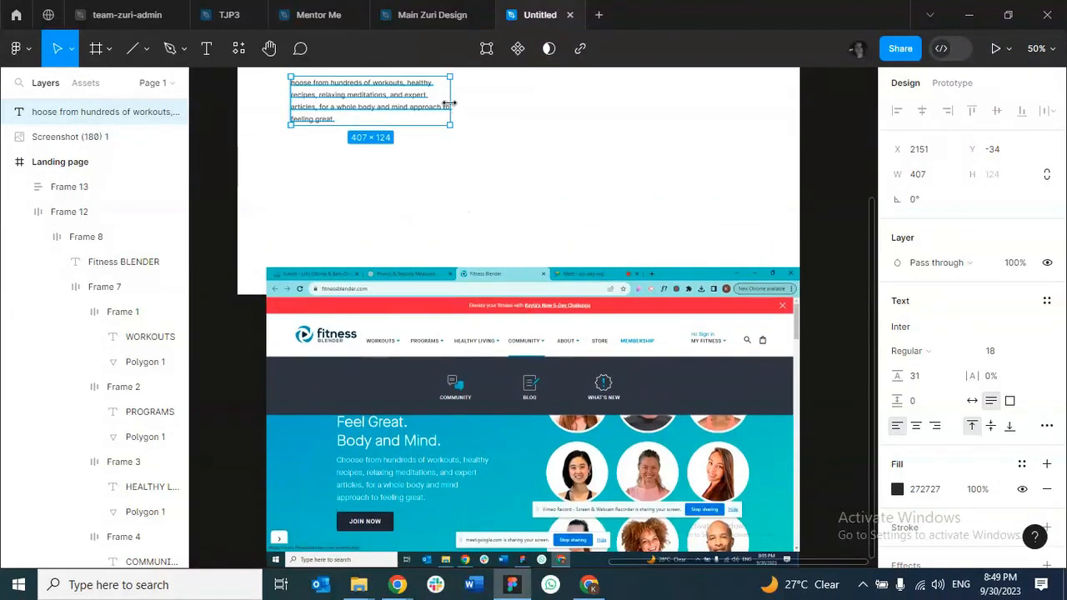
{"action": "left_click_drag", "start_coordinate": [442, 102], "coordinate": [429, 101]}
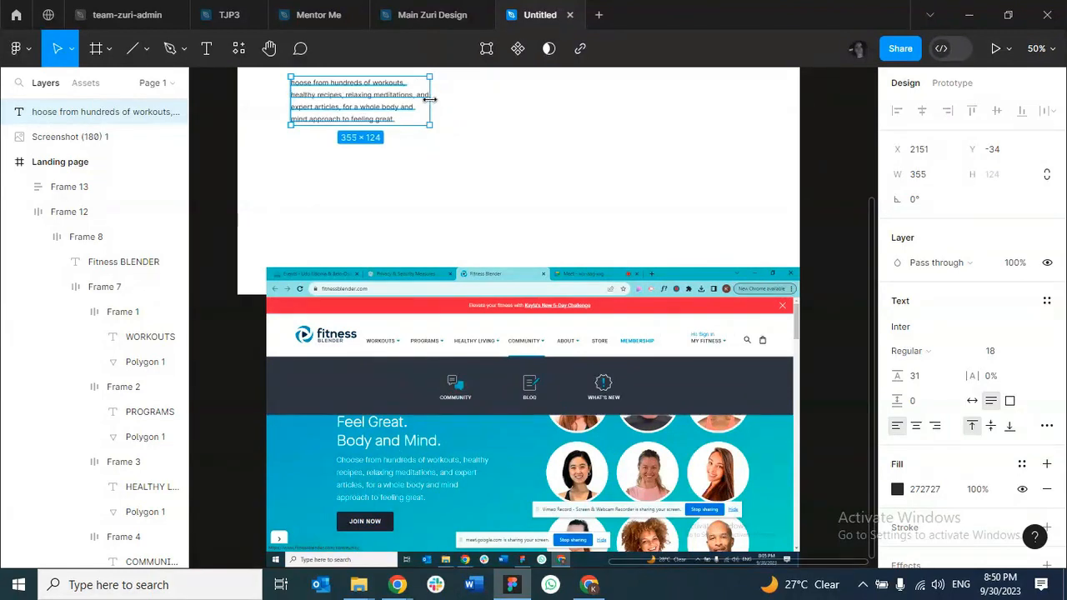
{"action": "left_click_drag", "start_coordinate": [430, 98], "coordinate": [435, 96]}
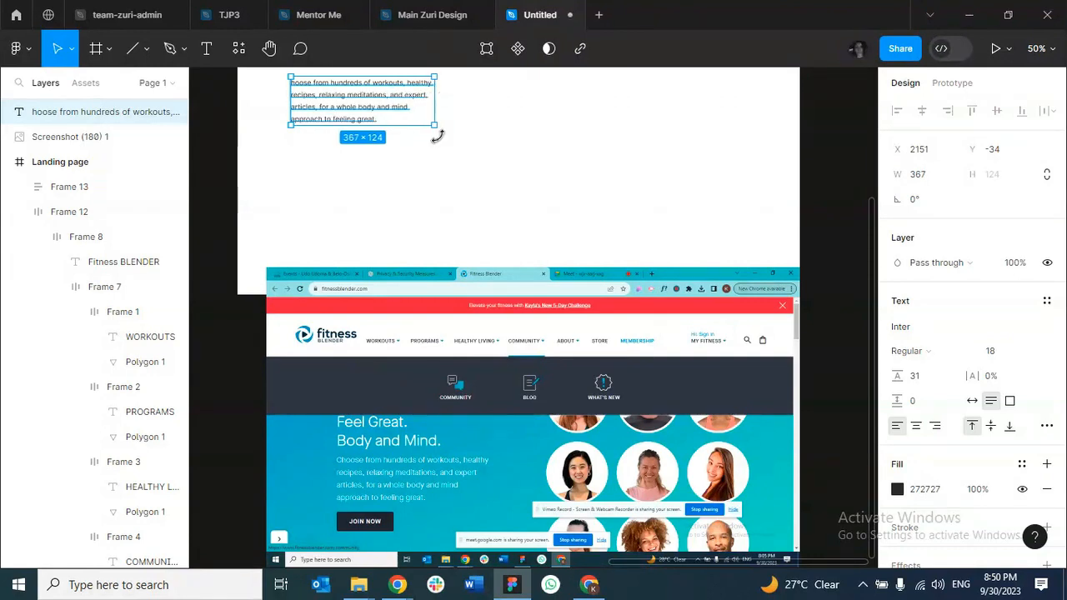
{"action": "scroll", "coordinate": [449, 134], "scroll_direction": "up", "scroll_amount": 3}
{"action": "left_click_drag", "start_coordinate": [379, 249], "coordinate": [364, 207]}
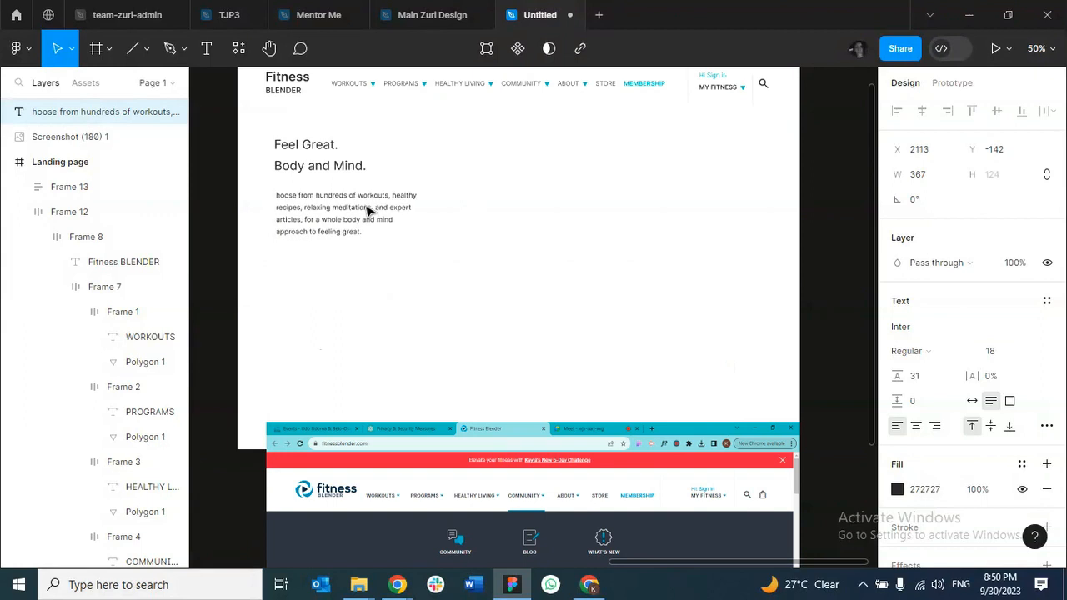
Combine the Feel Great heading frame and the paragraph below it into one vertical auto layout frame.
{"action": "left_click", "coordinate": [325, 164]}
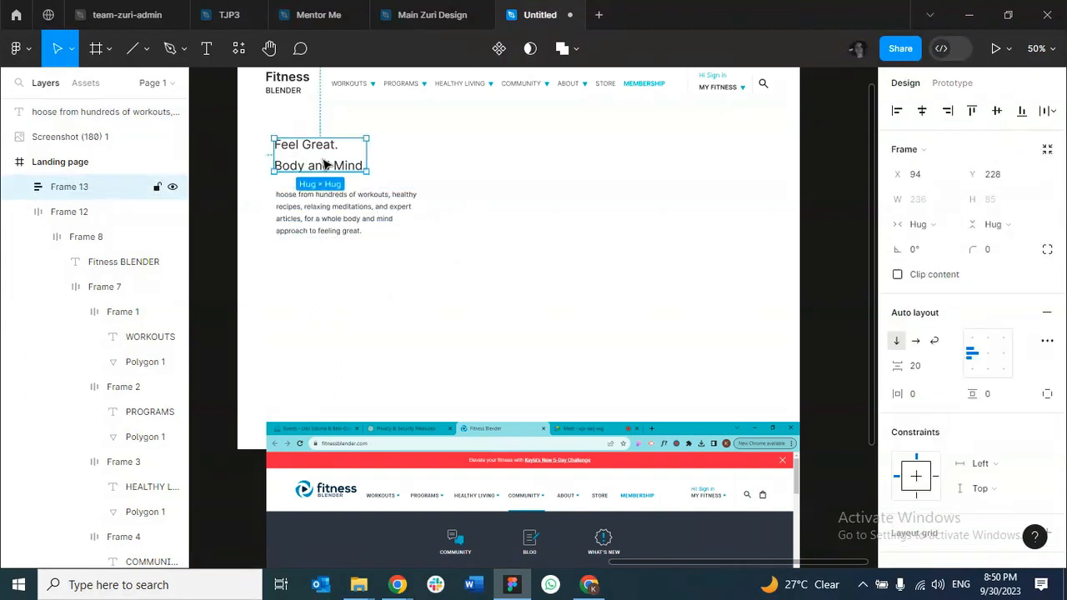
{"action": "left_click", "coordinate": [332, 206], "text": "shift"}
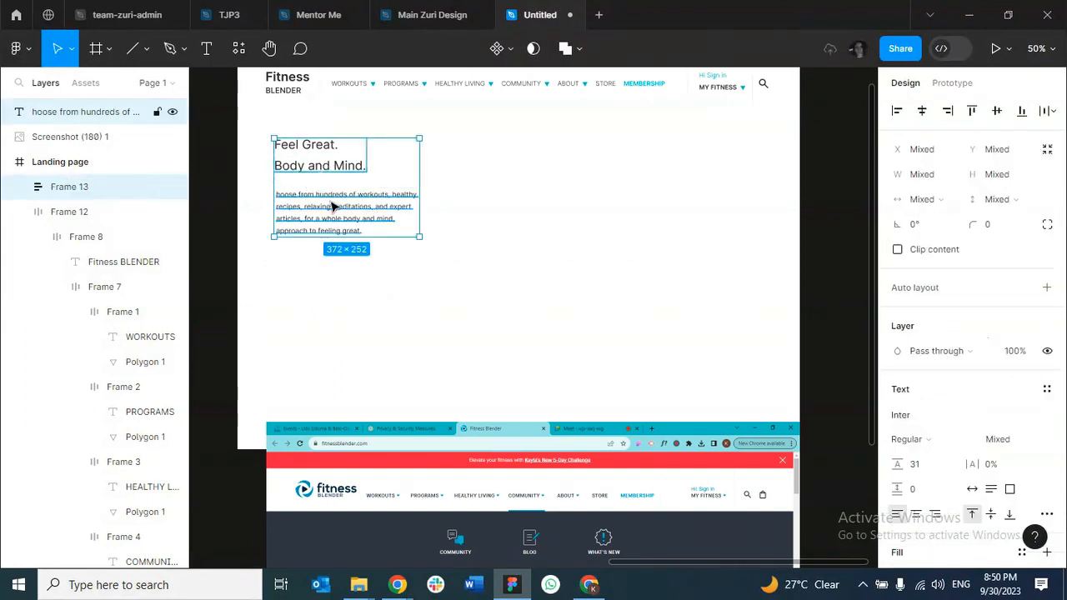
{"action": "key", "text": "shift+a"}
{"action": "scroll", "coordinate": [411, 174], "scroll_direction": "up", "scroll_amount": 3}
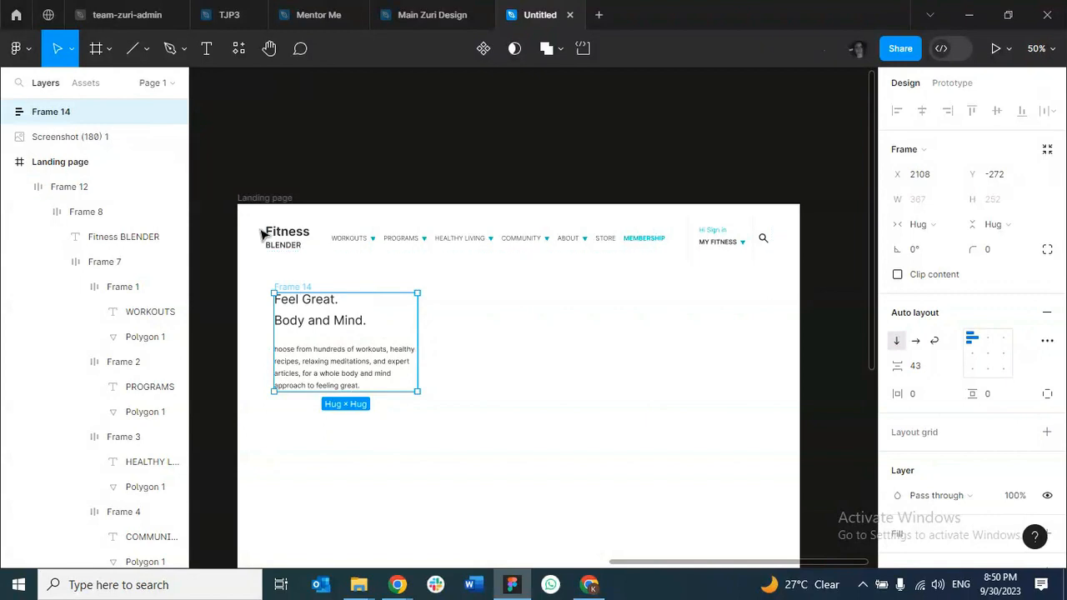
{"action": "left_click", "coordinate": [506, 346]}
{"action": "left_click", "coordinate": [364, 311]}
{"action": "left_click", "coordinate": [400, 330]}
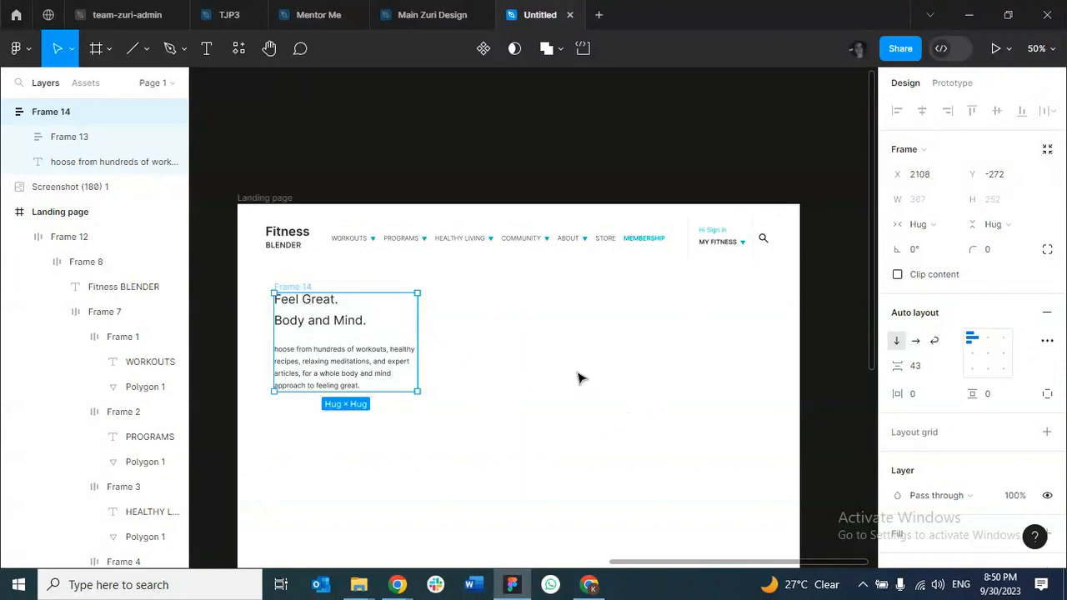
Try moving the Landing page frame to X 2582, Y -546, and undo the move.
{"action": "left_click", "coordinate": [279, 200]}
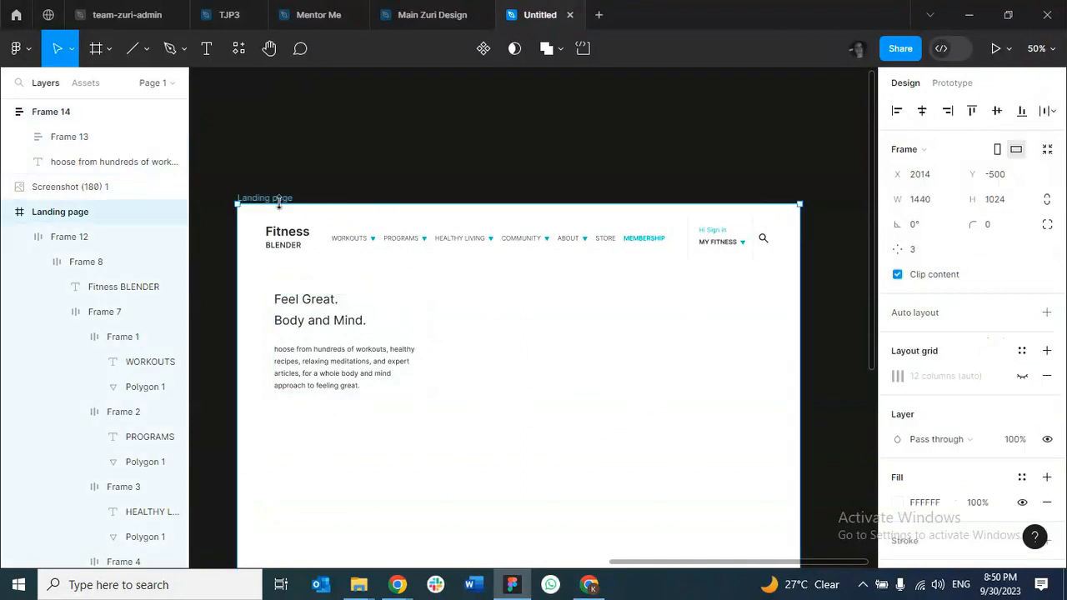
{"action": "left_click_drag", "start_coordinate": [573, 385], "coordinate": [791, 367]}
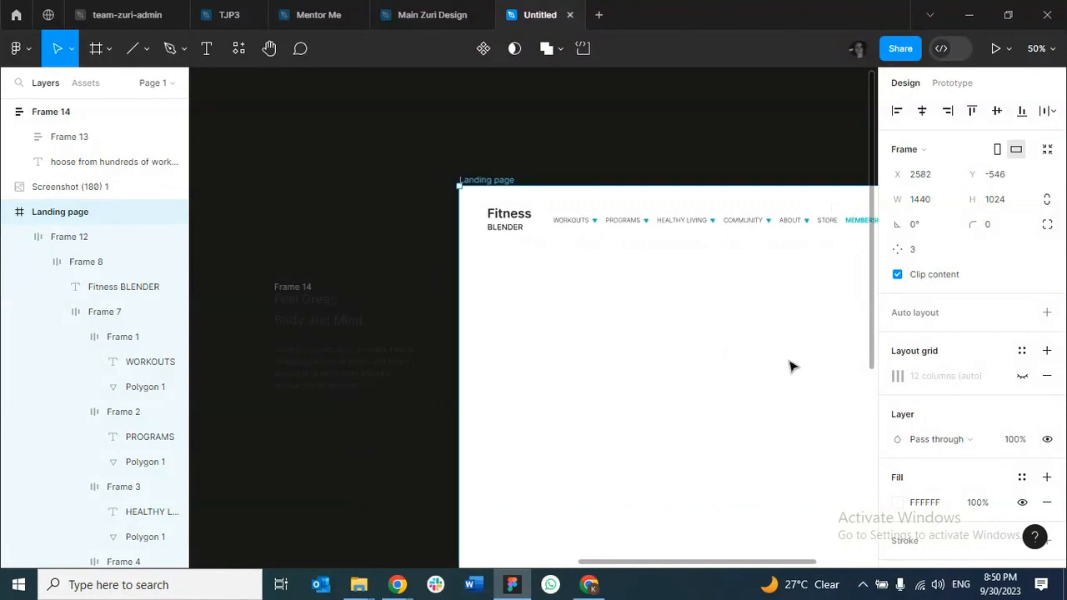
{"action": "key", "text": "ctrl+z"}
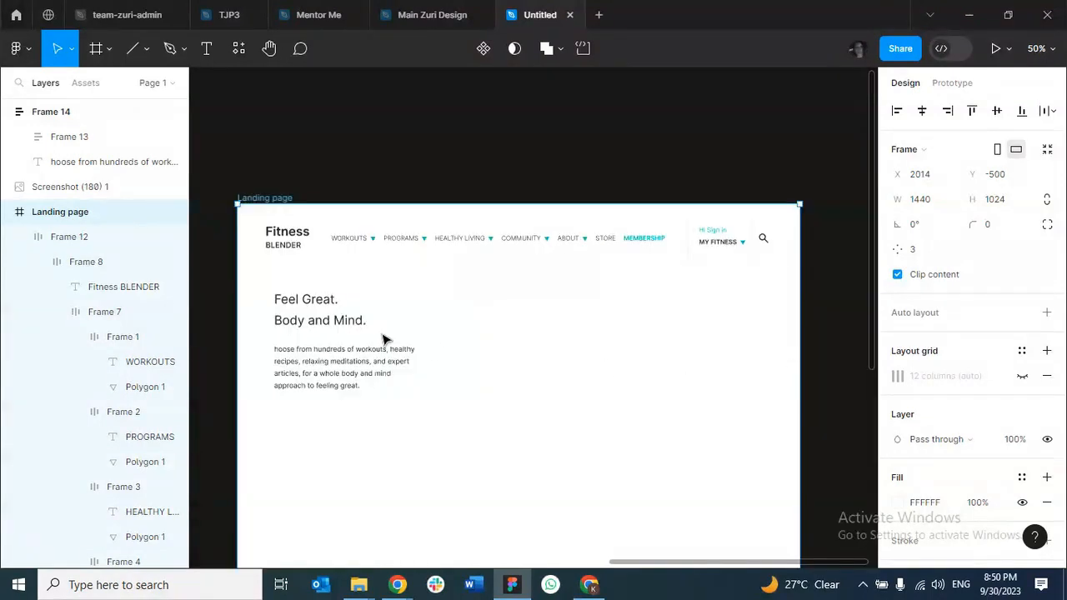
Copy the hero text frame and paste the copy inside the Landing page frame at X 730, Y 354.
{"action": "left_click", "coordinate": [313, 297]}
{"action": "right_click", "coordinate": [315, 342]}
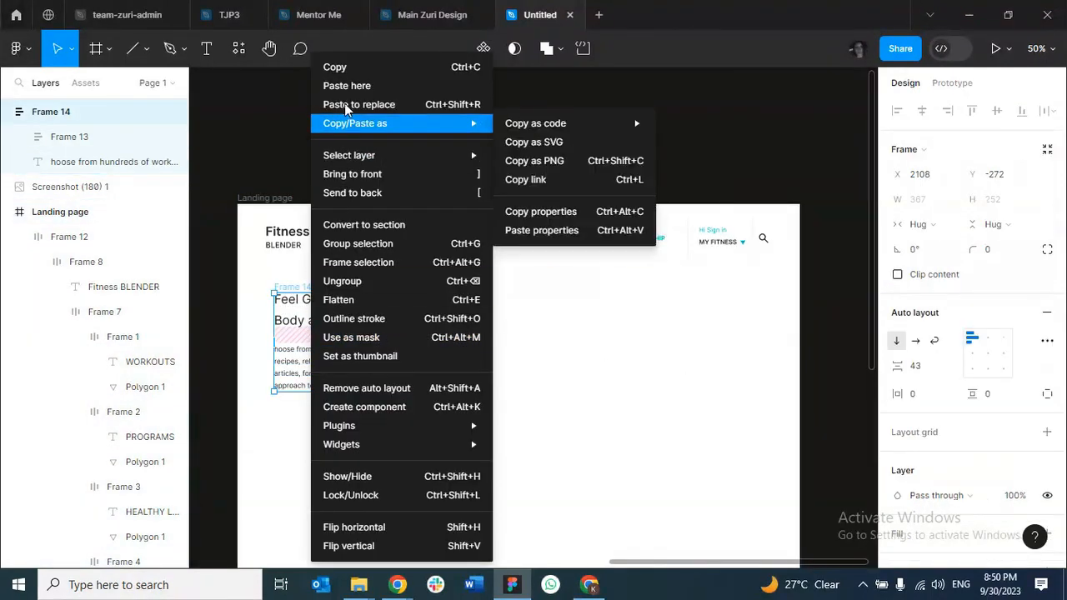
{"action": "left_click", "coordinate": [336, 67]}
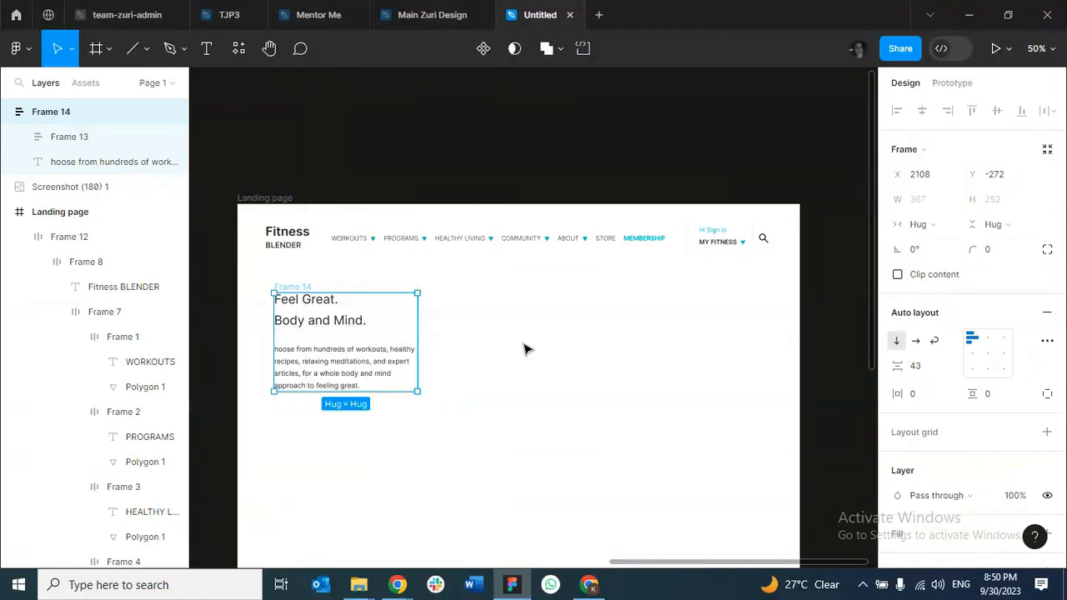
{"action": "right_click", "coordinate": [525, 348]}
{"action": "left_click", "coordinate": [538, 103]}
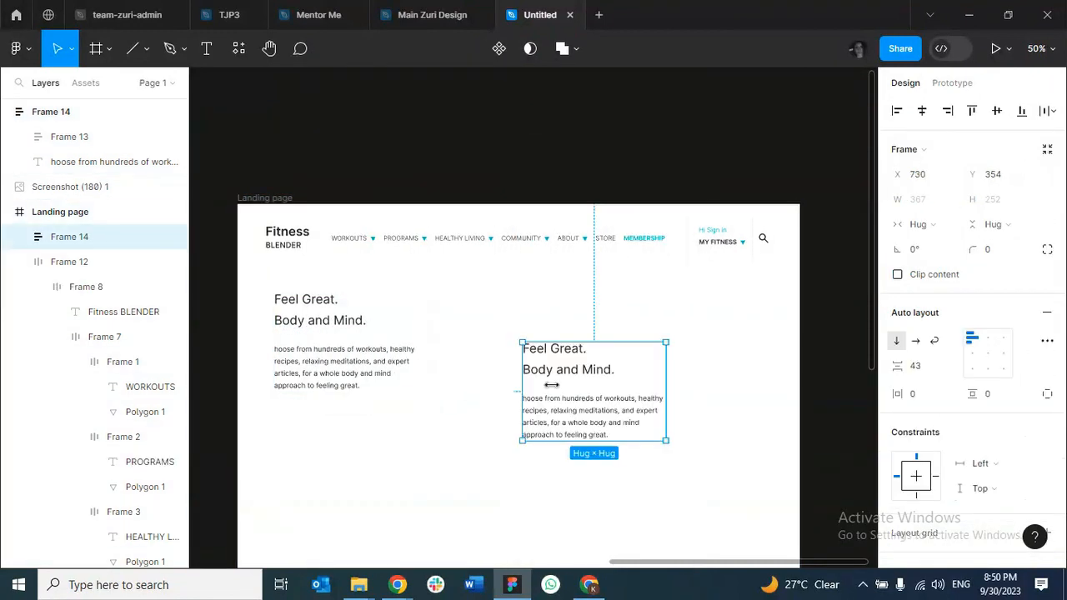
Place the original hero text frame inside the Landing page at about X 82, Y 245, and delete the pasted copy.
{"action": "left_click", "coordinate": [304, 296]}
{"action": "mouse_move", "coordinate": [409, 309]}
{"action": "left_mouse_down"}
{"action": "mouse_move", "coordinate": [437, 208]}
{"action": "mouse_move", "coordinate": [478, 123]}
{"action": "left_mouse_up"}
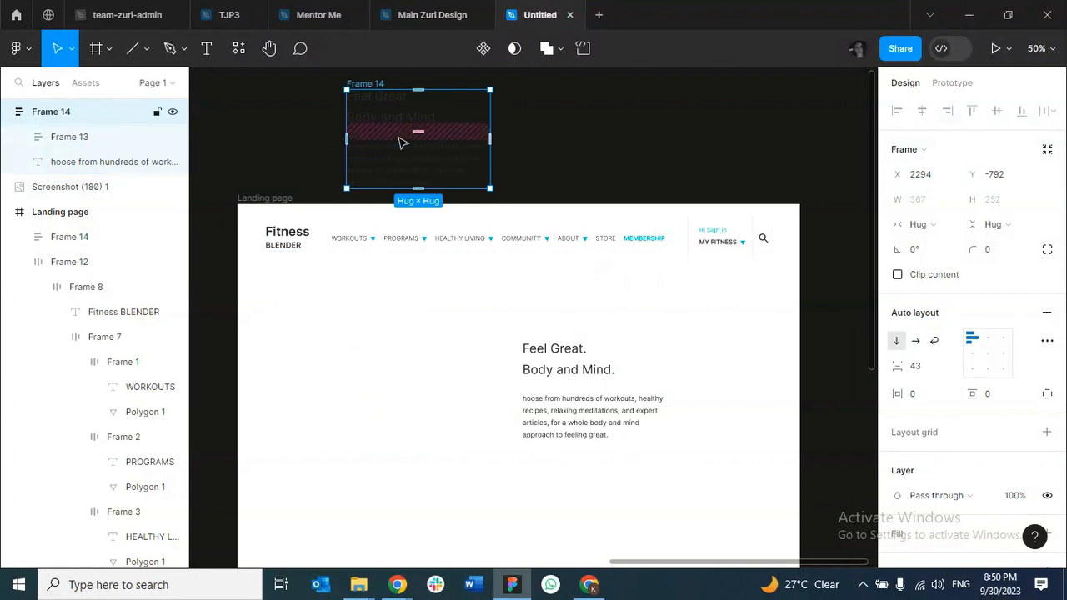
{"action": "left_click_drag", "start_coordinate": [400, 138], "coordinate": [324, 348]}
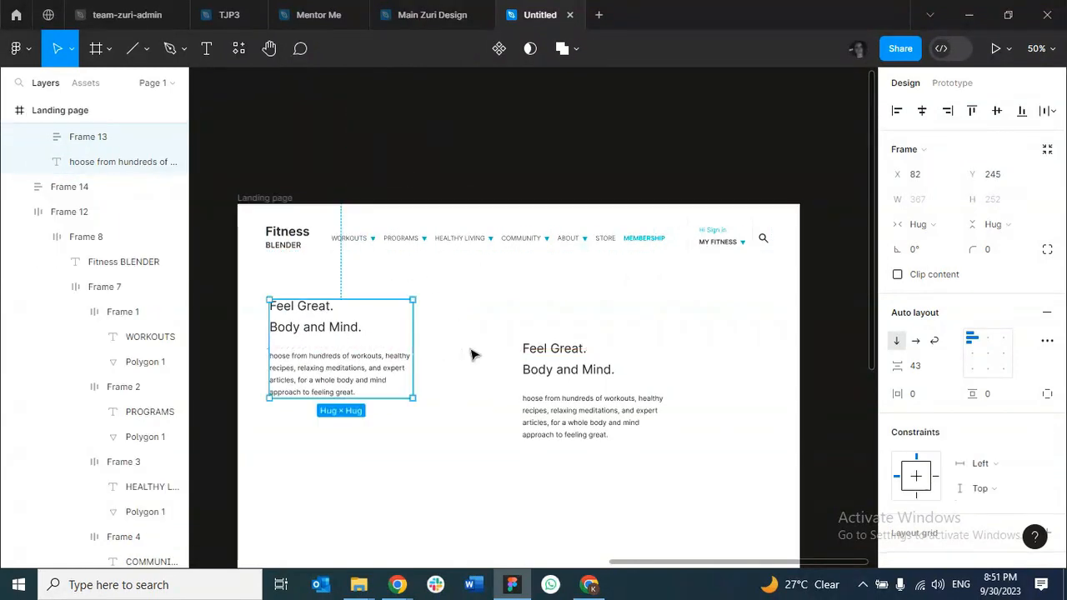
{"action": "left_click", "coordinate": [550, 364]}
{"action": "key", "text": "Delete"}
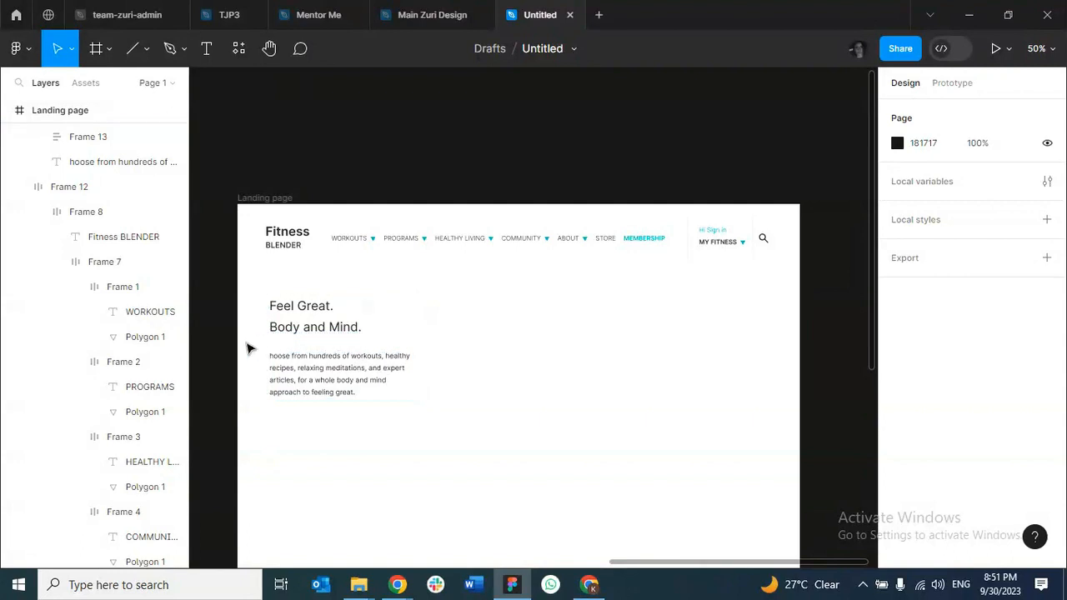
Nudge the hero text frame to X 72 so it aligns with the logo above it.
{"action": "left_click", "coordinate": [271, 323]}
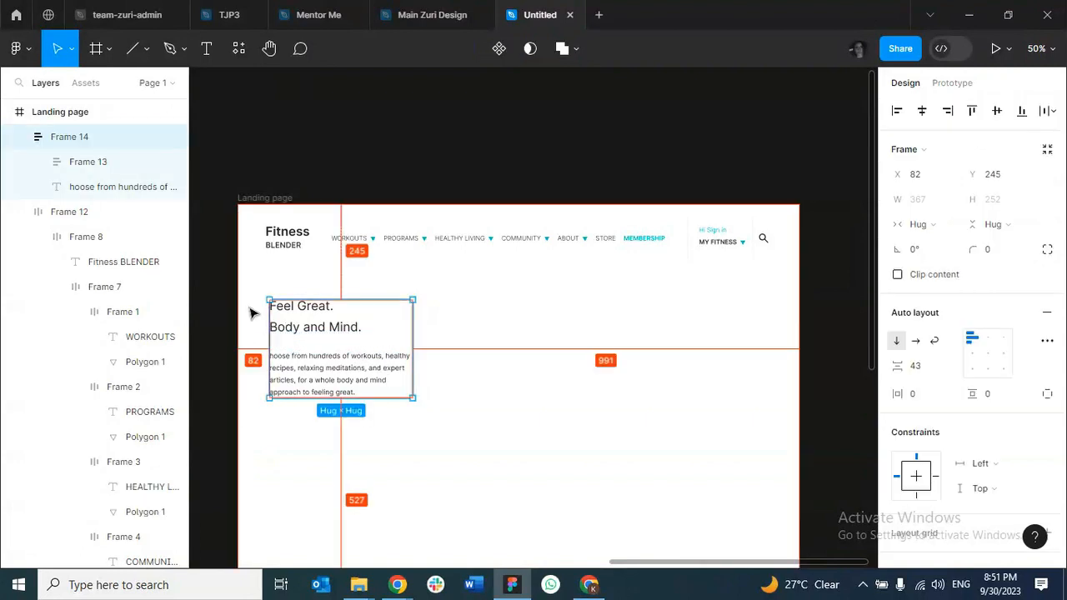
{"action": "key", "text": "Left"}
{"action": "key", "text": "Left"}
{"action": "key", "text": "Left"}
{"action": "key", "text": "Left"}
{"action": "key", "text": "Left"}
{"action": "key", "text": "Left"}
{"action": "key", "text": "Left"}
{"action": "key", "text": "Left"}
{"action": "key", "text": "Left"}
{"action": "key", "text": "Left"}
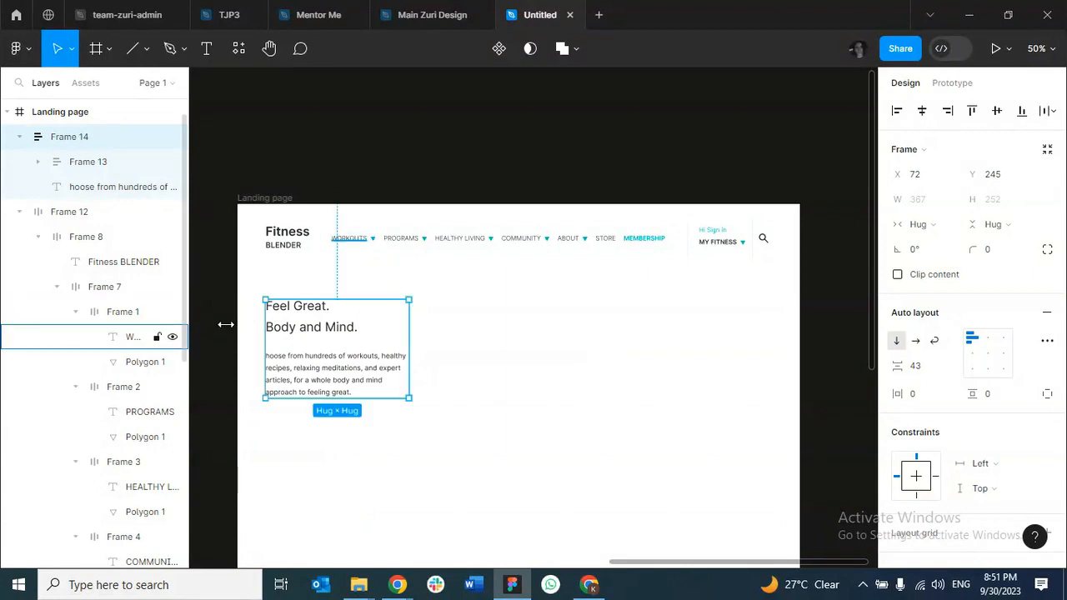
Rename the navigation bar frame as Header.
{"action": "left_click", "coordinate": [347, 241]}
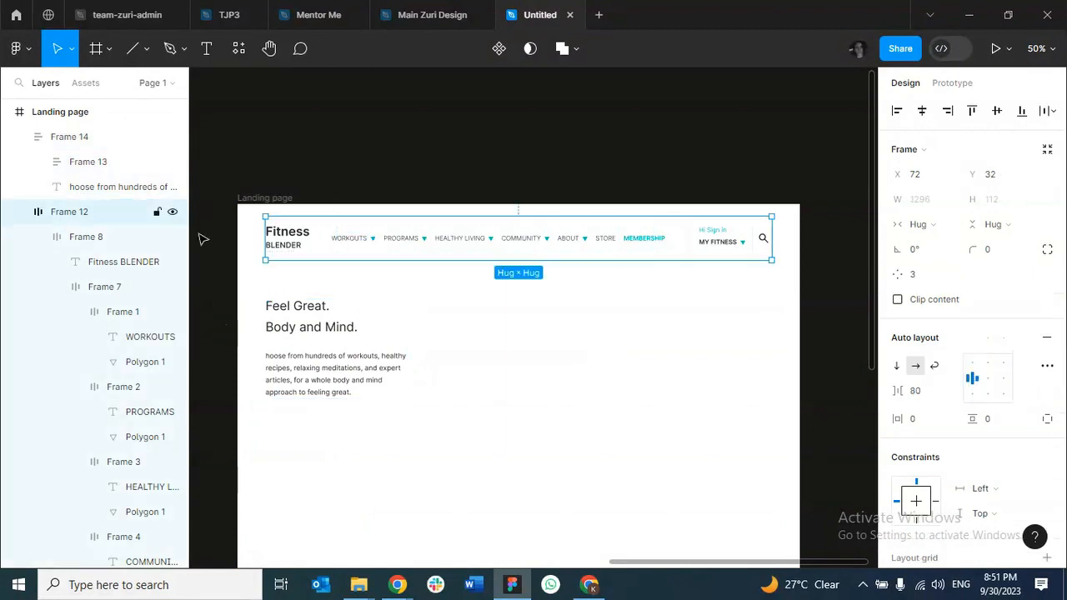
{"action": "double_click", "coordinate": [94, 213]}
{"action": "type", "text": "Header"}
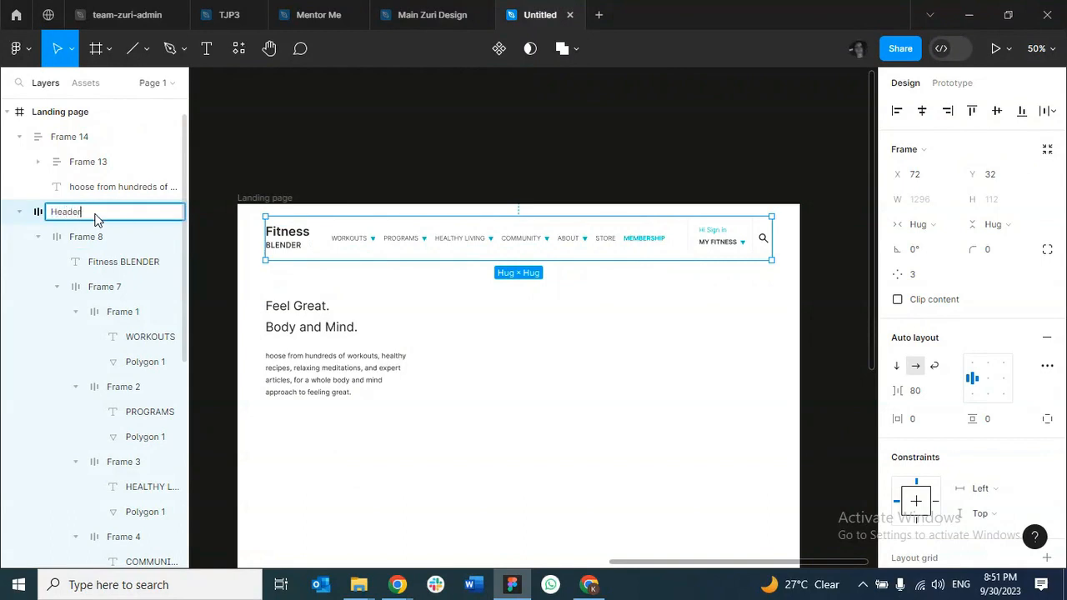
{"action": "key", "text": "Return"}
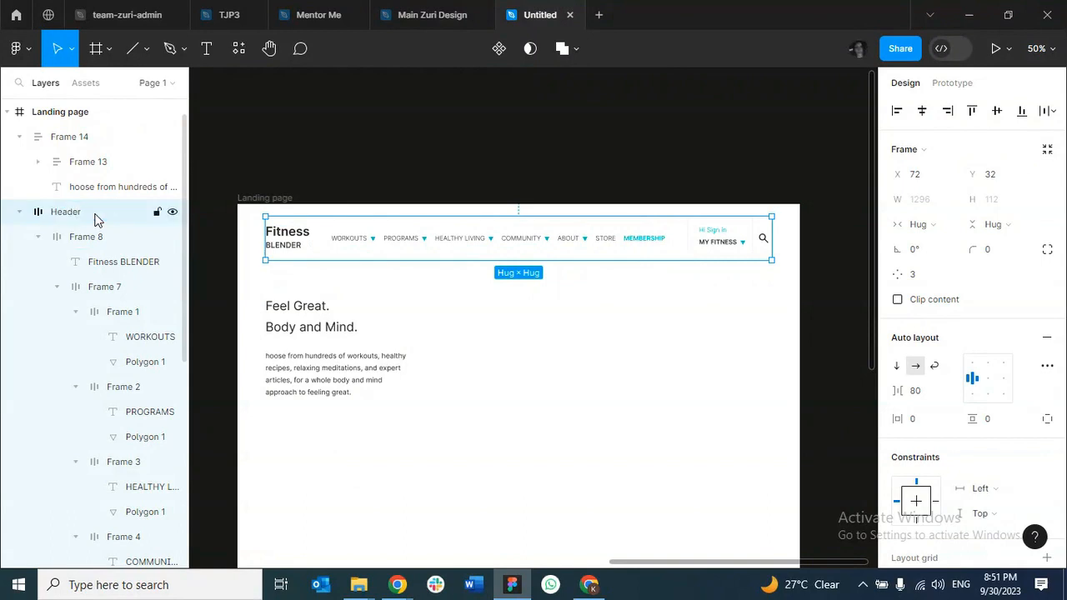
Rename the hero text frame as Header text.
{"action": "left_click", "coordinate": [313, 348]}
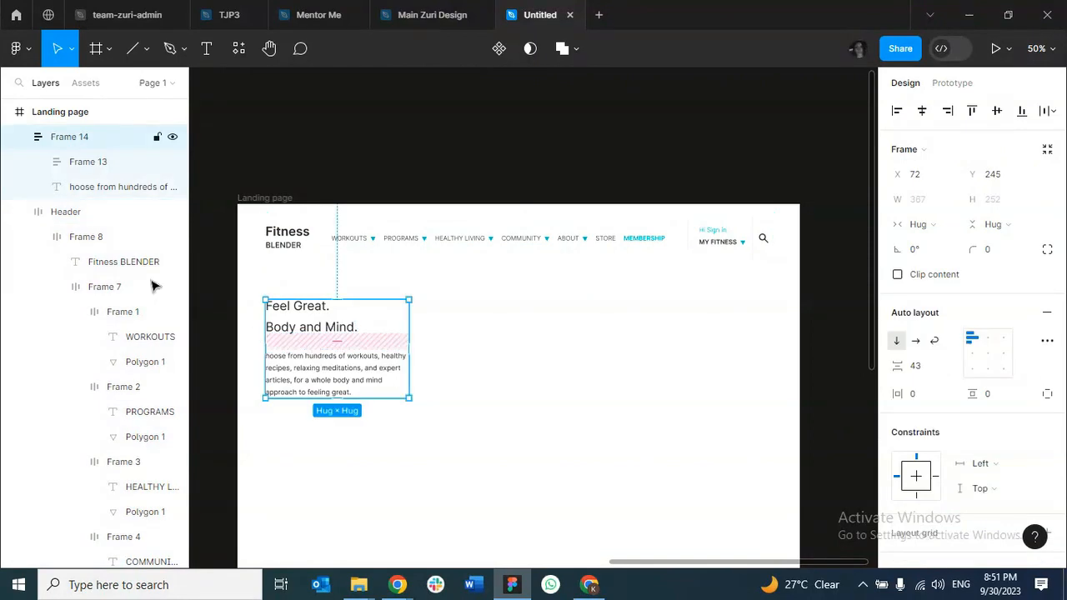
{"action": "double_click", "coordinate": [75, 137]}
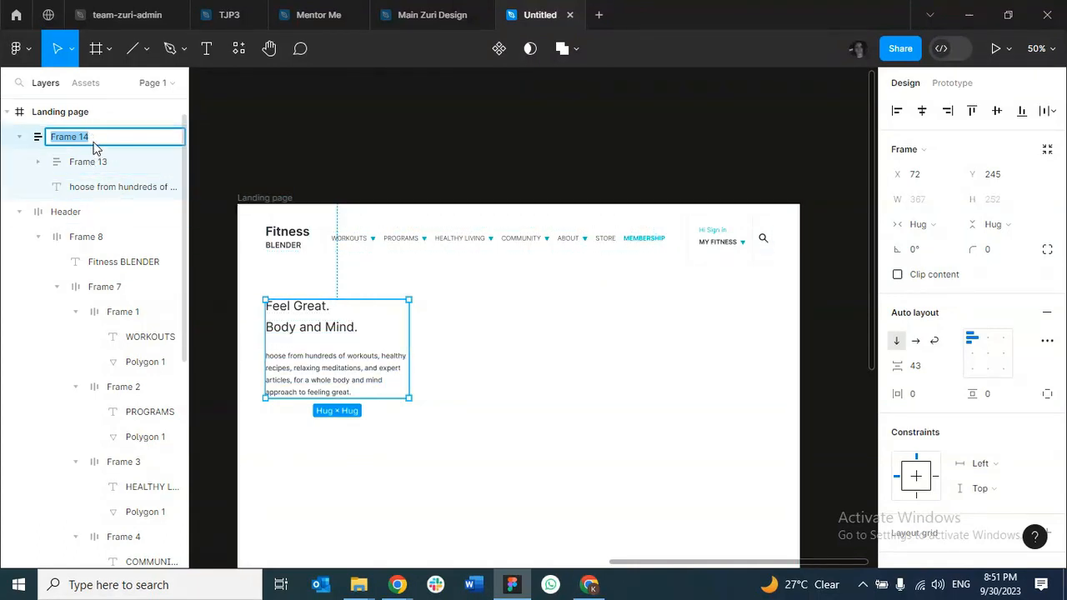
{"action": "type", "text": "H"}
{"action": "key", "text": "Return"}
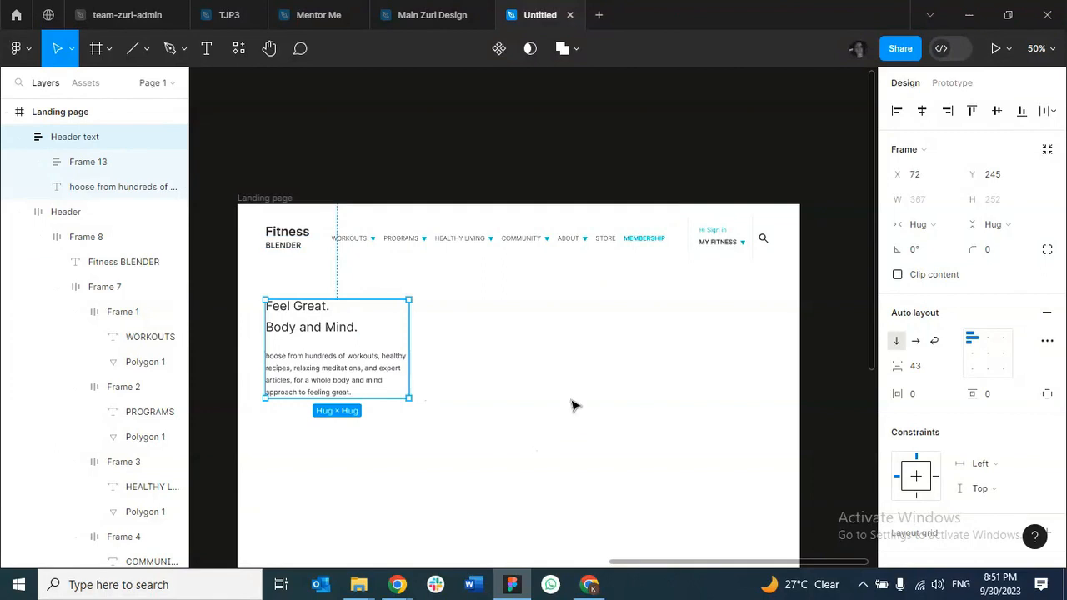
Duplicate the hero paragraph and move the copy out of its auto layout frame to about X 548, Y 560 on the Landing page.
{"action": "scroll", "coordinate": [555, 424], "scroll_direction": "down", "scroll_amount": 5}
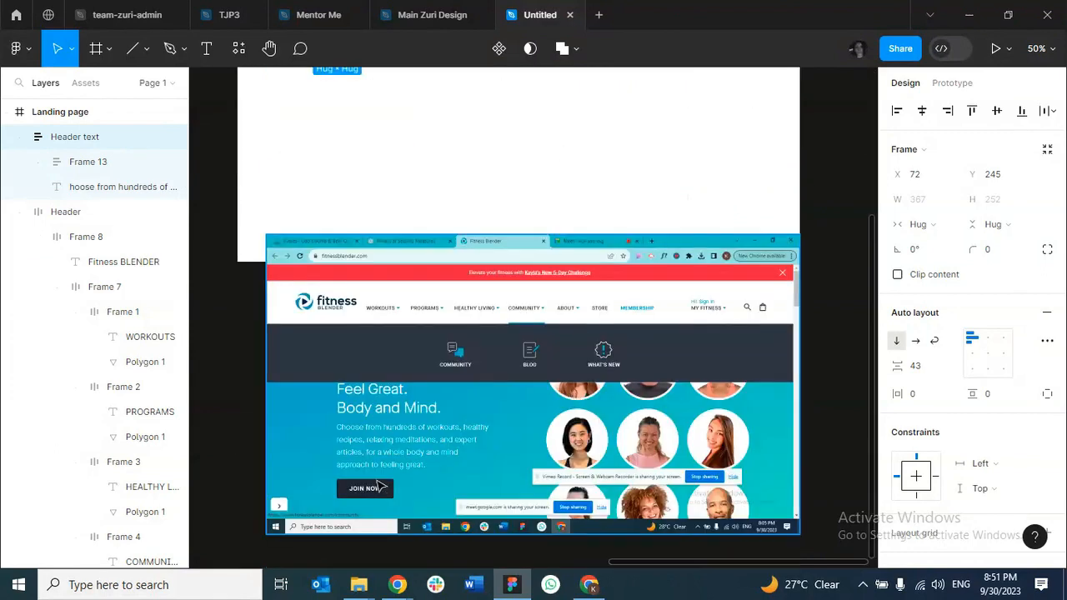
{"action": "scroll", "coordinate": [452, 91], "scroll_direction": "up", "scroll_amount": 3}
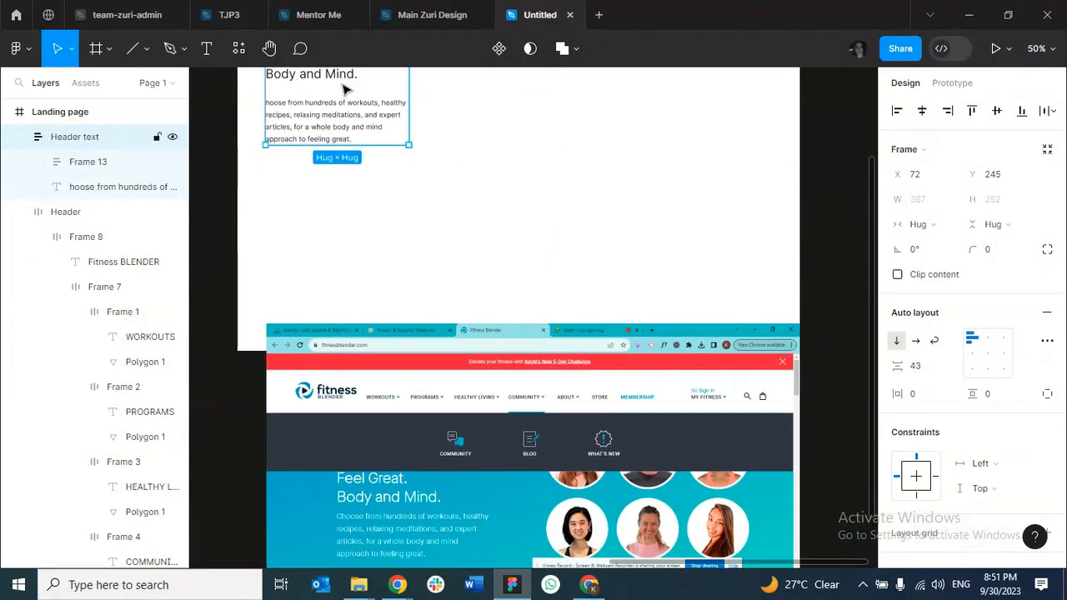
{"action": "scroll", "coordinate": [344, 89], "scroll_direction": "down", "scroll_amount": 7}
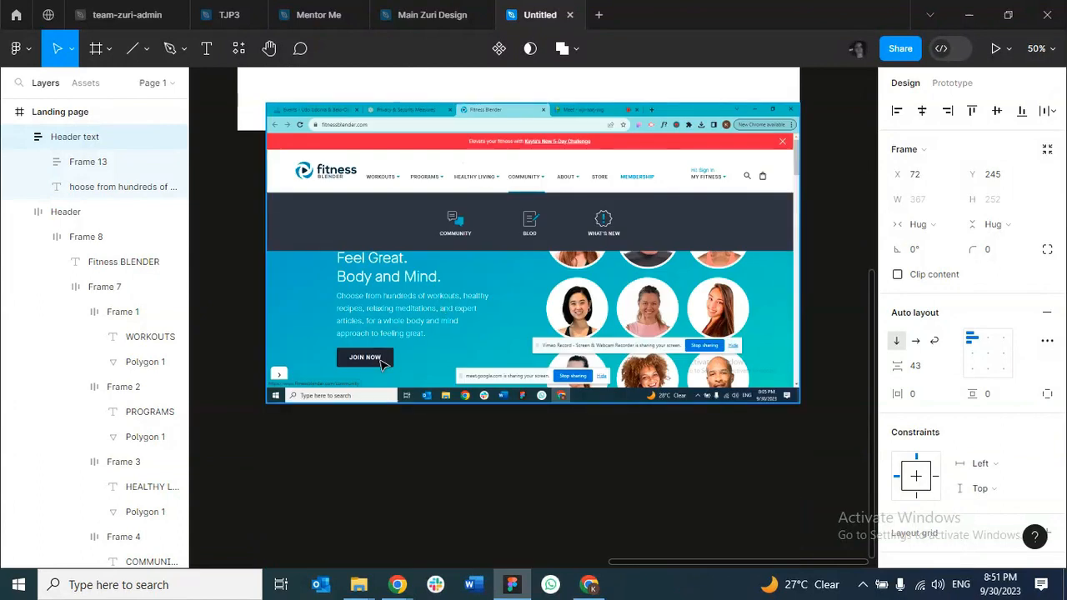
{"action": "scroll", "coordinate": [420, 123], "scroll_direction": "up", "scroll_amount": 8}
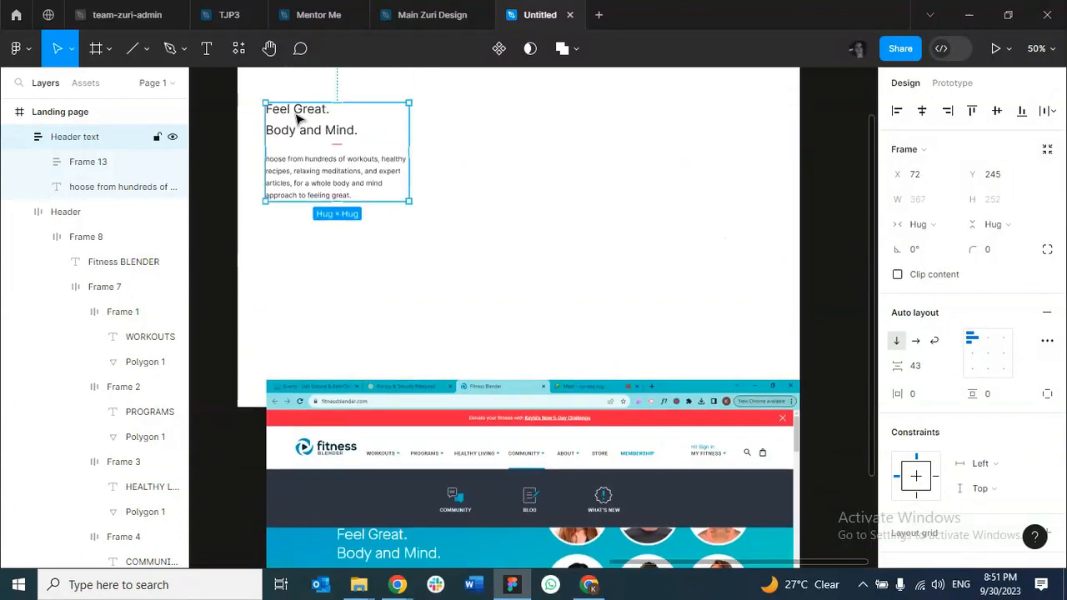
{"action": "double_click", "coordinate": [297, 118]}
{"action": "left_click", "coordinate": [319, 185]}
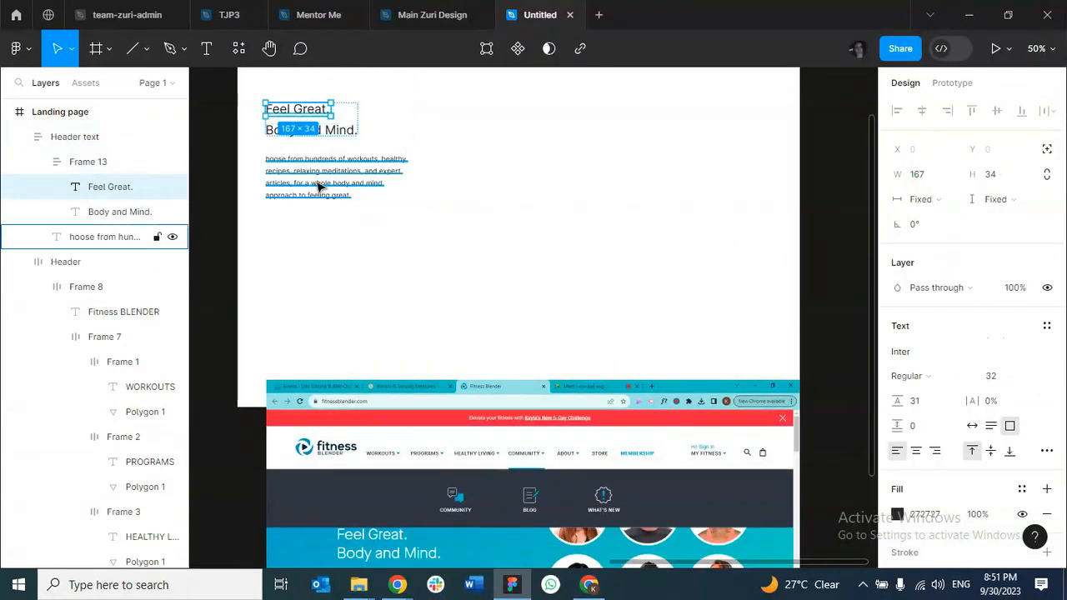
{"action": "key", "text": "ctrl+d"}
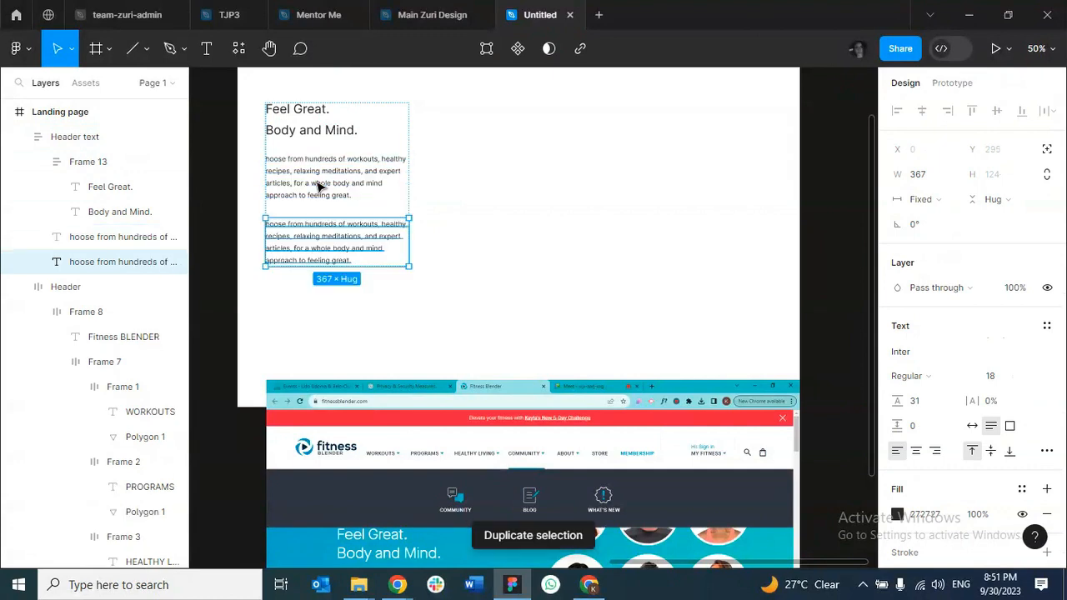
{"action": "left_click_drag", "start_coordinate": [326, 232], "coordinate": [513, 242]}
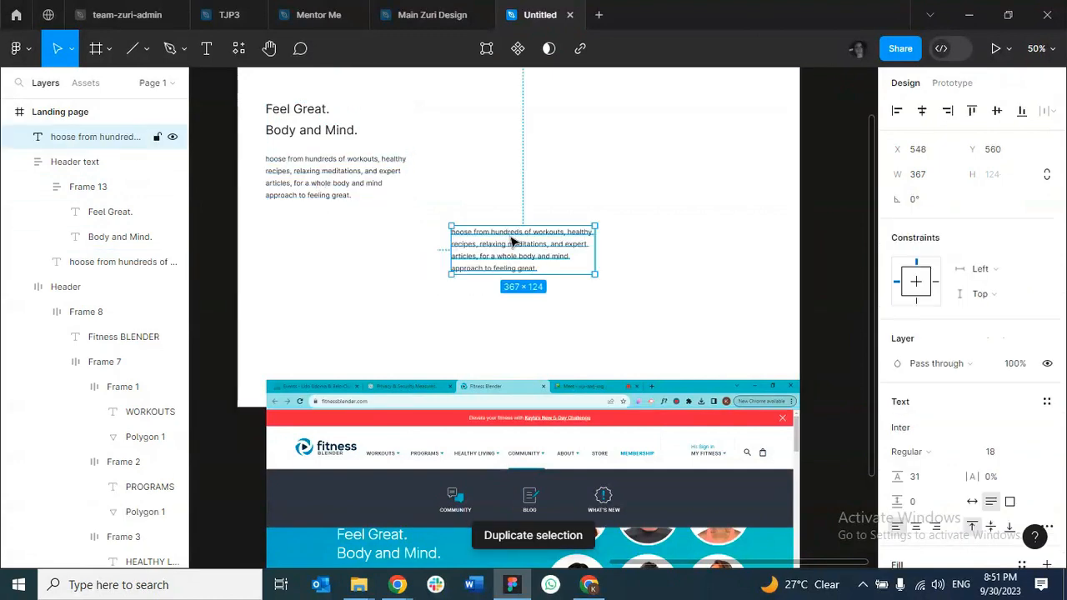
Replace the duplicated paragraph's text with Join Now and narrow its text box to about 98 wide.
{"action": "double_click", "coordinate": [512, 239]}
{"action": "type", "text": "Join Now"}
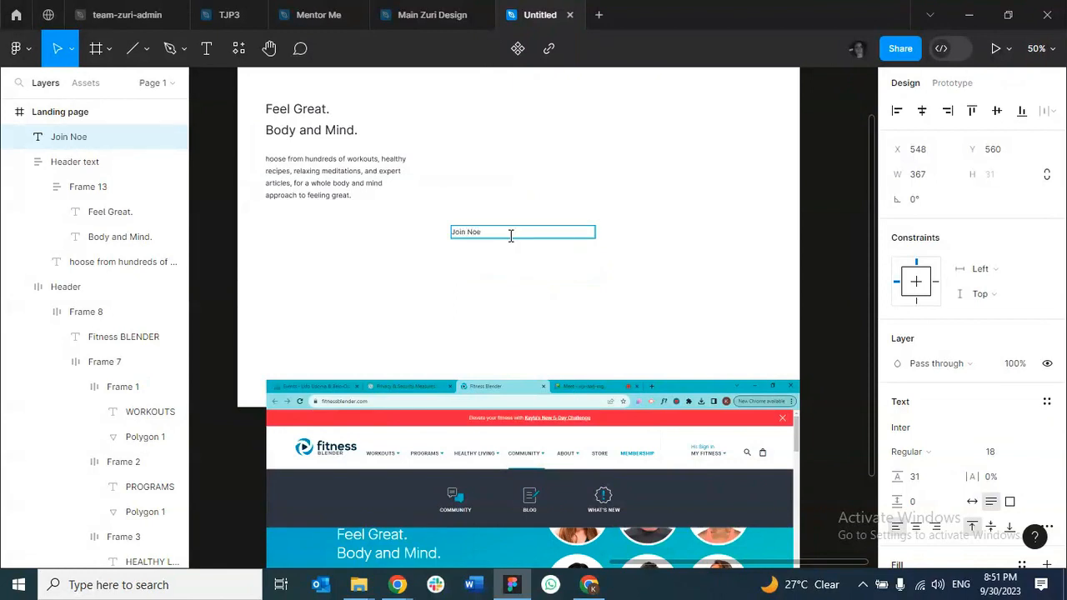
{"action": "key", "text": "Escape"}
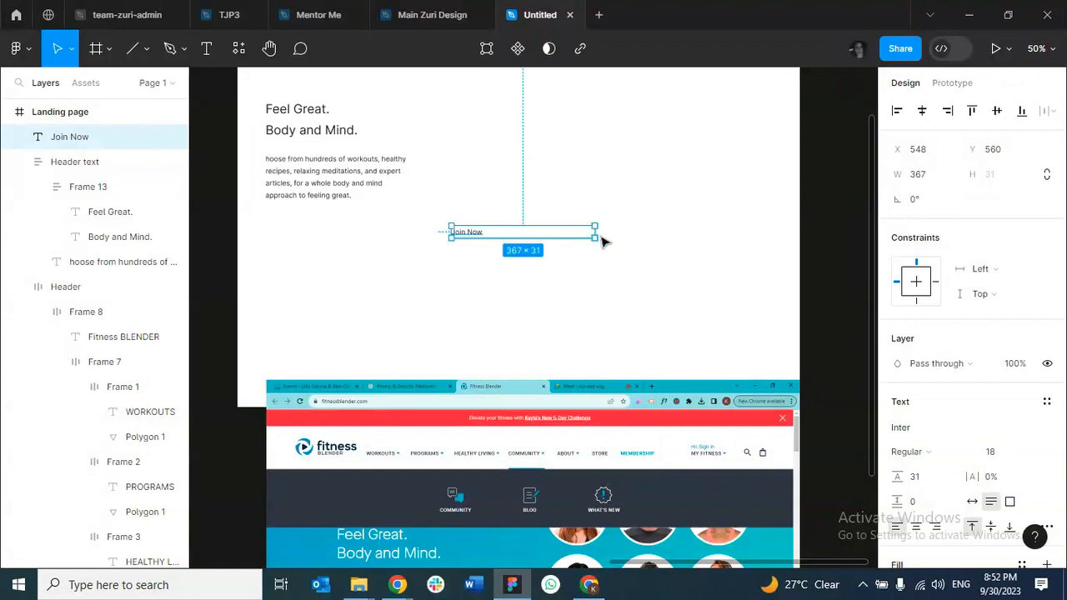
{"action": "left_click_drag", "start_coordinate": [598, 230], "coordinate": [491, 231]}
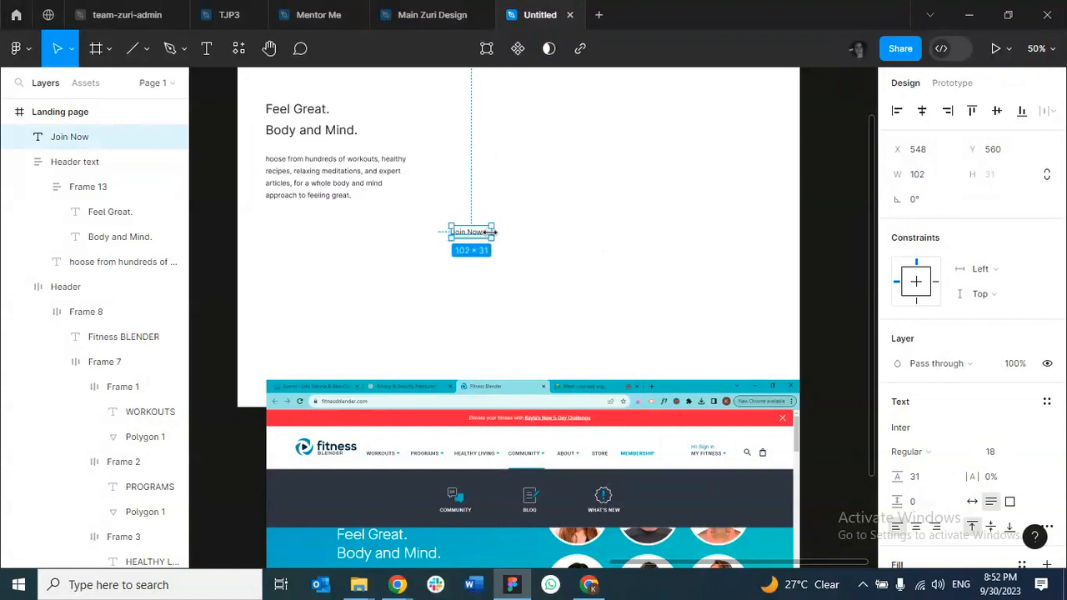
Retype the button label in capitals as JOIN NOW to match the reference screenshot, and deselect it.
{"action": "scroll", "coordinate": [525, 273], "scroll_direction": "down", "scroll_amount": 3}
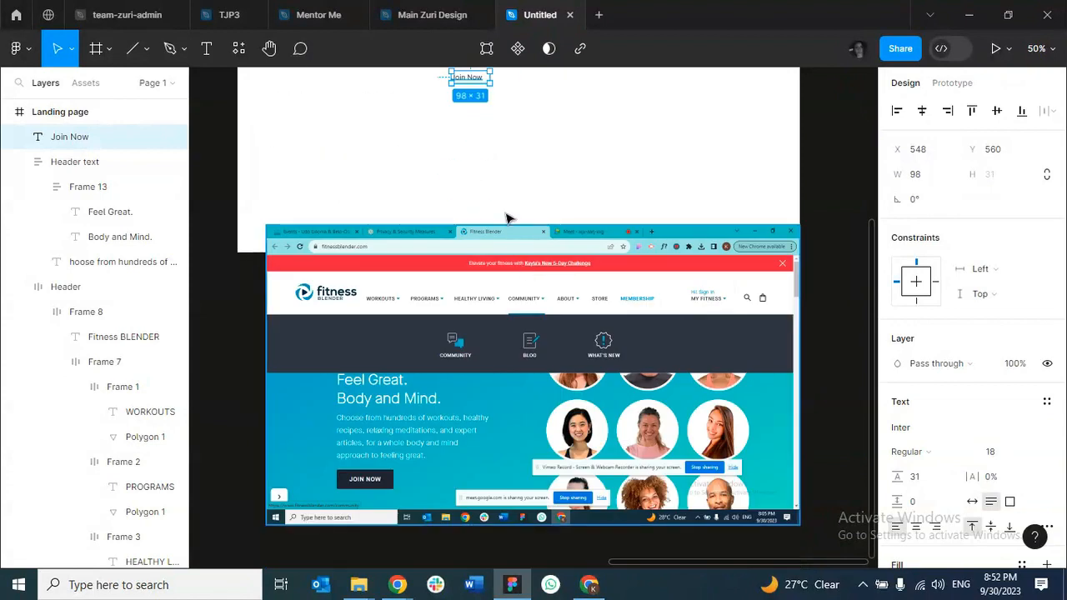
{"action": "scroll", "coordinate": [506, 219], "scroll_direction": "up", "scroll_amount": 3}
{"action": "double_click", "coordinate": [471, 232]}
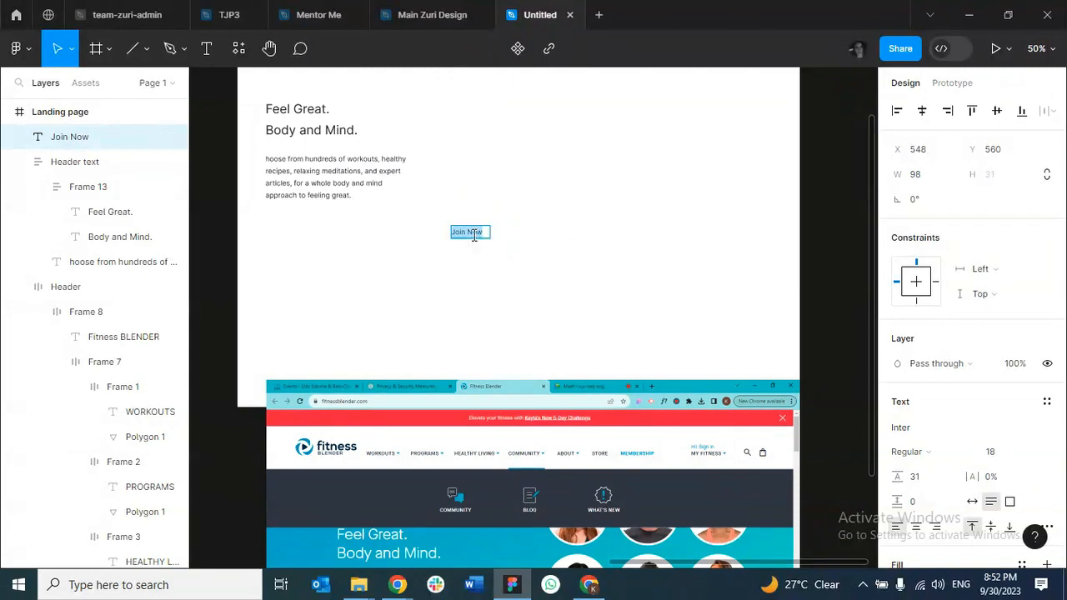
{"action": "type", "text": "JOIN NOW"}
{"action": "key", "text": "Escape"}
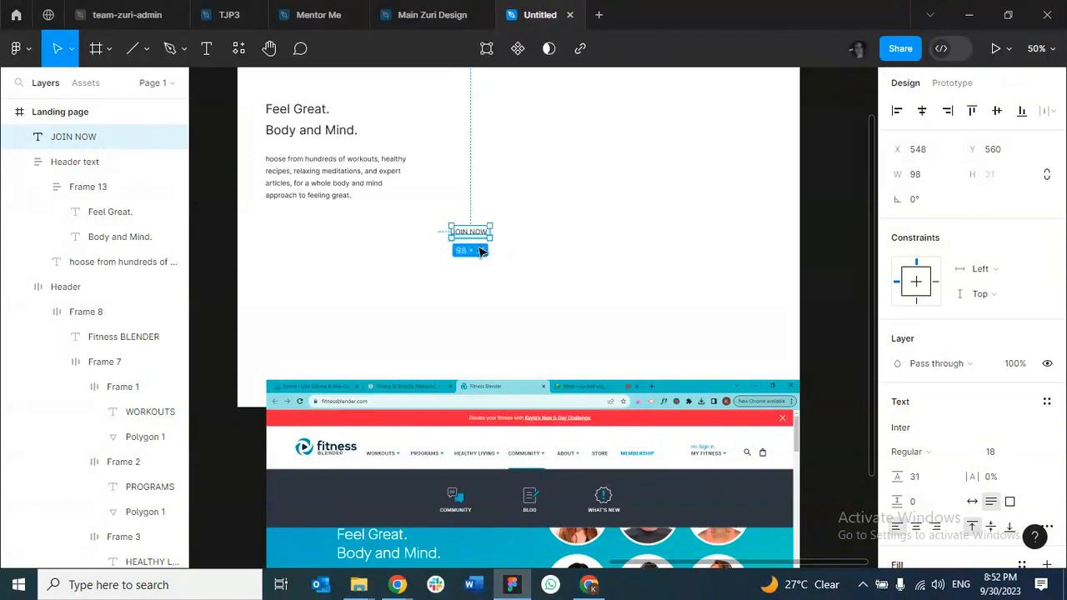
{"action": "left_click", "coordinate": [521, 239]}
{"action": "left_click", "coordinate": [470, 240]}
{"action": "left_click", "coordinate": [522, 254]}
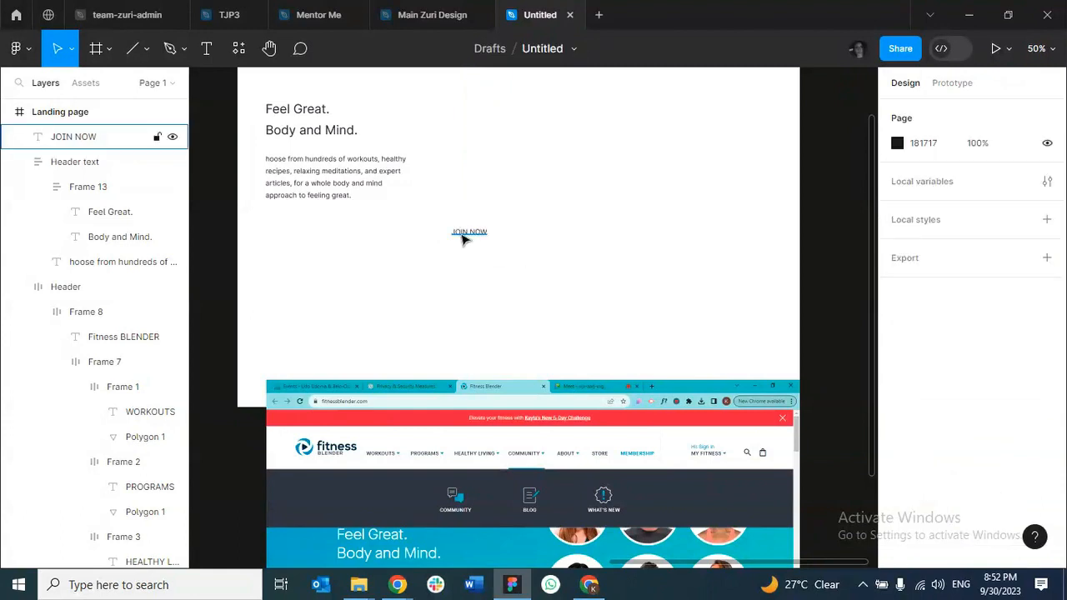
Wrap the JOIN NOW label in an auto layout frame.
{"action": "left_click", "coordinate": [464, 239]}
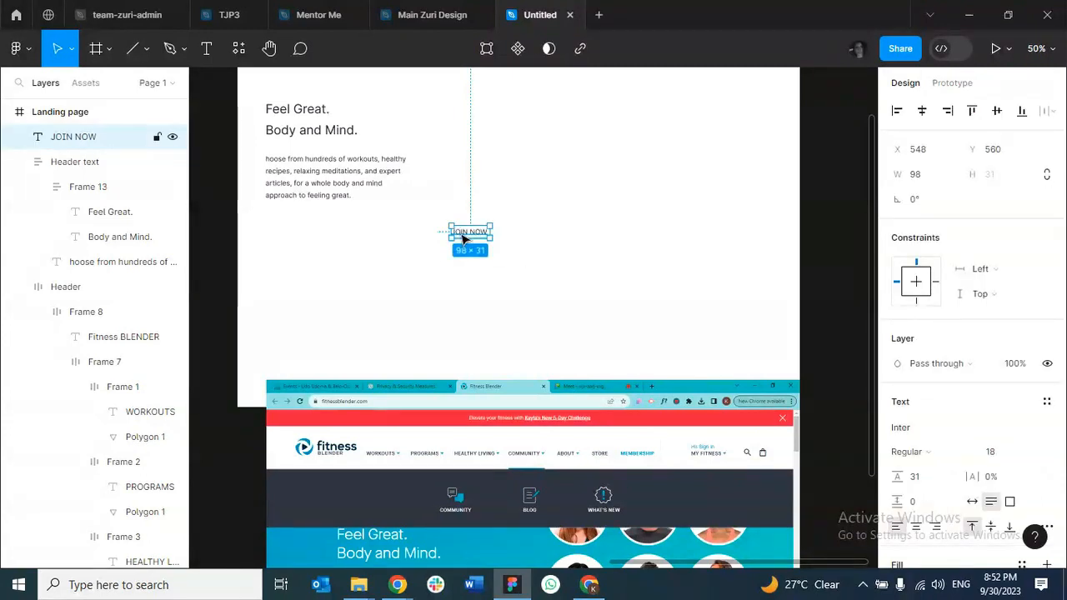
{"action": "key", "text": "shift+a"}
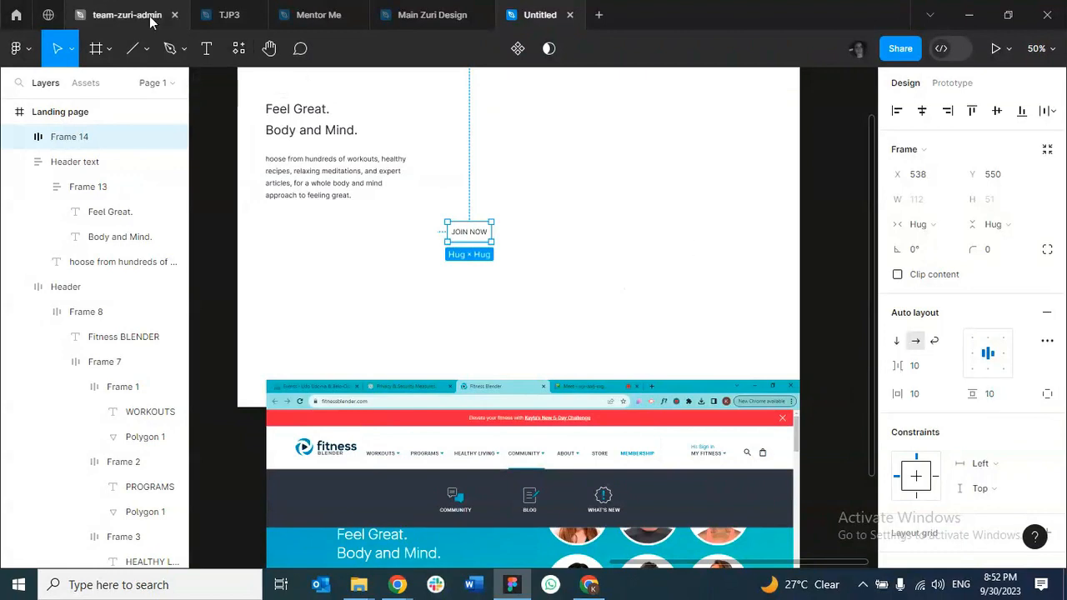
Draw a rectangle about 220 × 89 in the empty area beside the hero paragraph.
{"action": "left_click", "coordinate": [138, 50]}
{"action": "left_click", "coordinate": [146, 52]}
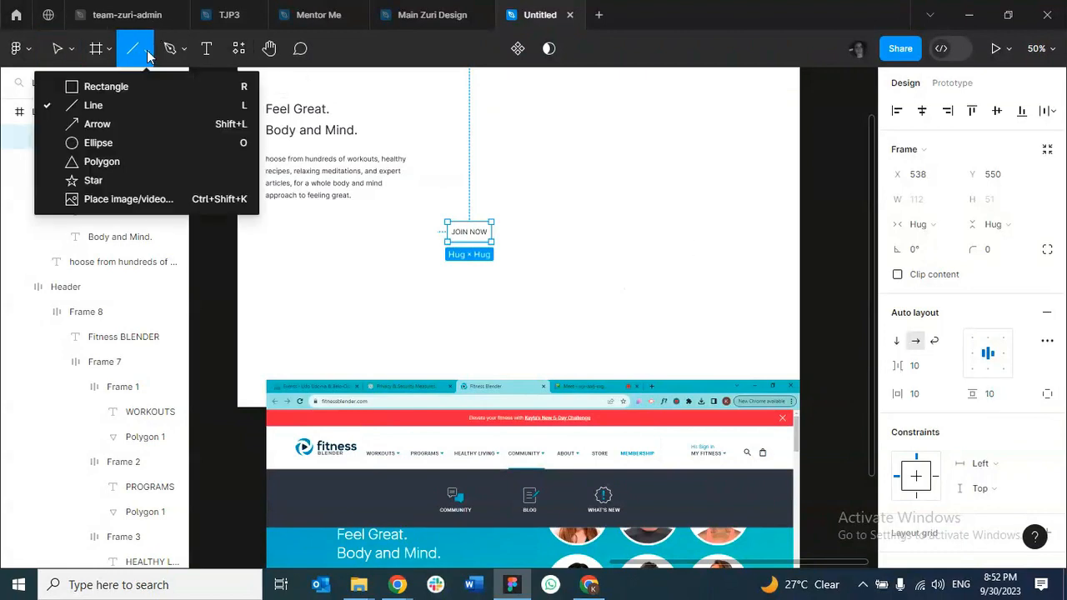
{"action": "left_click", "coordinate": [128, 86]}
{"action": "left_click_drag", "start_coordinate": [507, 167], "coordinate": [595, 208]}
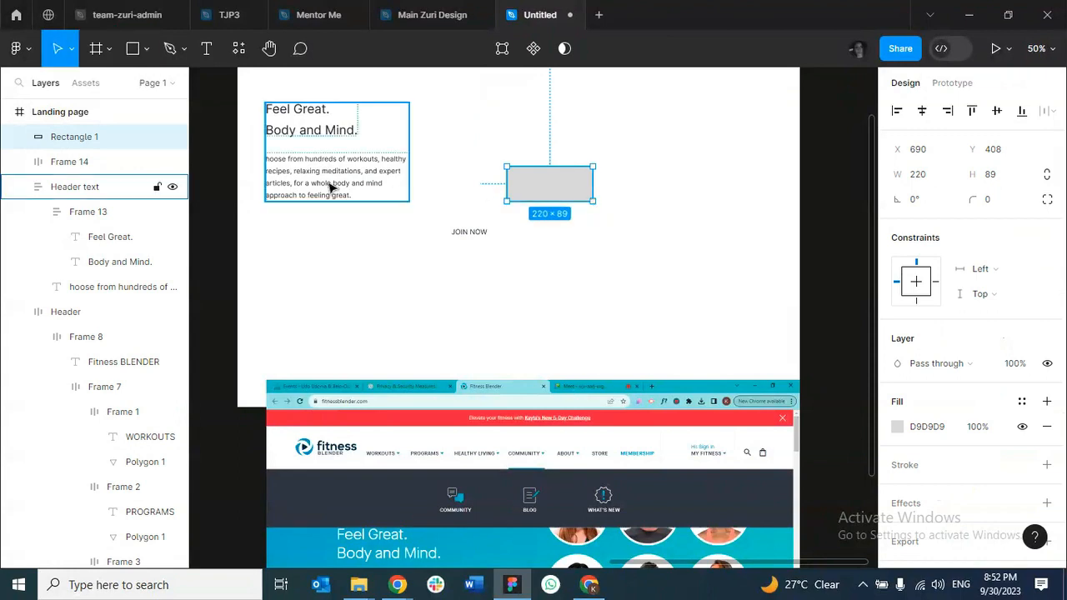
Duplicate the JOIN NOW label, centre the copy over the grey rectangle and bring it to the front.
{"action": "left_click", "coordinate": [457, 235]}
{"action": "left_click", "coordinate": [457, 235]}
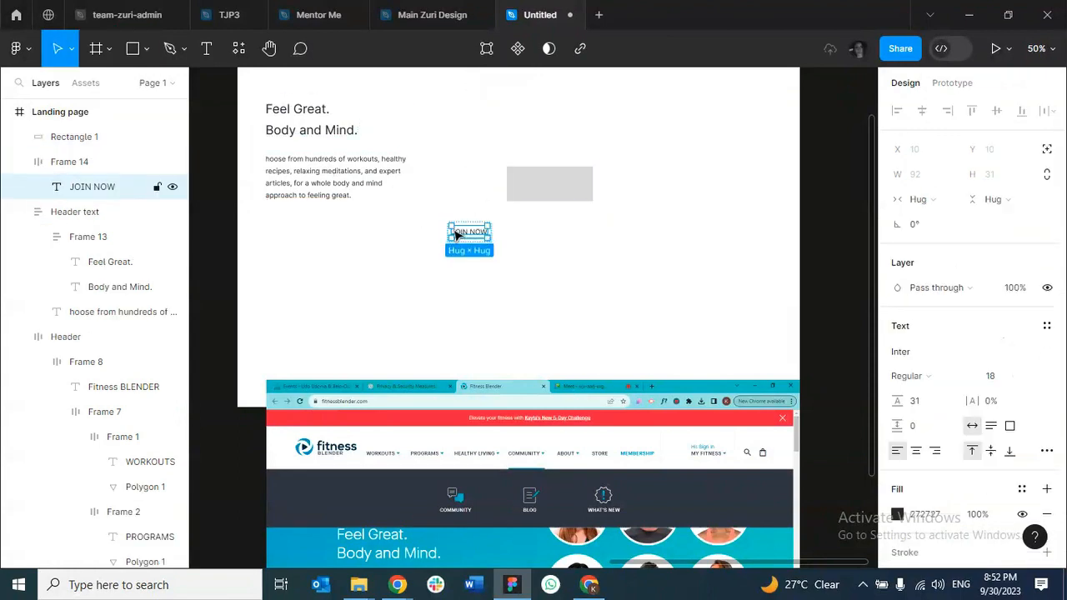
{"action": "key", "text": "ctrl+d"}
{"action": "left_click_drag", "start_coordinate": [508, 236], "coordinate": [550, 185]}
{"action": "right_click", "coordinate": [548, 183]}
{"action": "mouse_move", "coordinate": [548, 181]}
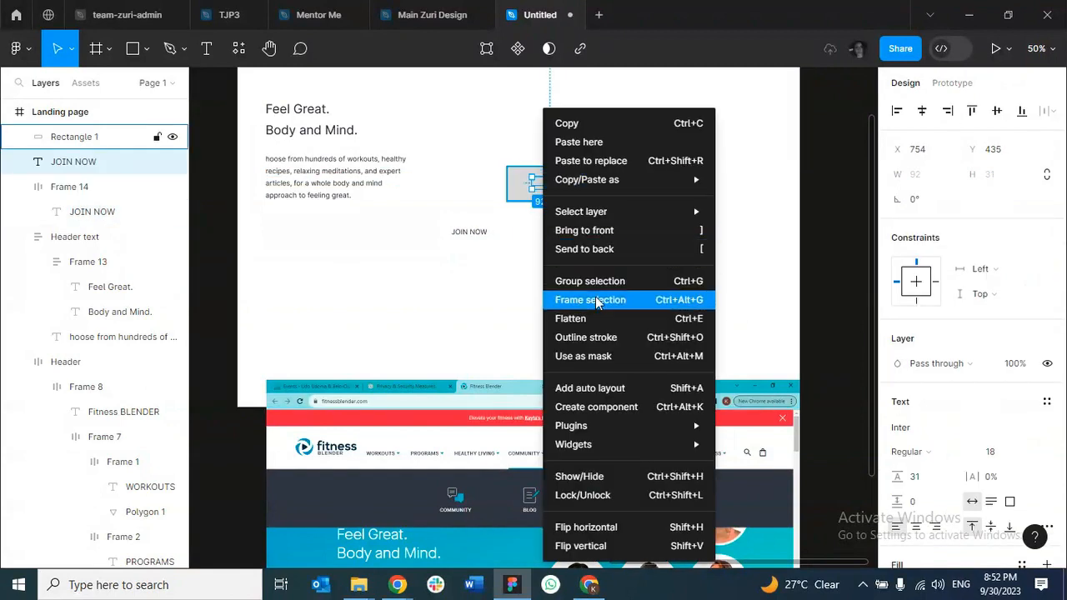
{"action": "left_click", "coordinate": [584, 230]}
{"action": "left_click", "coordinate": [629, 183]}
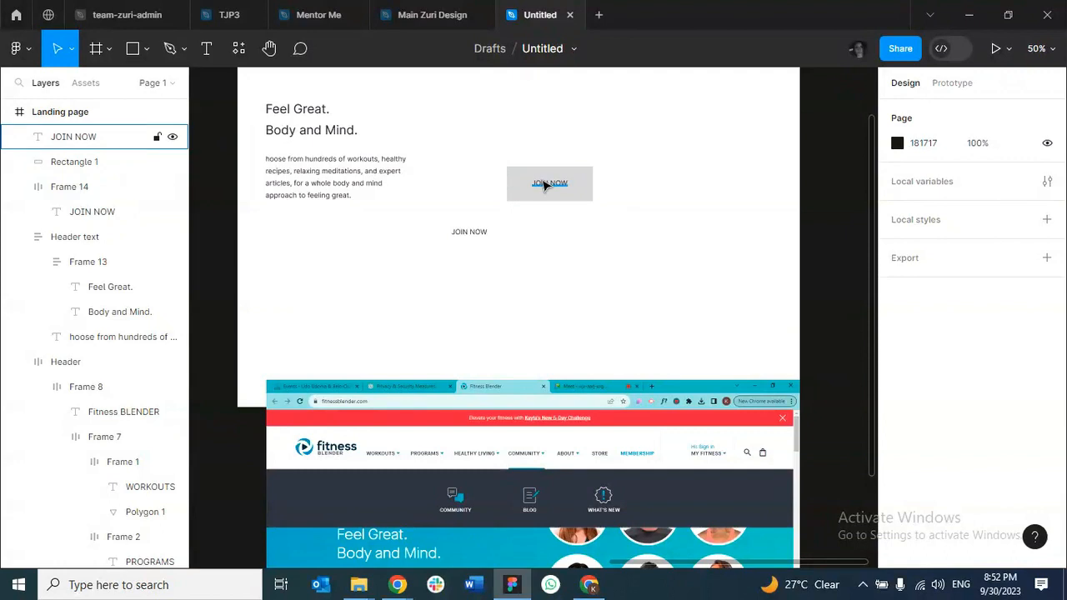
Ungroup the JOIN NOW auto layout frame and wrap its label in auto layout again.
{"action": "left_click", "coordinate": [465, 235]}
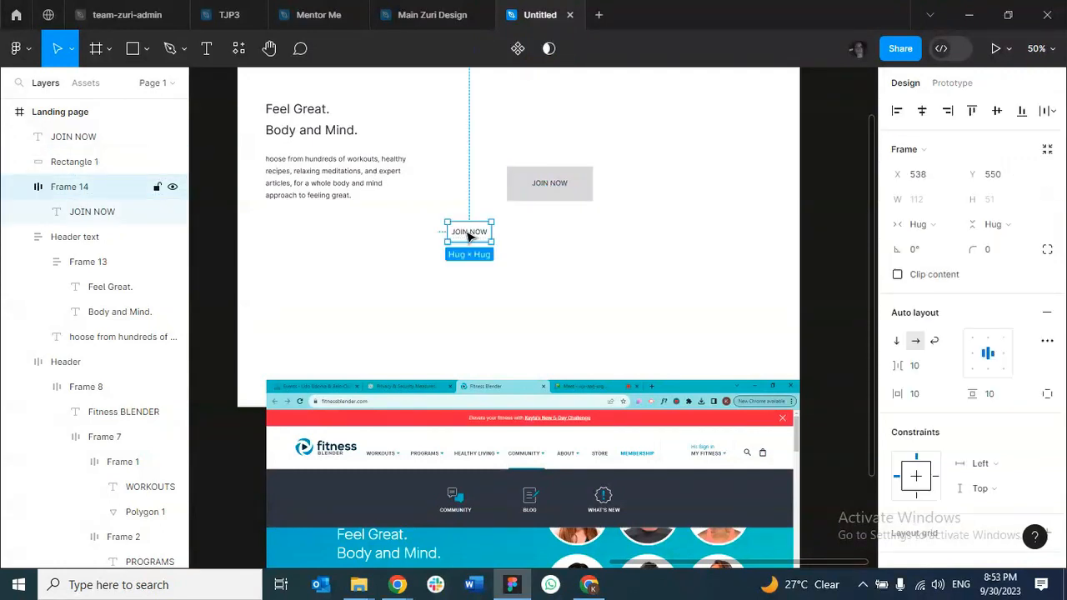
{"action": "right_click", "coordinate": [469, 237]}
{"action": "left_click", "coordinate": [472, 280]}
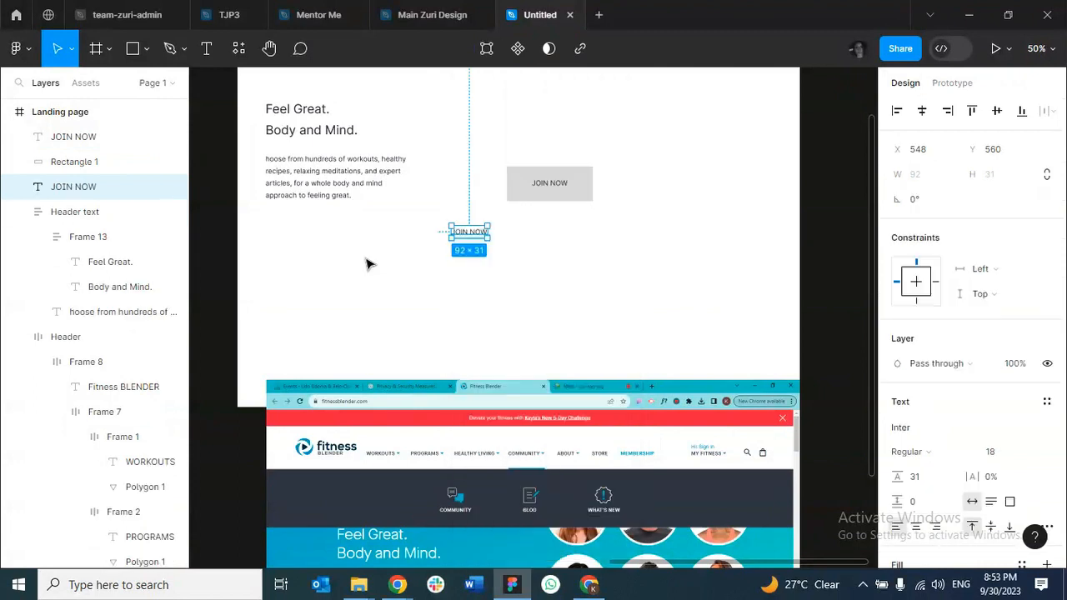
{"action": "left_click", "coordinate": [465, 242]}
{"action": "left_click", "coordinate": [469, 237]}
{"action": "key", "text": "shift+a"}
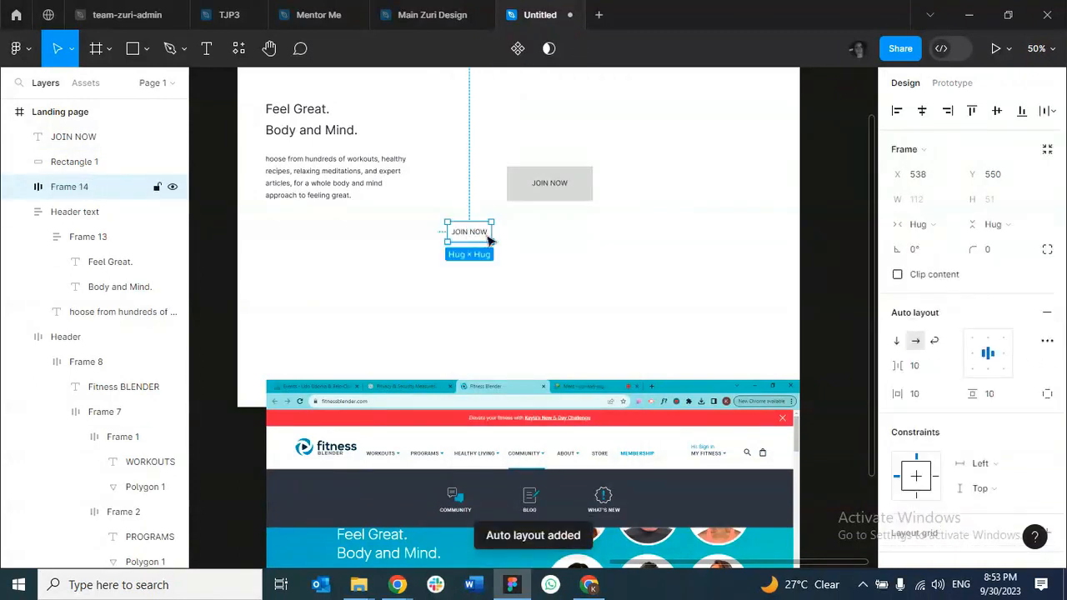
Set the grey rectangle's height to 88.
{"action": "left_click", "coordinate": [564, 199]}
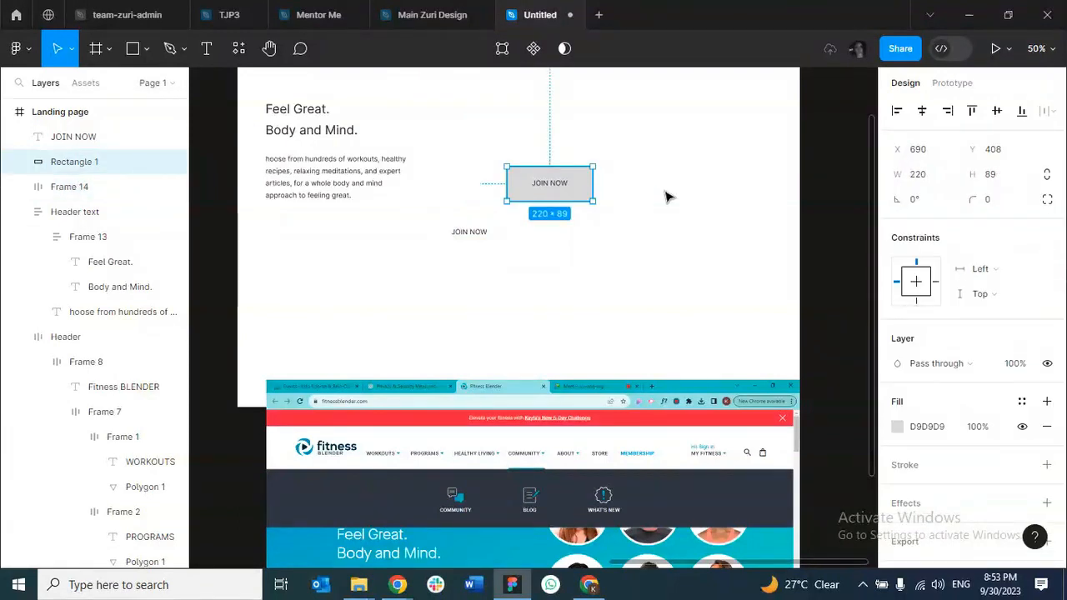
{"action": "left_click", "coordinate": [992, 181]}
{"action": "type", "text": "88"}
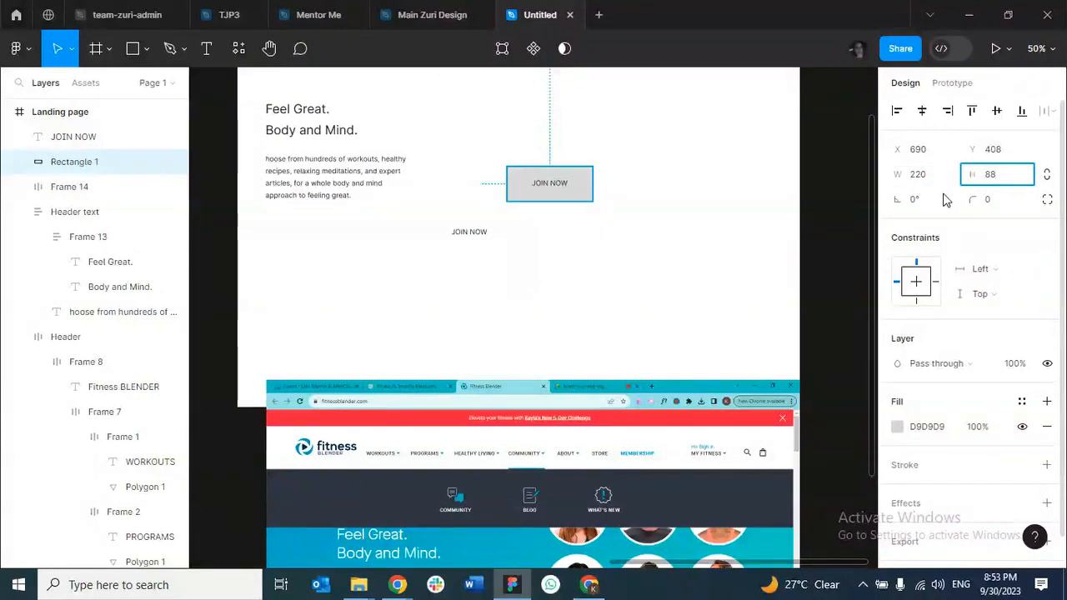
Try a horizontal padding of 220 on the JOIN NOW auto layout frame and compare it with the grey rectangle.
{"action": "left_click", "coordinate": [469, 232]}
{"action": "left_click", "coordinate": [917, 396]}
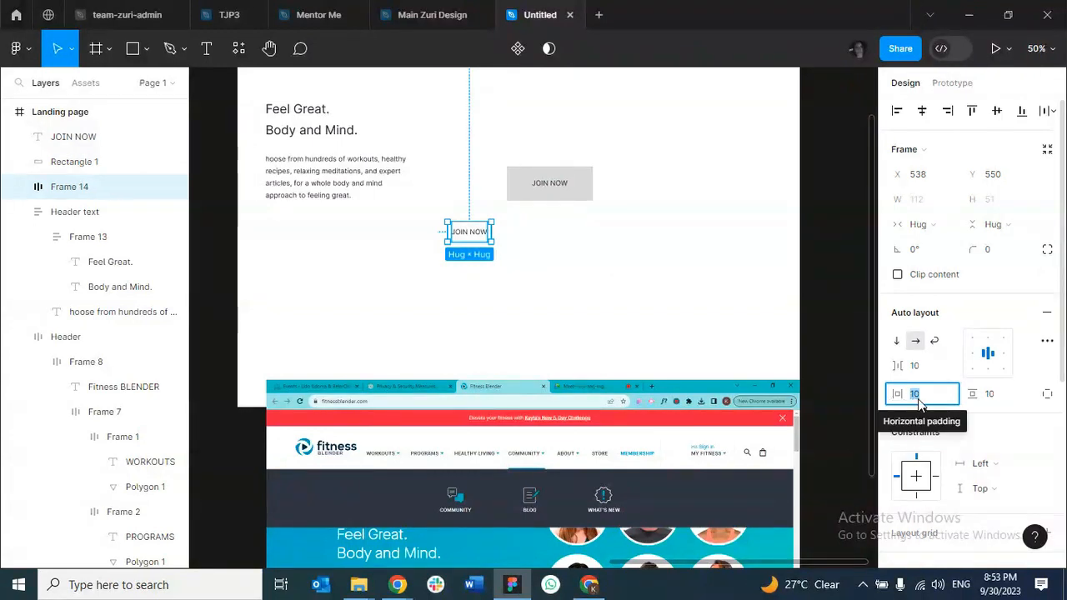
{"action": "type", "text": "22"}
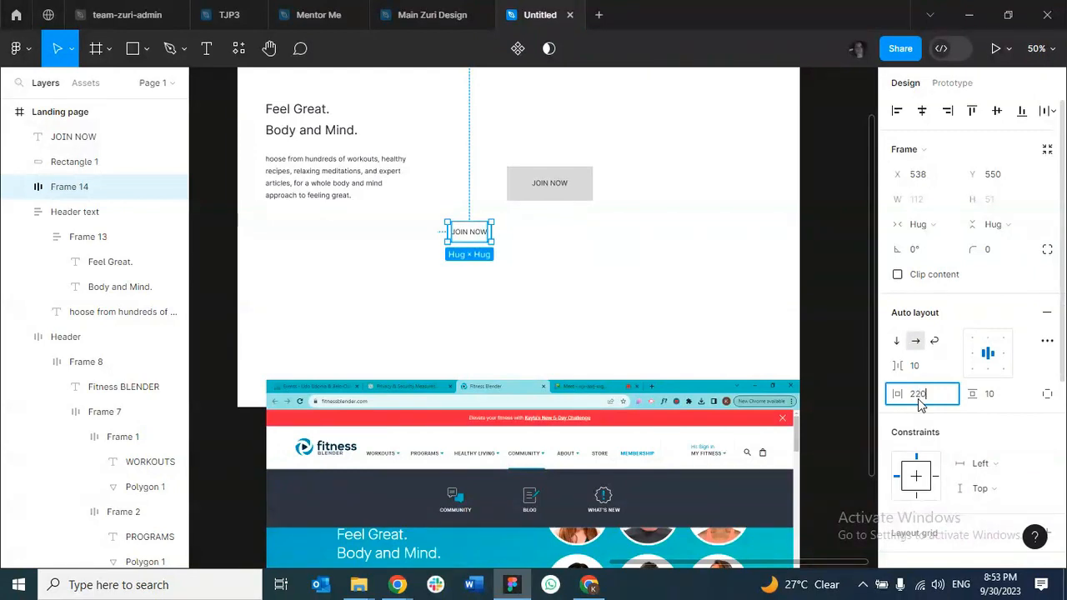
{"action": "key", "text": "Return"}
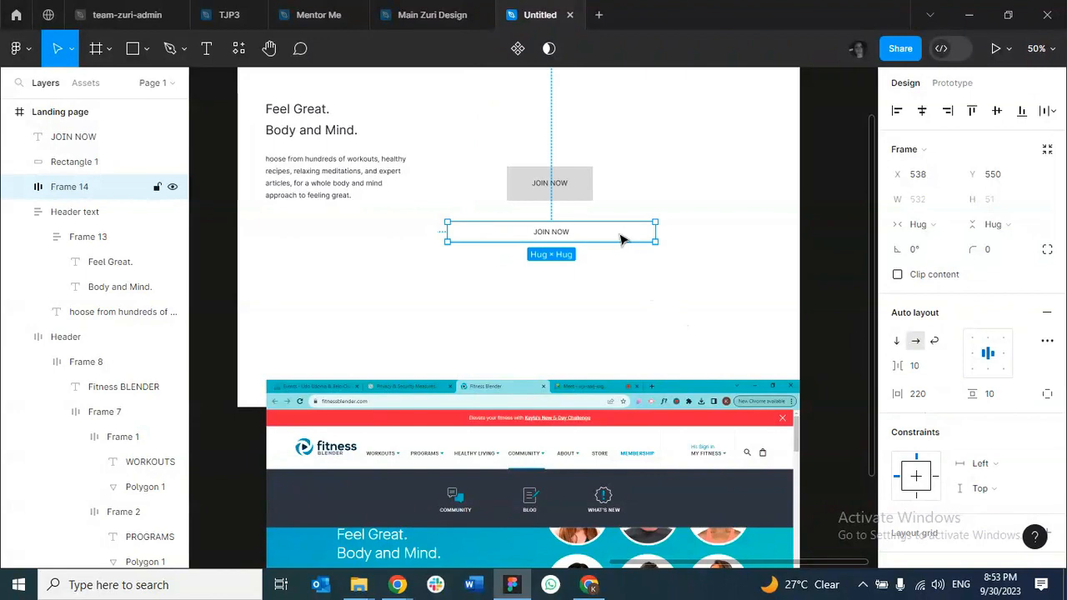
{"action": "left_click", "coordinate": [574, 206]}
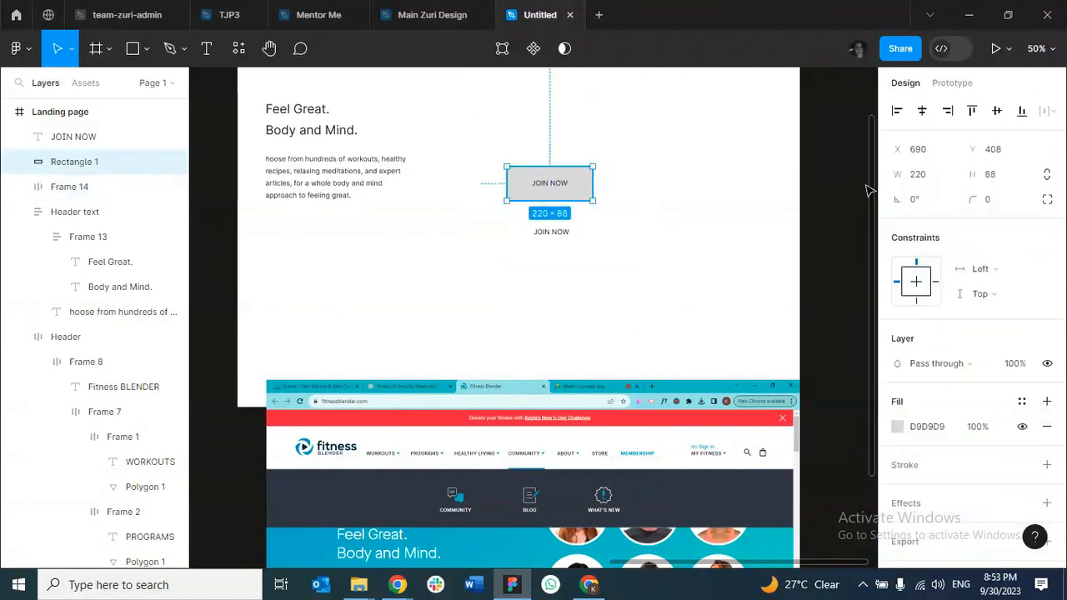
{"action": "left_click", "coordinate": [551, 231]}
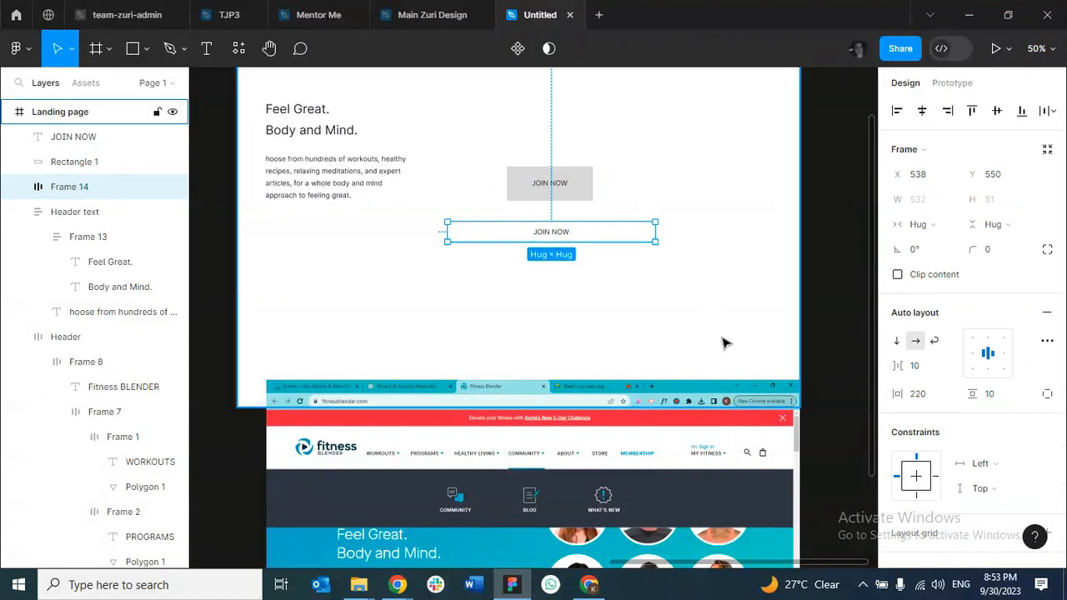
{"action": "left_click", "coordinate": [546, 190]}
Try a horizontal padding of 24 on the JOIN NOW auto layout frame and settle on 32.
{"action": "left_click", "coordinate": [538, 241]}
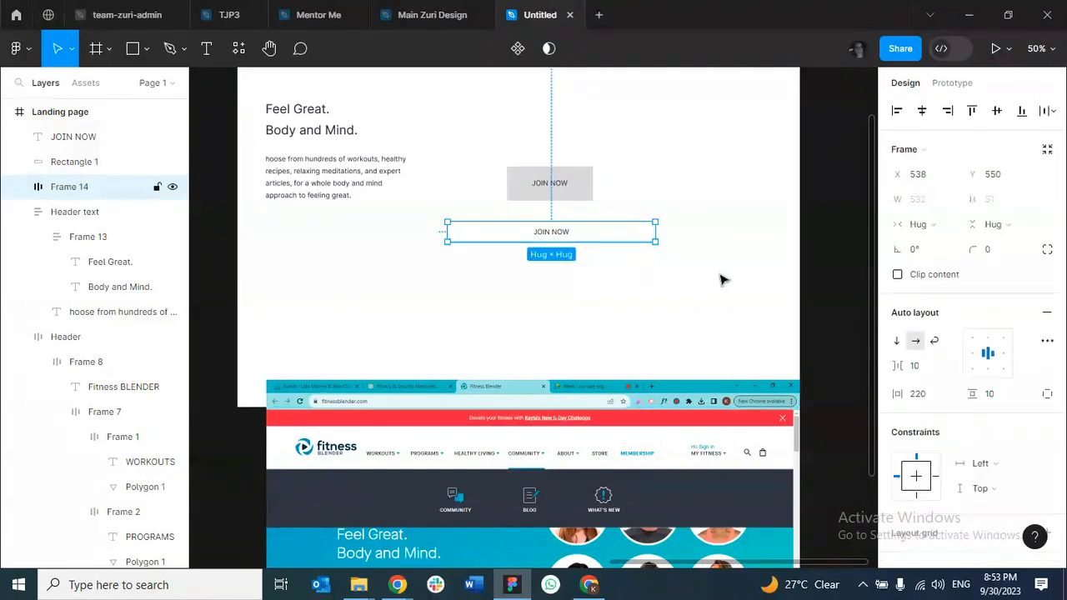
{"action": "left_click", "coordinate": [927, 400]}
{"action": "type", "text": "2"}
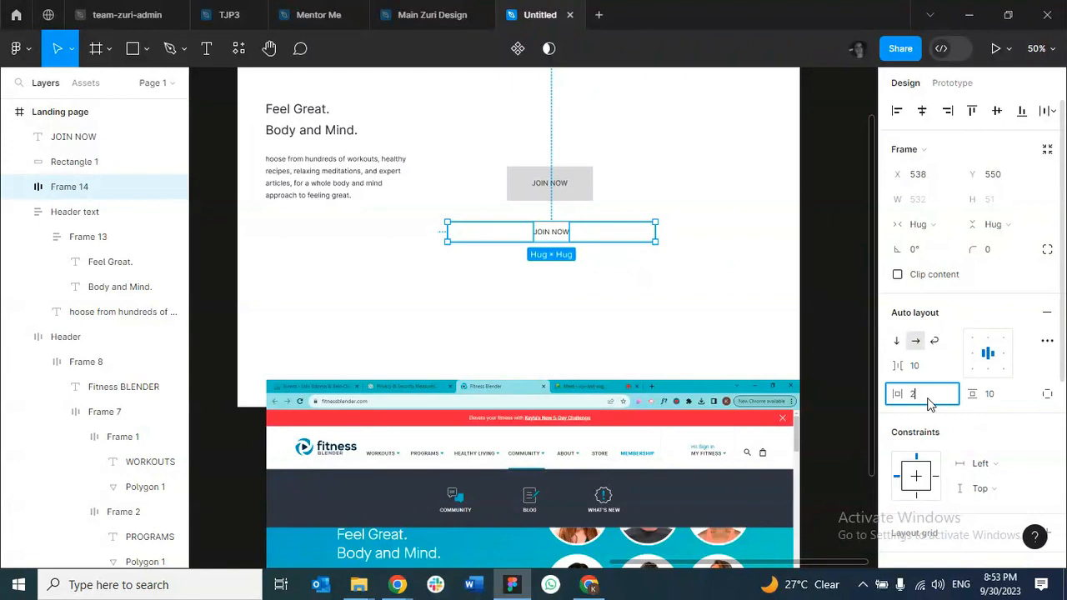
{"action": "type", "text": "4"}
{"action": "key", "text": "Return"}
{"action": "left_click", "coordinate": [930, 404]}
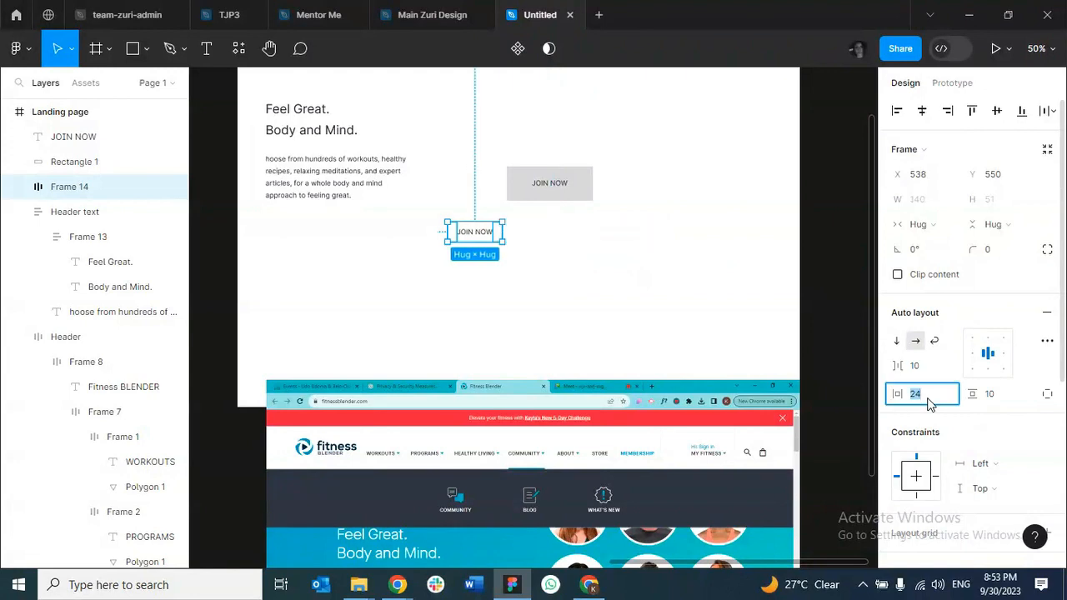
{"action": "type", "text": "32"}
{"action": "key", "text": "Return"}
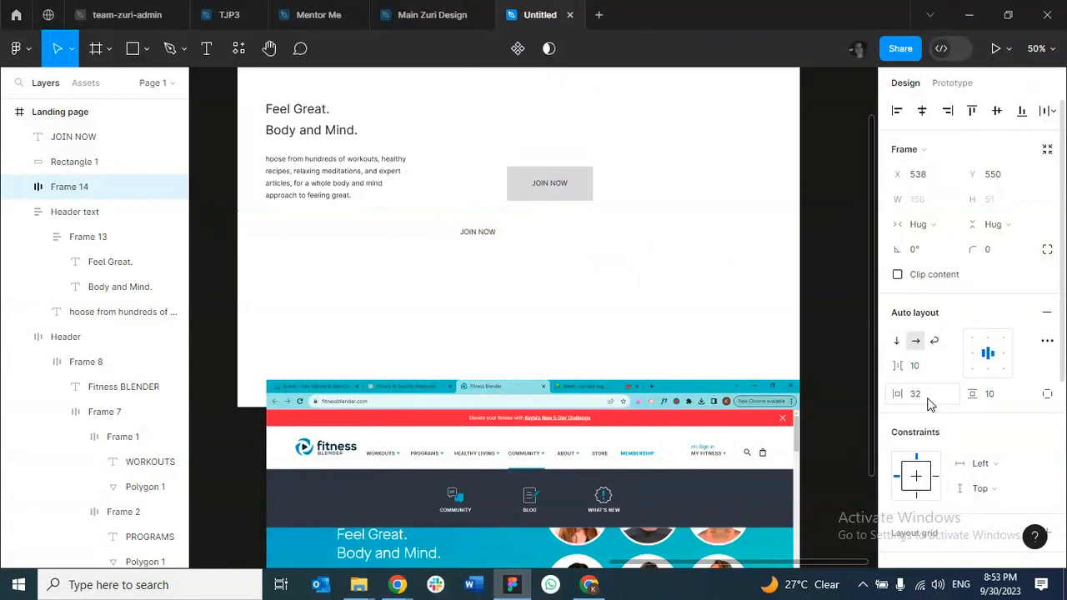
Try a vertical padding of 32 on the JOIN NOW auto layout frame and settle on 24.
{"action": "left_click", "coordinate": [986, 400]}
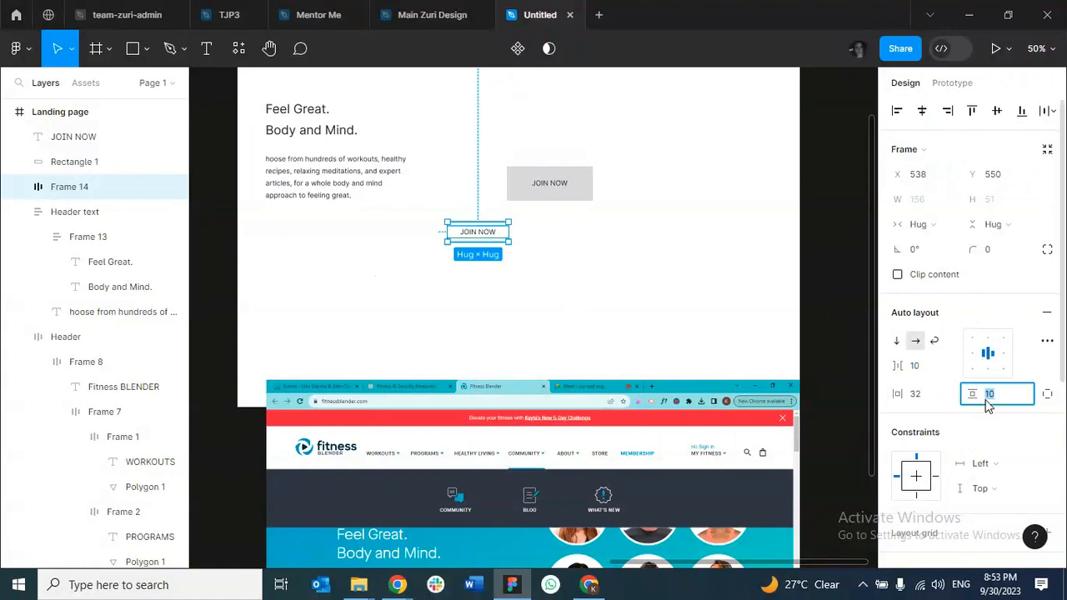
{"action": "type", "text": "32"}
{"action": "key", "text": "Return"}
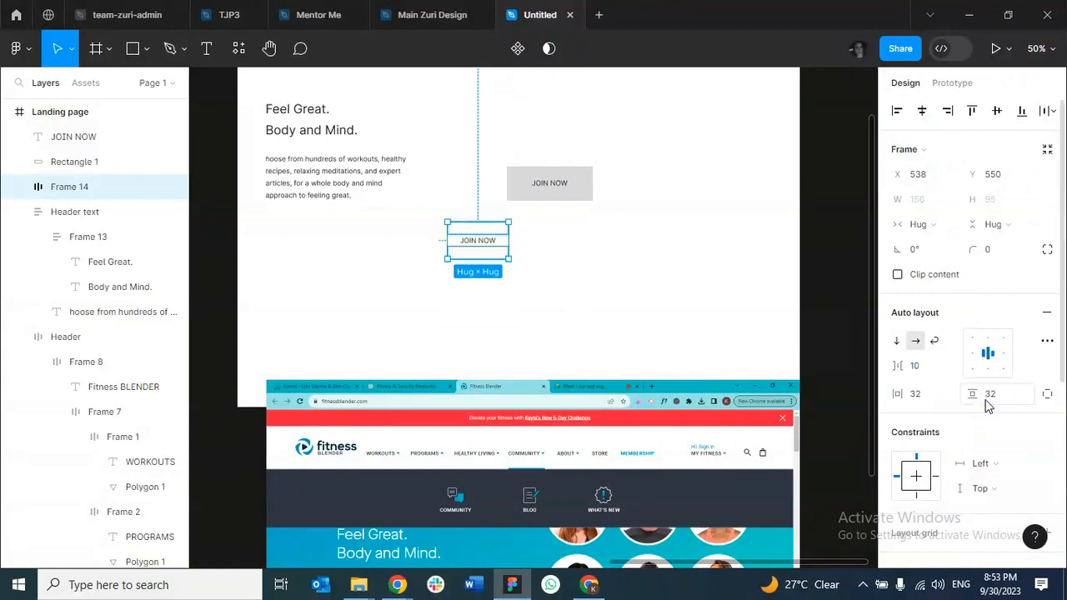
{"action": "left_click", "coordinate": [986, 400]}
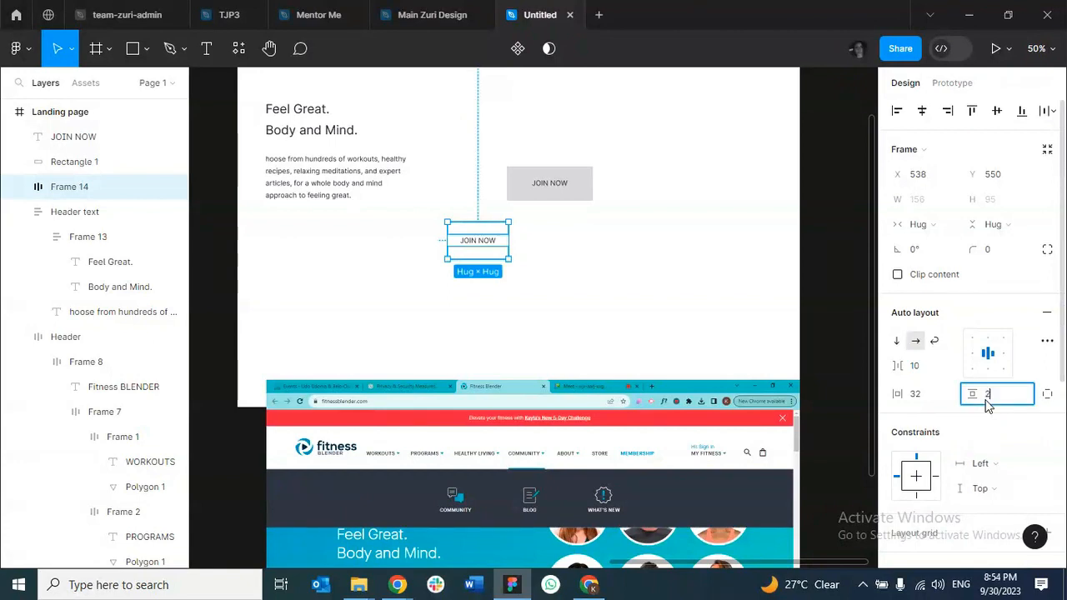
{"action": "key", "text": "Return"}
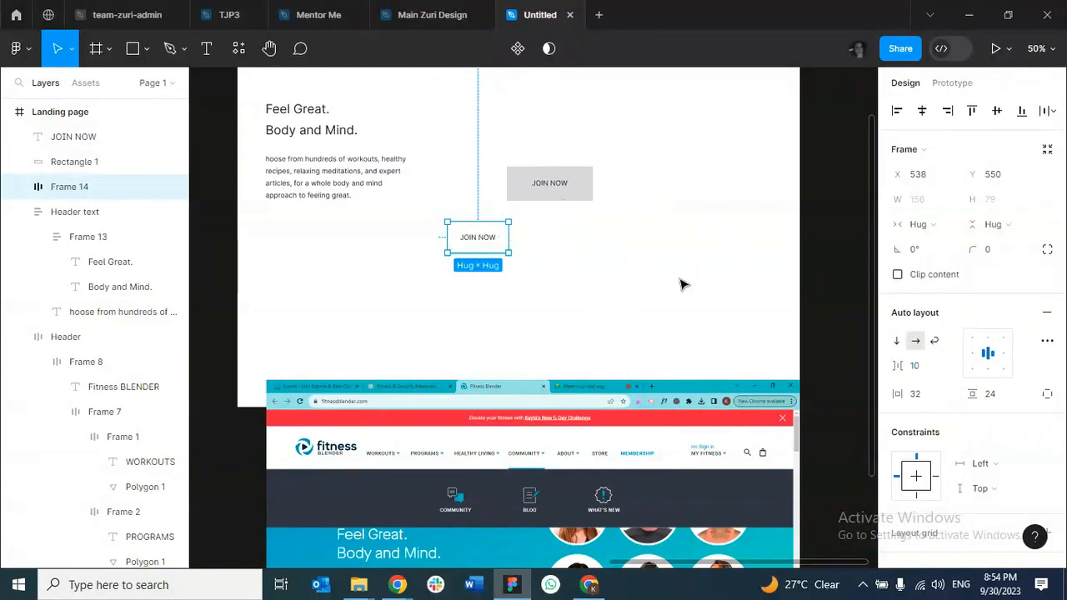
Move the Fitness Blender reference screenshot slightly higher so it overlaps more of the Landing page's lower edge.
{"action": "scroll", "coordinate": [407, 500], "scroll_direction": "down", "scroll_amount": 2}
{"action": "scroll", "coordinate": [407, 500], "scroll_direction": "down", "scroll_amount": 3}
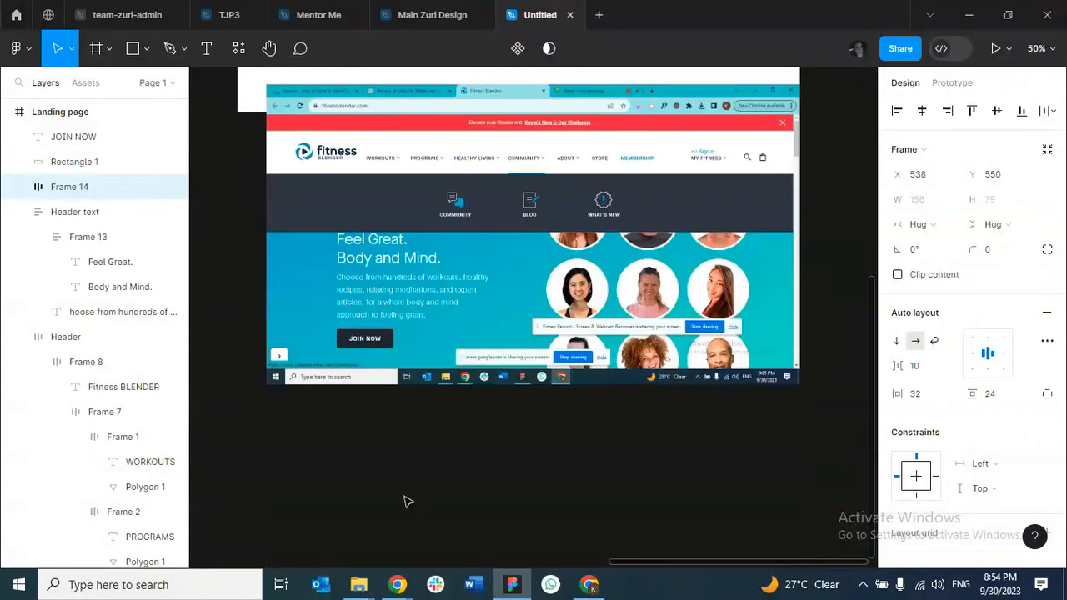
{"action": "scroll", "coordinate": [464, 297], "scroll_direction": "up", "scroll_amount": 2}
{"action": "left_click", "coordinate": [495, 295]}
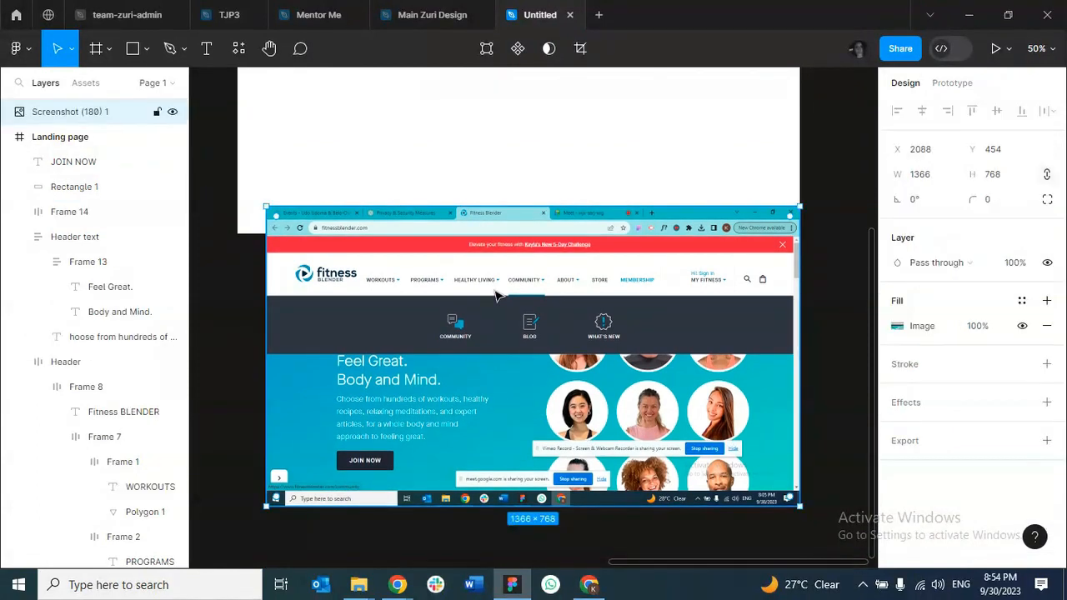
{"action": "mouse_move", "coordinate": [492, 246]}
{"action": "left_mouse_down"}
{"action": "mouse_move", "coordinate": [488, 184]}
{"action": "mouse_move", "coordinate": [495, 253]}
{"action": "left_mouse_up"}
{"action": "scroll", "coordinate": [530, 162], "scroll_direction": "up", "scroll_amount": 3}
Add a fill to the JOIN NOW auto layout frame.
{"action": "left_click", "coordinate": [490, 216]}
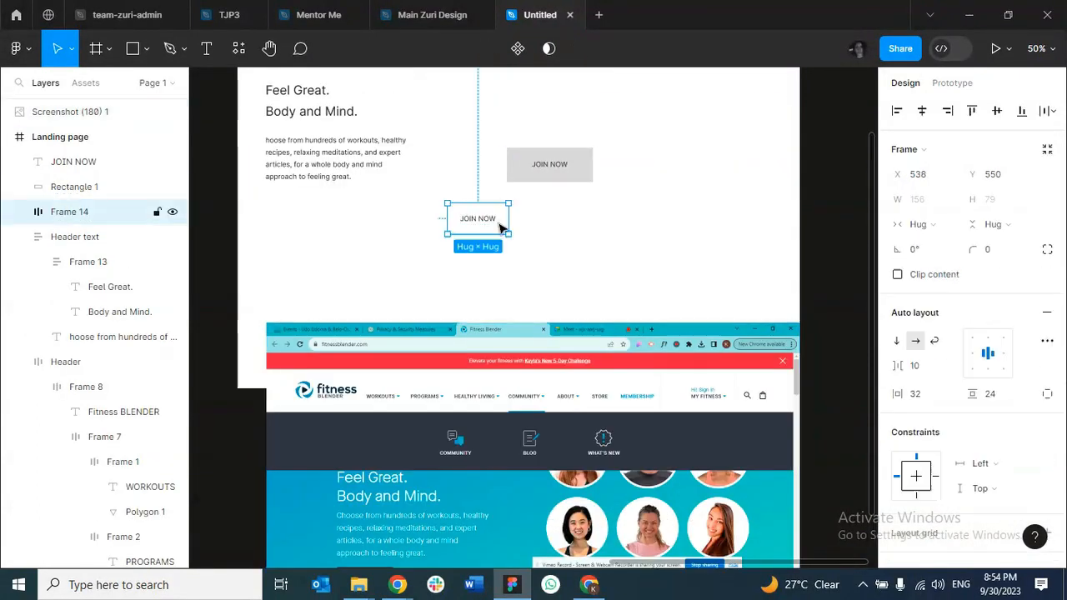
{"action": "scroll", "coordinate": [932, 375], "scroll_direction": "down", "scroll_amount": 3}
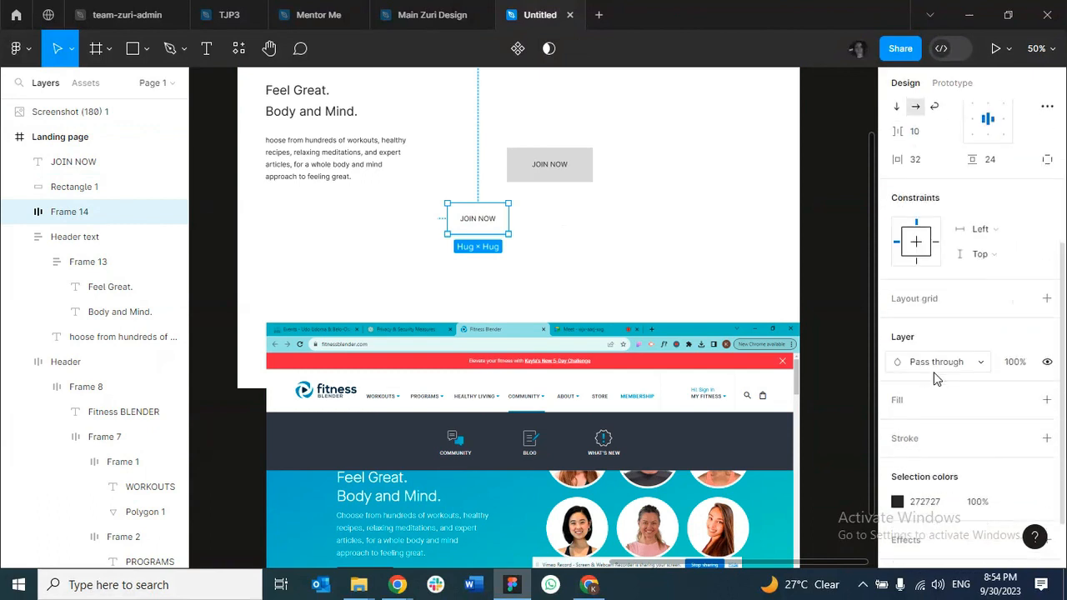
{"action": "scroll", "coordinate": [931, 379], "scroll_direction": "down", "scroll_amount": 2}
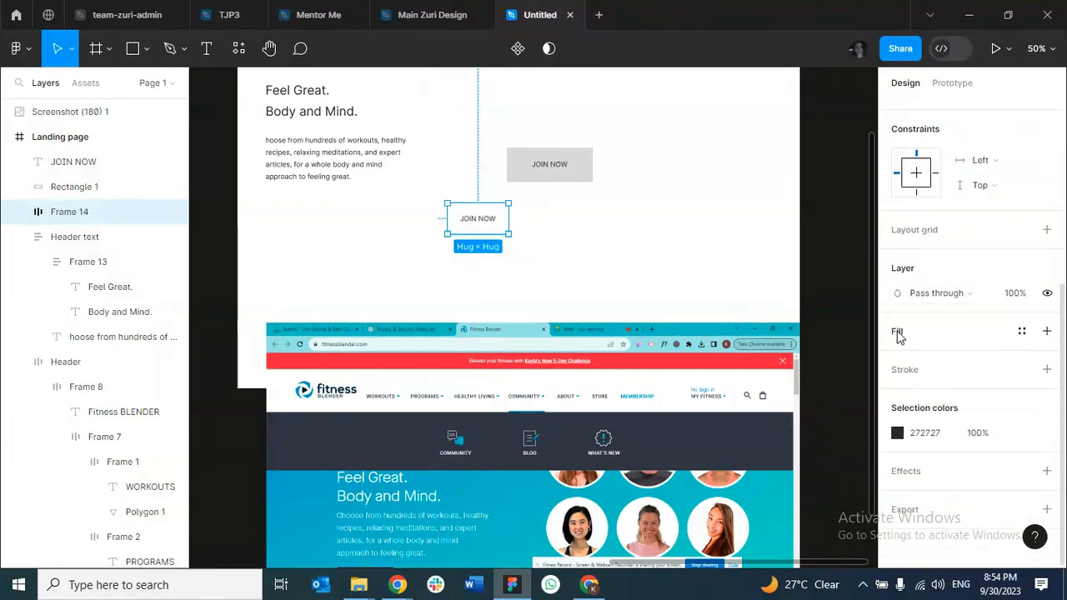
{"action": "left_click", "coordinate": [566, 244]}
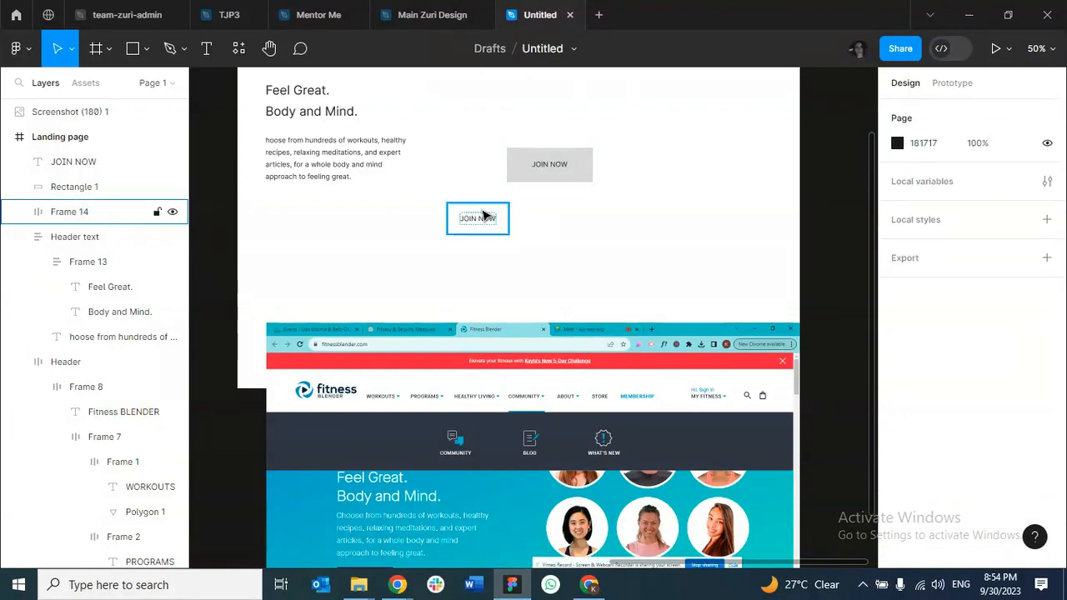
{"action": "left_click", "coordinate": [483, 215]}
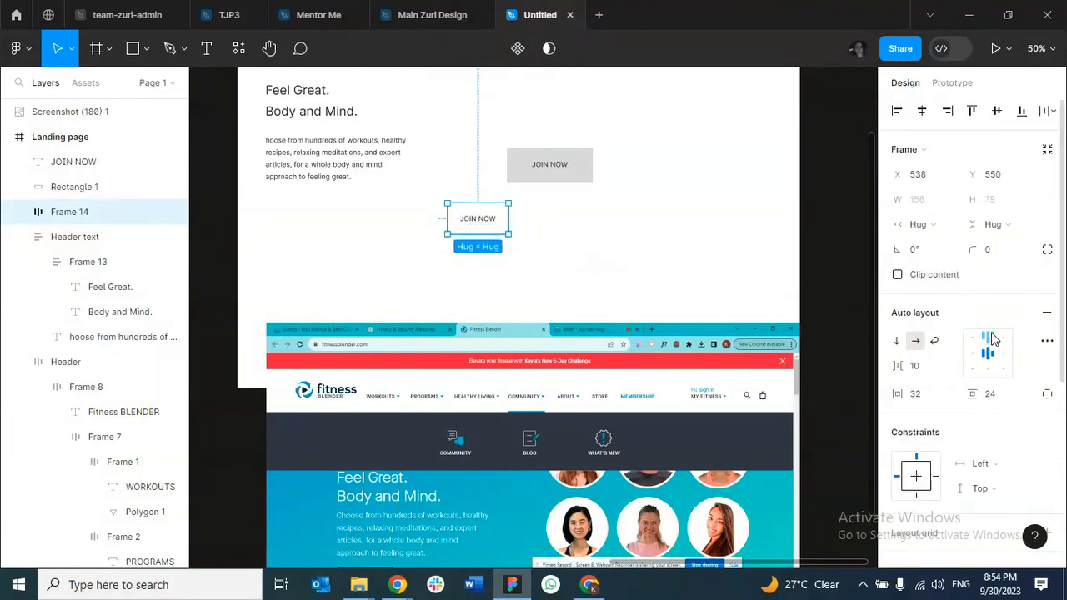
{"action": "scroll", "coordinate": [995, 338], "scroll_direction": "down", "scroll_amount": 5}
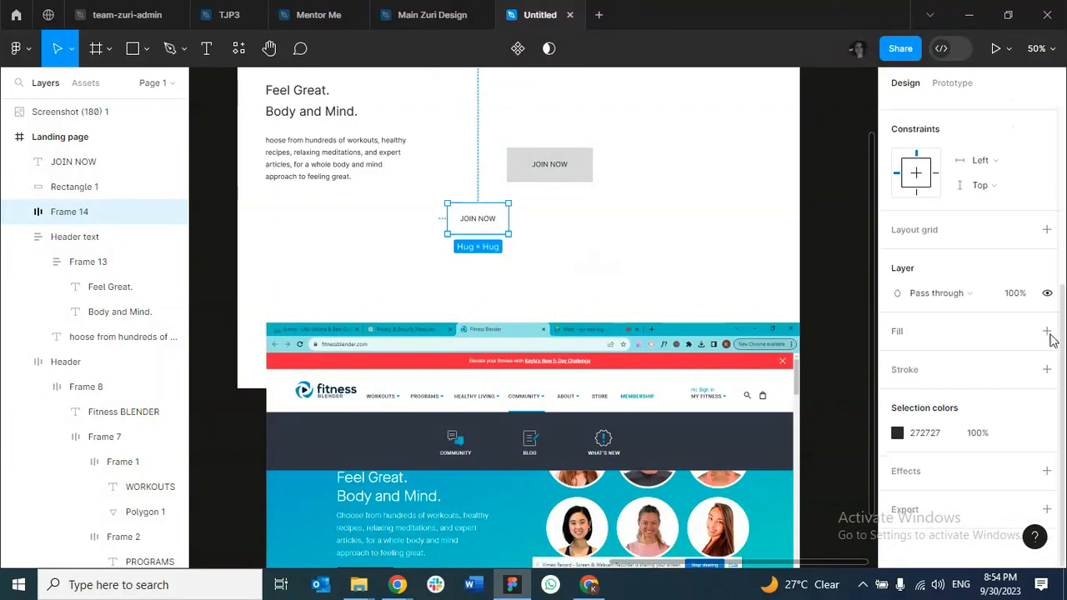
{"action": "left_click", "coordinate": [896, 333]}
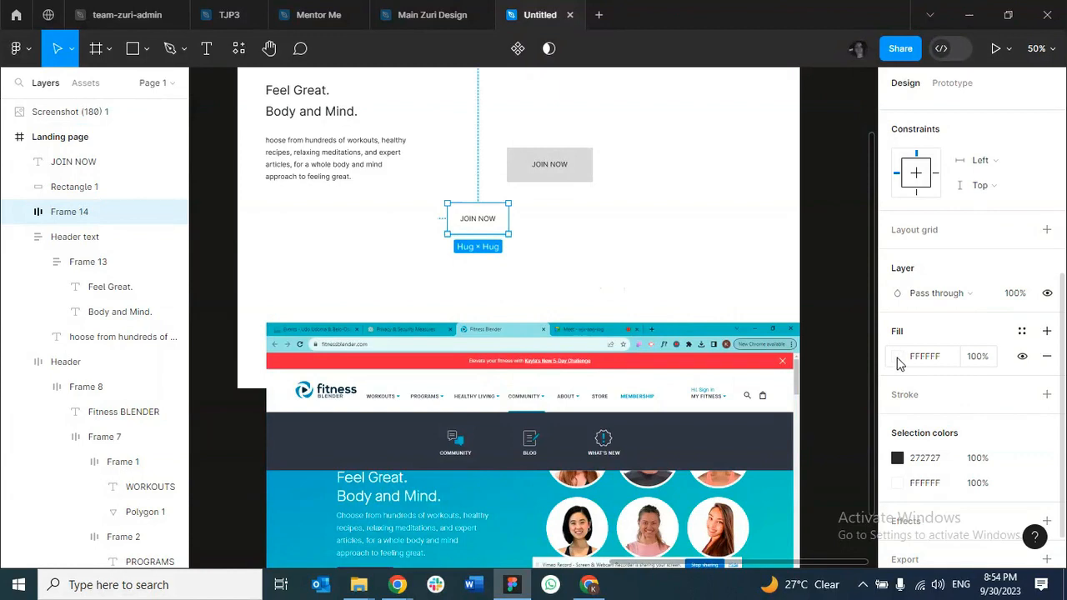
Set the frame's fill to 202432 by sampling the dark JOIN NOW button in the reference screenshot.
{"action": "left_click", "coordinate": [897, 357]}
{"action": "left_click", "coordinate": [711, 383]}
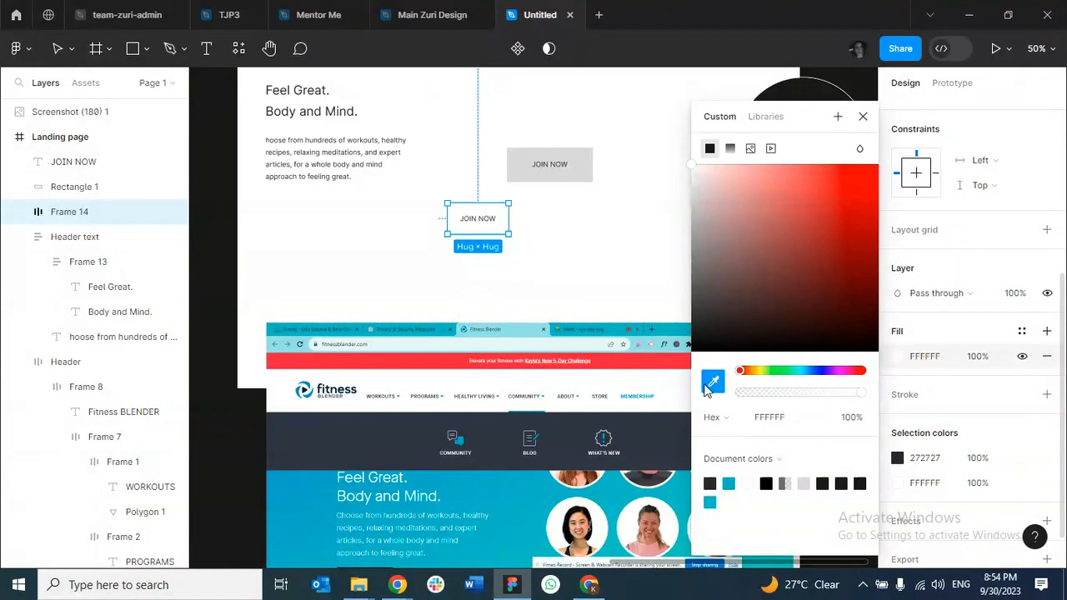
{"action": "scroll", "coordinate": [467, 383], "scroll_direction": "down", "scroll_amount": 5}
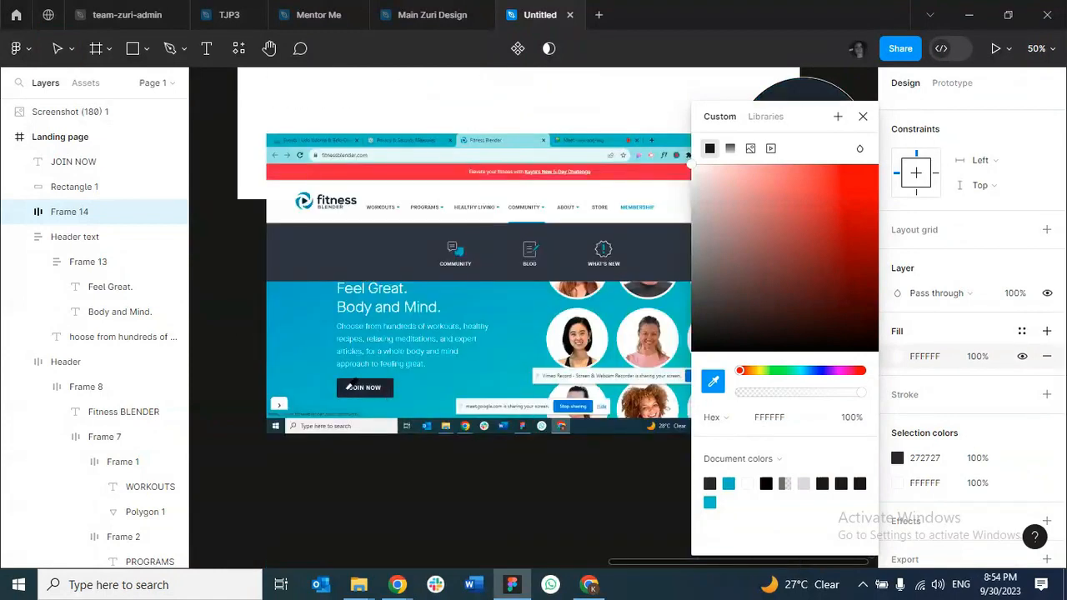
{"action": "left_click", "coordinate": [343, 388]}
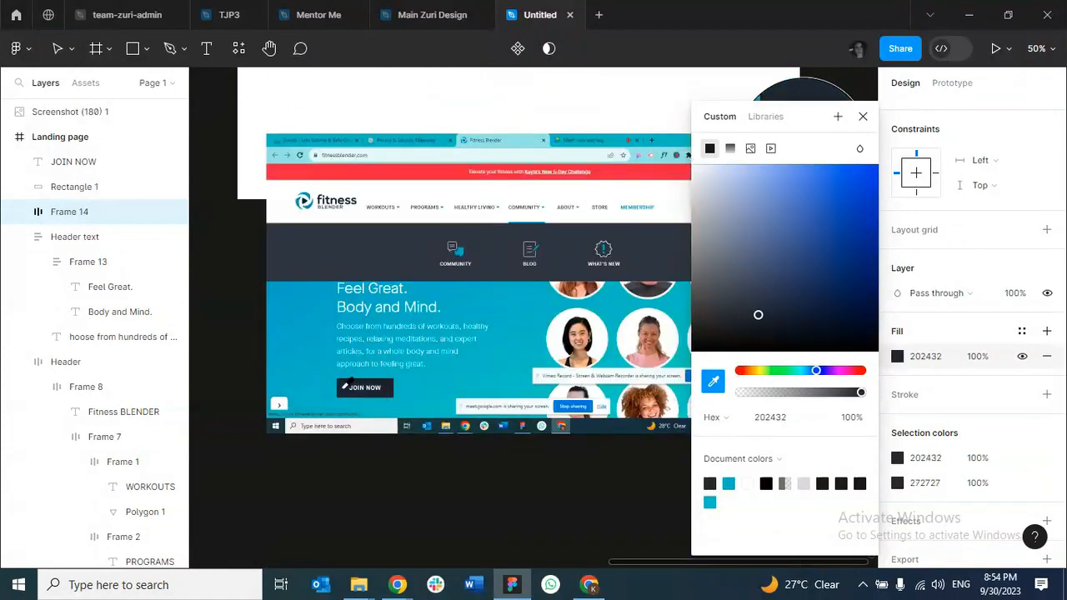
{"action": "left_click", "coordinate": [863, 117]}
Set the text colour of the JOIN NOW label inside the dark frame to FFFFFF.
{"action": "scroll", "coordinate": [719, 124], "scroll_direction": "up", "scroll_amount": 3}
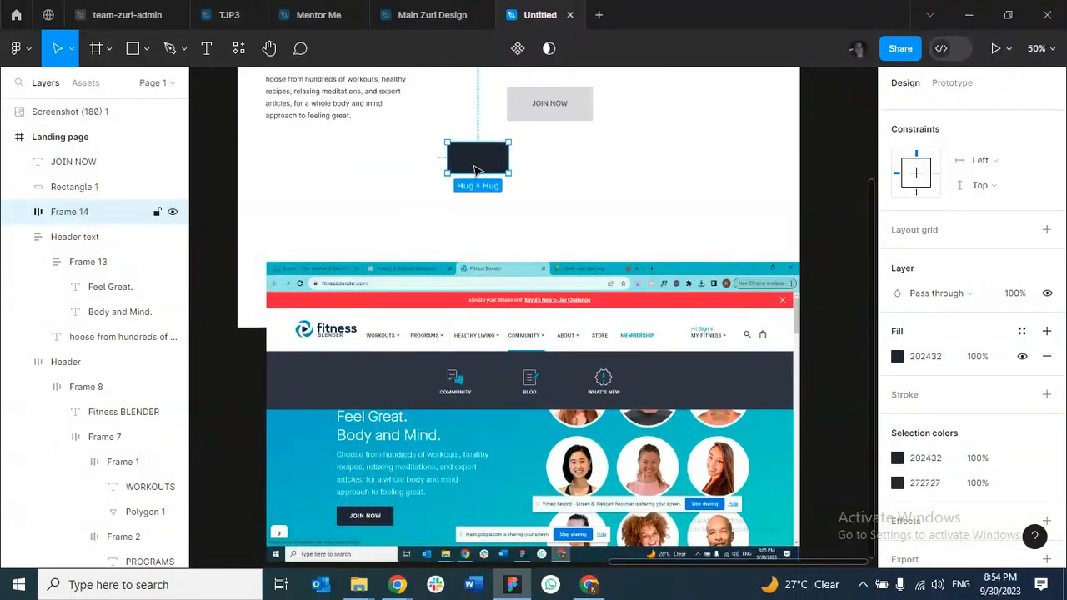
{"action": "double_click", "coordinate": [477, 170]}
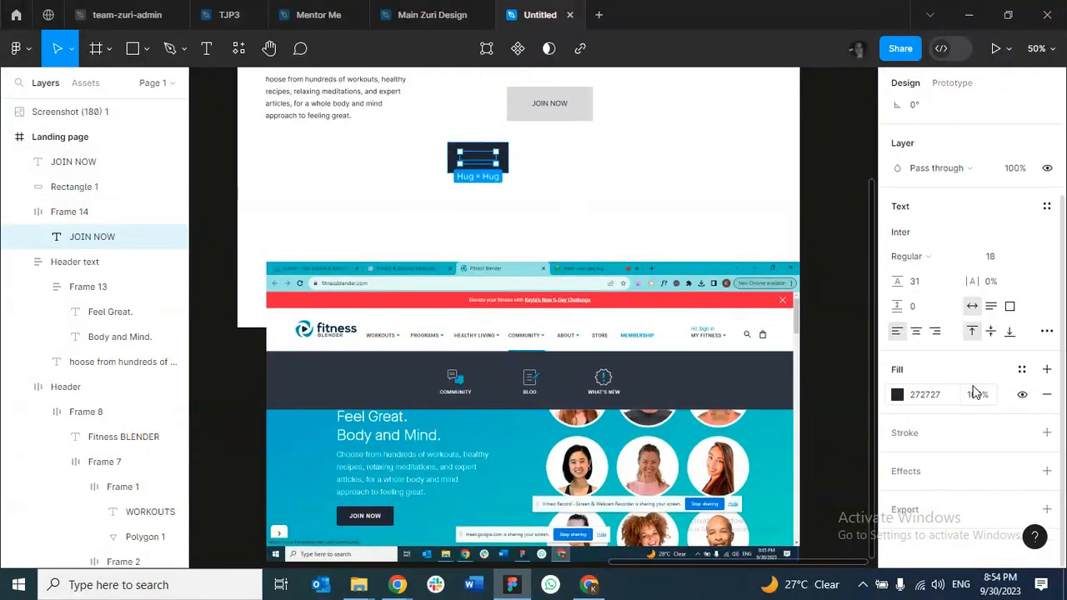
{"action": "left_click", "coordinate": [931, 397]}
{"action": "type", "text": "FFFFFFFFFF"}
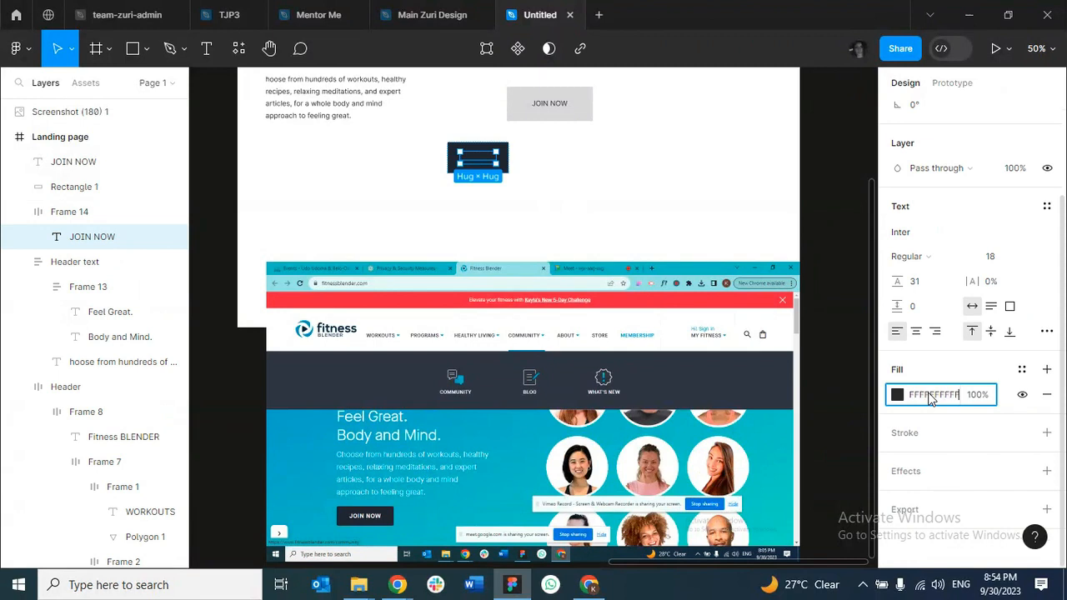
{"action": "key", "text": "Return"}
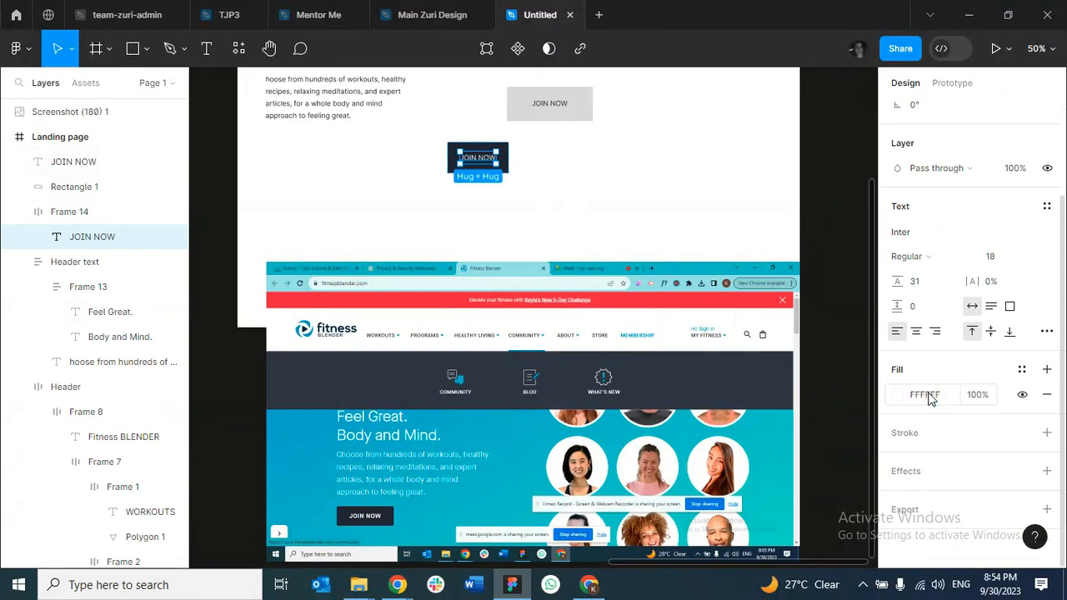
Change the button label's font weight to Bold, trying Medium on the way.
{"action": "left_click", "coordinate": [923, 257]}
{"action": "left_click", "coordinate": [926, 258]}
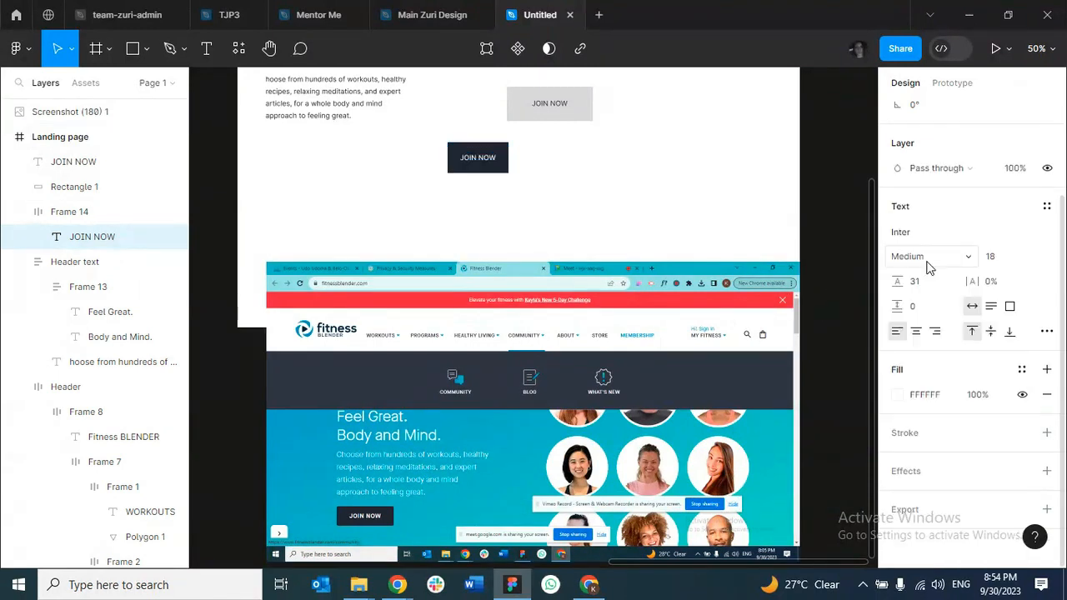
{"action": "left_click", "coordinate": [927, 260]}
{"action": "left_click", "coordinate": [928, 283]}
{"action": "left_click", "coordinate": [928, 269]}
{"action": "left_click", "coordinate": [927, 275]}
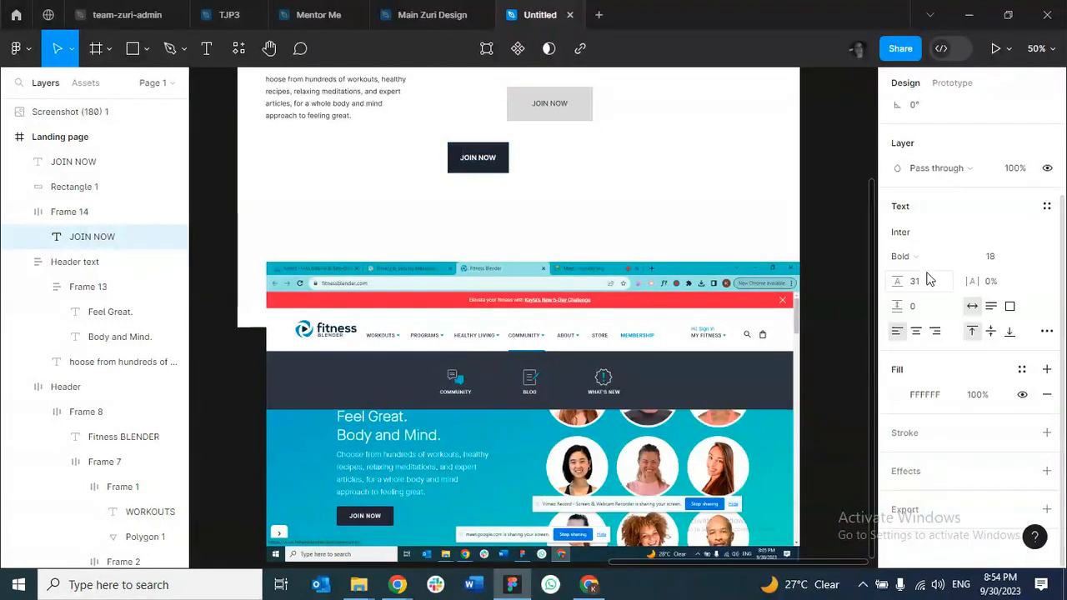
{"action": "left_click", "coordinate": [618, 164]}
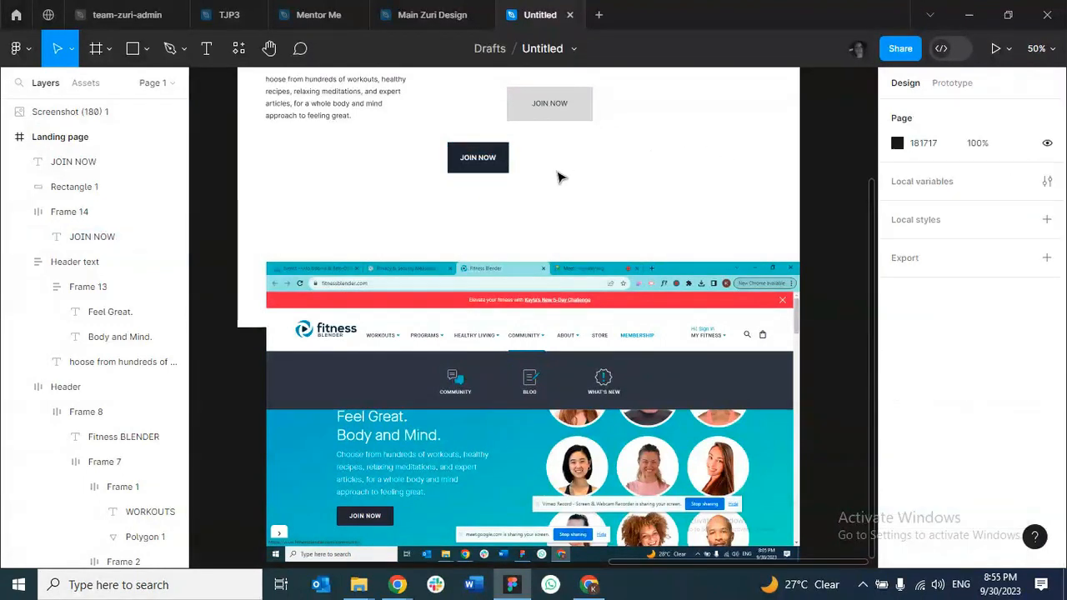
Duplicate the dark JOIN NOW button and place the copy to its right at X 754, Y 534.
{"action": "left_click", "coordinate": [479, 161]}
{"action": "key", "text": "ctrl+d"}
{"action": "left_click_drag", "start_coordinate": [489, 169], "coordinate": [573, 161]}
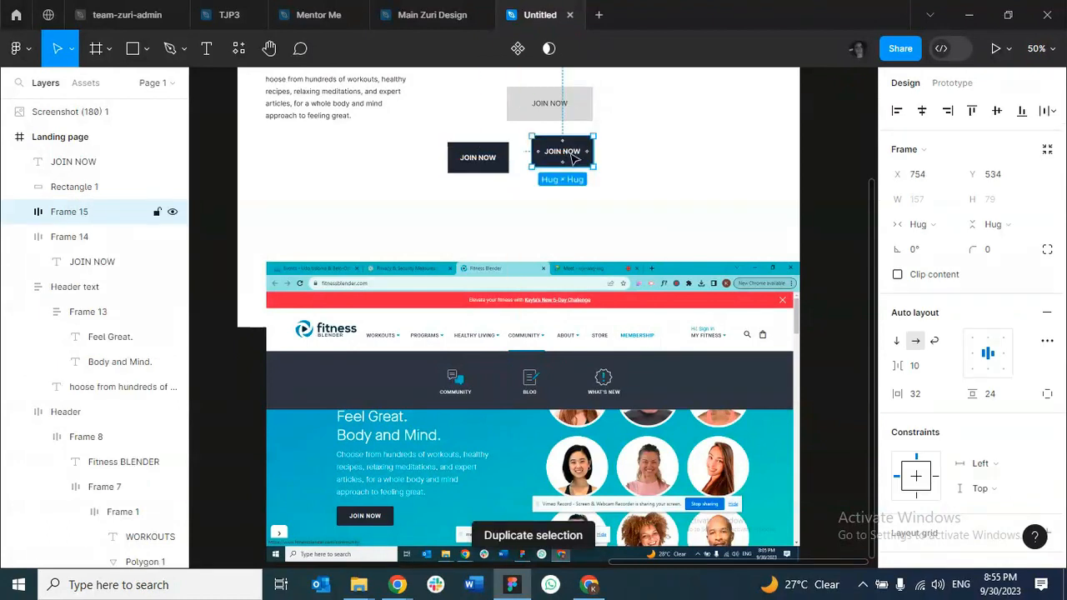
Try red E03030 on the duplicate button's label, followed by the light grey F4F4F4.
{"action": "double_click", "coordinate": [573, 161]}
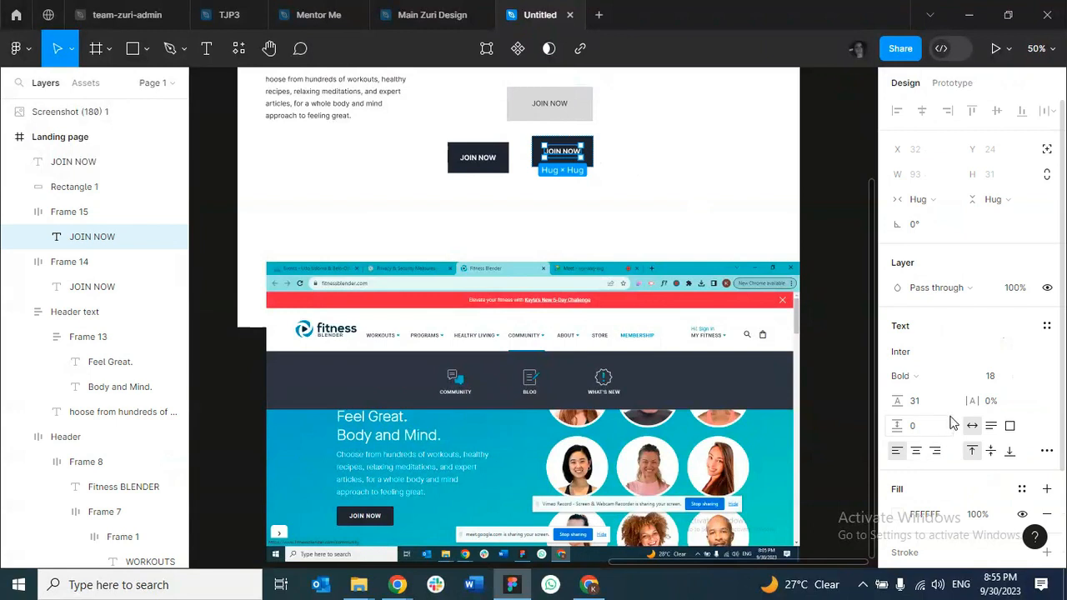
{"action": "scroll", "coordinate": [958, 387], "scroll_direction": "down", "scroll_amount": 2}
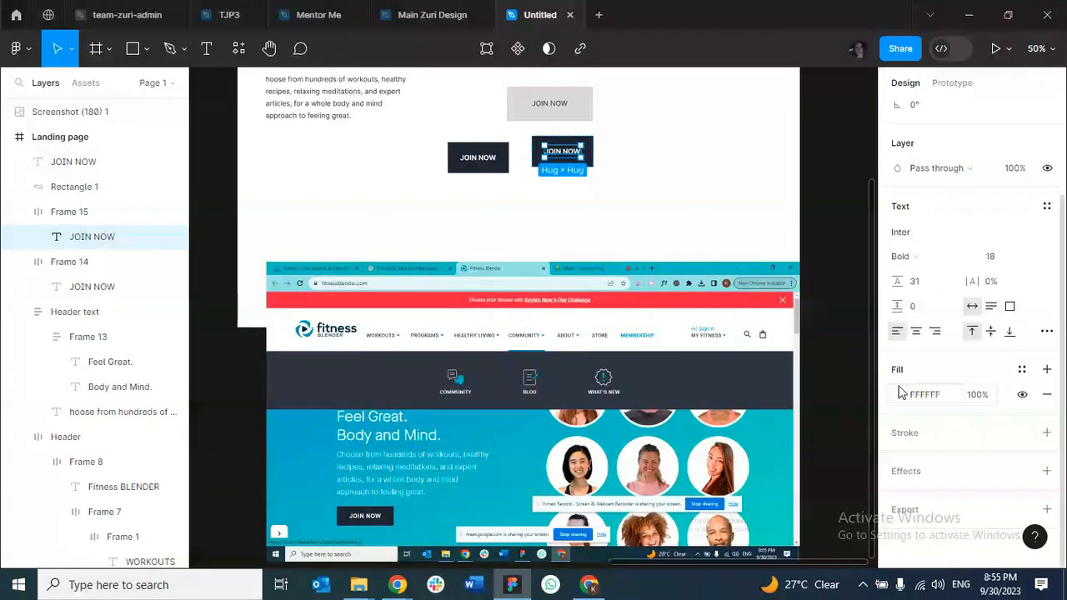
{"action": "left_click", "coordinate": [920, 397]}
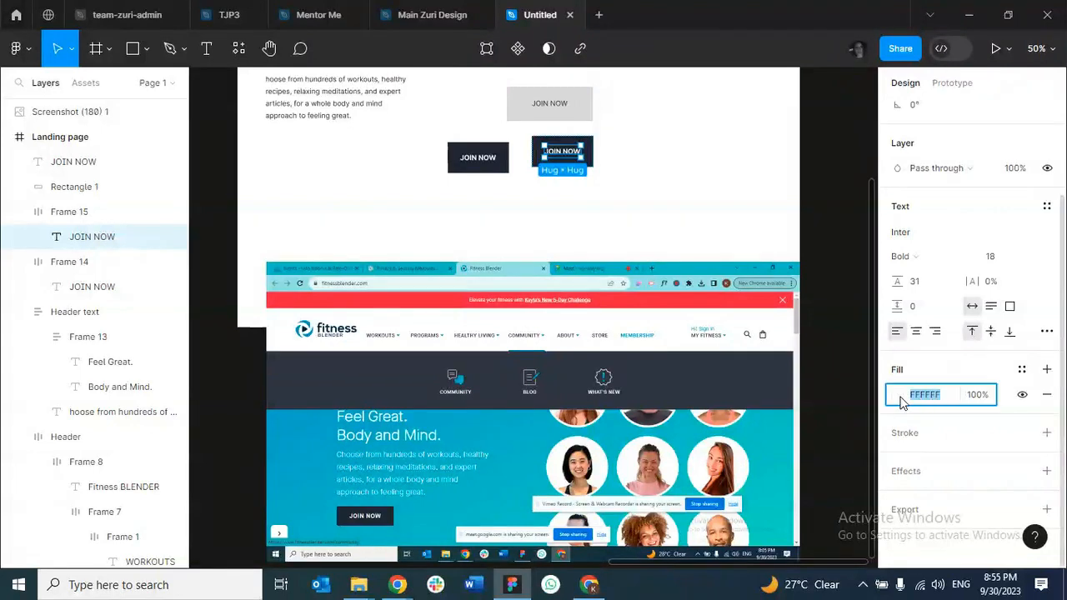
{"action": "left_click", "coordinate": [896, 394]}
{"action": "left_click_drag", "start_coordinate": [746, 187], "coordinate": [837, 188]}
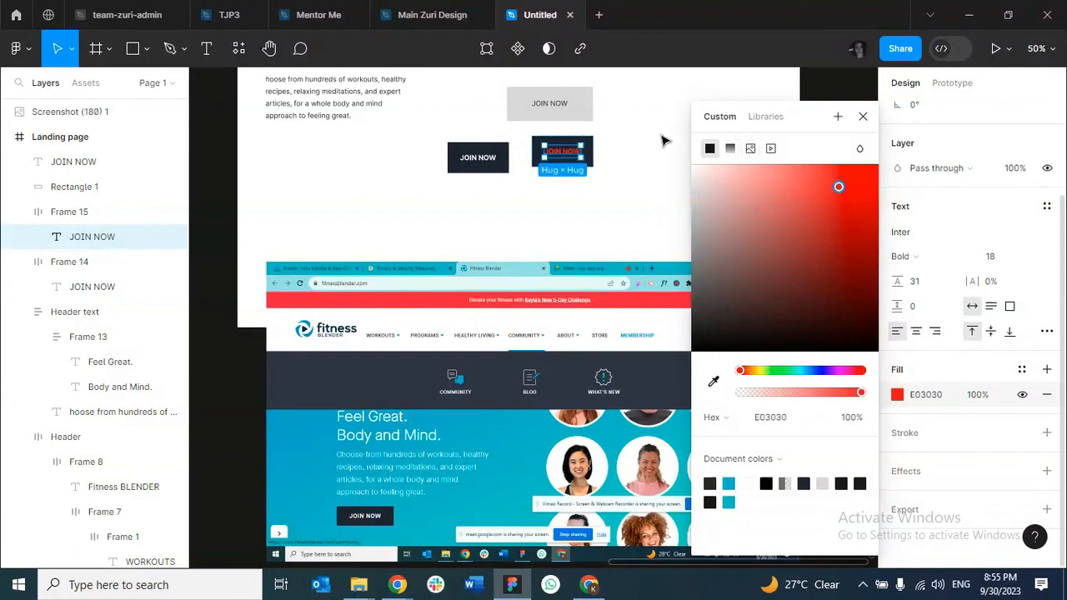
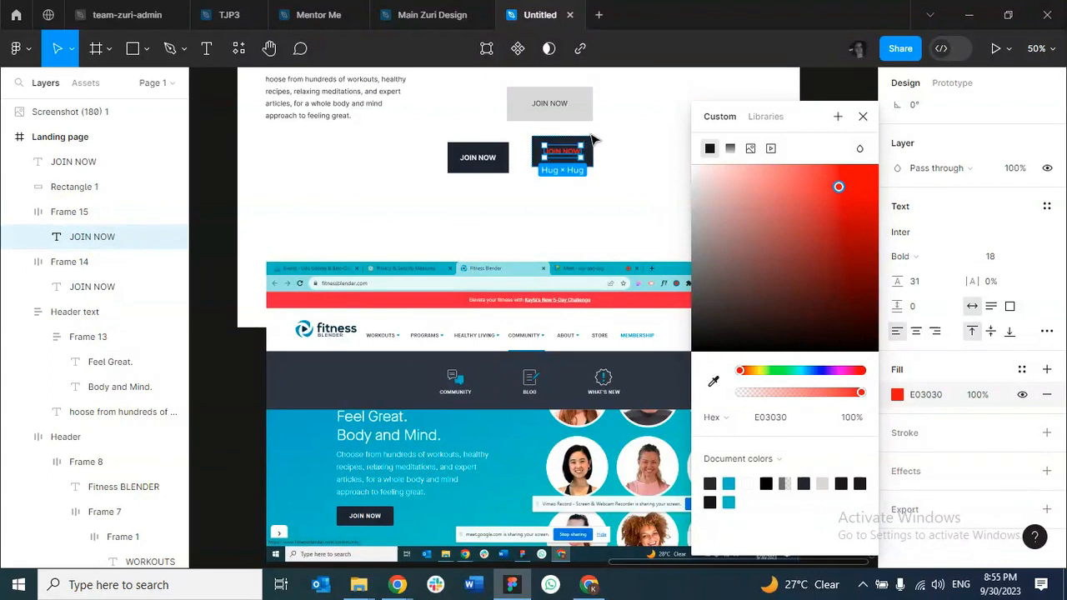
{"action": "left_click_drag", "start_coordinate": [839, 190], "coordinate": [689, 180]}
{"action": "left_click", "coordinate": [862, 117]}
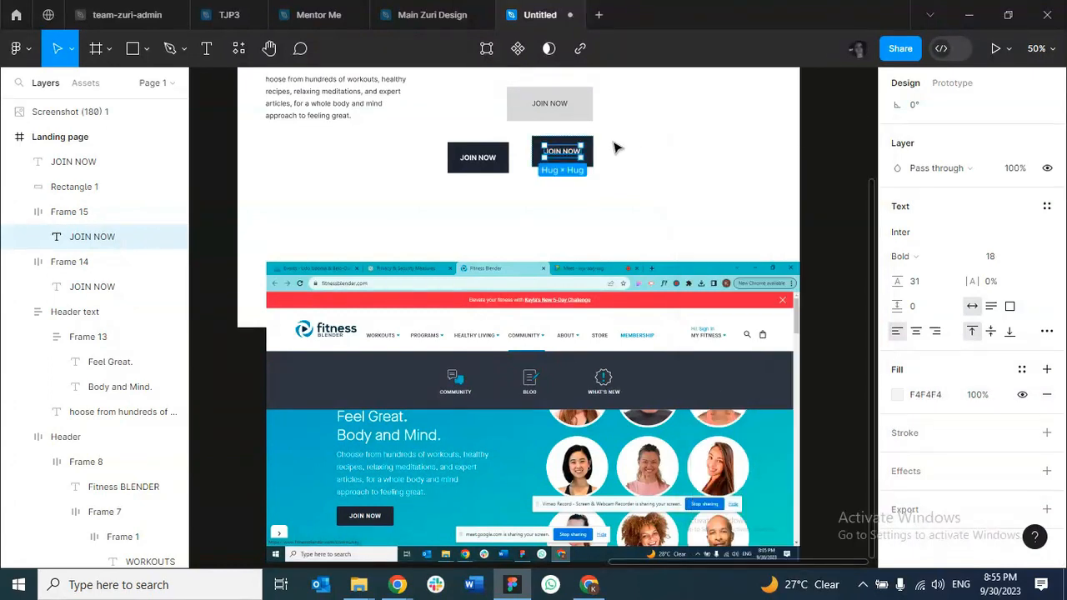
{"action": "left_click", "coordinate": [602, 146]}
Hide the duplicate button's fill and add a black 000000 inside stroke of 1 to try an outlined style.
{"action": "left_click", "coordinate": [577, 151]}
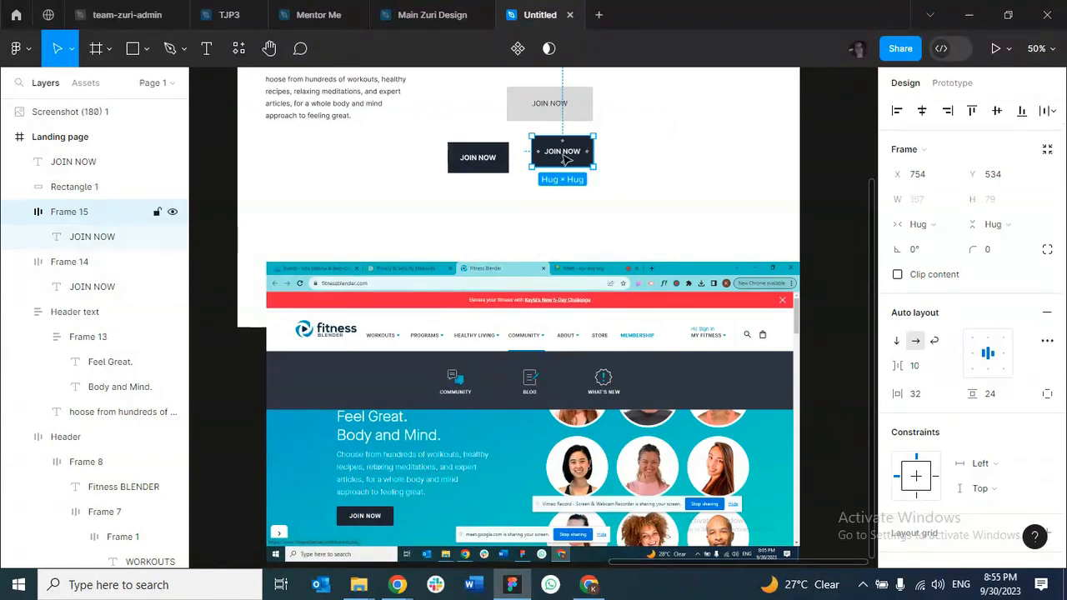
{"action": "scroll", "coordinate": [955, 420], "scroll_direction": "down", "scroll_amount": 3}
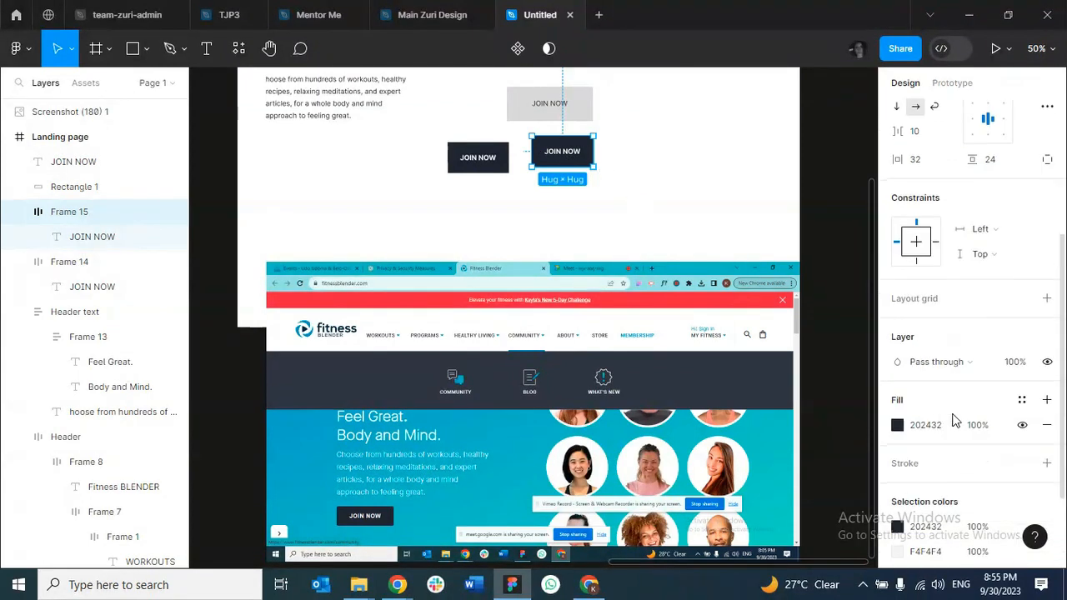
{"action": "left_click", "coordinate": [1023, 427]}
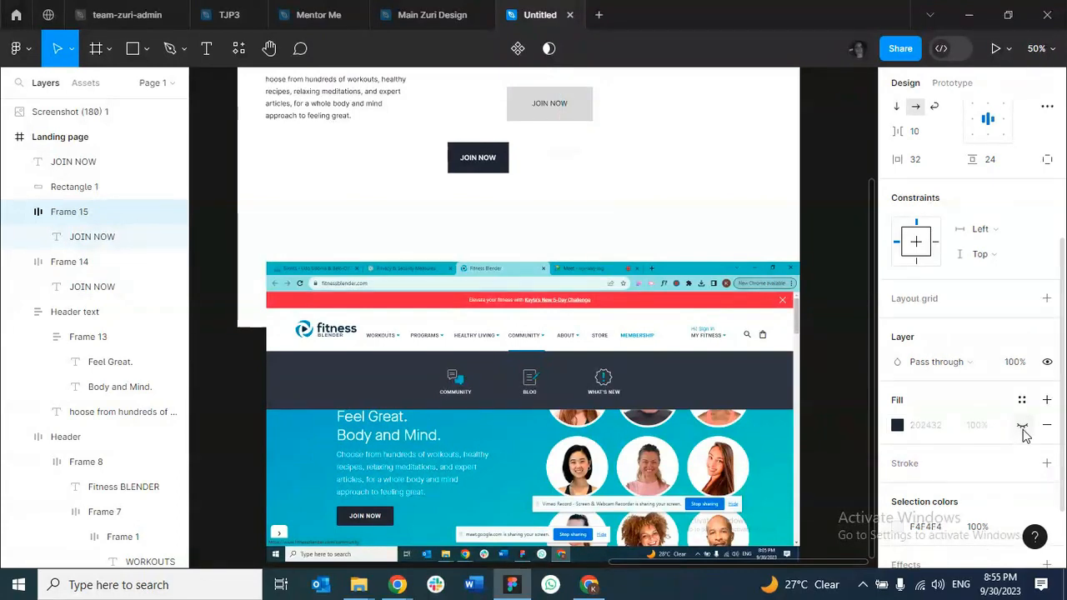
{"action": "left_click", "coordinate": [905, 464]}
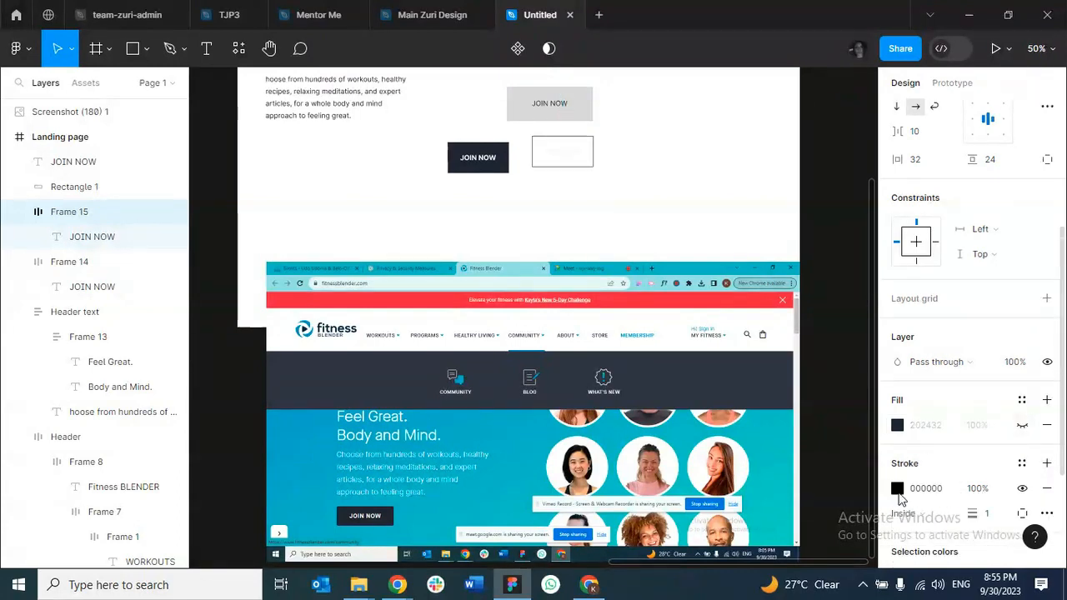
Recolour the outlined duplicate button's JOIN NOW label to red E91919.
{"action": "double_click", "coordinate": [574, 160]}
{"action": "left_click", "coordinate": [928, 450]}
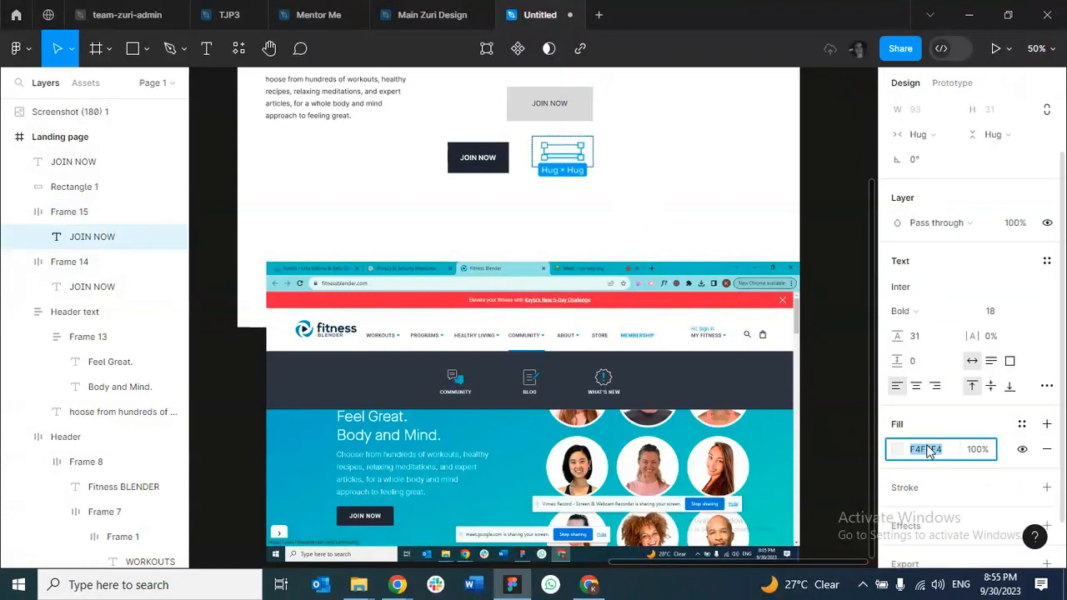
{"action": "type", "text": "2"}
{"action": "left_click", "coordinate": [897, 450]}
{"action": "left_click_drag", "start_coordinate": [730, 287], "coordinate": [859, 191]}
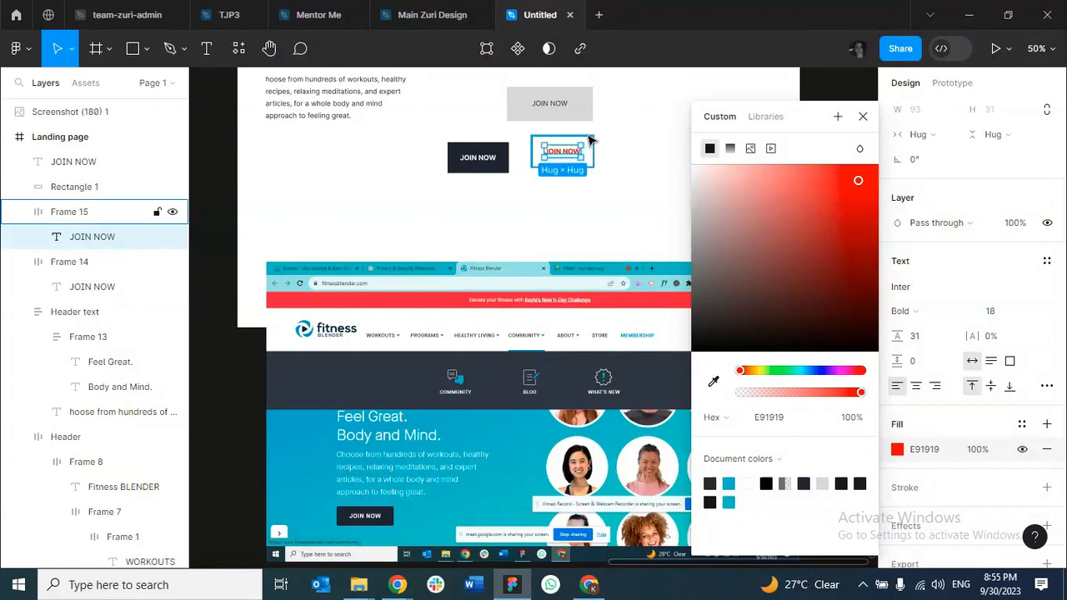
{"action": "left_click", "coordinate": [631, 152]}
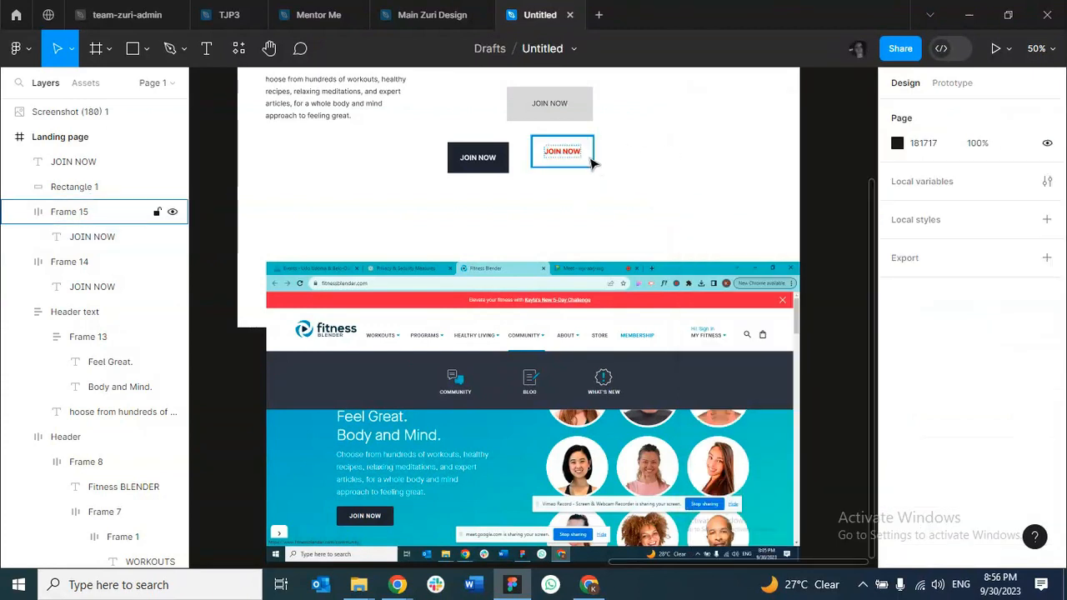
Delete the outlined duplicate JOIN NOW button, keeping the dark one.
{"action": "left_click", "coordinate": [542, 167]}
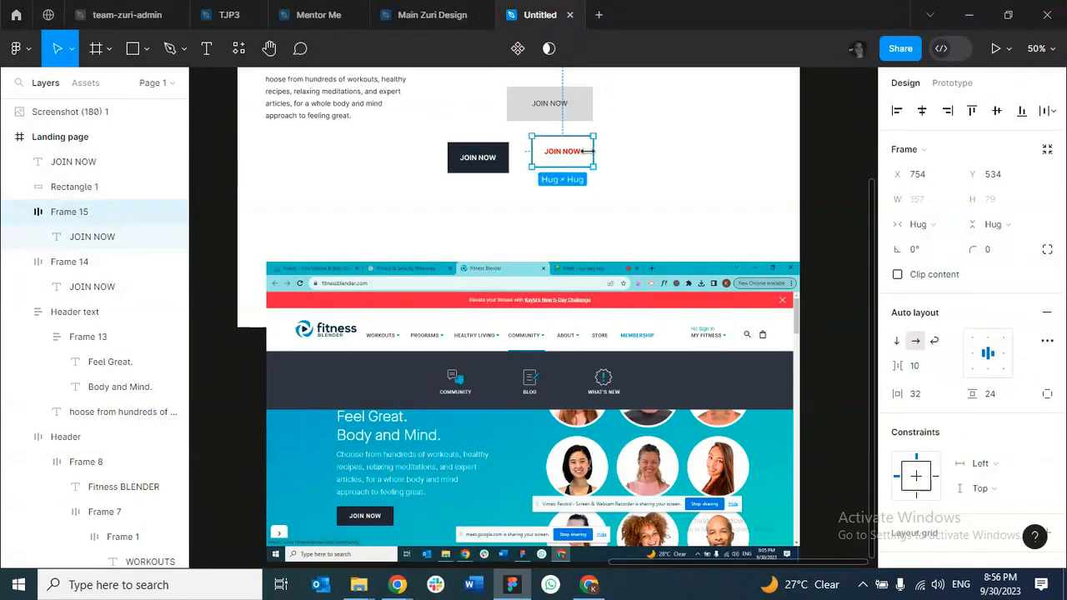
{"action": "left_click", "coordinate": [492, 156]}
{"action": "left_click", "coordinate": [542, 165]}
{"action": "key", "text": "Delete"}
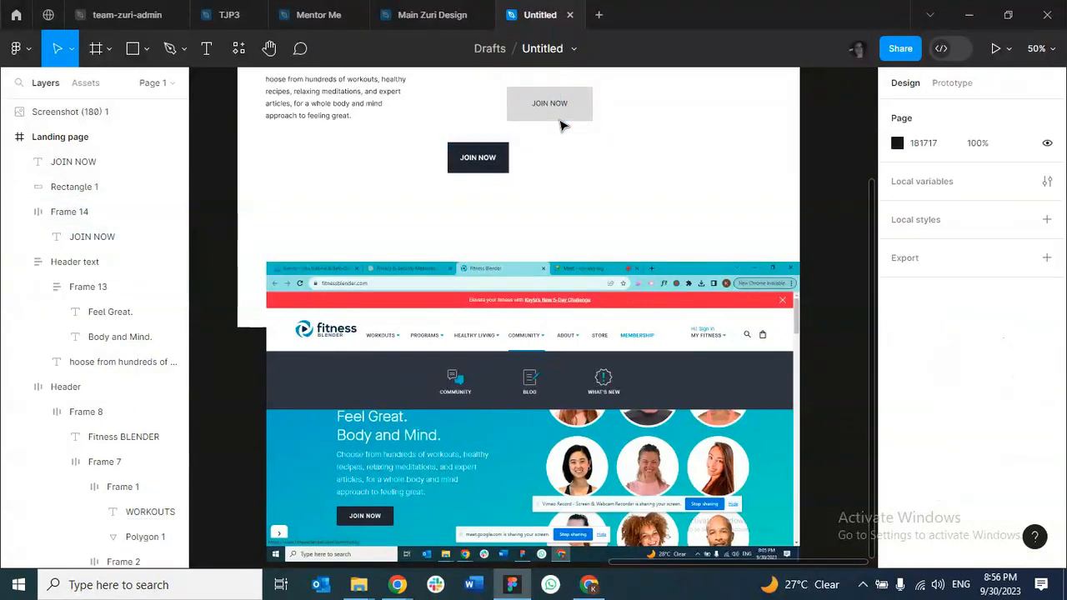
Move the dark JOIN NOW button to X 582, Y 606 and shift the grey rectangle right to X 720, Y 409.
{"action": "left_click", "coordinate": [491, 159]}
{"action": "mouse_move", "coordinate": [492, 161]}
{"action": "left_mouse_down"}
{"action": "mouse_move", "coordinate": [631, 164]}
{"action": "mouse_move", "coordinate": [492, 182]}
{"action": "left_mouse_up"}
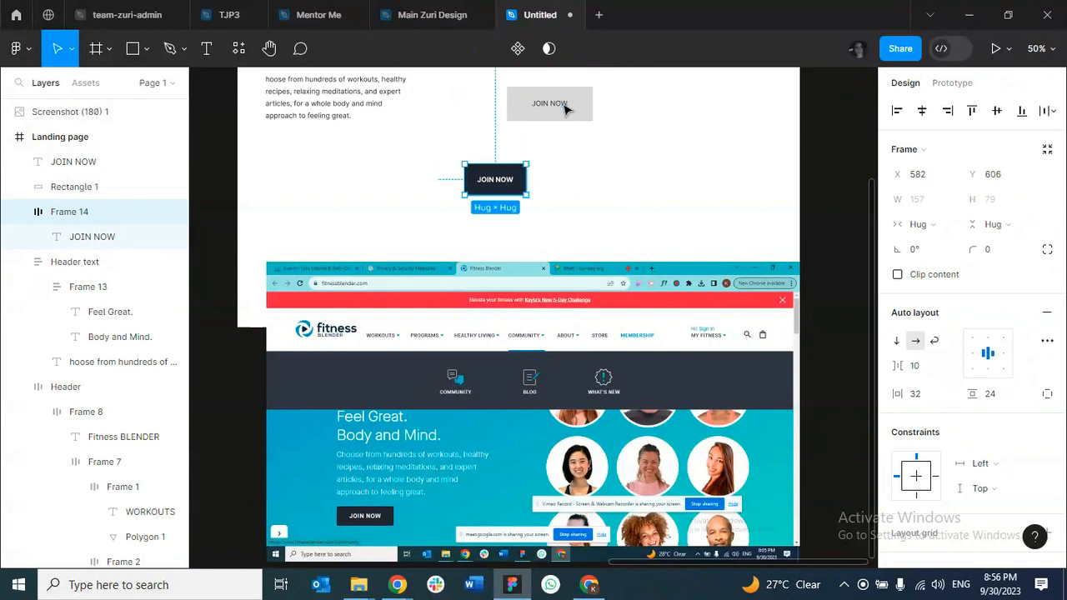
{"action": "left_click", "coordinate": [573, 94]}
{"action": "mouse_move", "coordinate": [575, 94]}
{"action": "left_mouse_down"}
{"action": "mouse_move", "coordinate": [664, 108]}
{"action": "mouse_move", "coordinate": [558, 105]}
{"action": "left_mouse_up"}
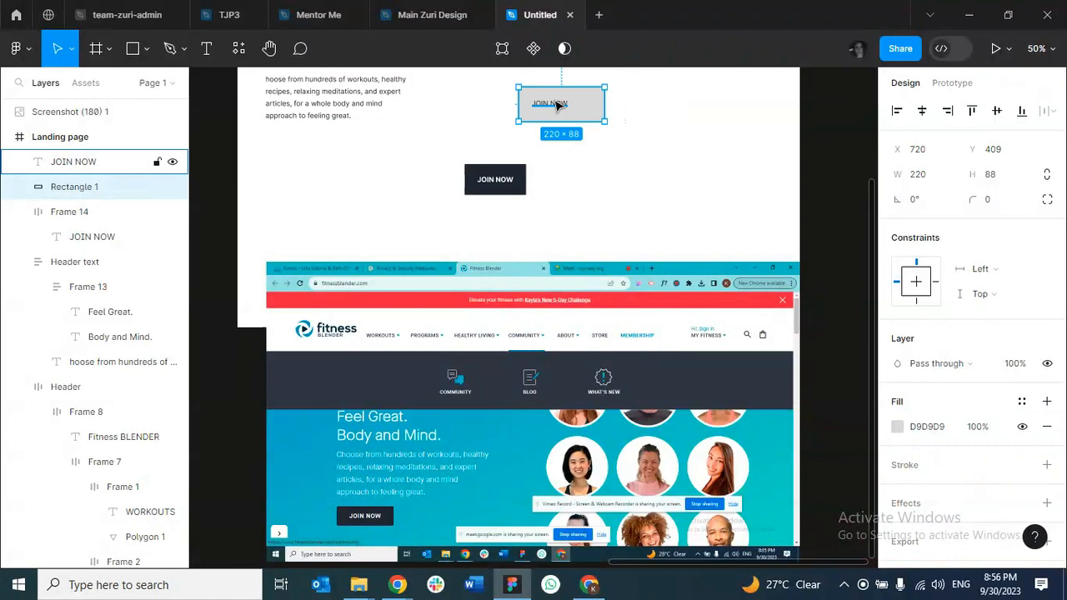
Try wrapping the grey rectangle and its JOIN NOW text in an auto layout frame, then revert it to separate layers.
{"action": "left_click", "coordinate": [558, 104], "text": "shift"}
{"action": "key", "text": "shift+a"}
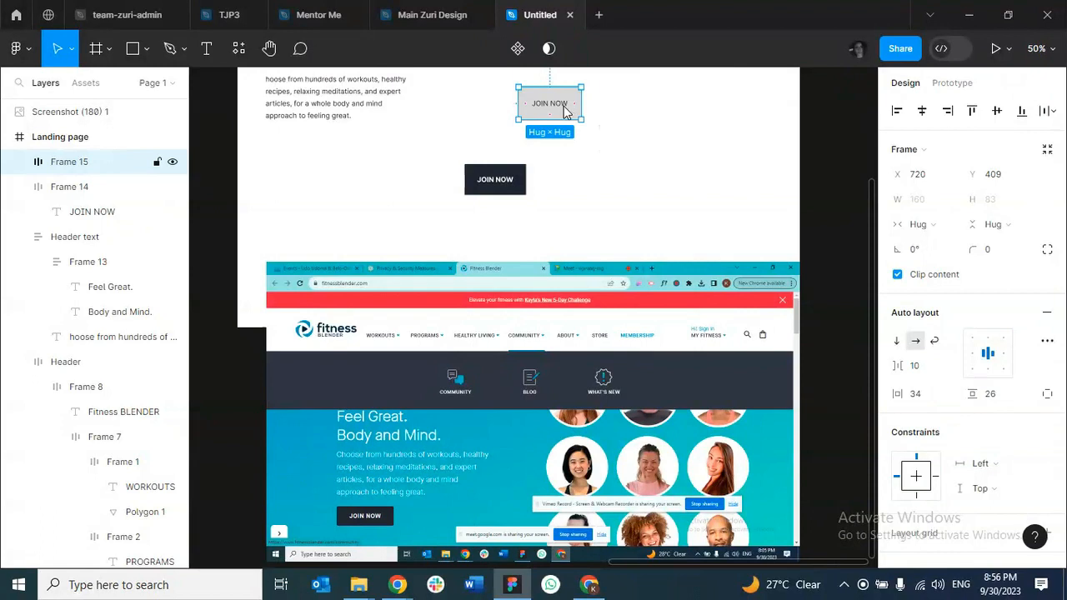
{"action": "right_click", "coordinate": [552, 109]}
{"action": "left_click", "coordinate": [600, 281]}
{"action": "left_click", "coordinate": [559, 150]}
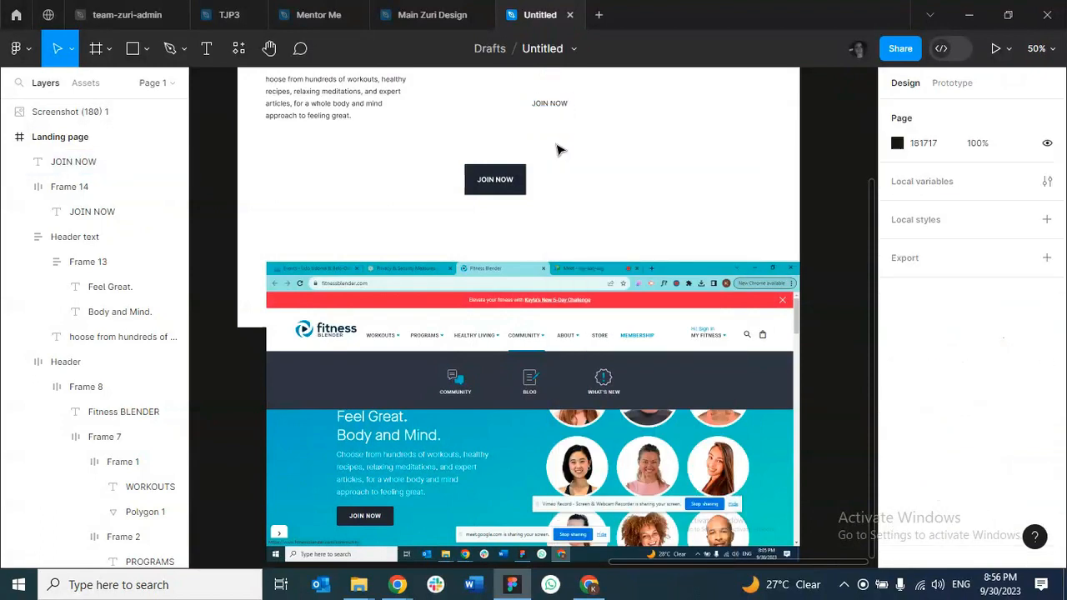
{"action": "left_click", "coordinate": [549, 103]}
{"action": "key", "text": "shift+a"}
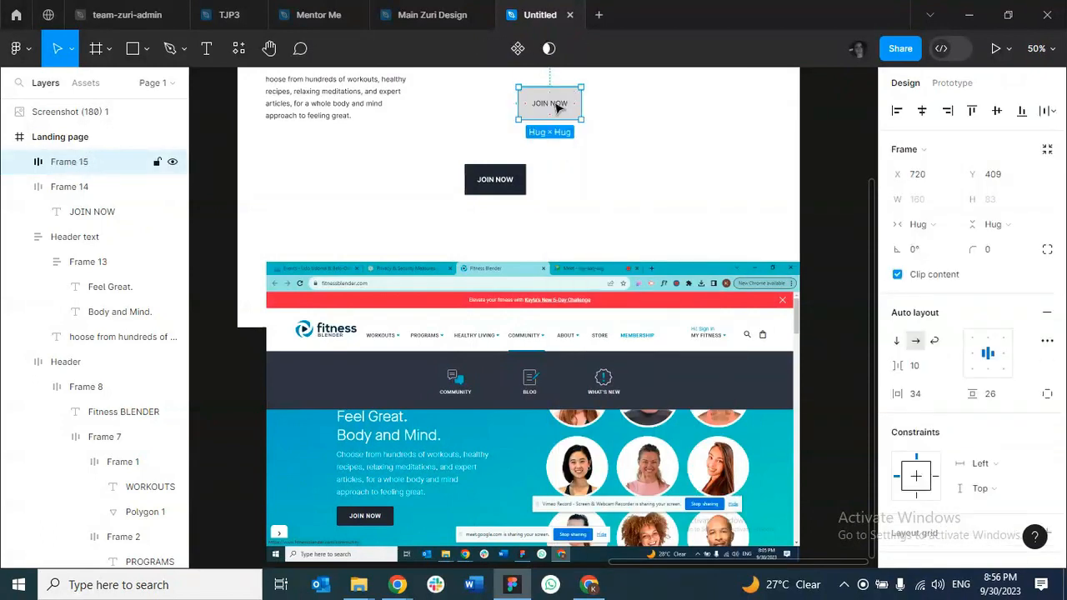
{"action": "key", "text": "ctrl+shift+g"}
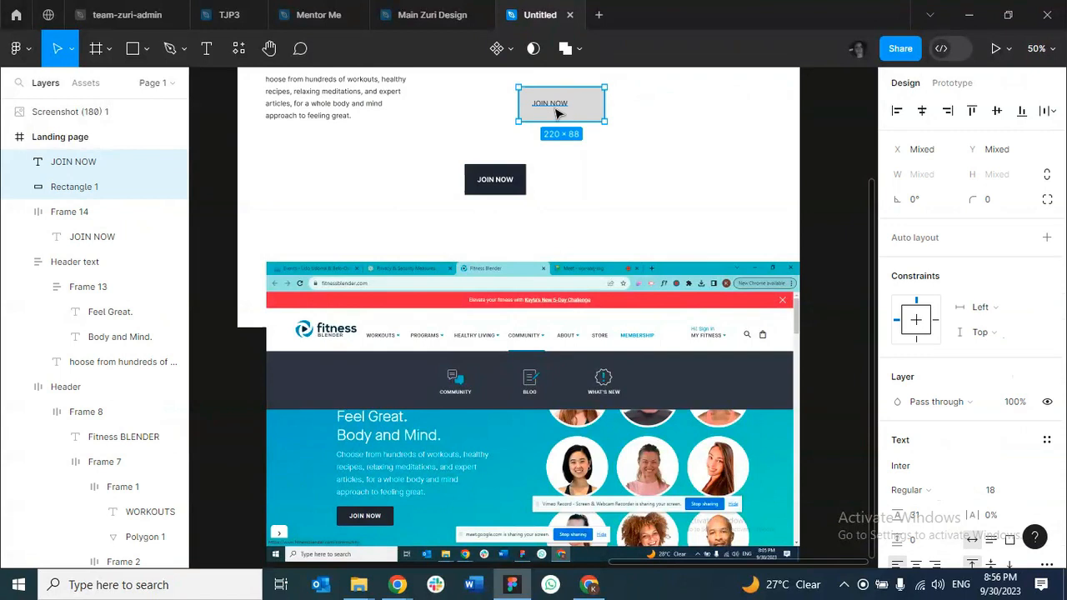
Group the grey rectangle with its JOIN NOW text and shift the group slightly to the left.
{"action": "left_click", "coordinate": [557, 113]}
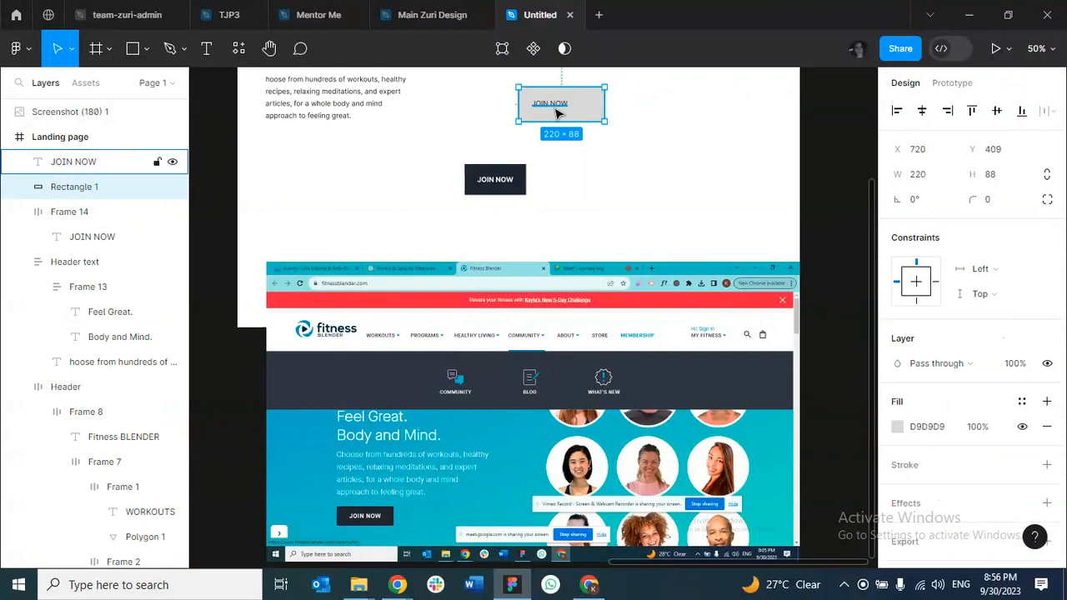
{"action": "key", "text": "ctrl+g"}
{"action": "mouse_move", "coordinate": [590, 112]}
{"action": "left_mouse_down"}
{"action": "mouse_move", "coordinate": [627, 114]}
{"action": "mouse_move", "coordinate": [577, 110]}
{"action": "left_mouse_up"}
Delete the plain JOIN NOW text and the grey rectangle, keeping only the dark auto layout button.
{"action": "left_click", "coordinate": [564, 105]}
{"action": "key", "text": "Delete"}
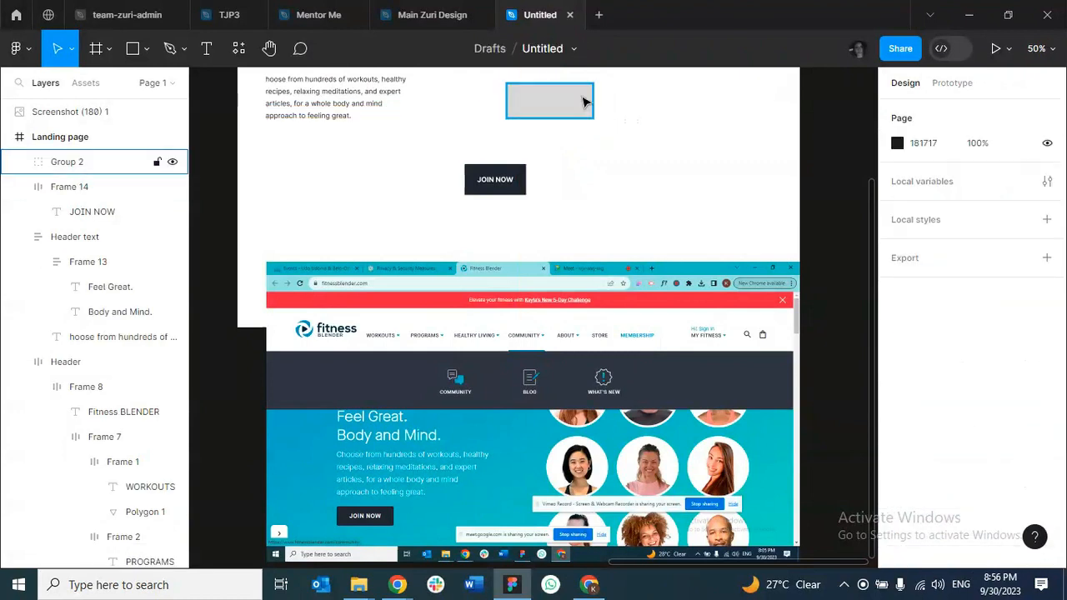
{"action": "left_click", "coordinate": [567, 107]}
{"action": "key", "text": "Delete"}
Set the dark JOIN NOW button's corner radius to 8.
{"action": "left_click", "coordinate": [495, 179]}
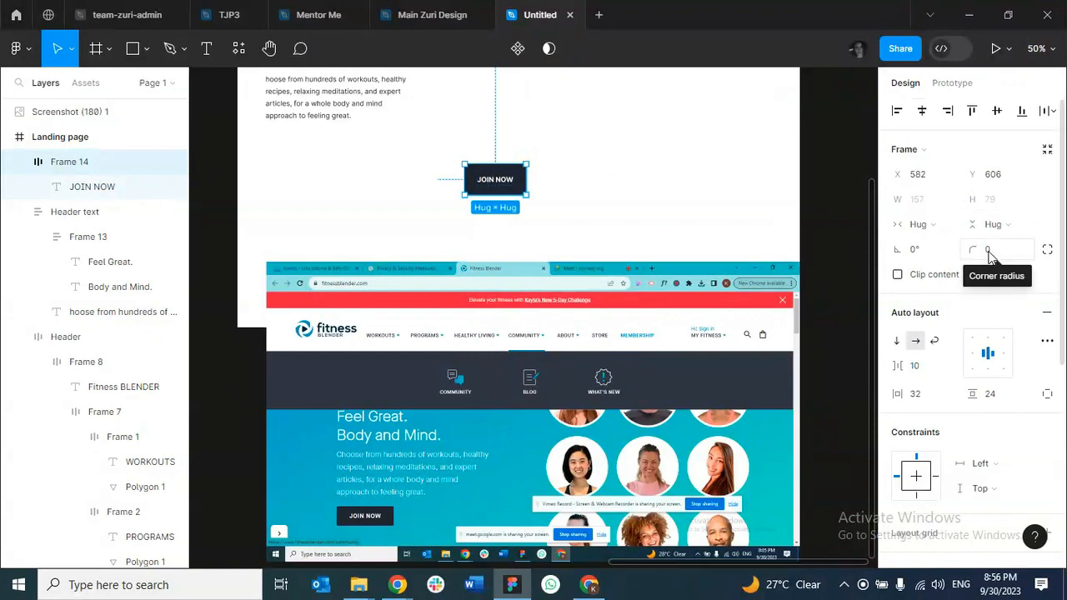
{"action": "left_click", "coordinate": [595, 200]}
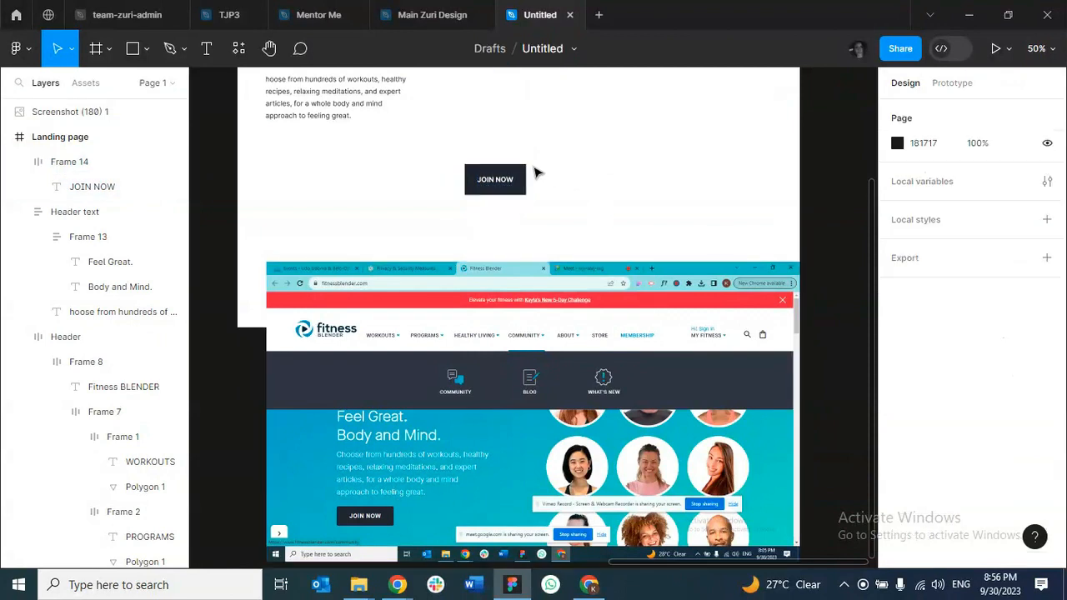
{"action": "left_click", "coordinate": [471, 193]}
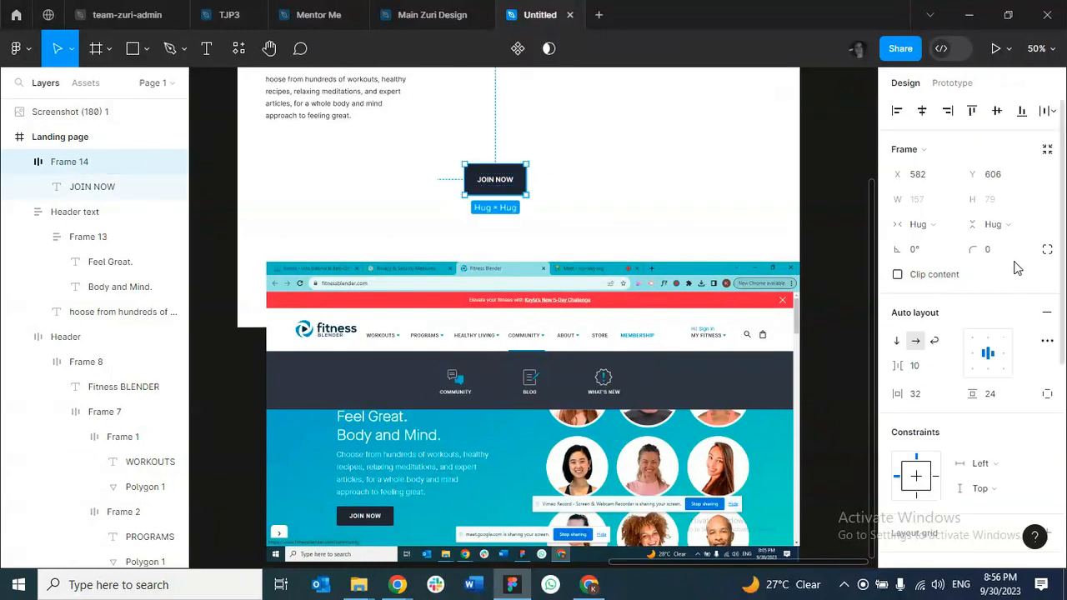
{"action": "left_click", "coordinate": [988, 252]}
{"action": "type", "text": "8"}
{"action": "key", "text": "Return"}
{"action": "left_click", "coordinate": [614, 164]}
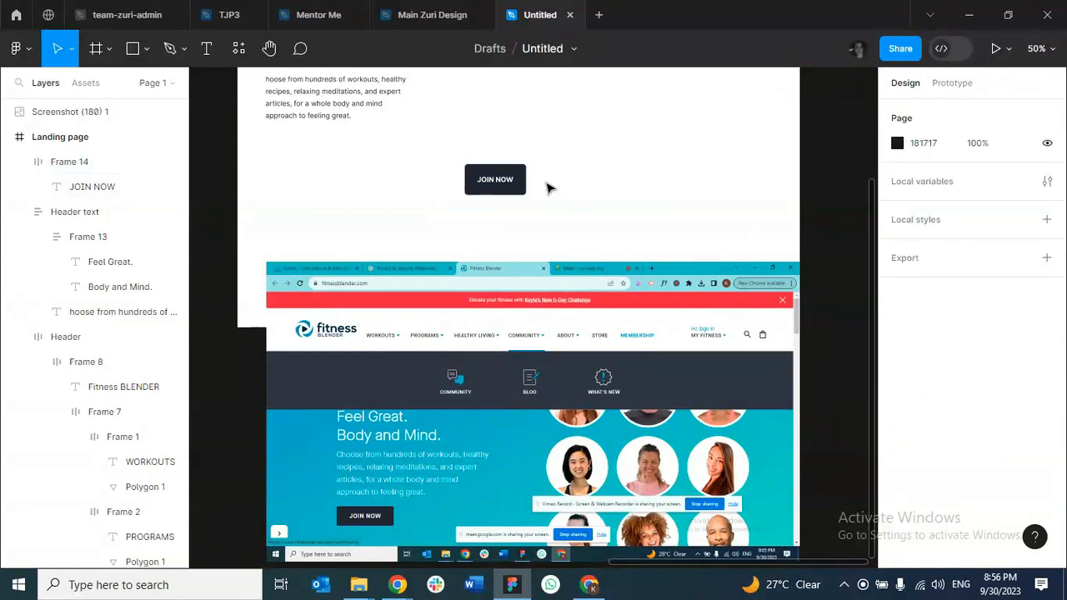
Set the JOIN NOW button's padding to 48 horizontal and 16 vertical, and move it below the paragraph at X 82, Y 552.
{"action": "left_click", "coordinate": [518, 198]}
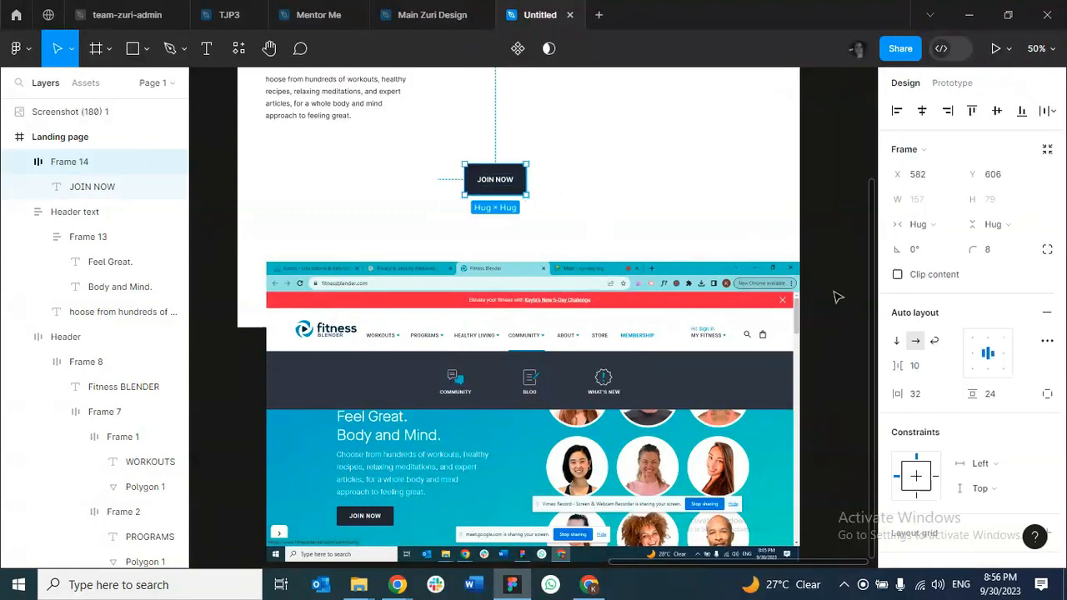
{"action": "mouse_move", "coordinate": [894, 393]}
{"action": "left_mouse_down"}
{"action": "mouse_move", "coordinate": [917, 387]}
{"action": "mouse_move", "coordinate": [894, 393]}
{"action": "left_mouse_up"}
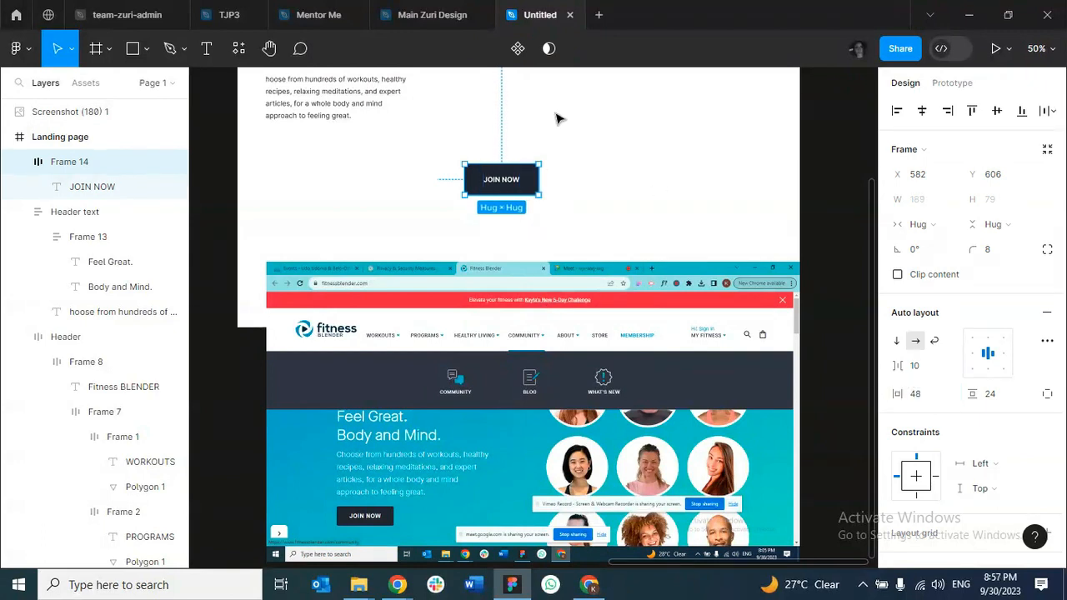
{"action": "left_click", "coordinate": [992, 401]}
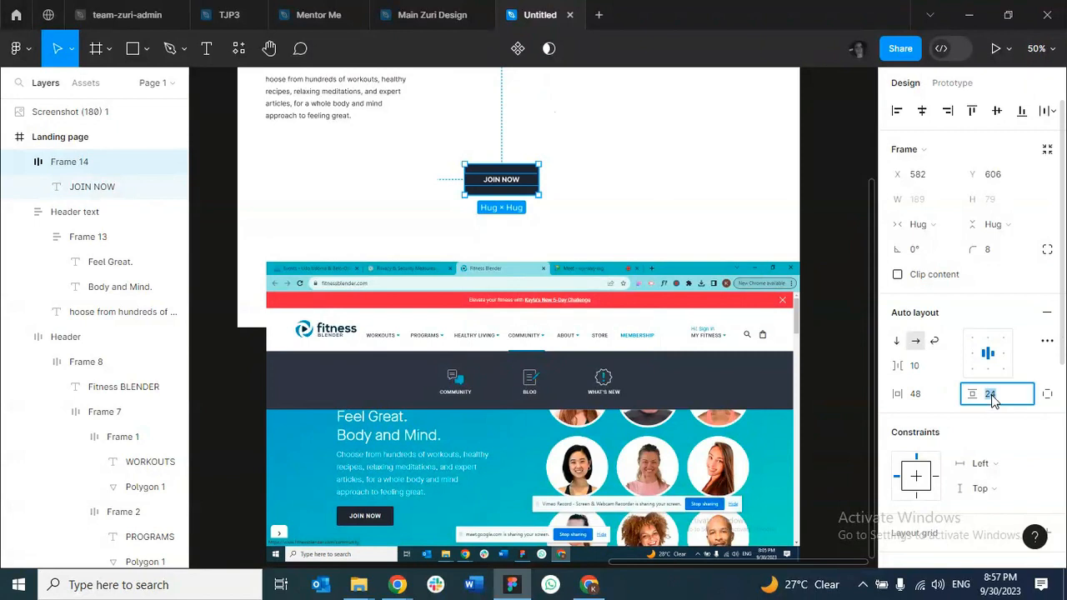
{"action": "type", "text": "16"}
{"action": "key", "text": "Return"}
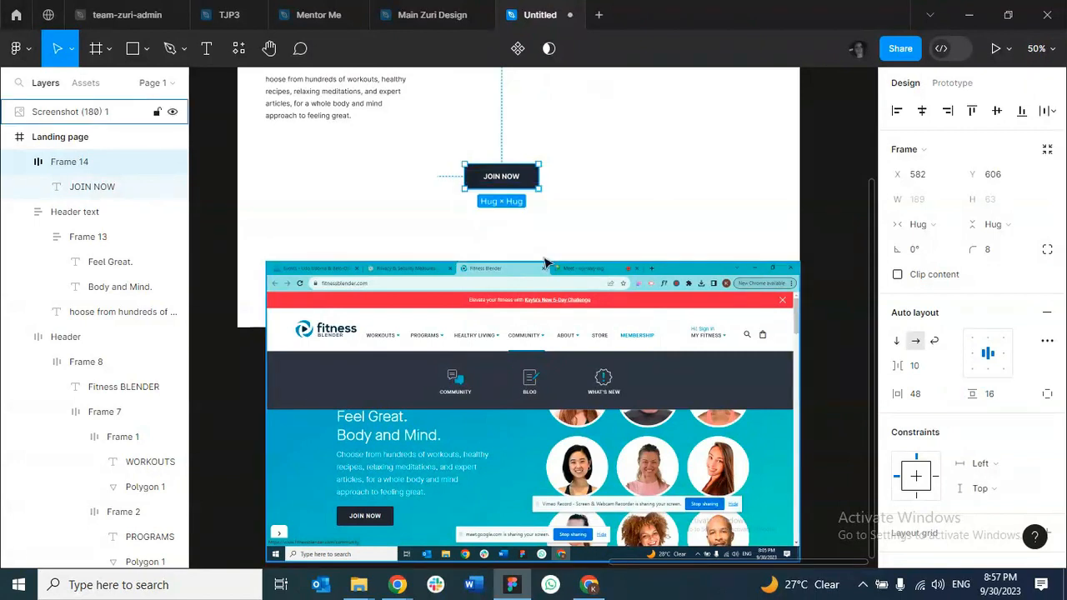
{"action": "left_click_drag", "start_coordinate": [506, 182], "coordinate": [310, 160]}
{"action": "scroll", "coordinate": [317, 141], "scroll_direction": "up", "scroll_amount": 2}
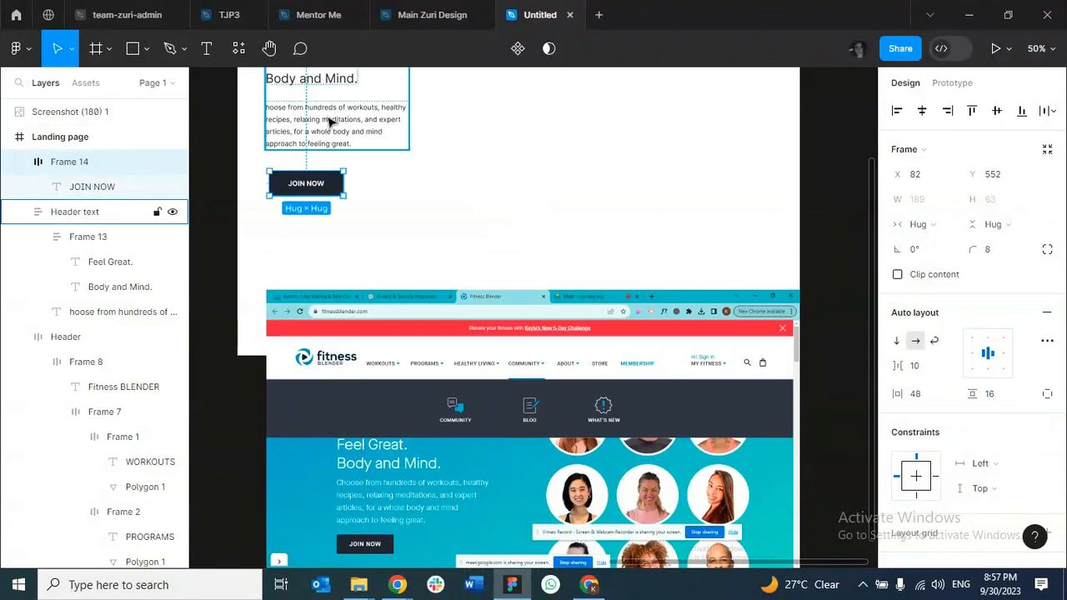
Set the Header text frame's vertical spacing between items to 40.
{"action": "left_click", "coordinate": [317, 137]}
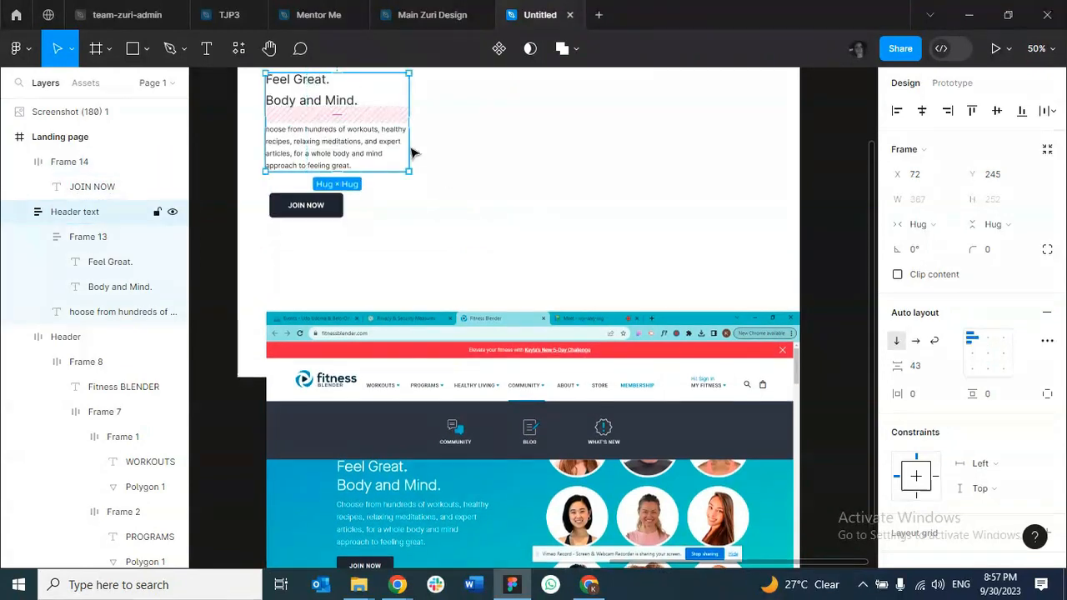
{"action": "left_click", "coordinate": [924, 372]}
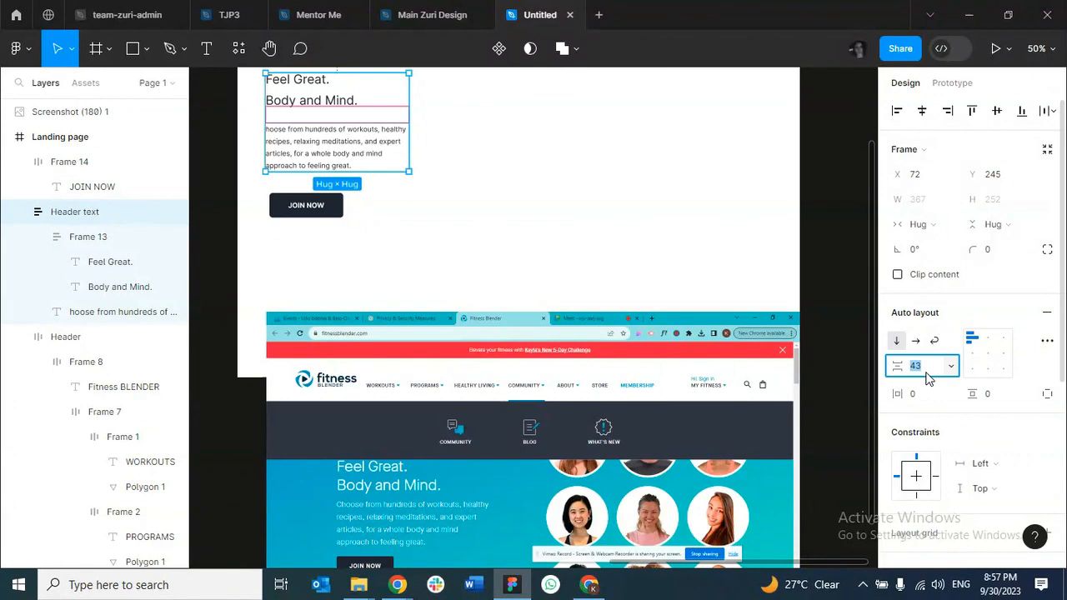
{"action": "key", "text": "Return"}
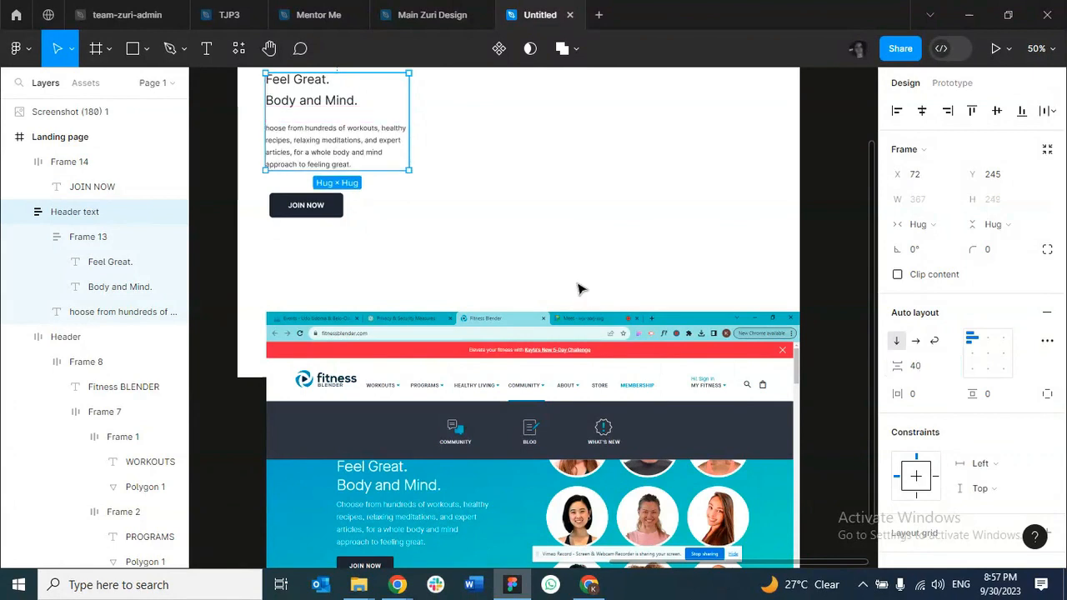
Combine the Header text frame and the JOIN NOW button in a vertical auto layout with an item spacing of 24.
{"action": "left_click", "coordinate": [317, 200]}
{"action": "left_click", "coordinate": [334, 148]}
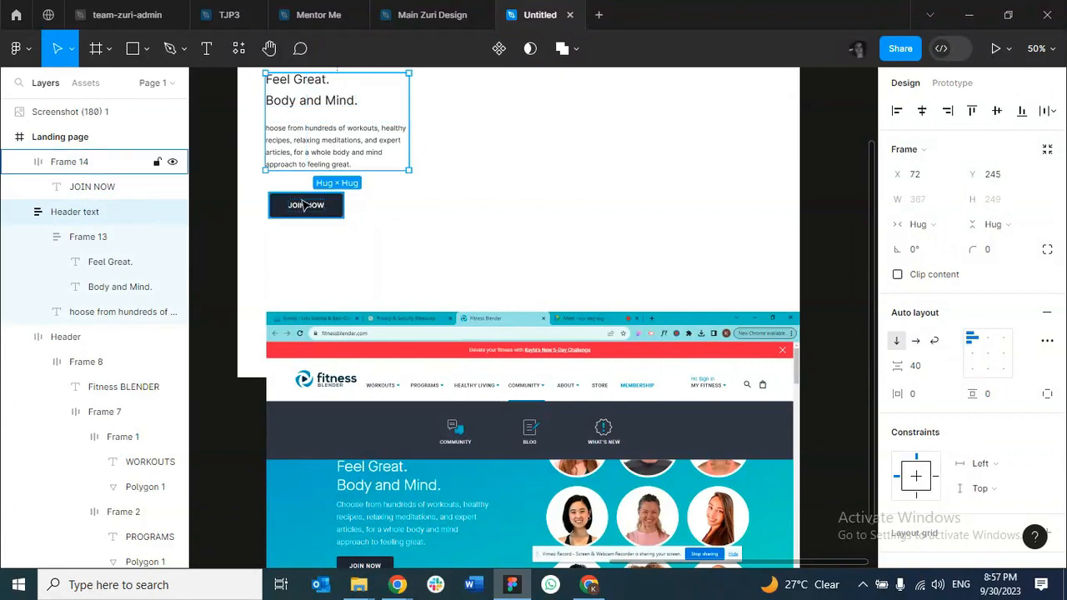
{"action": "left_click", "coordinate": [304, 205], "text": "shift"}
{"action": "key", "text": "shift+a"}
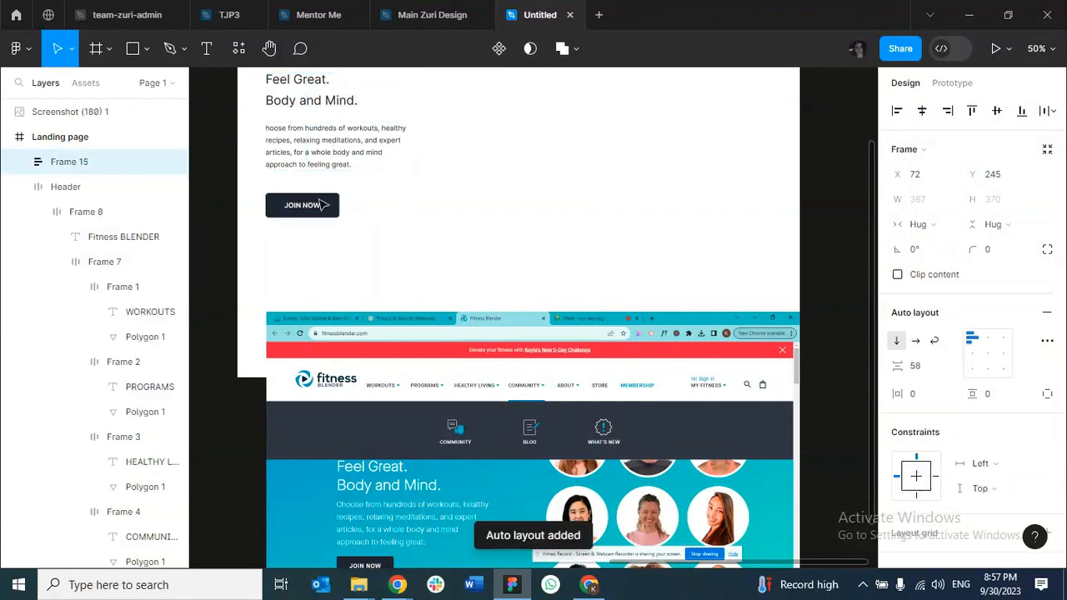
{"action": "left_click", "coordinate": [921, 371]}
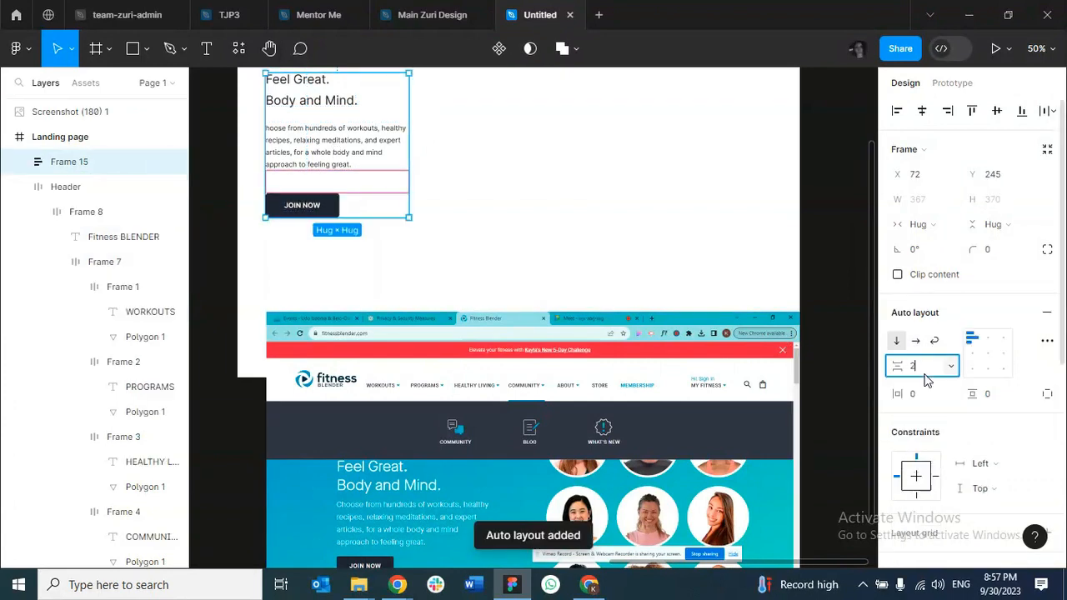
{"action": "key", "text": "Return"}
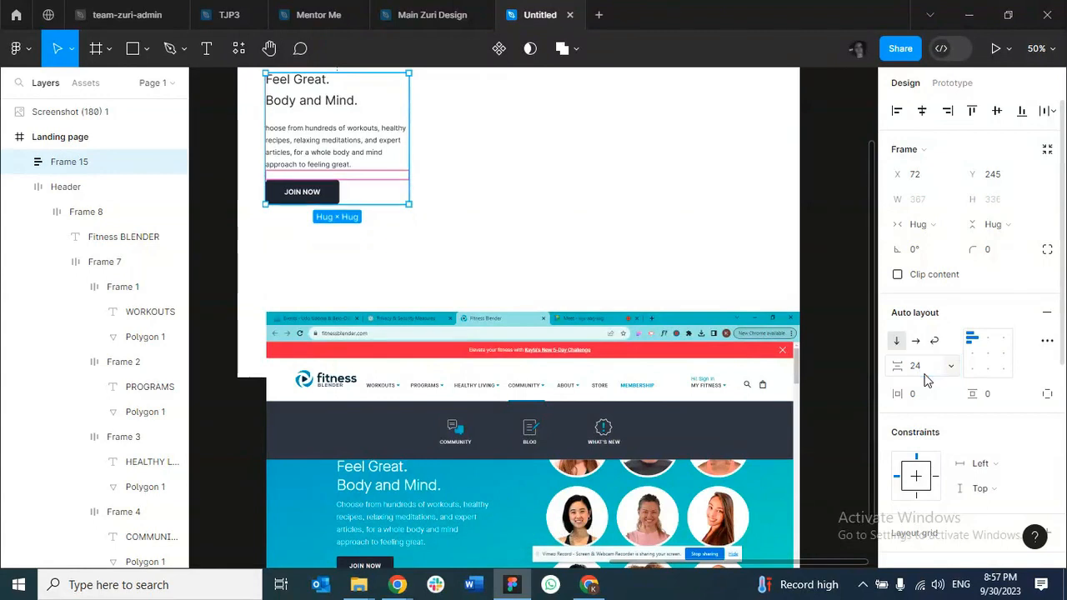
Set the spacing between the heading and the paragraph in the nested Header text frame to 32.
{"action": "double_click", "coordinate": [333, 118]}
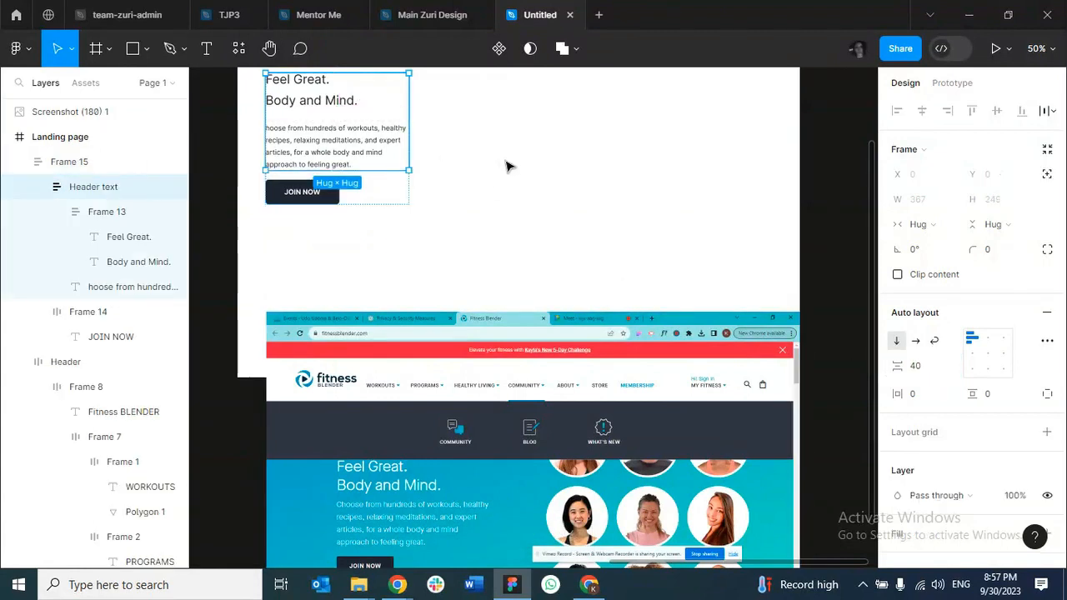
{"action": "left_click", "coordinate": [914, 367]}
{"action": "type", "text": "32"}
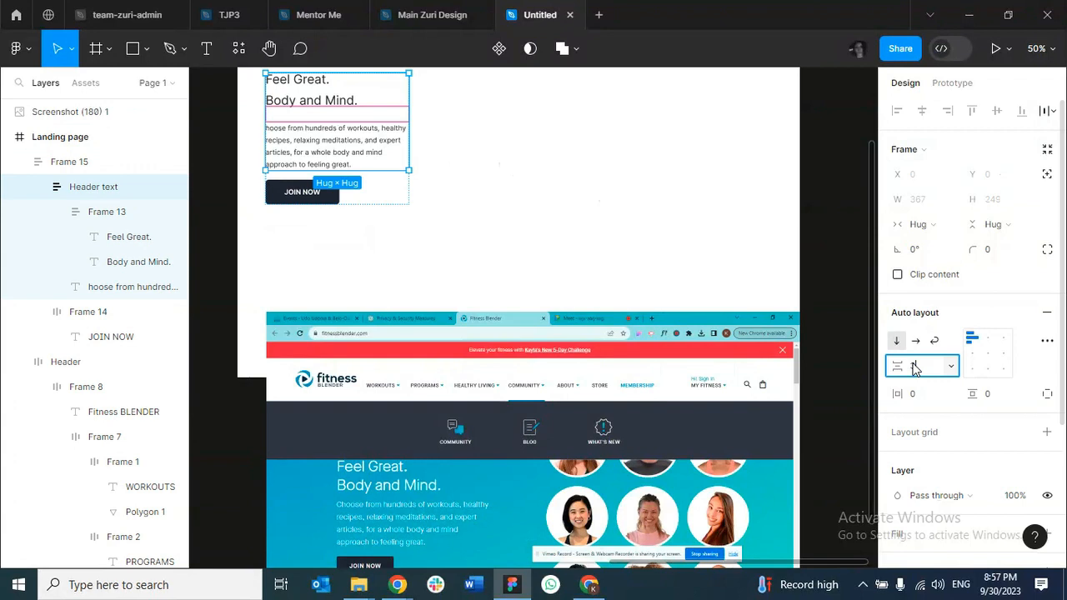
{"action": "left_click", "coordinate": [380, 198]}
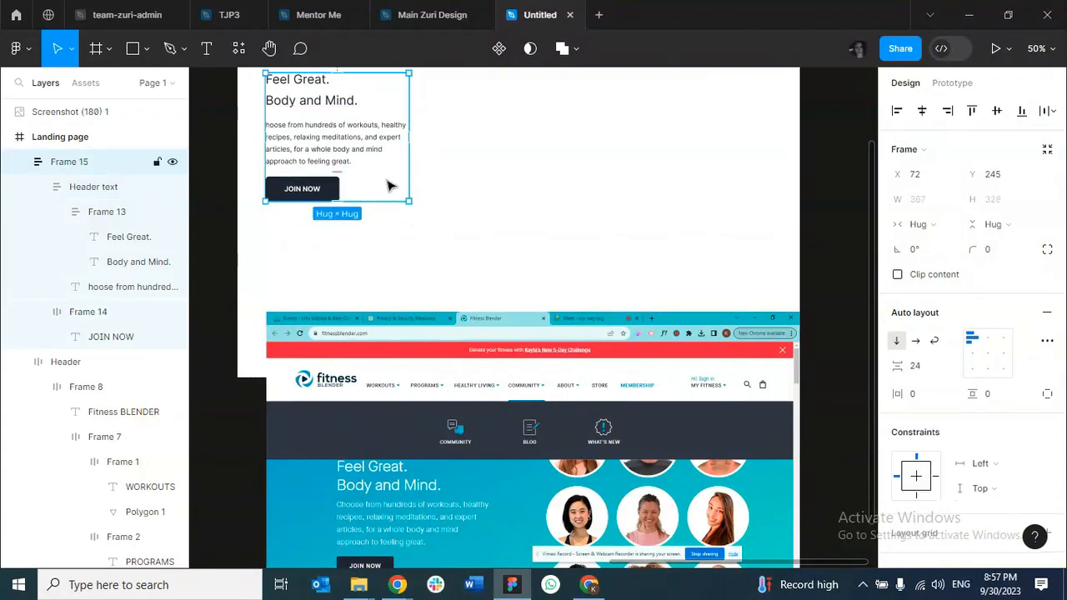
{"action": "left_click", "coordinate": [442, 173]}
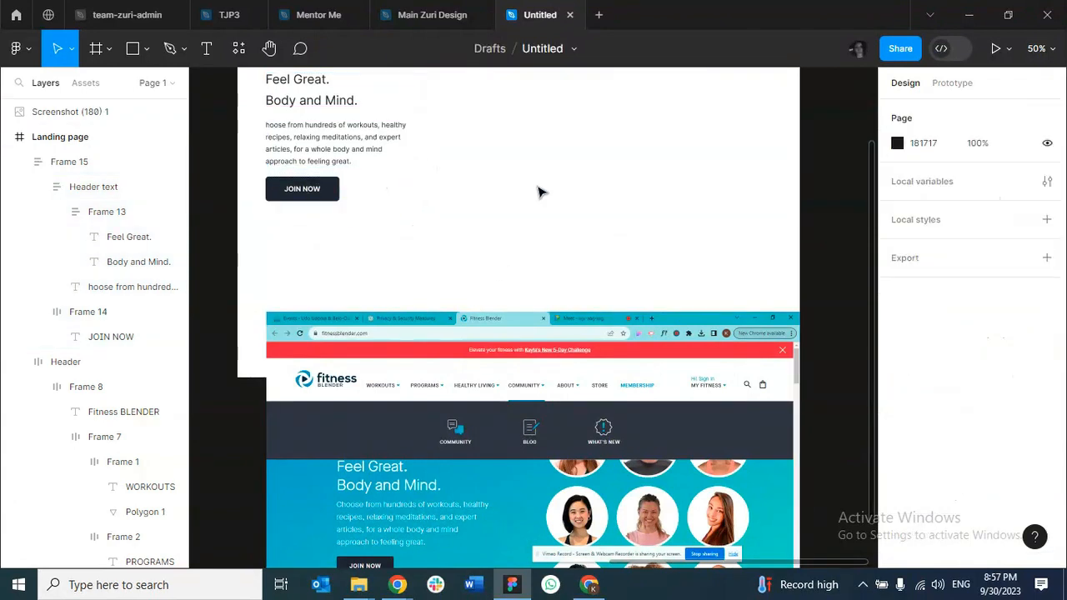
Measure the hero text block's distances to the page and the header, and nudge the block down to Y 248.
{"action": "left_click", "coordinate": [302, 184]}
{"action": "scroll", "coordinate": [312, 171], "scroll_direction": "up", "scroll_amount": 3}
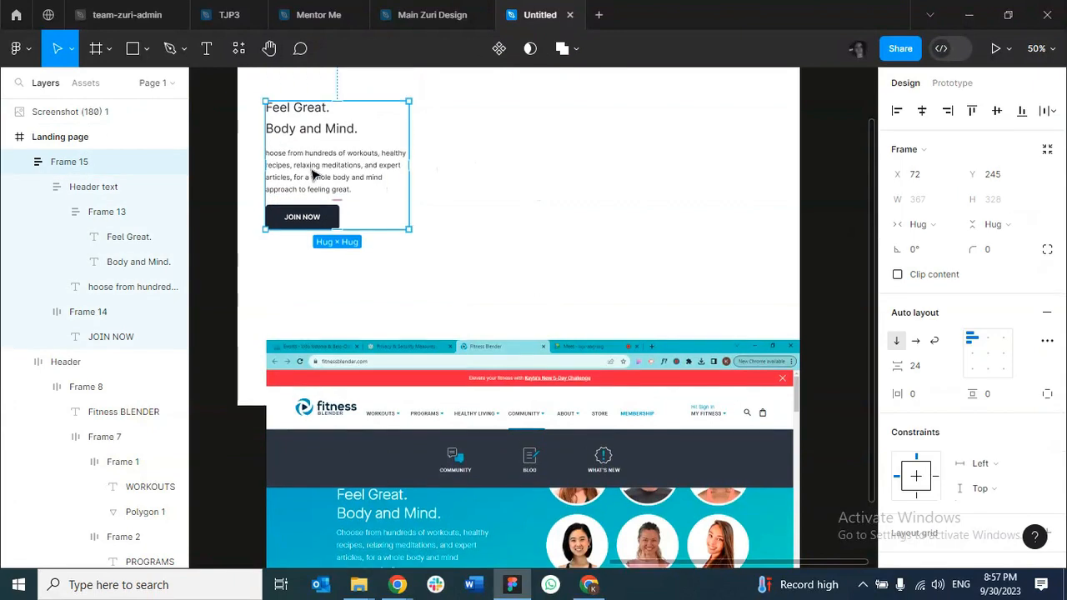
{"action": "key", "text": "alt"}
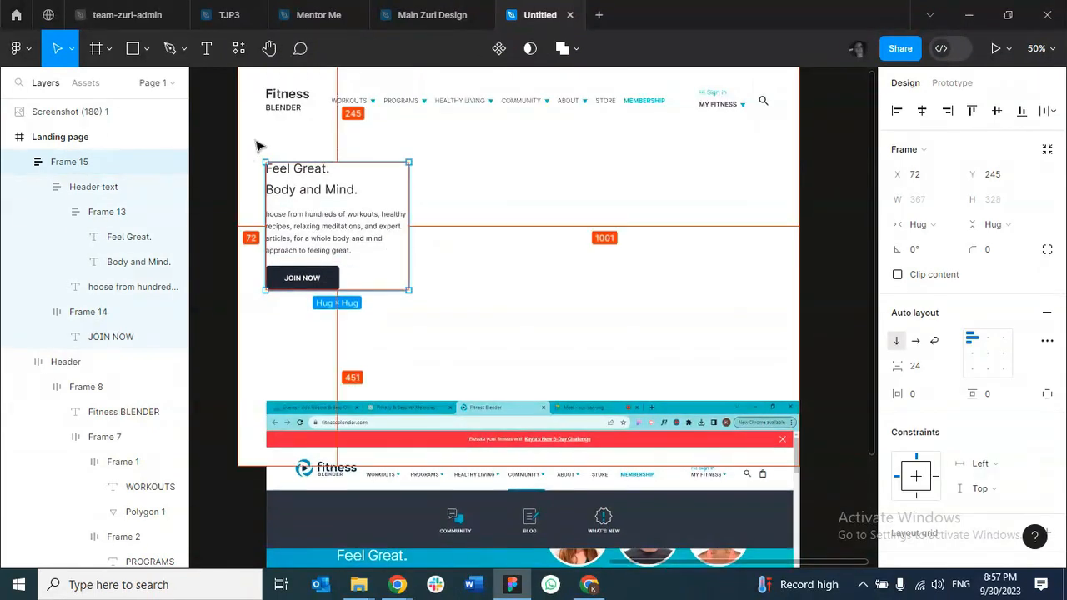
{"action": "left_click", "coordinate": [479, 181]}
{"action": "left_click", "coordinate": [360, 205]}
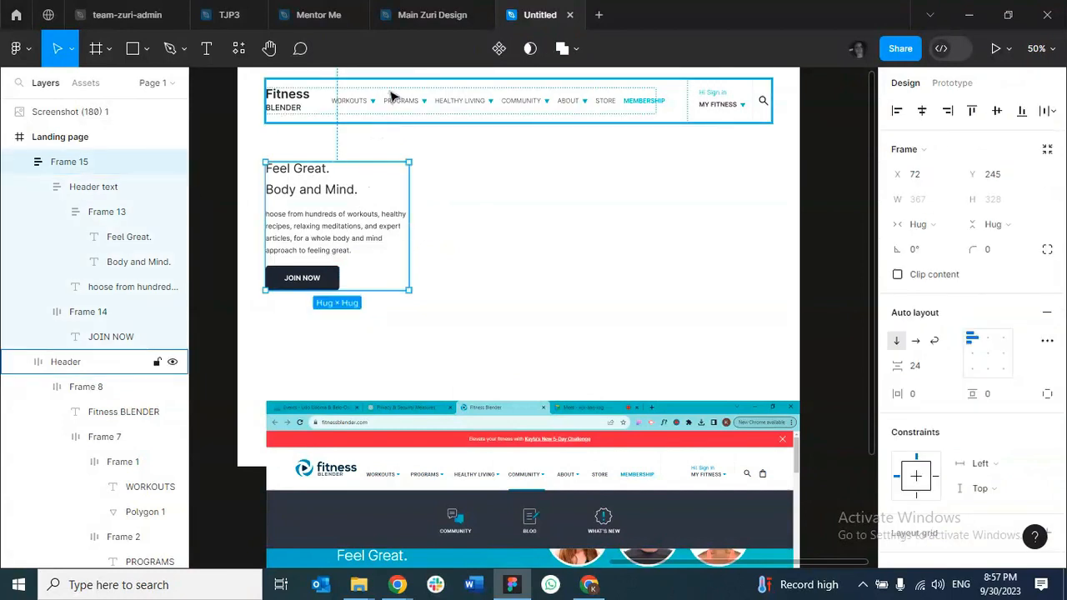
{"action": "key", "text": "alt"}
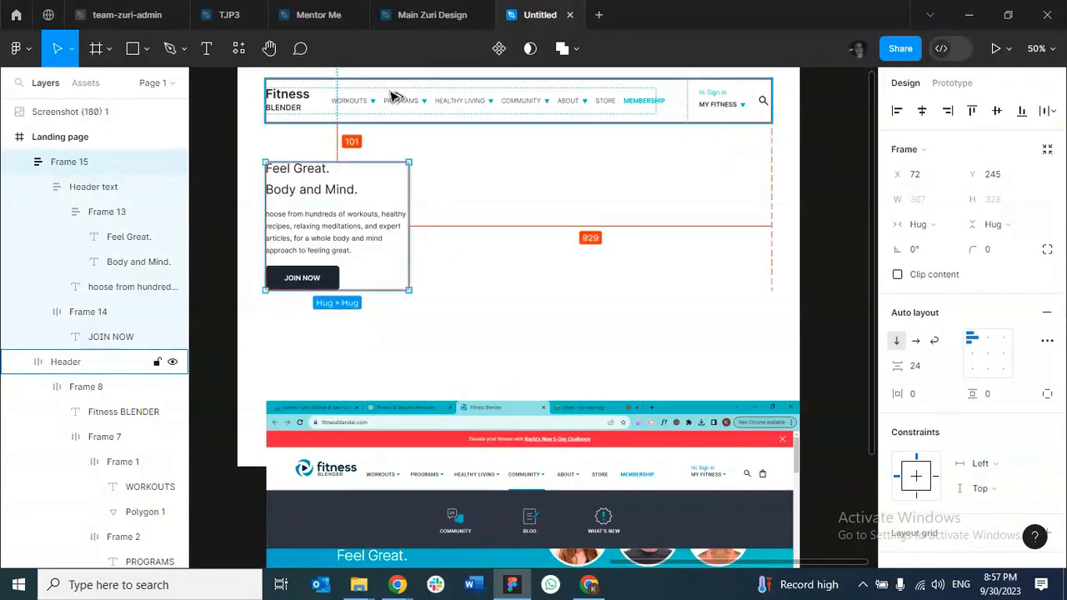
{"action": "key", "text": "Down"}
{"action": "key", "text": "Down"}
{"action": "key", "text": "Down"}
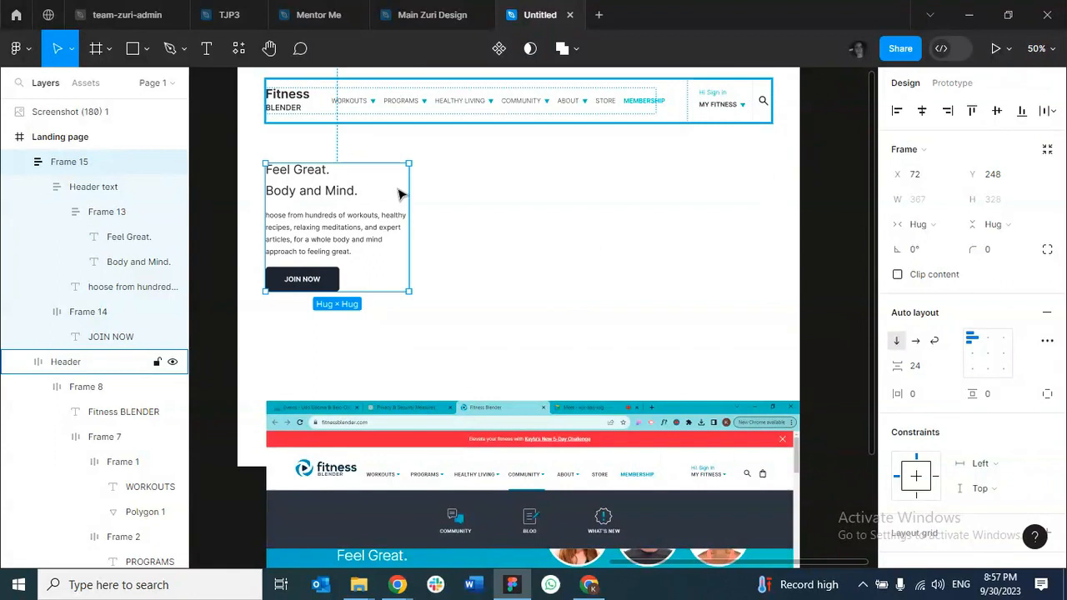
Switch to the Fitness Blender site in Chrome, inspect the team portraits image and export team-2023-1440.png.
{"action": "scroll", "coordinate": [480, 483], "scroll_direction": "down", "scroll_amount": 4}
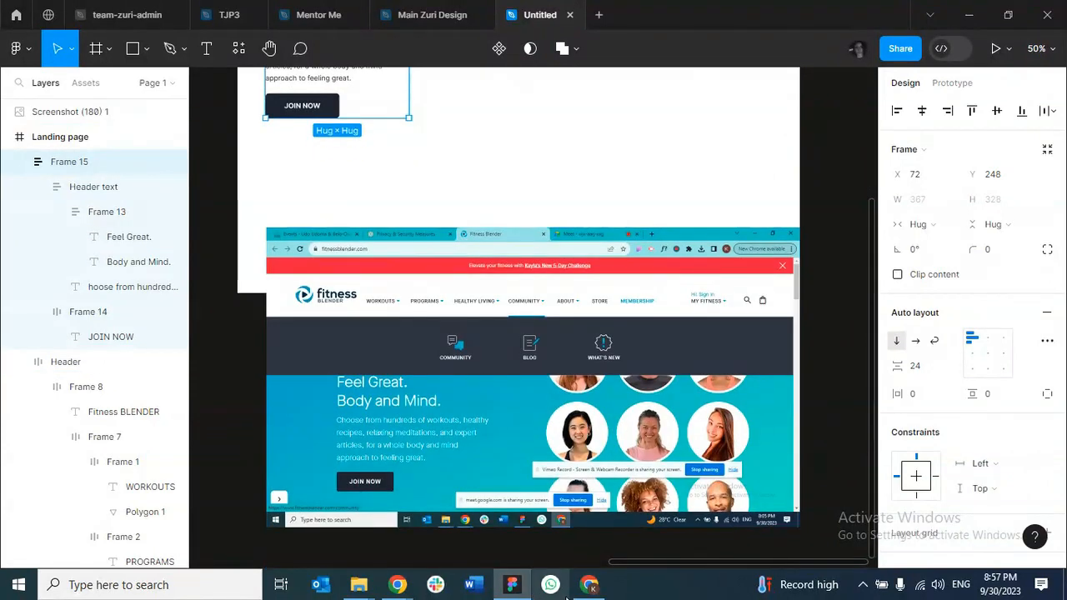
{"action": "left_click", "coordinate": [589, 584]}
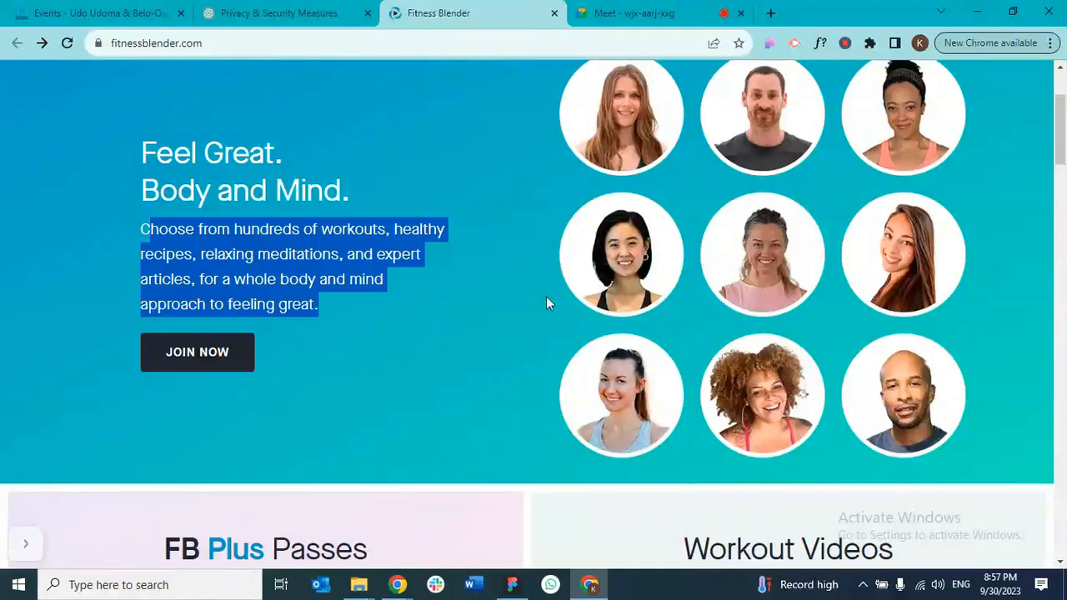
{"action": "left_click", "coordinate": [768, 42]}
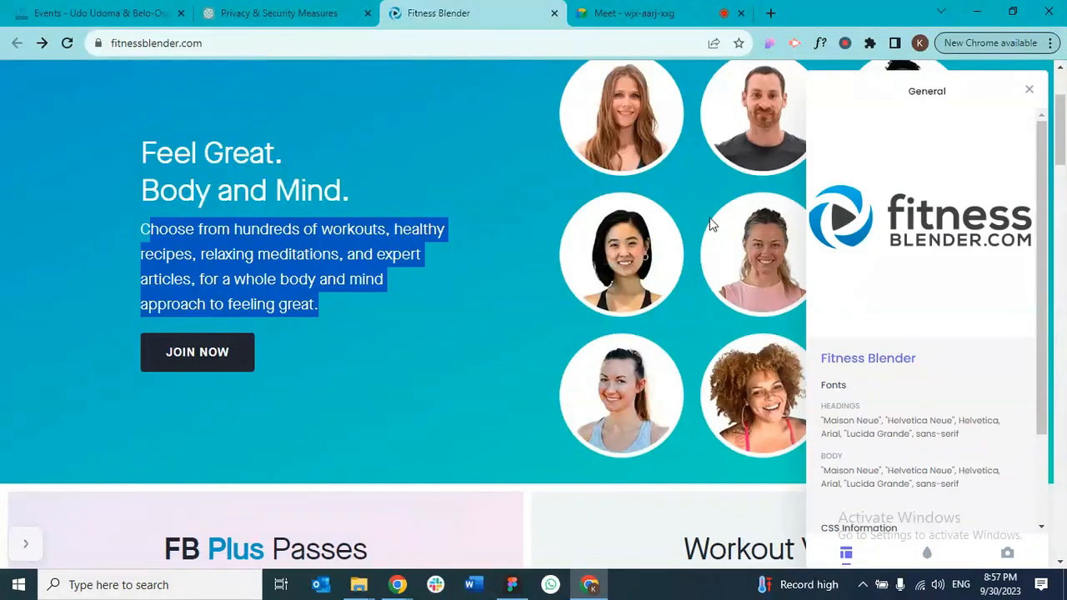
{"action": "scroll", "coordinate": [709, 224], "scroll_direction": "up", "scroll_amount": 2}
{"action": "scroll", "coordinate": [684, 295], "scroll_direction": "down", "scroll_amount": 1}
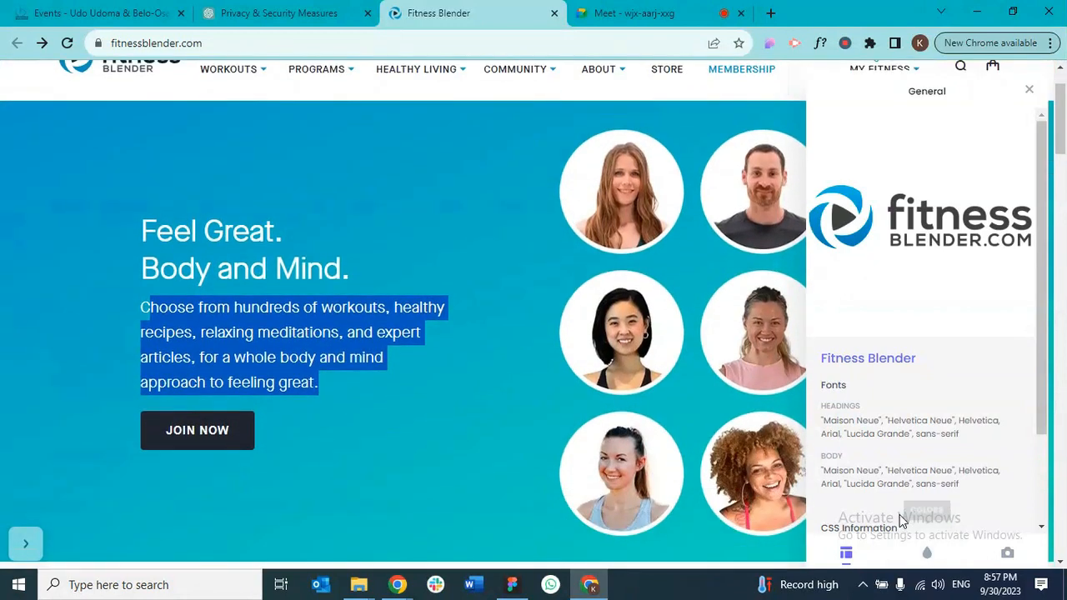
{"action": "left_click", "coordinate": [668, 280]}
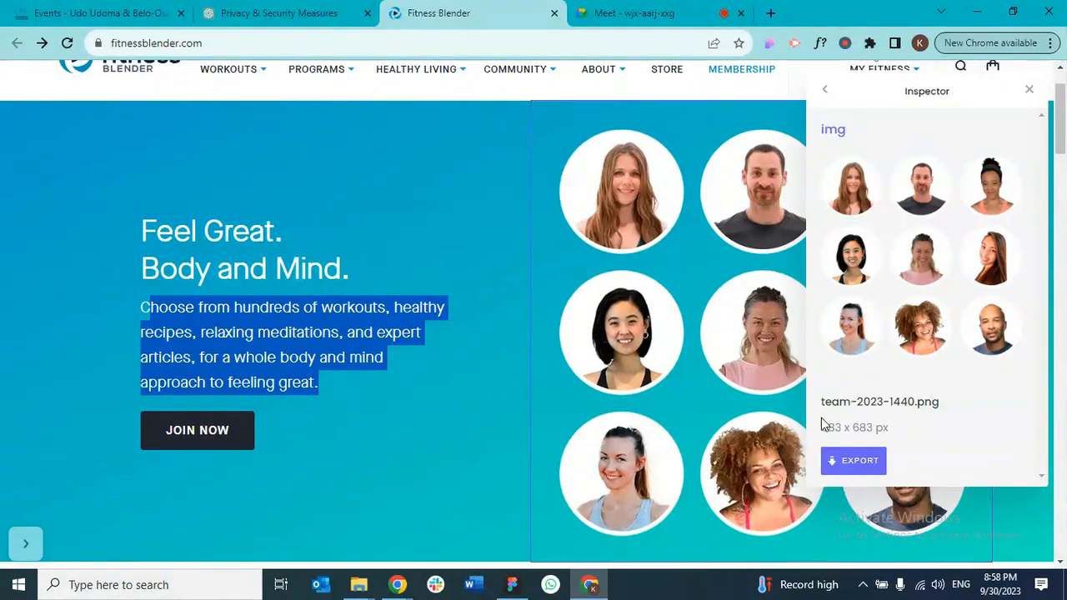
{"action": "left_click", "coordinate": [843, 462]}
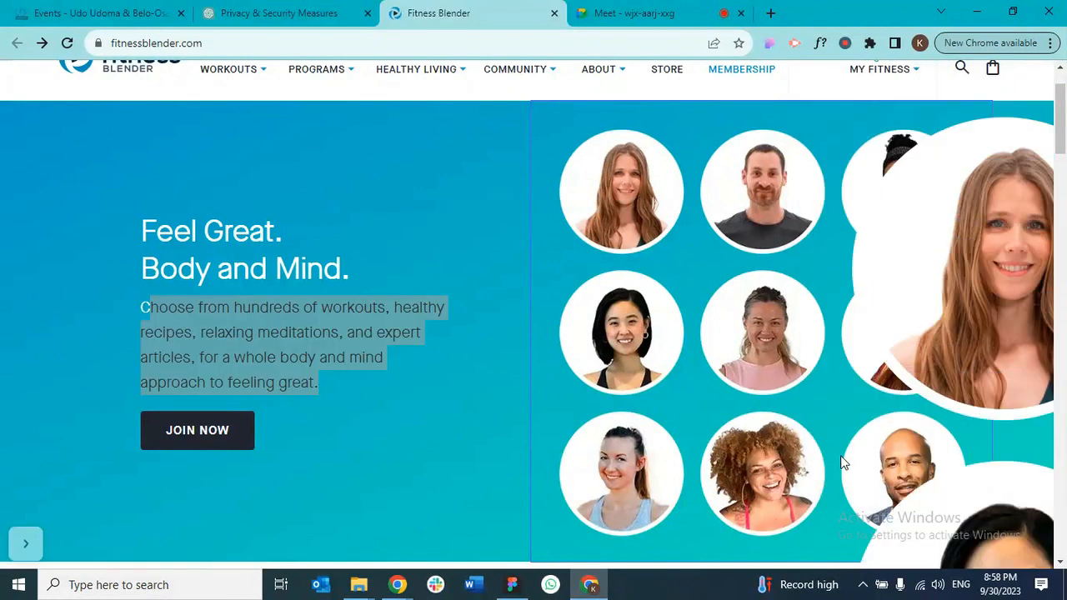
Bring the exported team portraits image from the browser page into the Landing page frame in Figma.
{"action": "scroll", "coordinate": [765, 372], "scroll_direction": "down", "scroll_amount": 2}
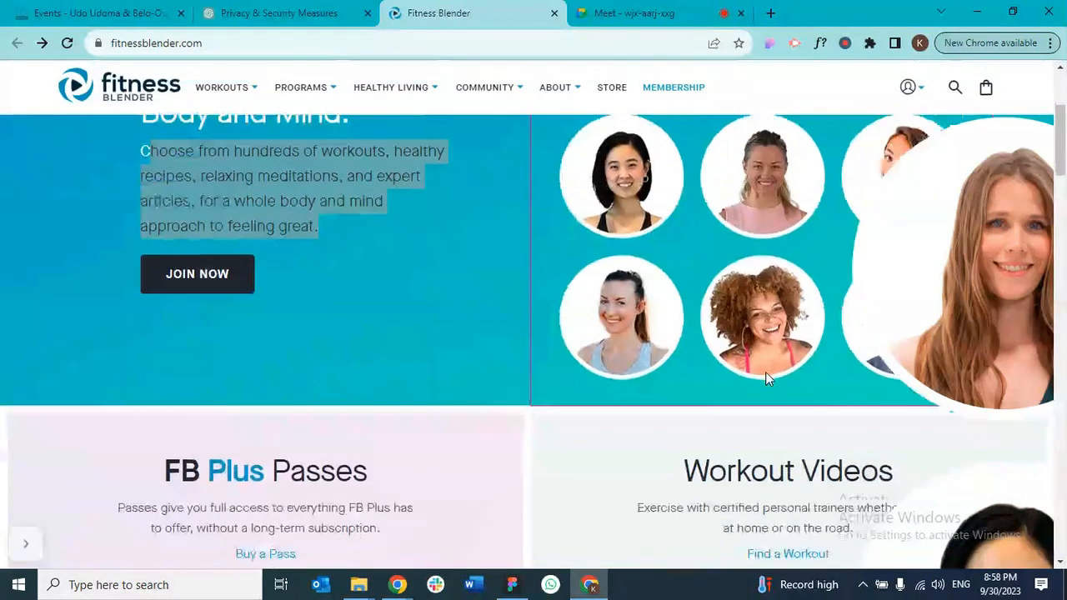
{"action": "scroll", "coordinate": [764, 371], "scroll_direction": "up", "scroll_amount": 1}
{"action": "scroll", "coordinate": [765, 371], "scroll_direction": "up", "scroll_amount": 1}
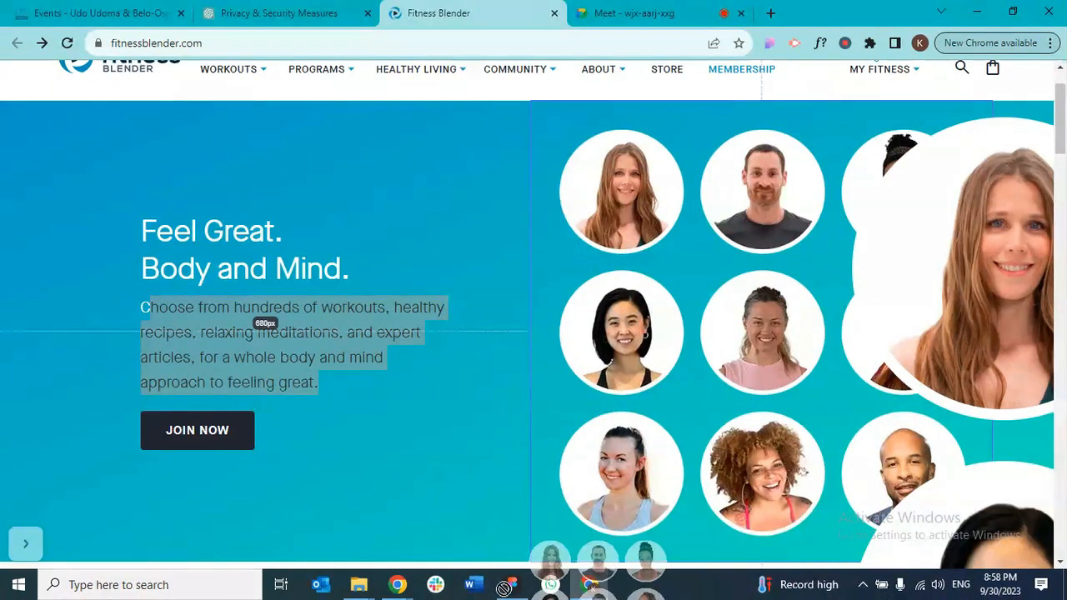
{"action": "left_click_drag", "start_coordinate": [514, 585], "coordinate": [566, 103]}
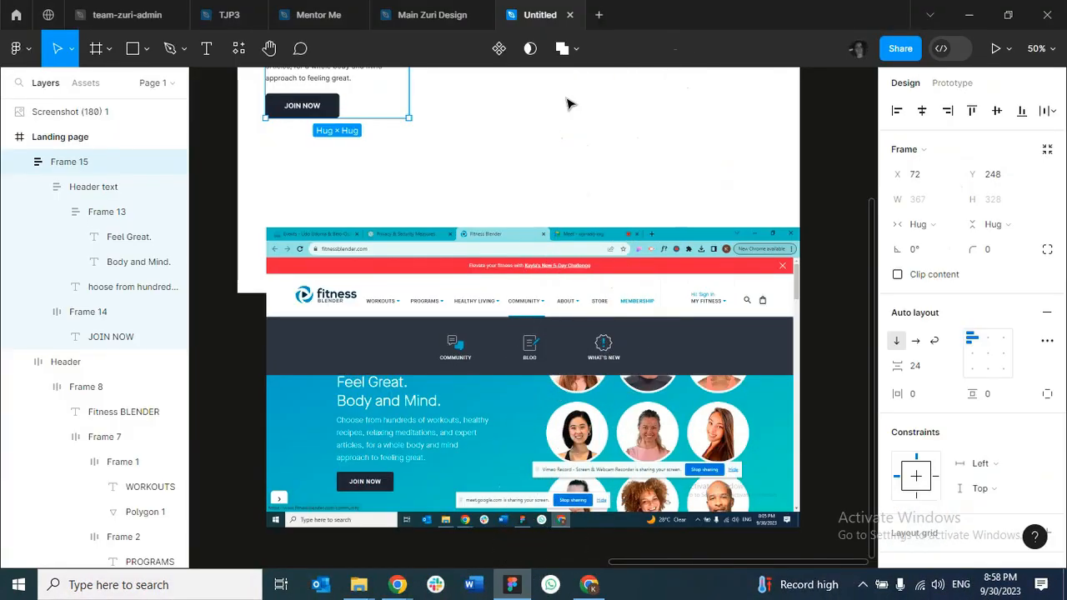
{"action": "scroll", "coordinate": [621, 156], "scroll_direction": "up", "scroll_amount": 2}
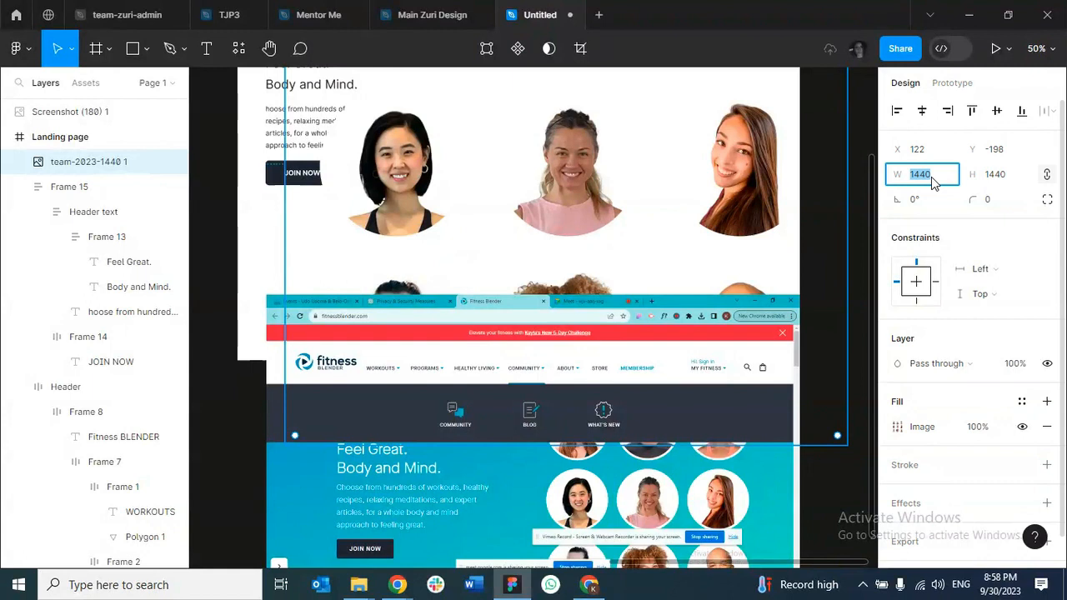
Try scaling the team portraits image to a width of 200.
{"action": "type", "text": "2200"}
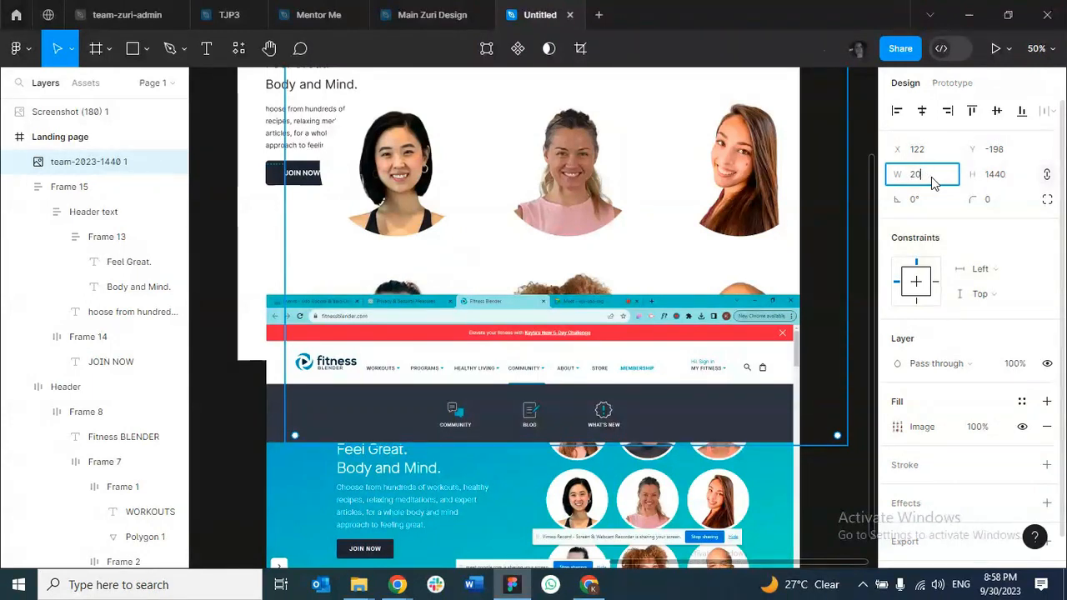
{"action": "type", "text": "0"}
{"action": "key", "text": "Return"}
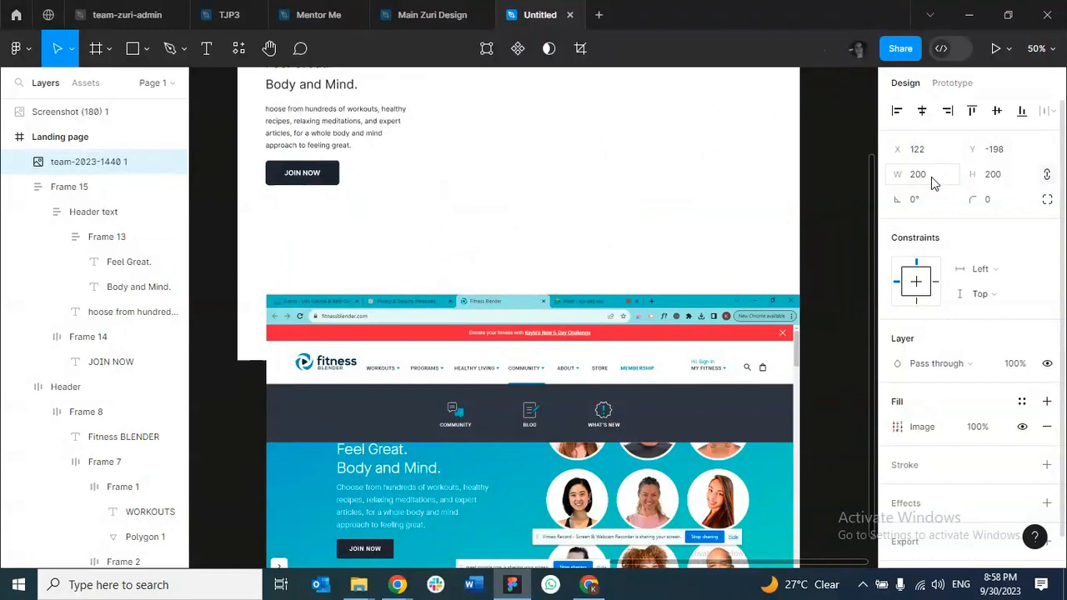
{"action": "left_click", "coordinate": [630, 327]}
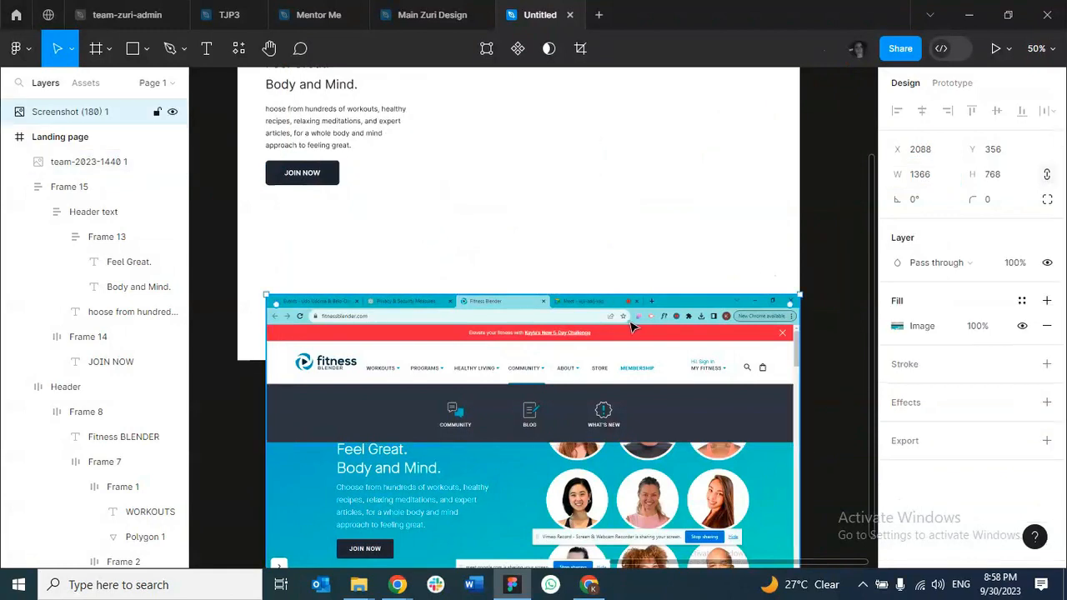
{"action": "scroll", "coordinate": [631, 326], "scroll_direction": "down", "scroll_amount": 1}
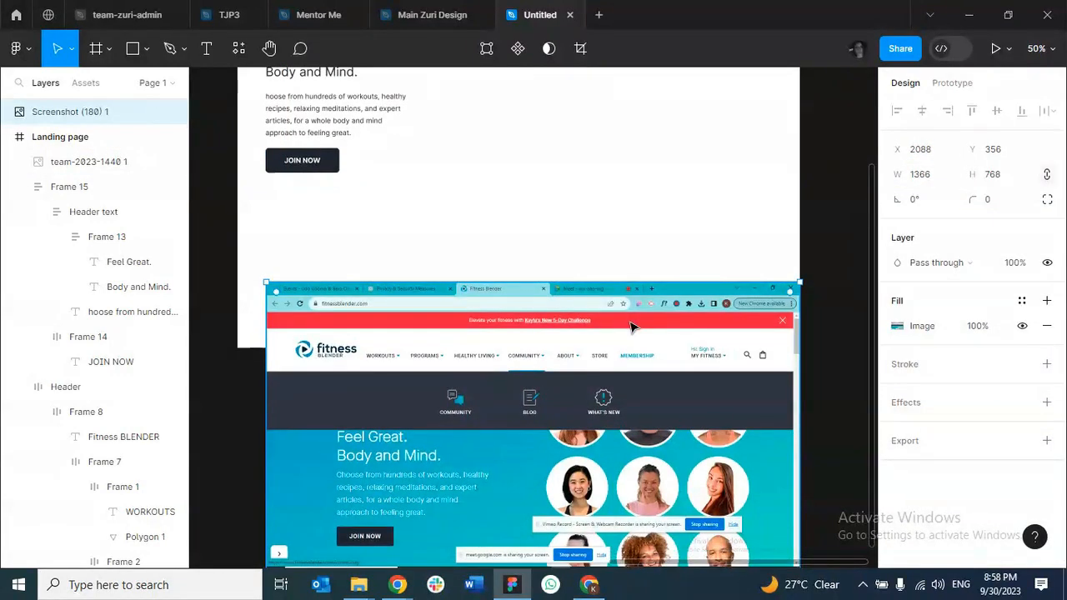
{"action": "left_click_drag", "start_coordinate": [621, 327], "coordinate": [477, 437]}
{"action": "scroll", "coordinate": [626, 240], "scroll_direction": "up", "scroll_amount": 3}
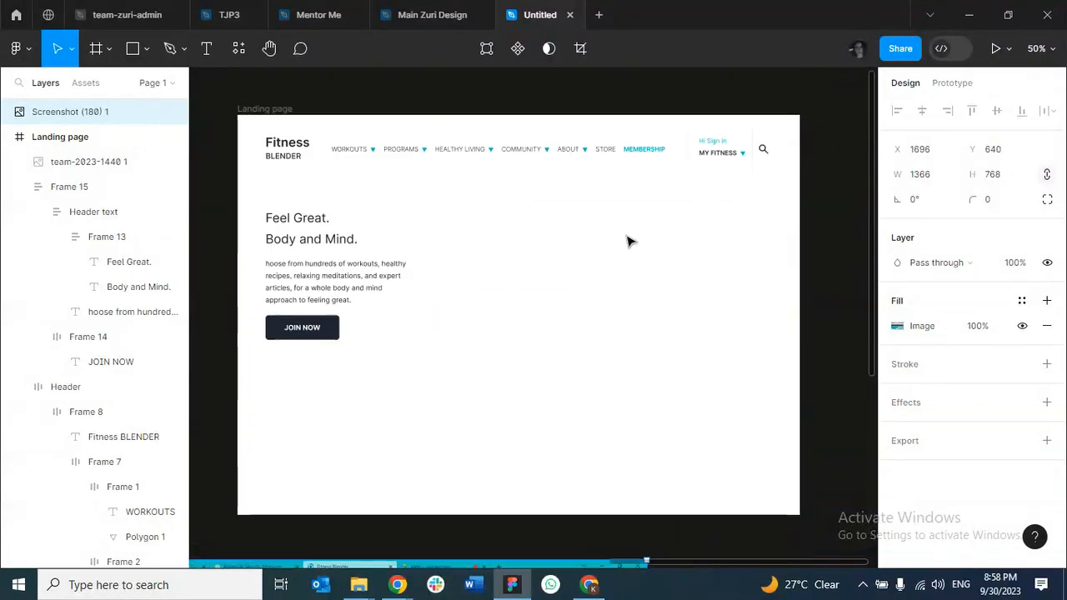
{"action": "key", "text": "ctrl+z"}
{"action": "key", "text": "ctrl+z"}
{"action": "key", "text": "ctrl+z"}
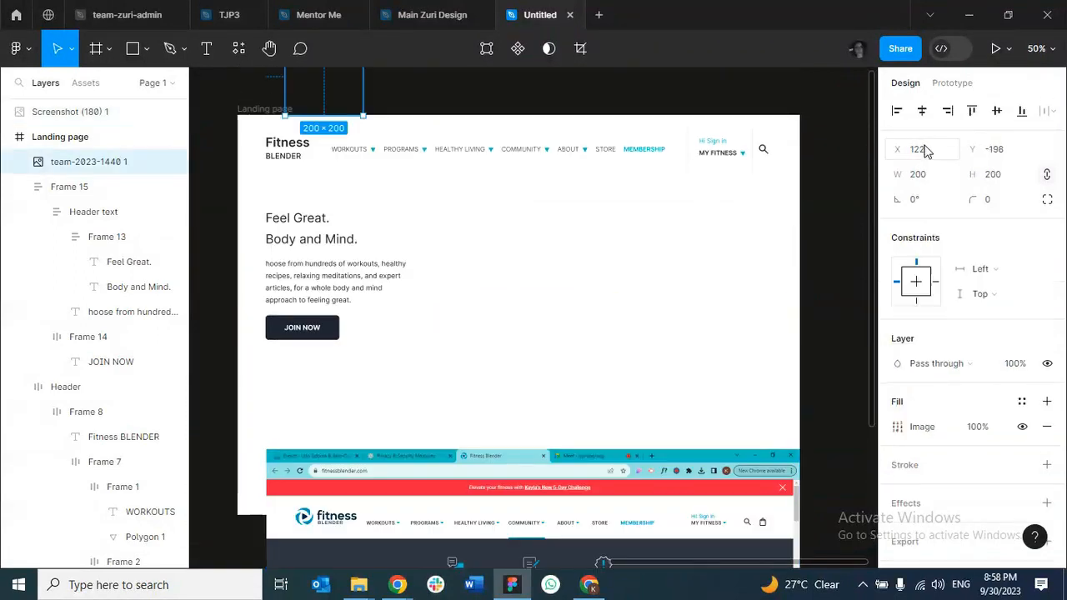
Scale the team portraits image to 600 × 600 and place it beside the hero text at X 702, Y 180.
{"action": "left_click", "coordinate": [948, 181]}
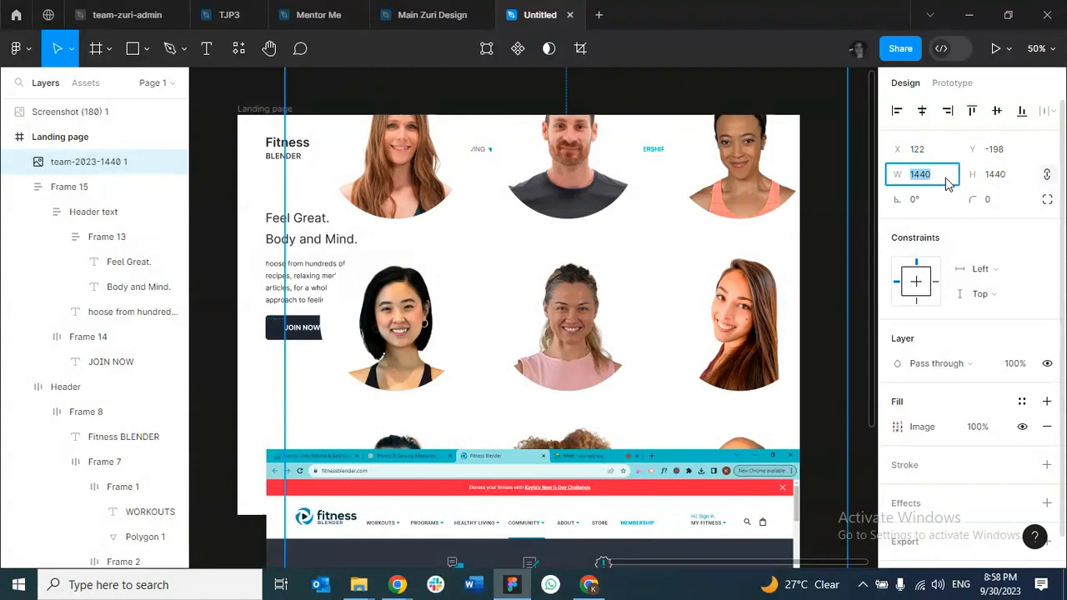
{"action": "type", "text": "600"}
{"action": "key", "text": "Return"}
{"action": "left_click_drag", "start_coordinate": [476, 245], "coordinate": [699, 331]}
{"action": "key", "text": "Return"}
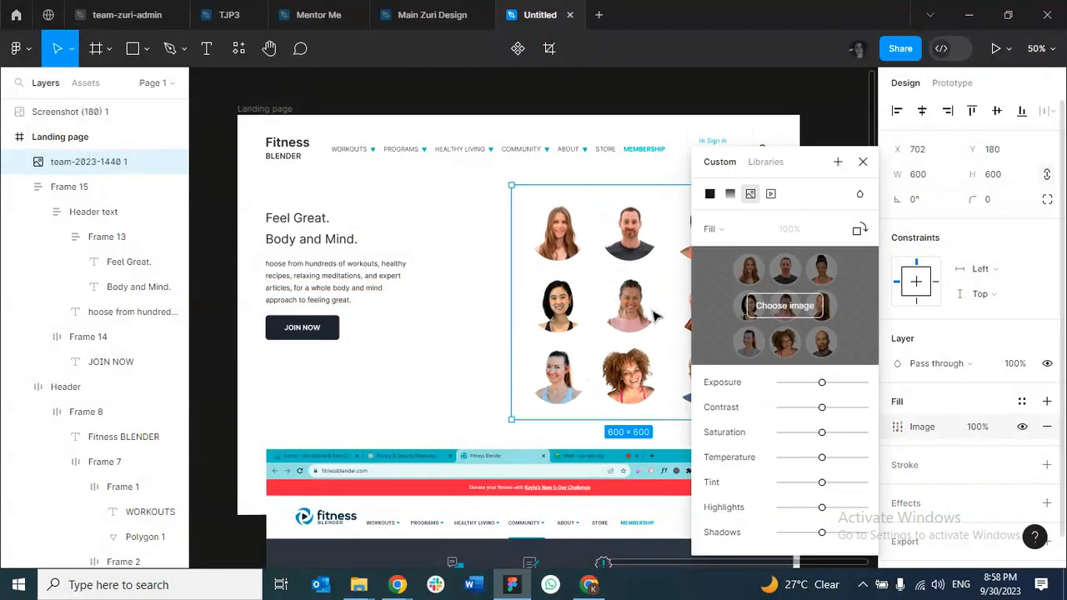
{"action": "left_click", "coordinate": [862, 162]}
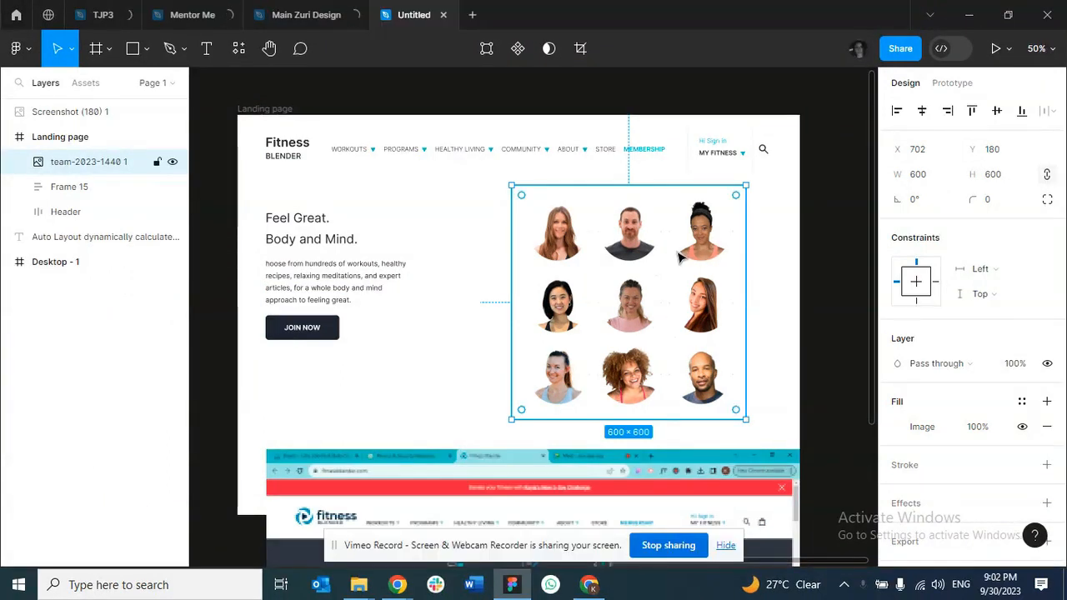
Reposition the team portraits image to X 768, Y 213, measuring its distances to the page edges.
{"action": "left_click_drag", "start_coordinate": [647, 304], "coordinate": [649, 293]}
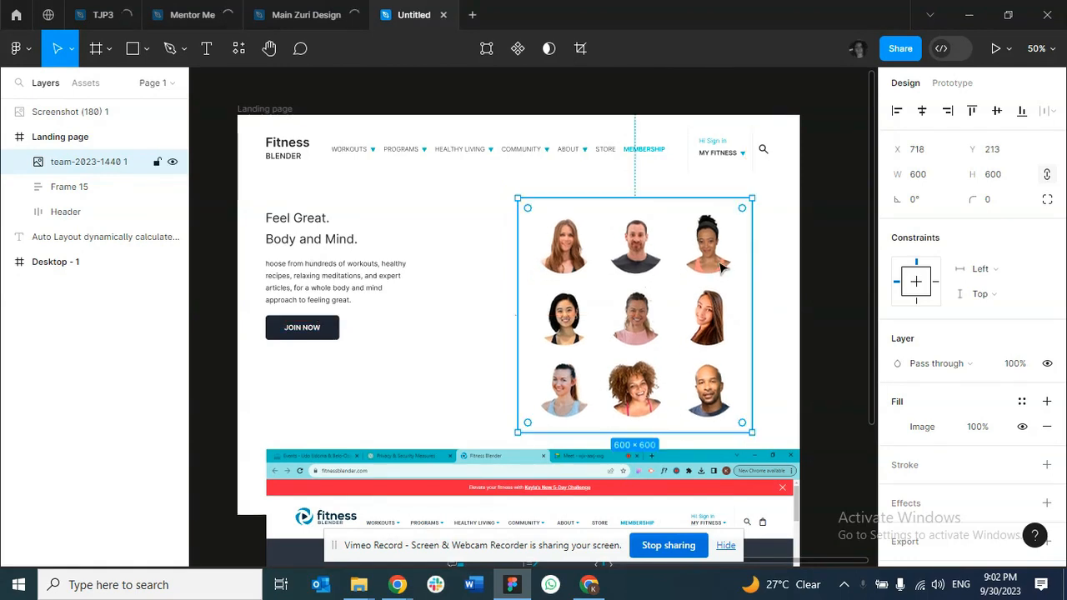
{"action": "key", "text": "alt"}
{"action": "key", "text": "Right"}
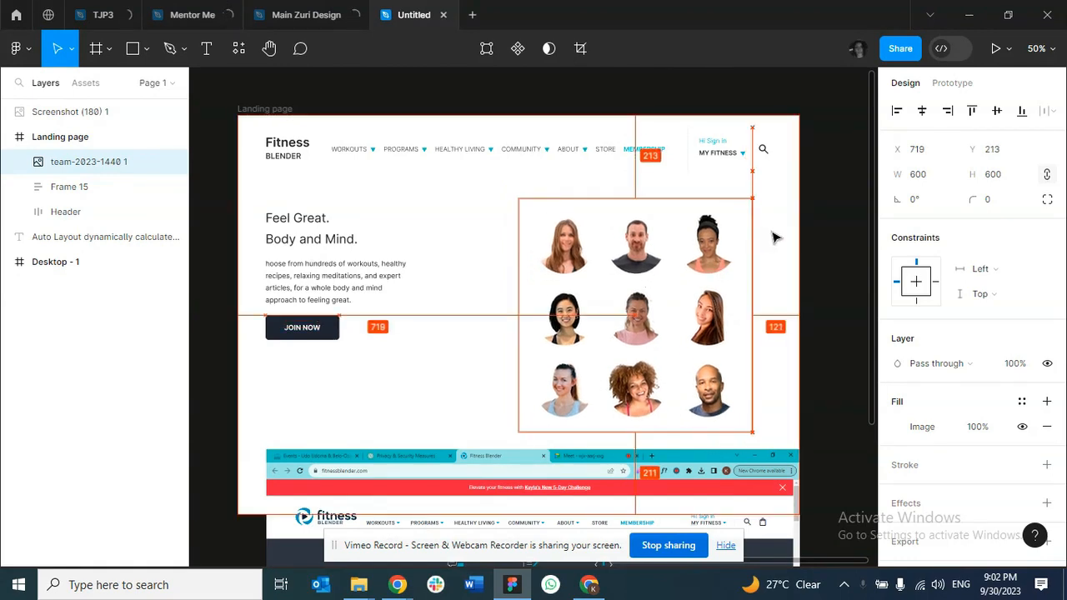
{"action": "key", "text": "Right"}
{"action": "key", "text": "Right"}
{"action": "key", "text": "Right"}
{"action": "key", "text": "Right"}
{"action": "key", "text": "Right"}
{"action": "key", "text": "Right"}
{"action": "key", "text": "Right"}
{"action": "key", "text": "Right"}
{"action": "key", "text": "Right"}
{"action": "key", "text": "Right"}
{"action": "key", "text": "Right"}
{"action": "key", "text": "Right"}
{"action": "key", "text": "Right"}
{"action": "key", "text": "Right"}
{"action": "key", "text": "Right"}
{"action": "key", "text": "Right"}
{"action": "key", "text": "Right"}
{"action": "key", "text": "Right"}
{"action": "key", "text": "Right"}
{"action": "key", "text": "Right"}
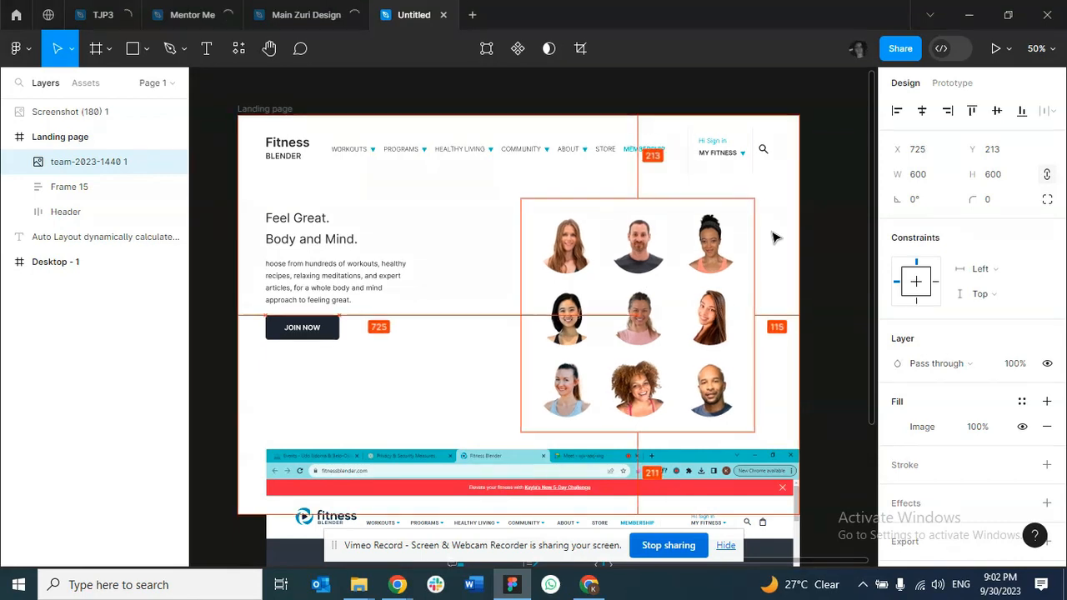
{"action": "key", "text": "Right"}
{"action": "key", "text": "Right"}
{"action": "key", "text": "Right"}
{"action": "key", "text": "Right"}
{"action": "key", "text": "Right"}
{"action": "key", "text": "Right"}
{"action": "key", "text": "Right"}
{"action": "key", "text": "Right"}
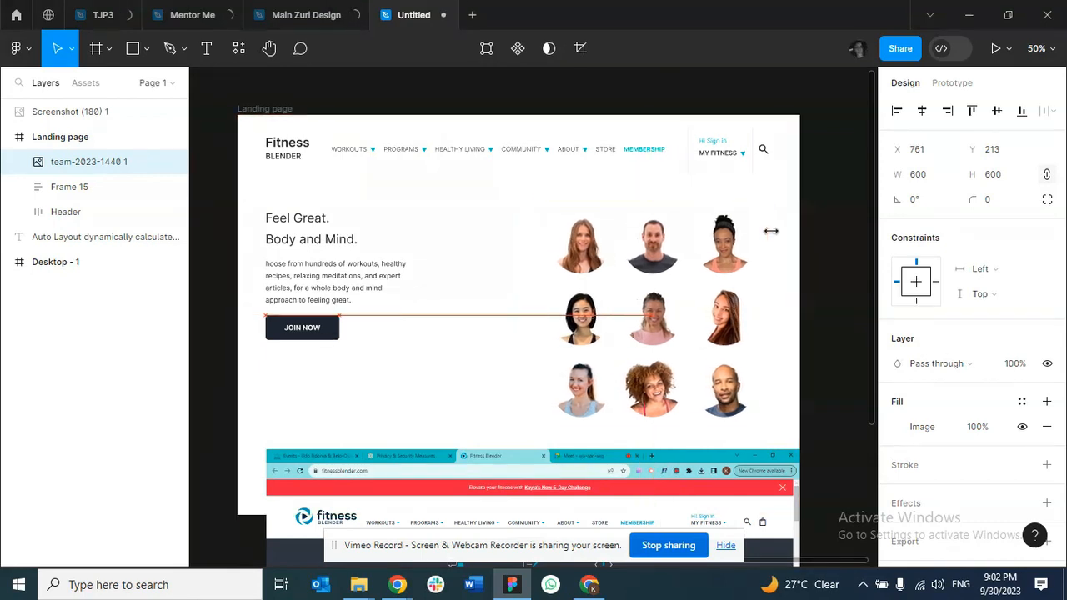
{"action": "key", "text": "alt"}
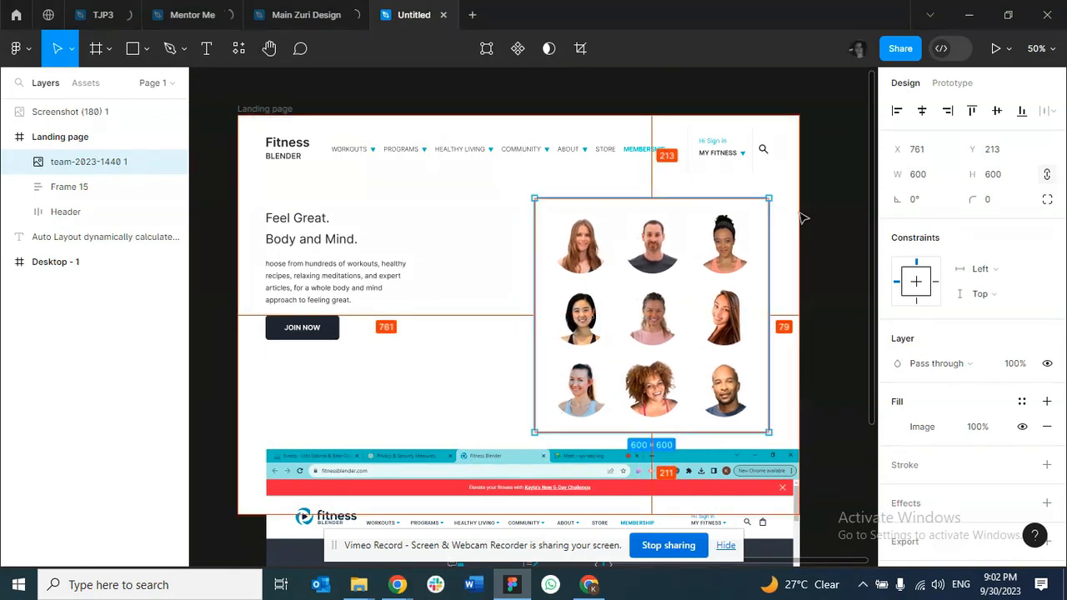
{"action": "key", "text": "Right"}
{"action": "key", "text": "Right"}
{"action": "key", "text": "Right"}
{"action": "key", "text": "Right"}
{"action": "key", "text": "Right"}
{"action": "key", "text": "Right"}
{"action": "key", "text": "Right"}
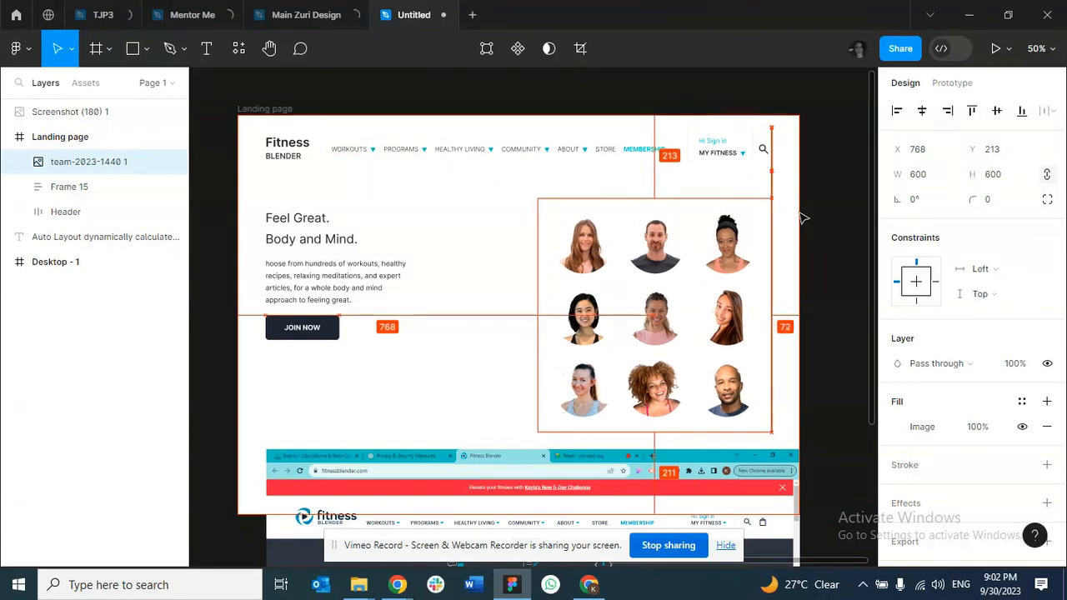
{"action": "key", "text": "alt"}
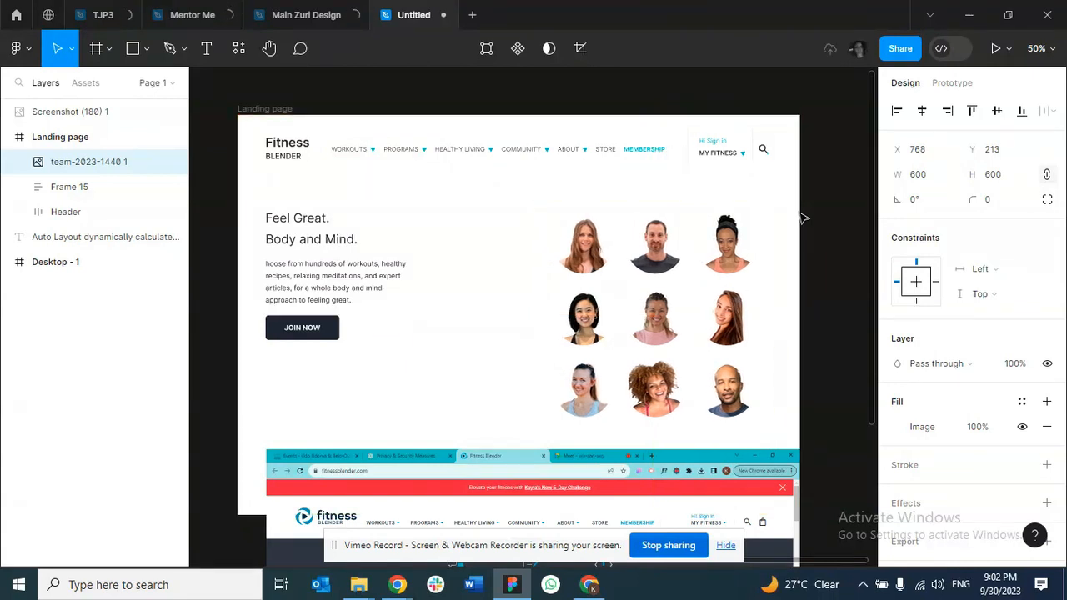
Compare the hero layout with the live Fitness Blender page in Chrome and return to the Figma design.
{"action": "scroll", "coordinate": [684, 416], "scroll_direction": "down", "scroll_amount": 5}
{"action": "scroll", "coordinate": [683, 416], "scroll_direction": "up", "scroll_amount": 6}
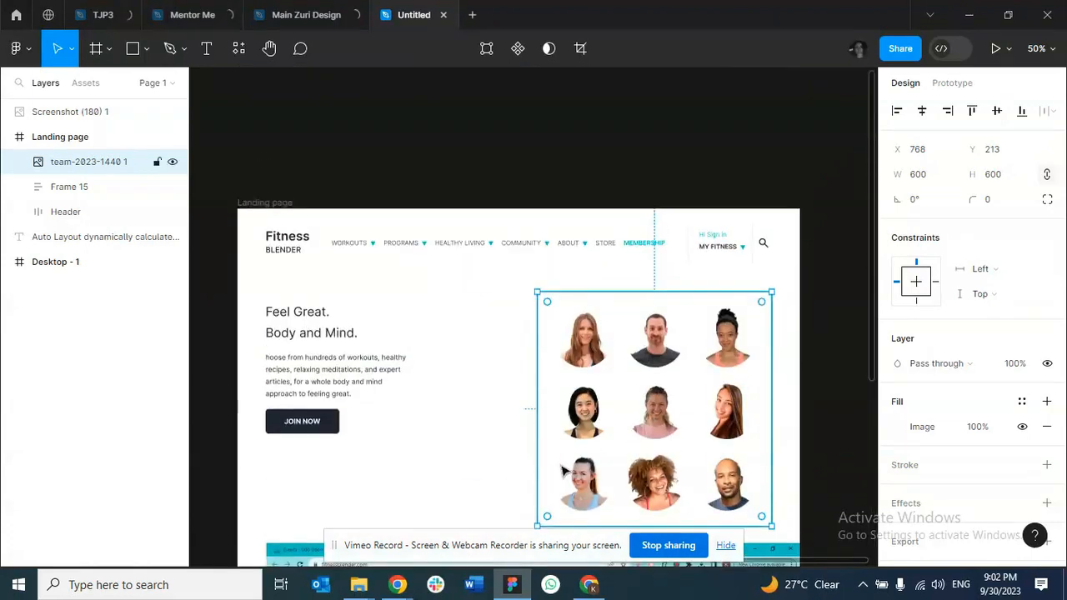
{"action": "left_click", "coordinate": [581, 581]}
{"action": "left_click", "coordinate": [425, 19]}
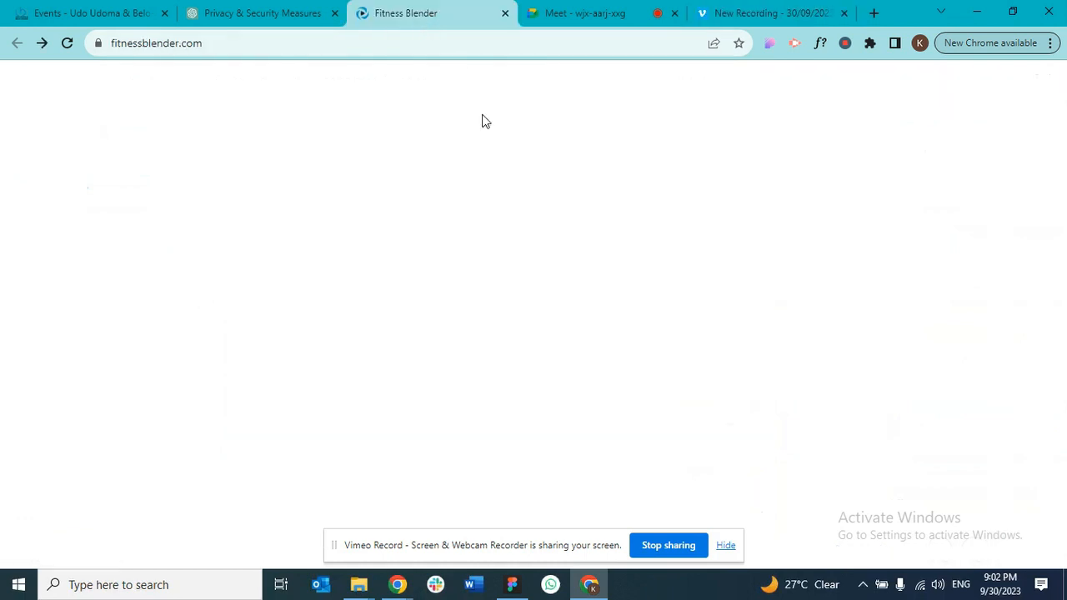
{"action": "scroll", "coordinate": [775, 213], "scroll_direction": "down", "scroll_amount": 5}
{"action": "scroll", "coordinate": [775, 215], "scroll_direction": "up", "scroll_amount": 10}
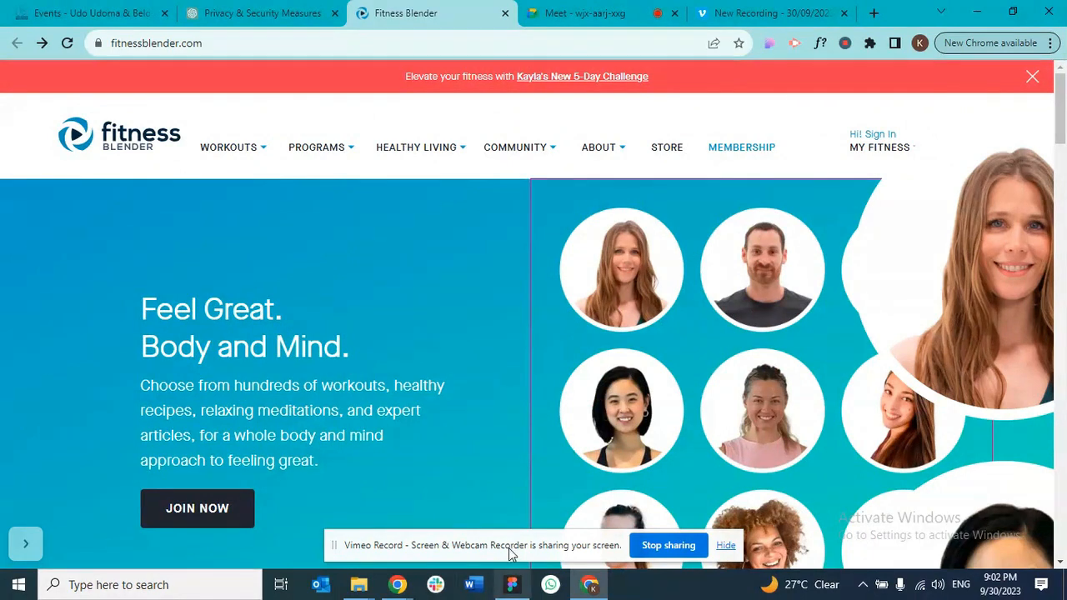
{"action": "mouse_move", "coordinate": [512, 584]}
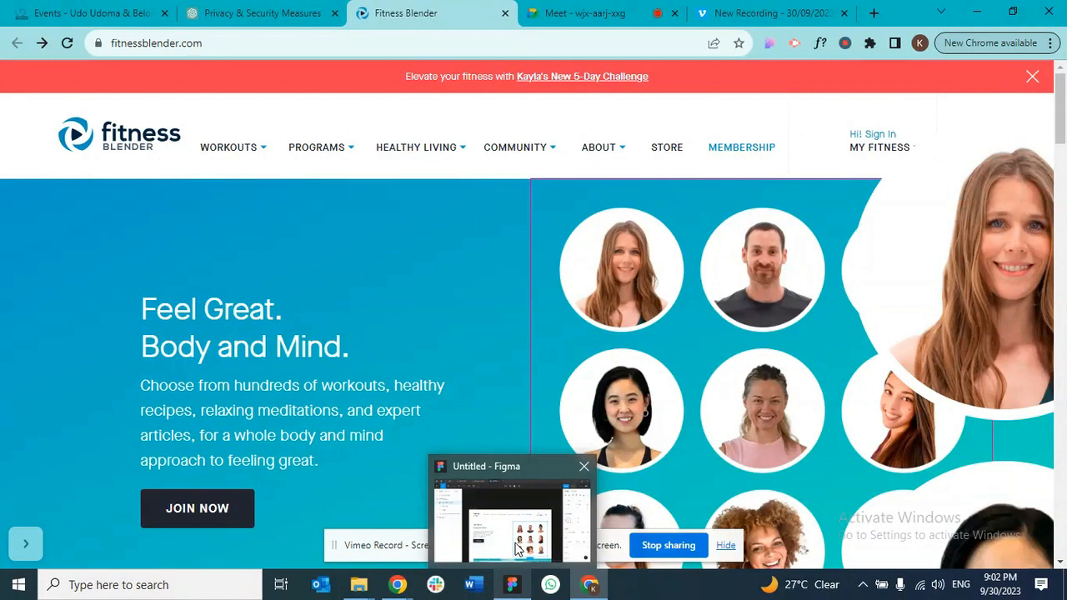
{"action": "left_click", "coordinate": [517, 547]}
{"action": "left_click", "coordinate": [386, 520]}
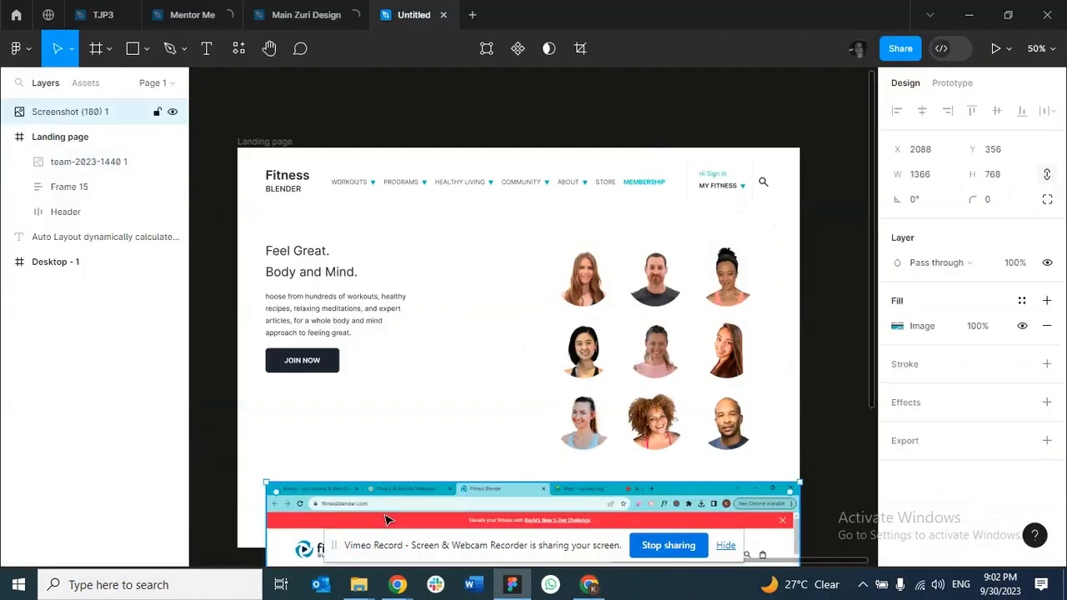
{"action": "key", "text": "Delete"}
{"action": "left_click", "coordinate": [250, 141]}
{"action": "left_click", "coordinate": [247, 143]}
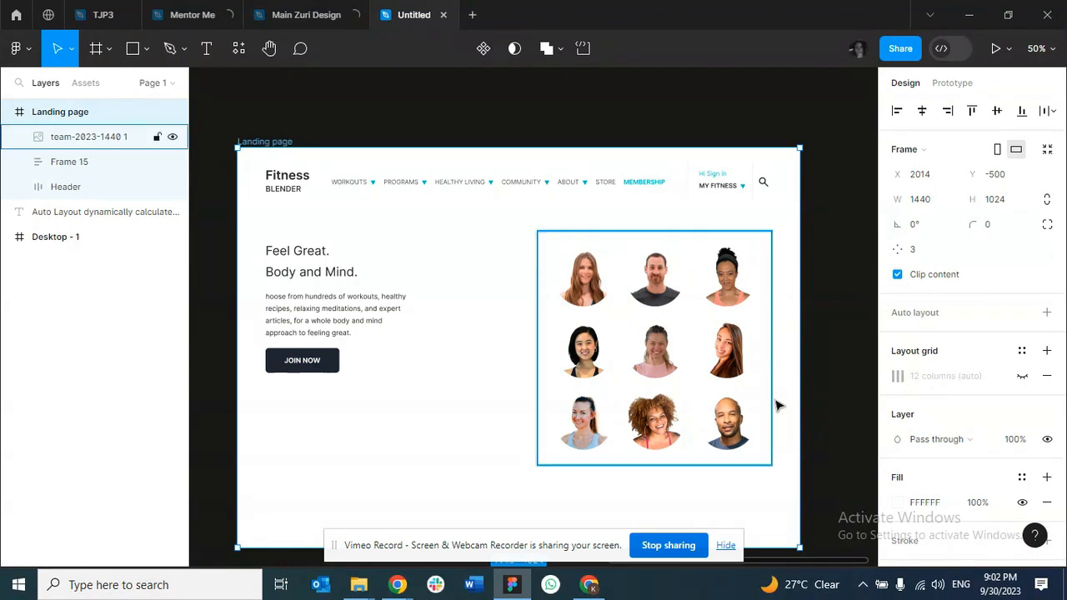
{"action": "key", "text": "Escape"}
{"action": "key", "text": "ctrl+z"}
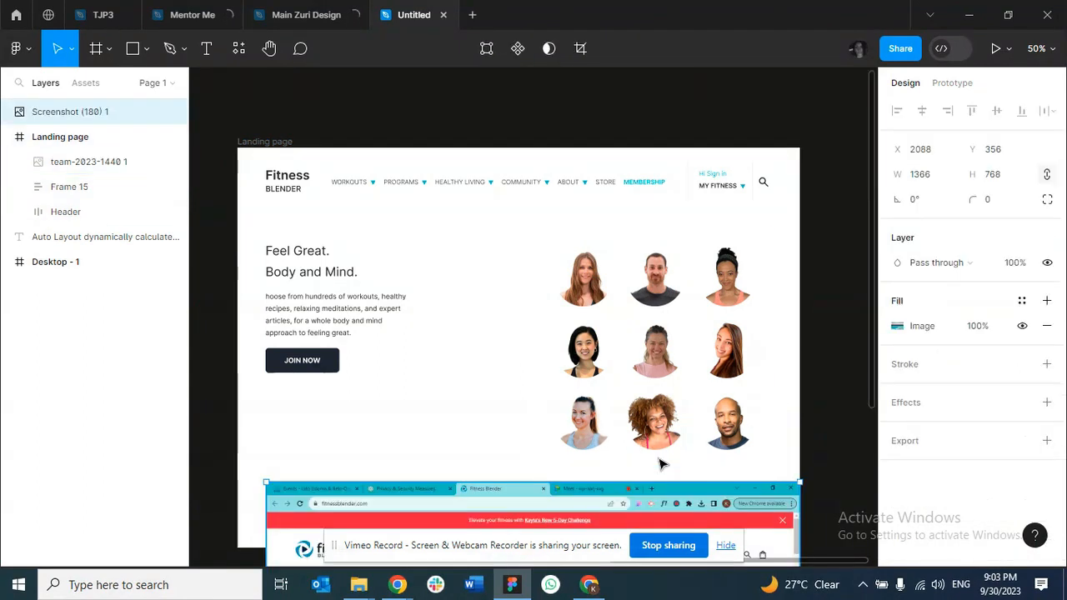
Fill the Landing page frame with the blue sampled from the hero background in the reference screenshot (00ACCB).
{"action": "left_click", "coordinate": [263, 164]}
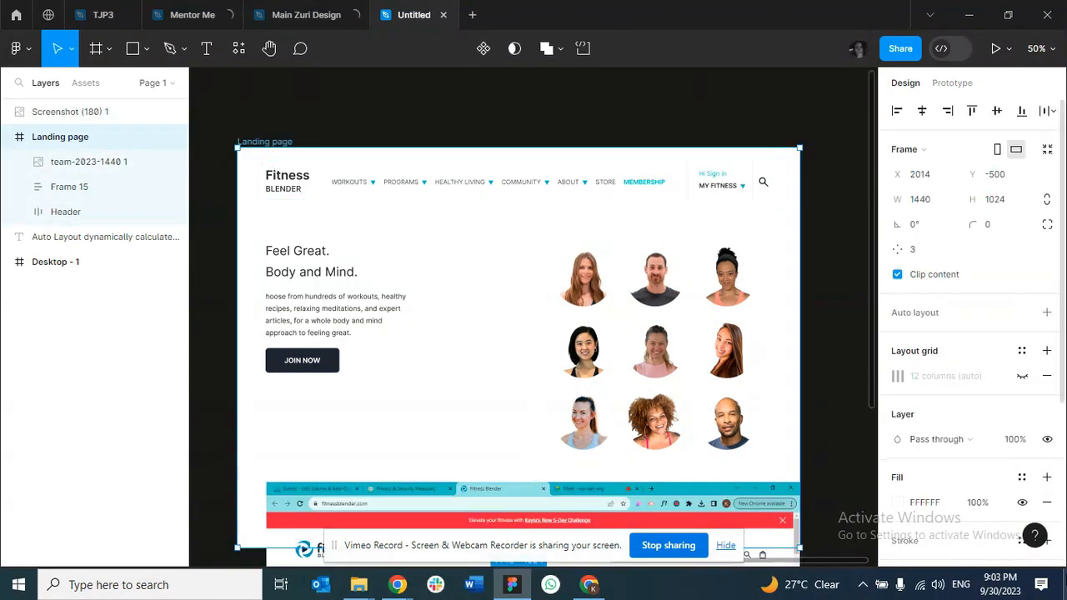
{"action": "left_click", "coordinate": [899, 504]}
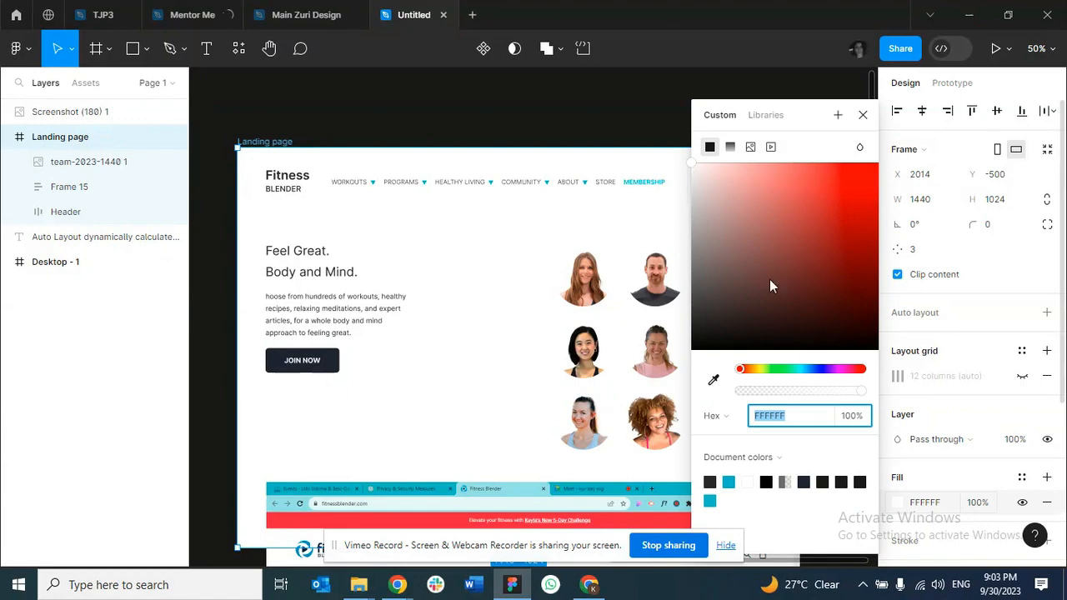
{"action": "left_click", "coordinate": [720, 383]}
{"action": "scroll", "coordinate": [470, 495], "scroll_direction": "down", "scroll_amount": 1}
{"action": "scroll", "coordinate": [475, 489], "scroll_direction": "down", "scroll_amount": 5}
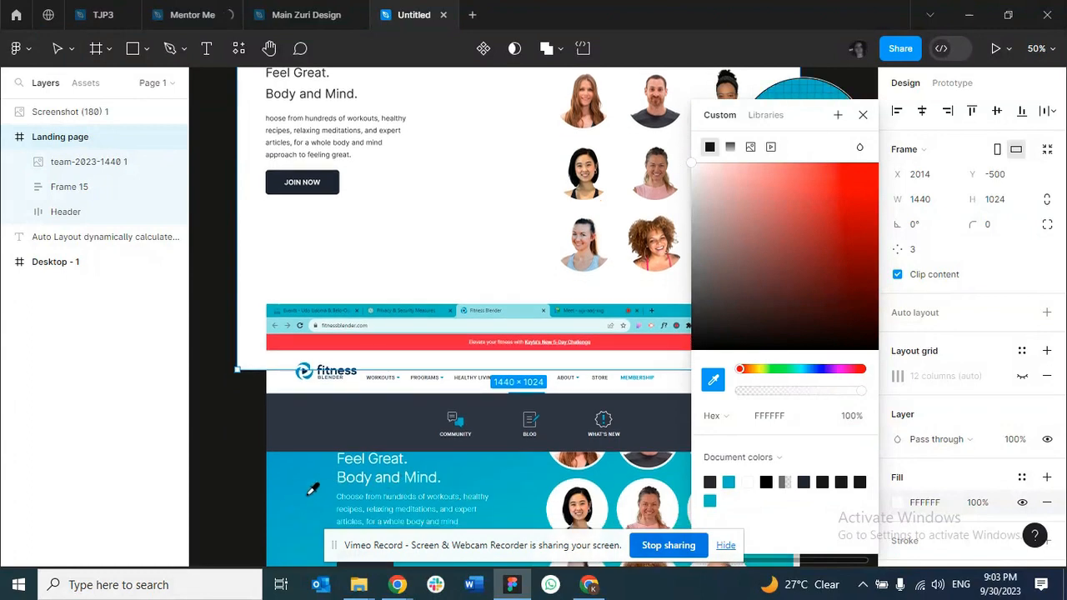
{"action": "left_click", "coordinate": [311, 490]}
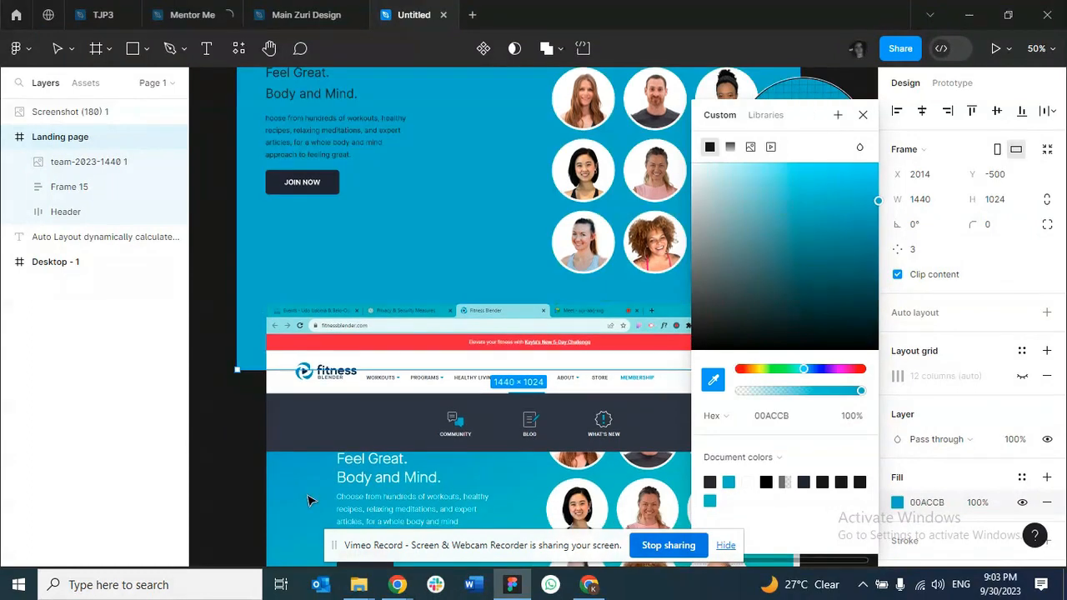
{"action": "left_click", "coordinate": [863, 115]}
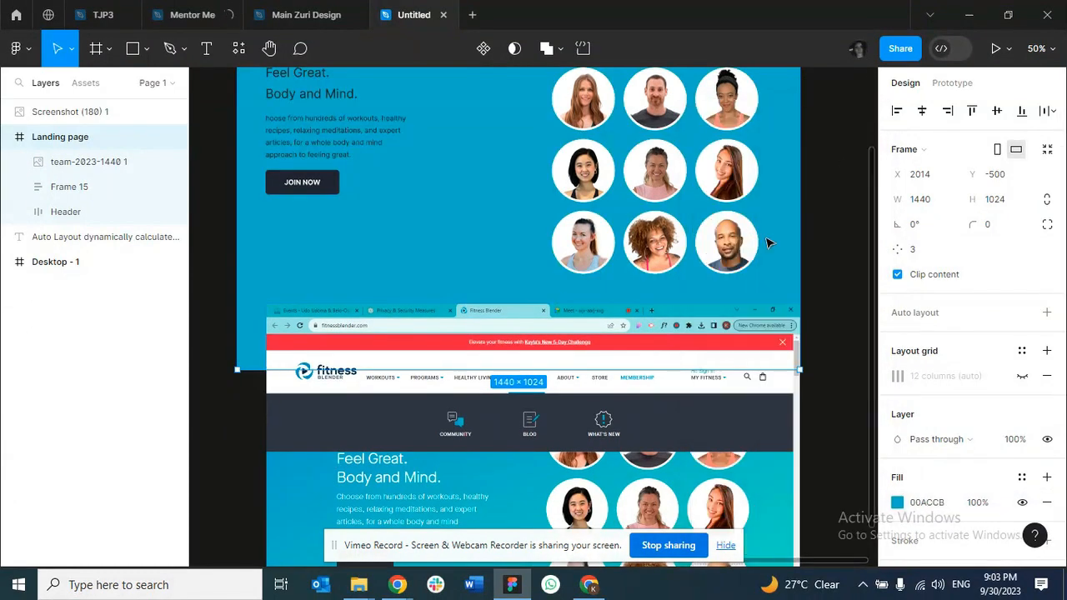
Set the hero paragraph's text fill to white (FFFFFF).
{"action": "scroll", "coordinate": [500, 284], "scroll_direction": "up", "scroll_amount": 5}
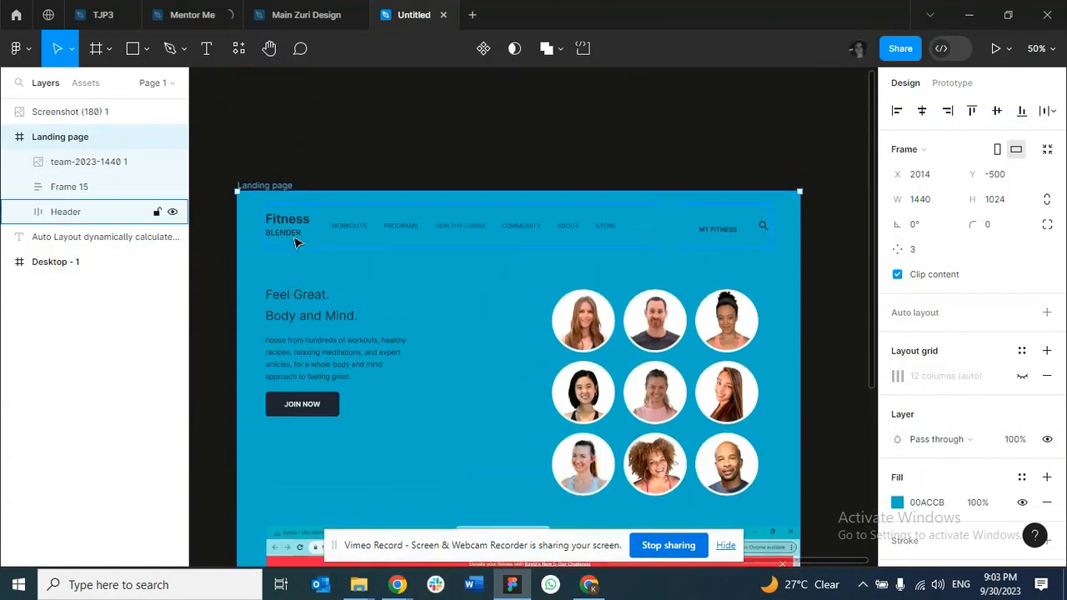
{"action": "scroll", "coordinate": [356, 375], "scroll_direction": "down", "scroll_amount": 1}
{"action": "scroll", "coordinate": [357, 375], "scroll_direction": "down", "scroll_amount": 4}
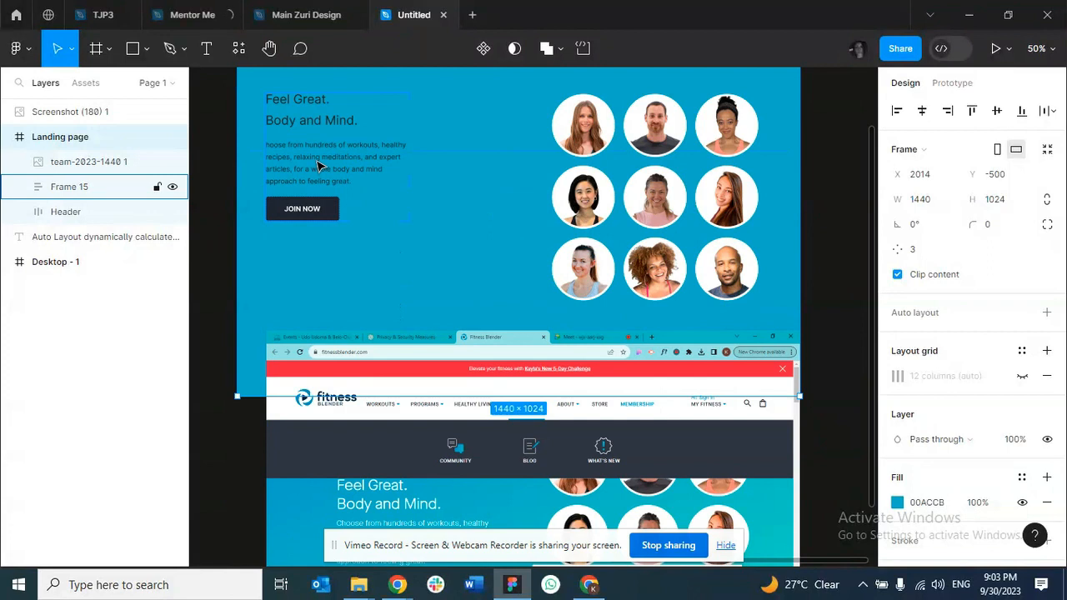
{"action": "left_click", "coordinate": [318, 165]}
{"action": "double_click", "coordinate": [317, 165]}
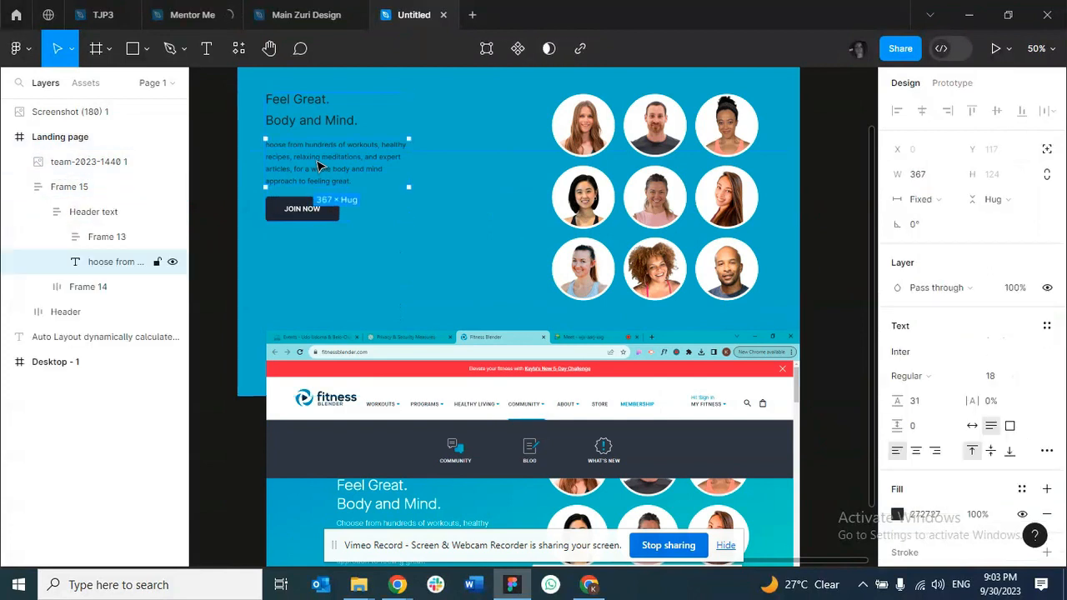
{"action": "key", "text": "Return"}
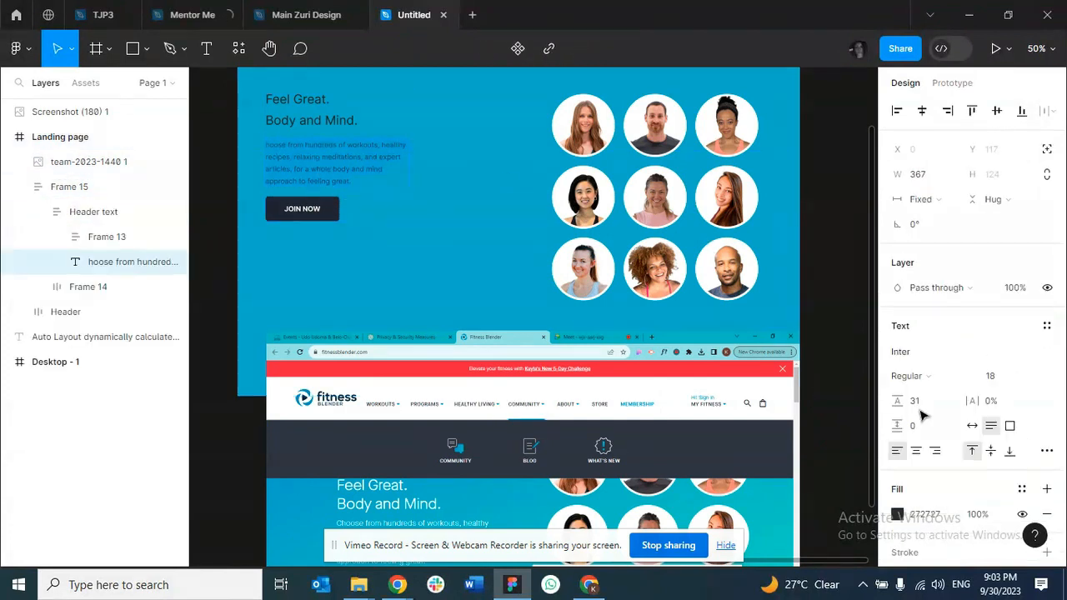
{"action": "left_click", "coordinate": [932, 517]}
{"action": "double_click", "coordinate": [925, 515]}
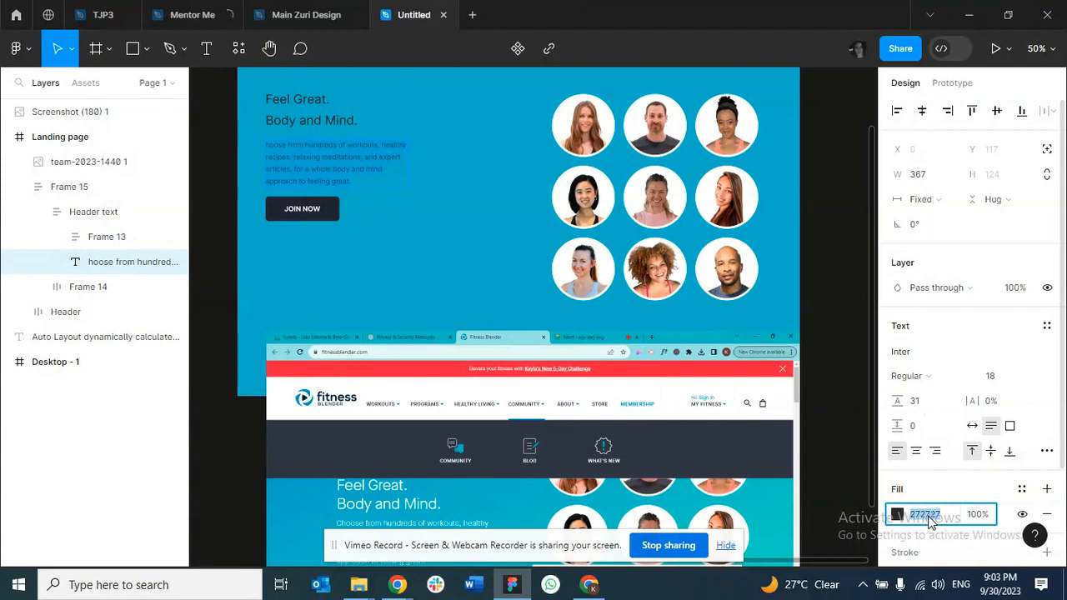
{"action": "type", "text": "FFFFFFFFF"}
Change the hero paragraph's font weight to Medium.
{"action": "left_click", "coordinate": [287, 102]}
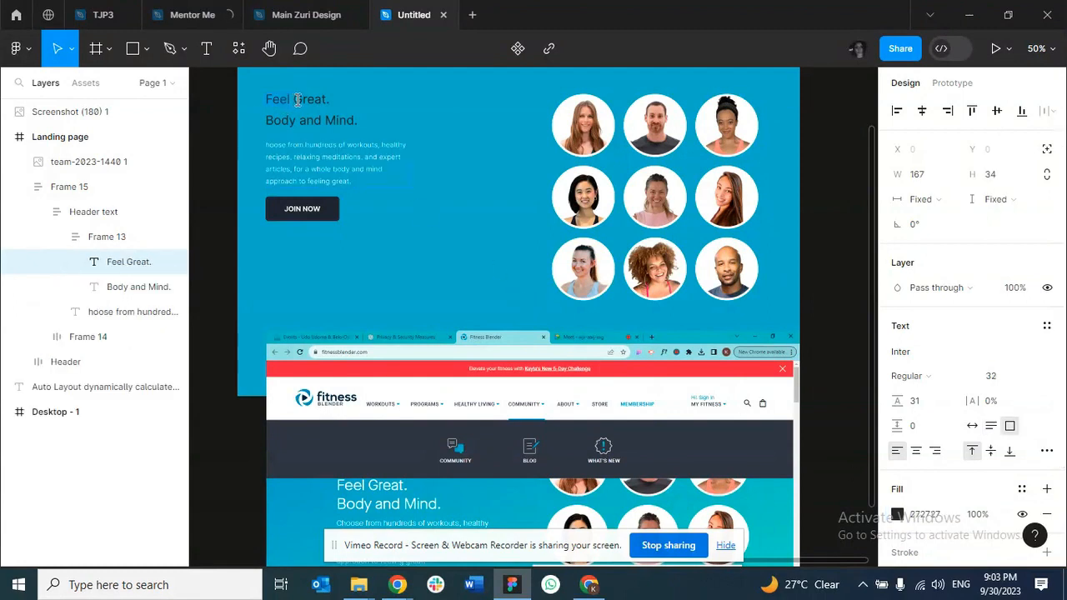
{"action": "double_click", "coordinate": [346, 154]}
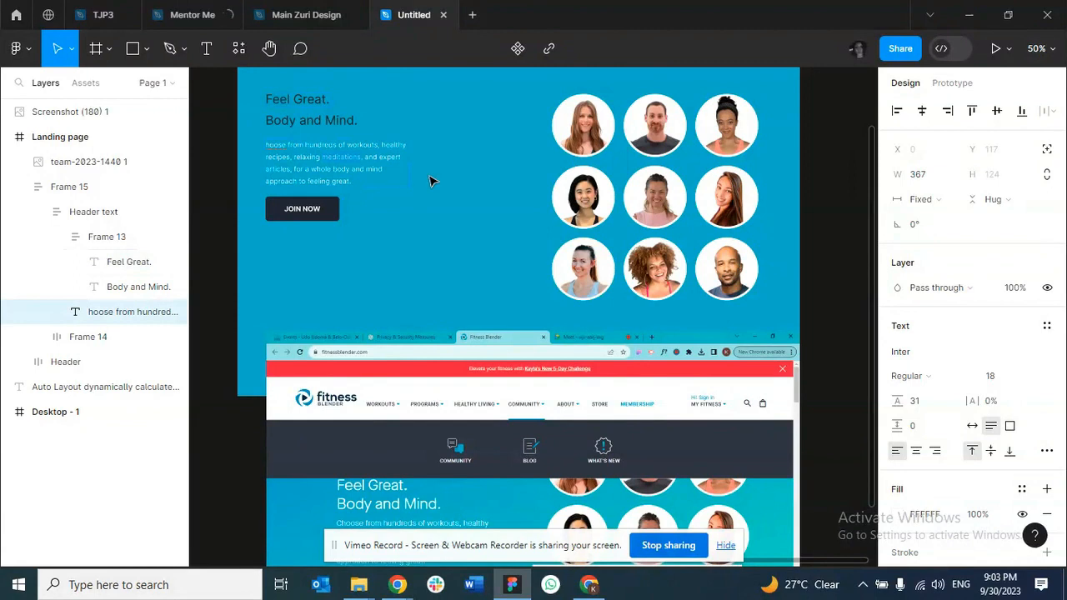
{"action": "key", "text": "Escape"}
{"action": "left_click", "coordinate": [947, 386]}
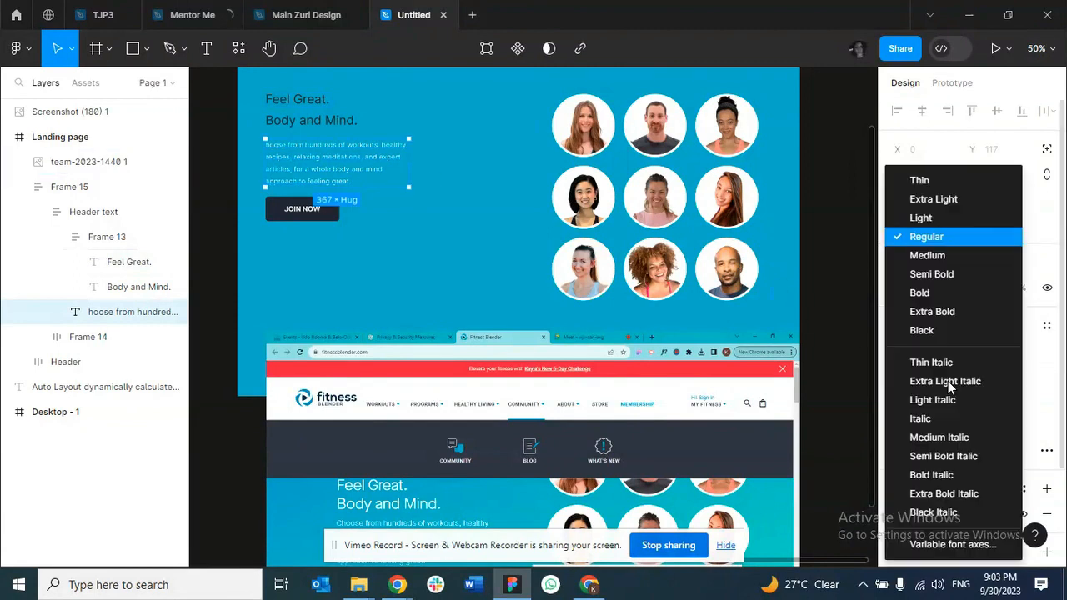
{"action": "left_click", "coordinate": [935, 255]}
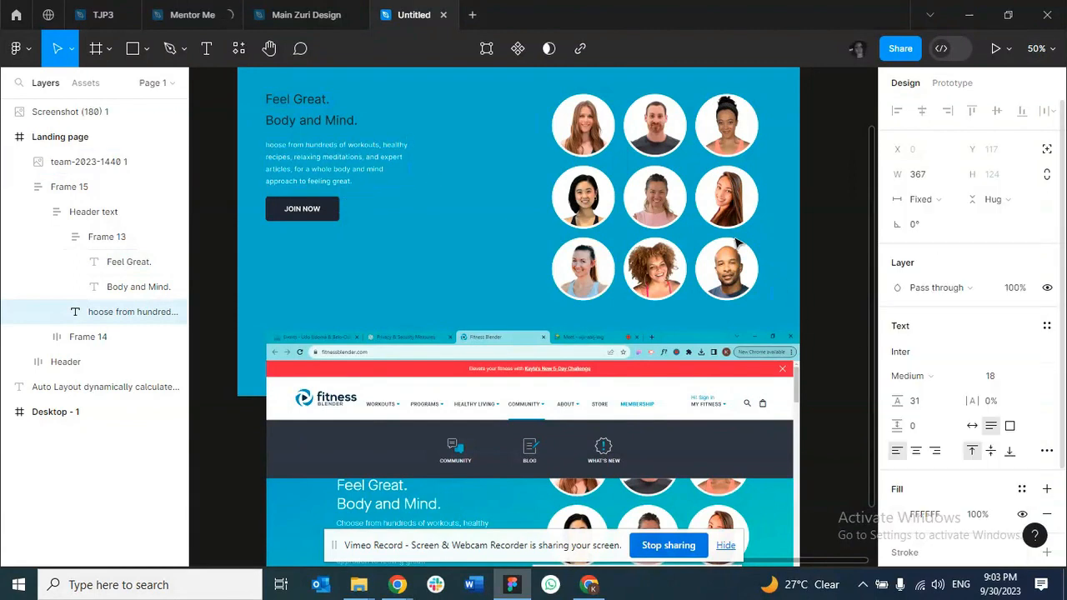
Make the "Feel Great." heading white (FFFFFF) with a Semi Bold font weight.
{"action": "left_click", "coordinate": [306, 117]}
{"action": "left_click", "coordinate": [313, 104]}
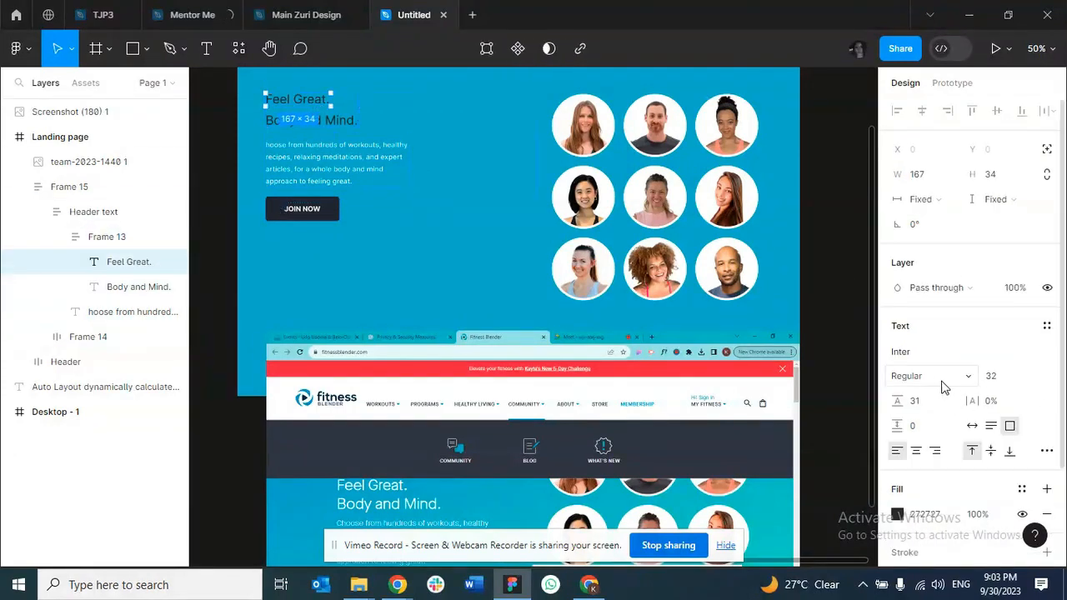
{"action": "left_click", "coordinate": [933, 517]}
{"action": "type", "text": "FFFFFFFFF"}
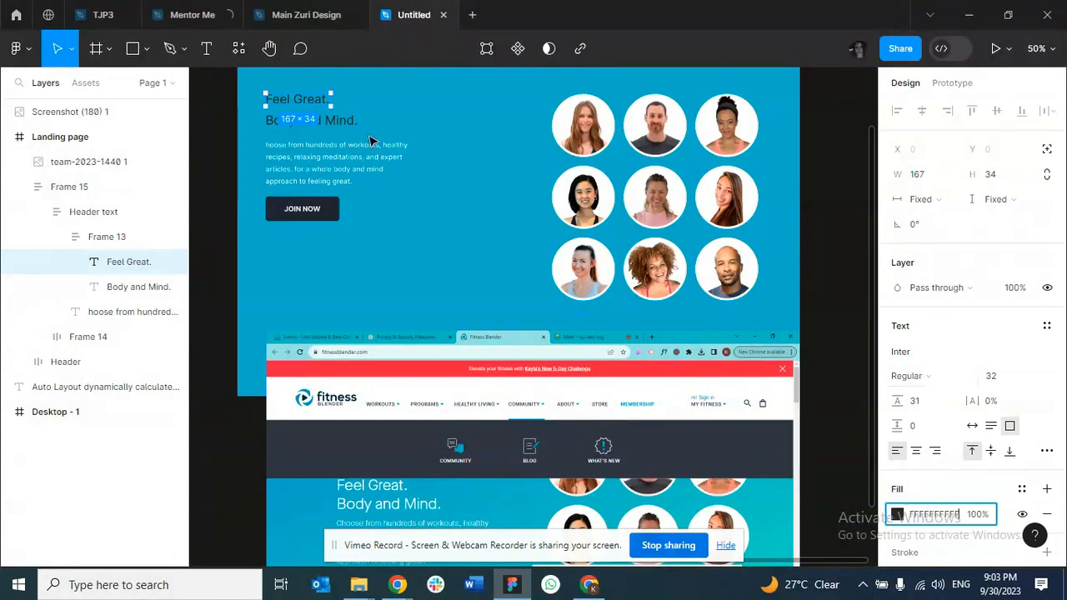
{"action": "left_click", "coordinate": [916, 376]}
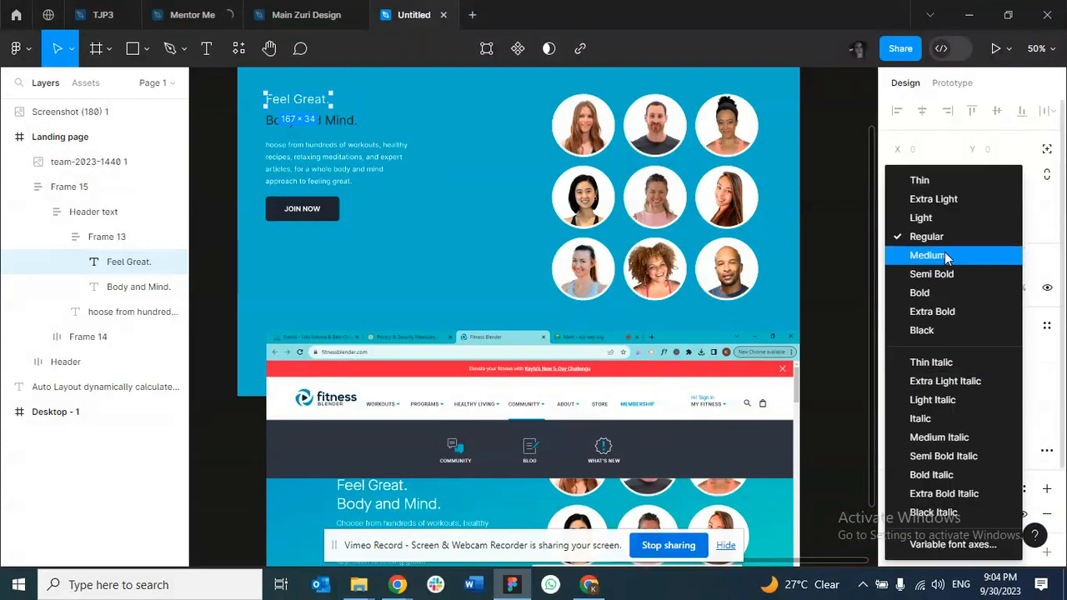
{"action": "left_click", "coordinate": [931, 274]}
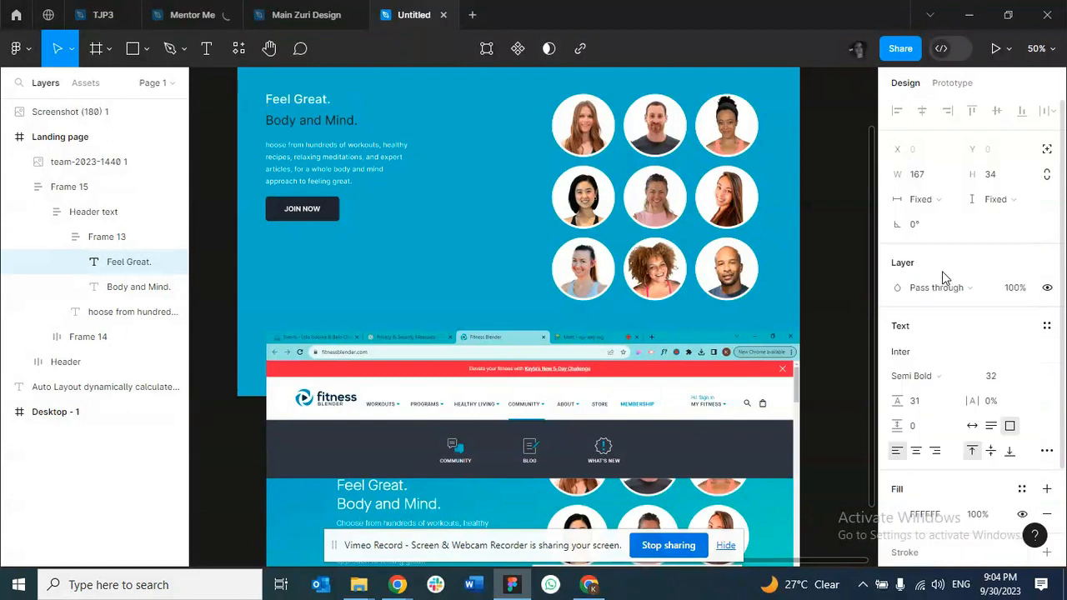
Make the "Body and Mind." heading white (FFFFFF) with a Semi Bold font weight.
{"action": "left_click", "coordinate": [329, 122]}
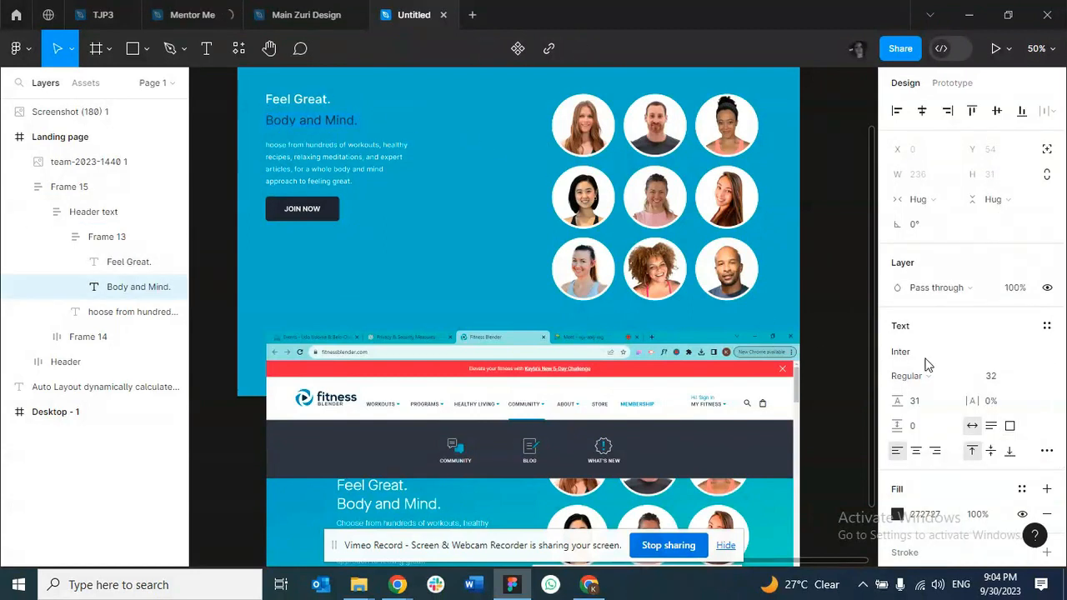
{"action": "left_click", "coordinate": [926, 512]}
{"action": "type", "text": "FFFFFFFFF"}
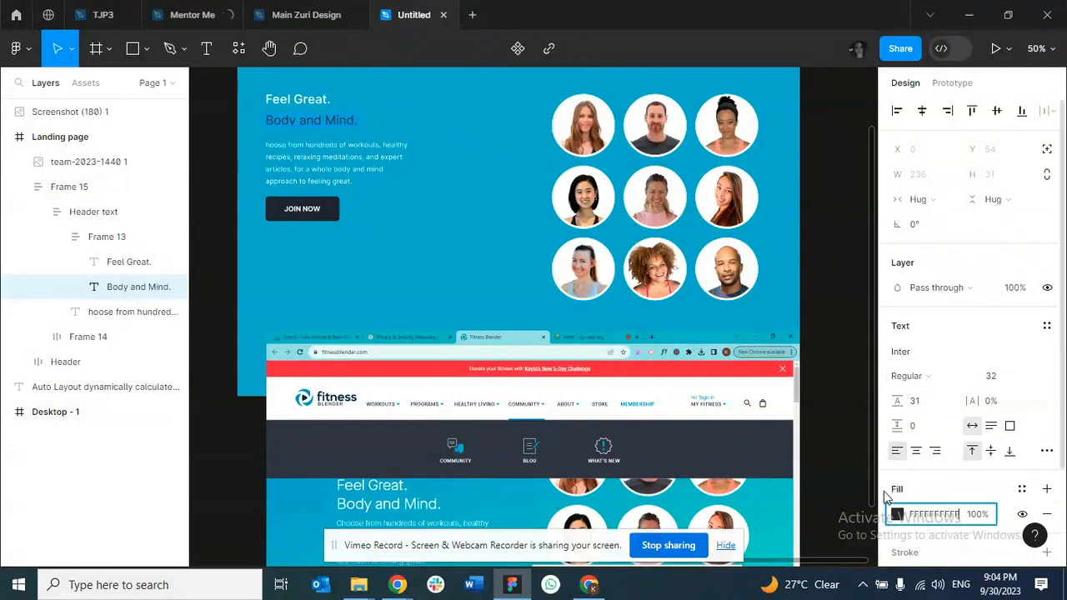
{"action": "left_click", "coordinate": [929, 383]}
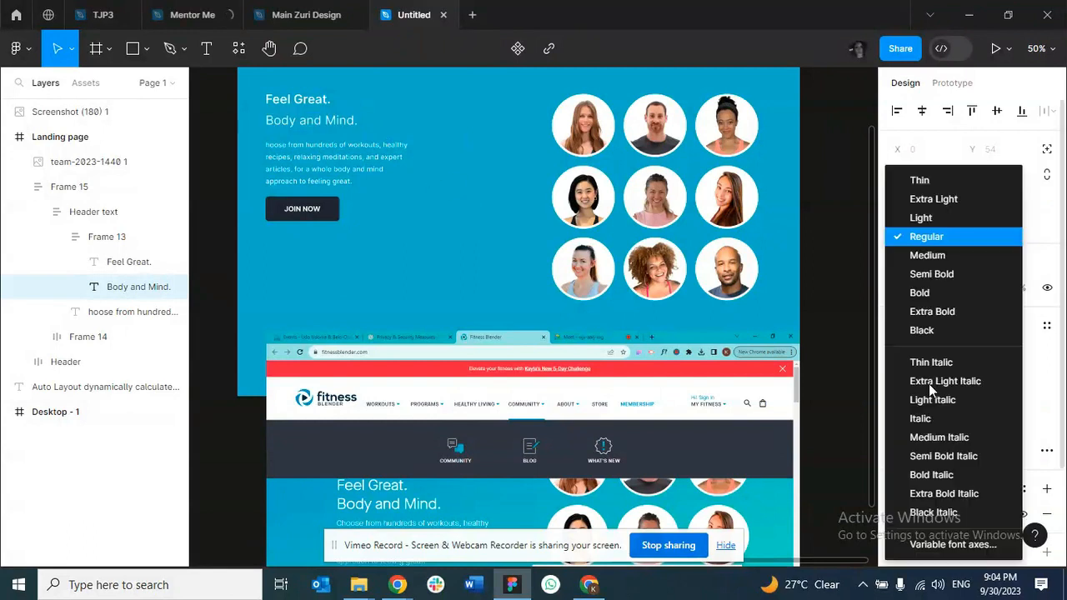
{"action": "left_click", "coordinate": [947, 276]}
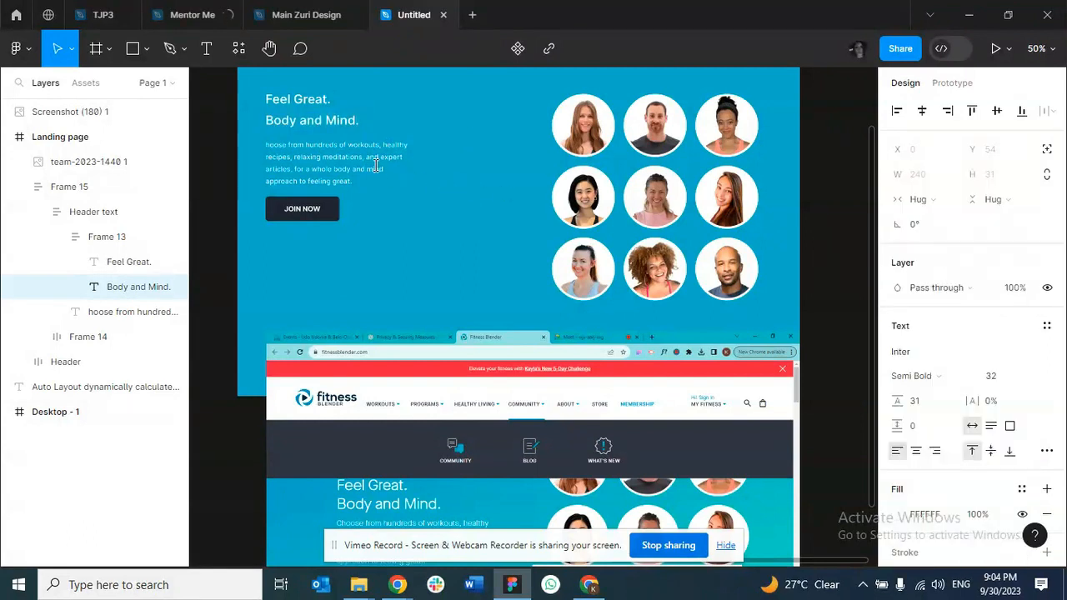
{"action": "scroll", "coordinate": [433, 196], "scroll_direction": "up", "scroll_amount": 4}
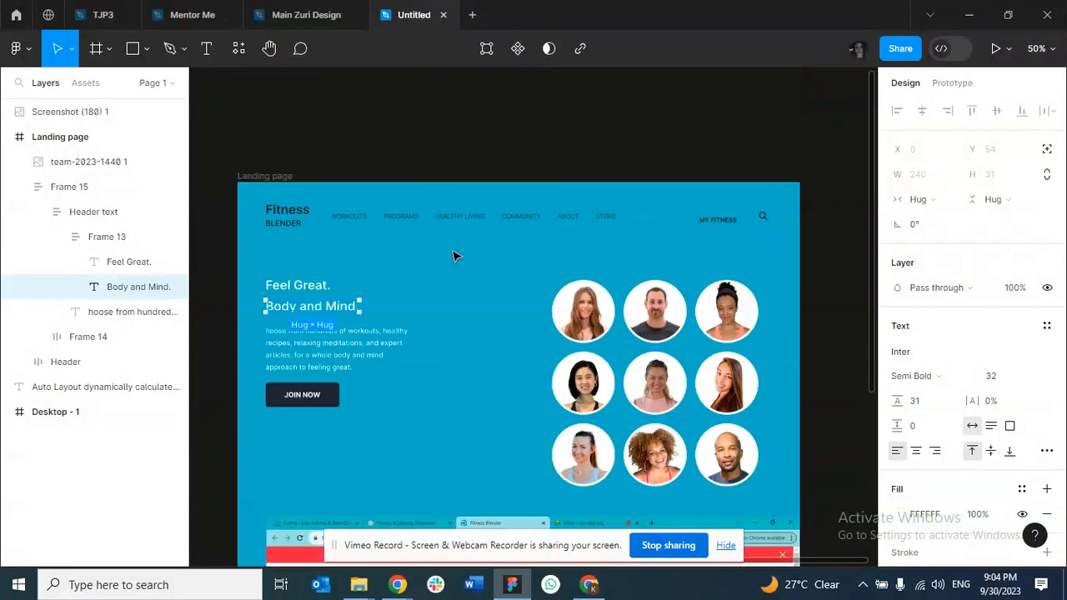
{"action": "left_click", "coordinate": [451, 275]}
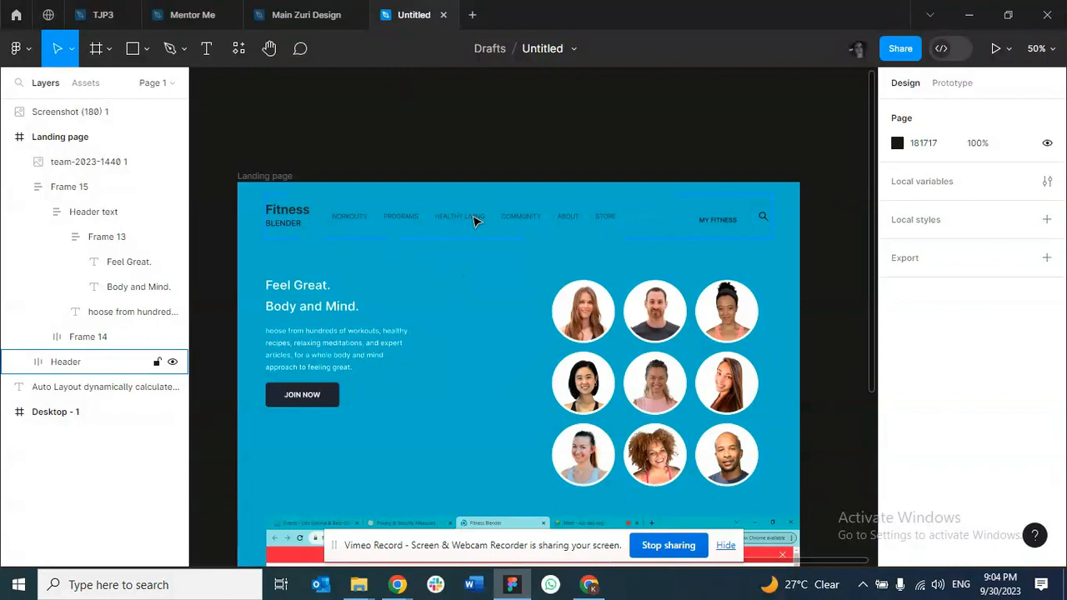
Draw a full-width frame of about 1440 × 156 around the header at the top of the landing page.
{"action": "left_click", "coordinate": [475, 221]}
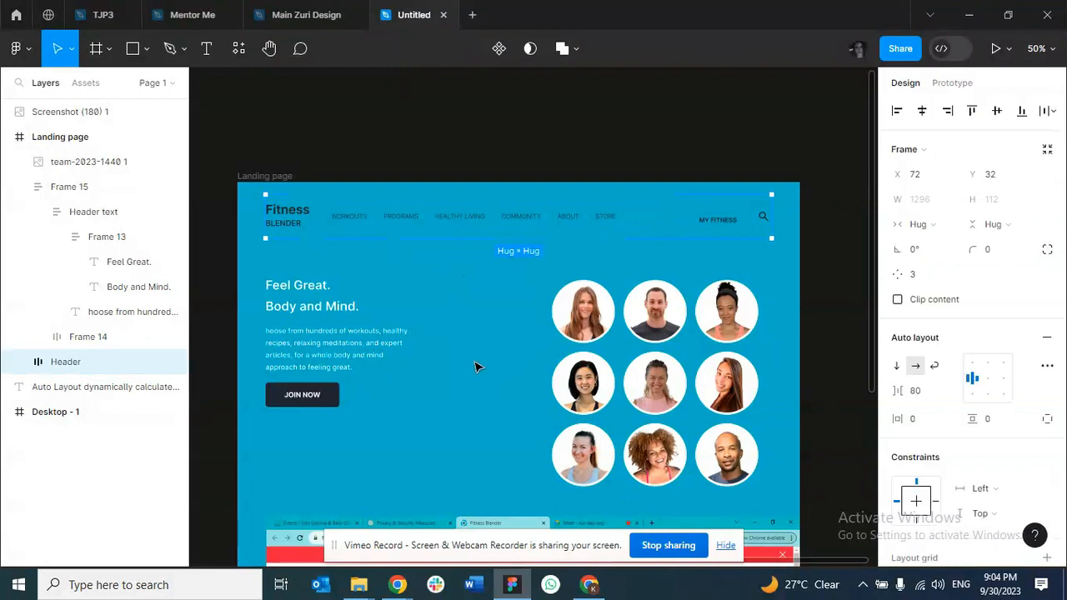
{"action": "scroll", "coordinate": [467, 392], "scroll_direction": "down", "scroll_amount": 3}
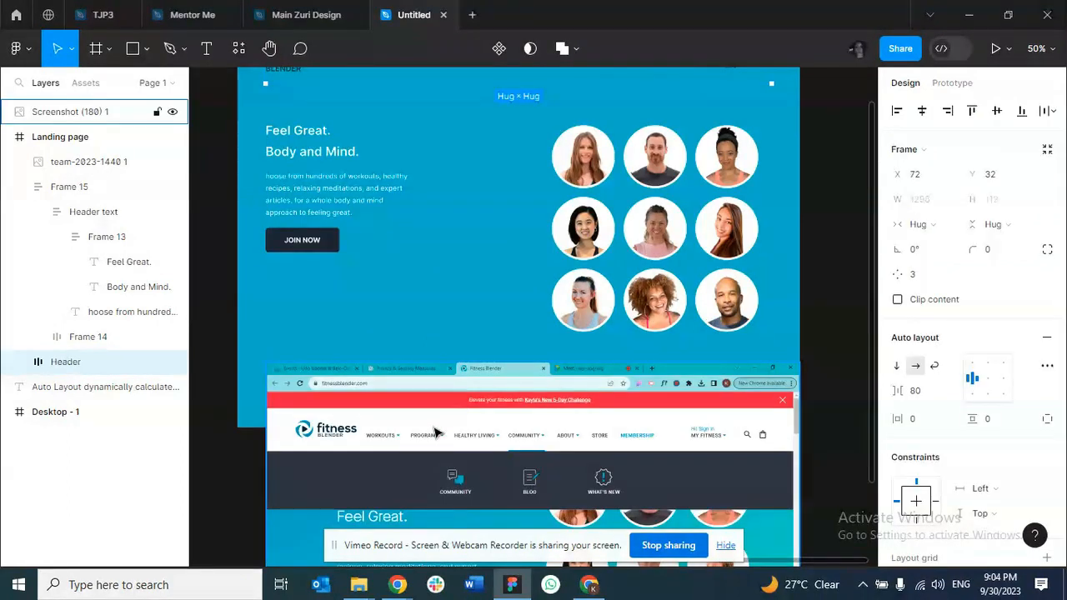
{"action": "scroll", "coordinate": [481, 283], "scroll_direction": "up", "scroll_amount": 3}
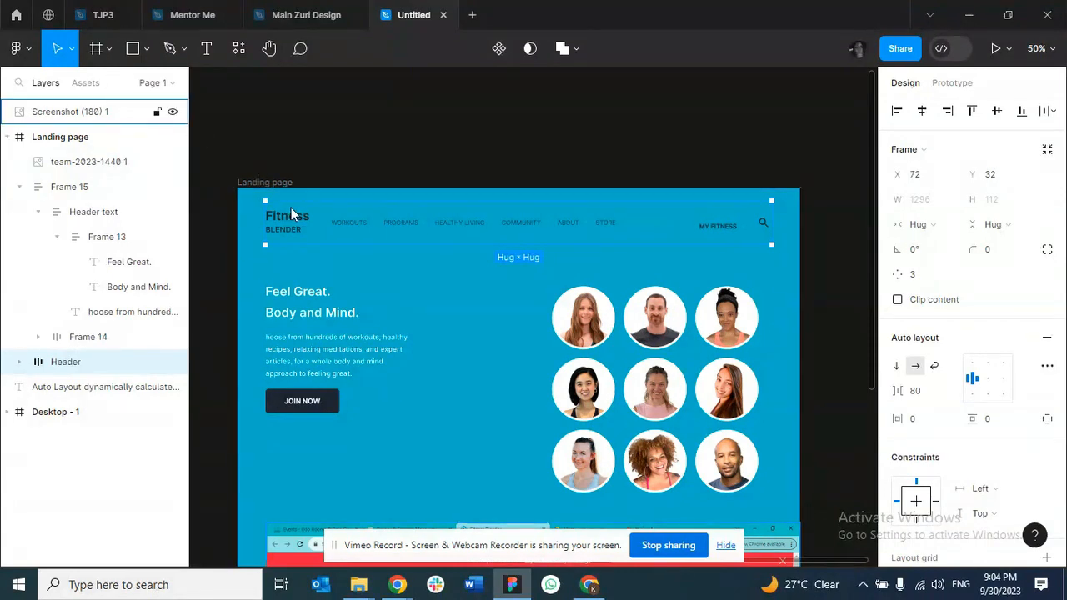
{"action": "key", "text": "f"}
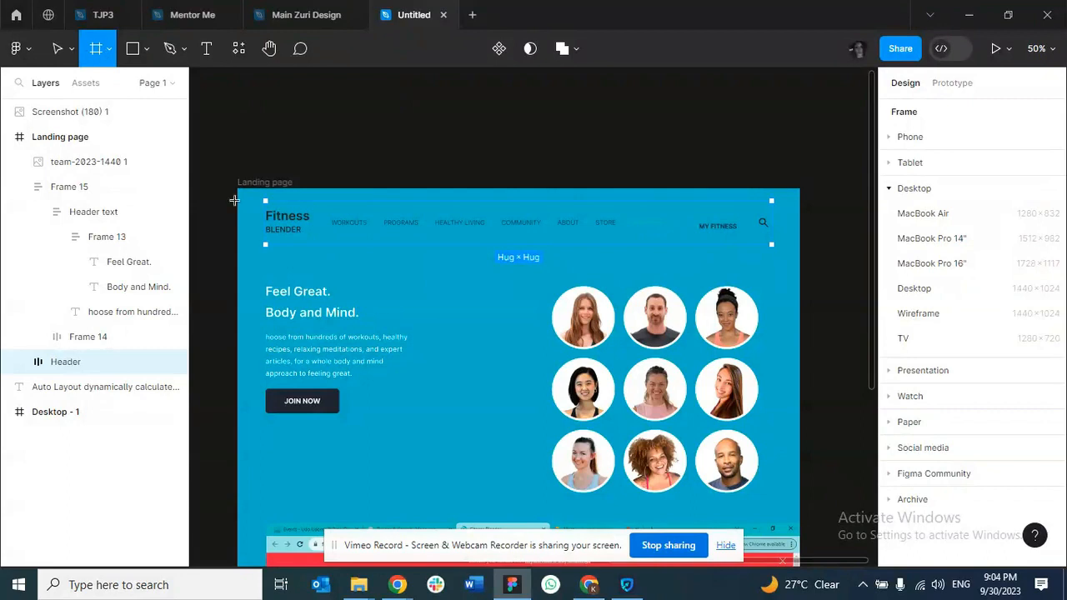
{"action": "left_click_drag", "start_coordinate": [239, 185], "coordinate": [800, 255]}
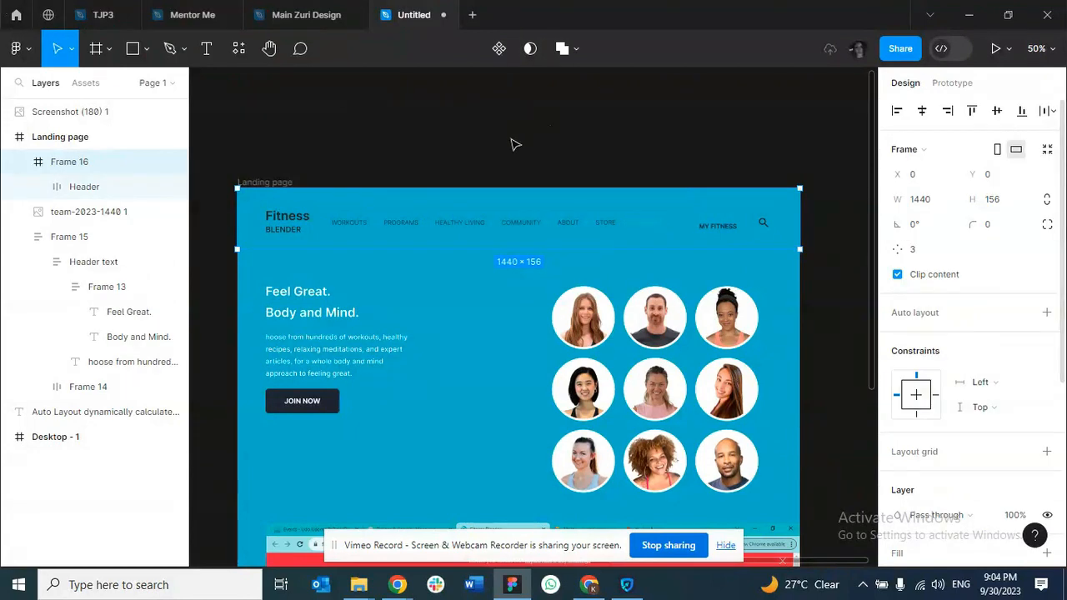
{"action": "left_click", "coordinate": [470, 187]}
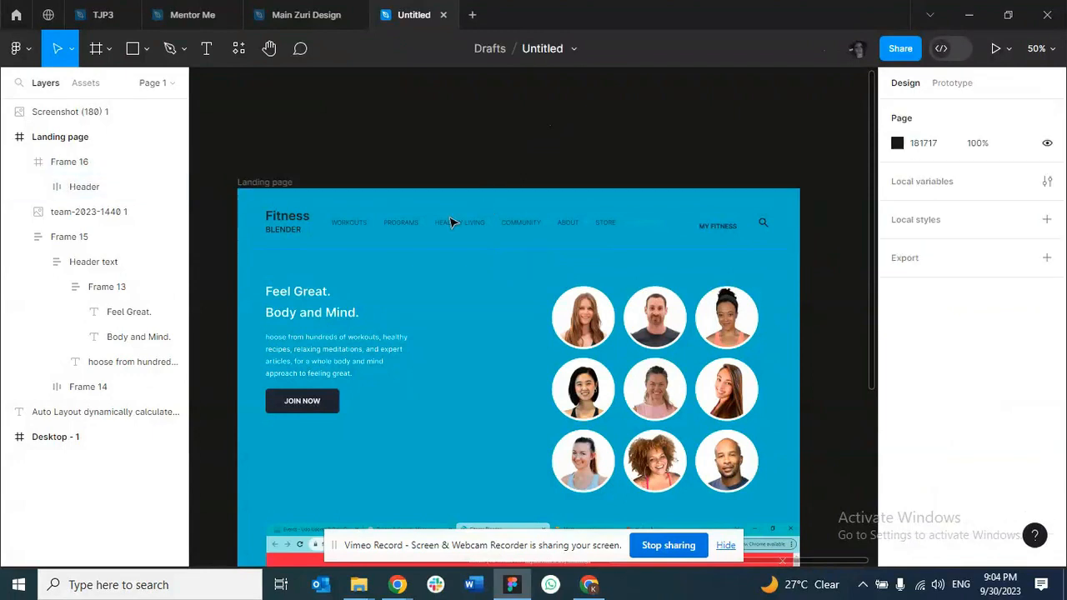
Give the new frame around the header a white fill (FFFFFF).
{"action": "left_click", "coordinate": [291, 188]}
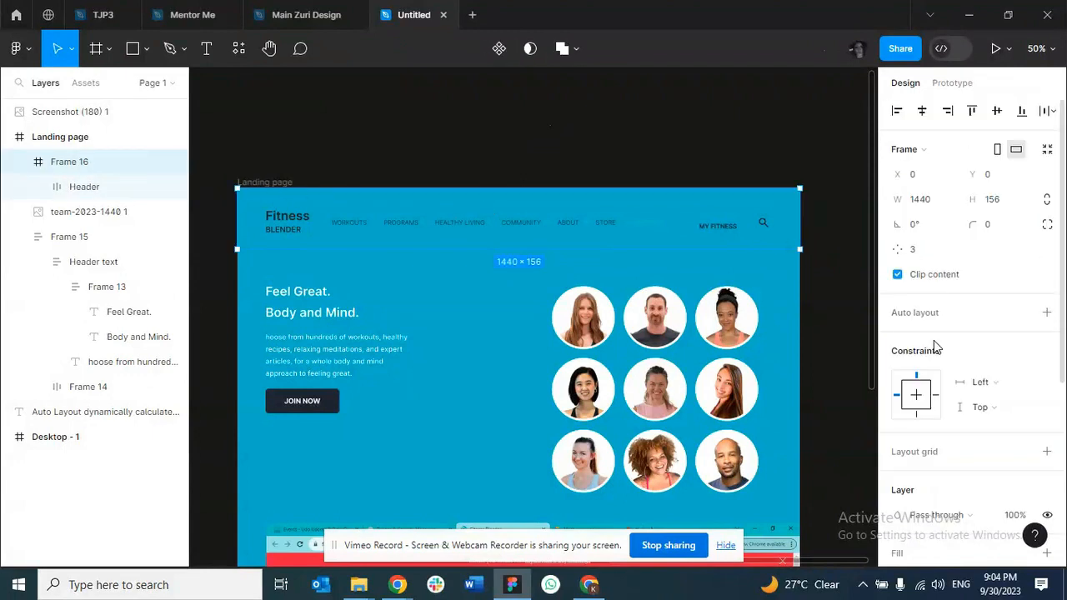
{"action": "scroll", "coordinate": [931, 340], "scroll_direction": "down", "scroll_amount": 4}
{"action": "left_click", "coordinate": [895, 256]}
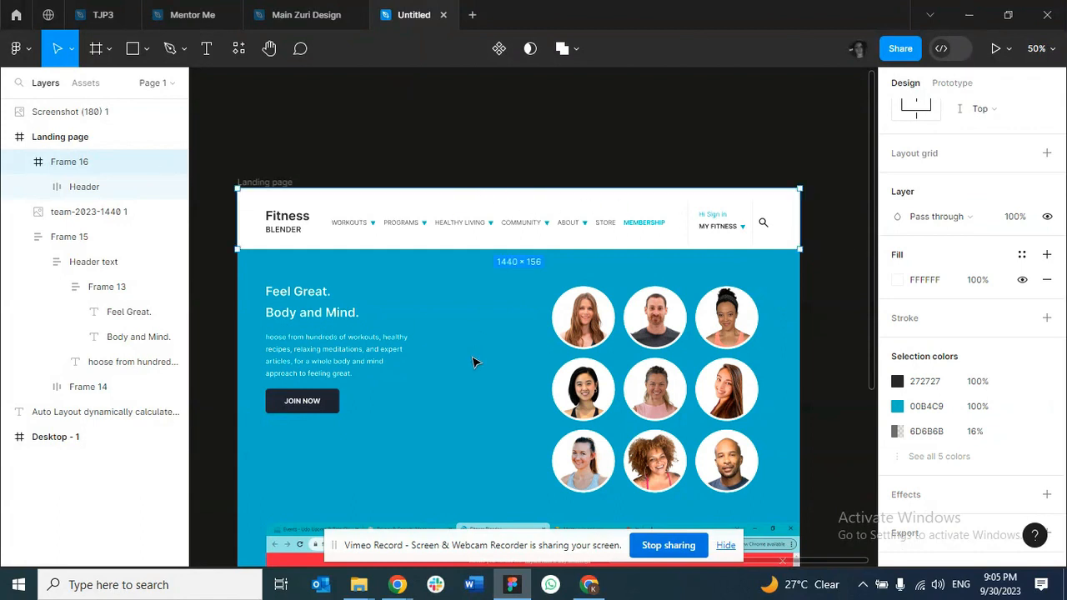
Check the header row's distances to its white frame and move the row slightly upward inside it.
{"action": "scroll", "coordinate": [464, 356], "scroll_direction": "up", "scroll_amount": 3}
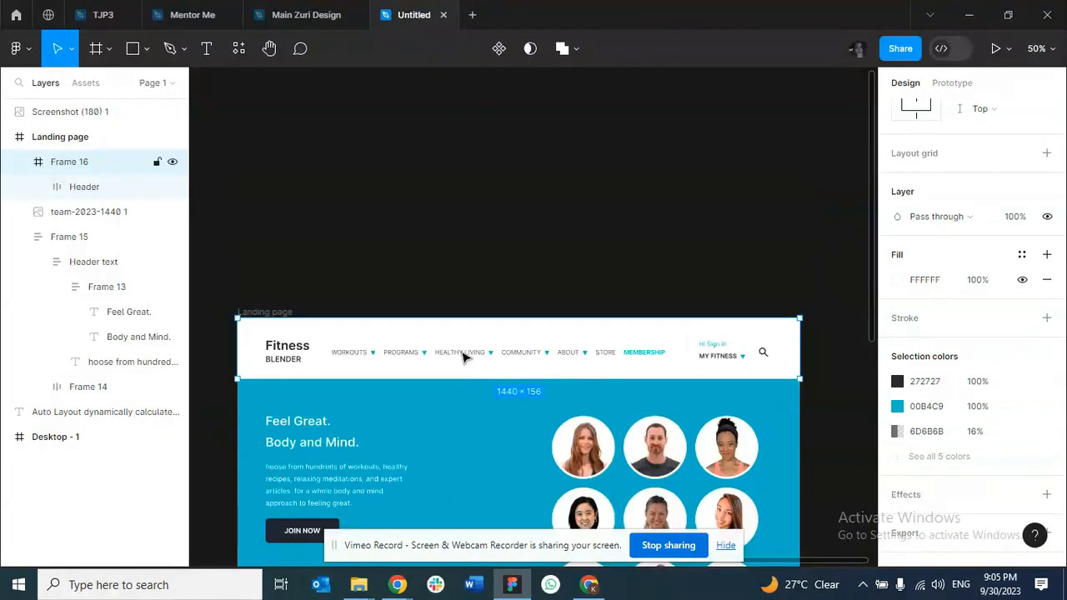
{"action": "double_click", "coordinate": [464, 356]}
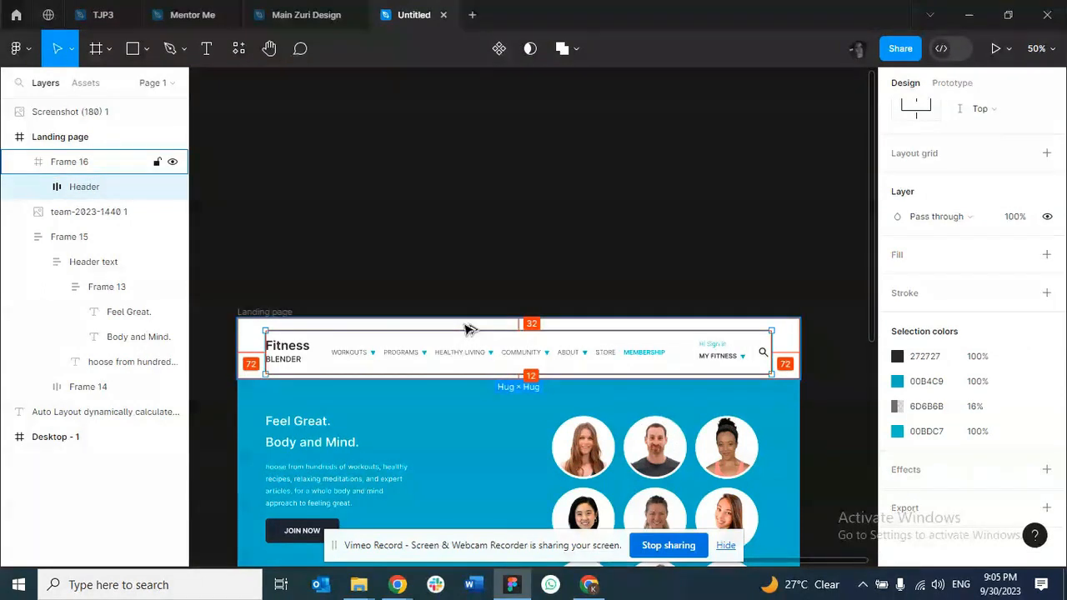
{"action": "left_click_drag", "start_coordinate": [468, 330], "coordinate": [463, 323]}
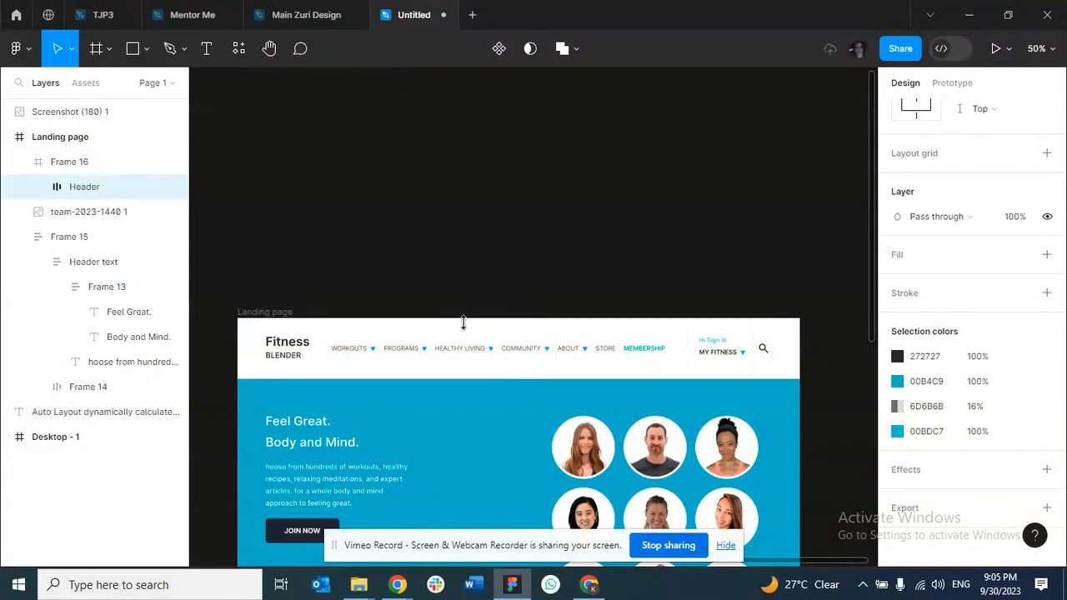
Delete the website reference screenshot overlapping the lower edge of the landing page.
{"action": "key", "text": "Escape"}
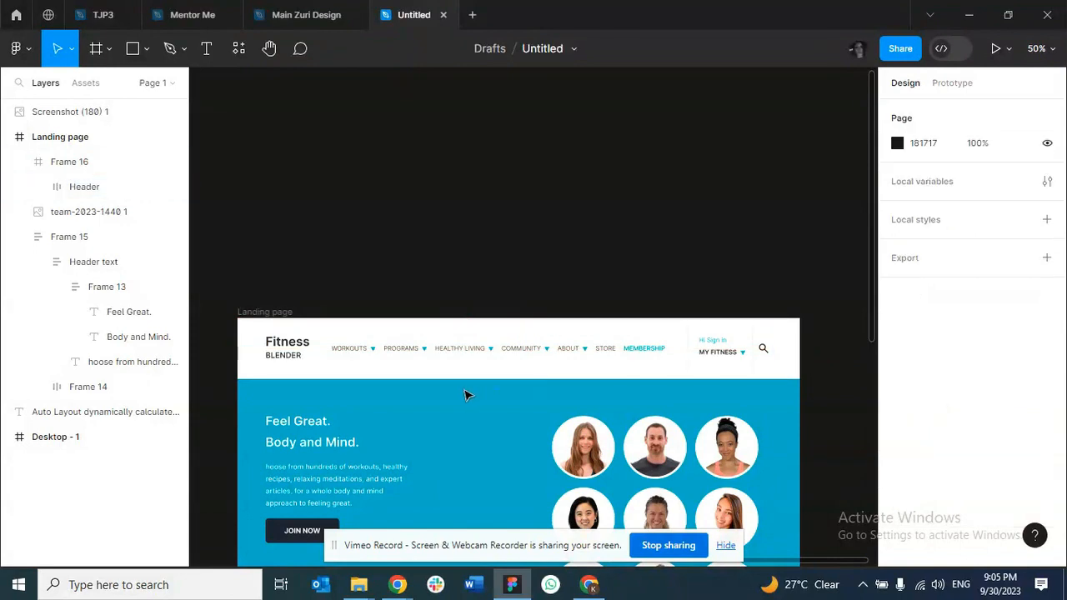
{"action": "scroll", "coordinate": [465, 344], "scroll_direction": "down", "scroll_amount": 3}
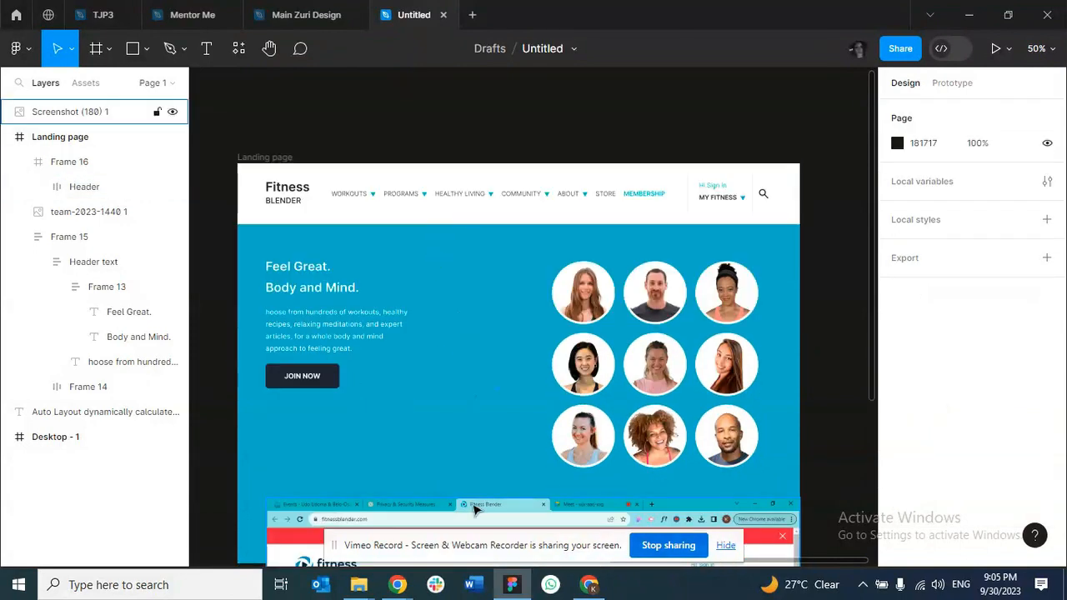
{"action": "scroll", "coordinate": [475, 510], "scroll_direction": "down", "scroll_amount": 5}
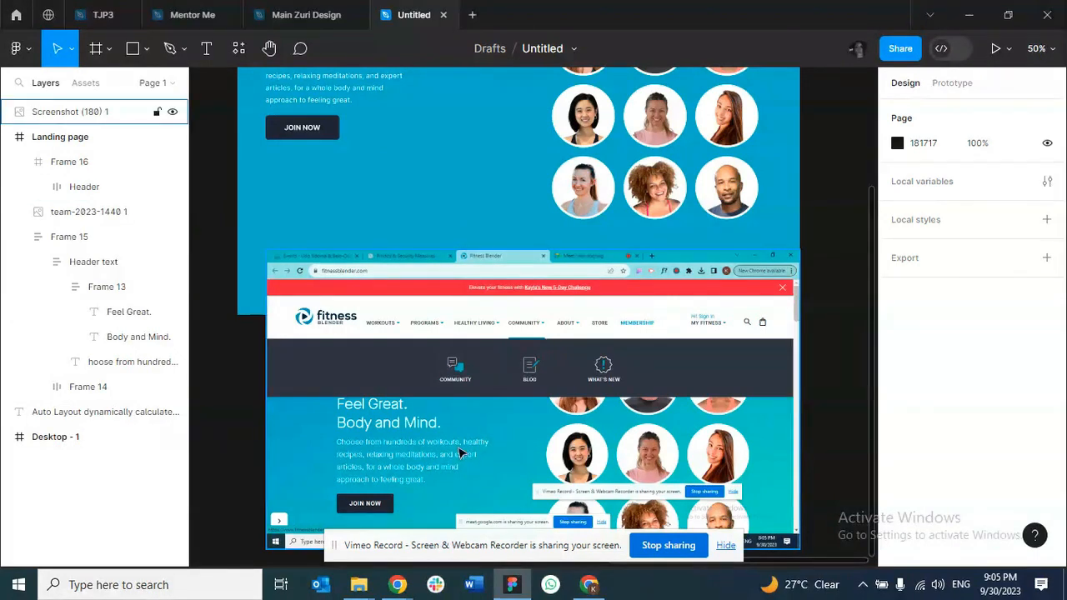
{"action": "scroll", "coordinate": [459, 442], "scroll_direction": "up", "scroll_amount": 6}
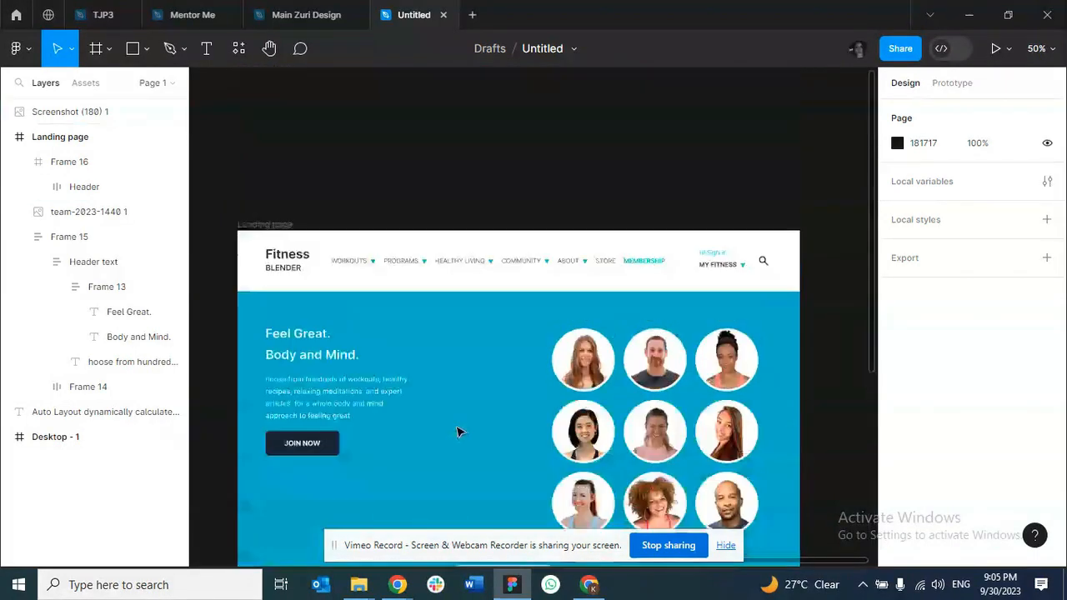
{"action": "left_click", "coordinate": [457, 295]}
{"action": "scroll", "coordinate": [500, 358], "scroll_direction": "down", "scroll_amount": 2}
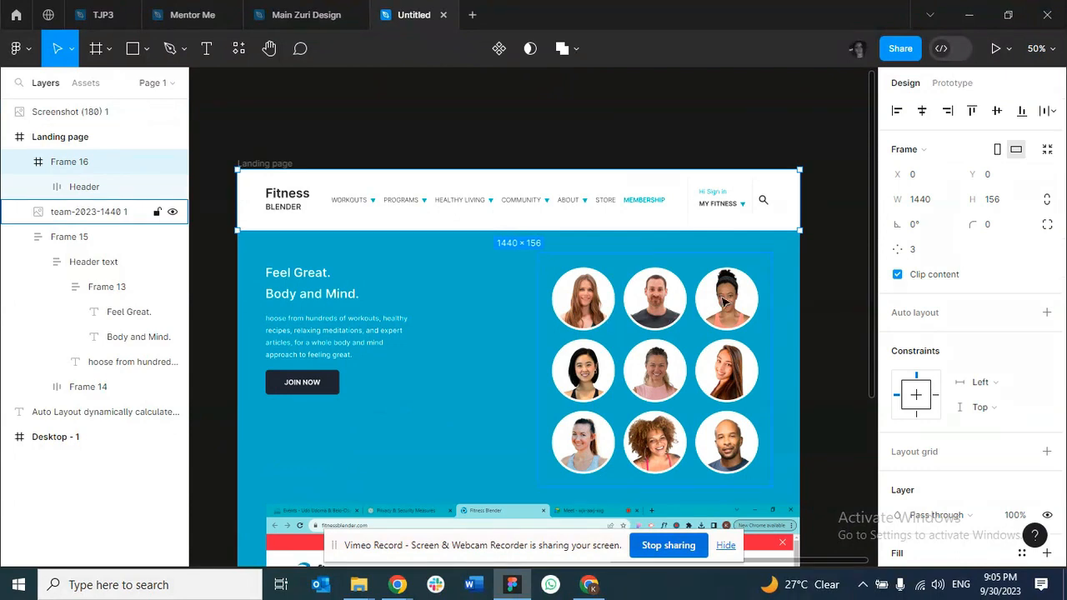
{"action": "scroll", "coordinate": [341, 469], "scroll_direction": "down", "scroll_amount": 1}
{"action": "left_click", "coordinate": [340, 469]}
{"action": "key", "text": "Delete"}
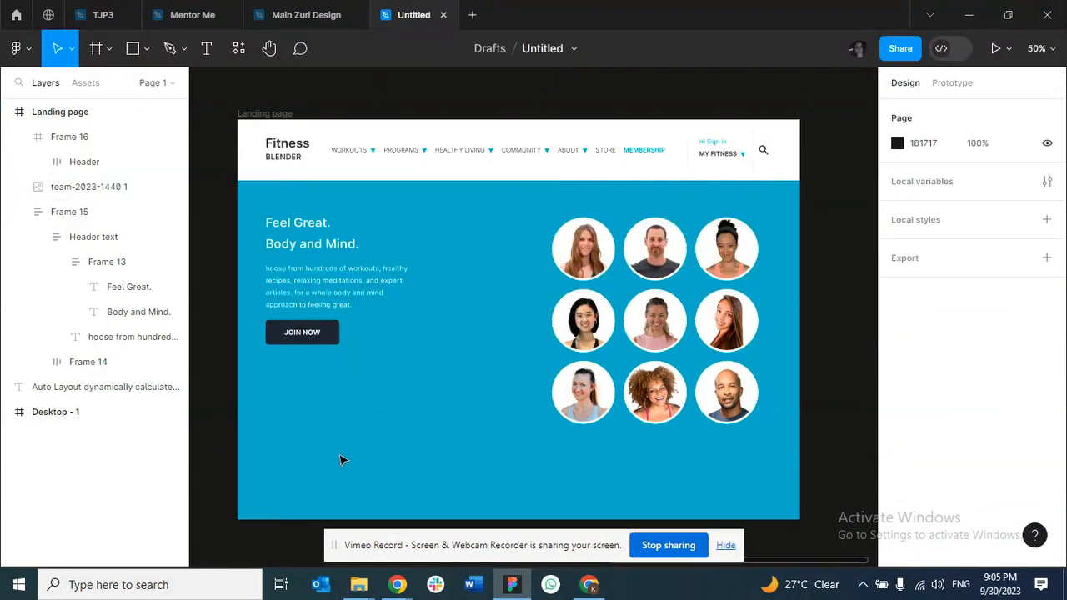
Wrap the hero text block and the team image in a horizontal auto layout, aligned left and vertically centred.
{"action": "left_click", "coordinate": [616, 324]}
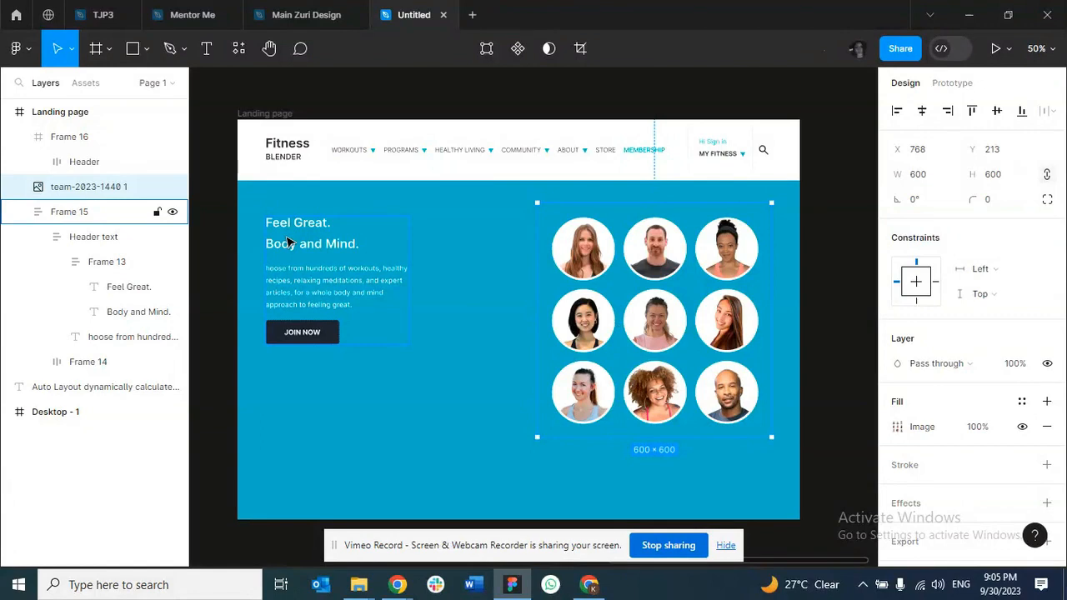
{"action": "left_click", "coordinate": [287, 242], "text": "shift"}
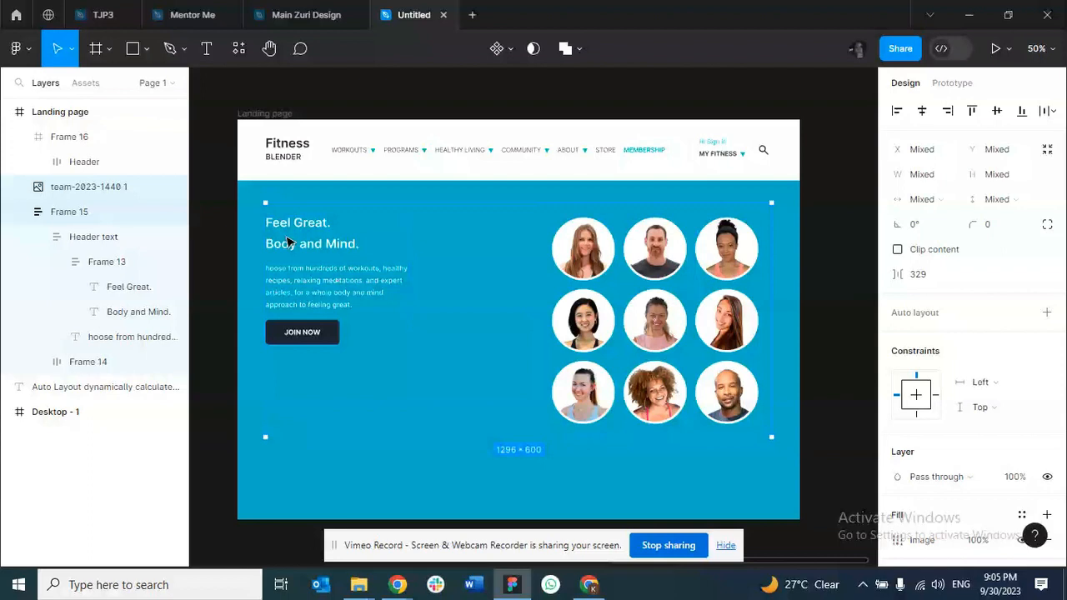
{"action": "key", "text": "shift+a"}
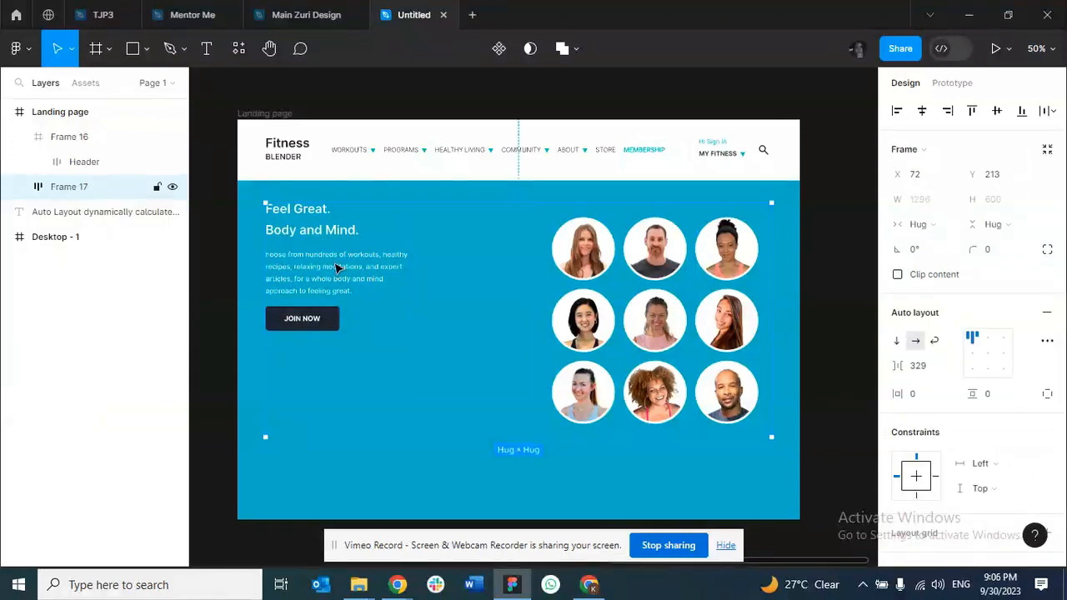
{"action": "left_click", "coordinate": [972, 356]}
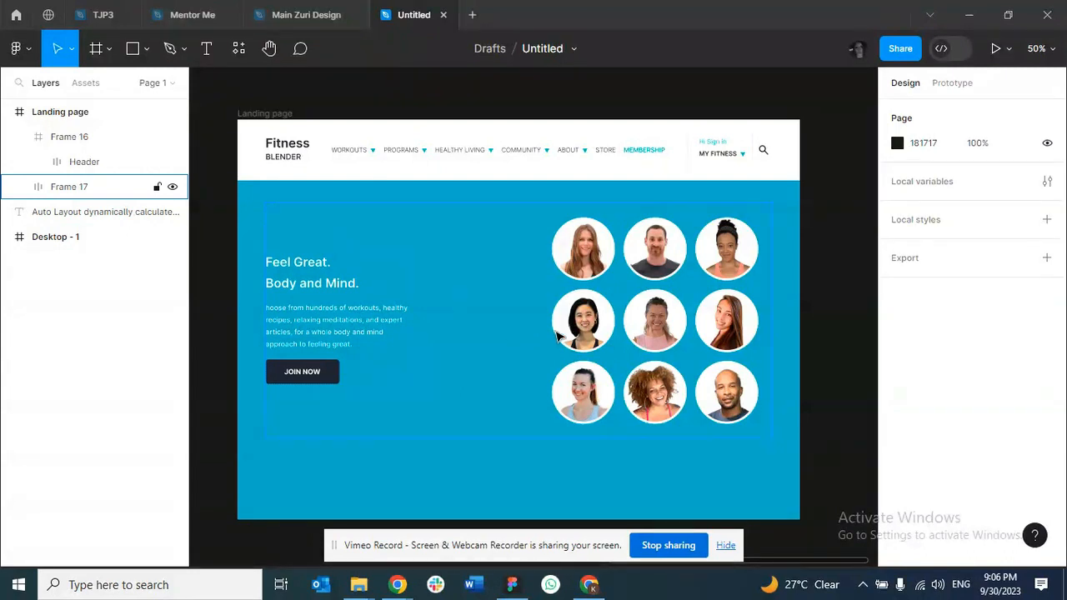
Switch to Chrome and check the hero section of the live Fitness Blender site against the design.
{"action": "mouse_move", "coordinate": [589, 584]}
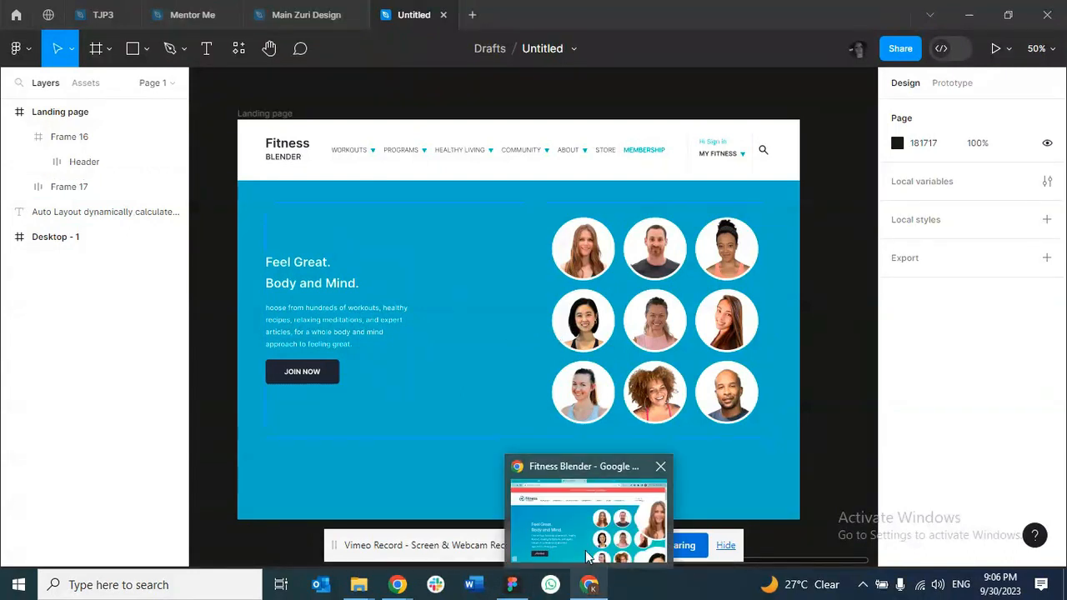
{"action": "left_click", "coordinate": [588, 557]}
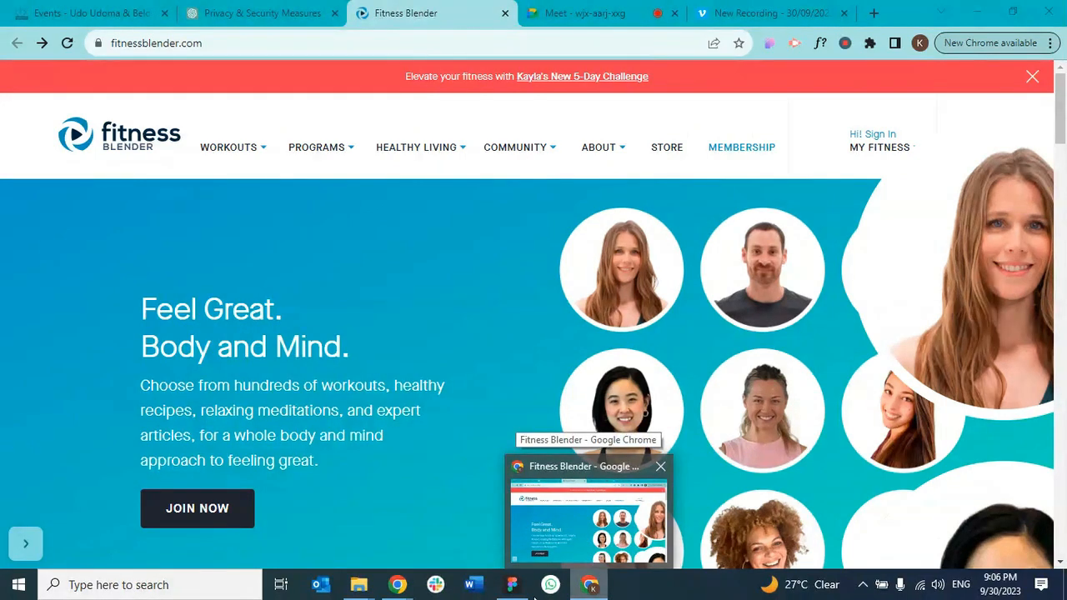
{"action": "mouse_move", "coordinate": [511, 583]}
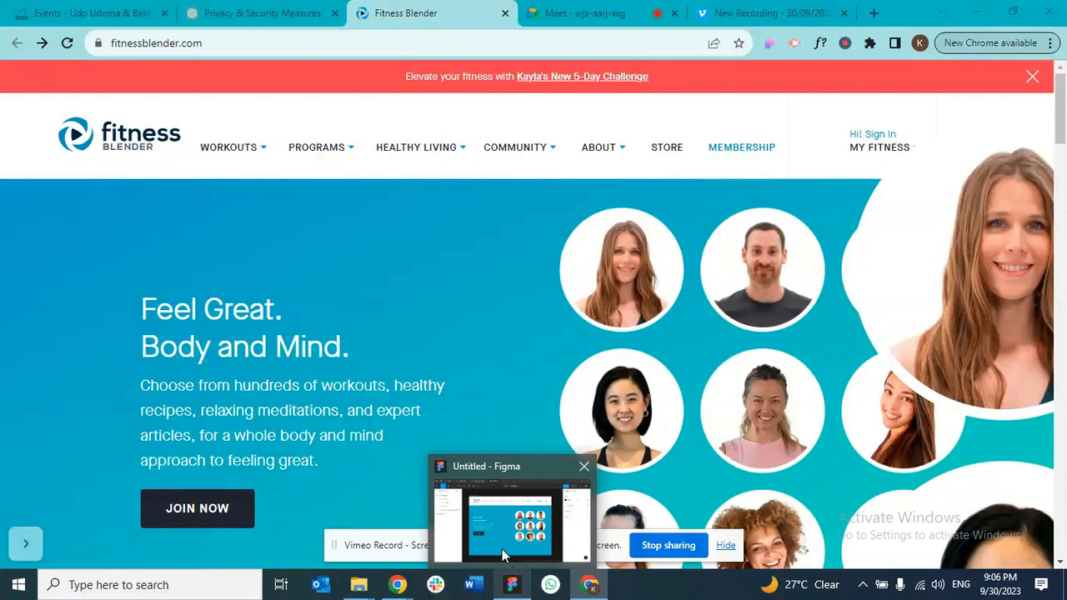